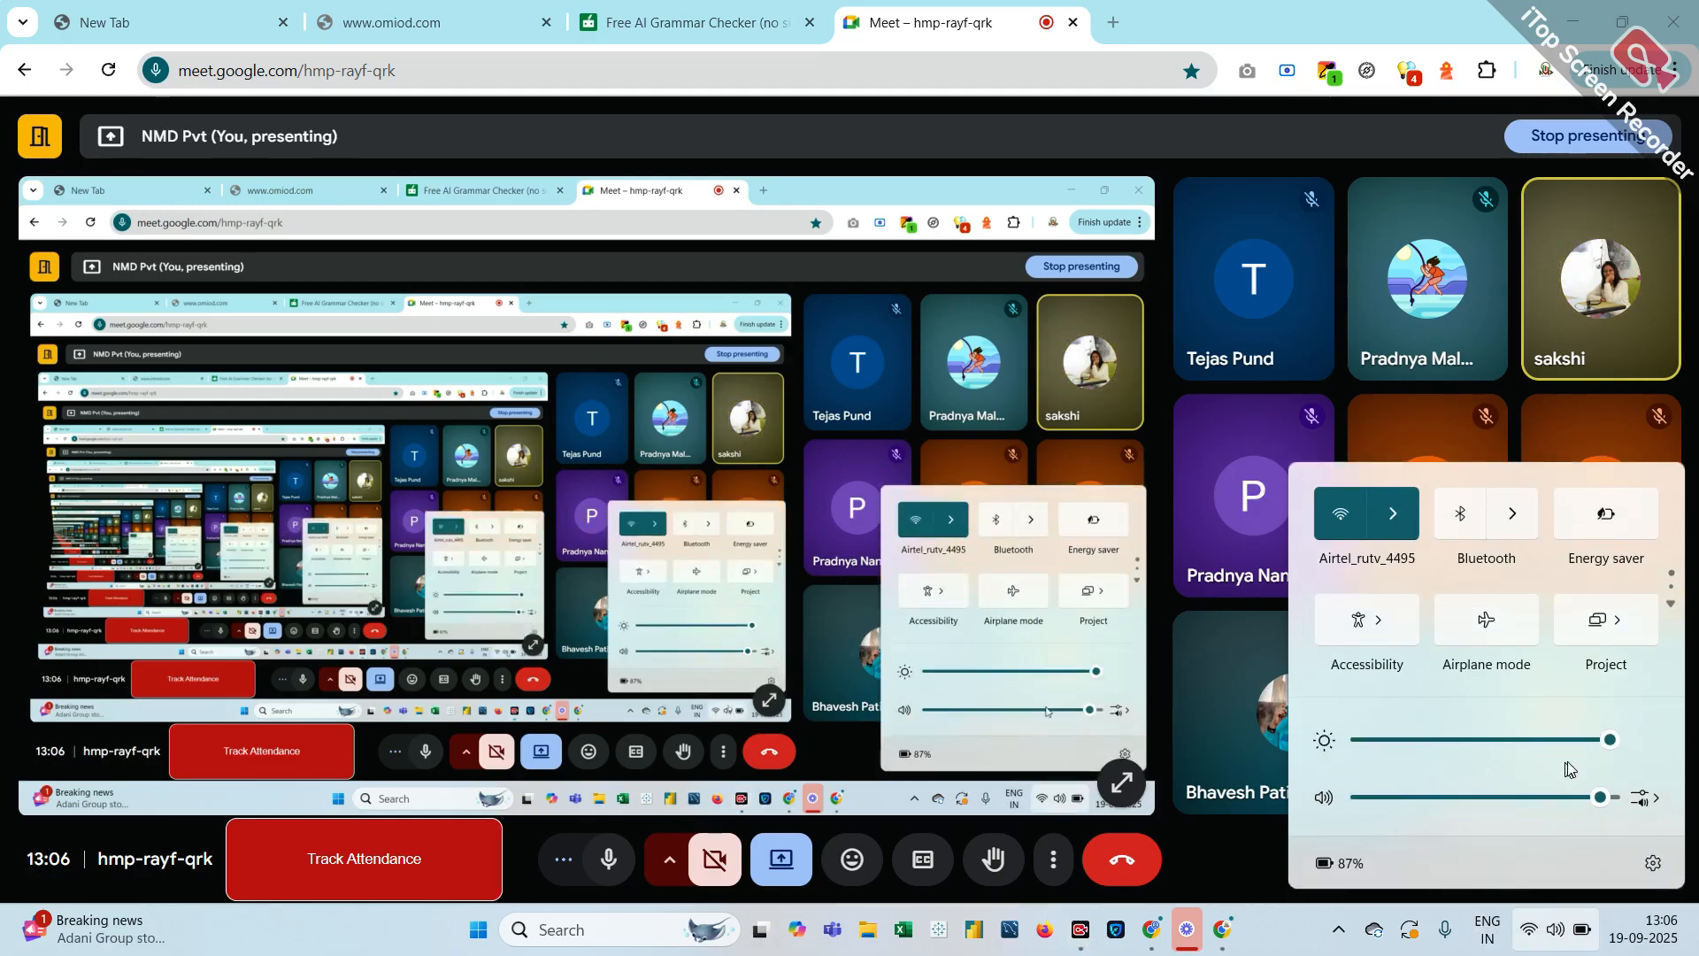
Raise the system volume to 100 and show Google results for google ads in a new tab
click(1611, 799)
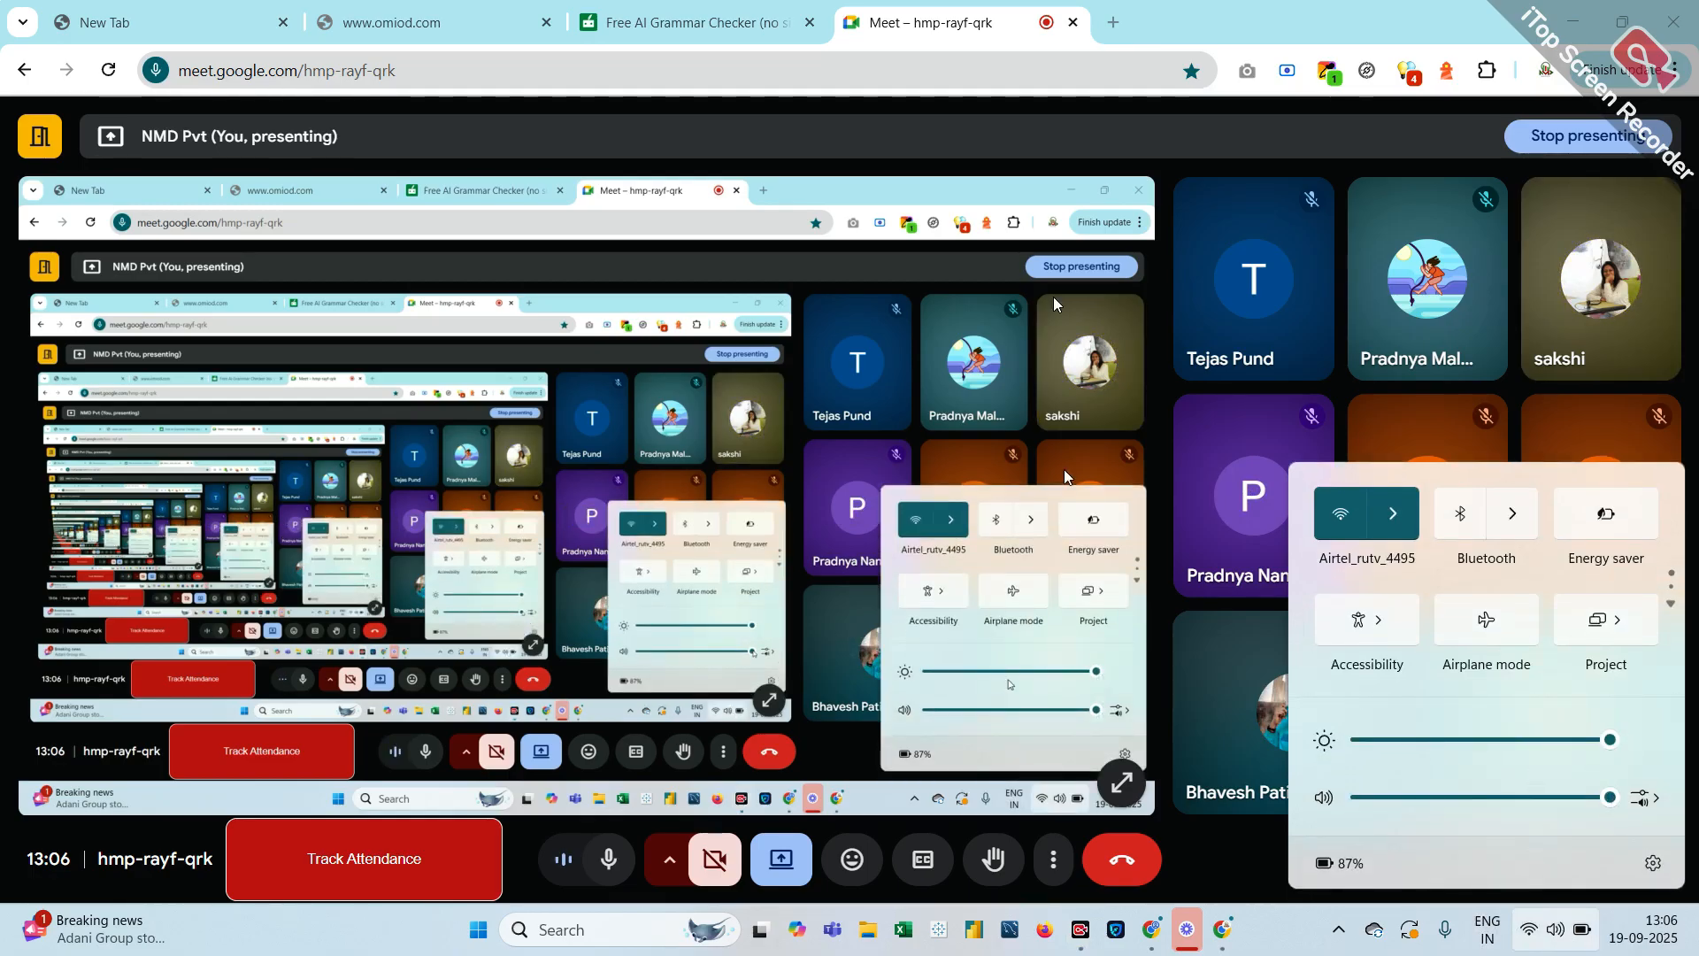
click(1124, 22)
click(1113, 22)
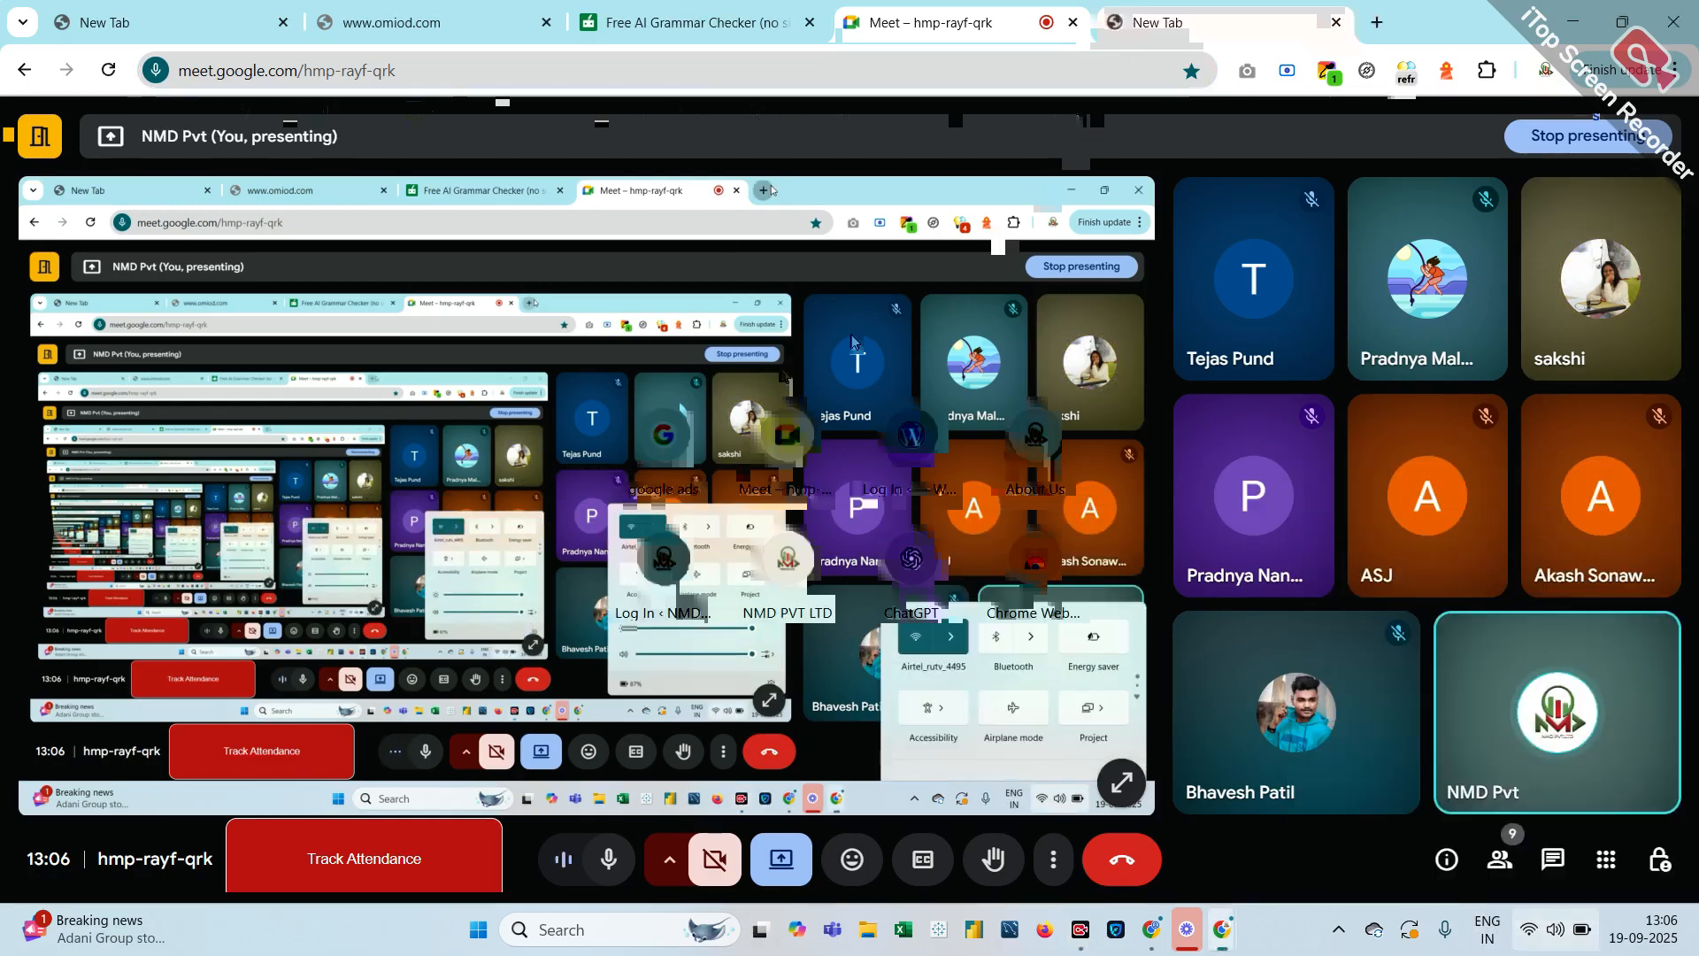
click(663, 442)
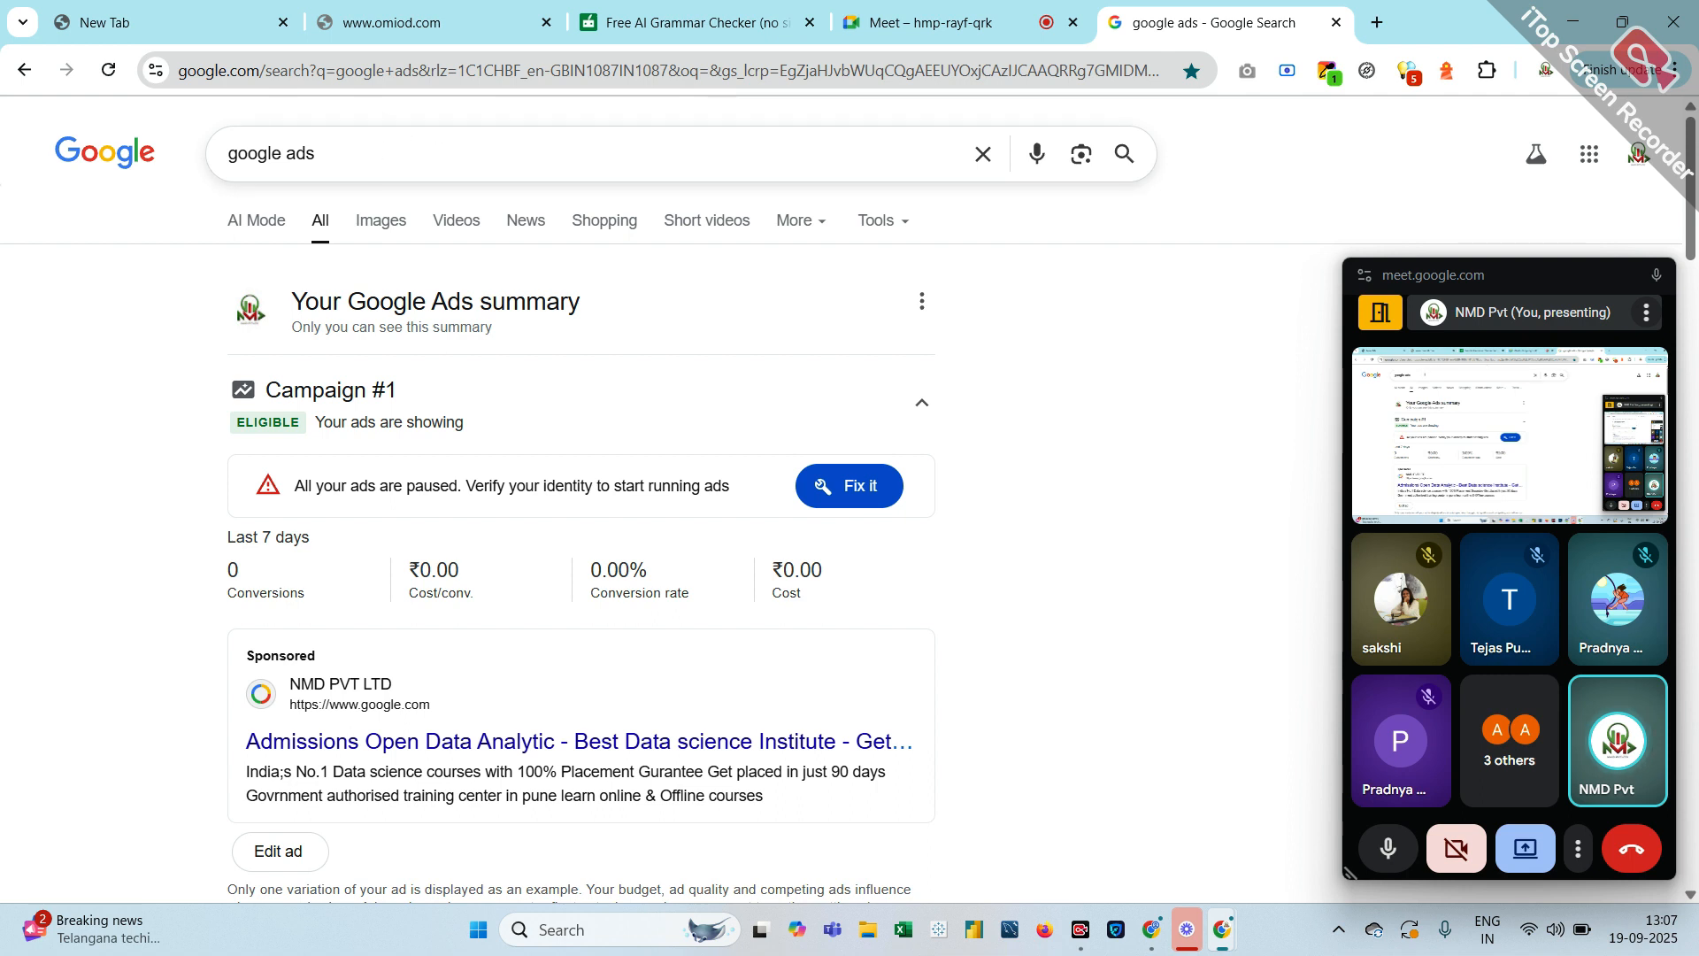
Search Google from 'eng' and open the English grammar blog suggestion
click(315, 153)
text(eng)
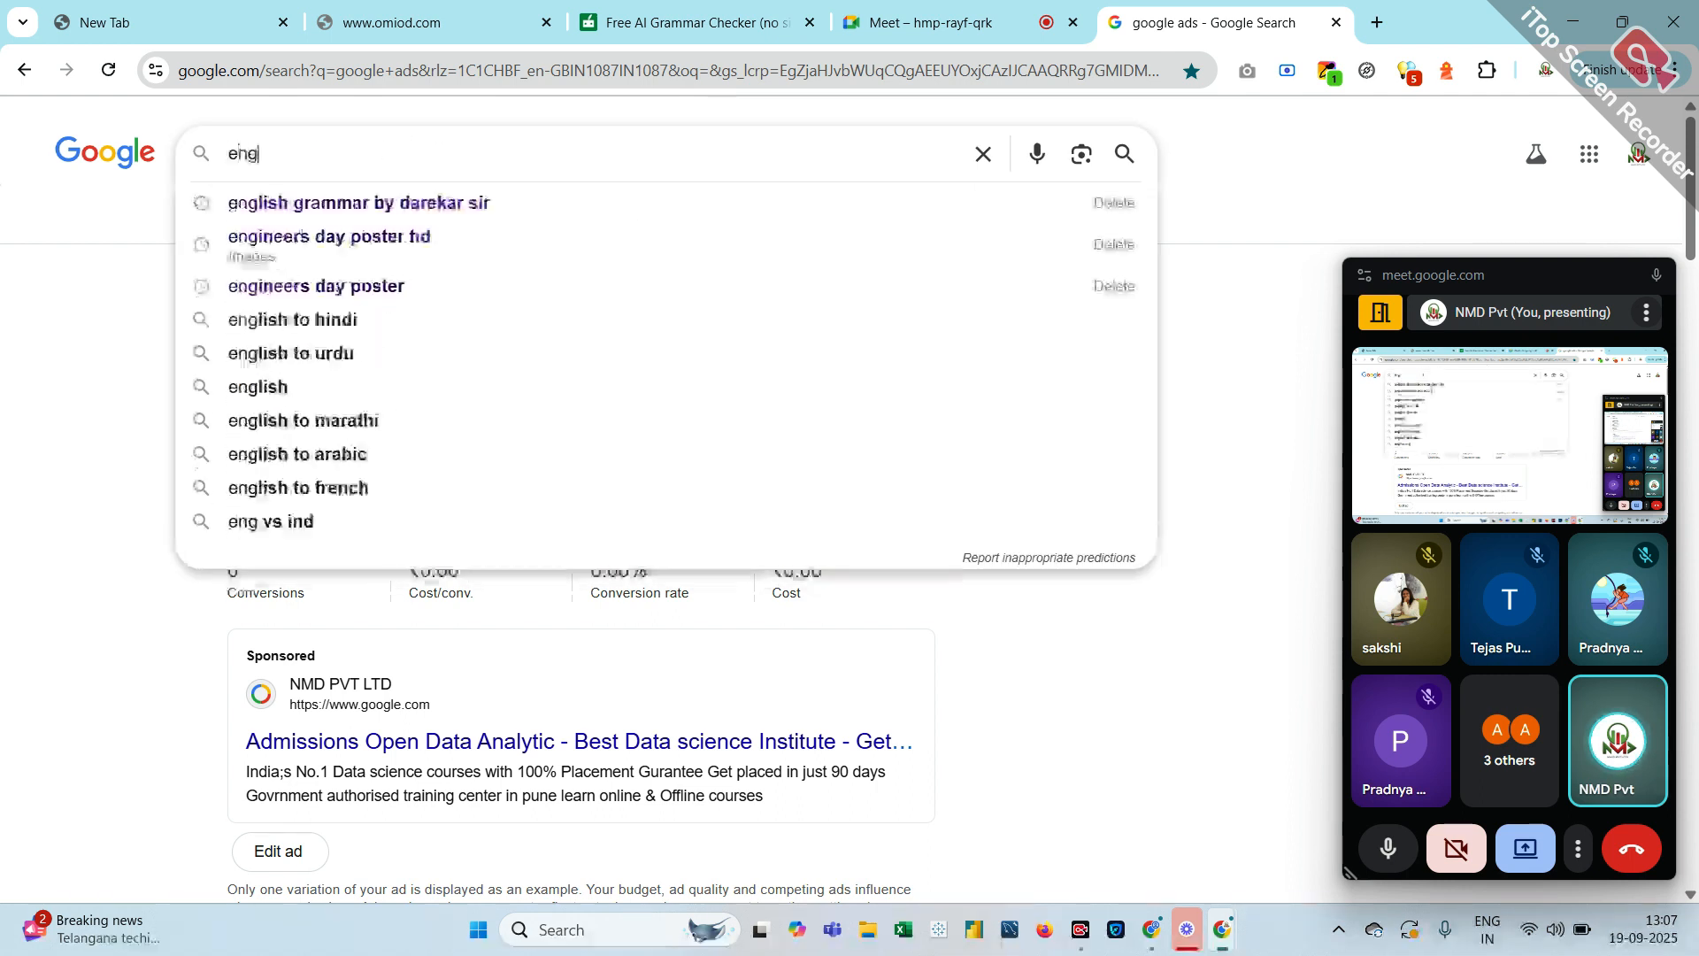
click(379, 207)
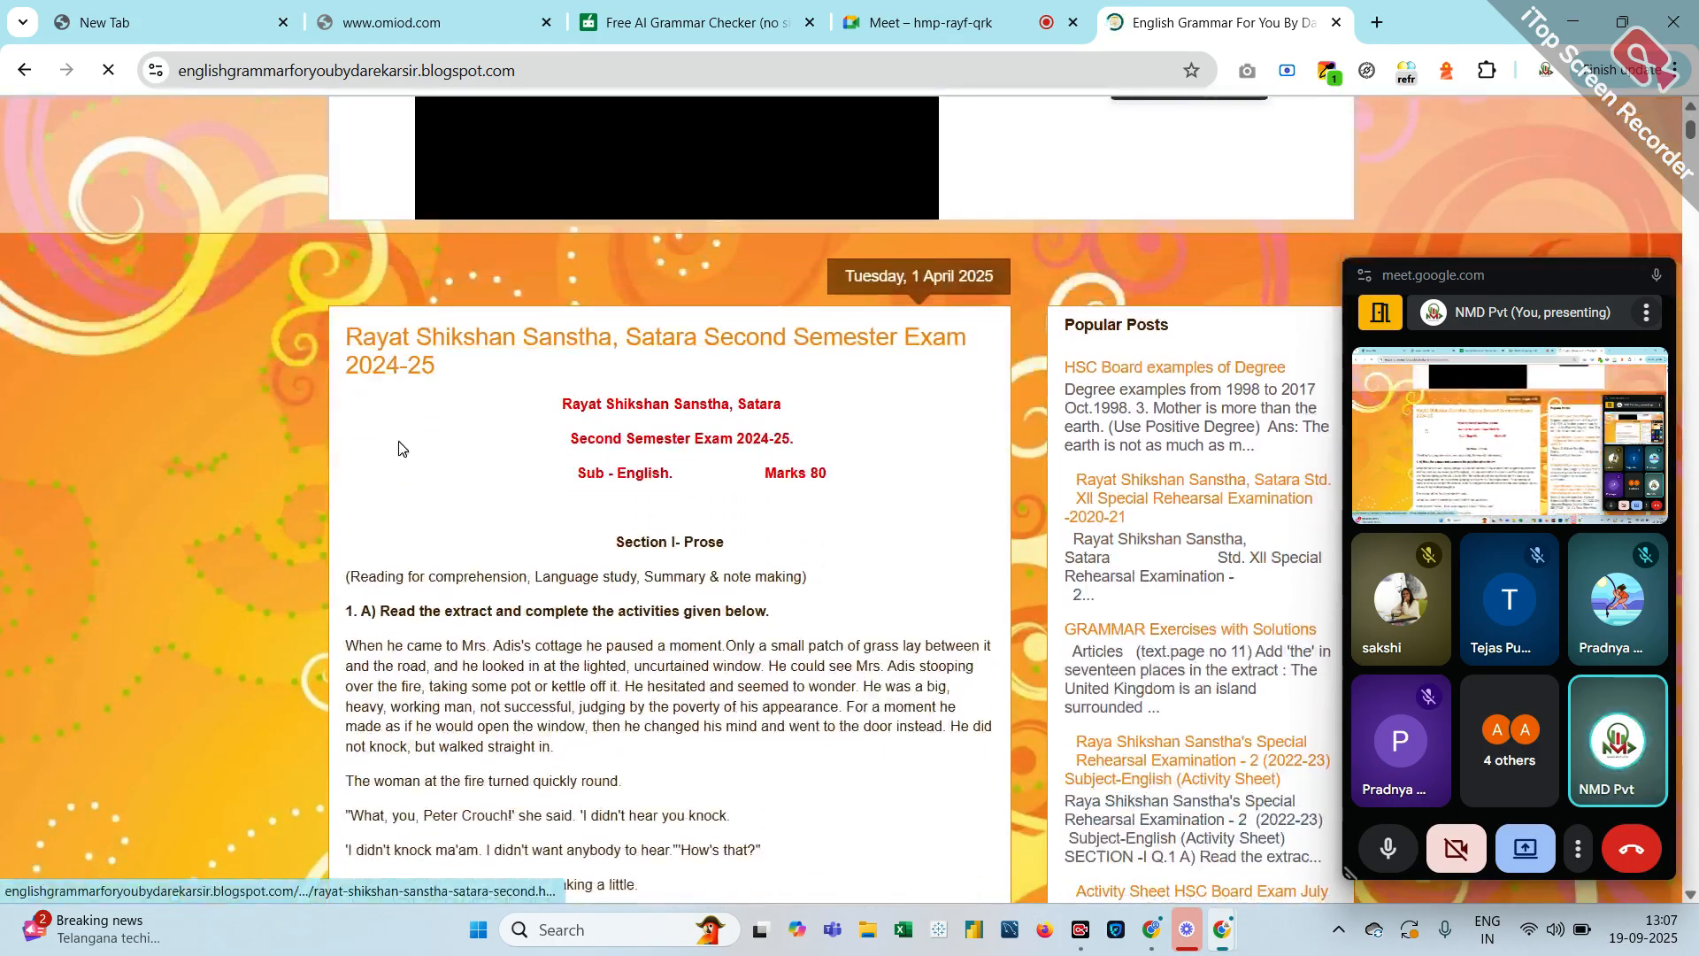
Scroll through the Second Semester Exam 2024-25 post and archive, then return to the Meet call
scroll(401, 448, up, 4)
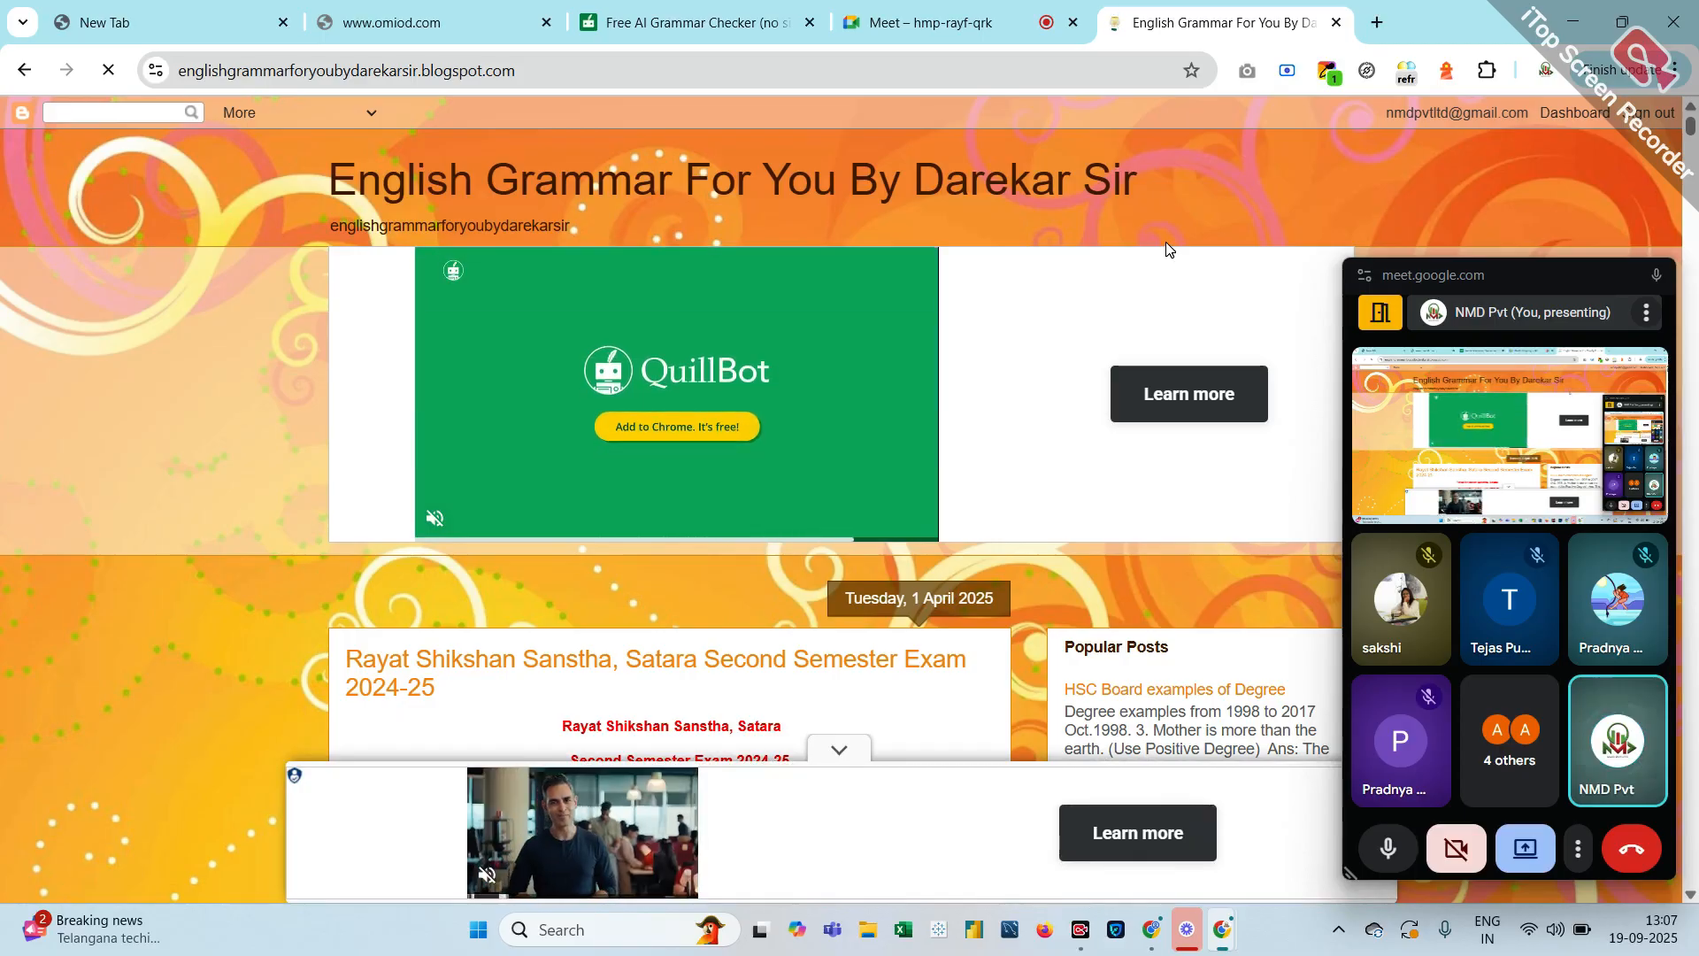
scroll(1165, 249, down, 3)
scroll(1165, 248, up, 3)
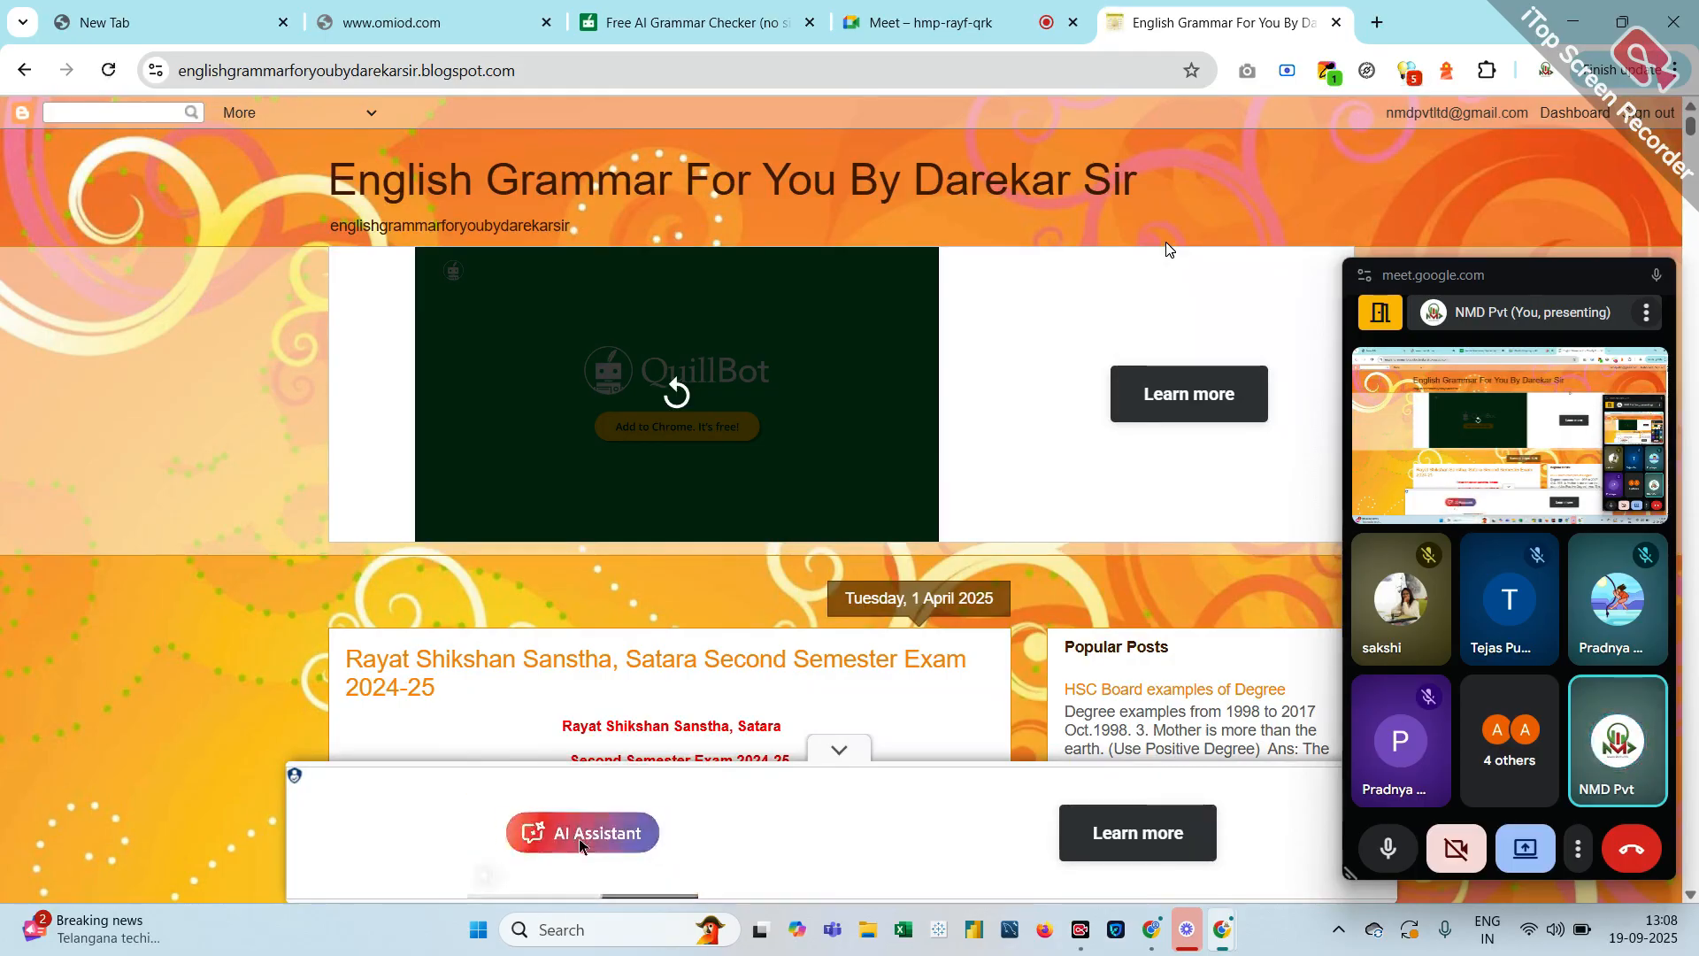
scroll(1004, 520, down, 5)
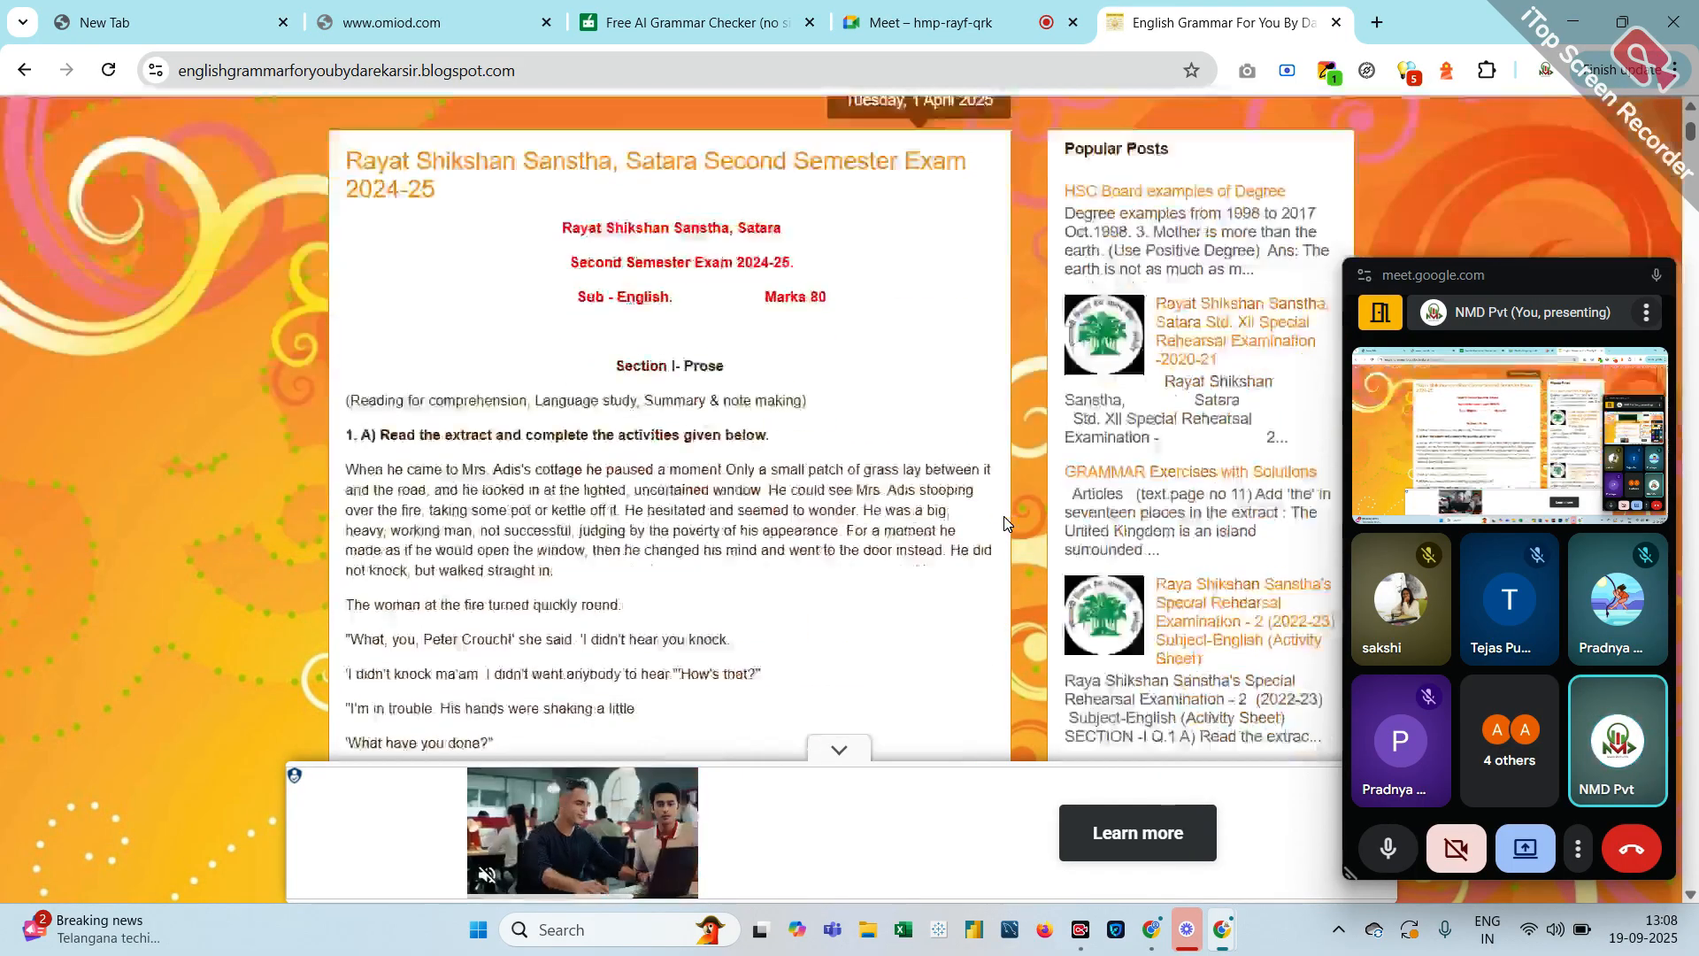
scroll(1004, 517, down, 7)
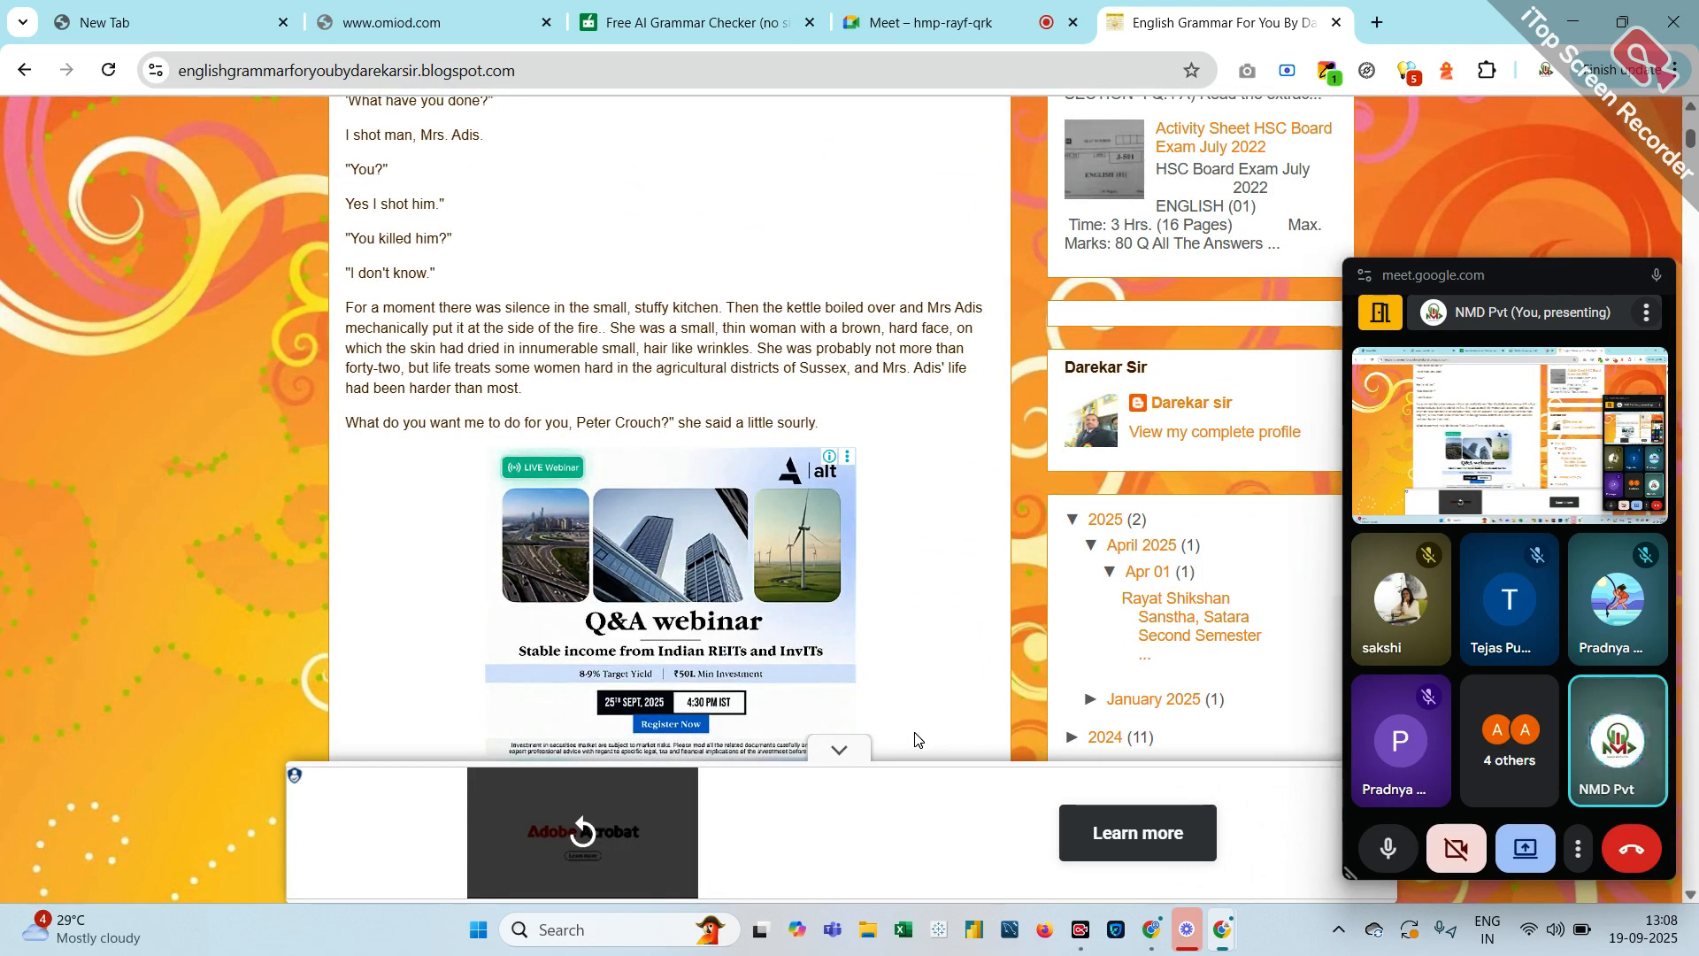
scroll(915, 739, down, 3)
scroll(915, 739, up, 5)
scroll(915, 739, down, 5)
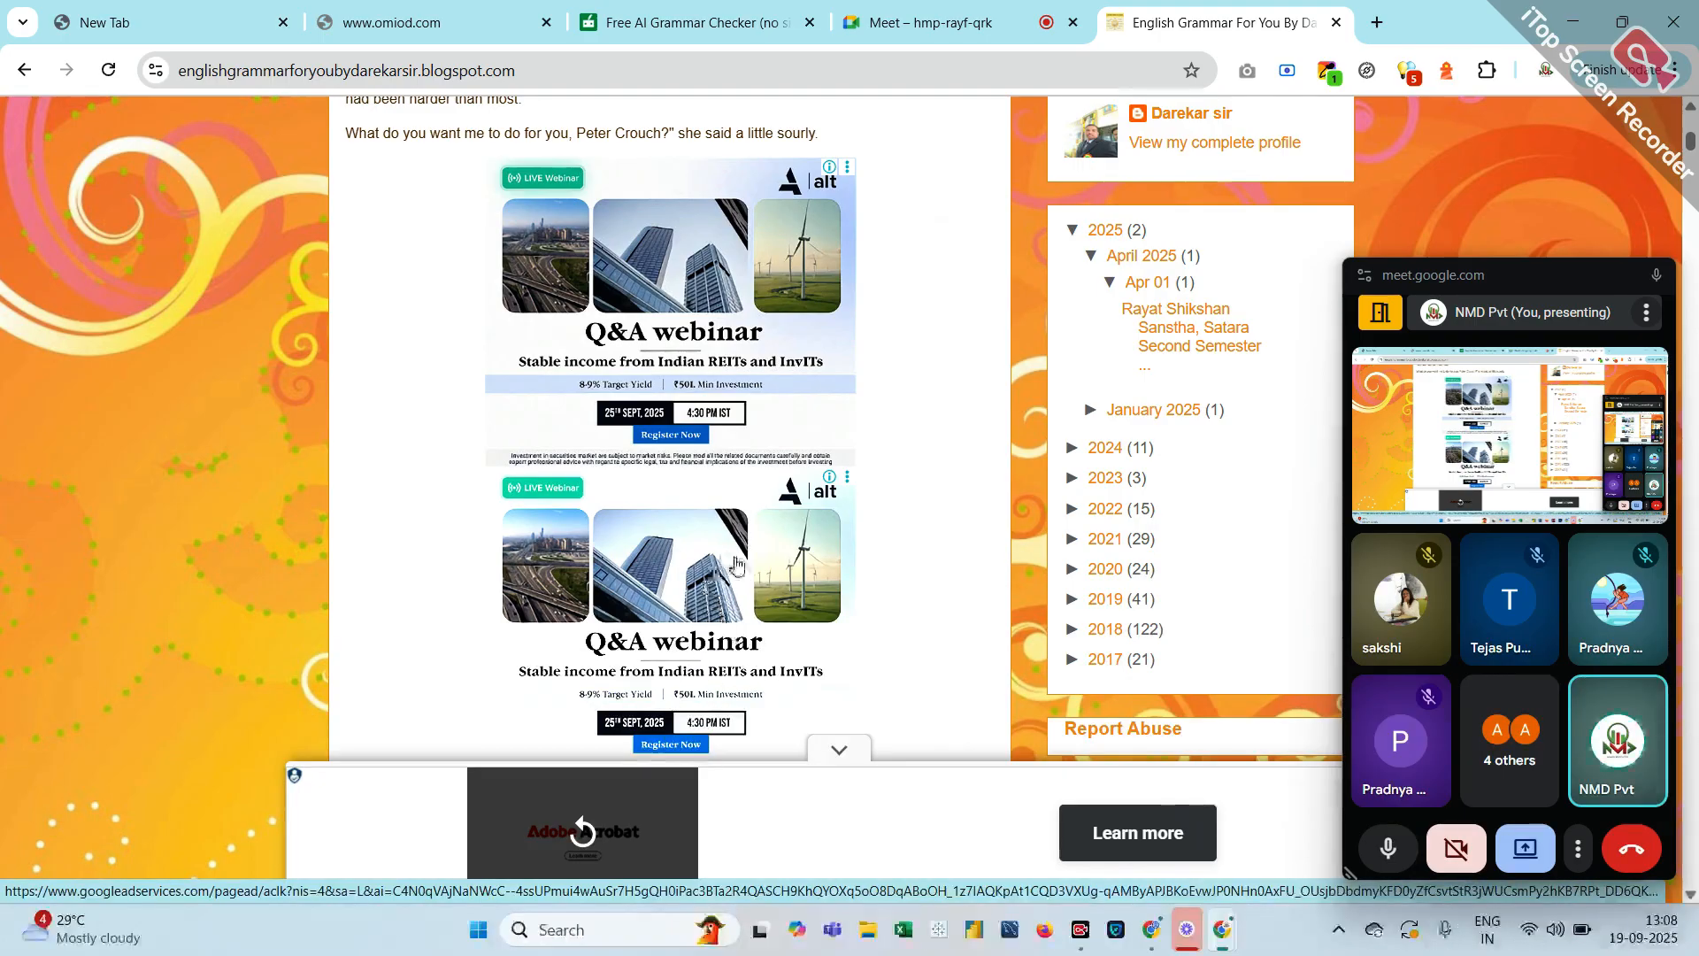
scroll(745, 566, up, 10)
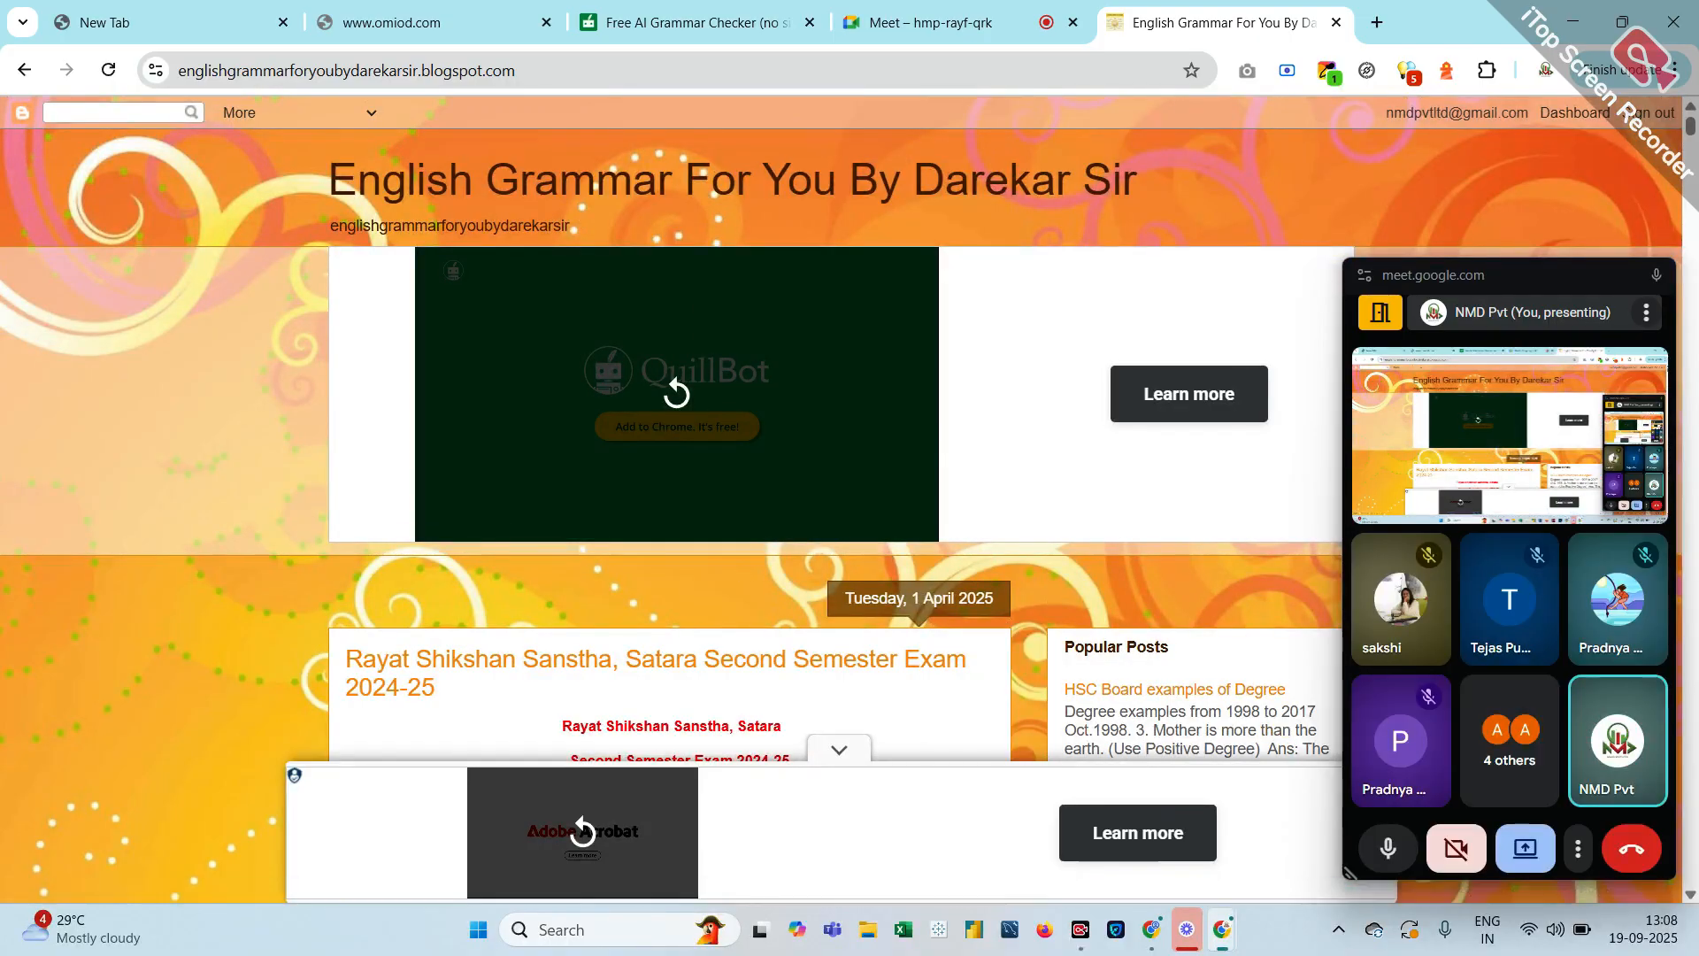
click(951, 23)
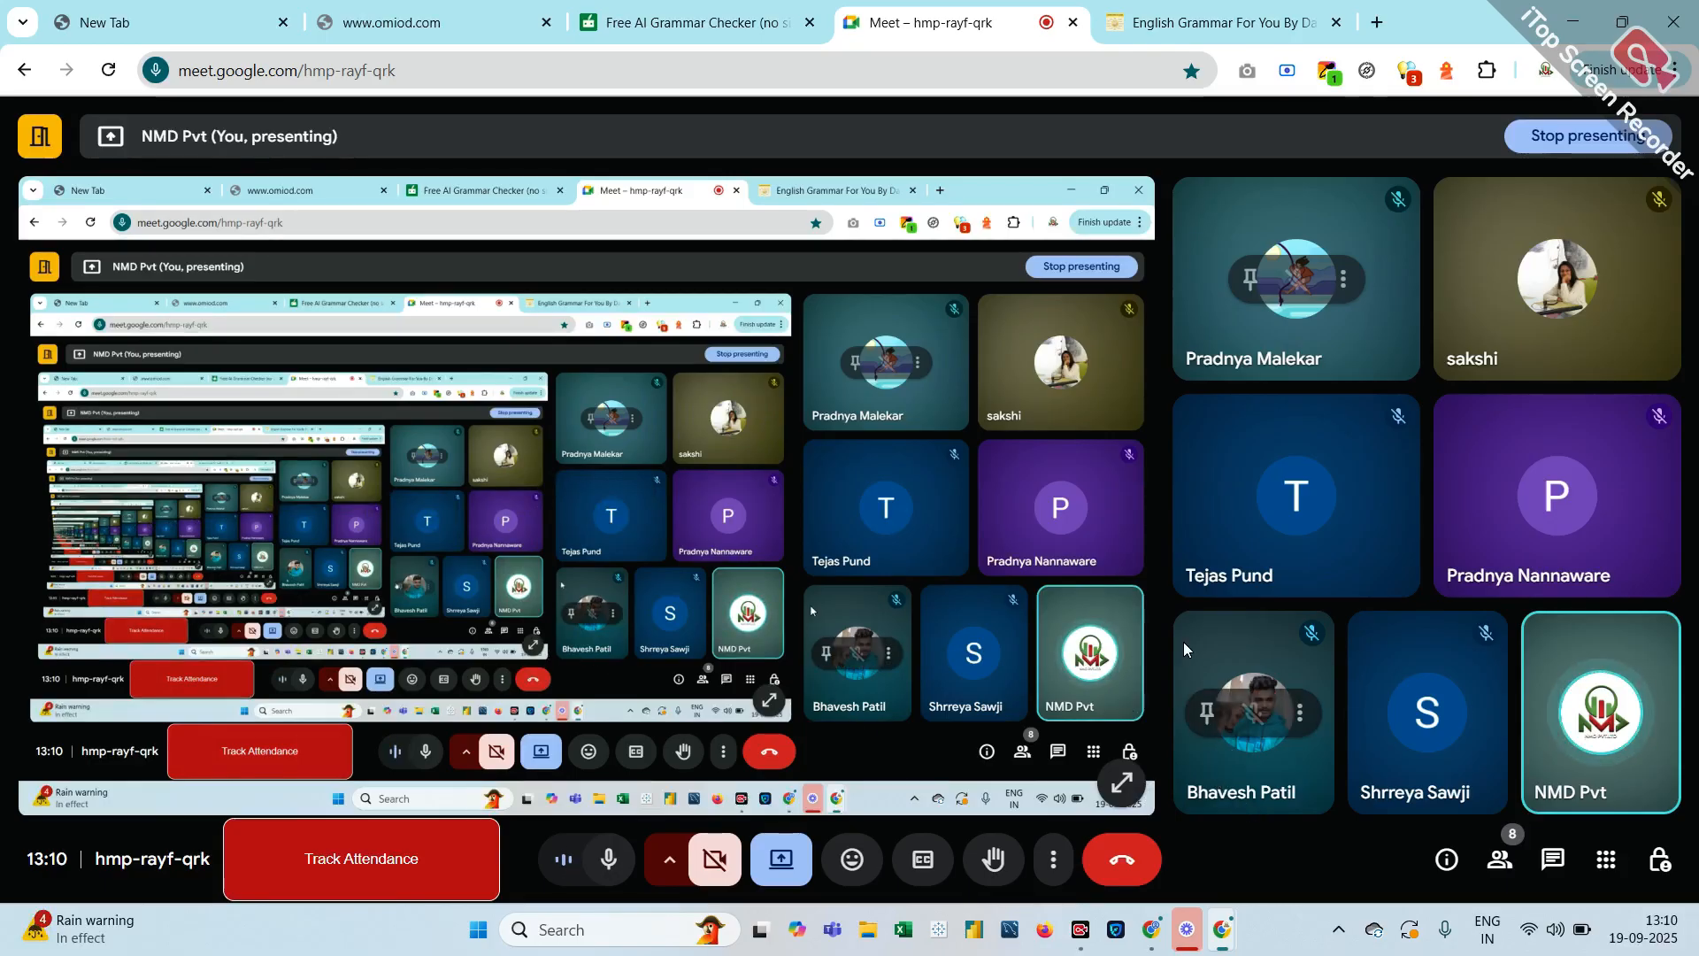
Close the floating Meet window and show google ads search results in a new tab
click(1379, 24)
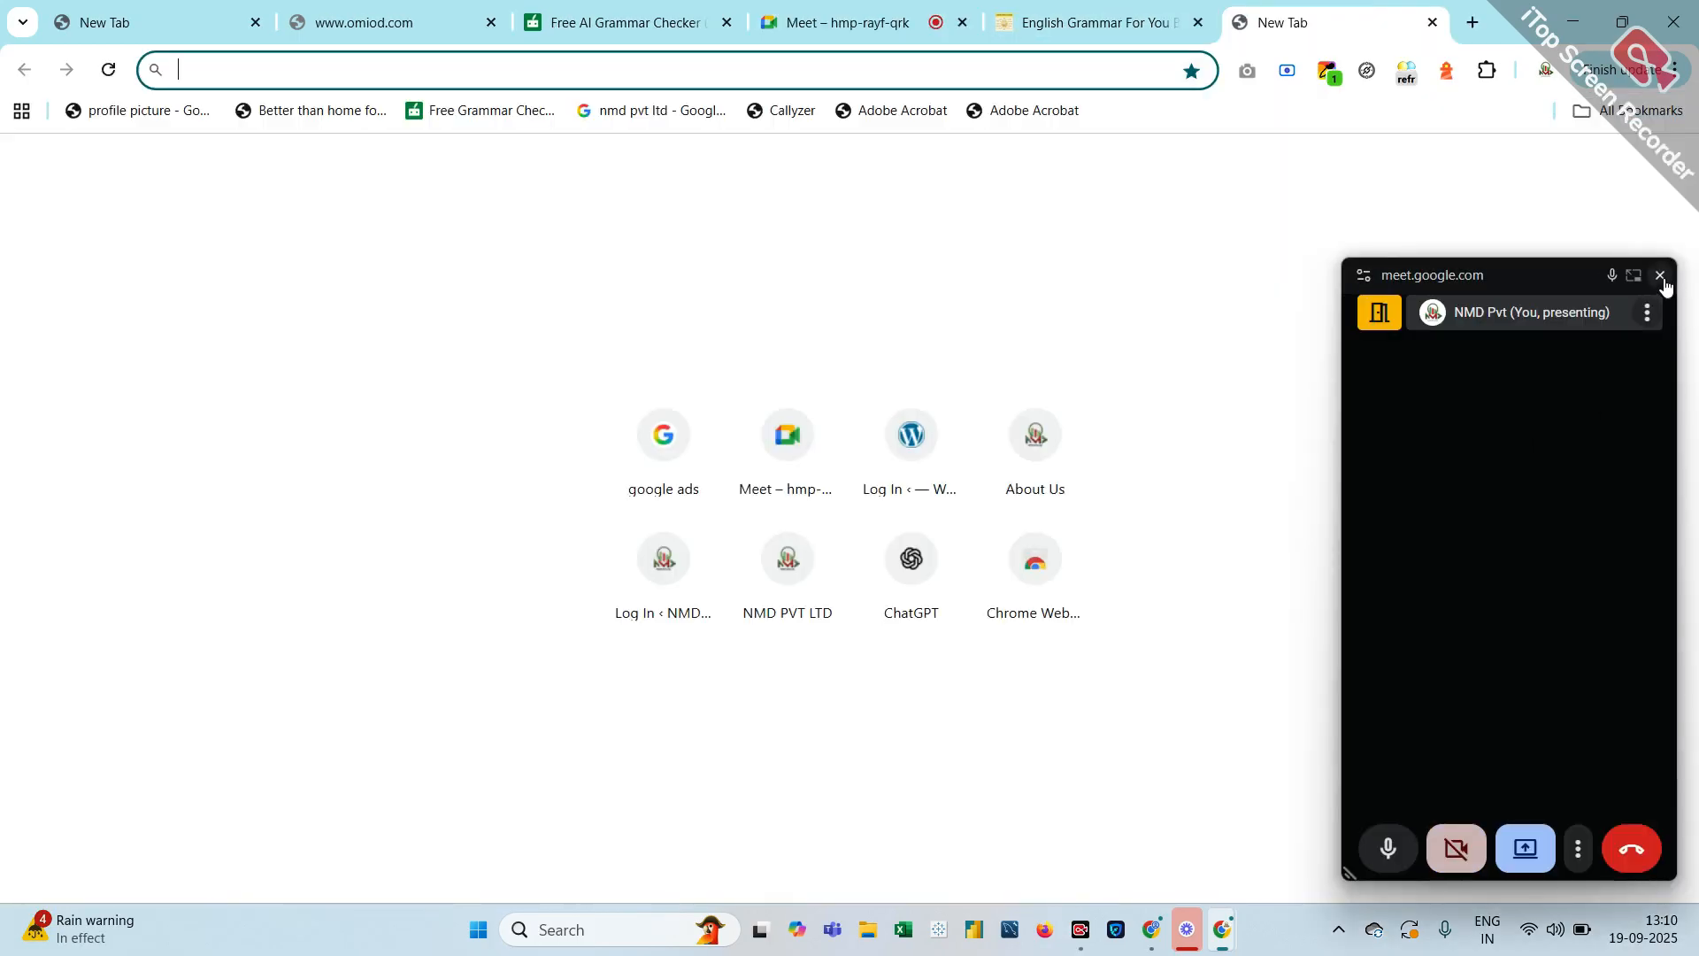
click(1660, 276)
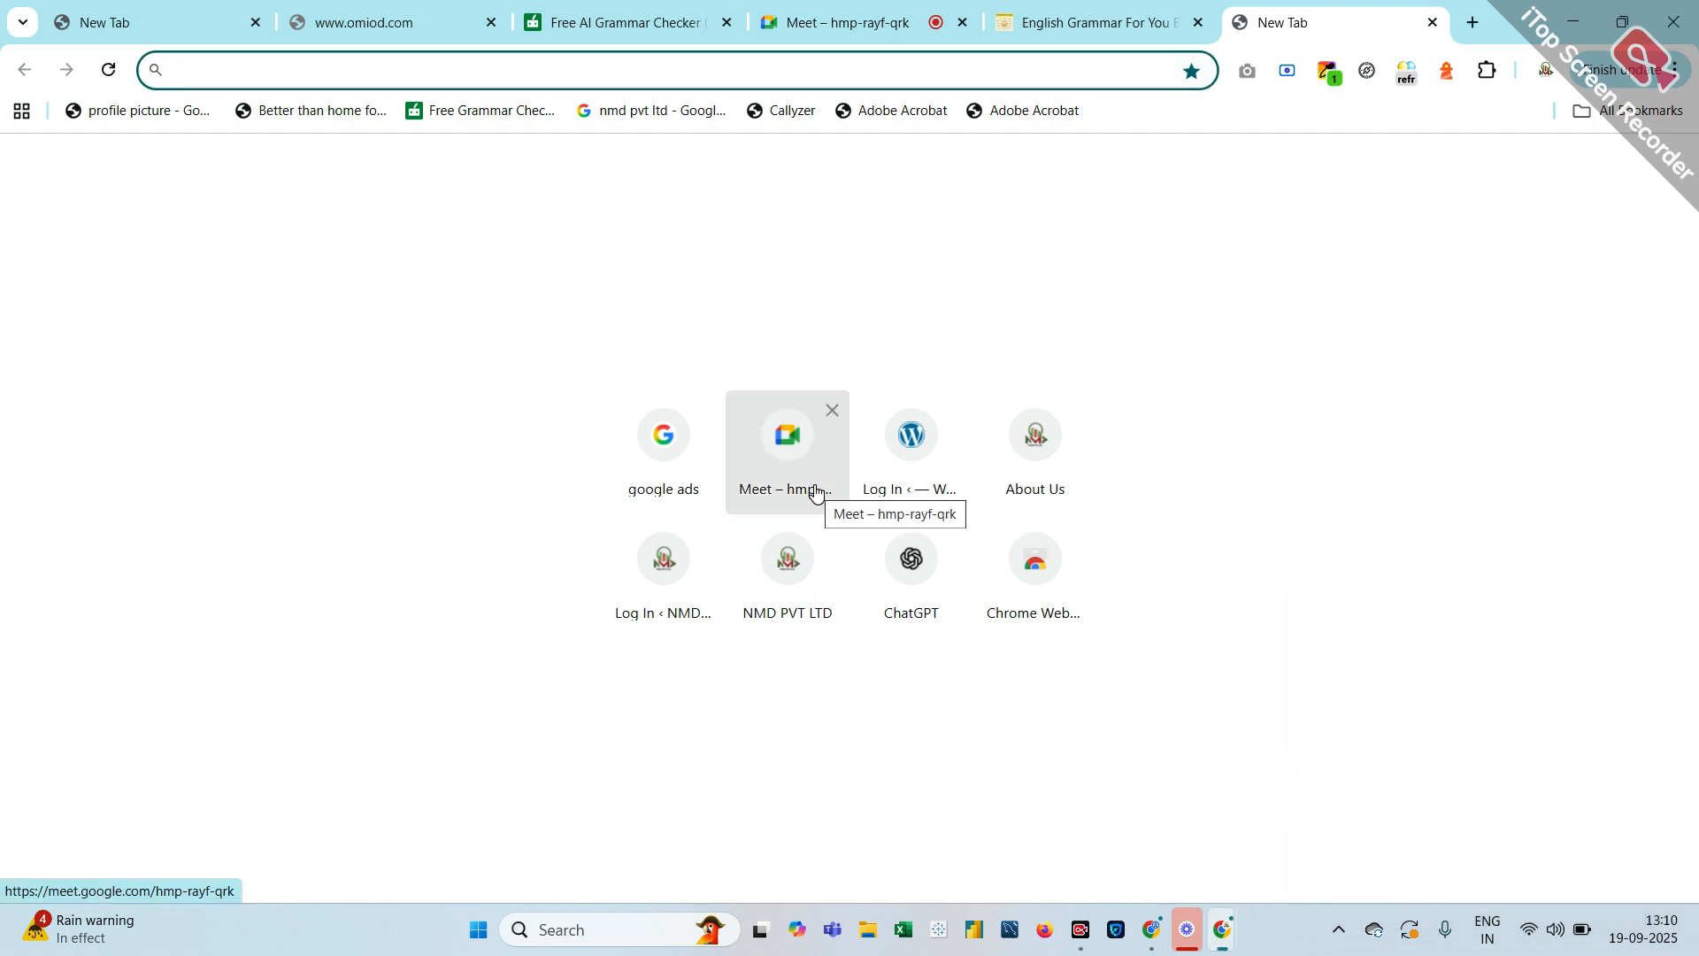
click(646, 467)
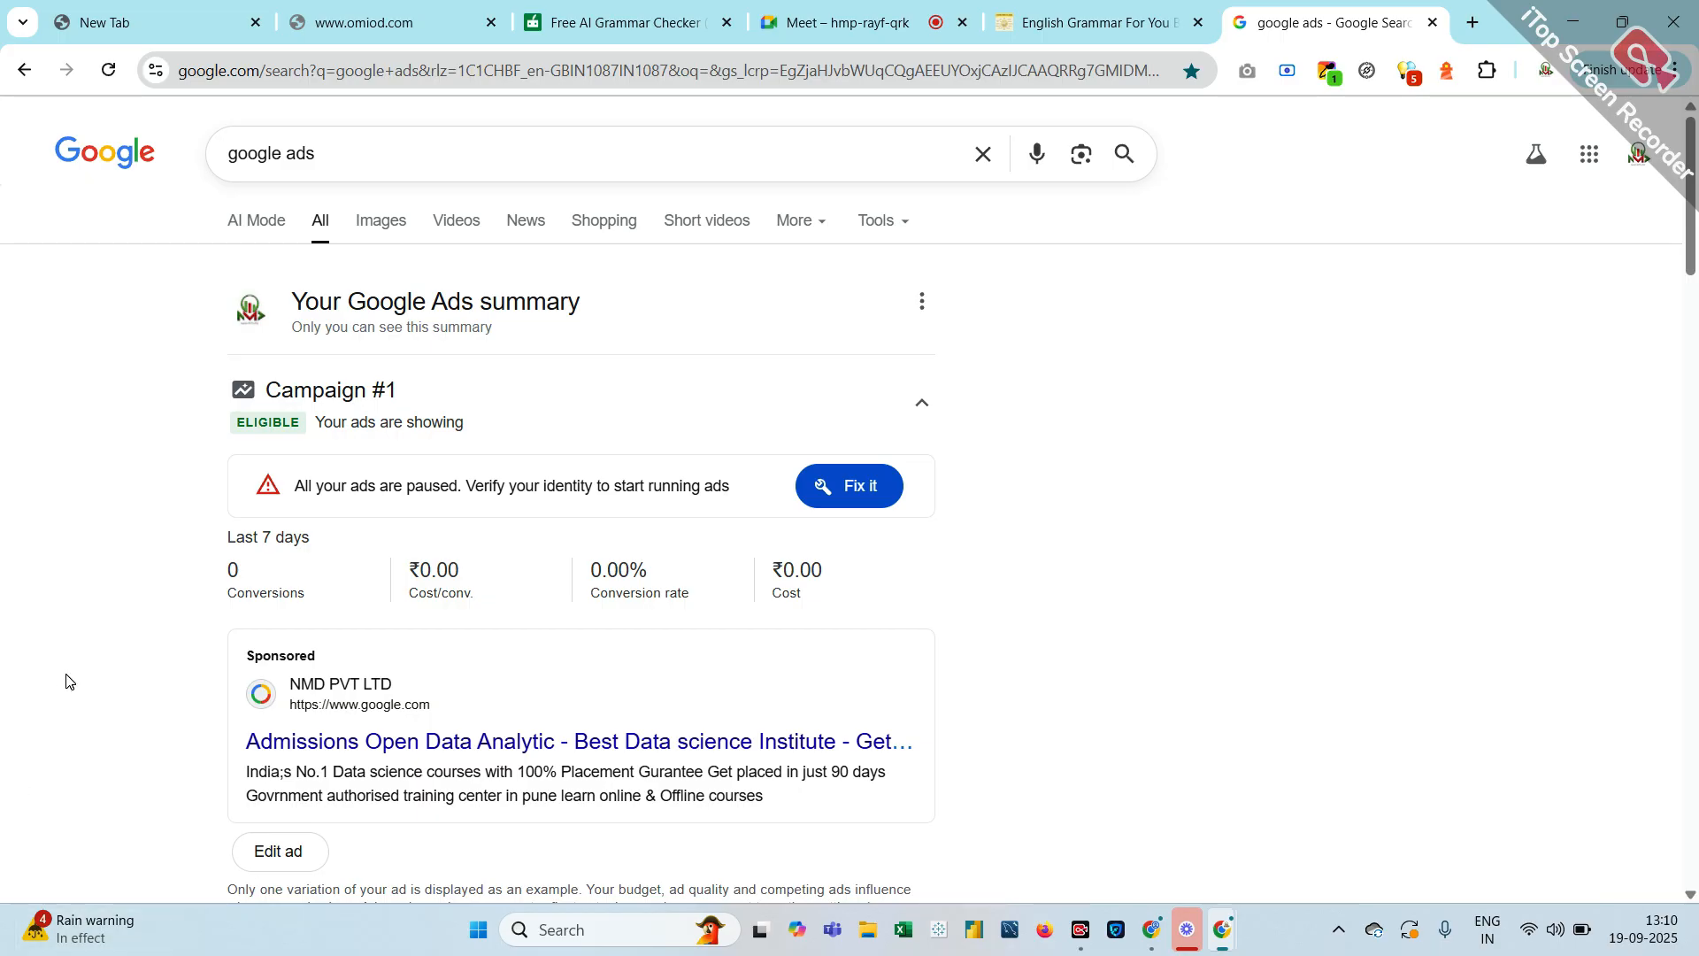
Open the 'Google Ads - Get Customers and Sell More with Online Advertising' result
scroll(332, 194, down, 1)
scroll(332, 190, down, 12)
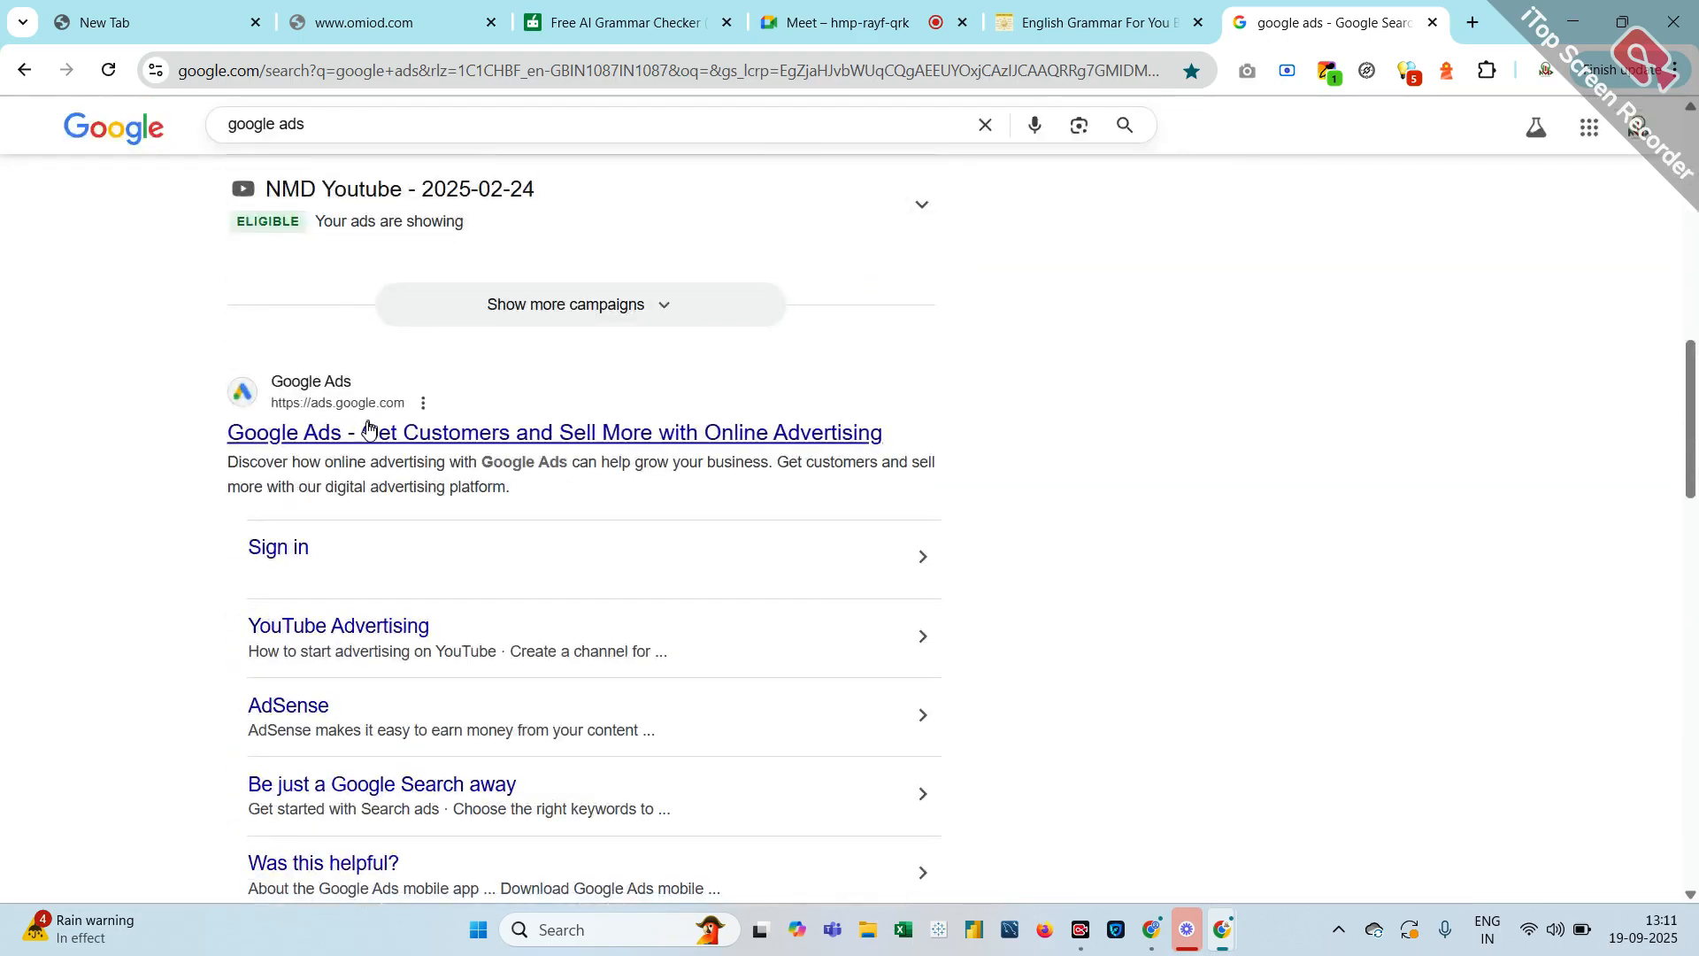
click(368, 433)
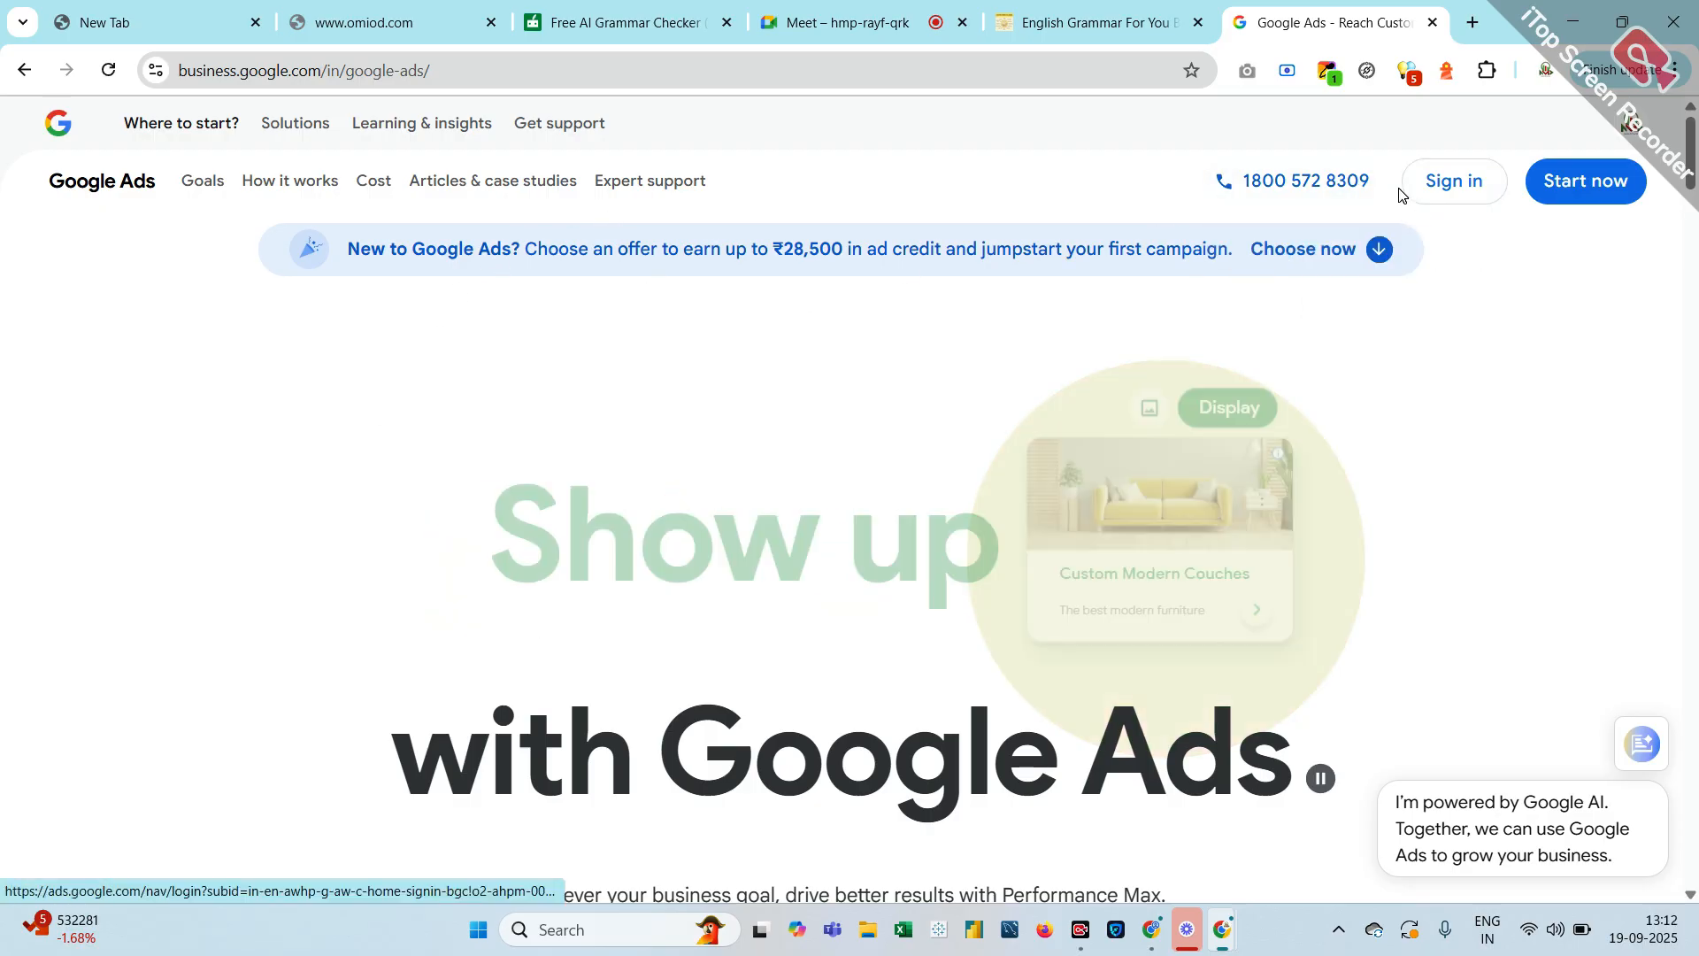
Sign in to Google Ads to reach the account chooser, then start a fresh tab
click(1458, 183)
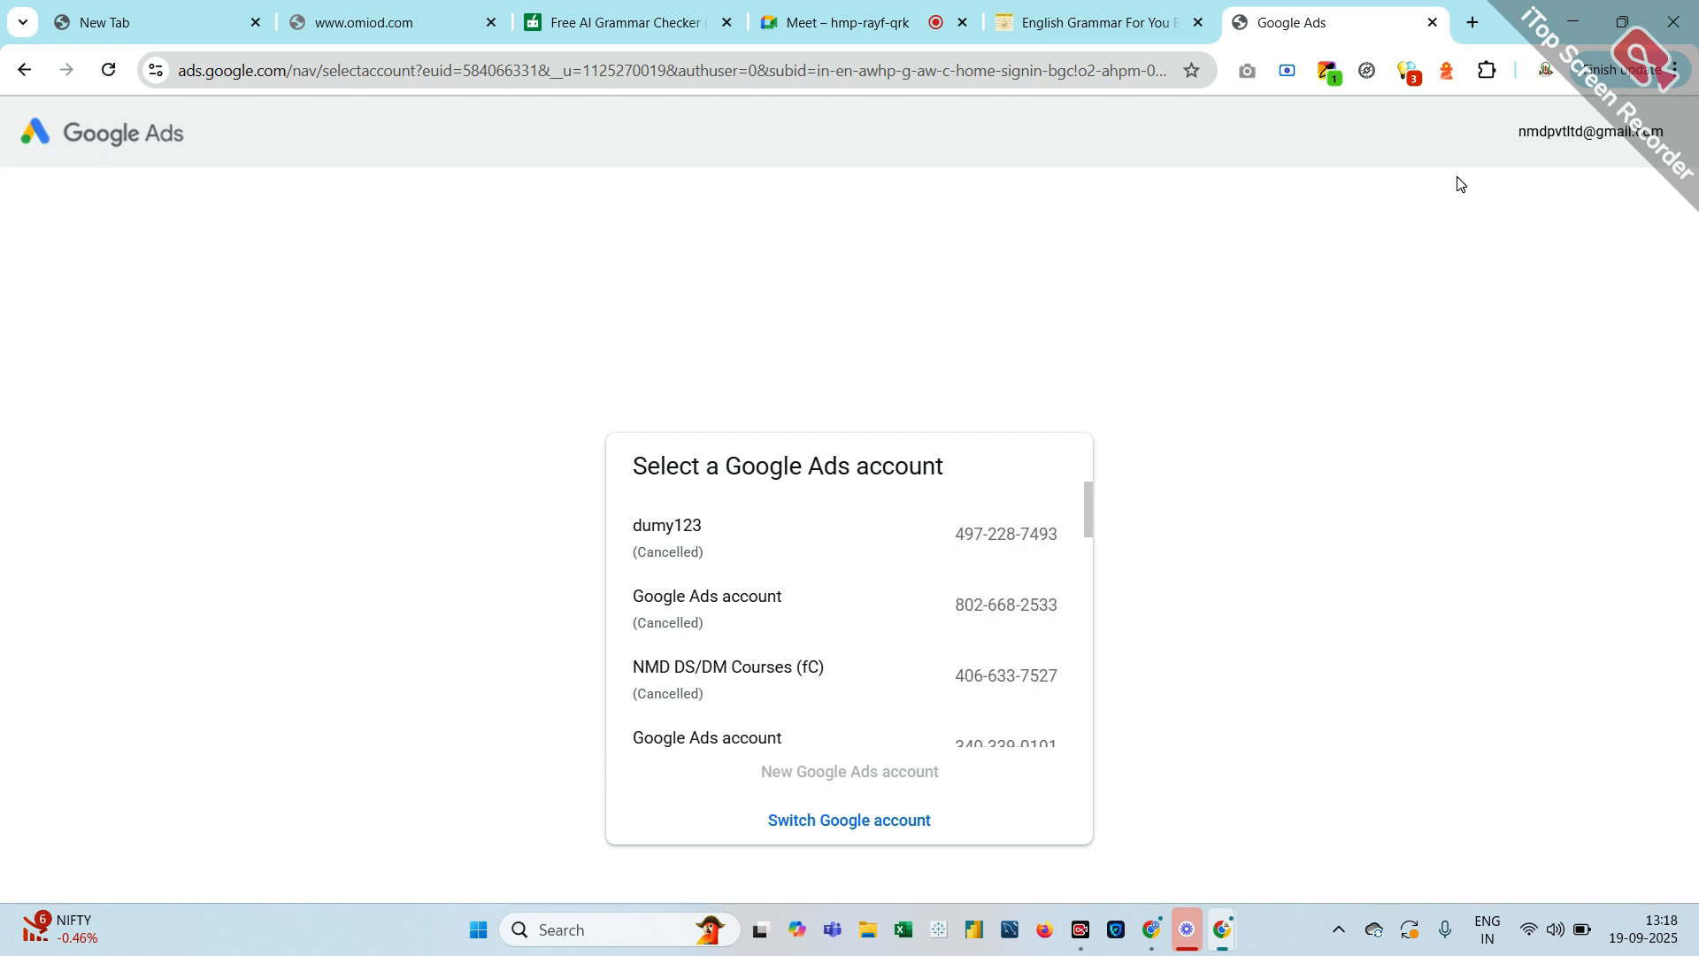
click(1474, 22)
click(698, 455)
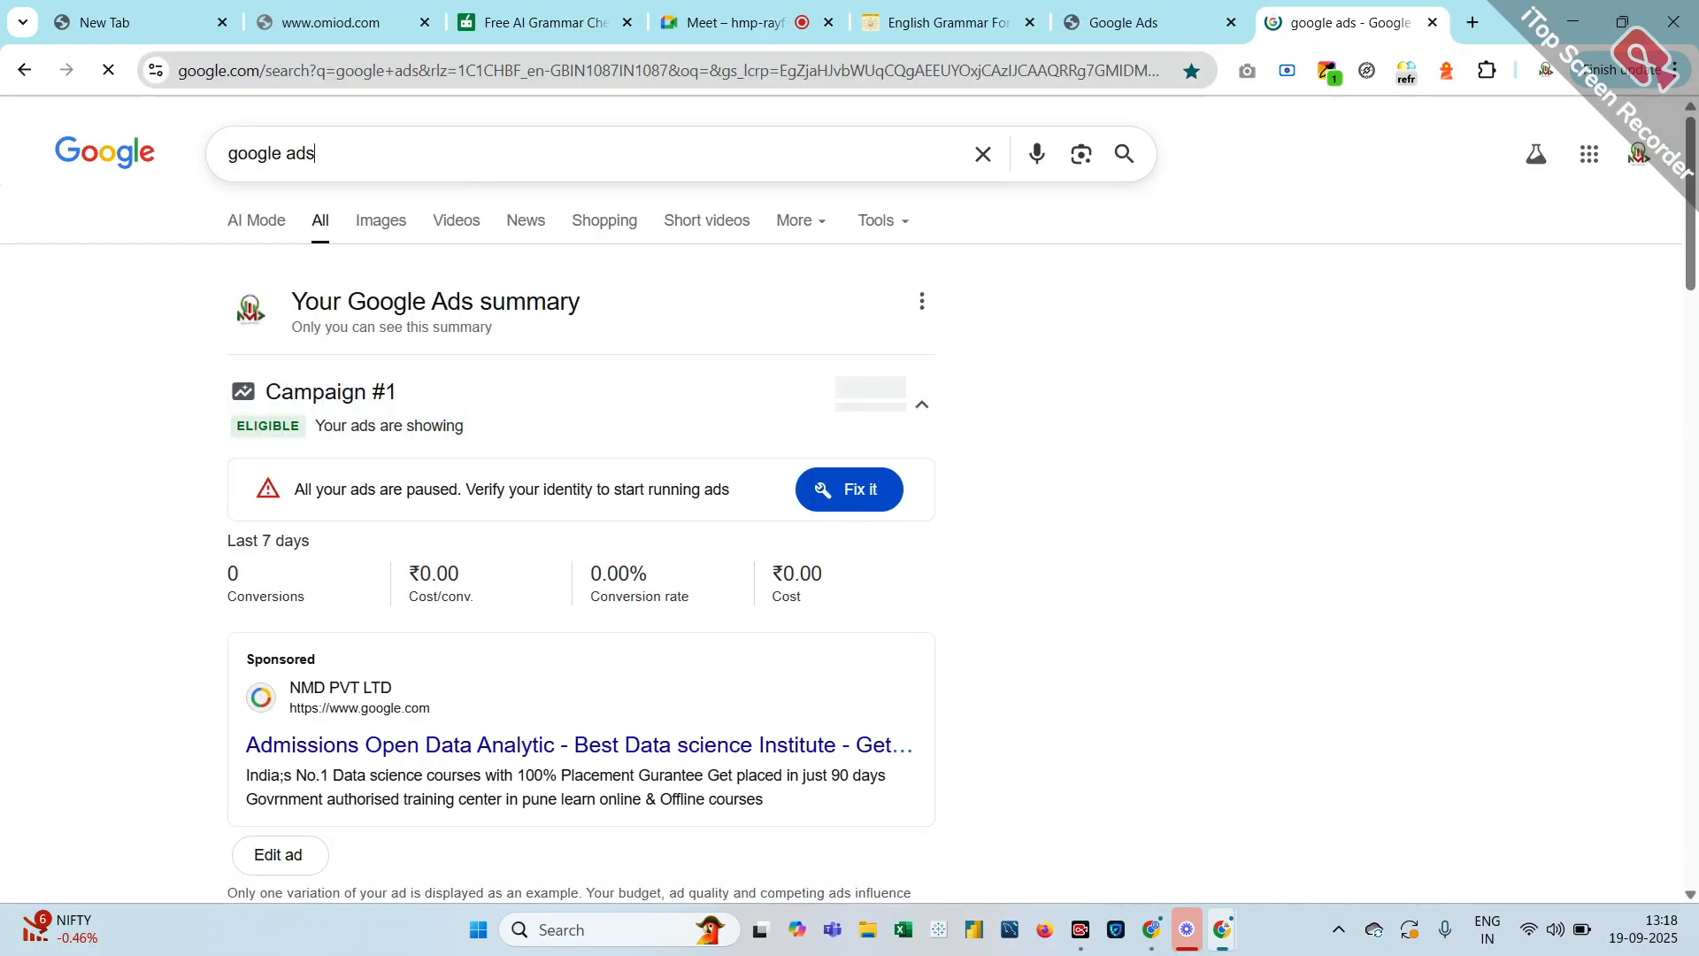
key(ctrl+shift+Left)
key(ctrl+shift+Left)
text(da)
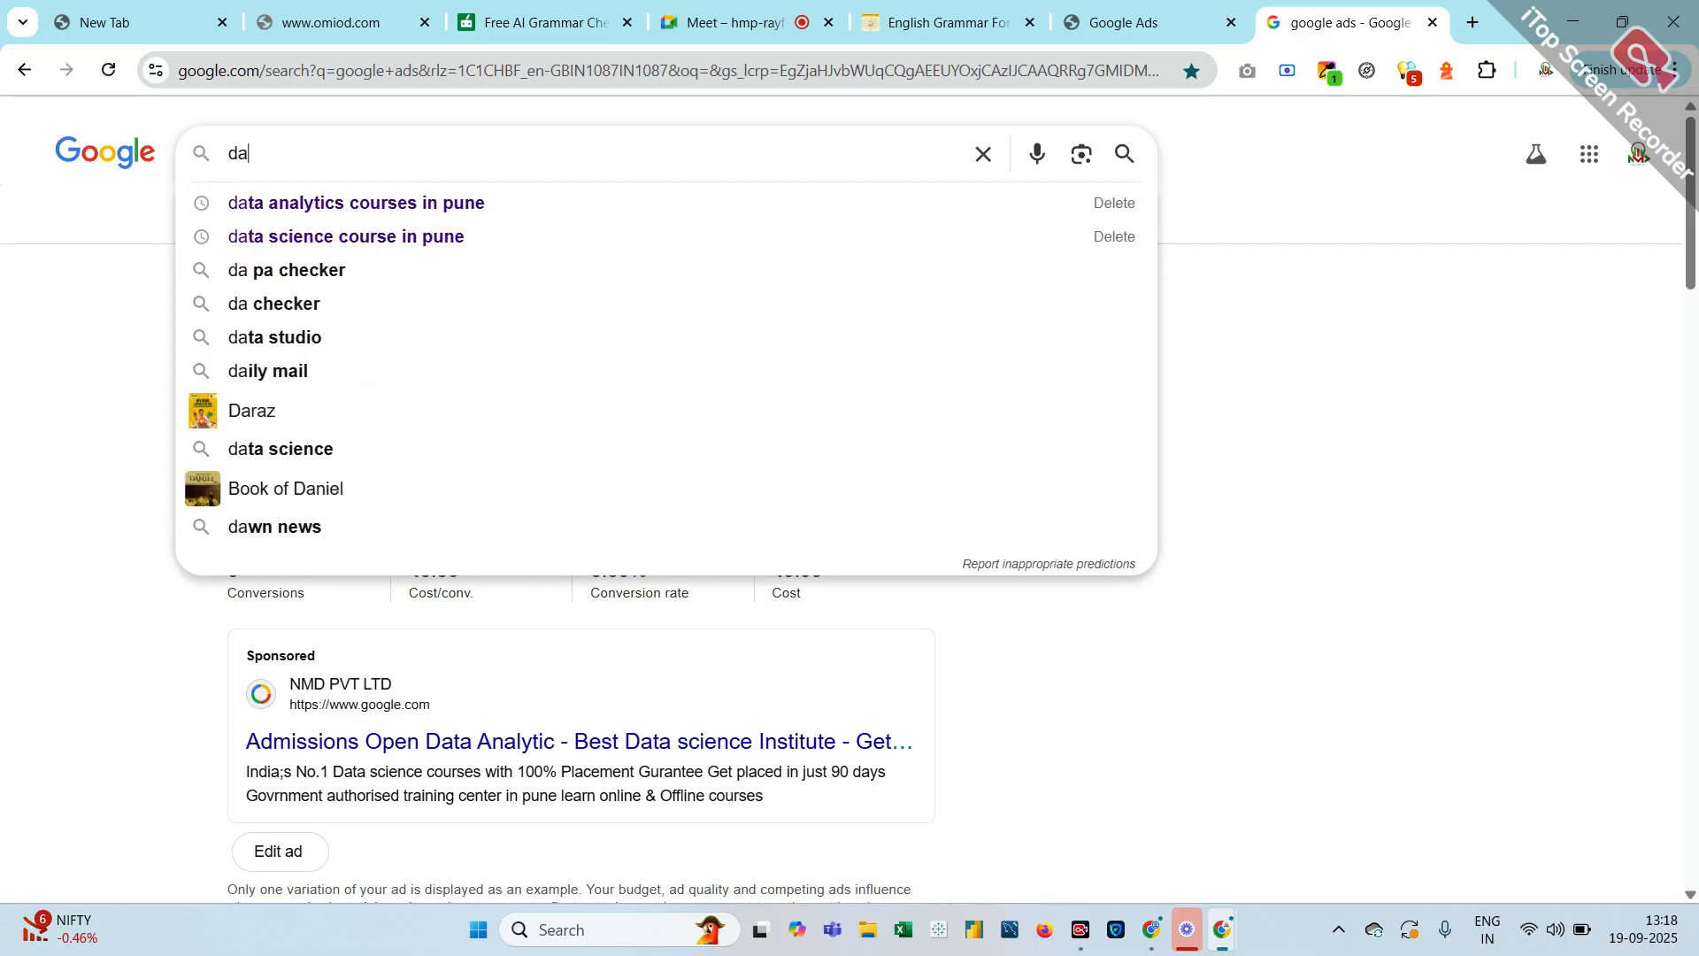
text(ta)
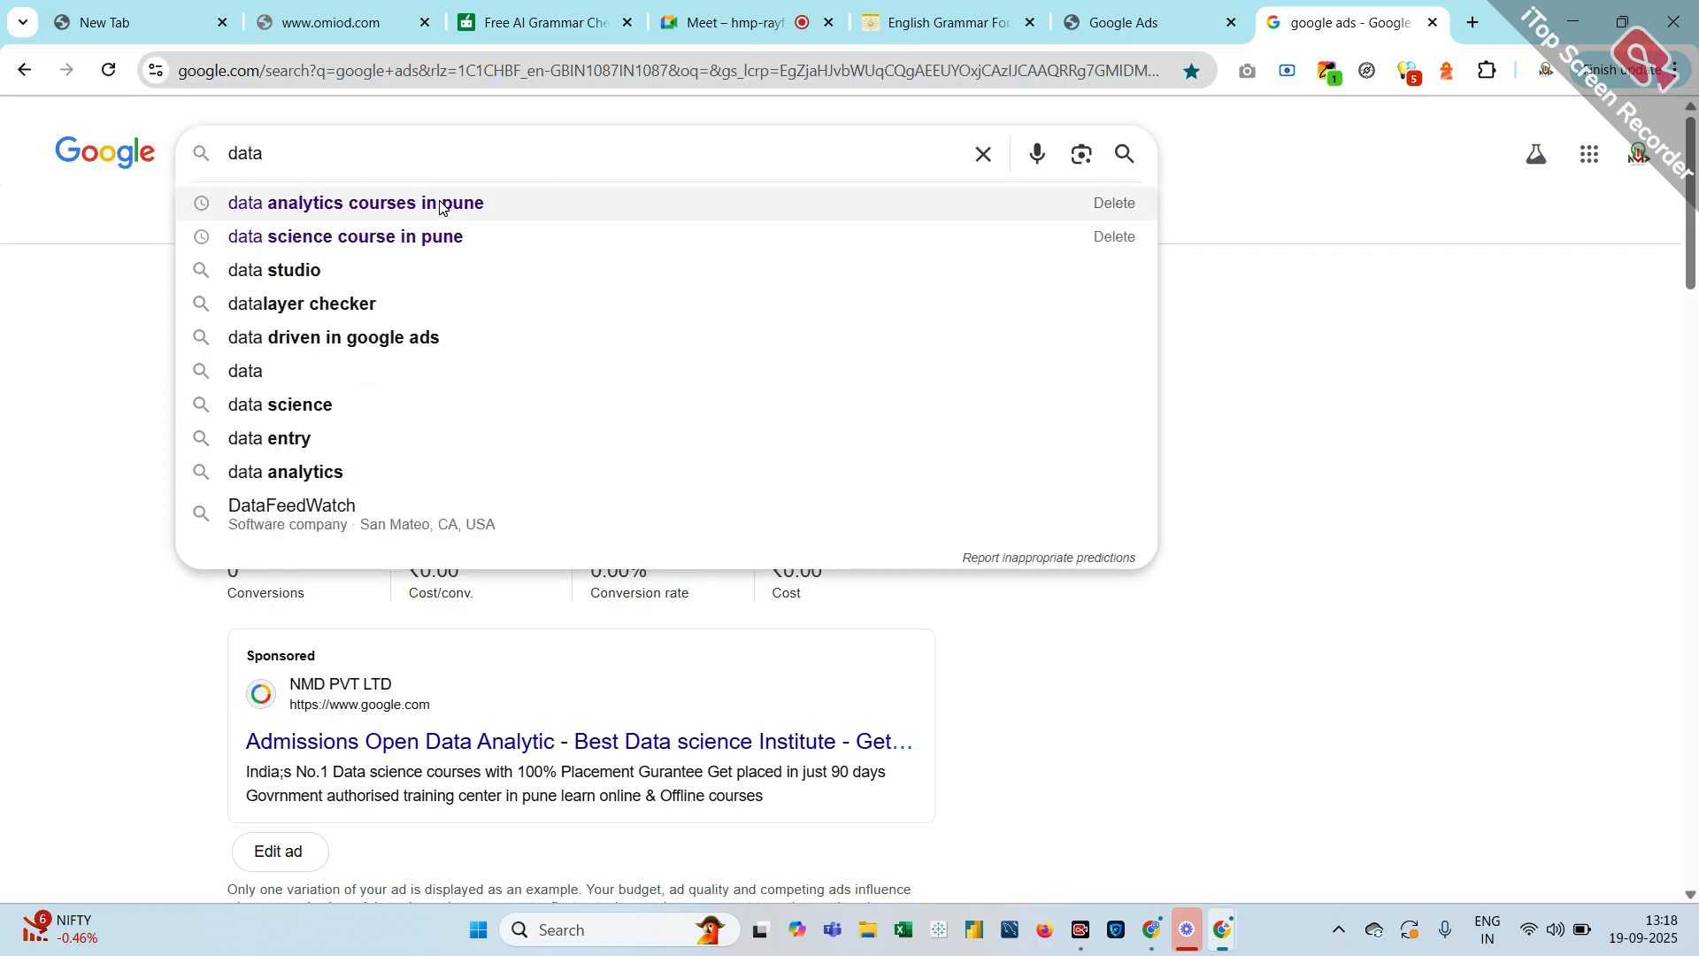
click(440, 204)
scroll(440, 206, down, 3)
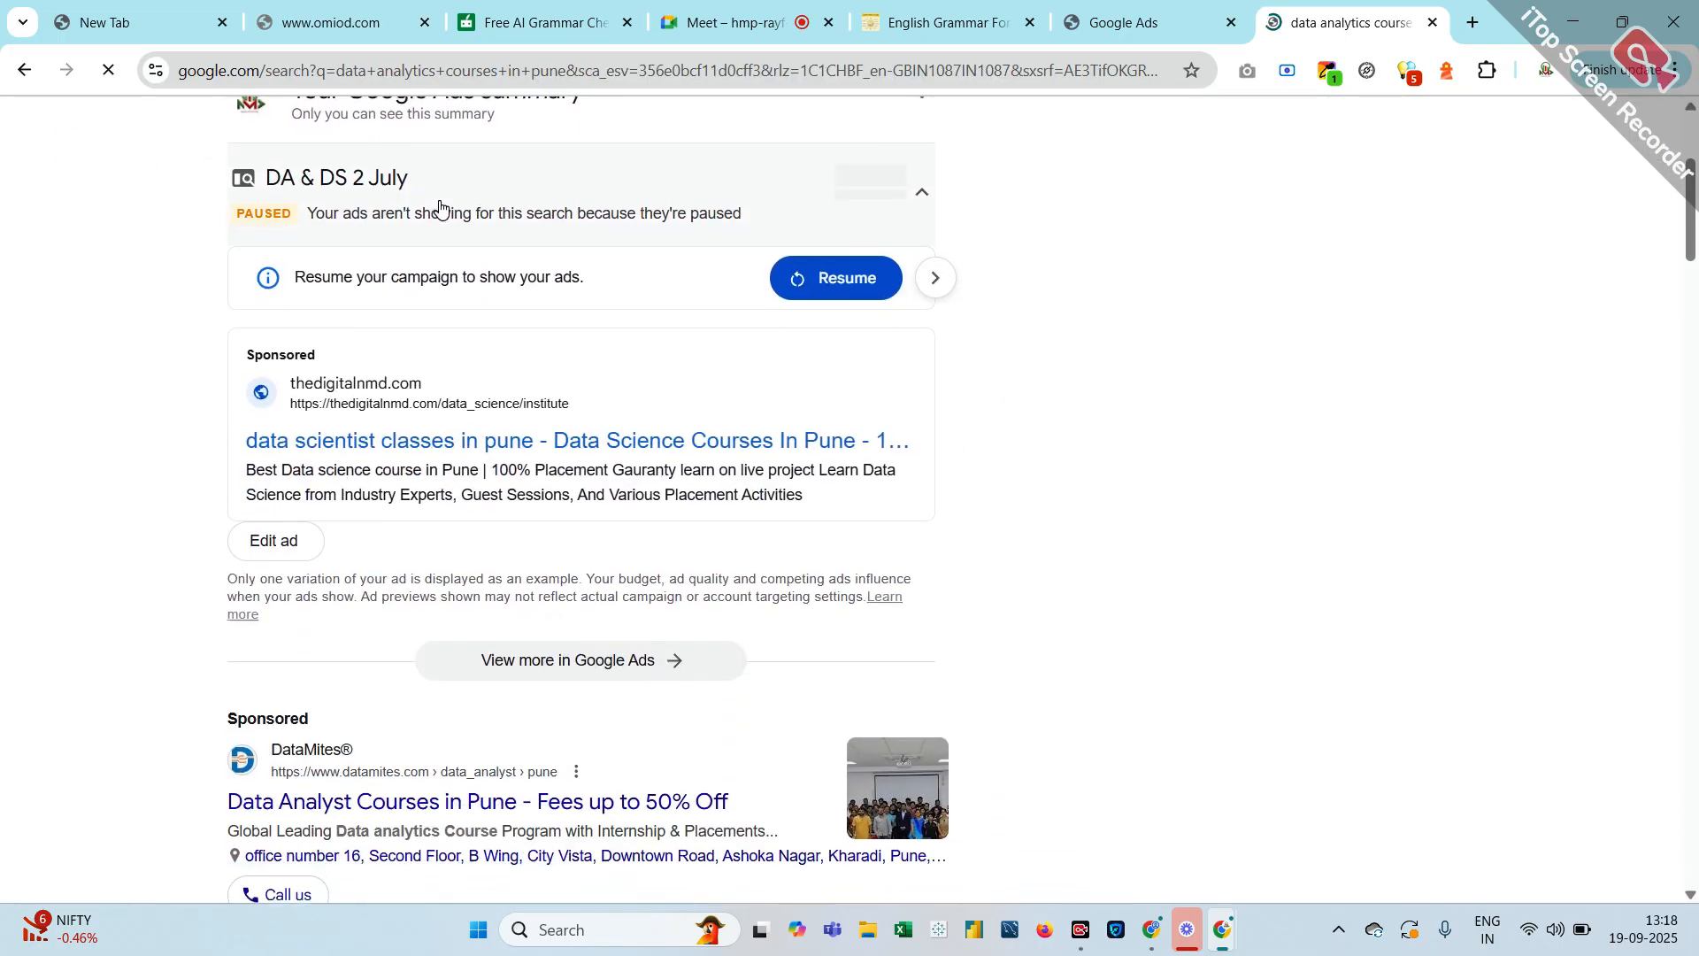
scroll(443, 210, down, 2)
scroll(444, 208, up, 1)
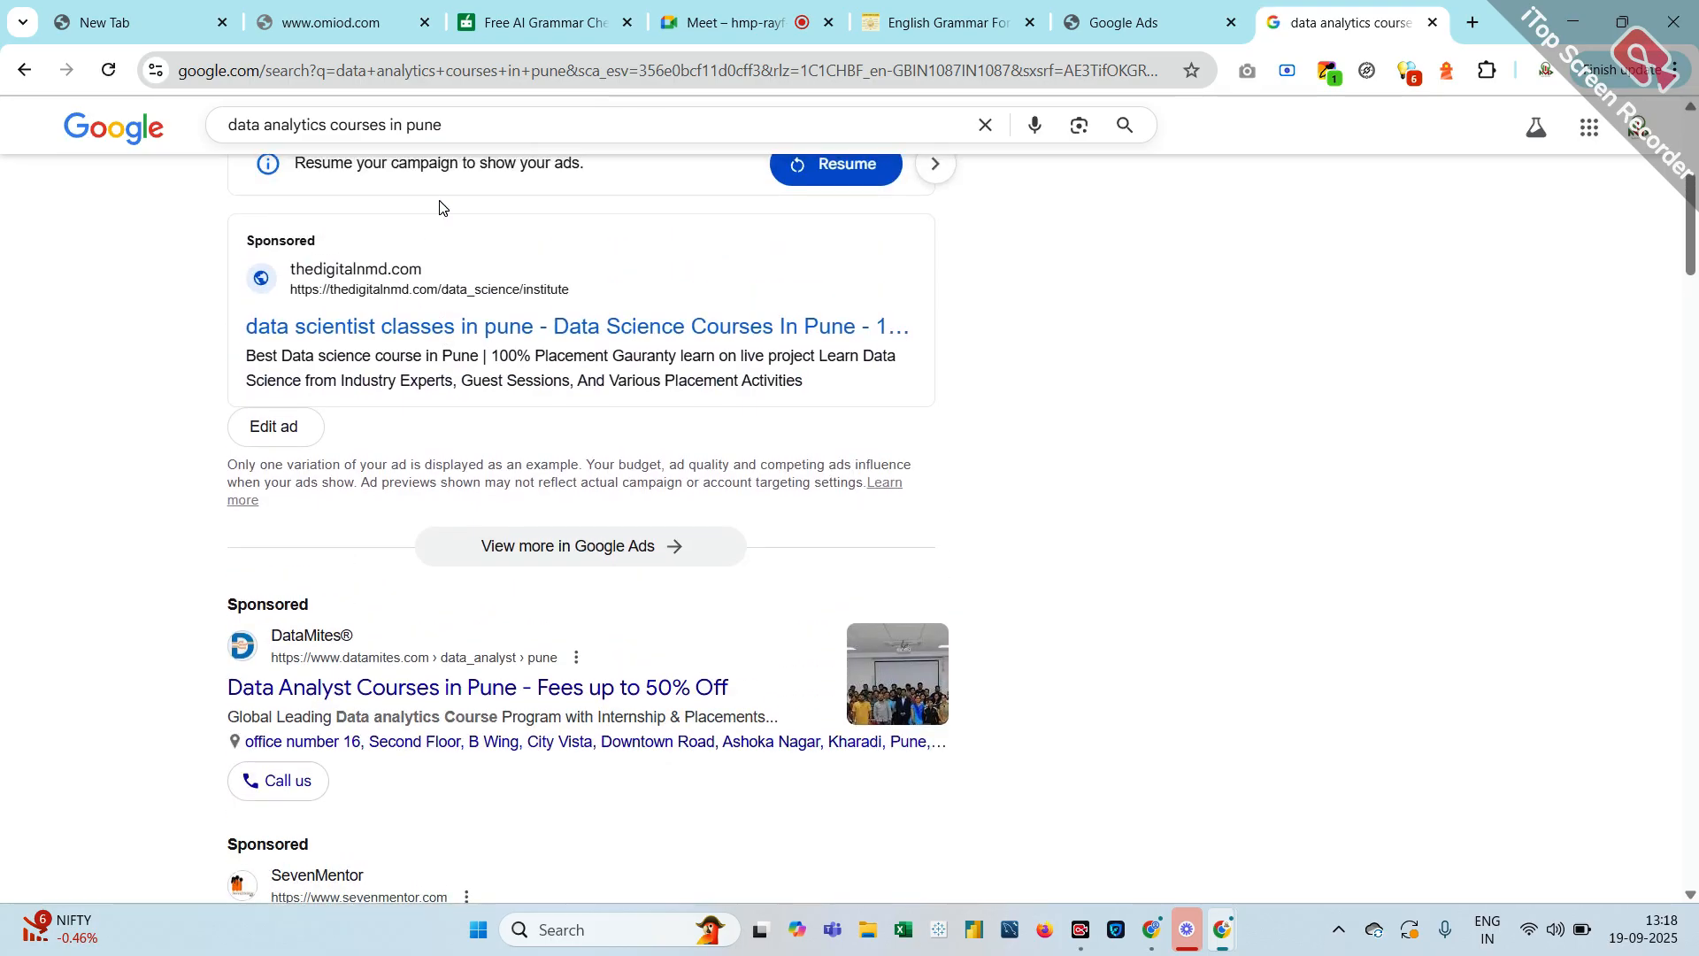
scroll(440, 206, down, 20)
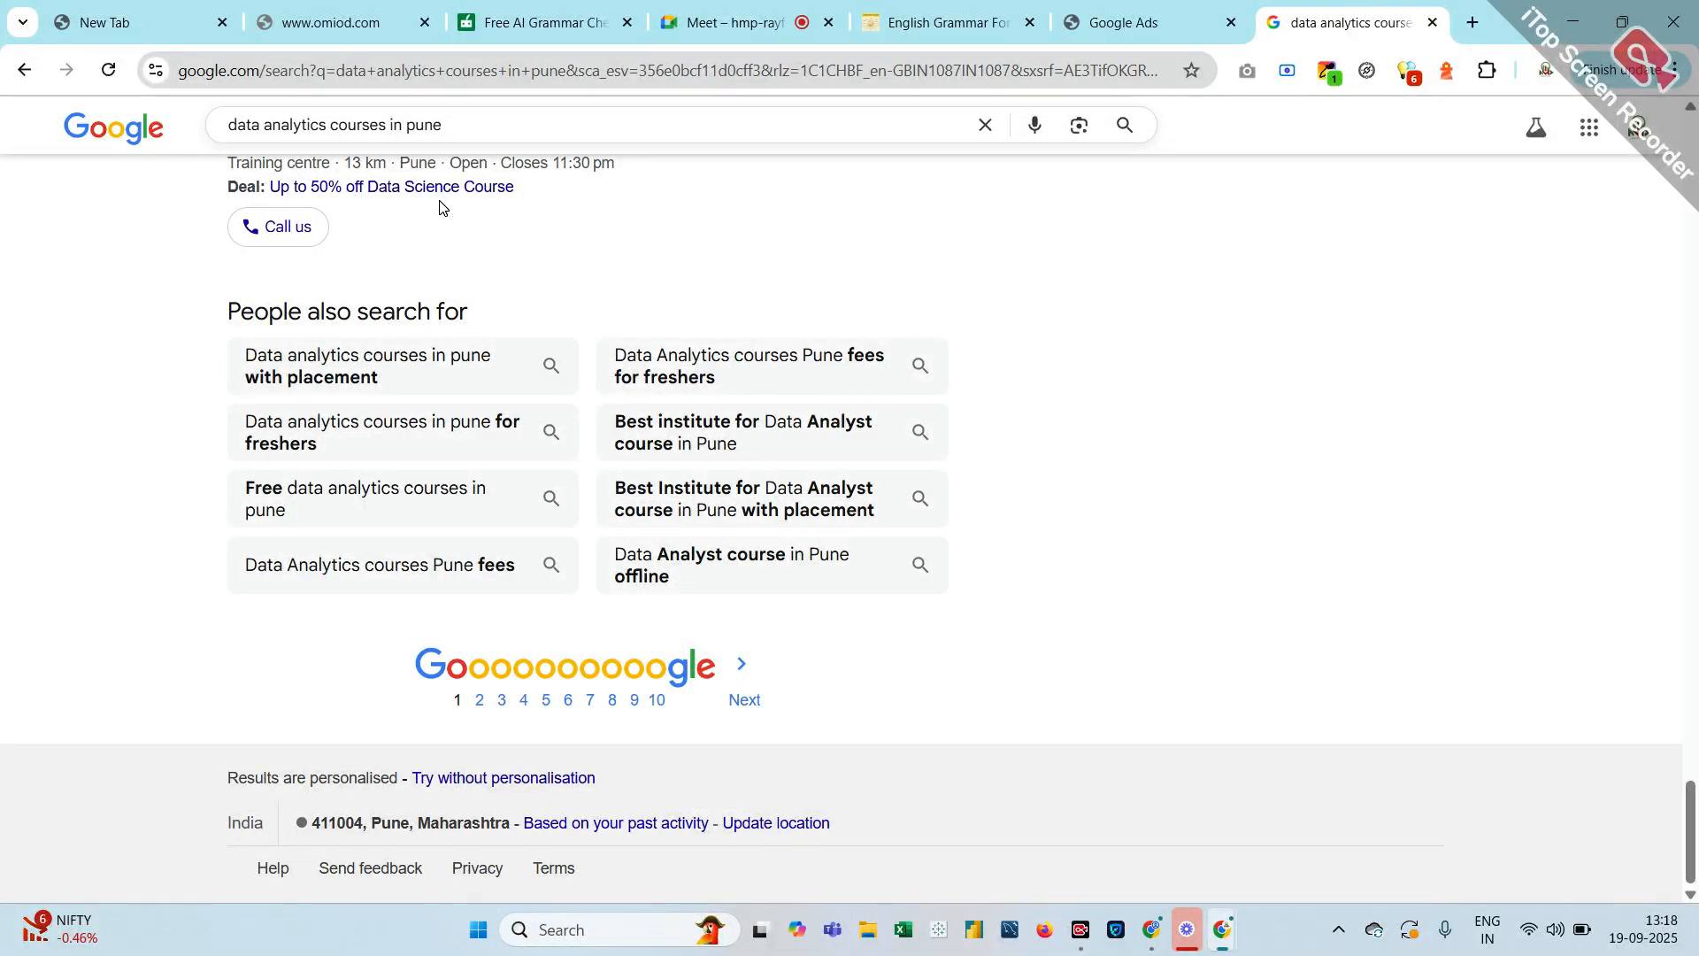
scroll(439, 206, up, 20)
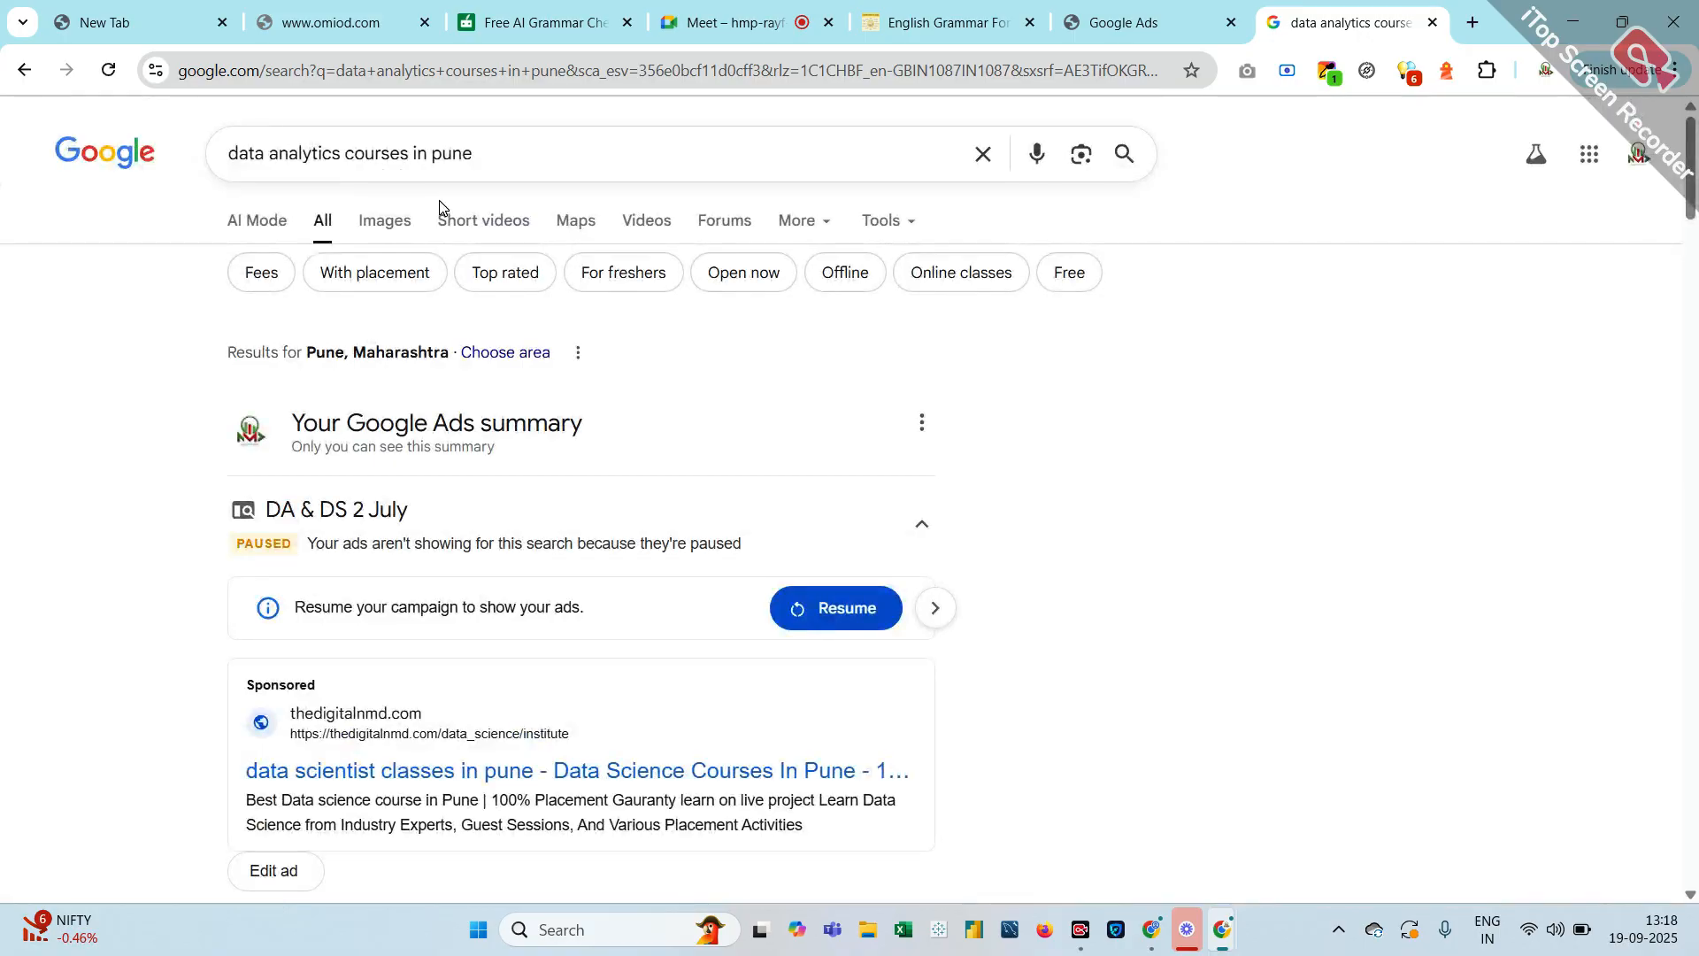
scroll(440, 206, down, 20)
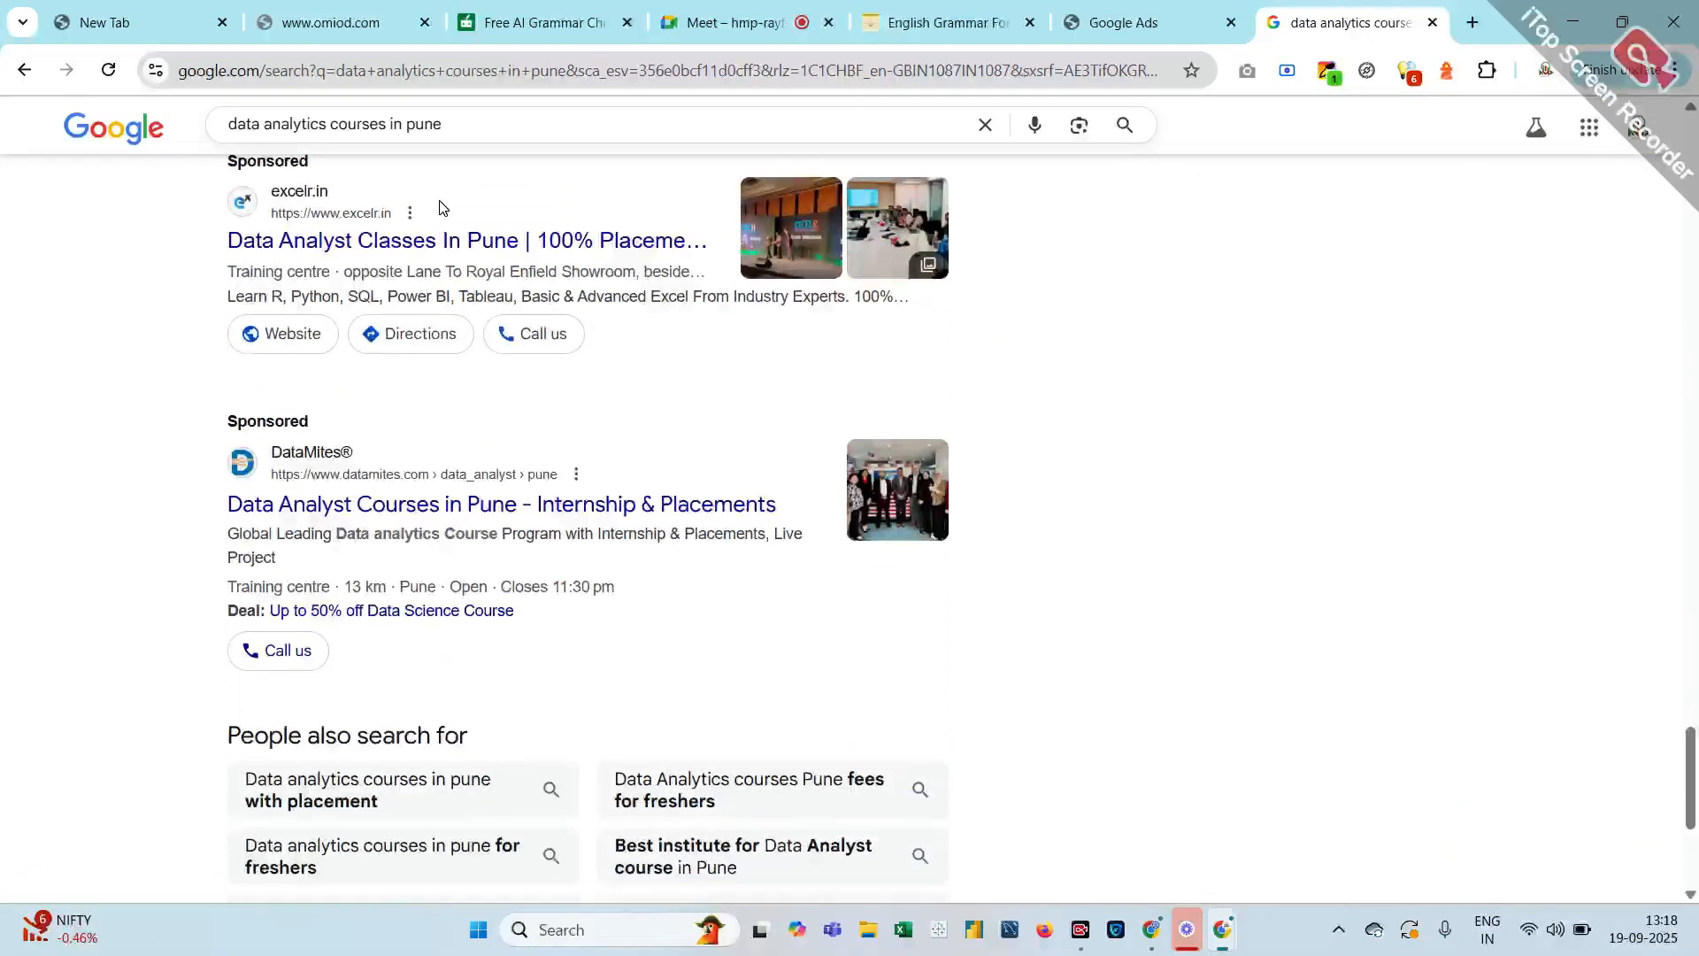
scroll(440, 207, up, 4)
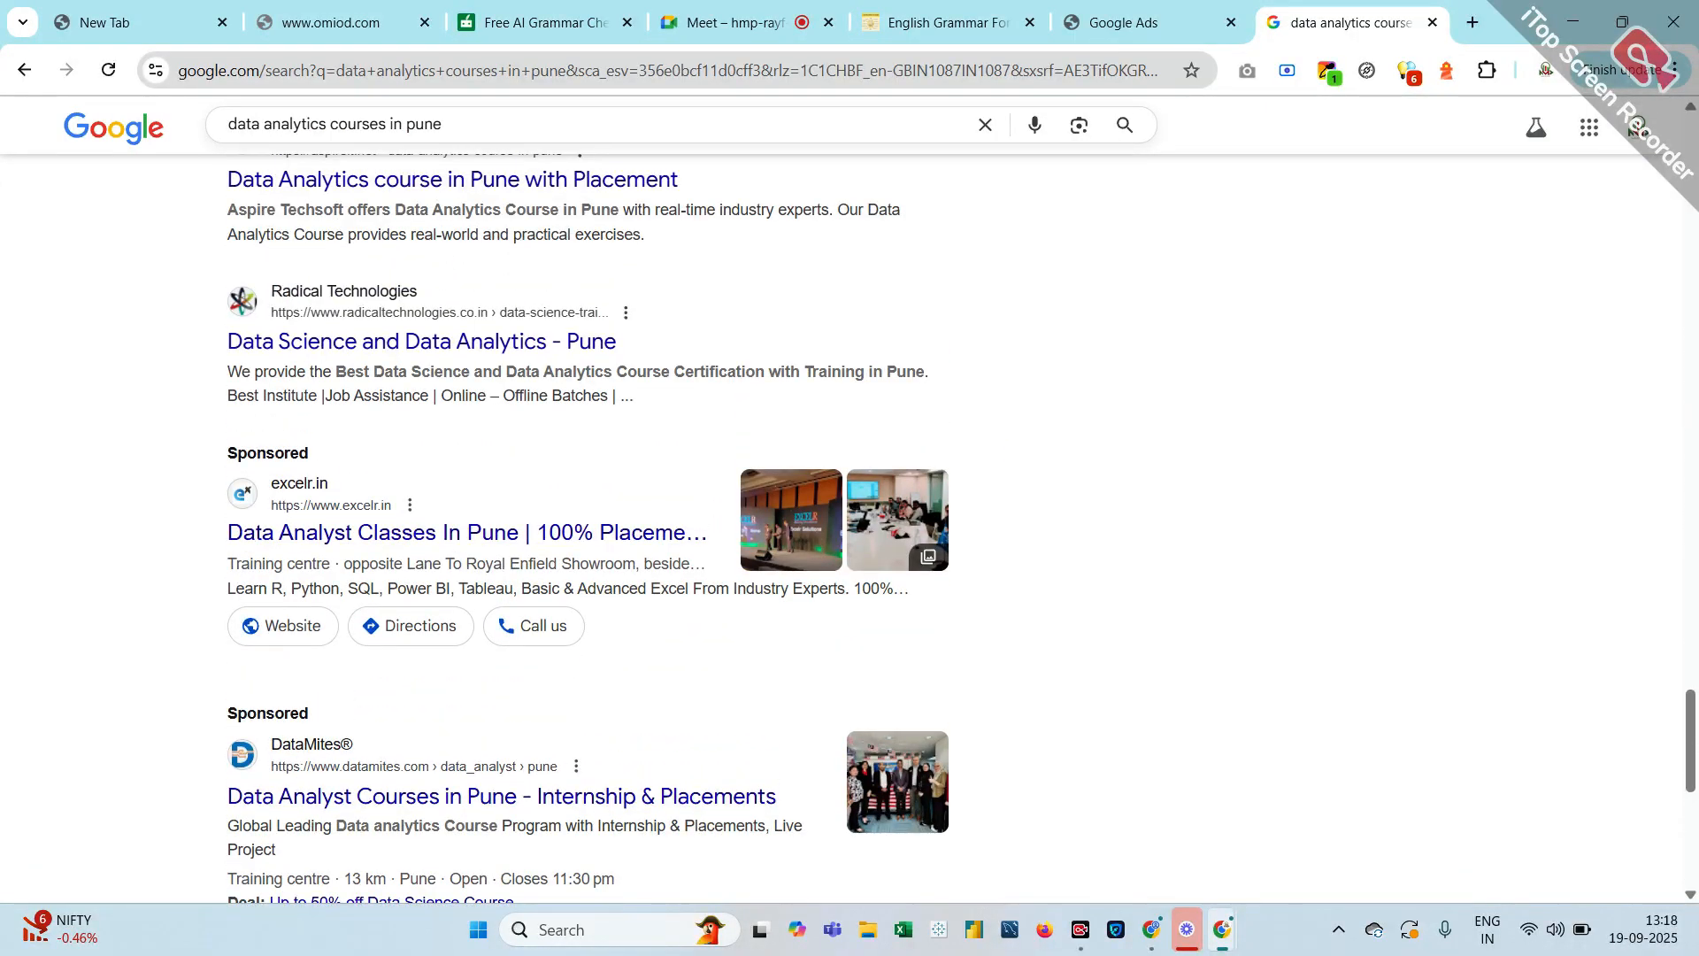
Open the excelr.in sponsored Data Analyst course page for Pune and scroll through it
click(378, 534)
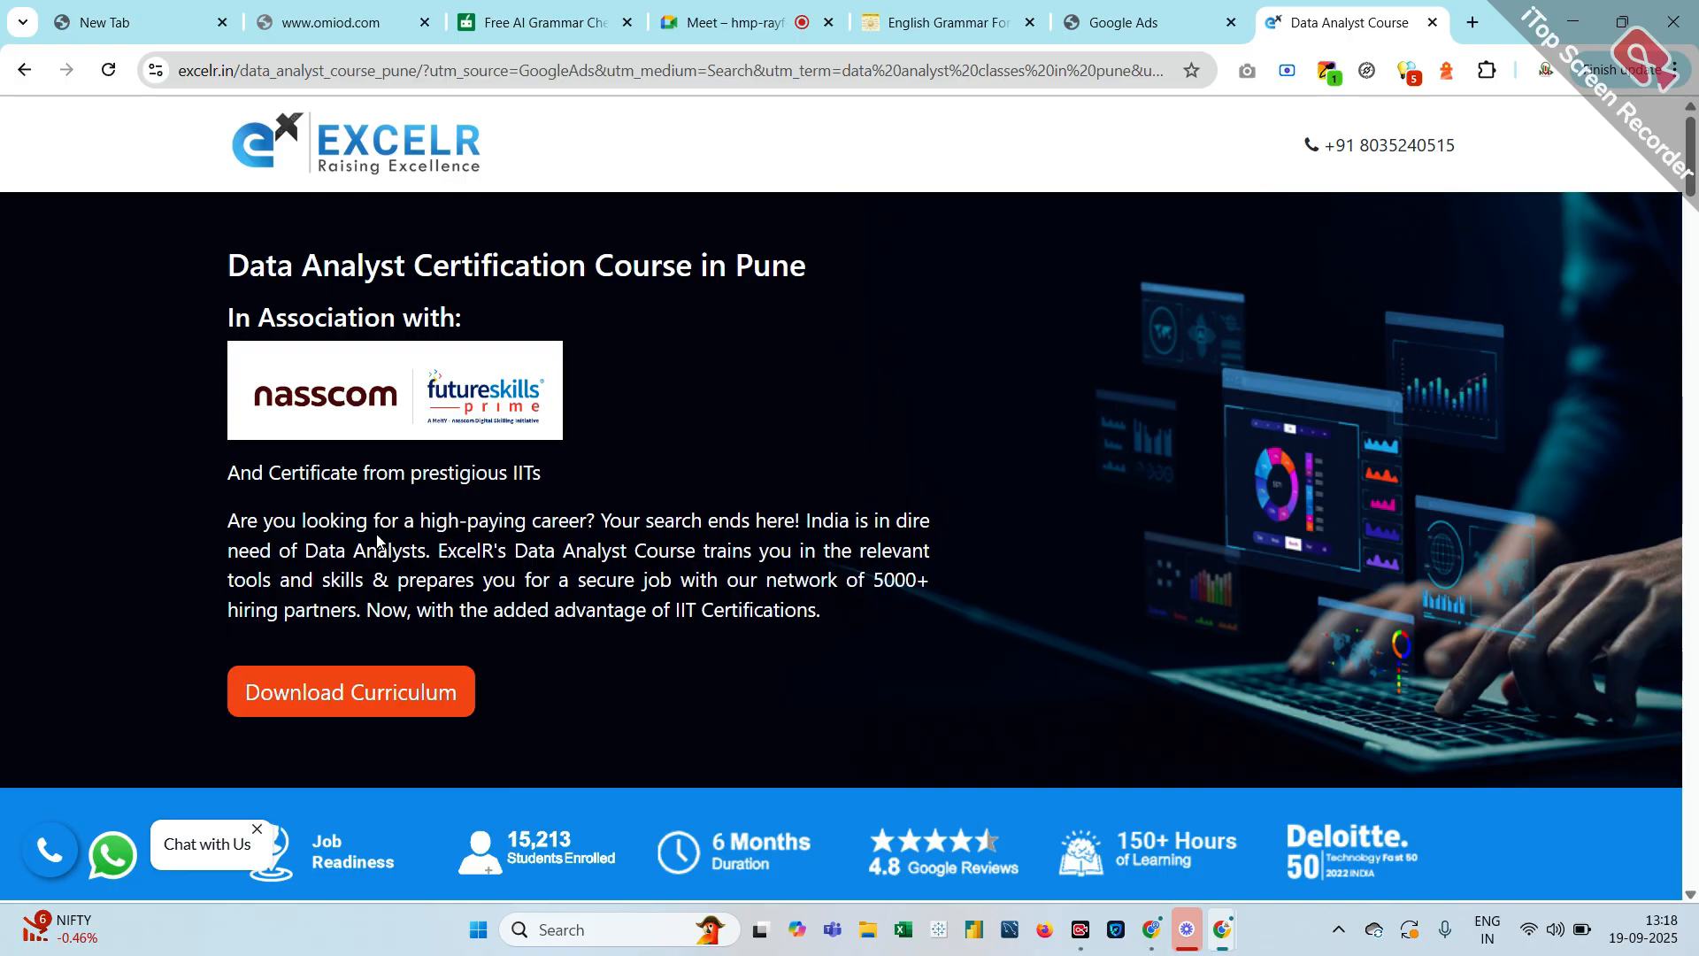
scroll(376, 540, down, 20)
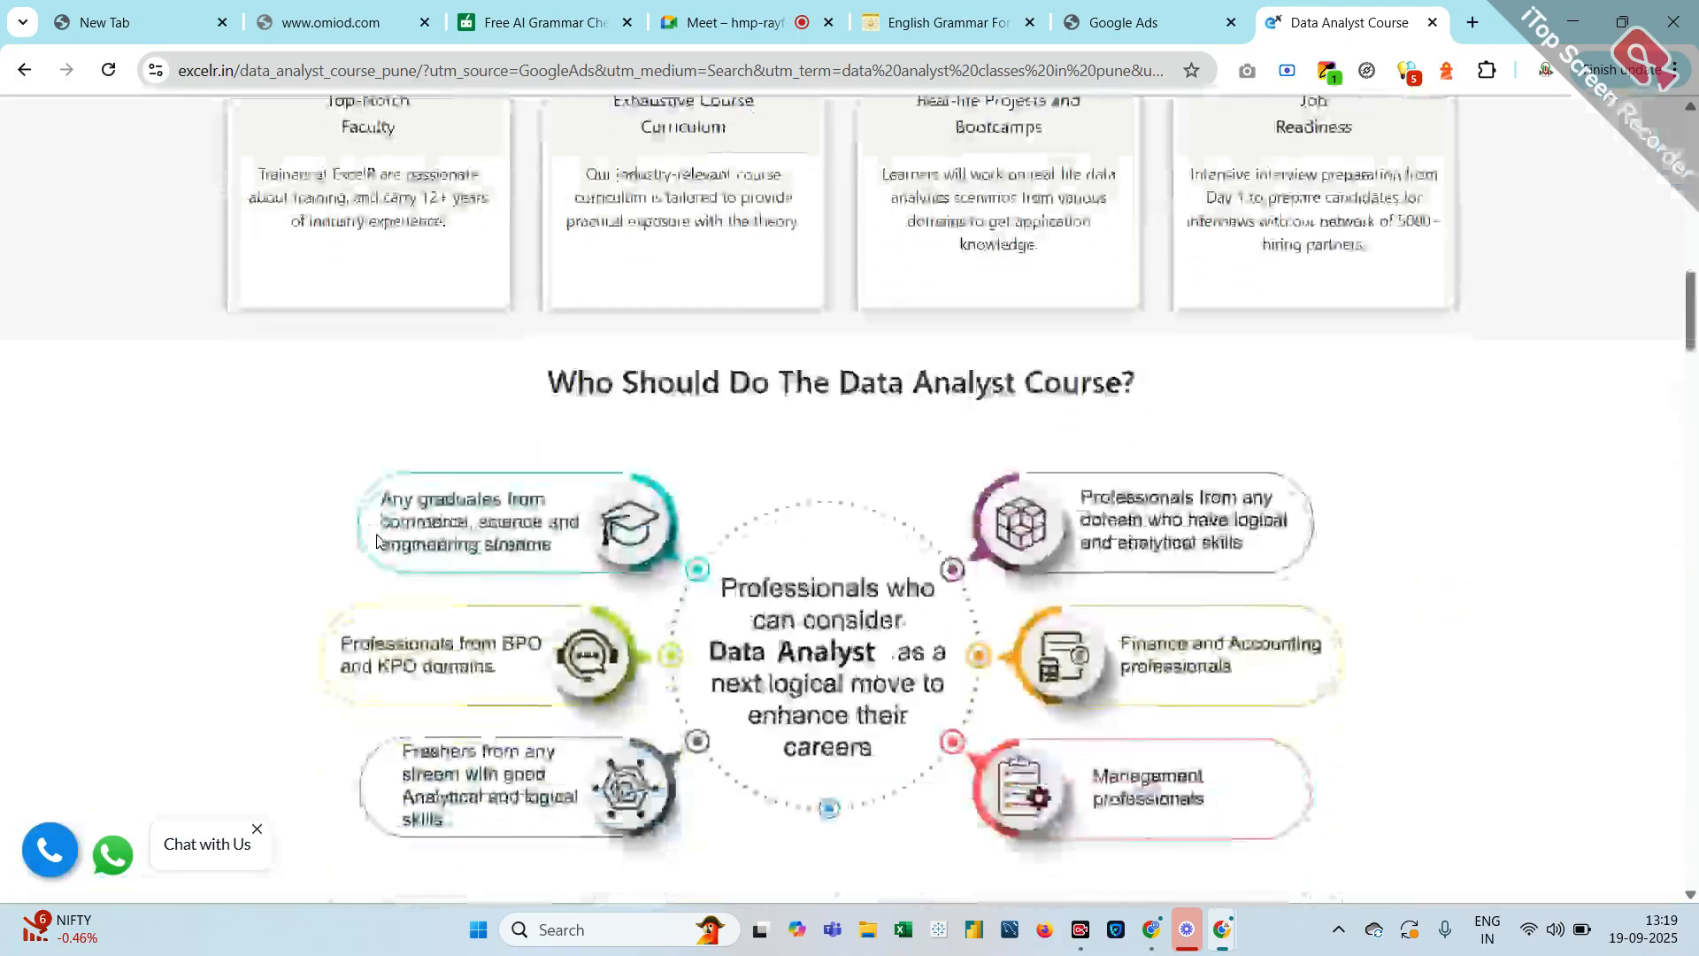
scroll(376, 539, down, 8)
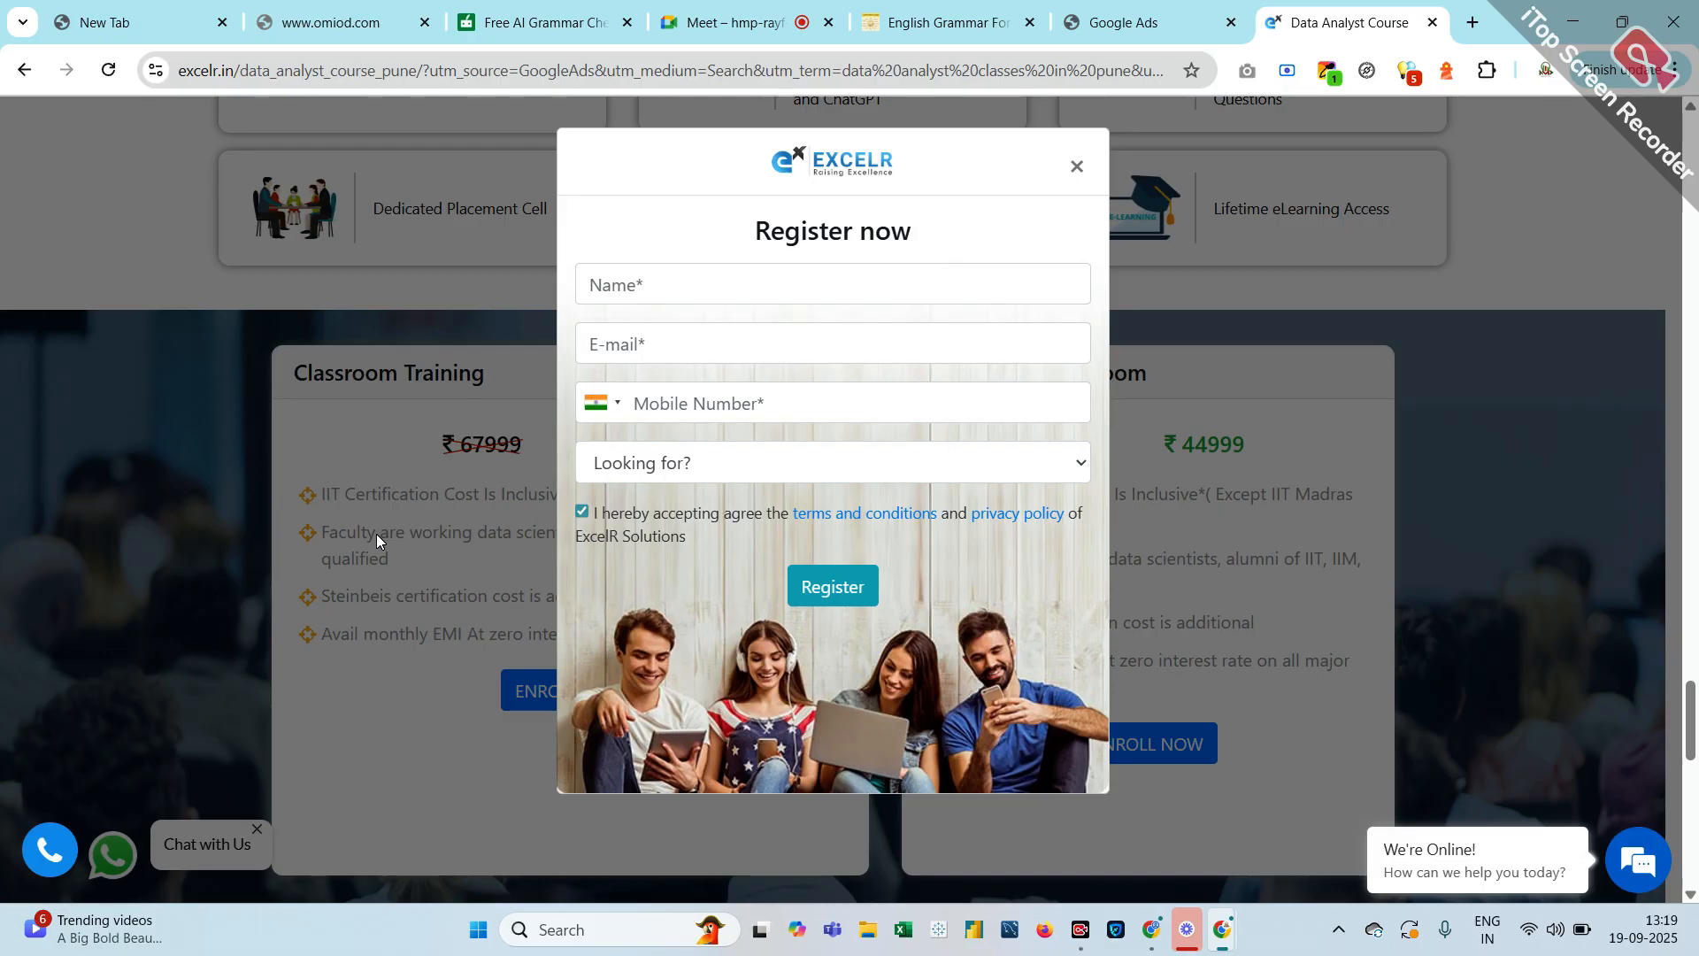
scroll(375, 534, up, 12)
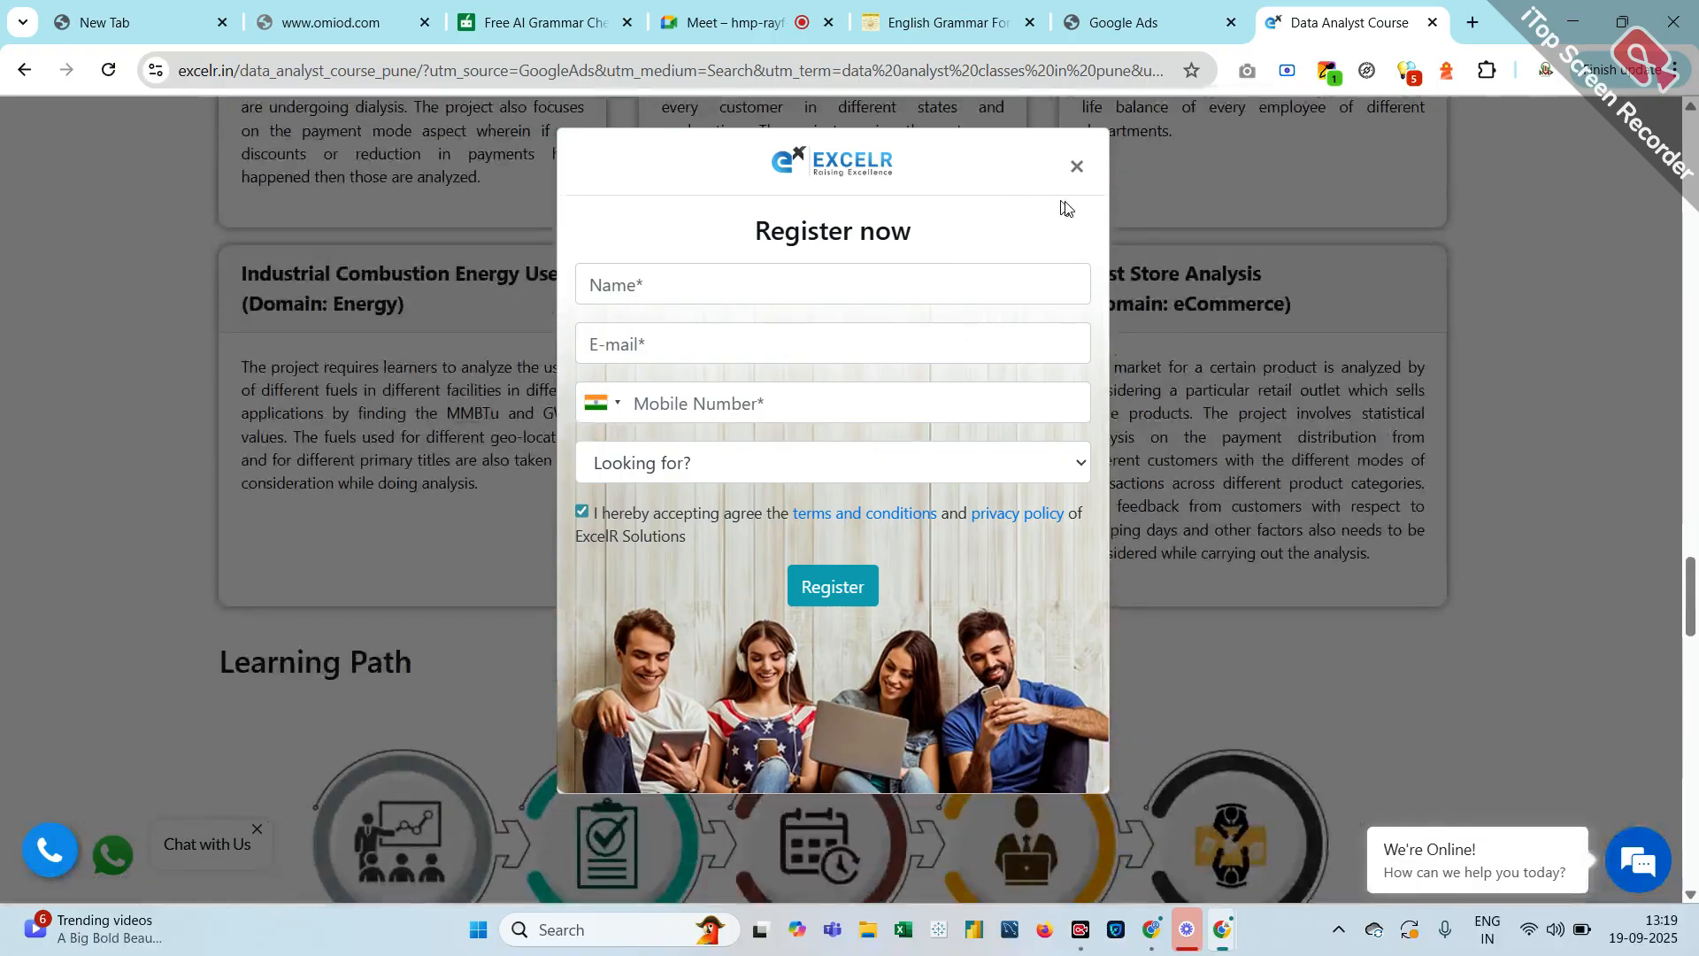
Dismiss the Register now pop-up and scroll back to the top of the course page
click(1077, 169)
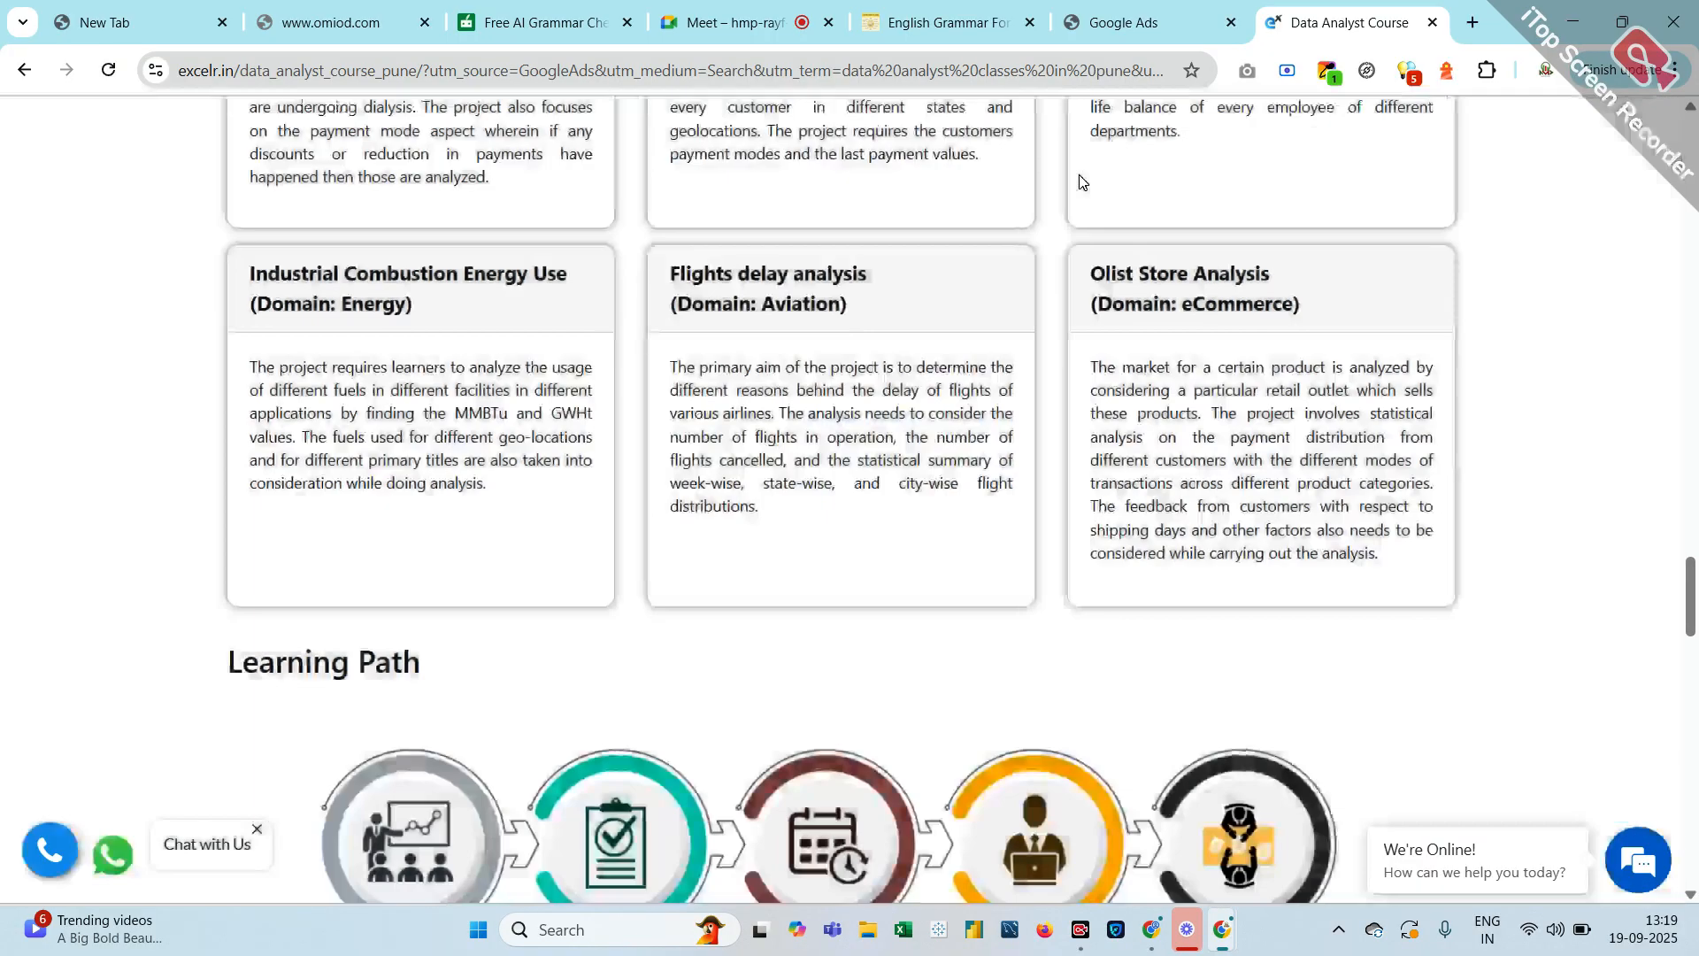
scroll(1079, 181, up, 20)
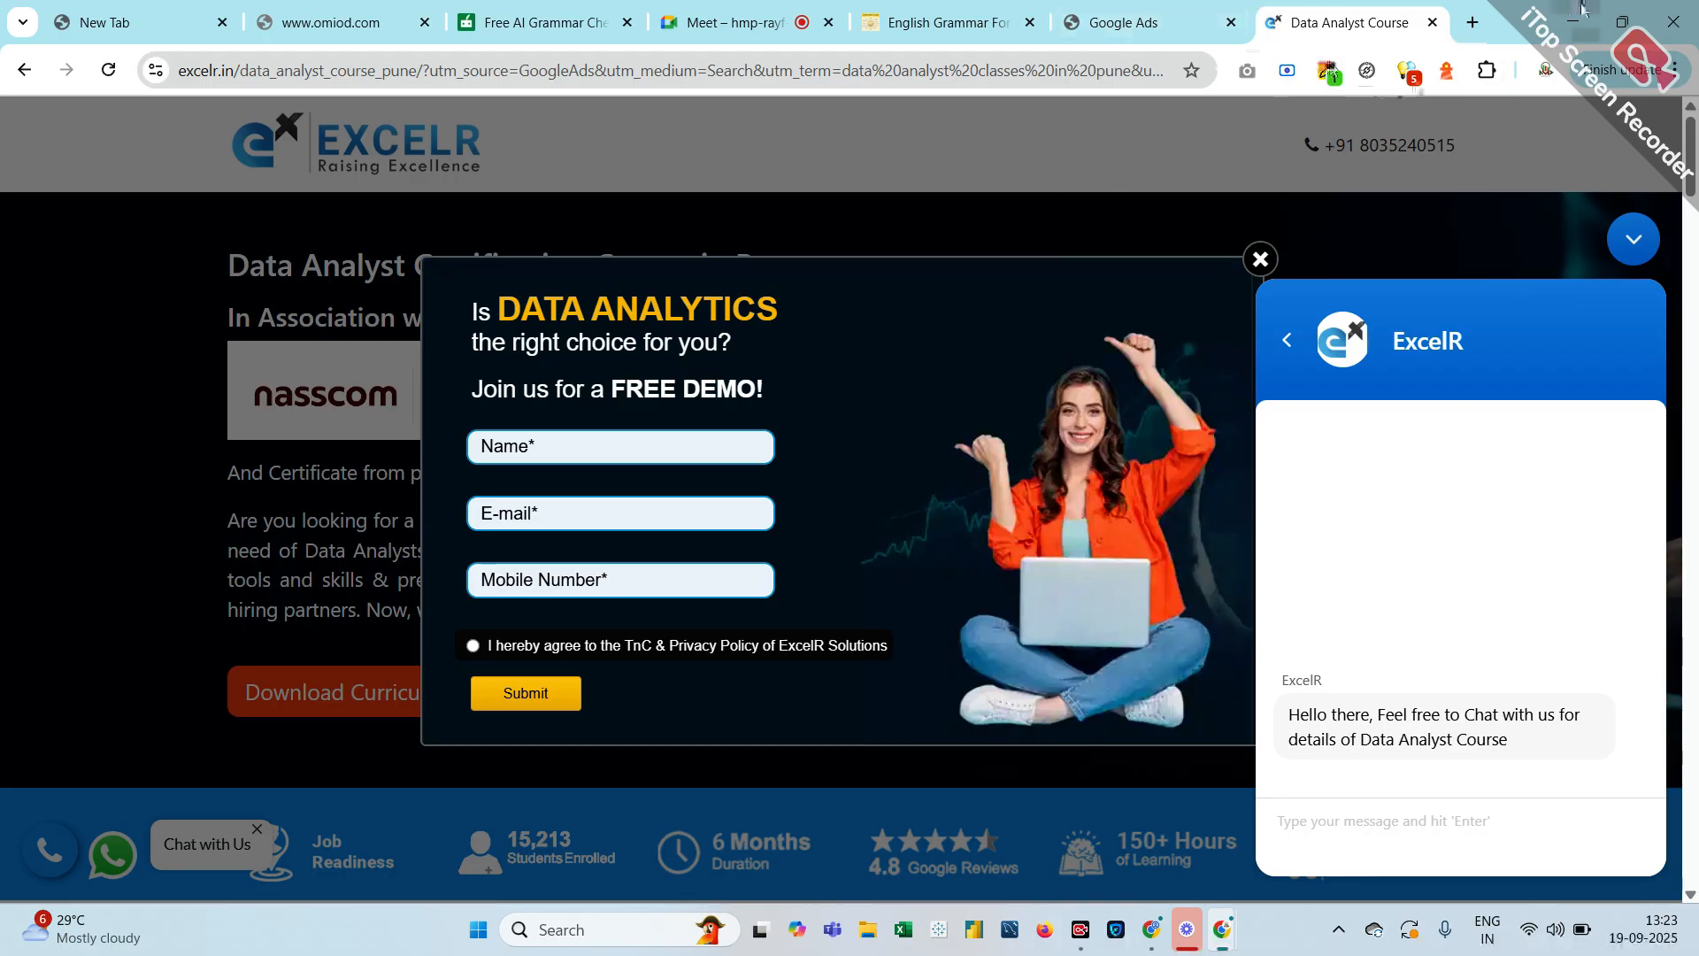
Add a new empty tab beside the ExcelR Data Analyst Course tab
click(1483, 26)
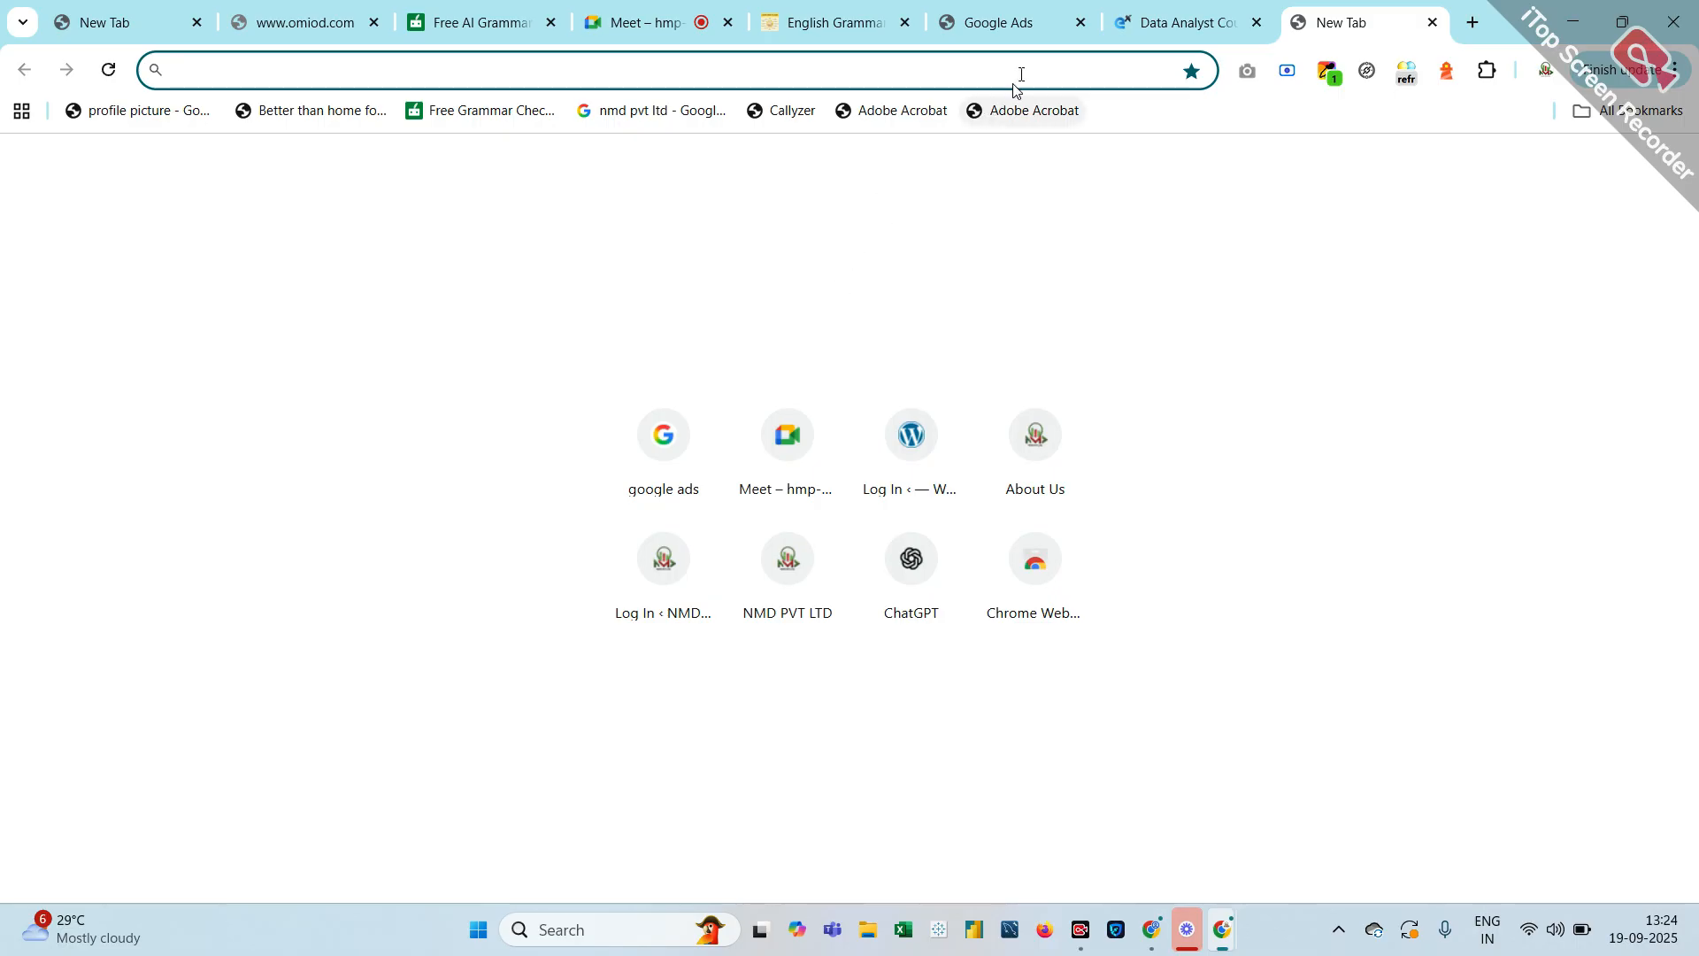
Move the Data Analyst course page into its own maximised window and add a blank tab
drag(1168, 23, 899, 200)
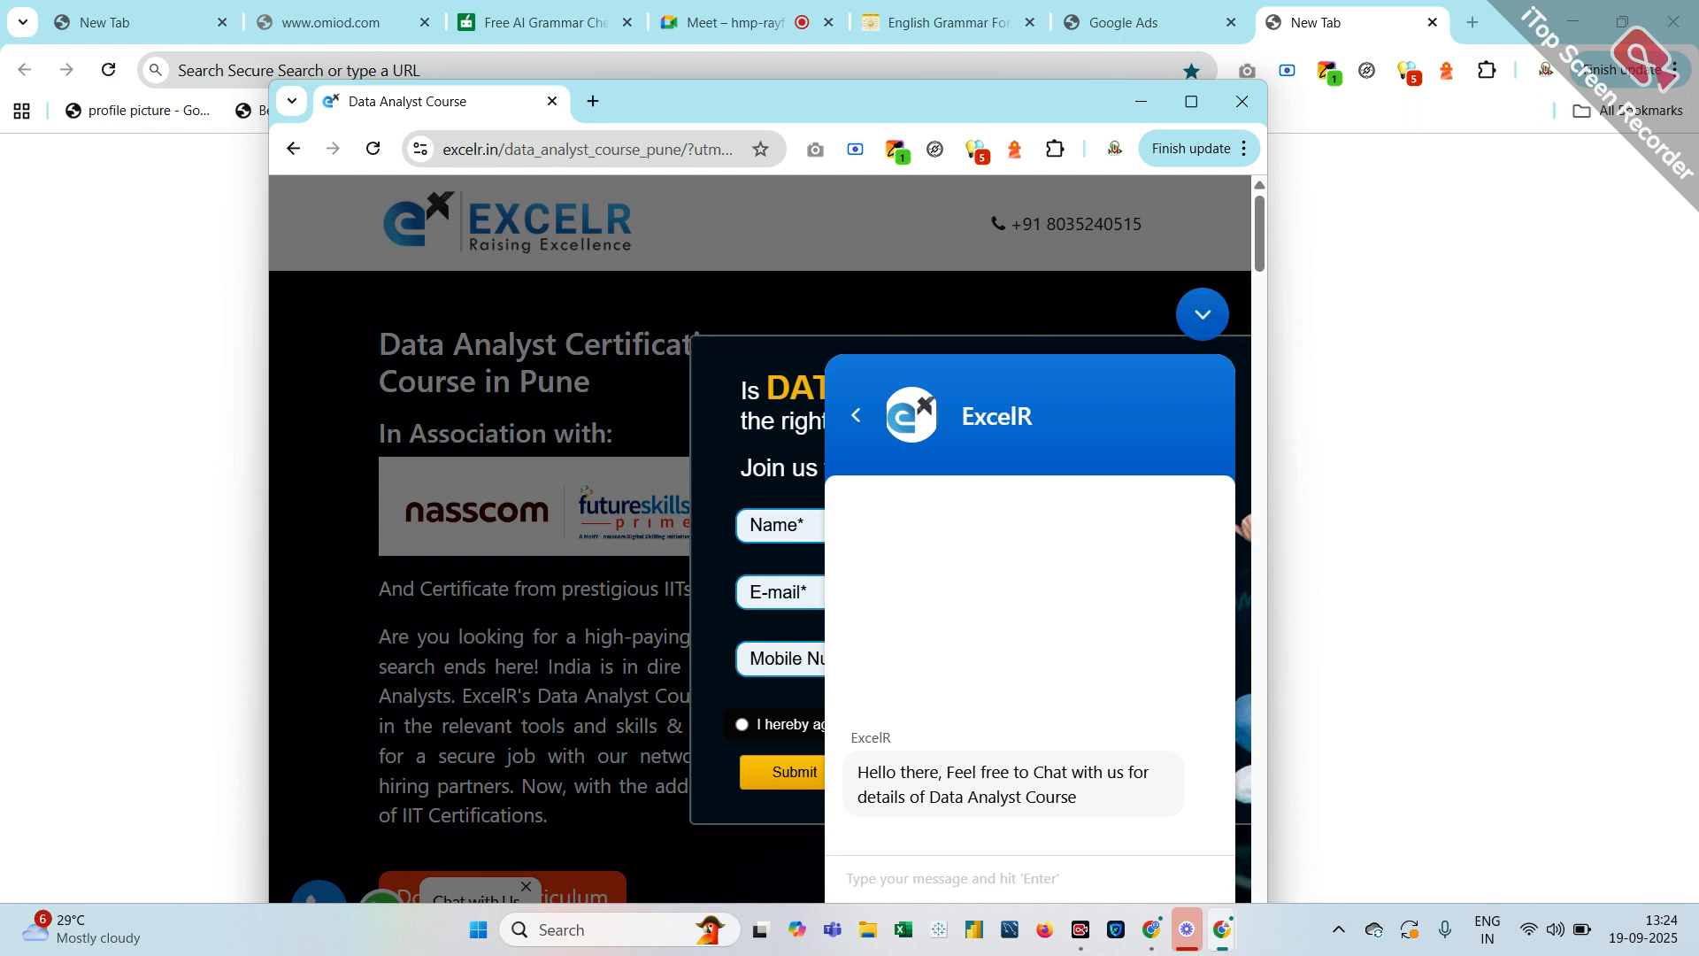
click(1192, 103)
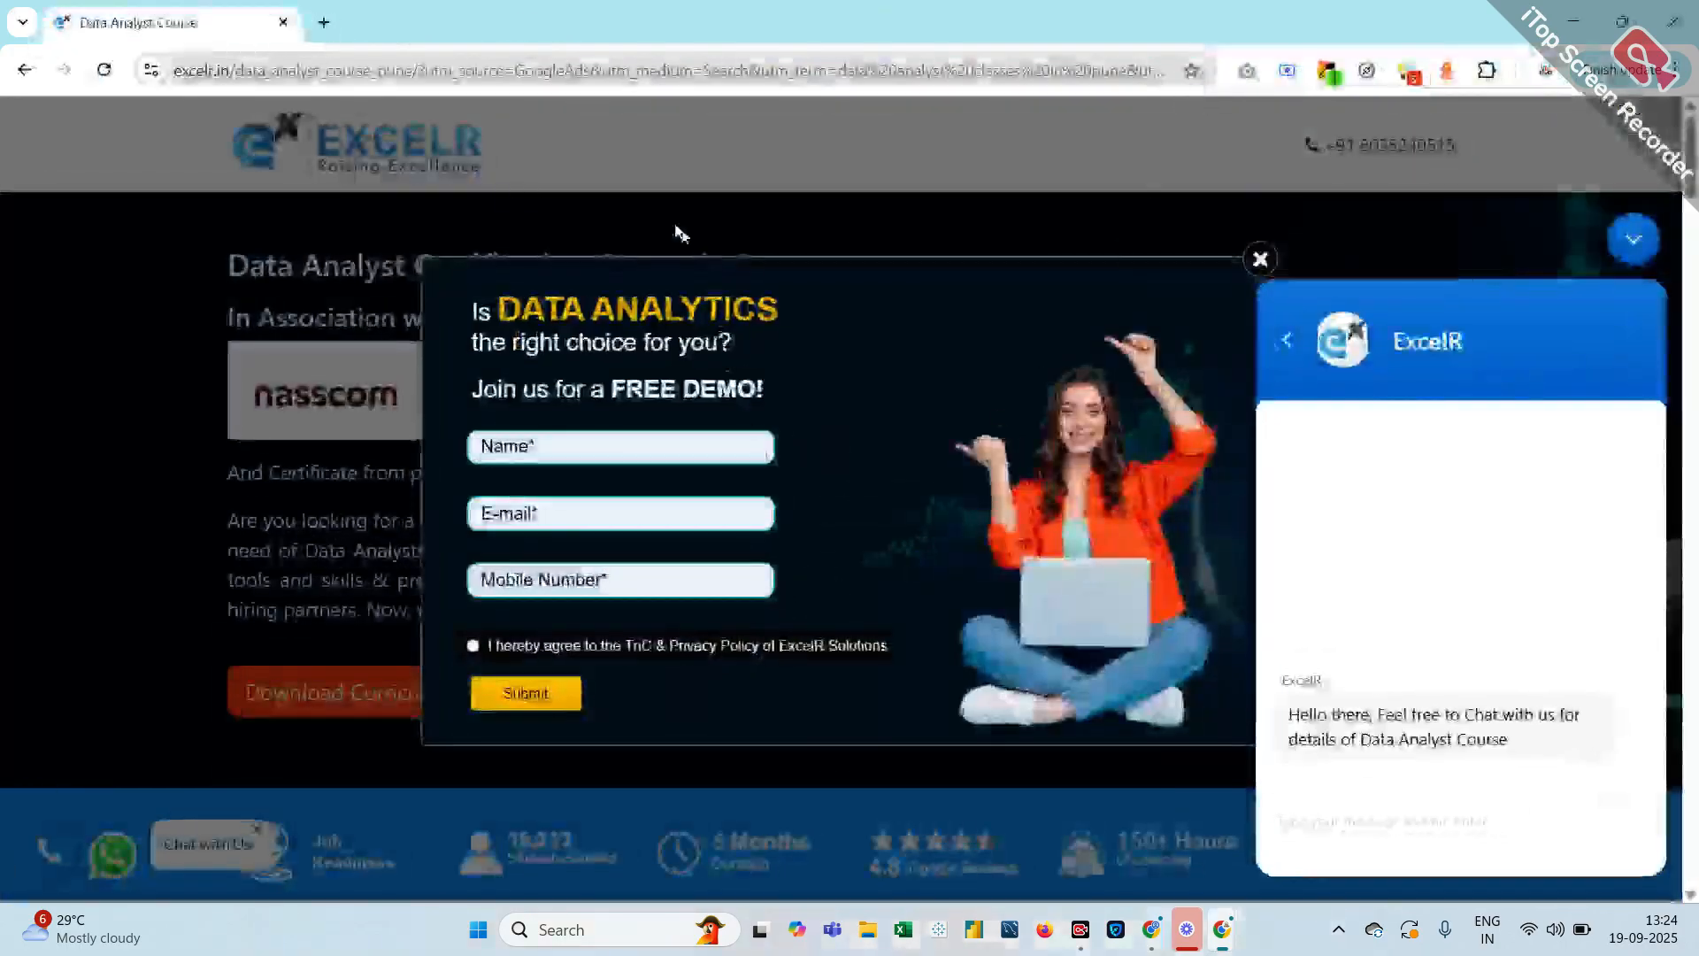
click(322, 23)
Search Google for google ads, open the official Google Ads site and sign in
click(677, 476)
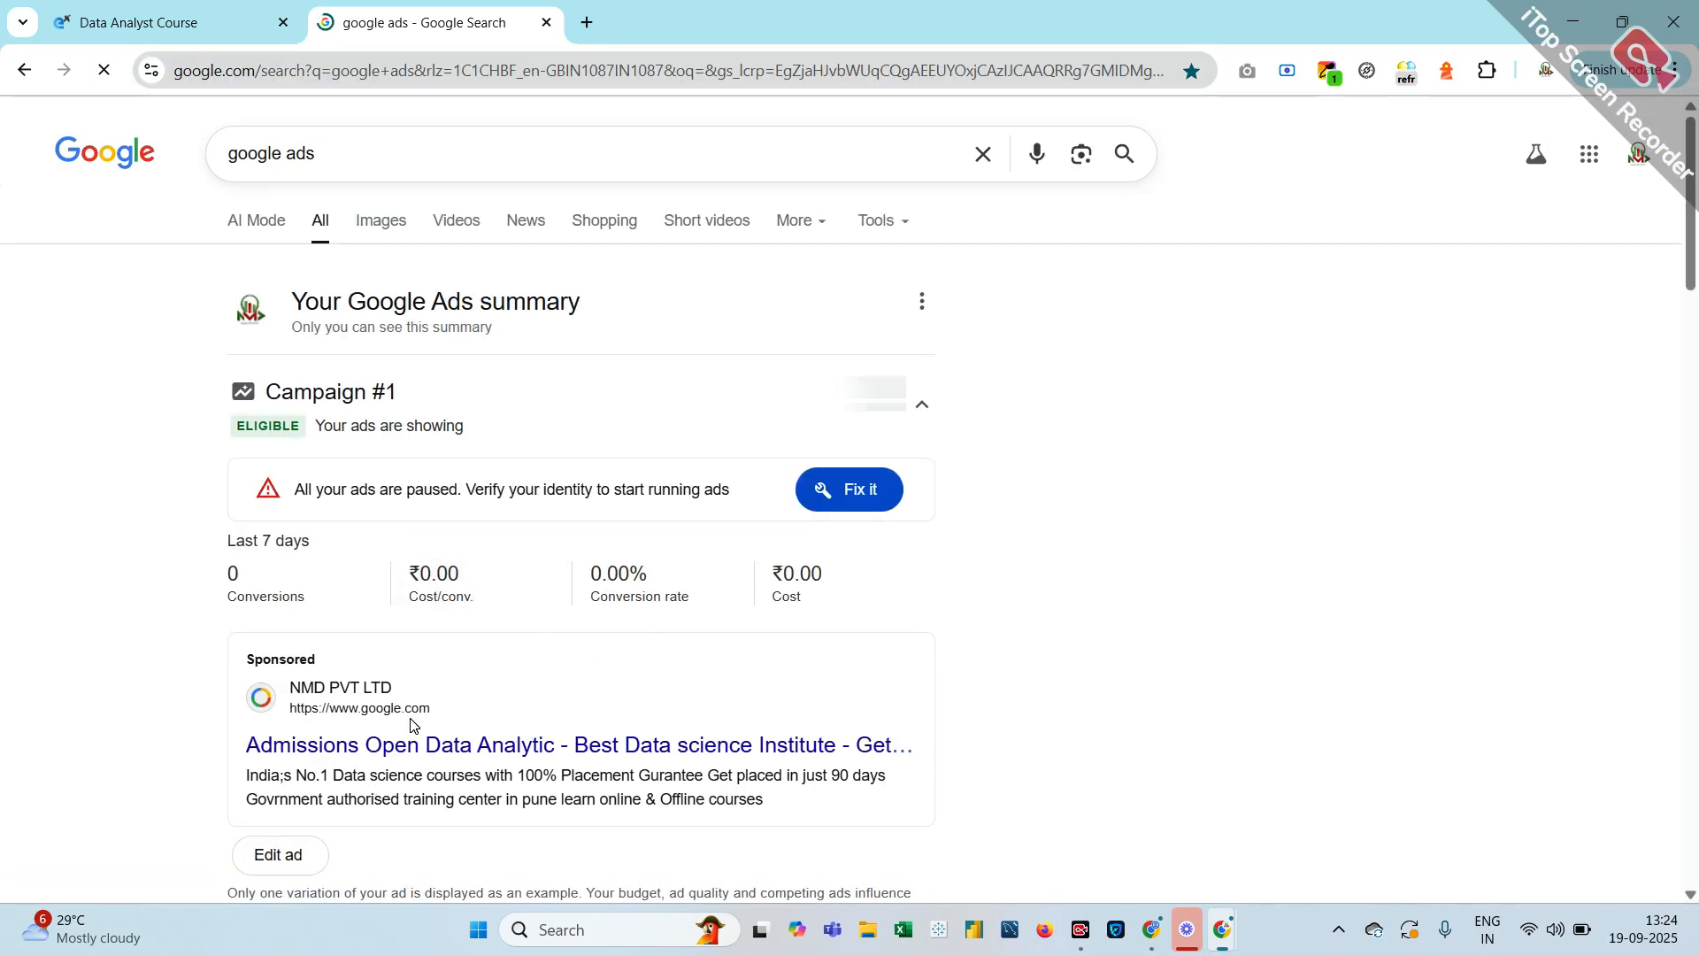
scroll(412, 735, down, 5)
scroll(412, 726, down, 6)
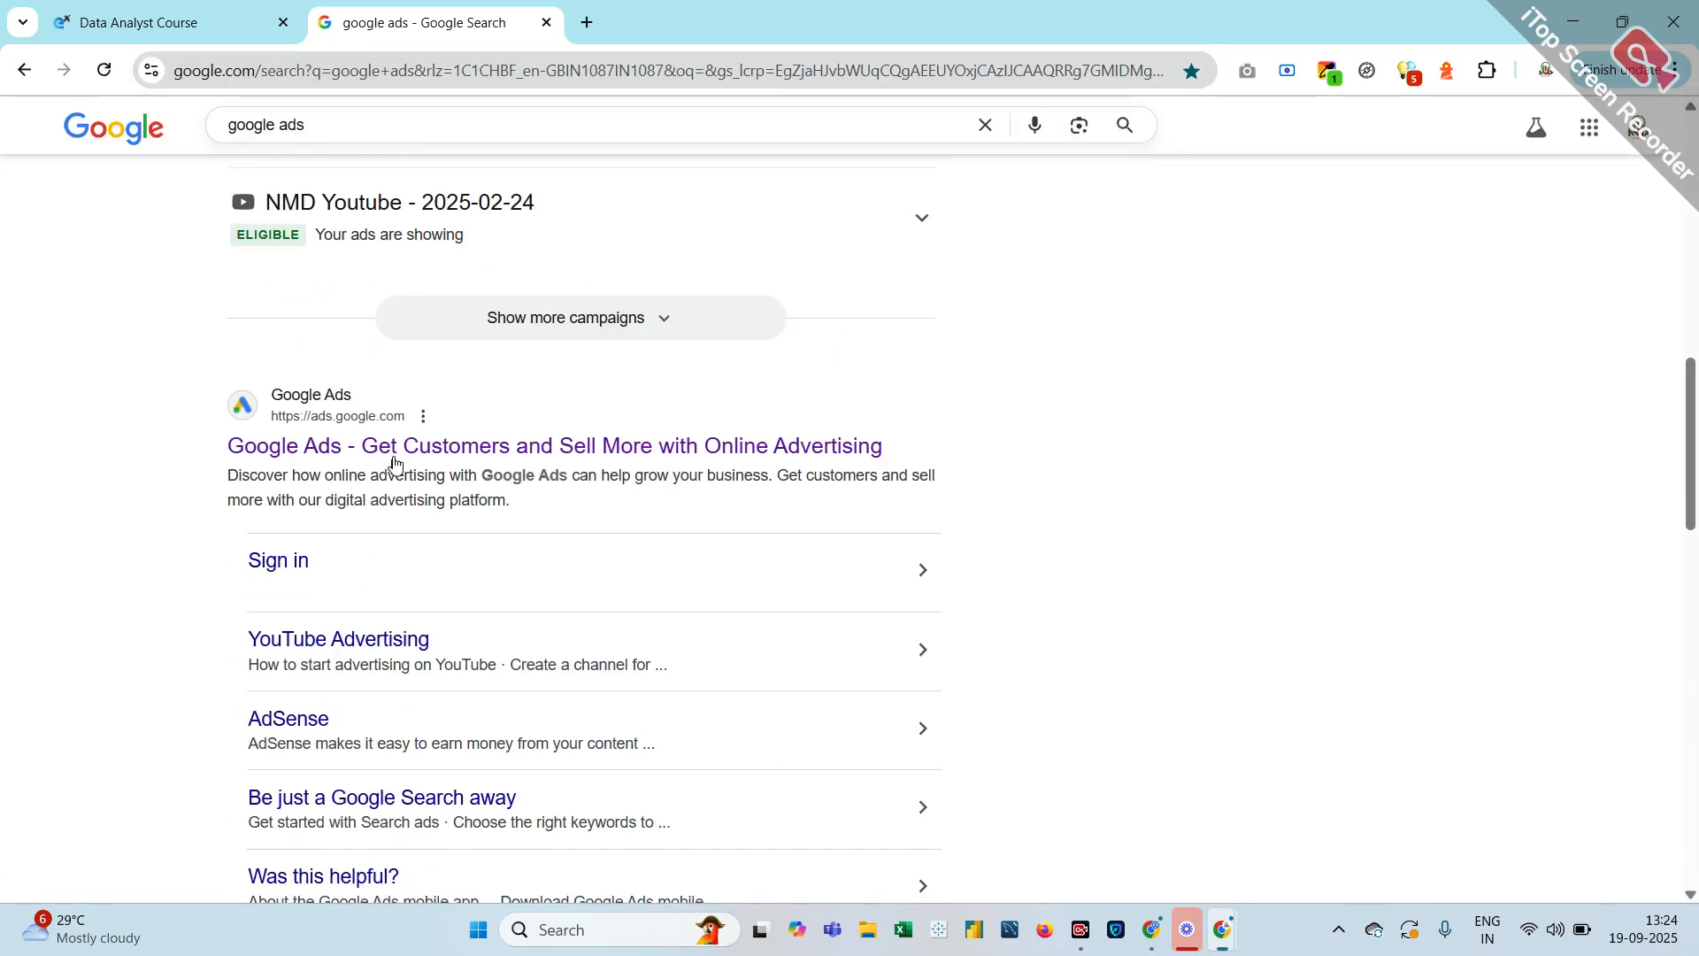
click(396, 447)
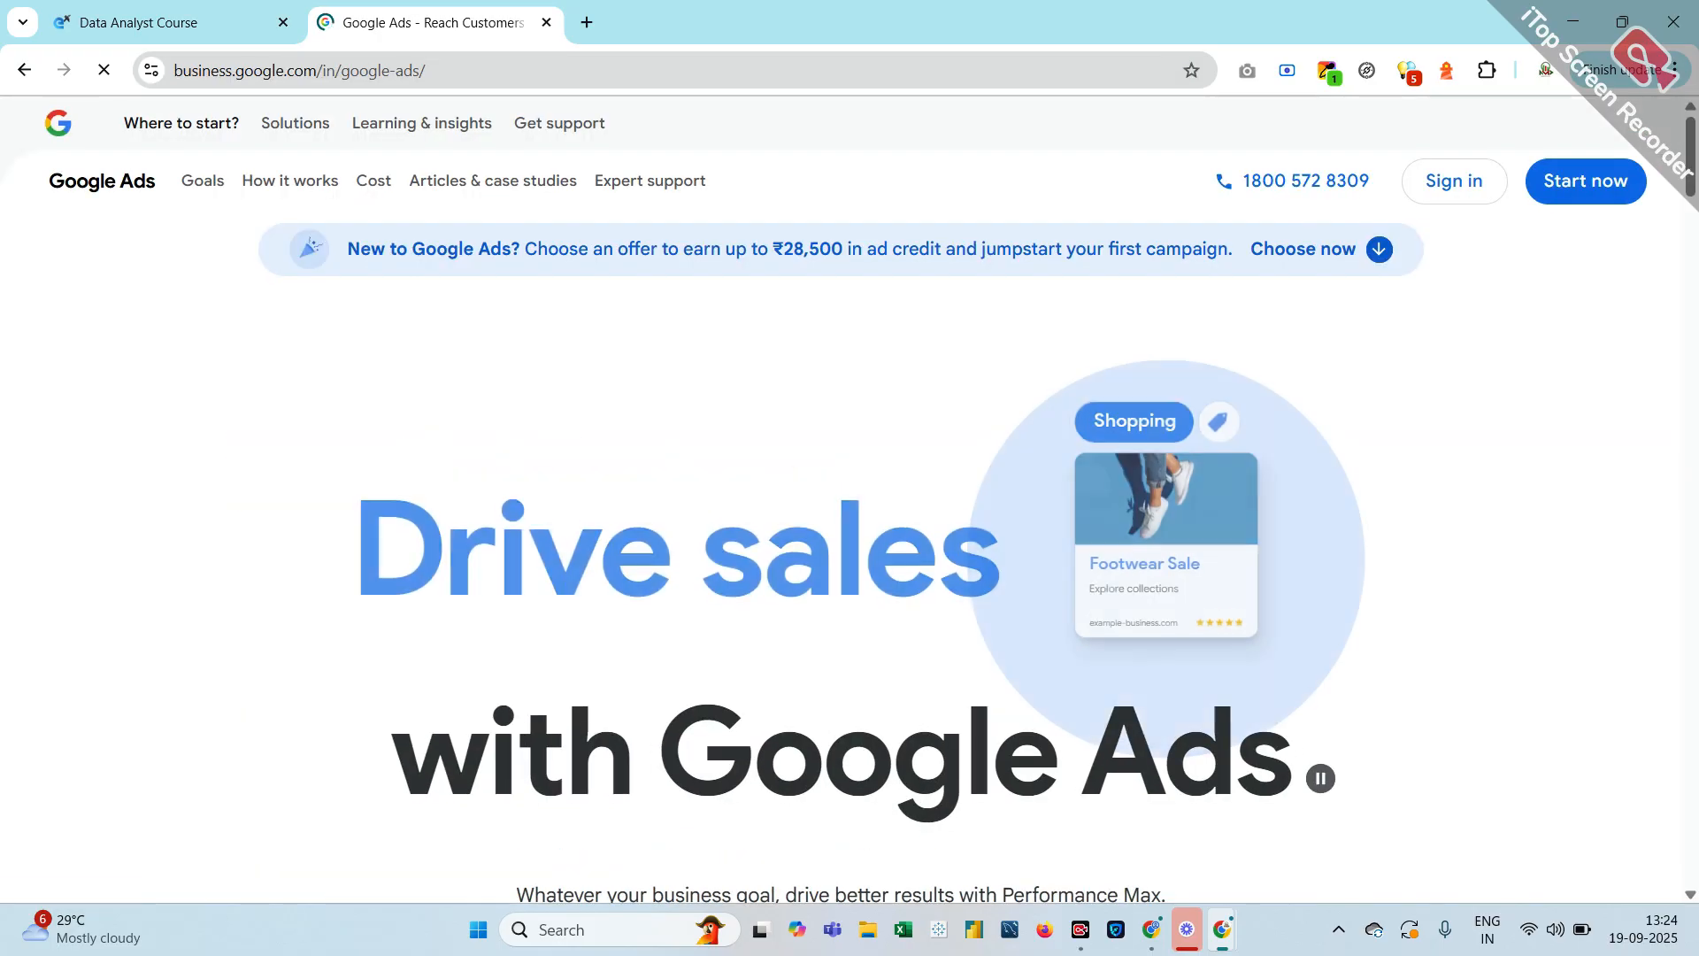
click(1456, 209)
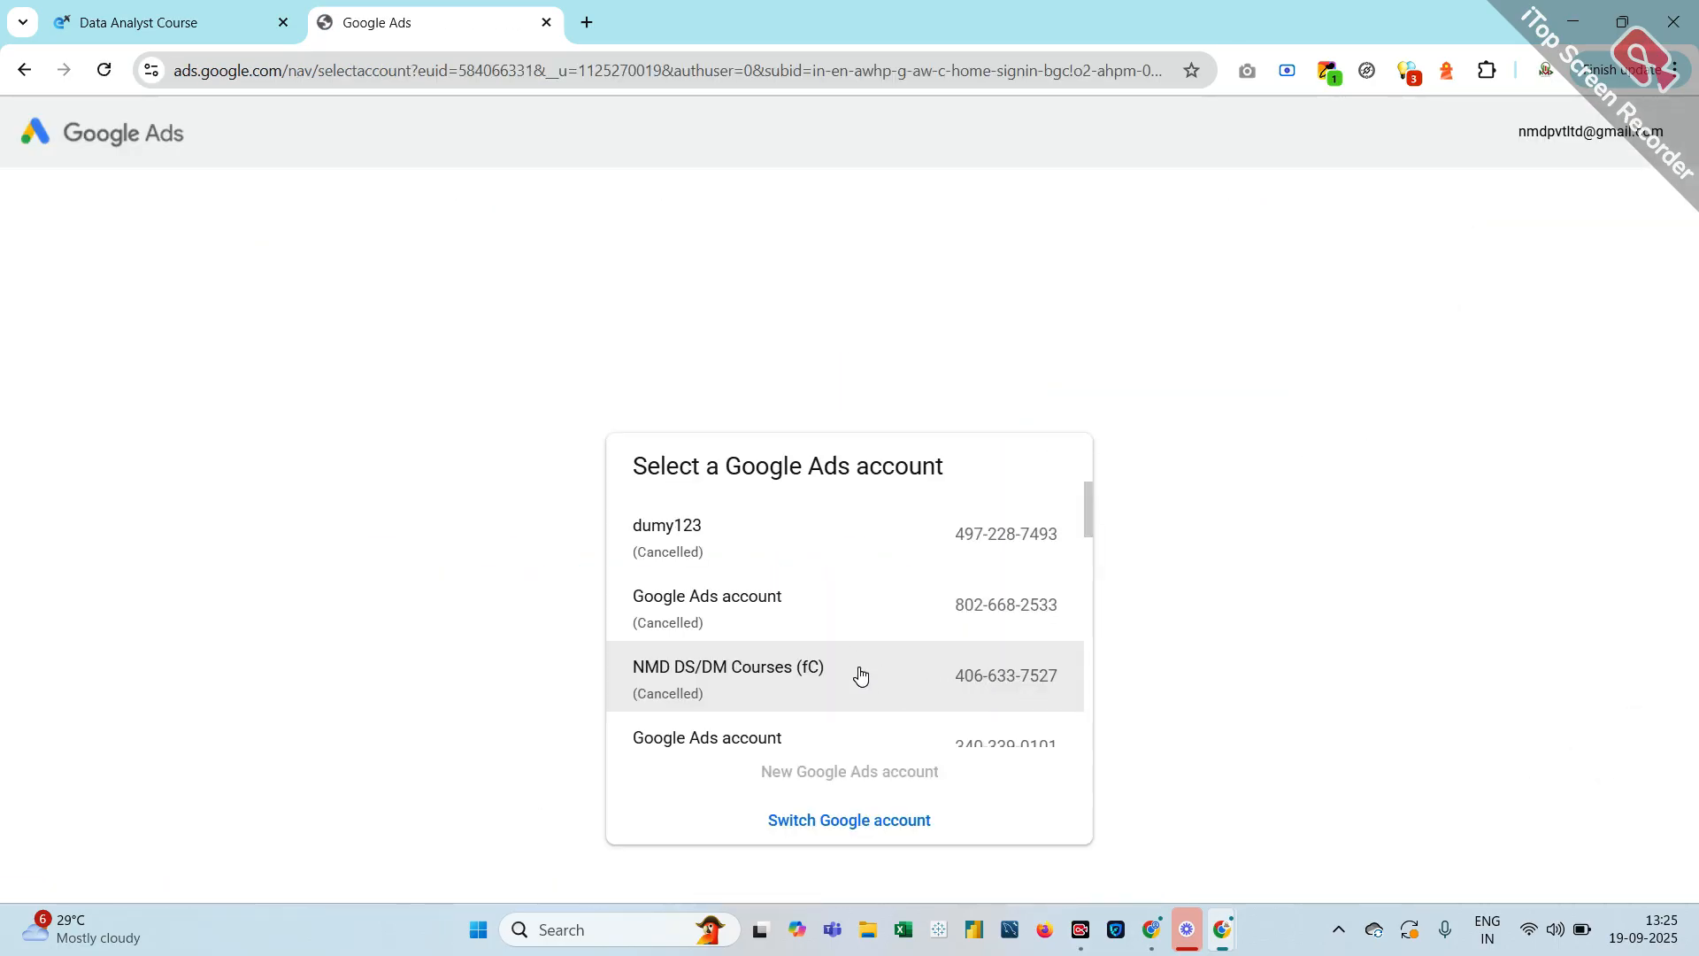
Open the NMD PVT LTD account from the Google Ads account list
scroll(859, 674, down, 3)
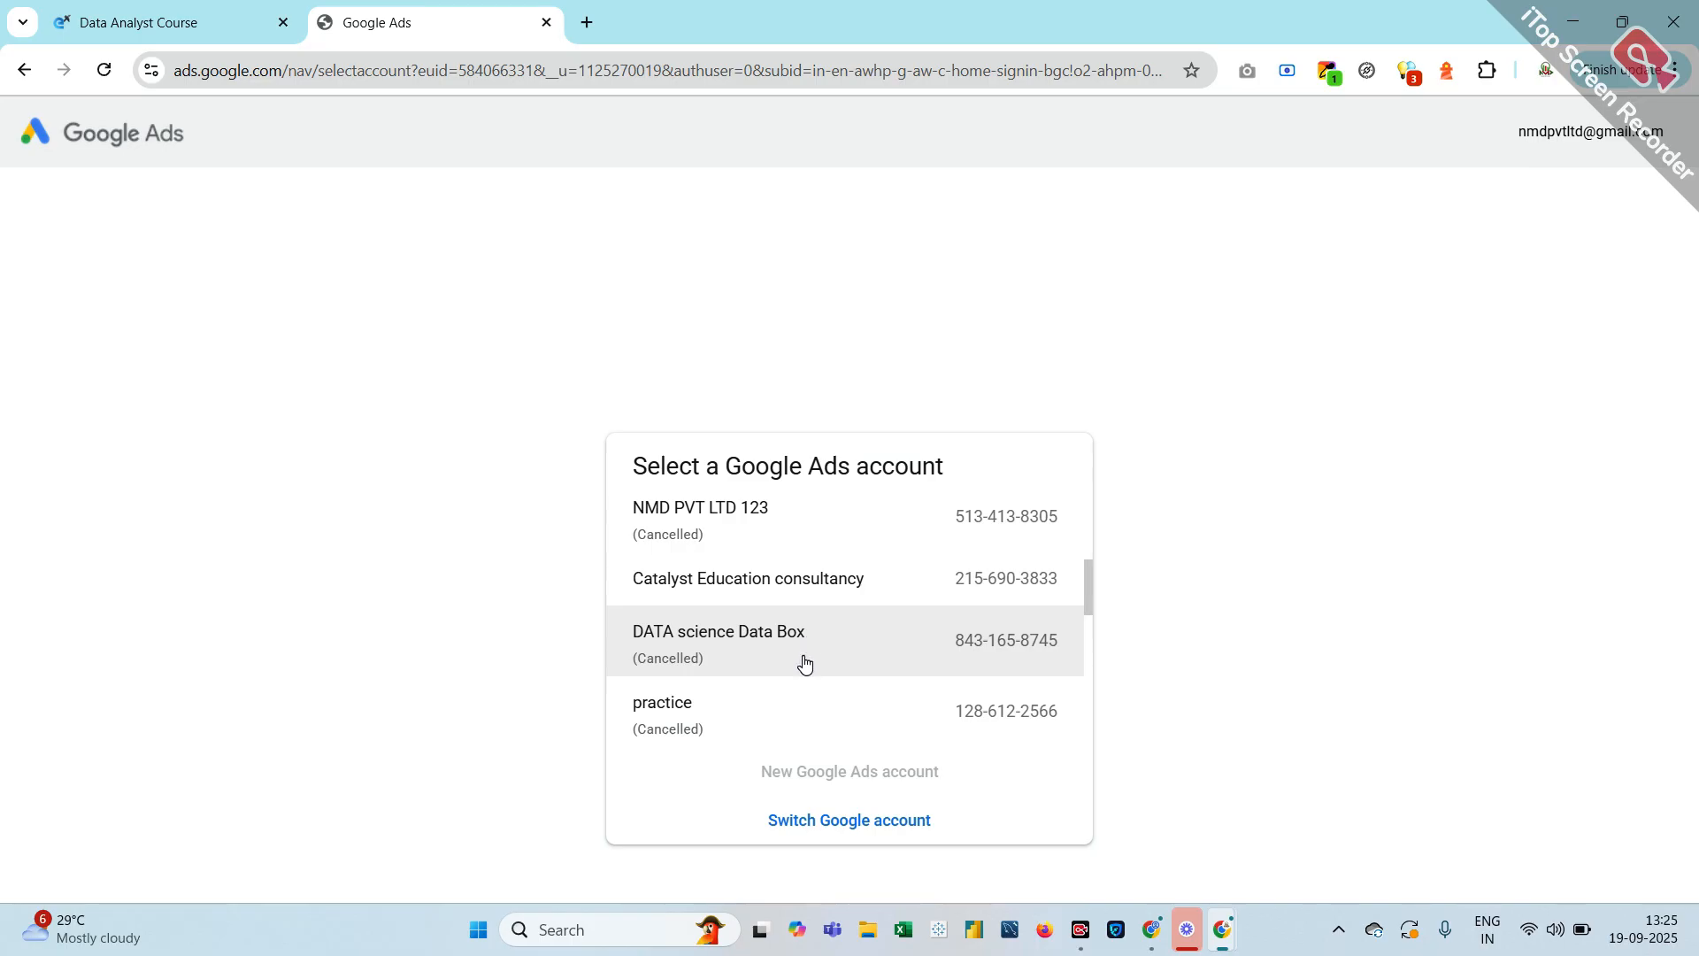
scroll(803, 664, down, 2)
scroll(804, 663, down, 3)
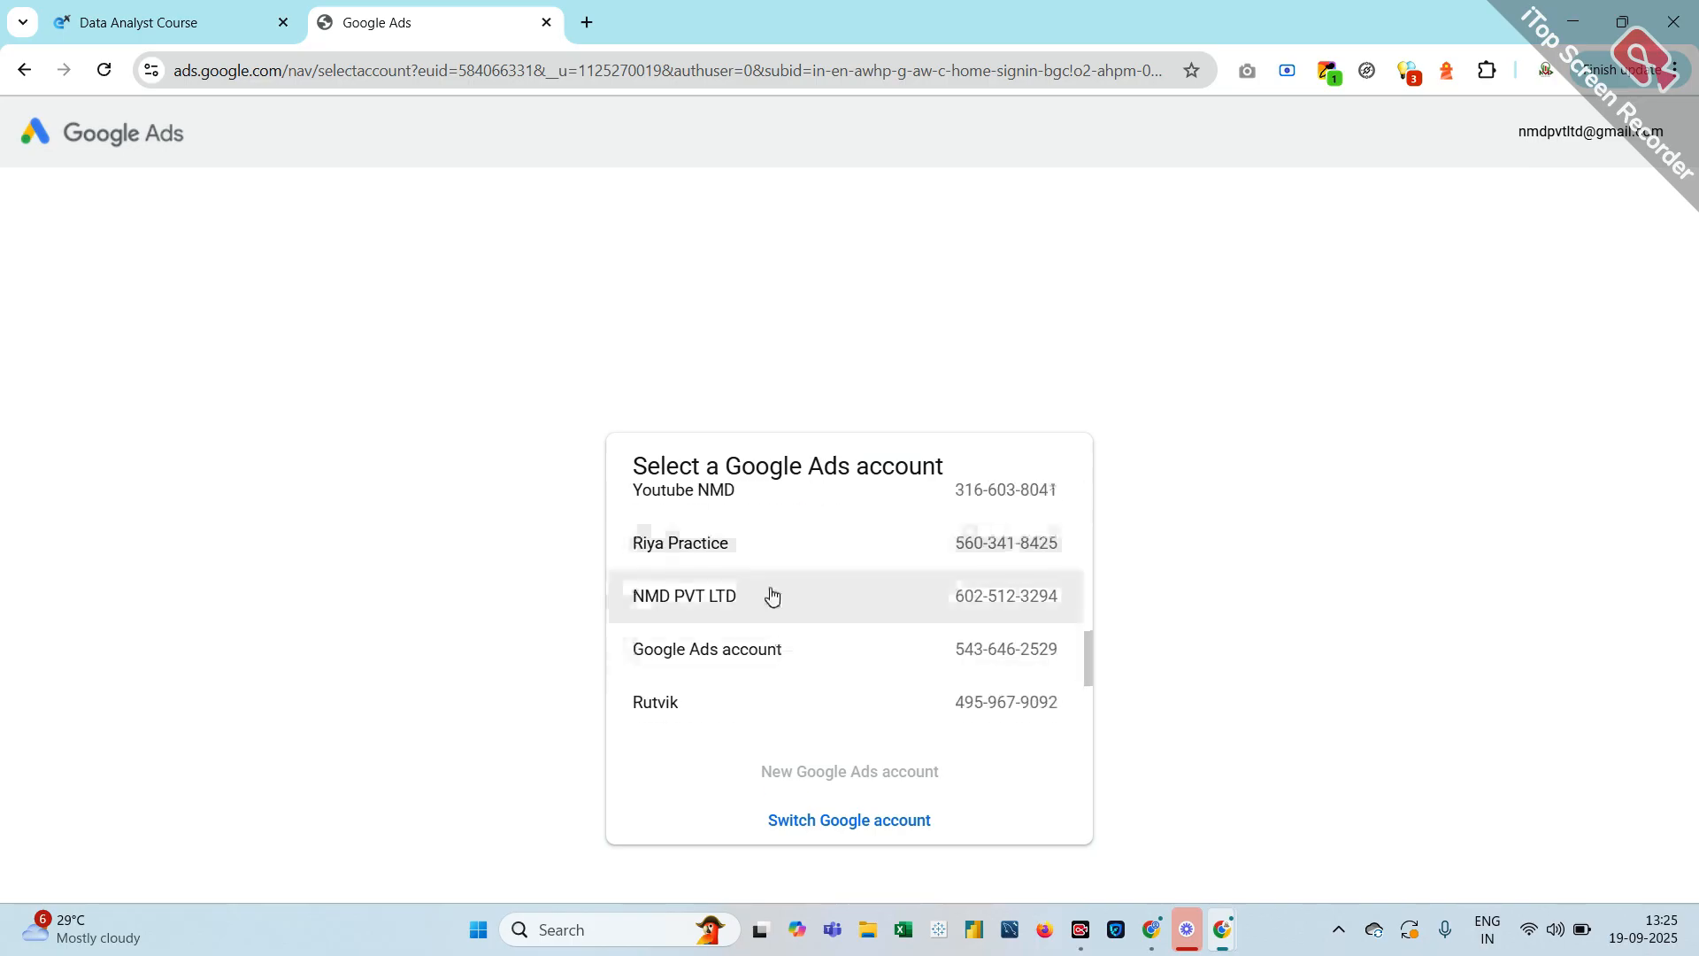
click(771, 594)
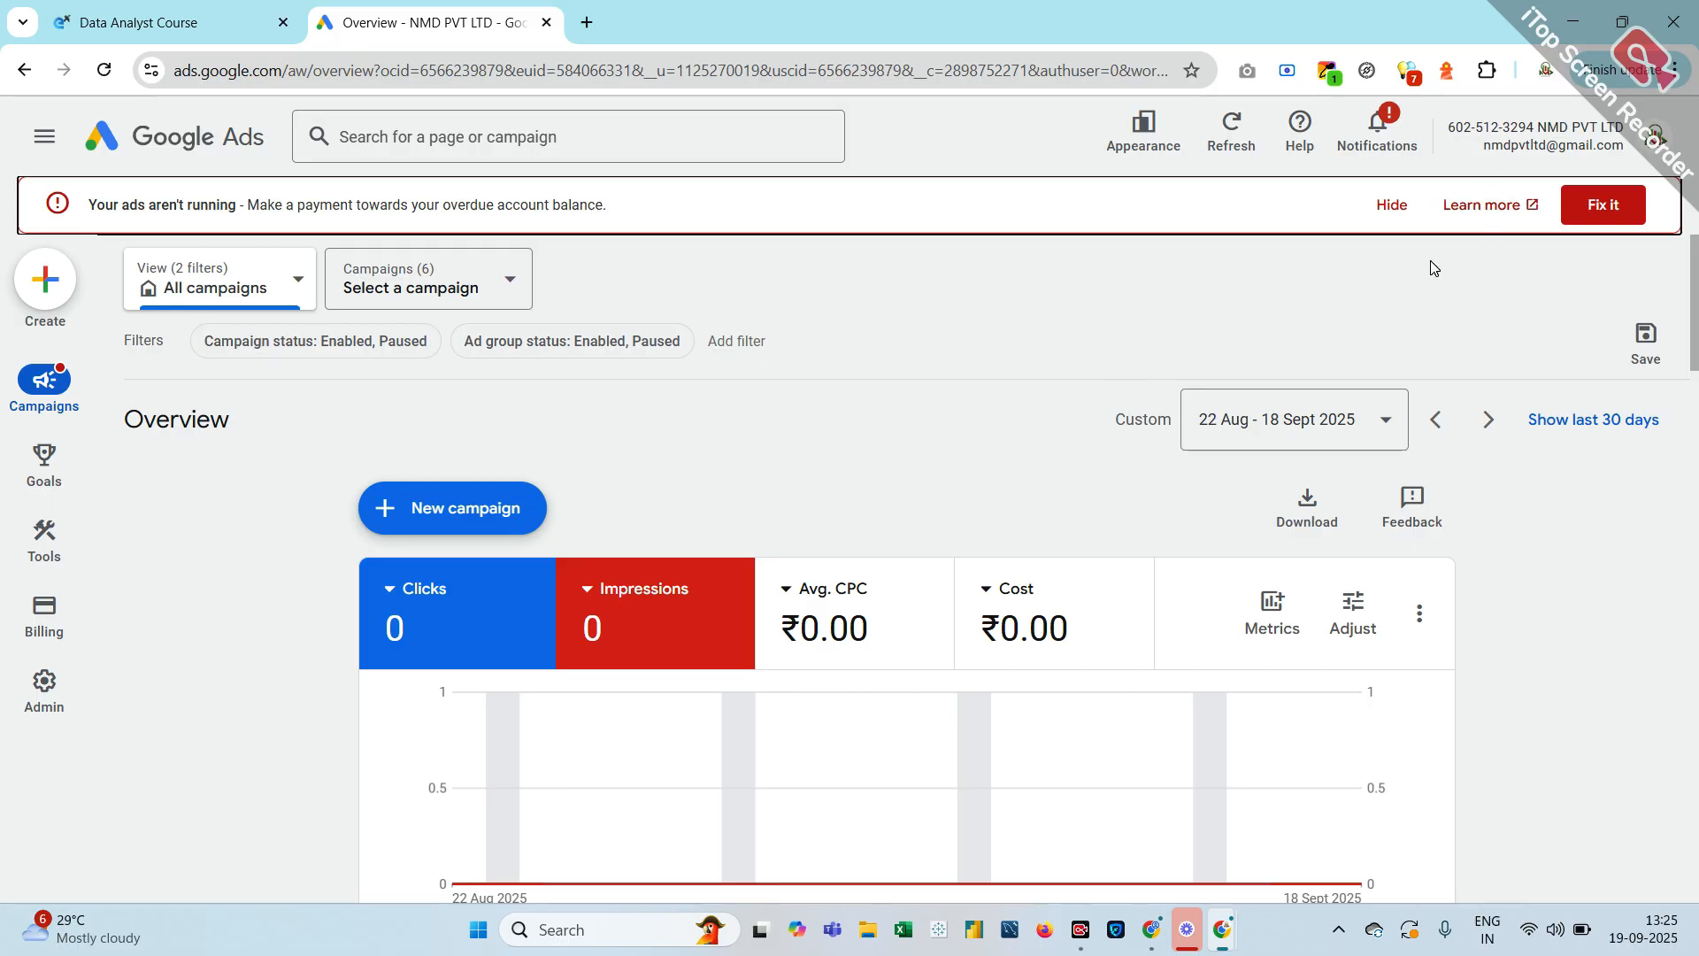
Hide the overdue-payment banner and dismiss the unverified contact alert
click(1385, 204)
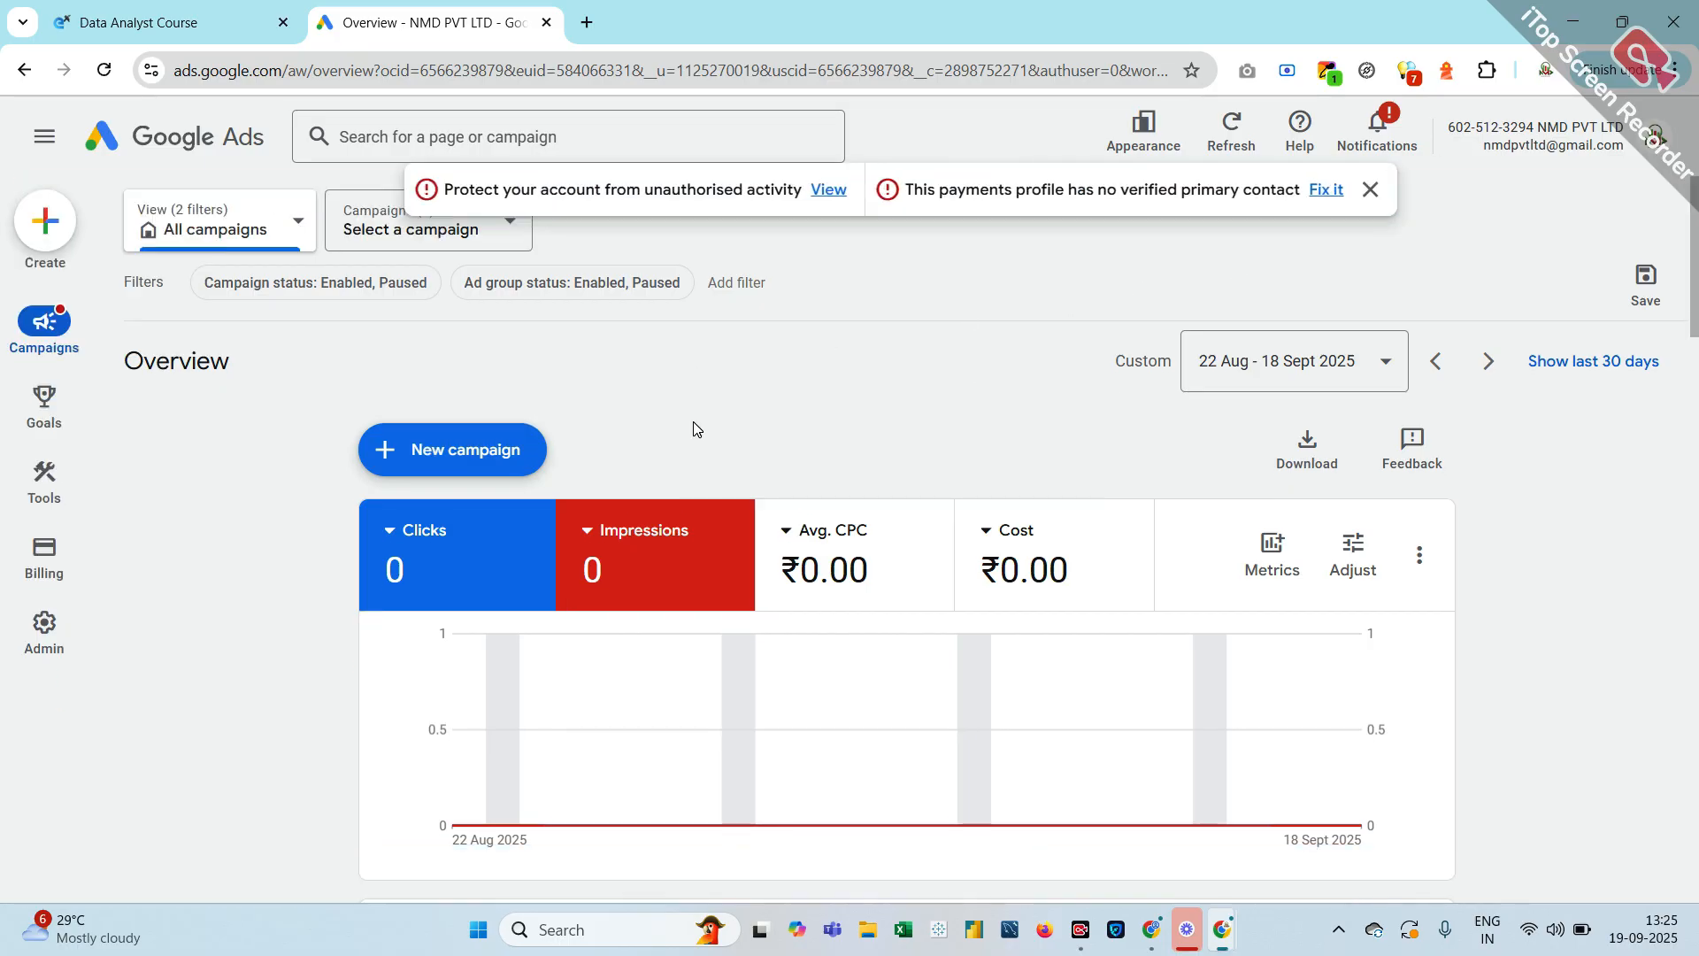
click(1370, 190)
mouse_move(51, 326)
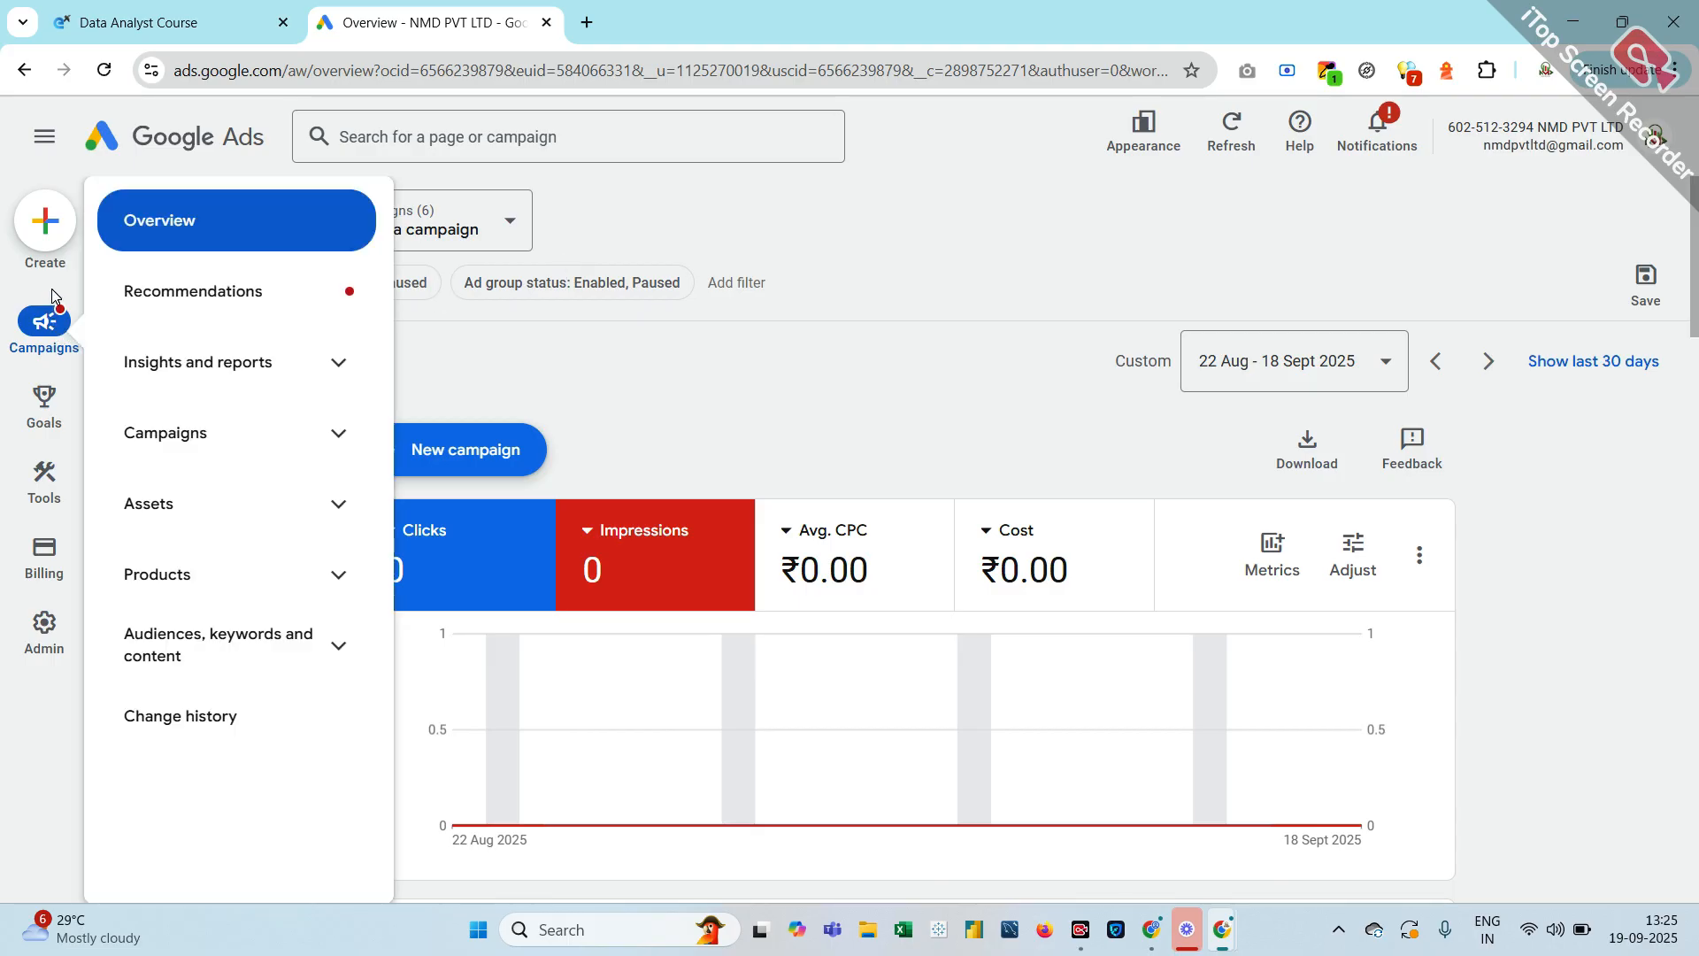
Start a brand-new campaign from the New campaign menu
click(46, 249)
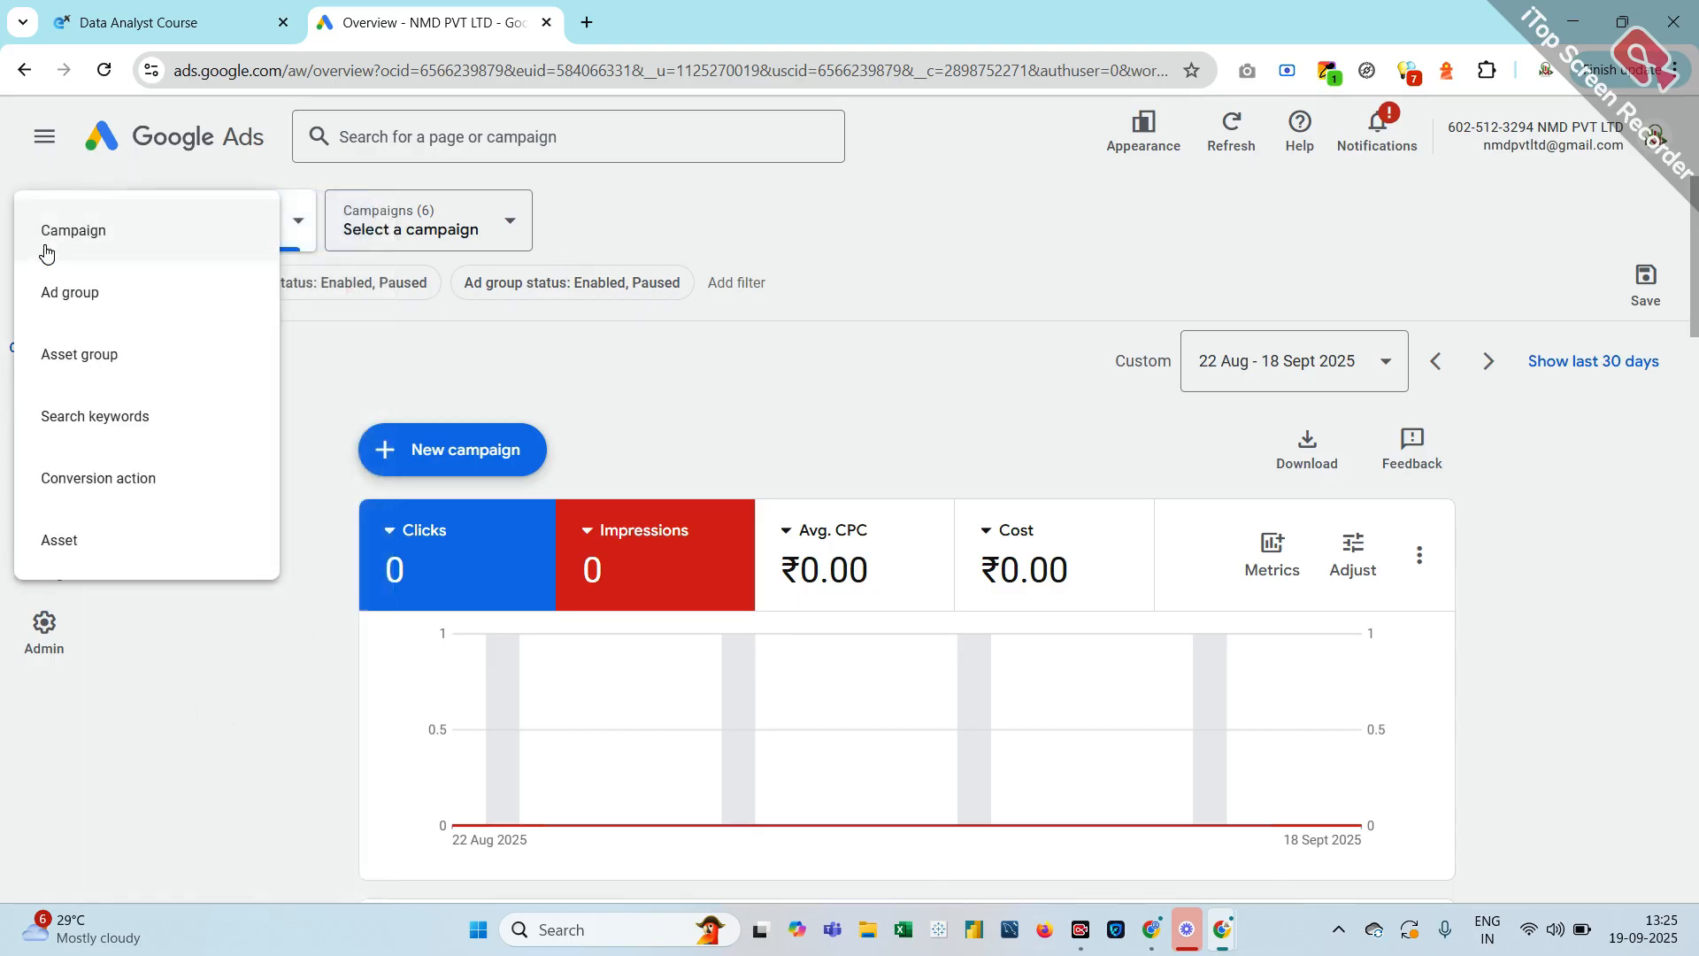
click(407, 347)
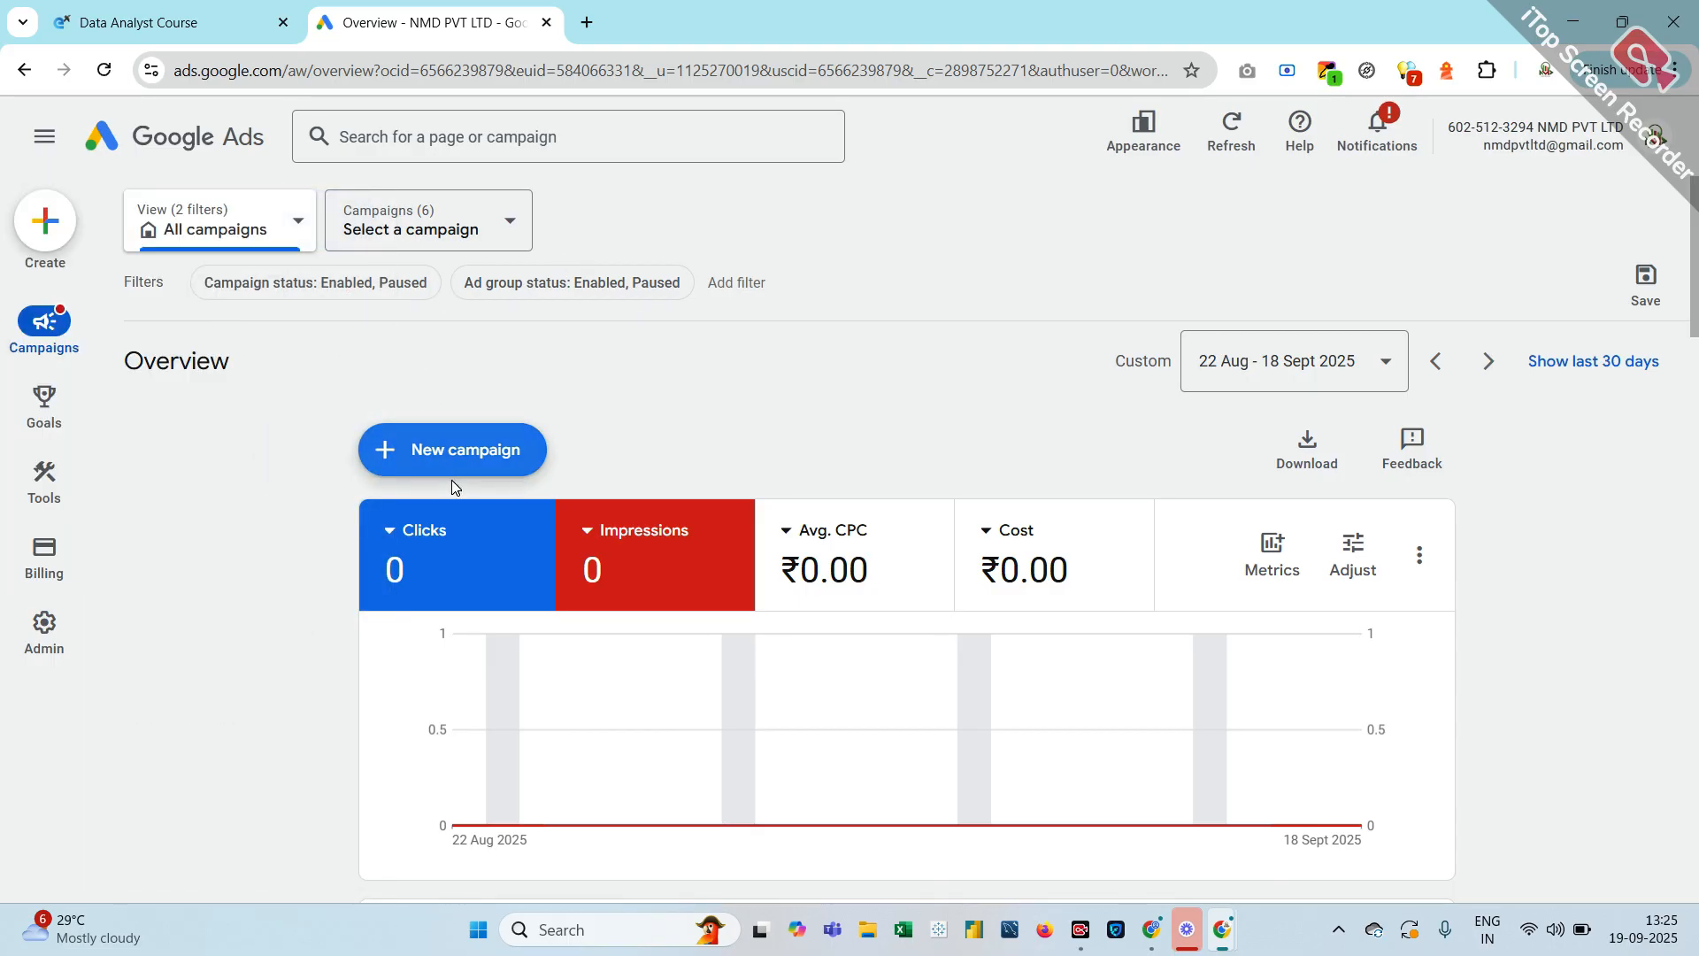
click(452, 469)
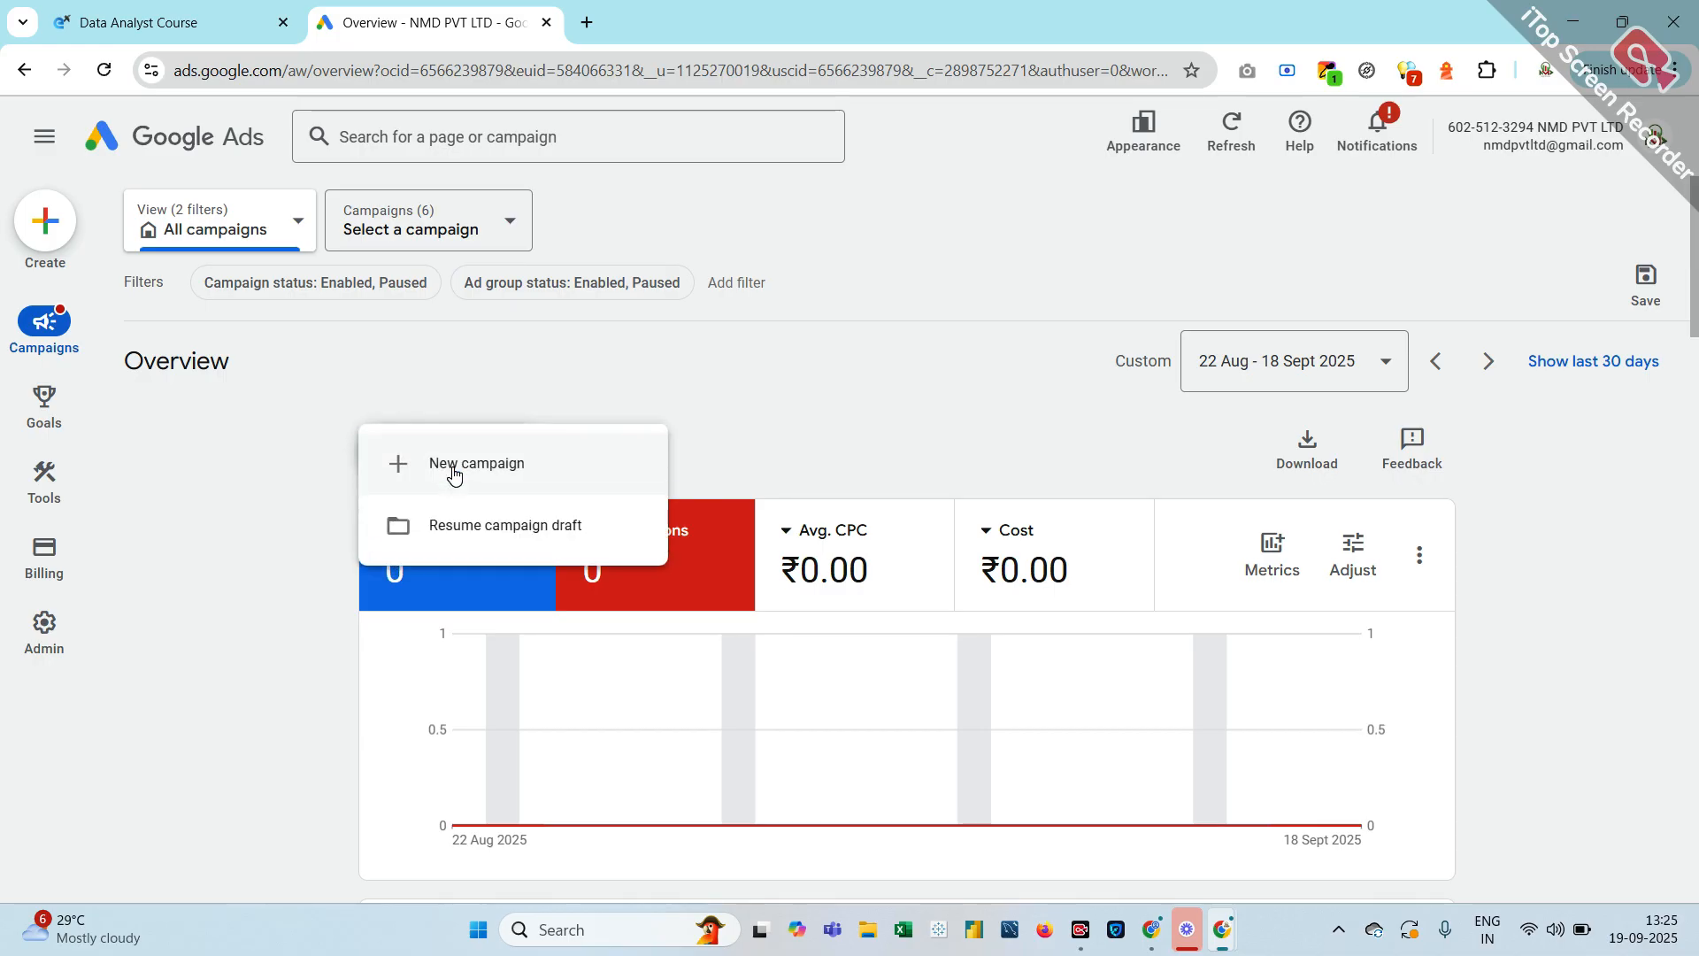
click(567, 468)
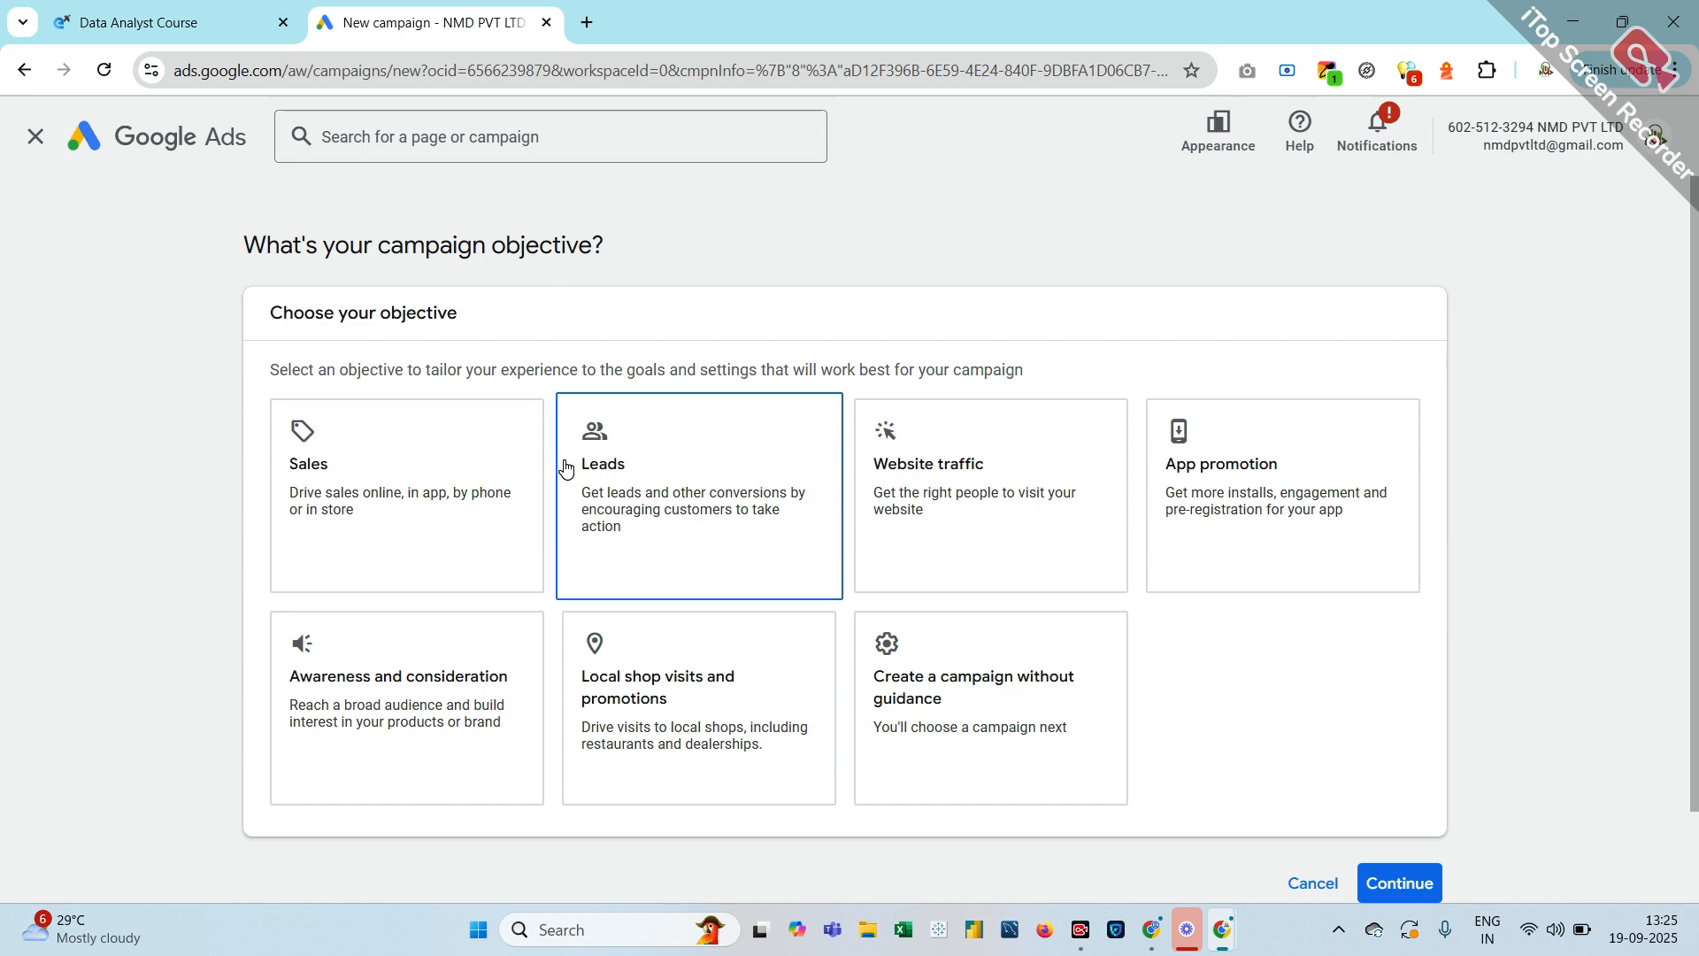
Pick Sales as the objective, keeping Outbound clicks as the conversion goal, and continue
click(409, 539)
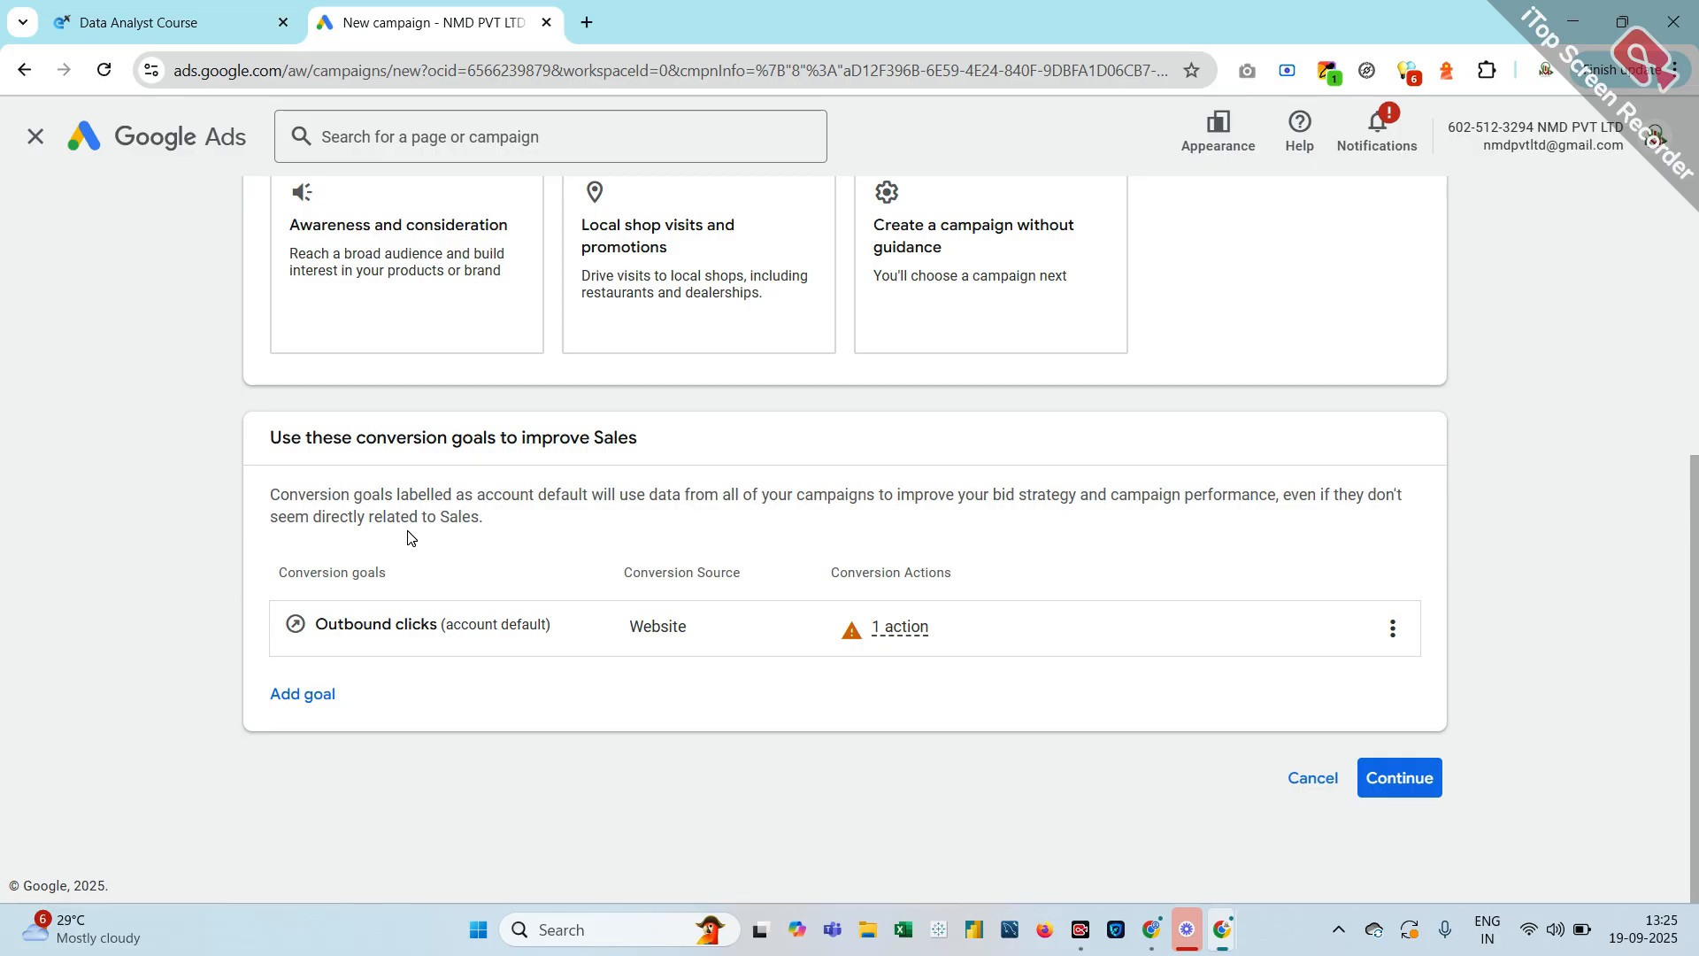
scroll(435, 511, up, 3)
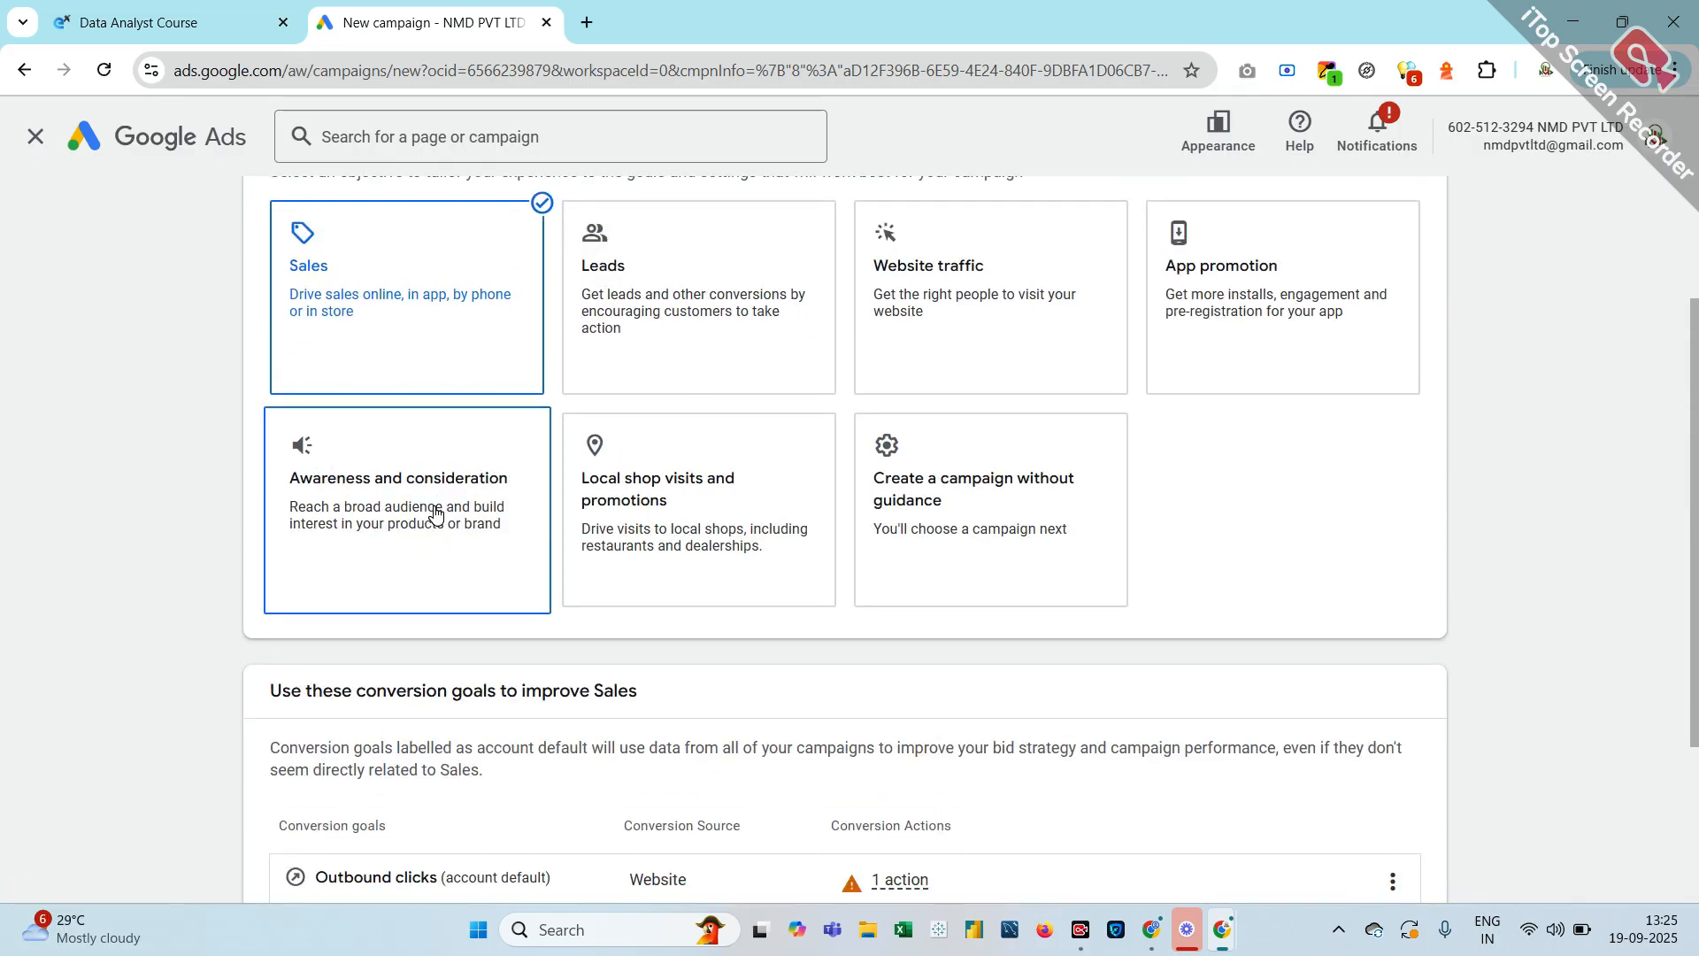
scroll(436, 512, down, 1)
scroll(436, 512, up, 2)
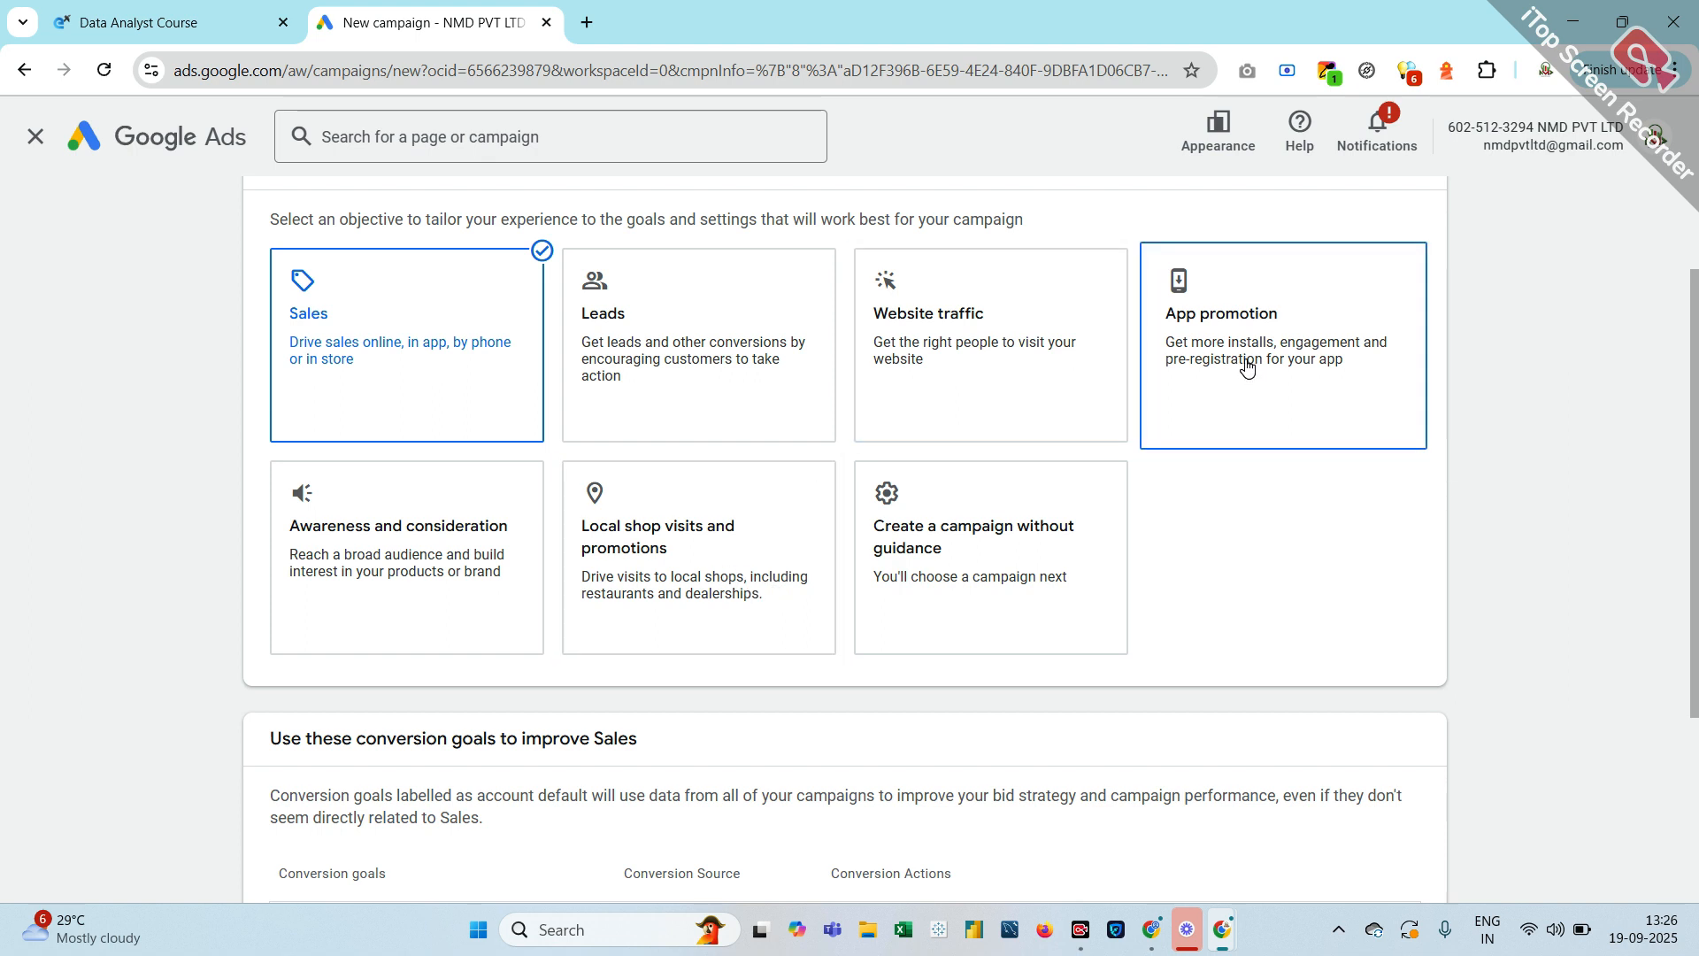
click(358, 400)
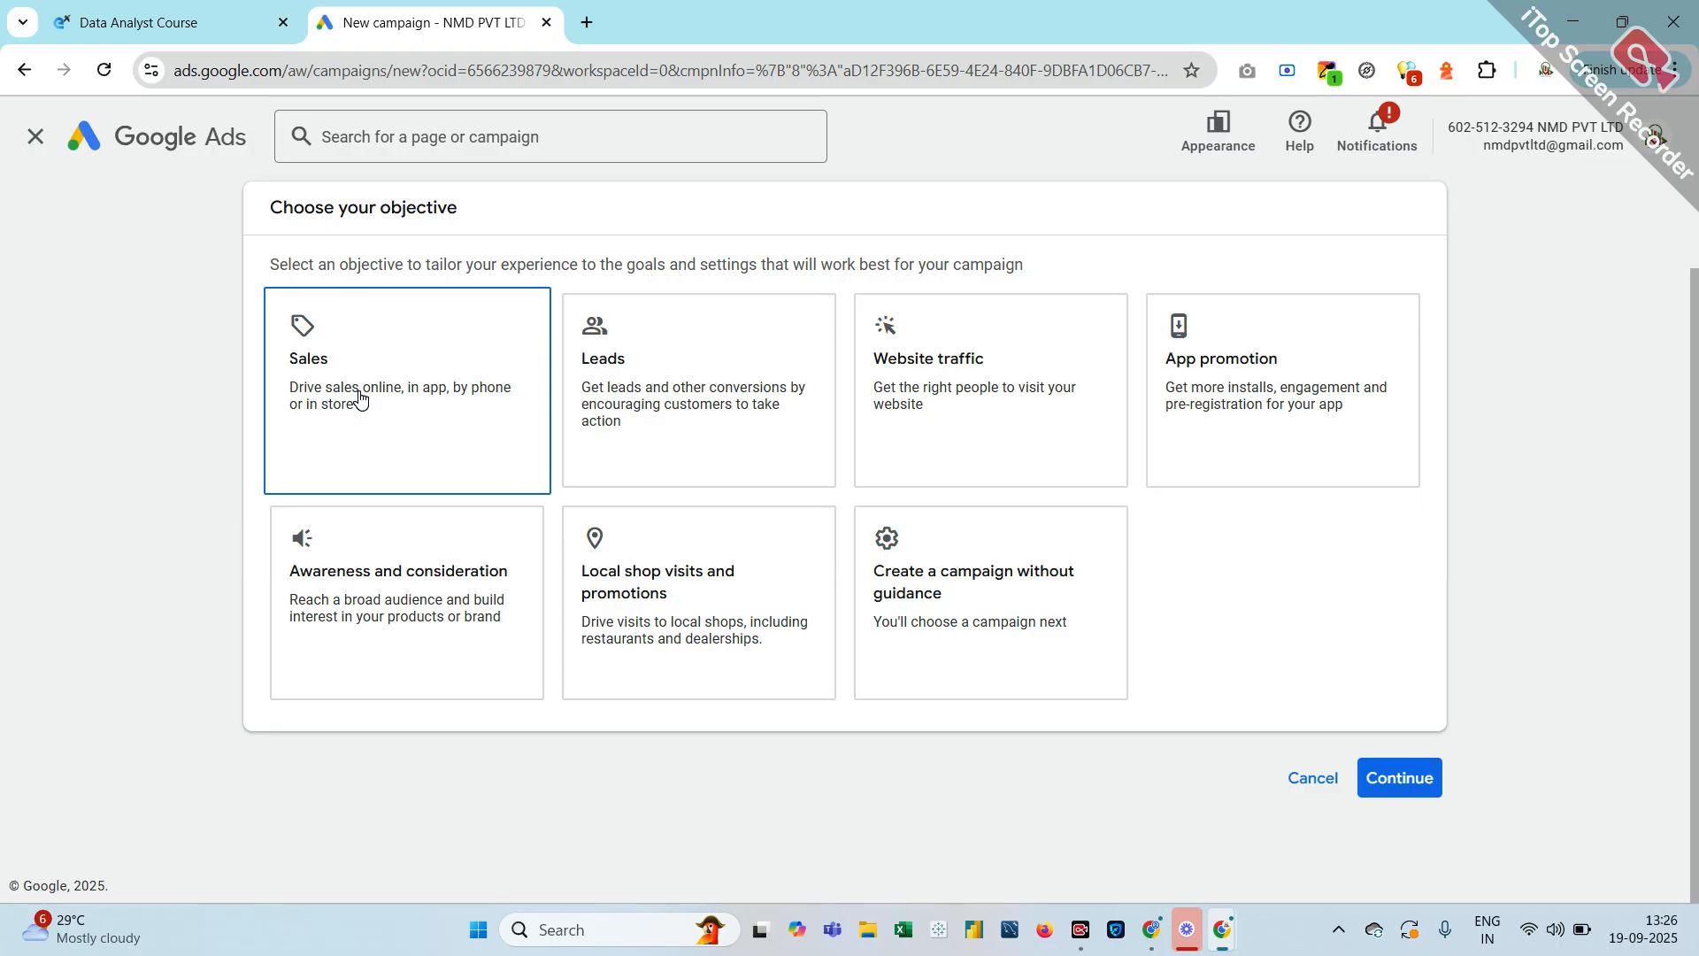
click(359, 399)
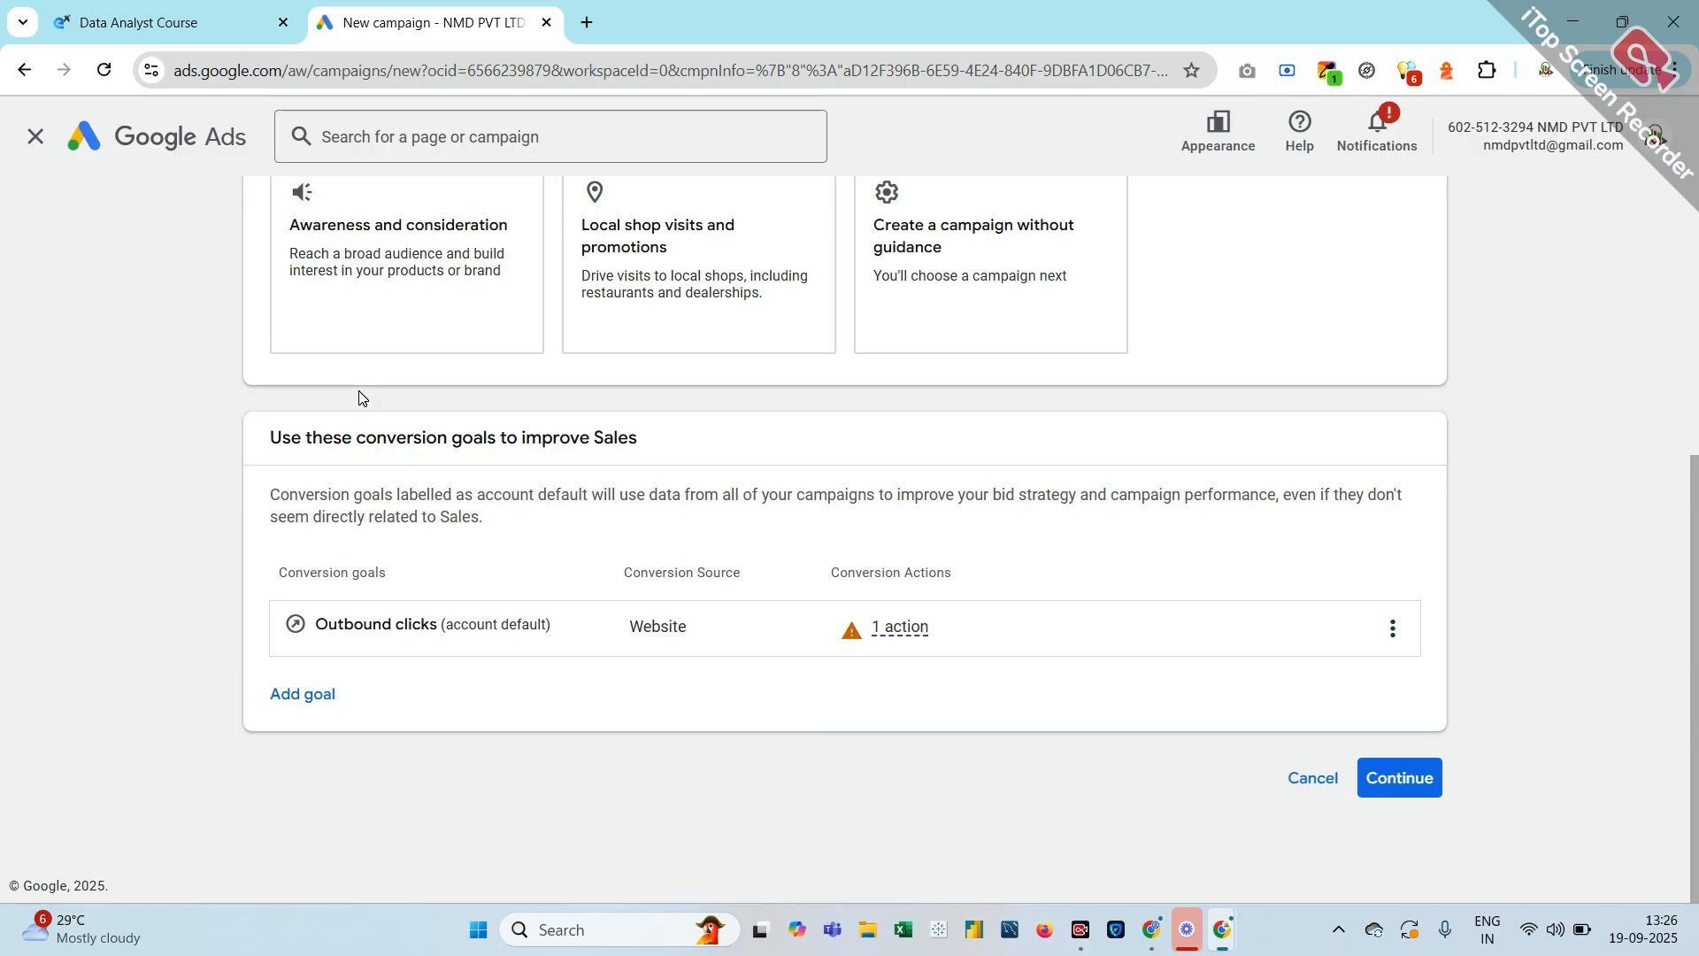
scroll(359, 399, up, 2)
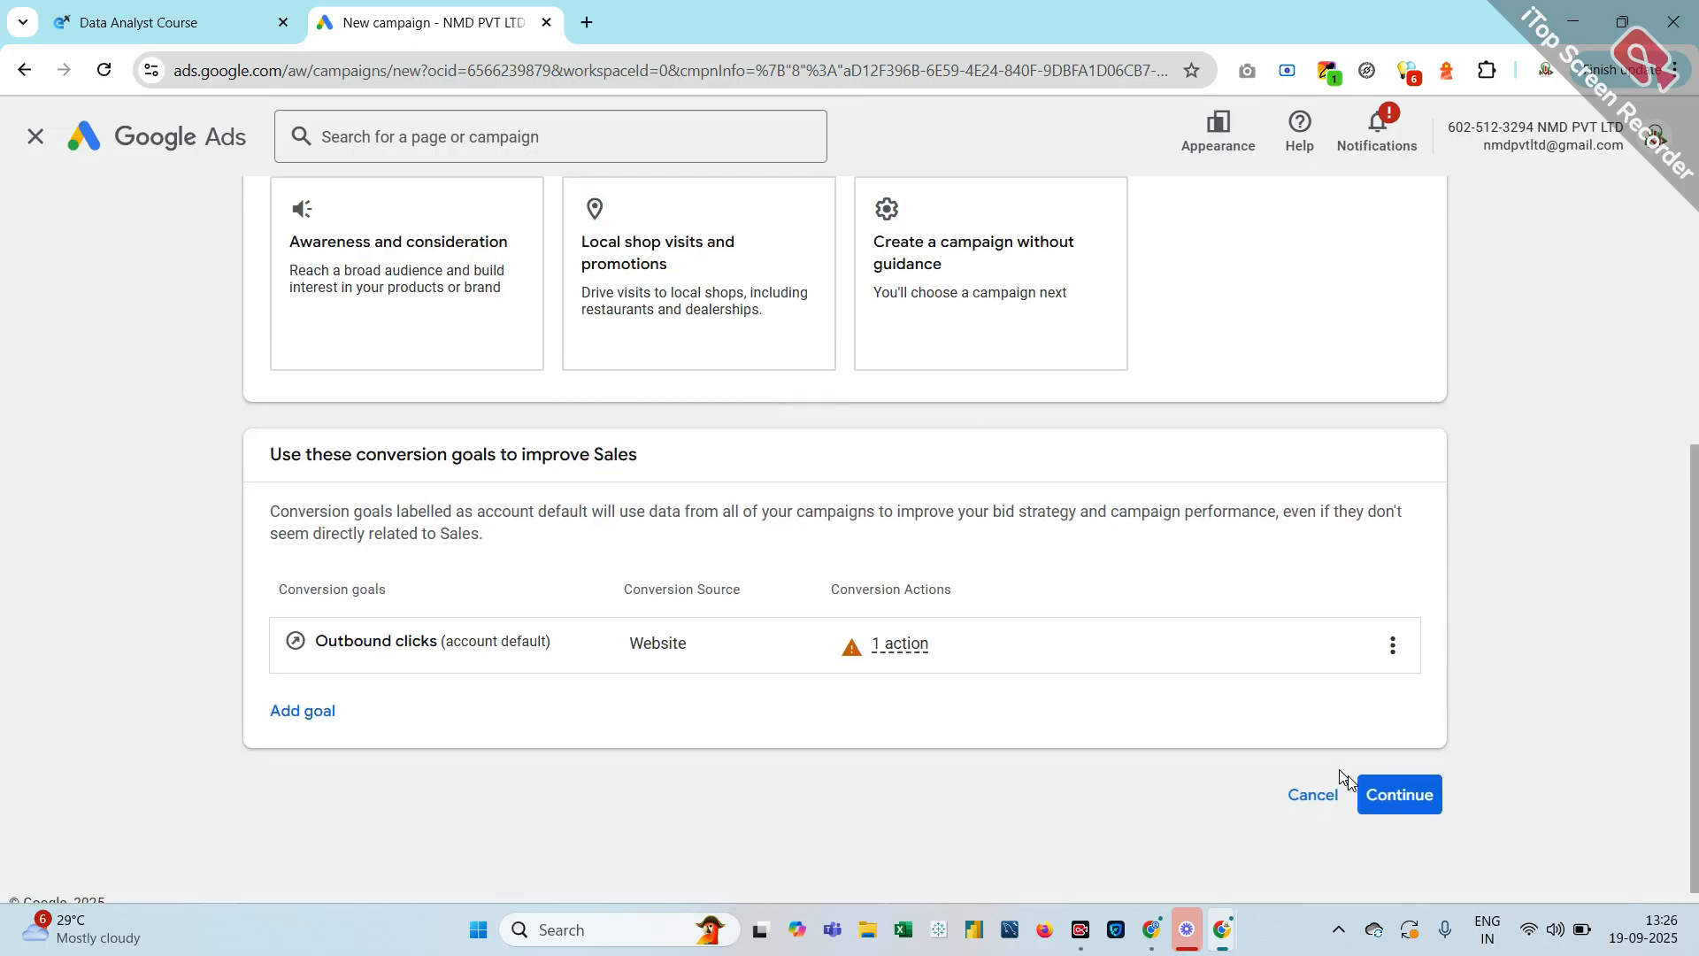
click(1399, 781)
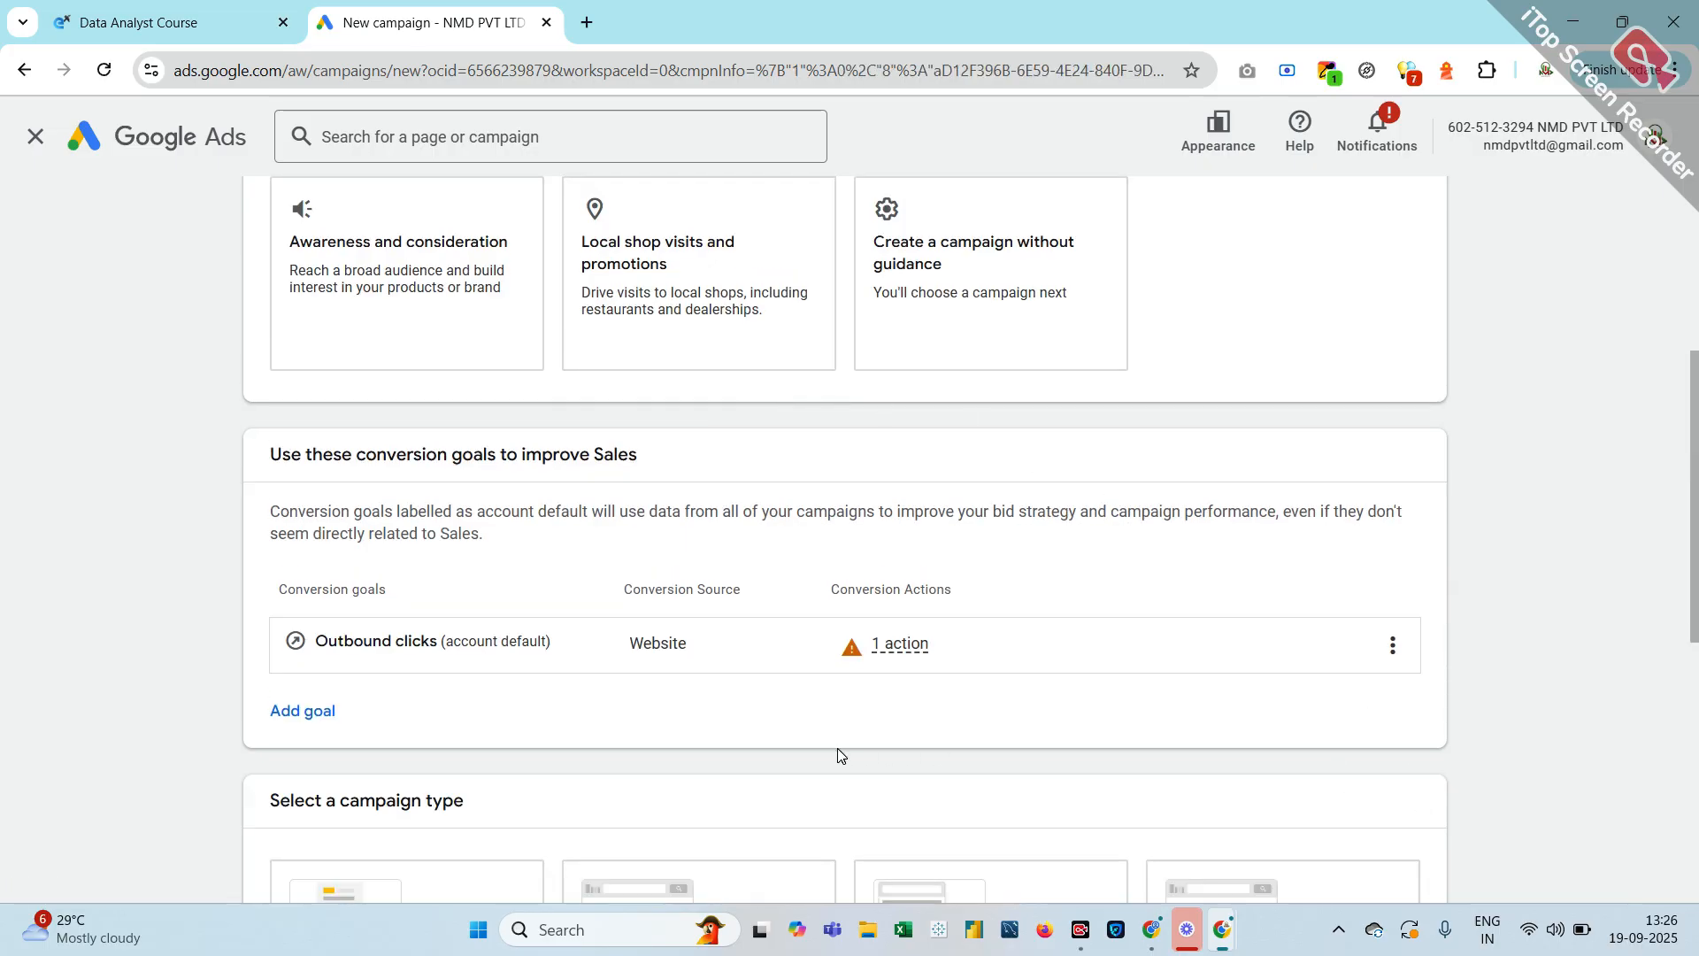
Compare the Performance Max, Shopping and Demand Gen types, then choose Search
scroll(838, 755, down, 5)
click(475, 523)
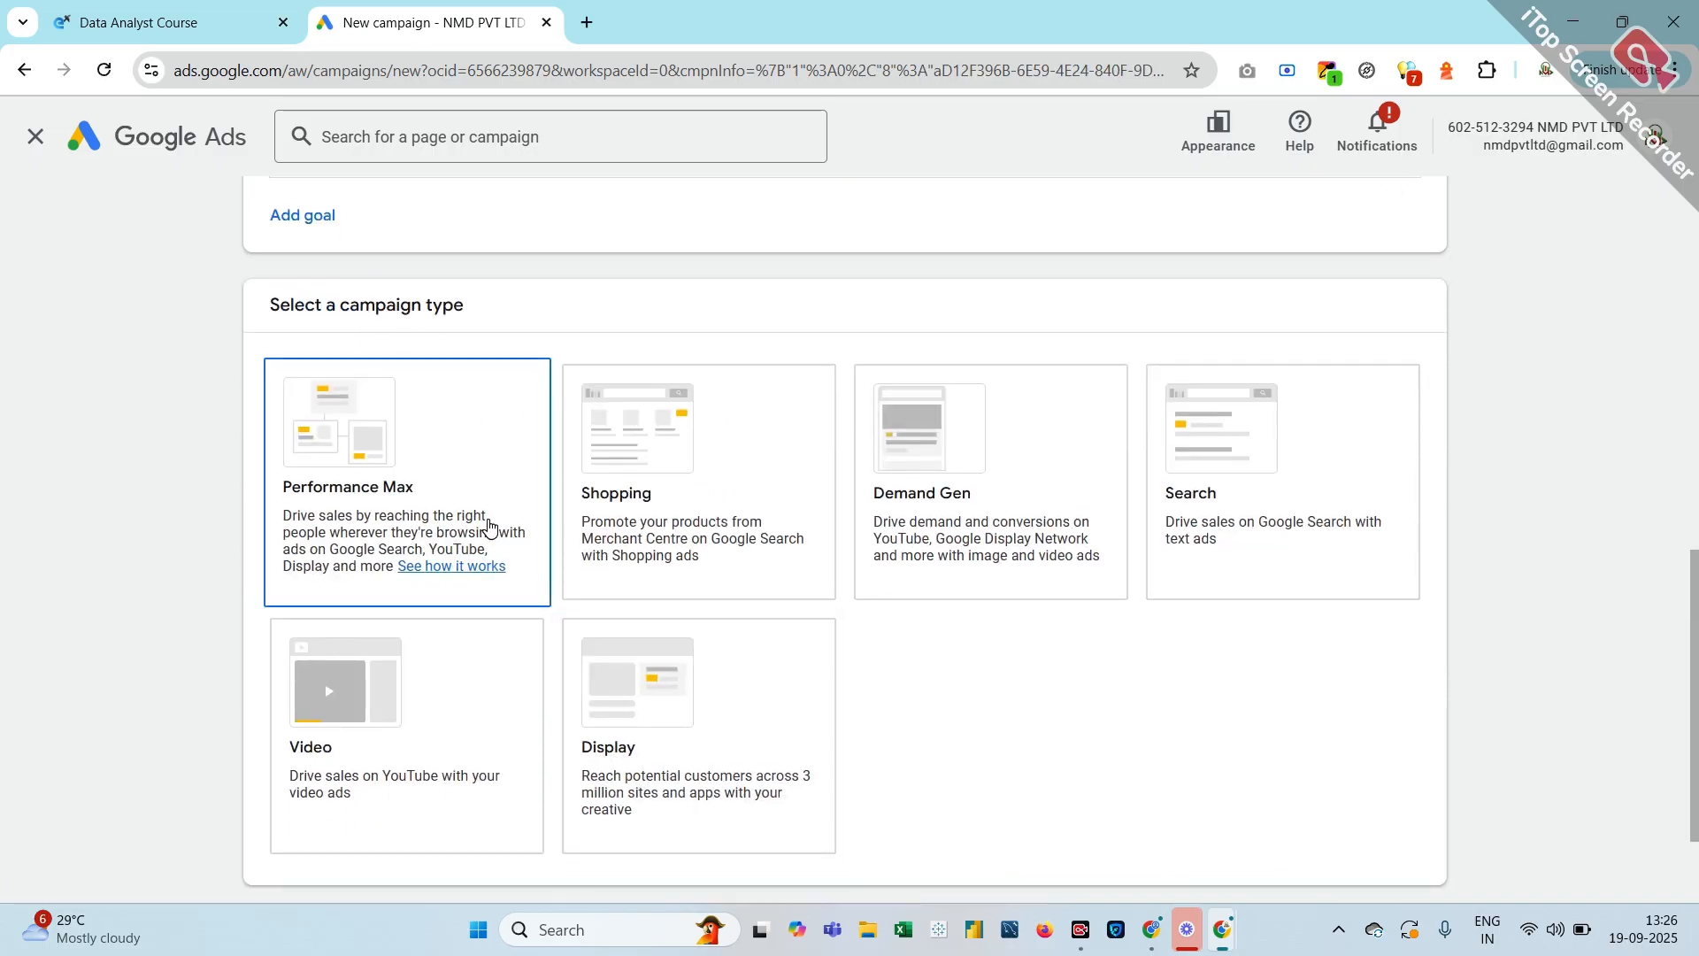
click(805, 534)
click(985, 548)
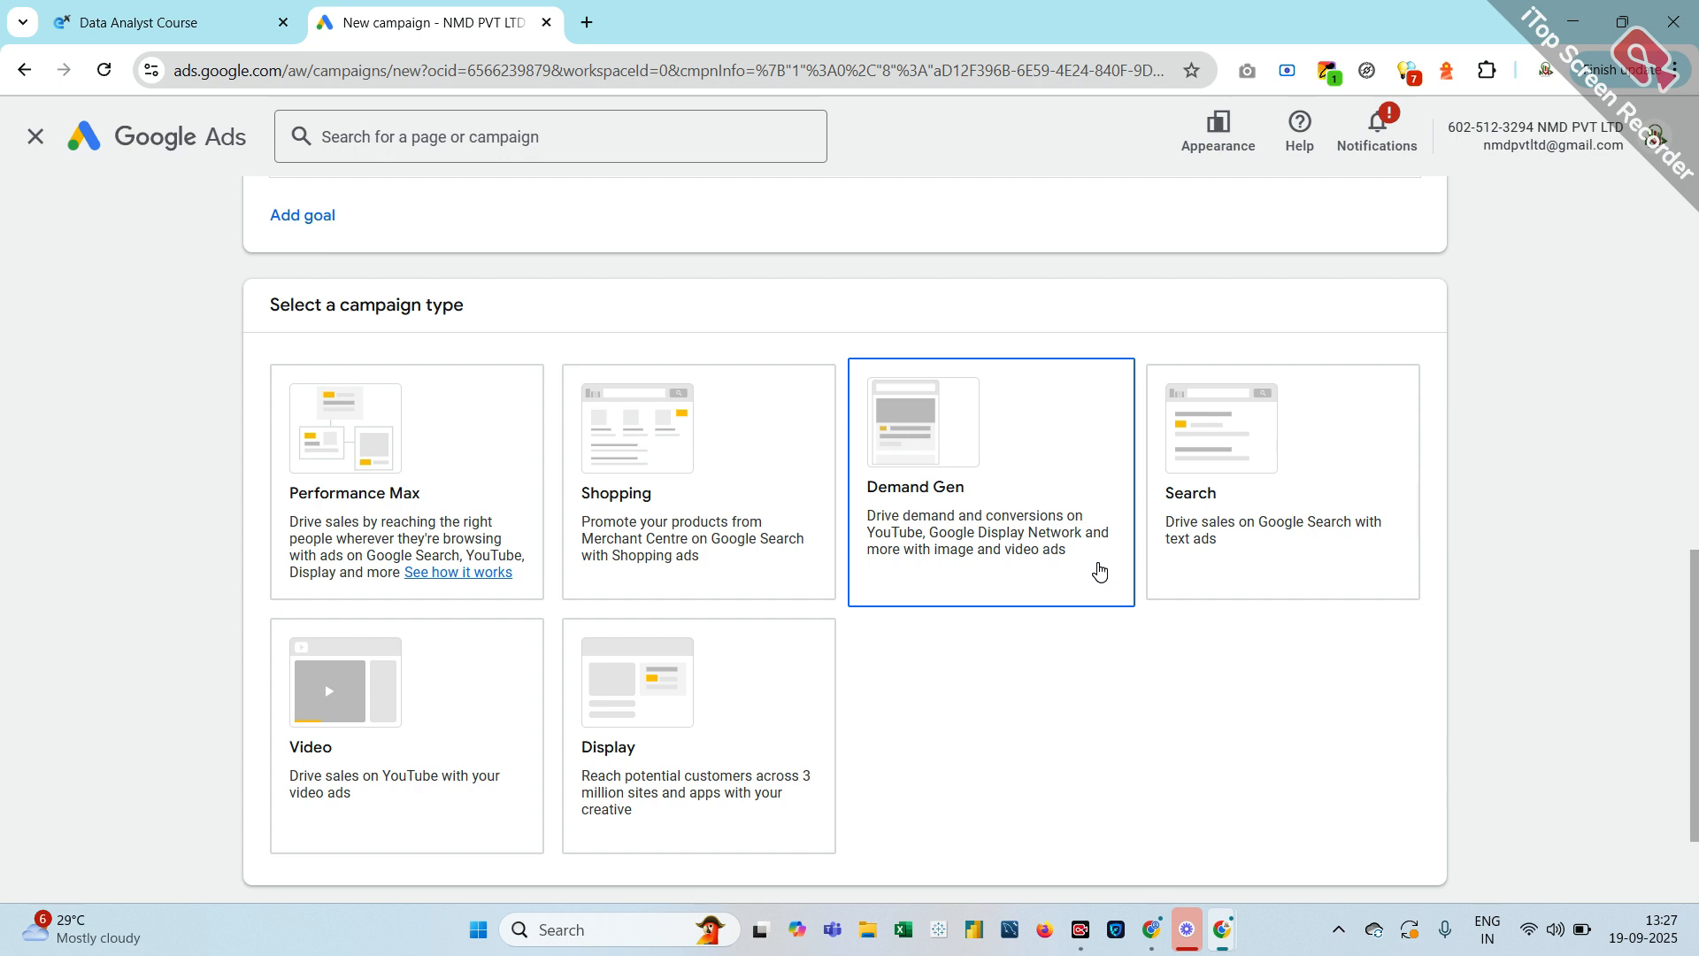
scroll(1100, 570, up, 2)
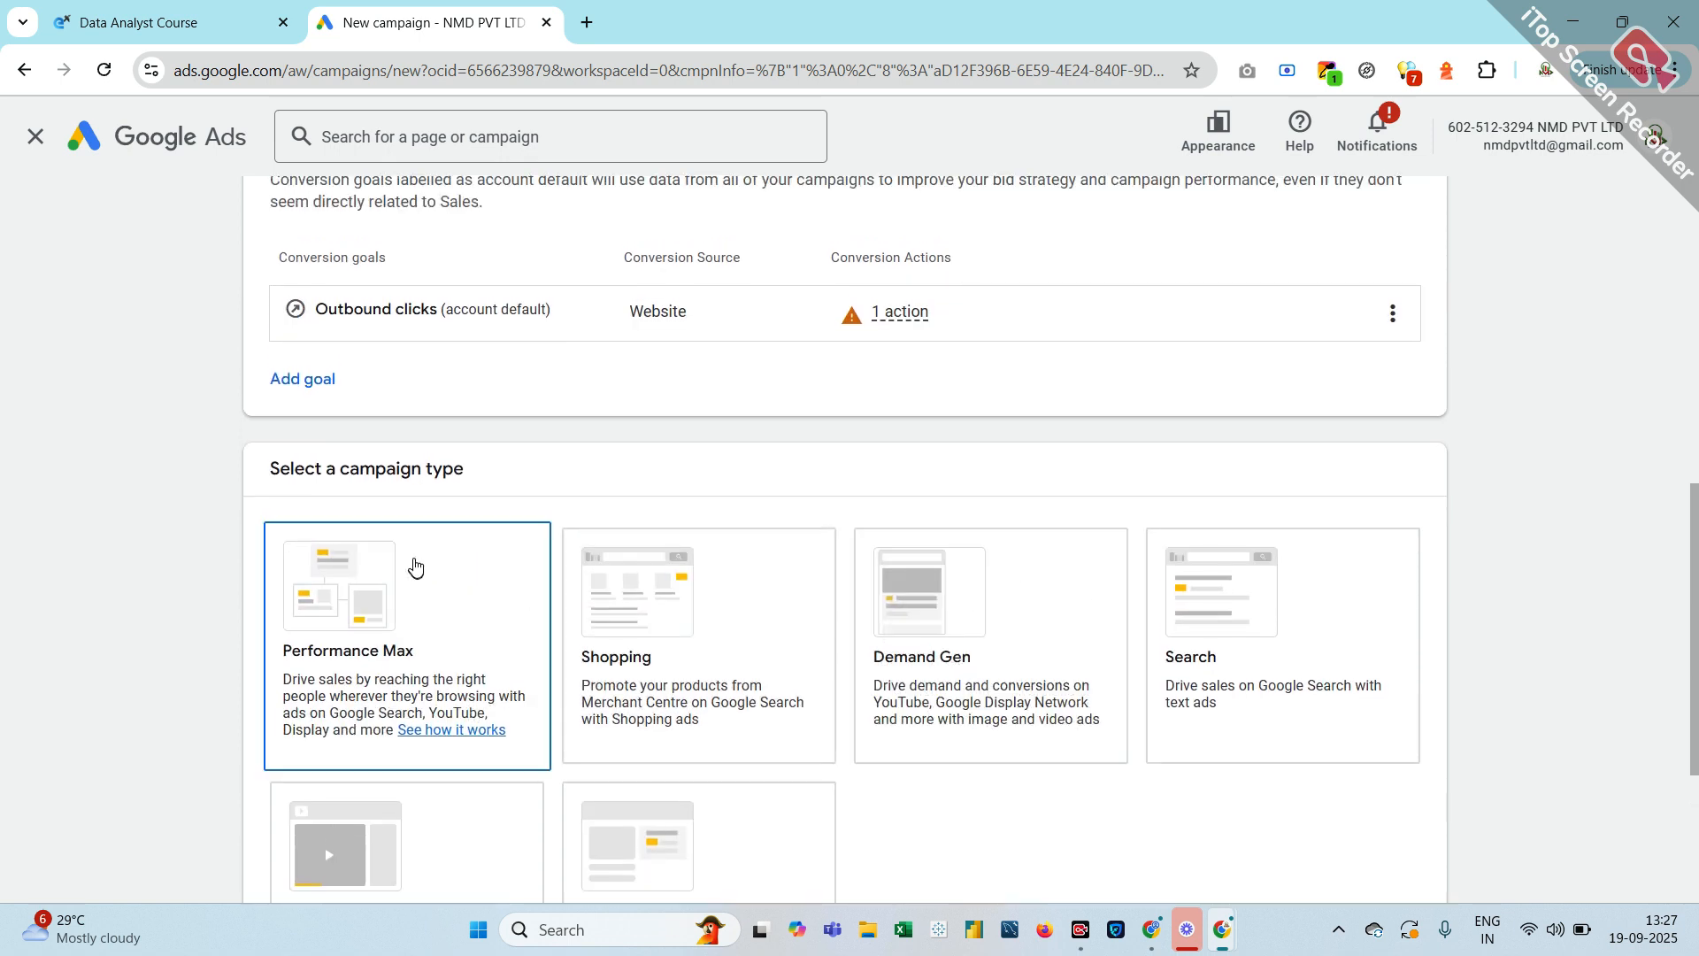
scroll(754, 569, down, 3)
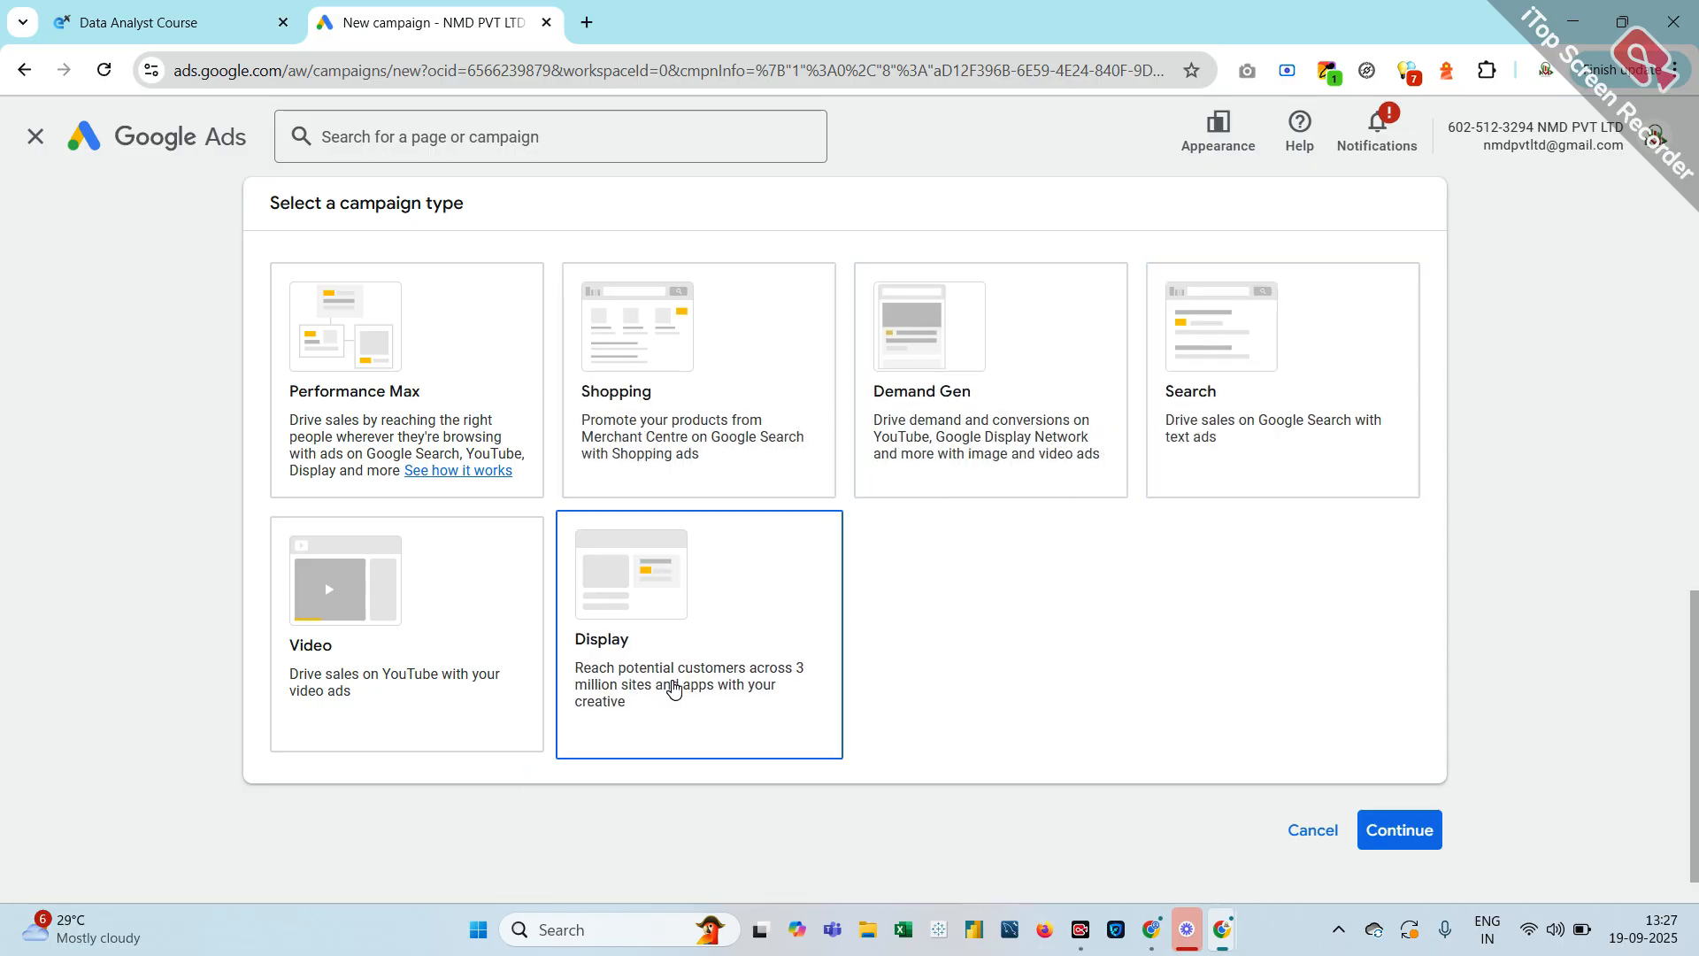
scroll(672, 688, up, 1)
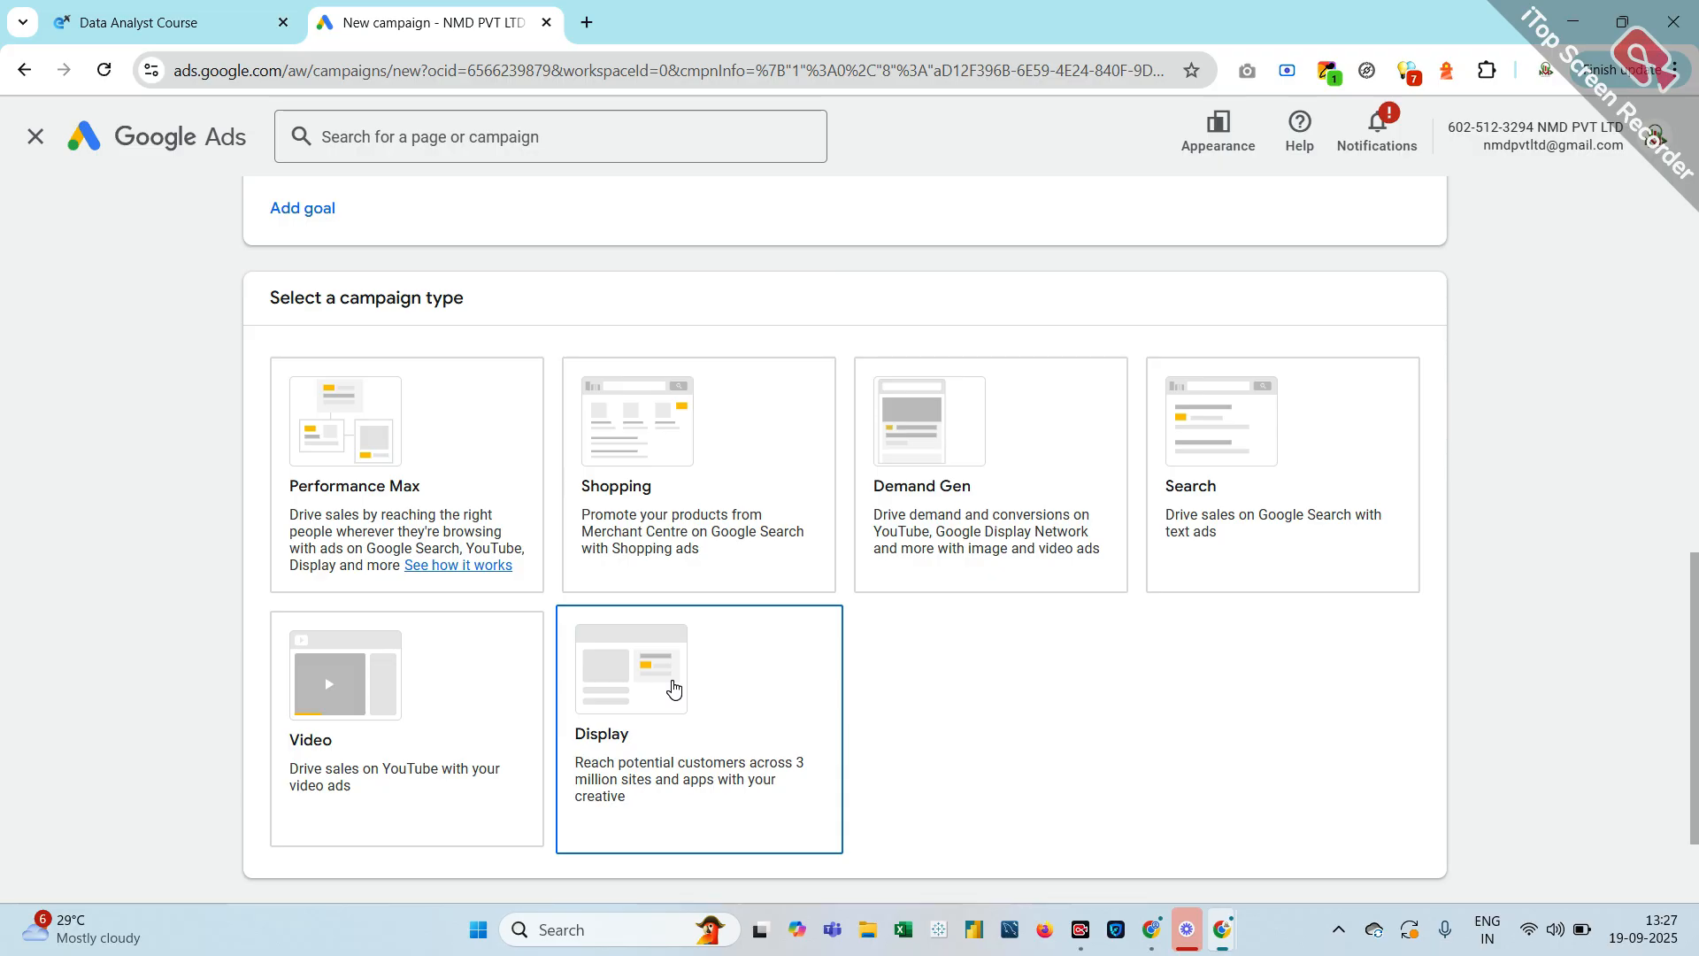
scroll(674, 687, up, 4)
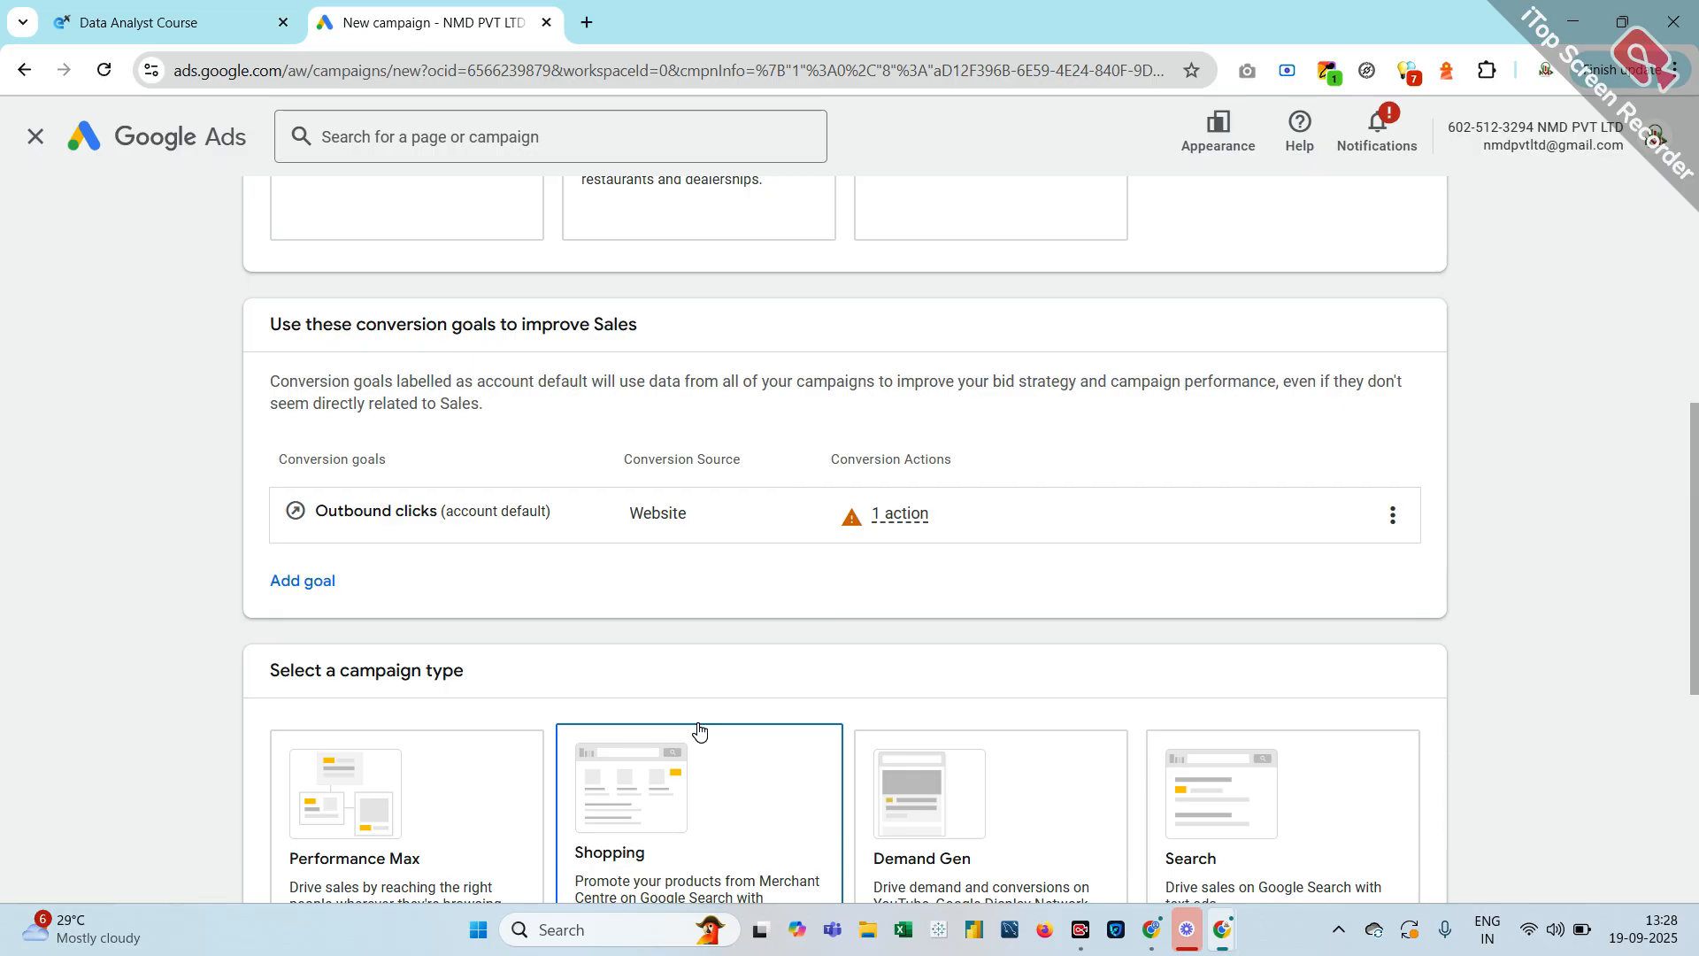
scroll(338, 874, down, 1)
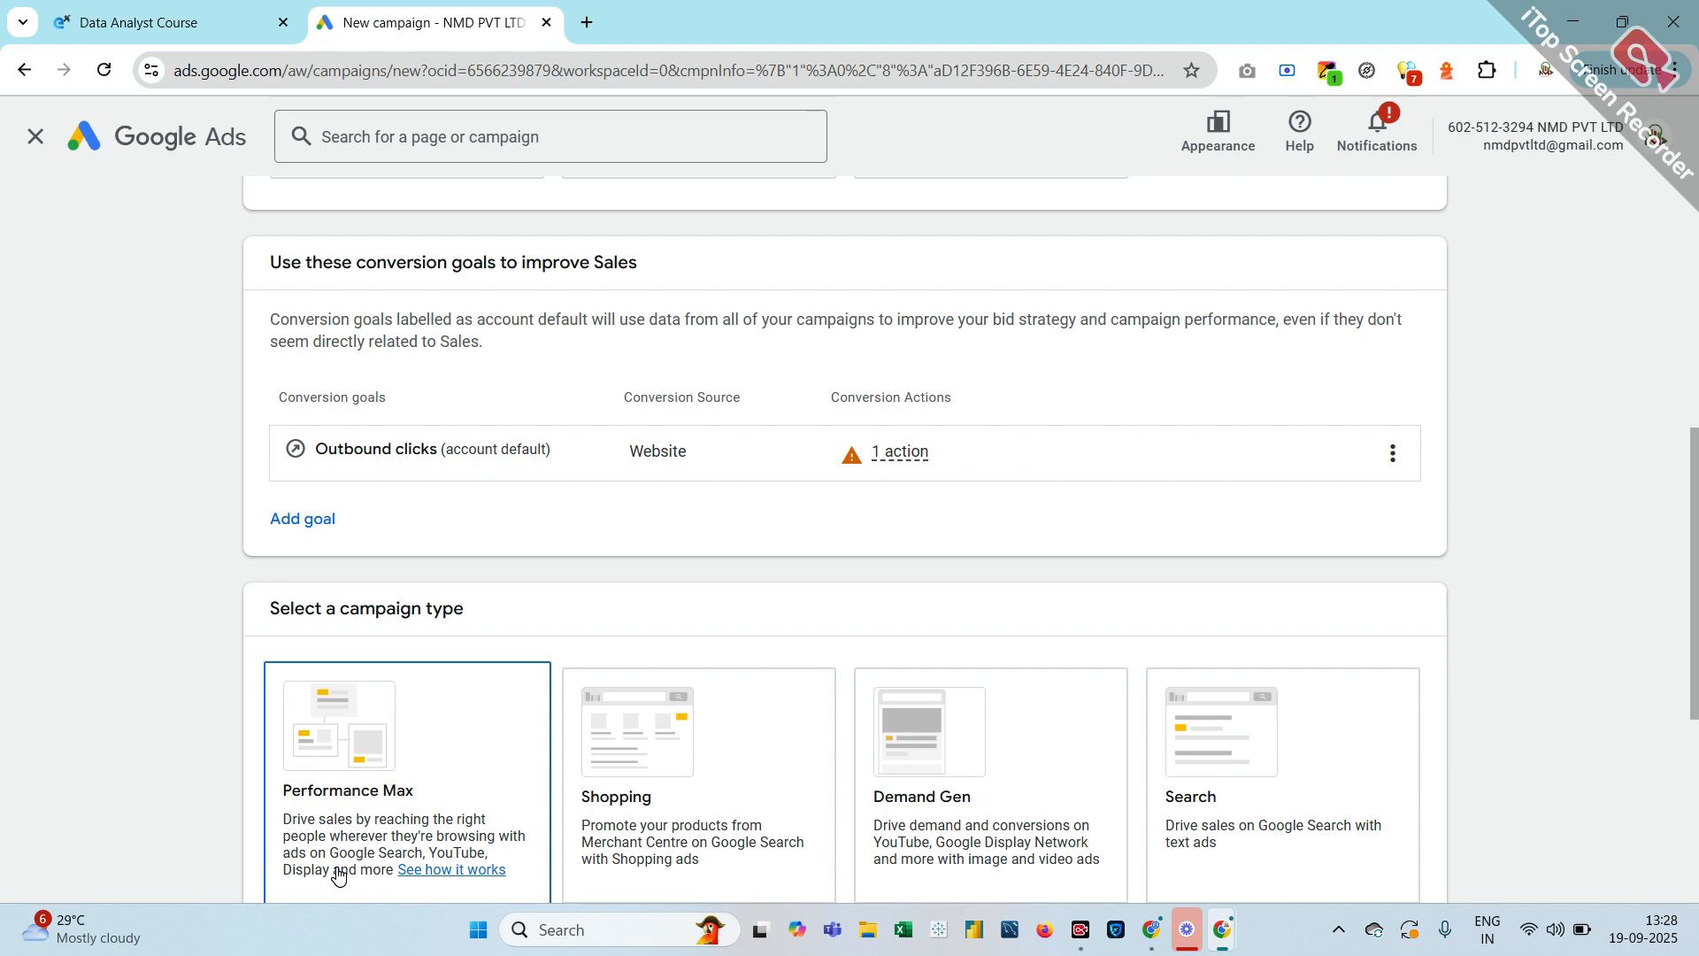
scroll(336, 872, down, 4)
click(1354, 395)
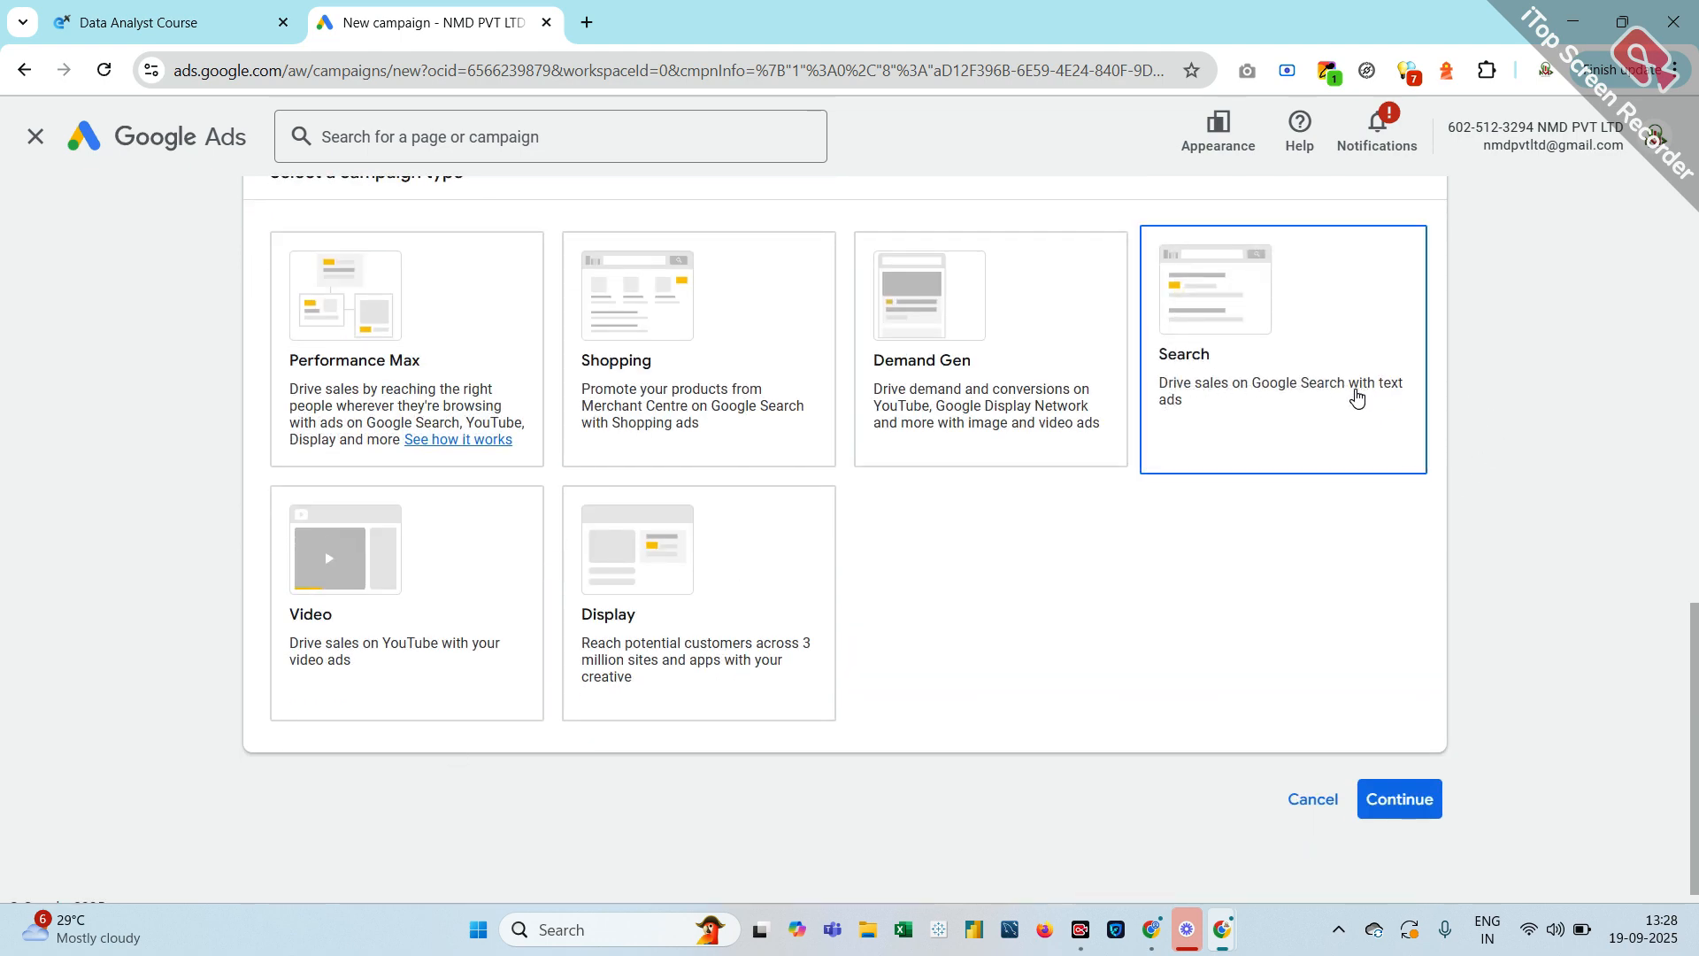
Tick Phone calls as the way to reach the Sales goal
scroll(1357, 398, down, 4)
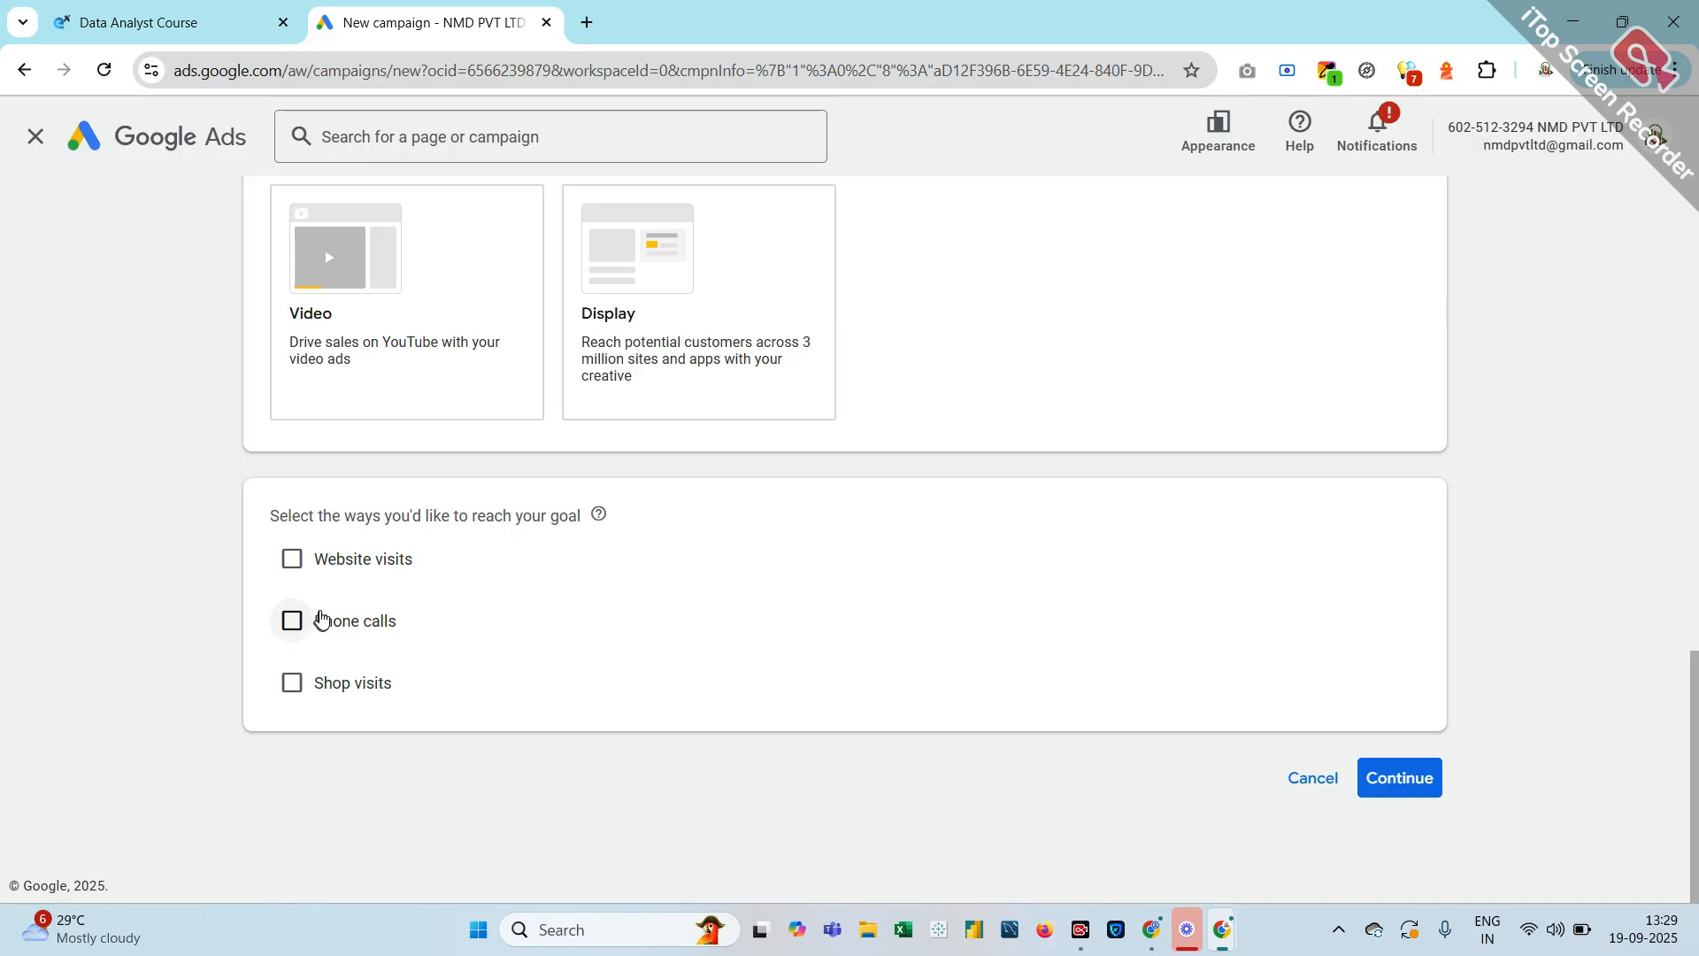
click(296, 630)
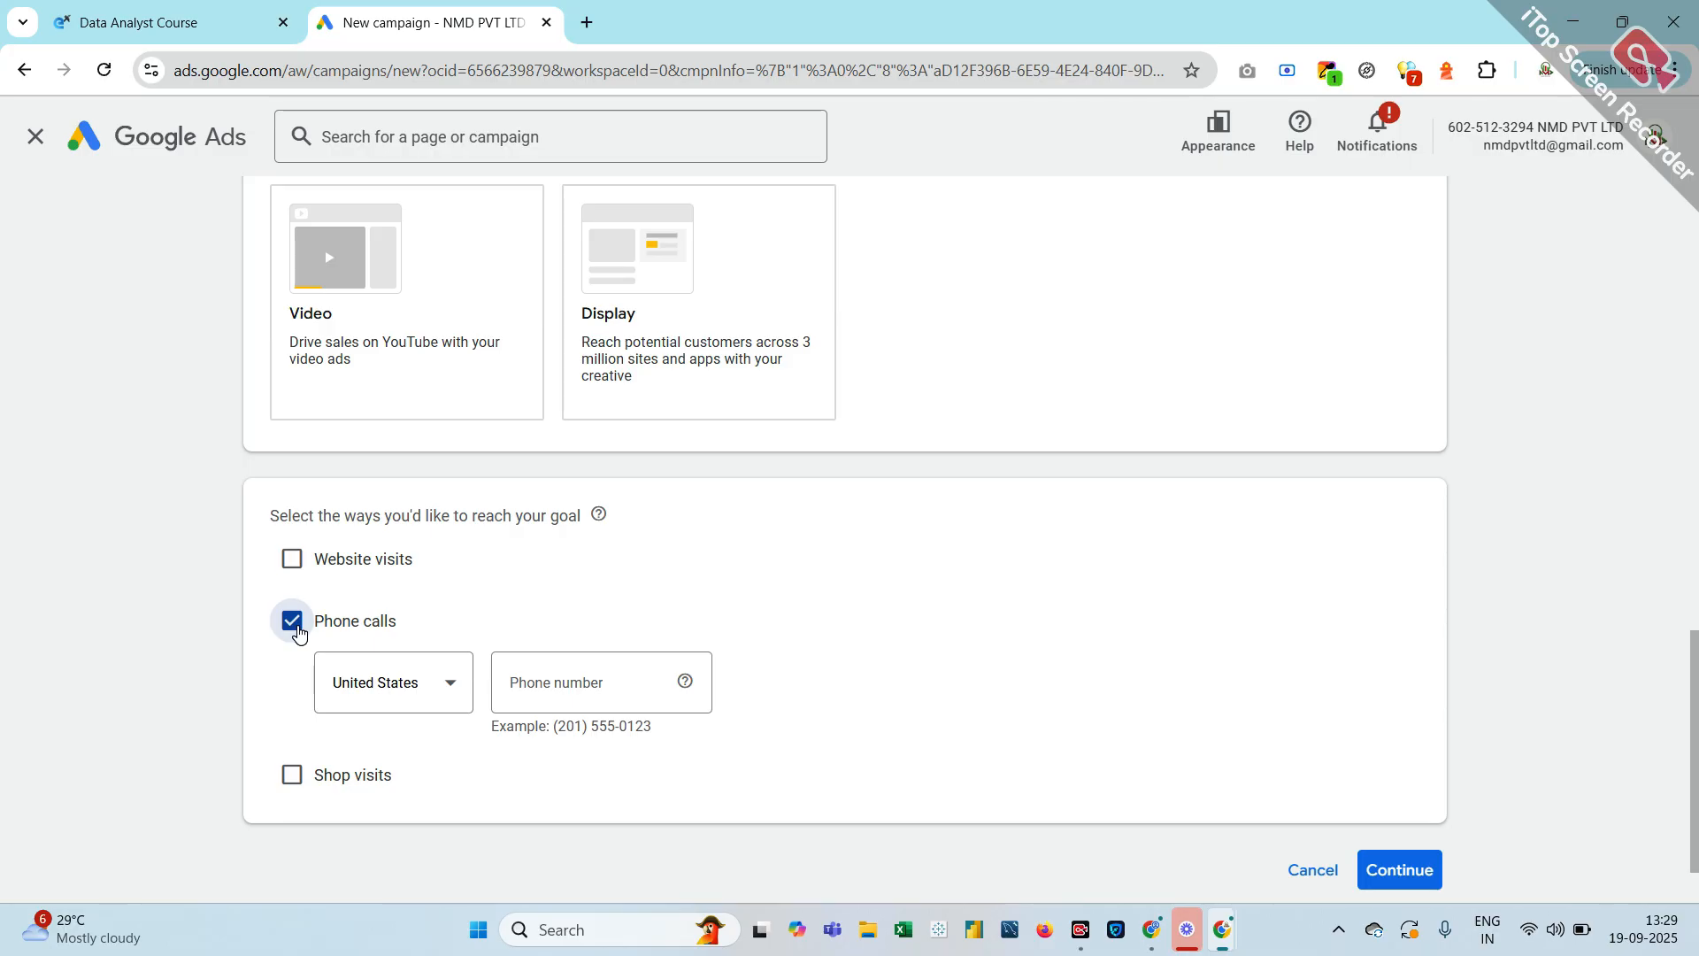
Choose India from the country list for the call phone number
click(446, 705)
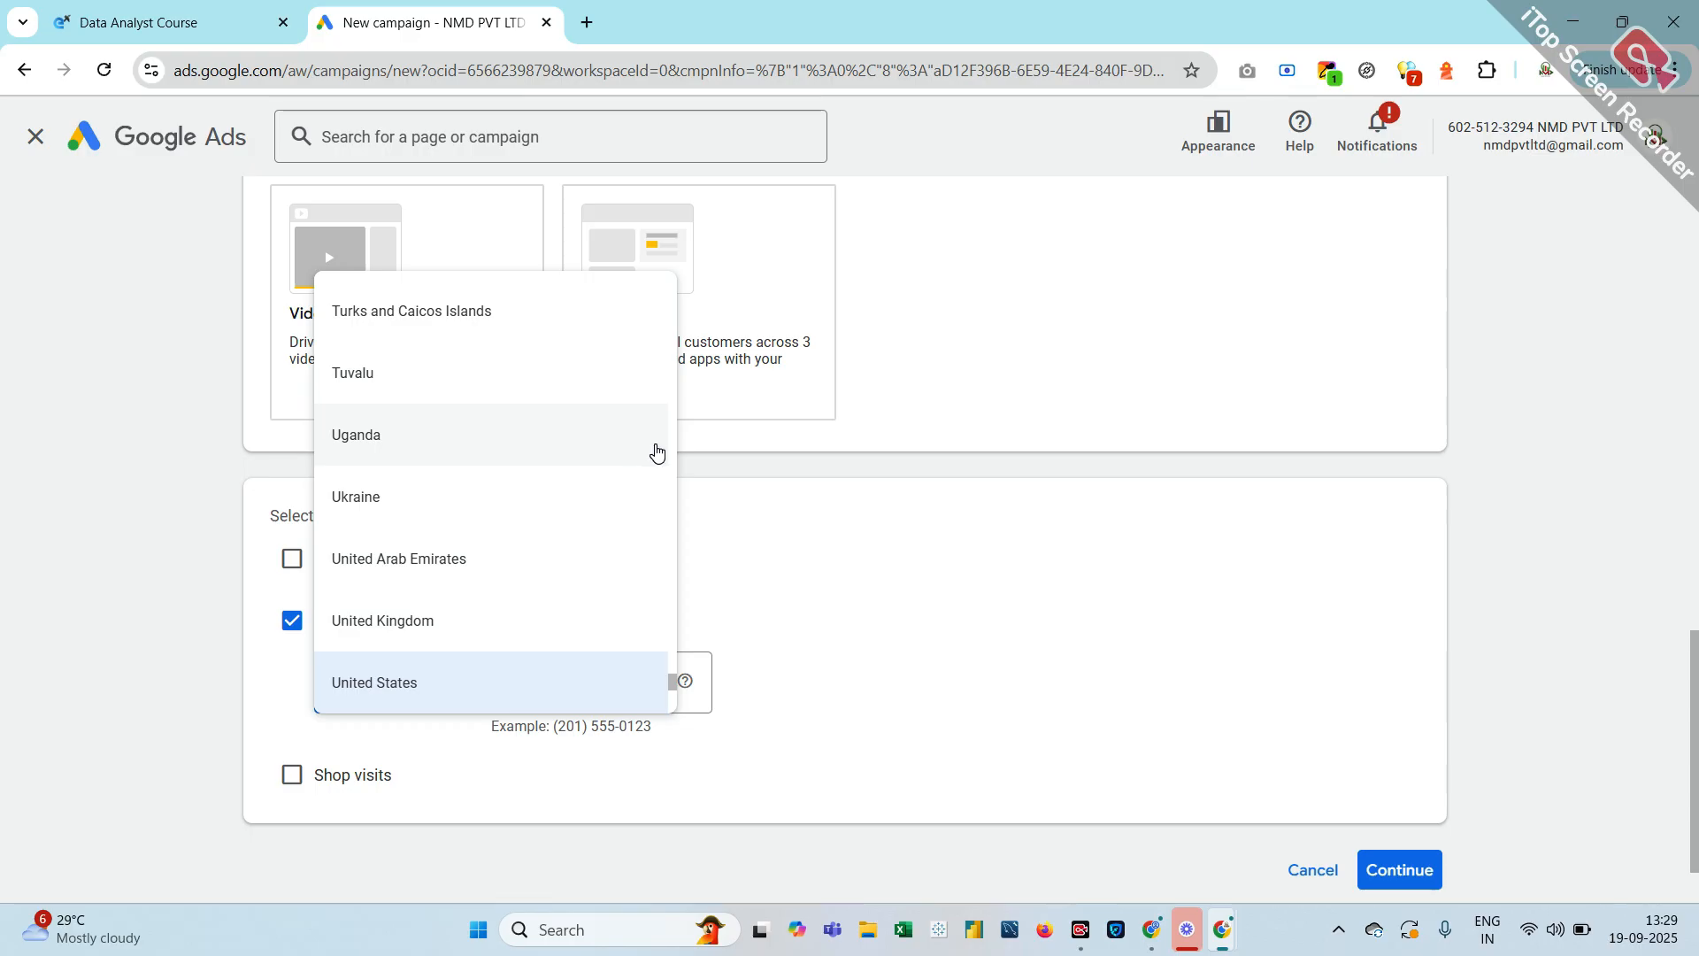
scroll(657, 453, up, 10)
scroll(656, 453, up, 20)
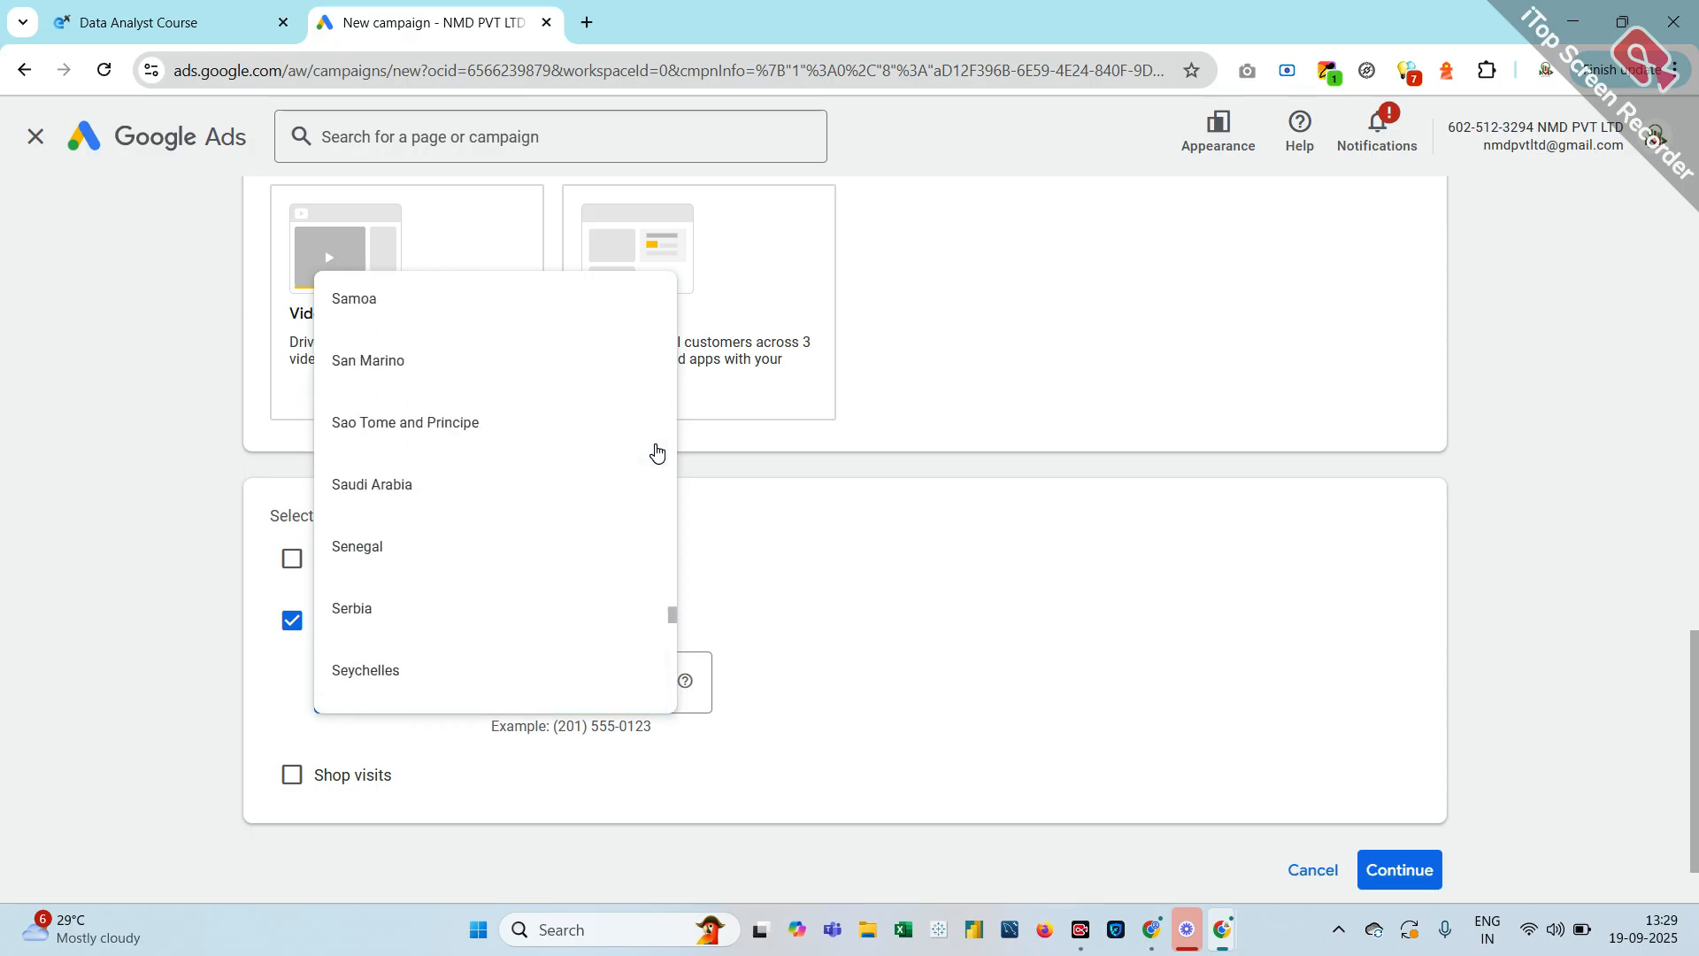
scroll(657, 453, up, 20)
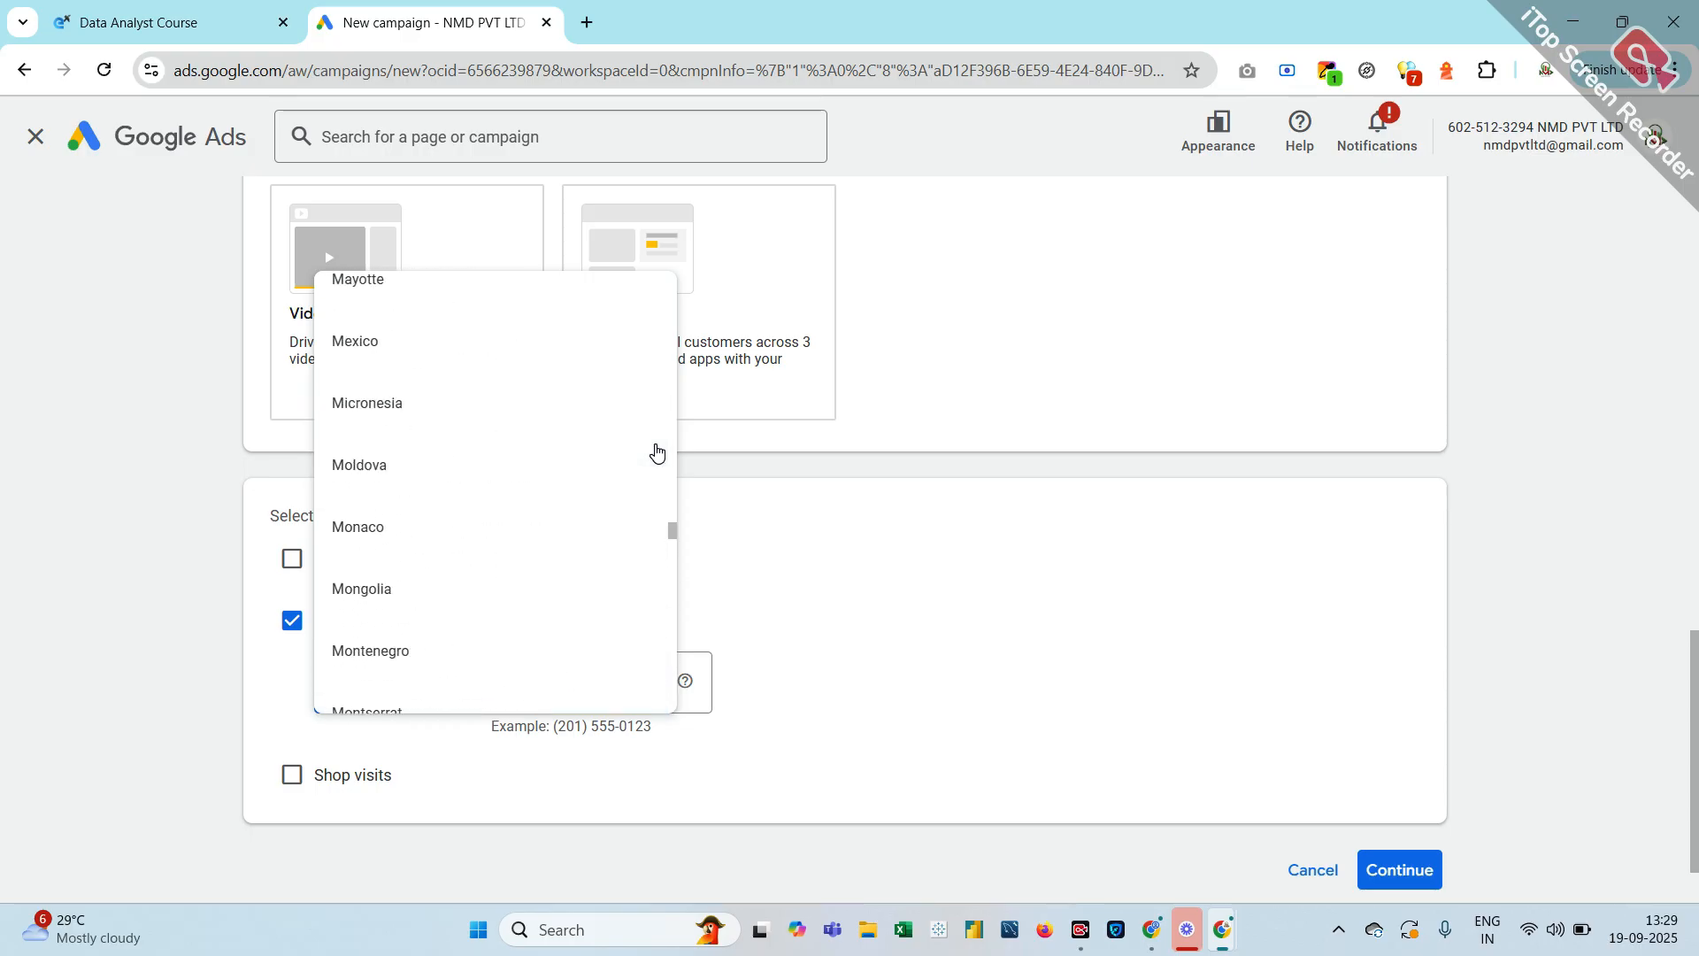
scroll(657, 453, up, 3)
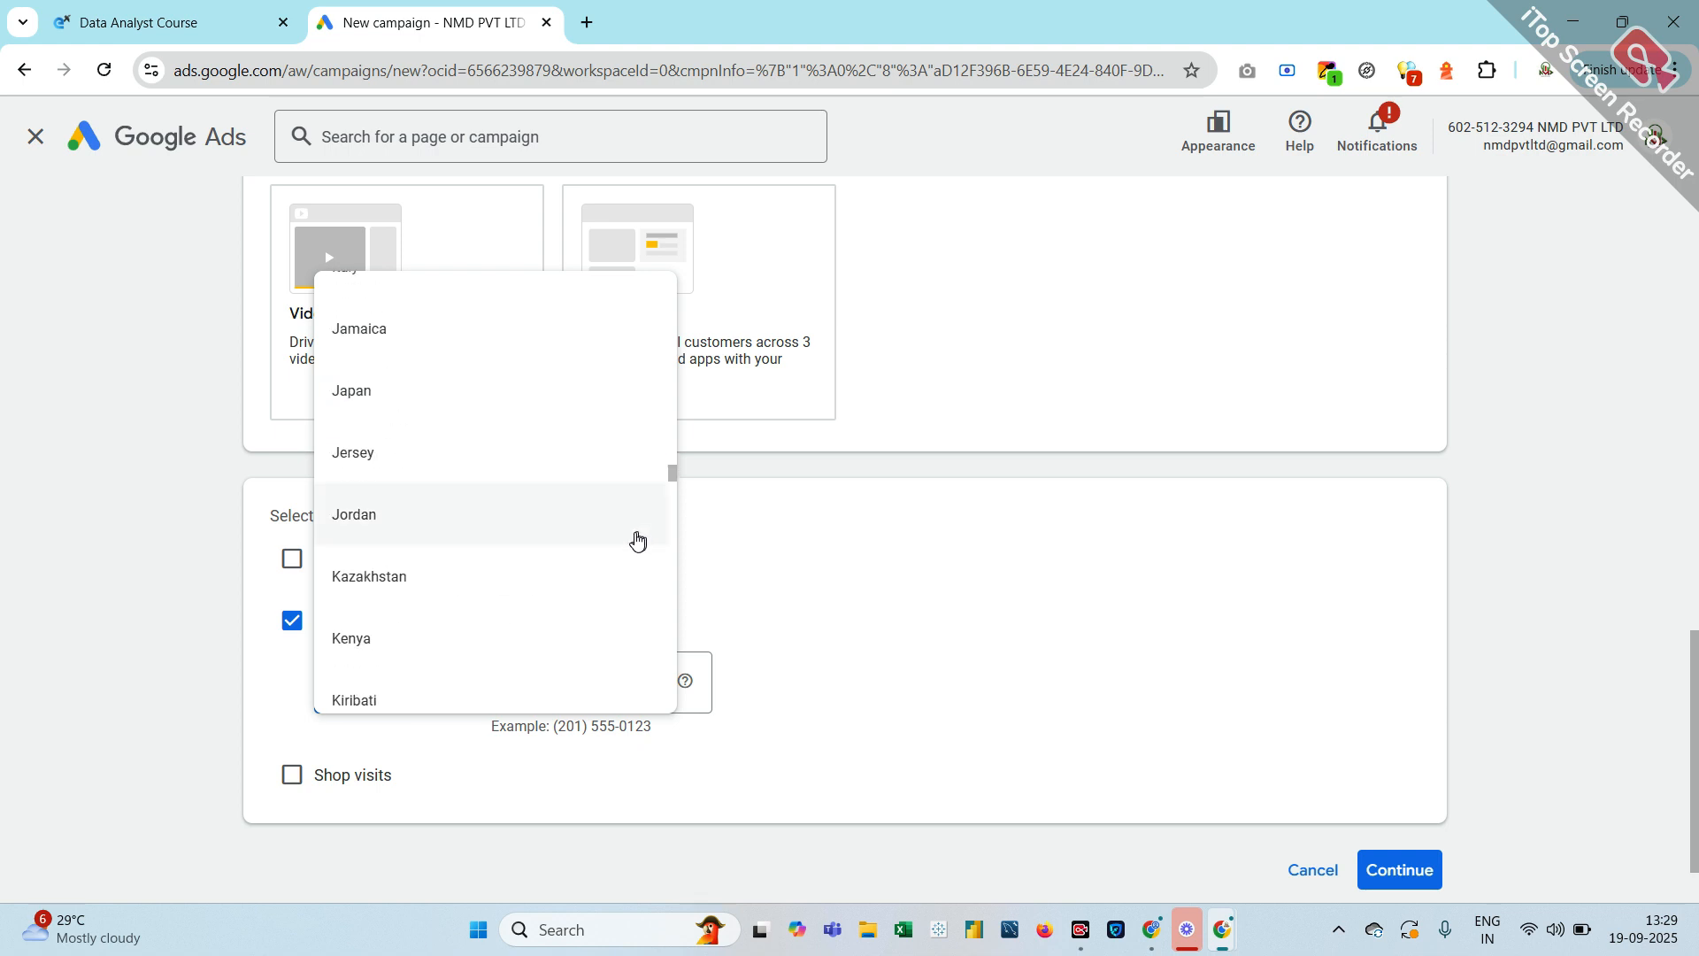
scroll(610, 501, up, 15)
scroll(614, 506, up, 7)
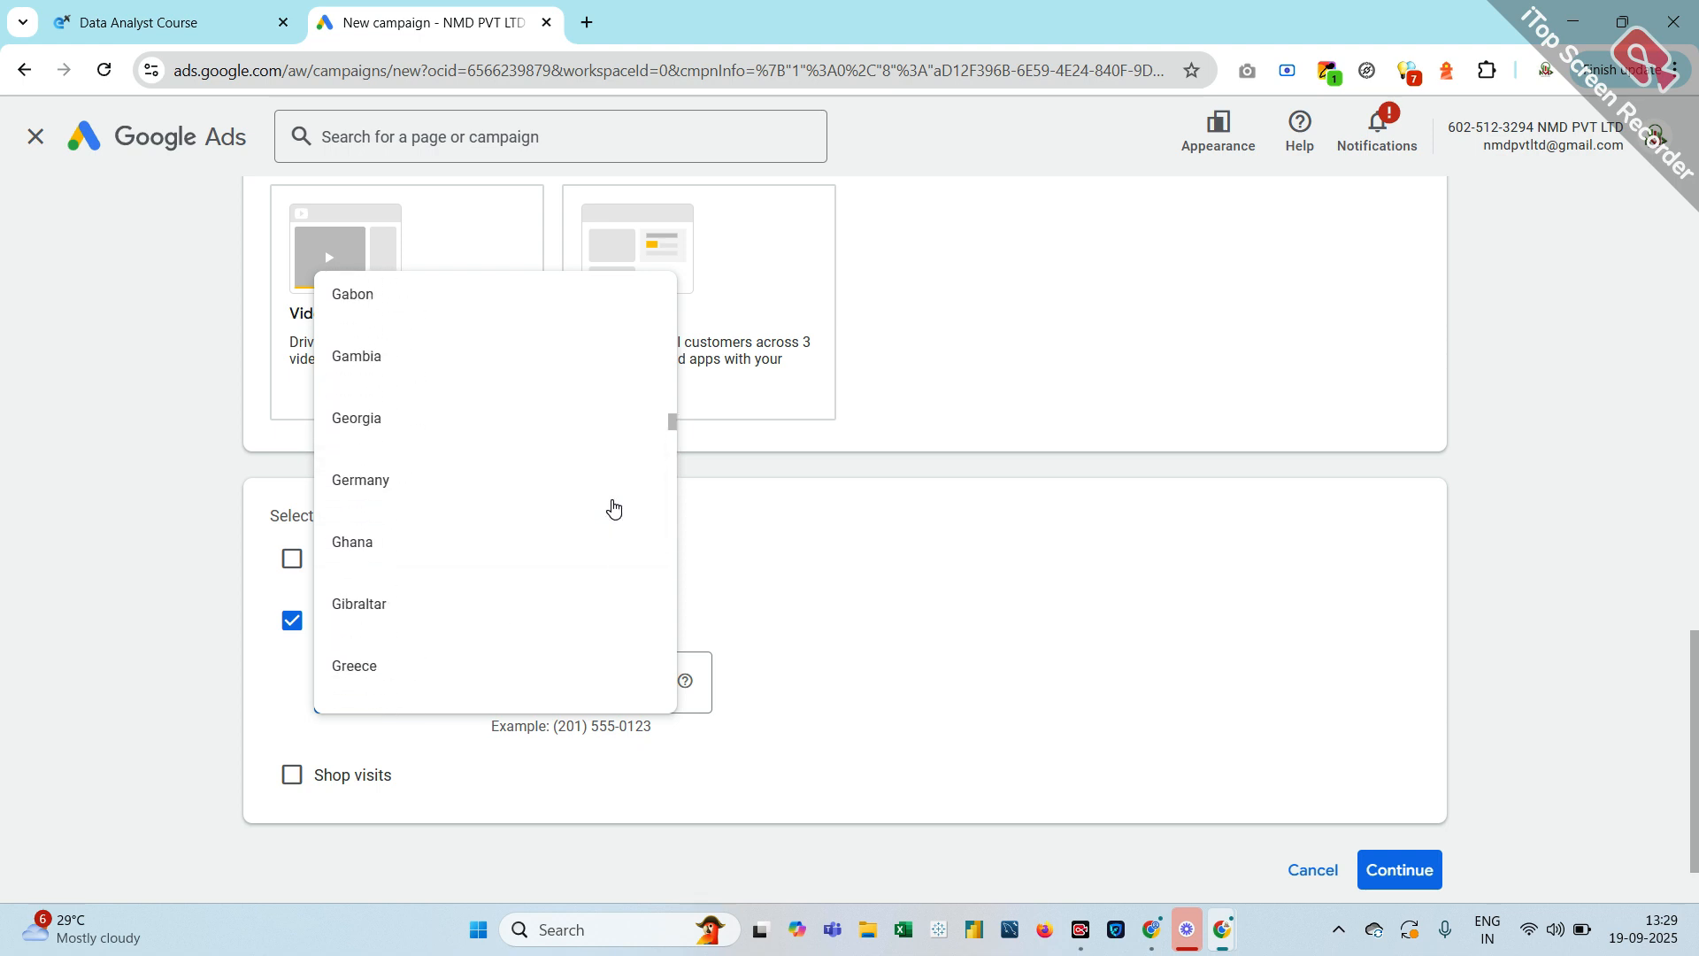
scroll(614, 506, down, 10)
scroll(614, 506, down, 6)
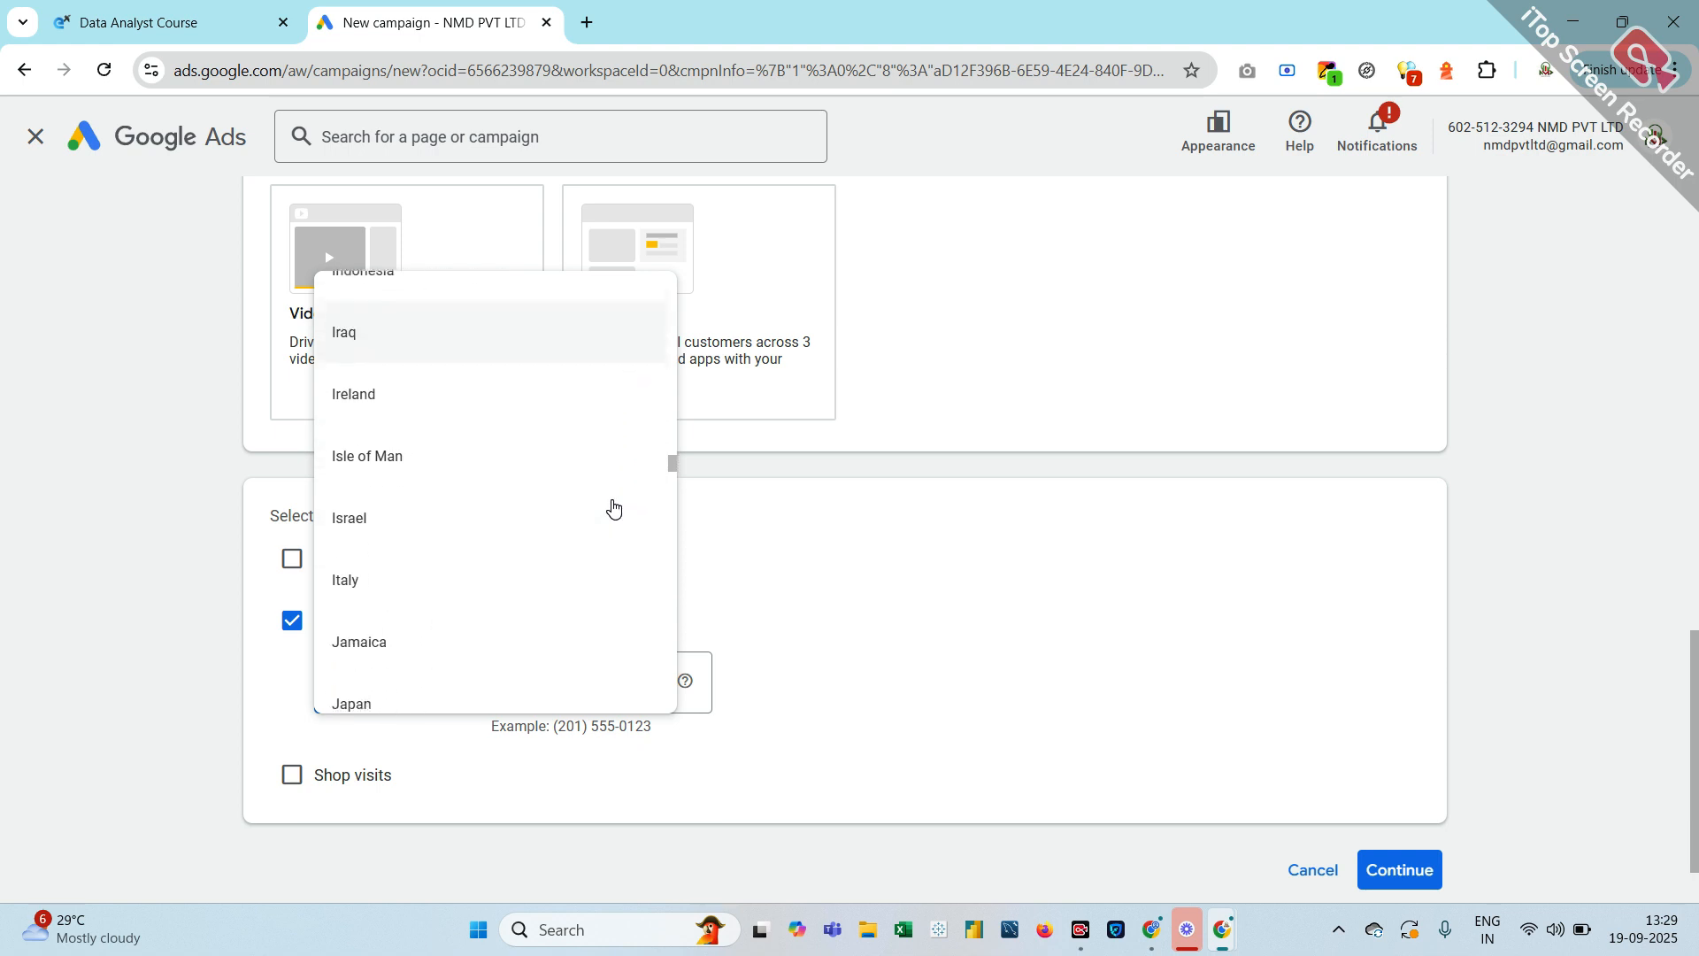
scroll(428, 585, down, 5)
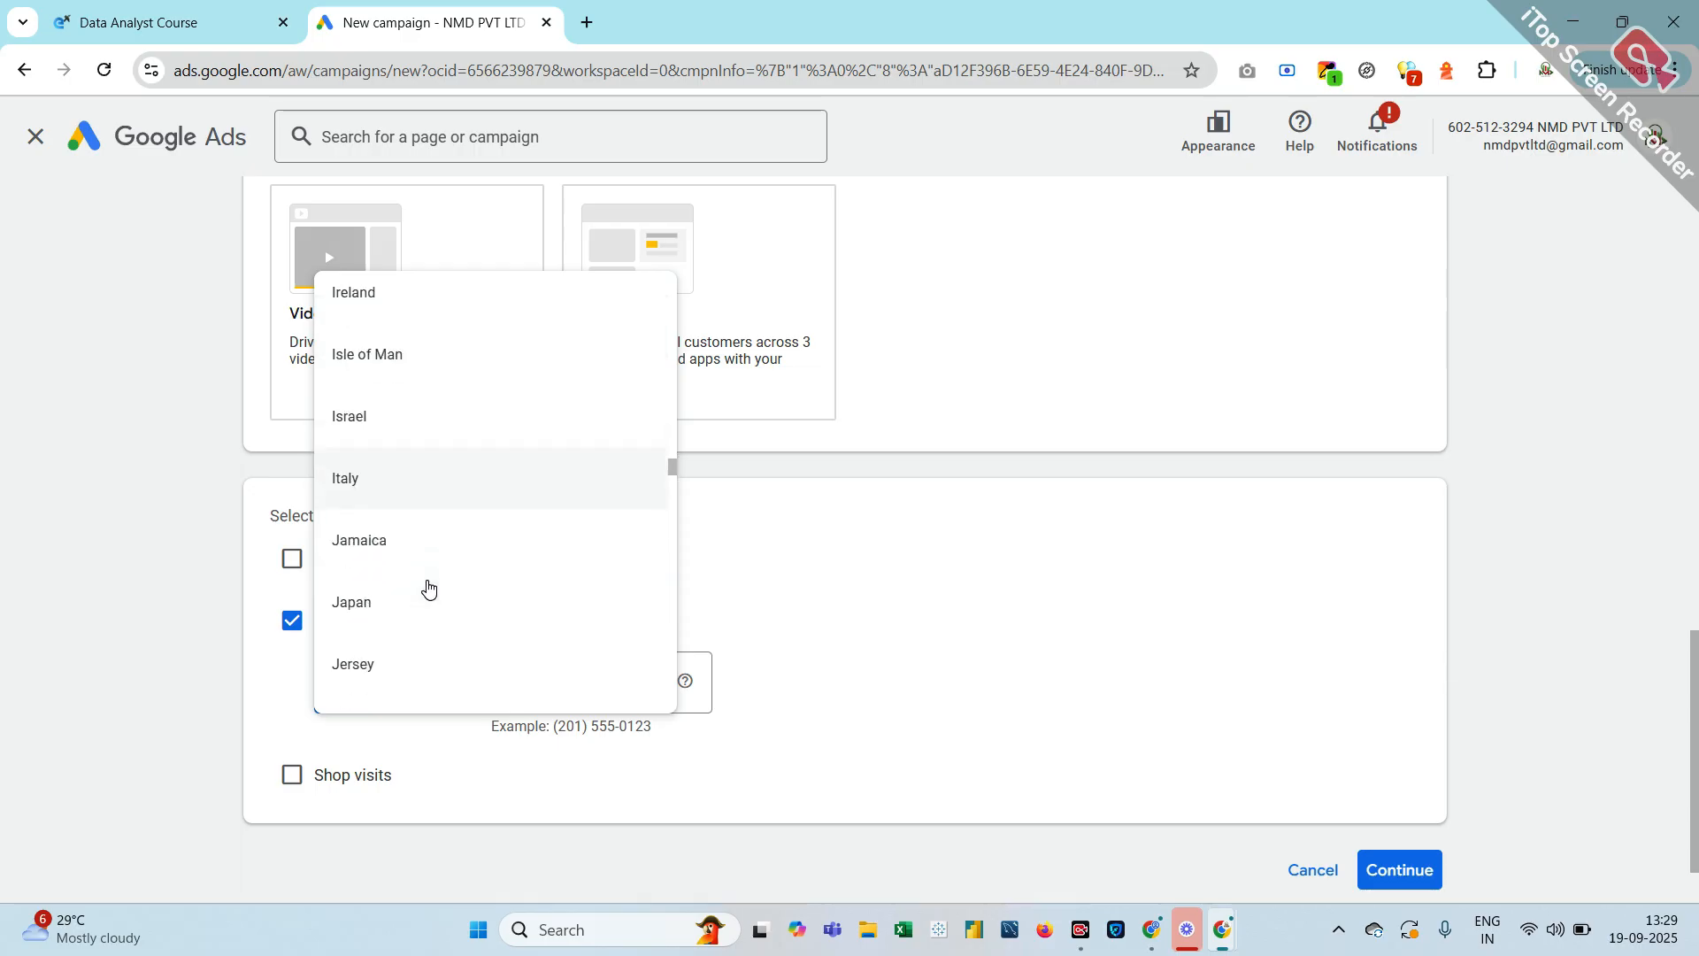
scroll(428, 586, down, 5)
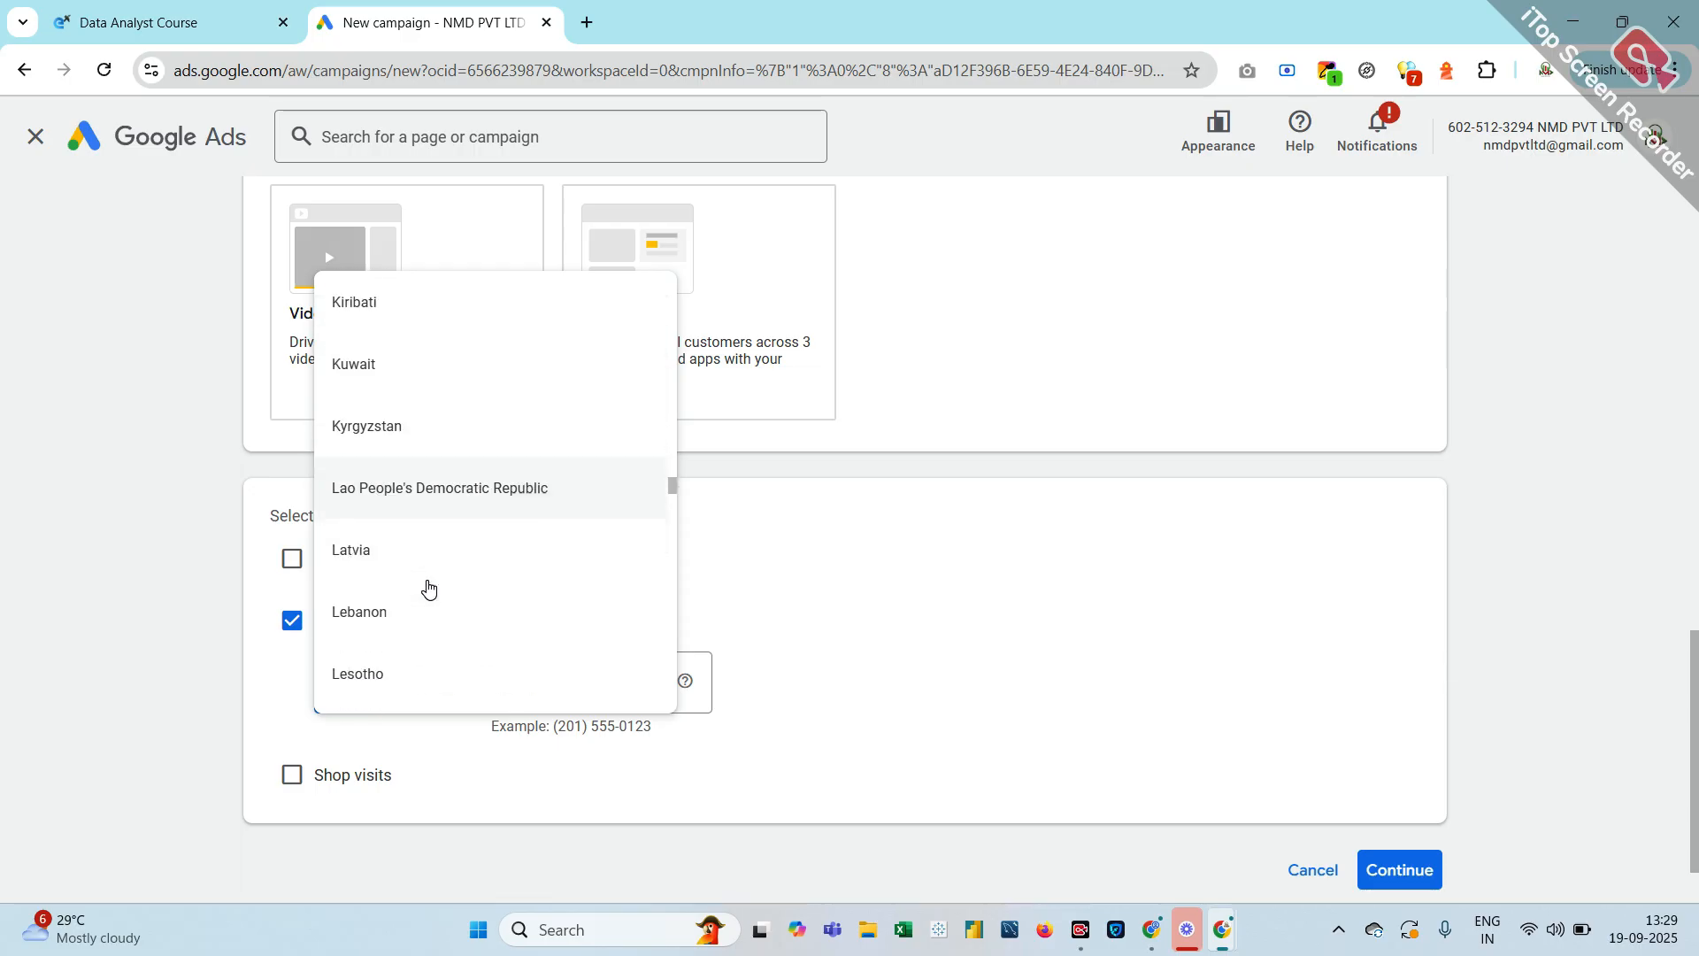
scroll(428, 586, up, 18)
scroll(428, 586, down, 16)
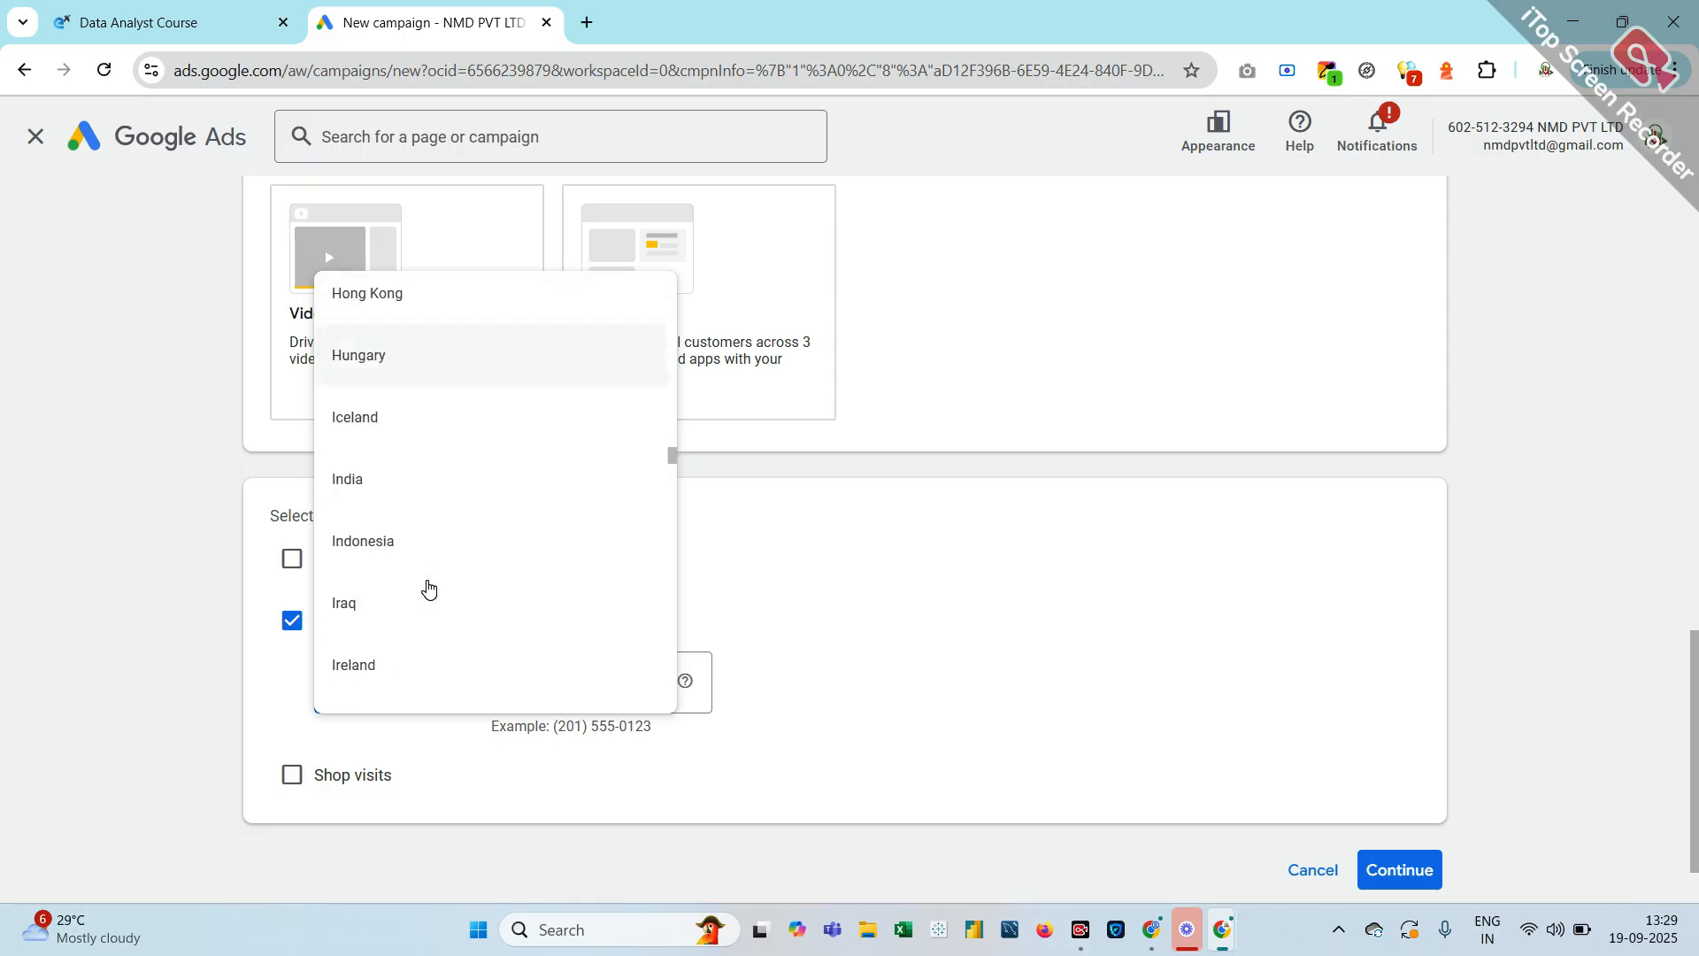
scroll(429, 588, up, 1)
scroll(428, 586, up, 8)
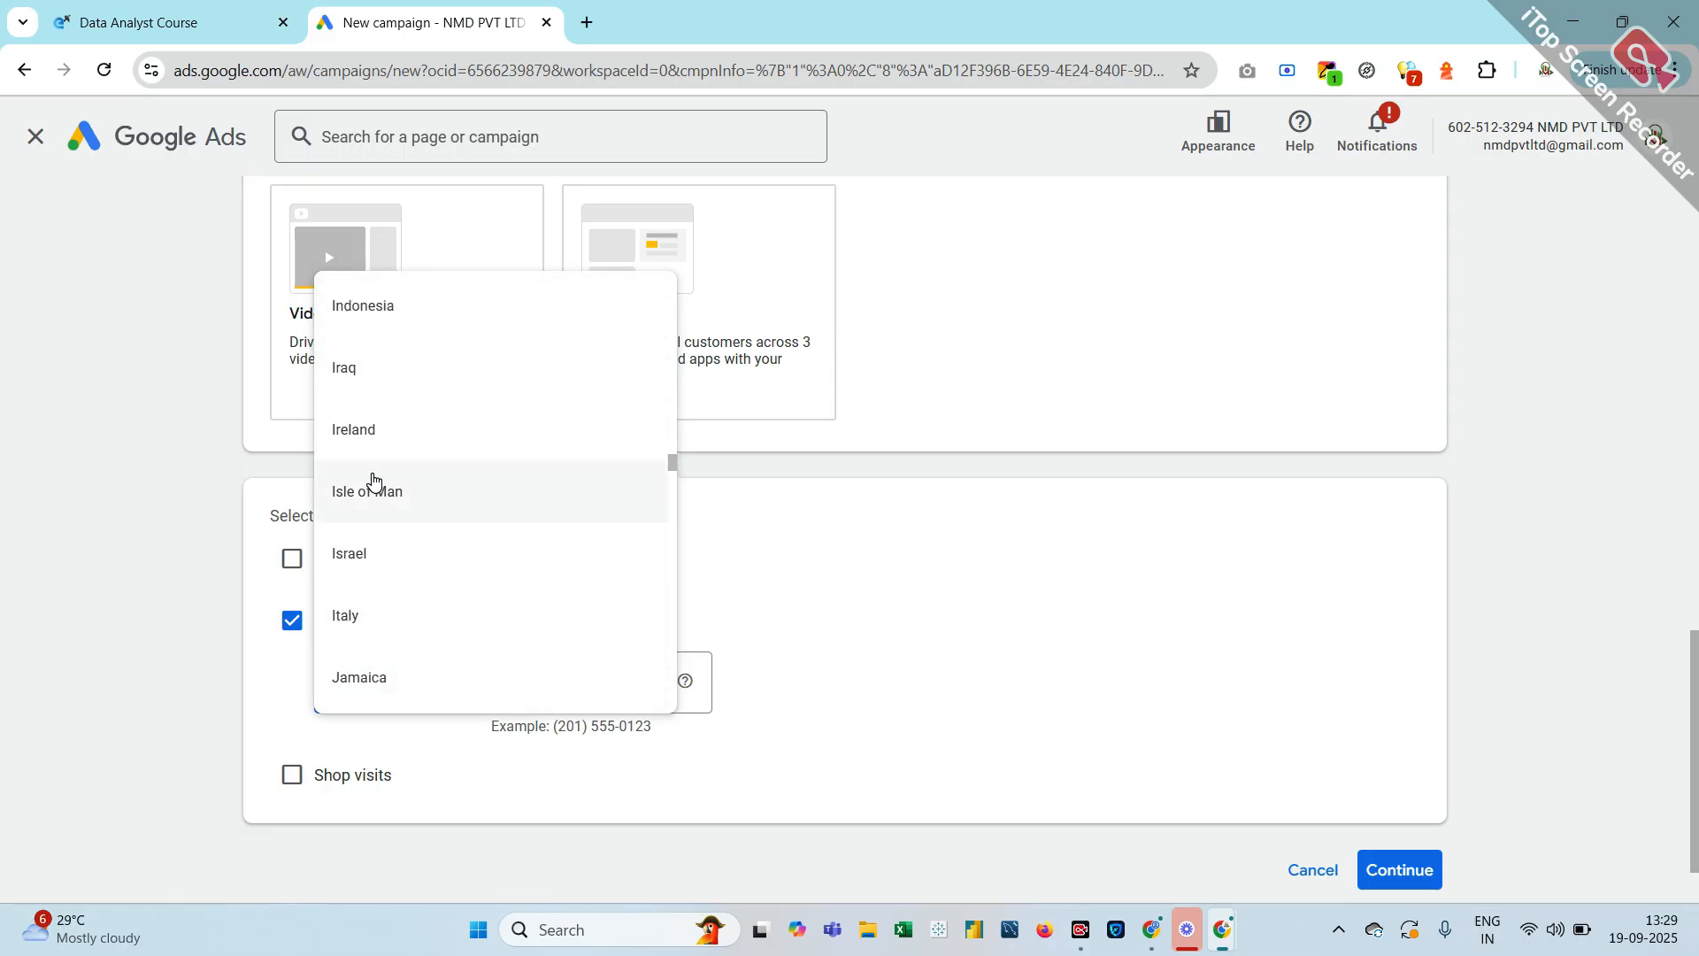
scroll(372, 482, up, 2)
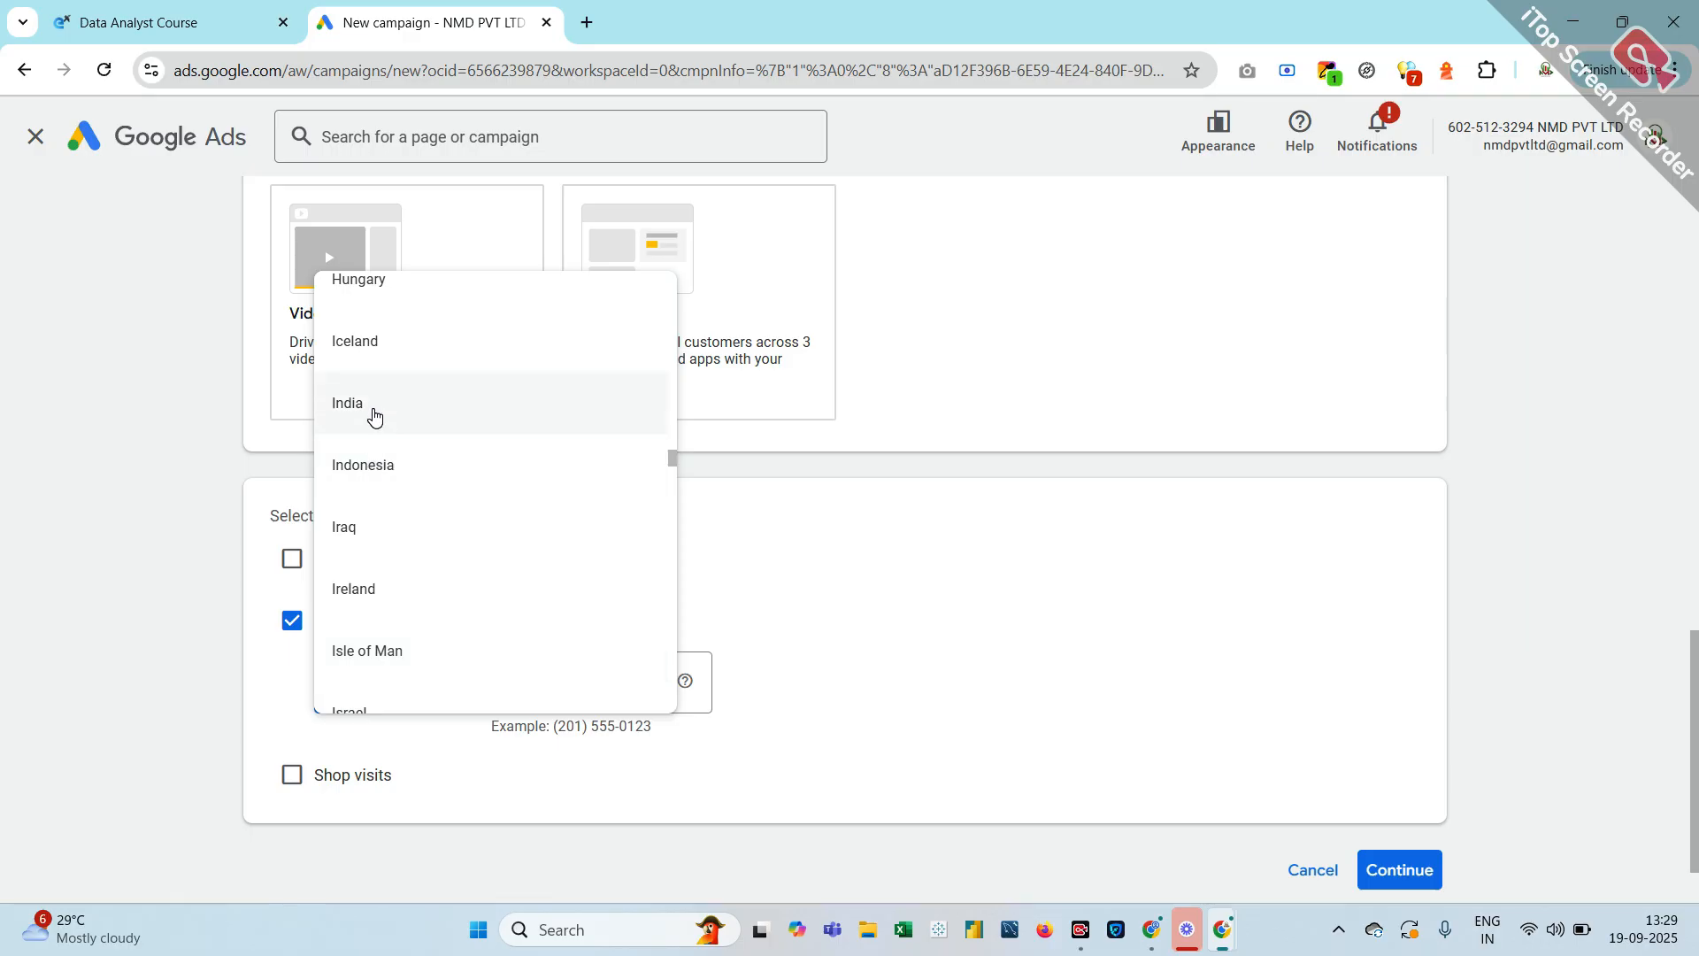
click(372, 411)
Enter the business phone number, continue, and select the Campaign name field
click(584, 683)
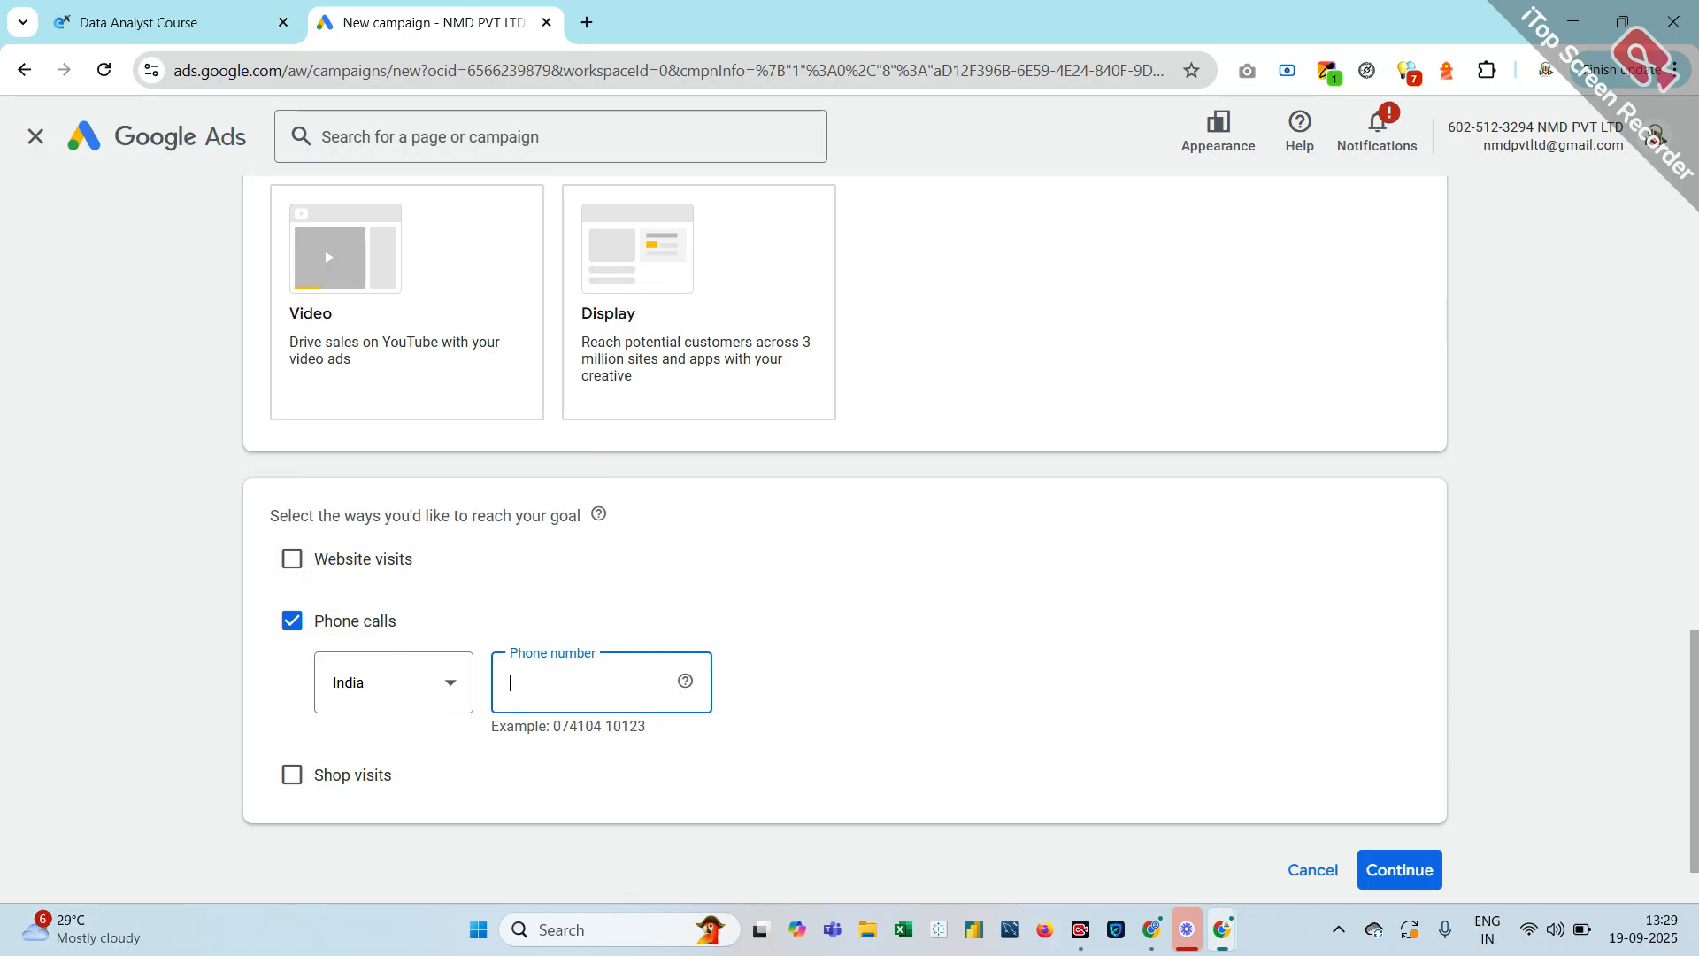
scroll(1235, 689, down, 2)
click(1402, 784)
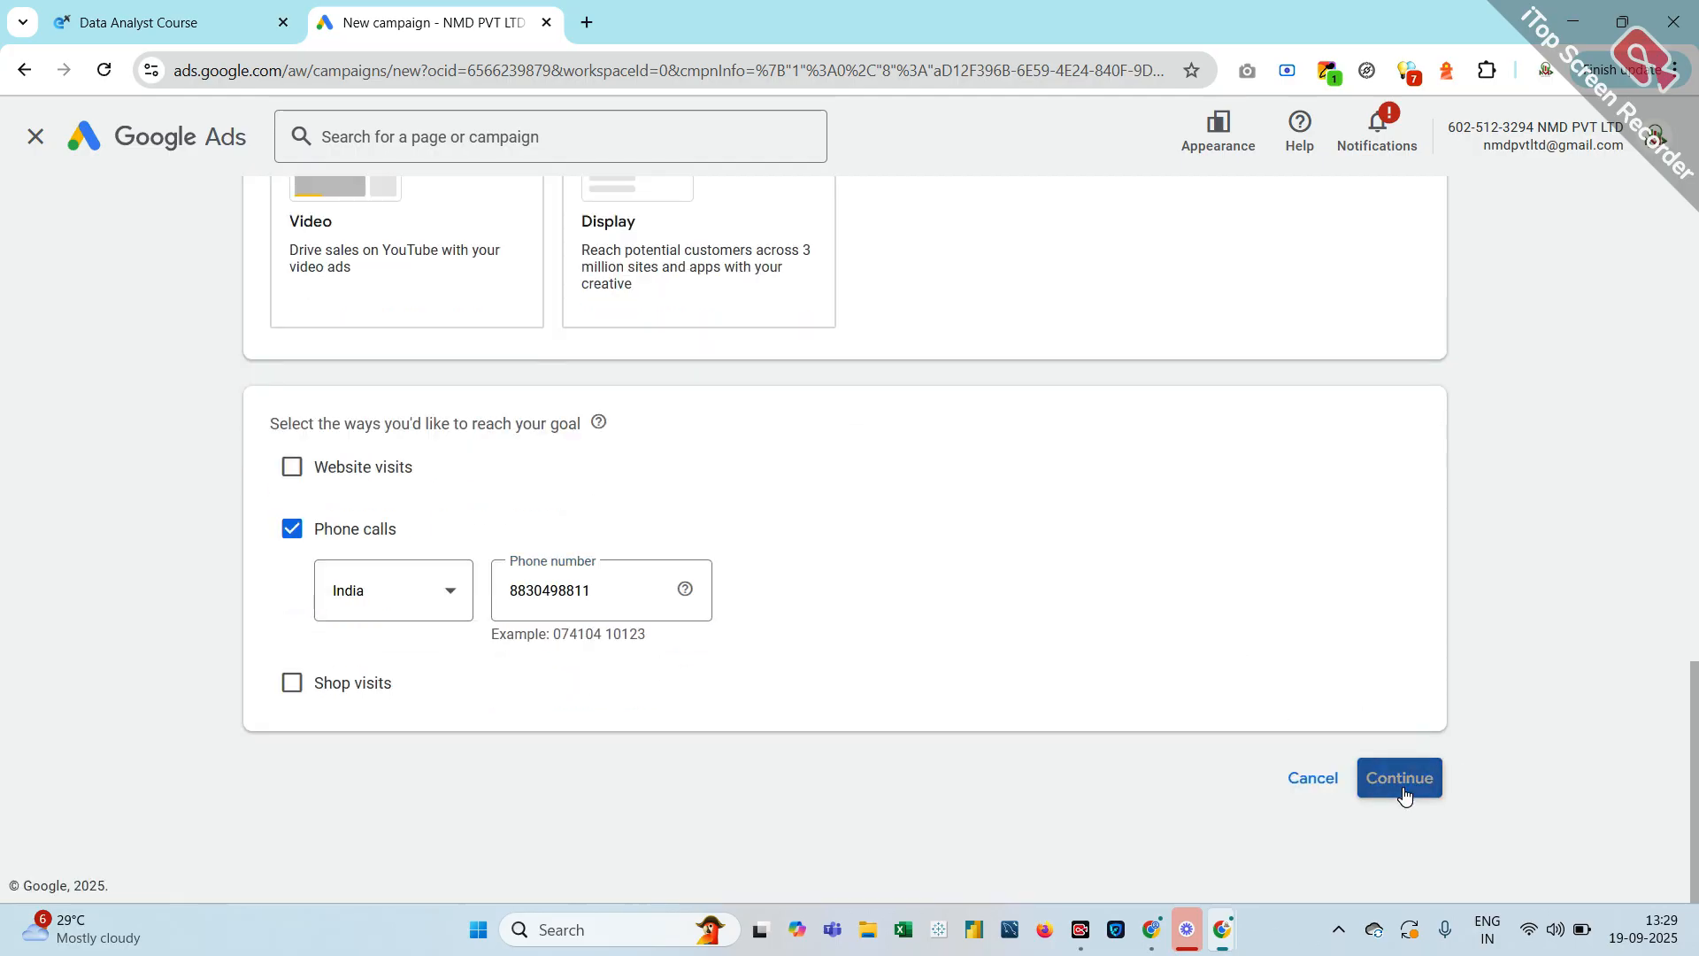
scroll(789, 697, down, 3)
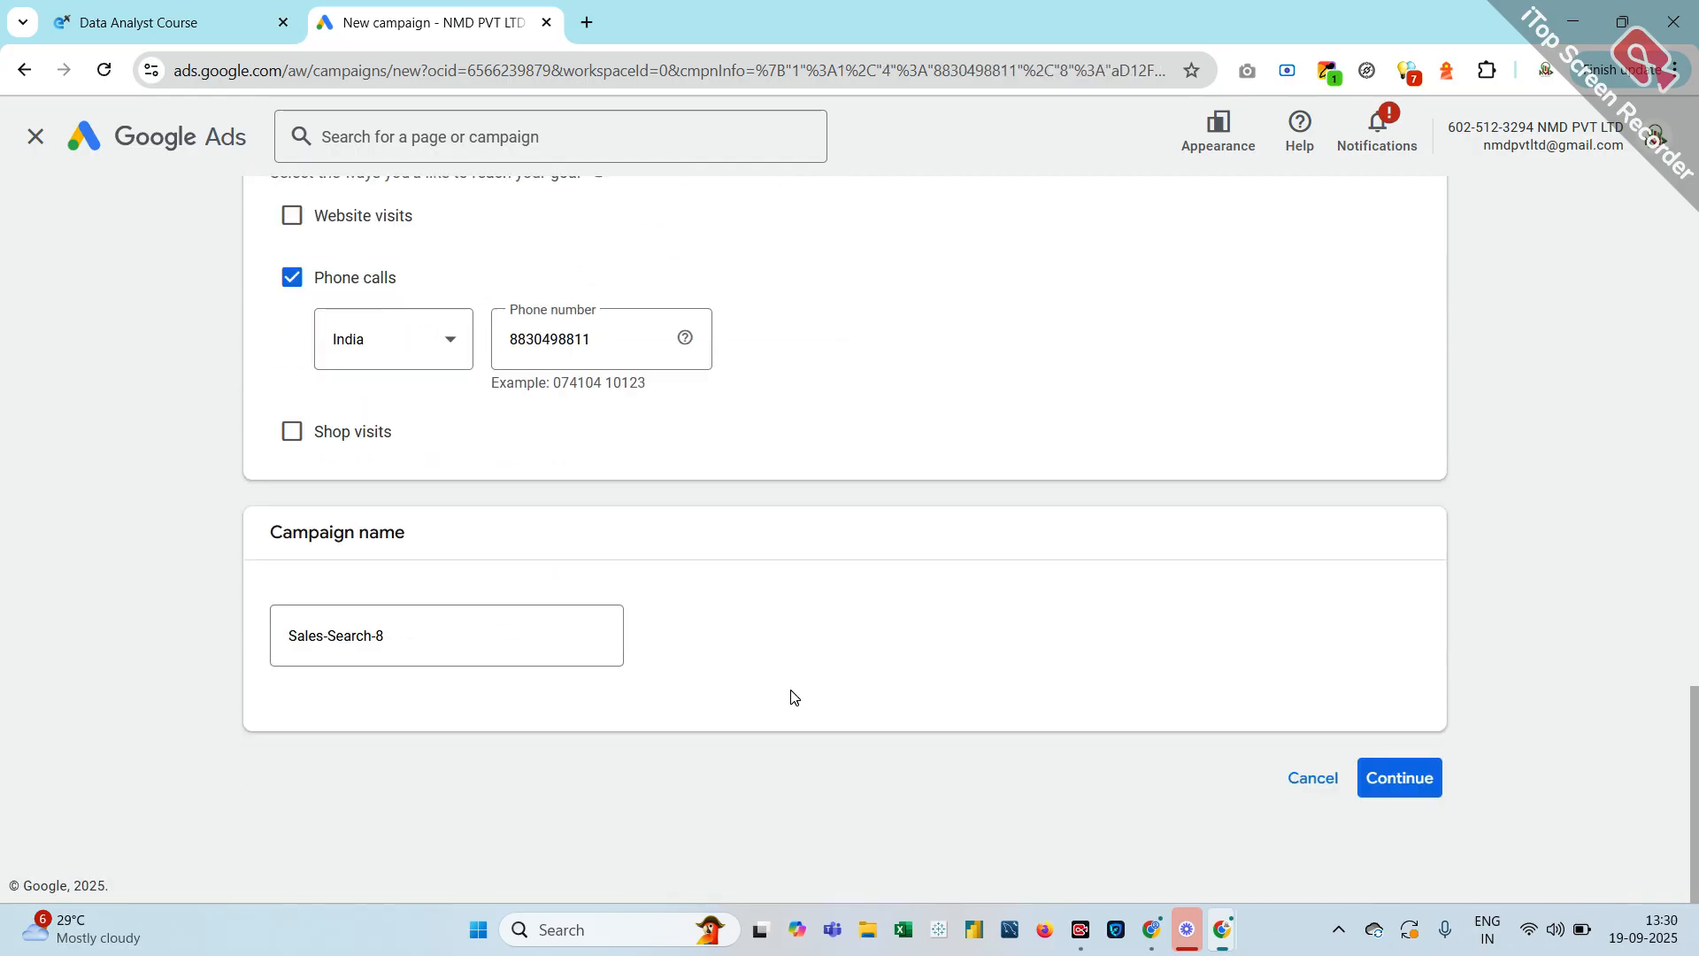
click(389, 634)
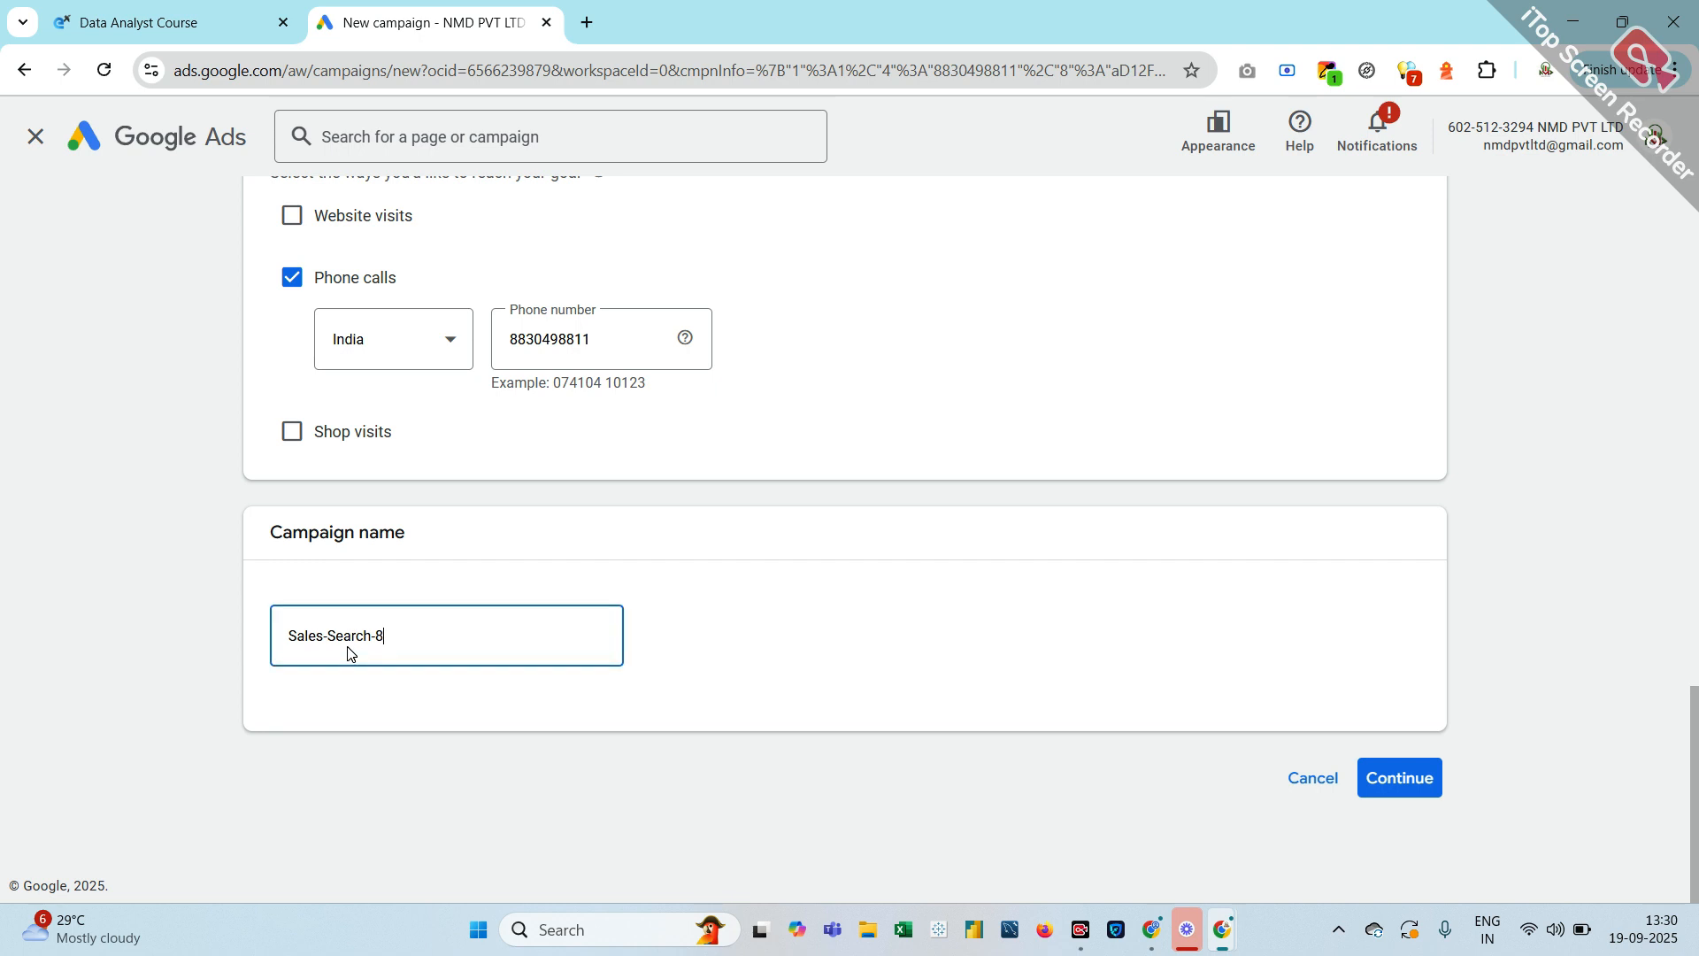
Replace Sales-Search-8 with 'nmd 19 sep 25' as the campaign name and continue
double_click(379, 636)
triple_click(380, 635)
text(nmd)
text(19)
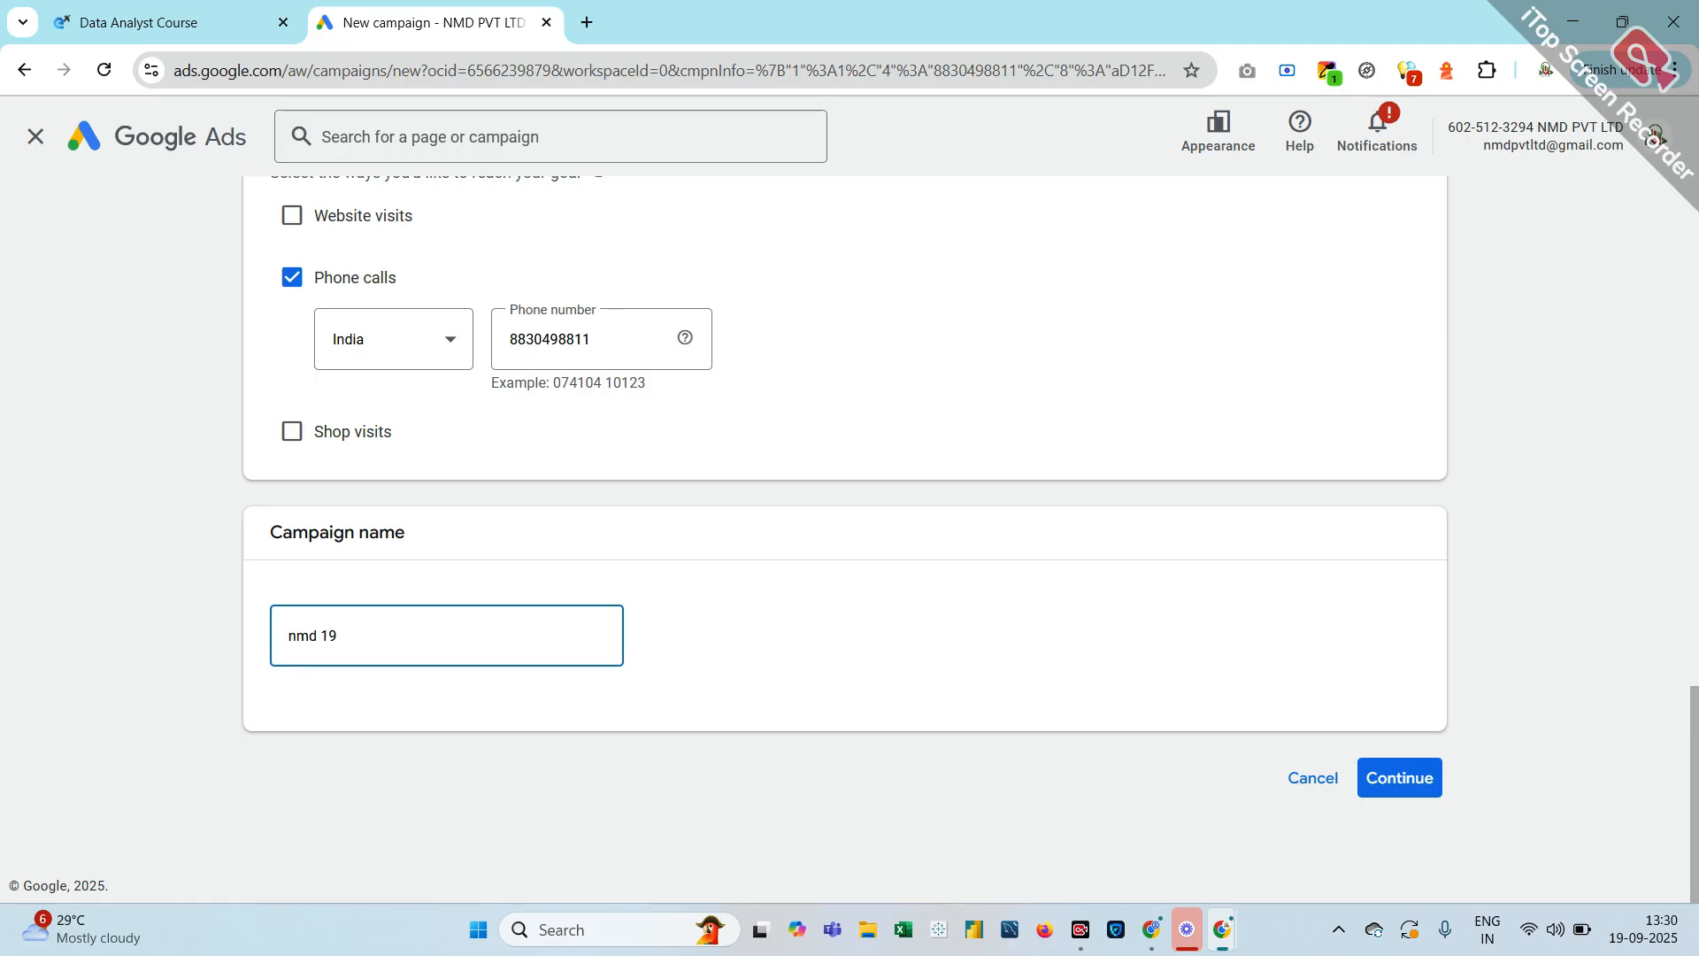
text( sep)
text(25)
click(1431, 798)
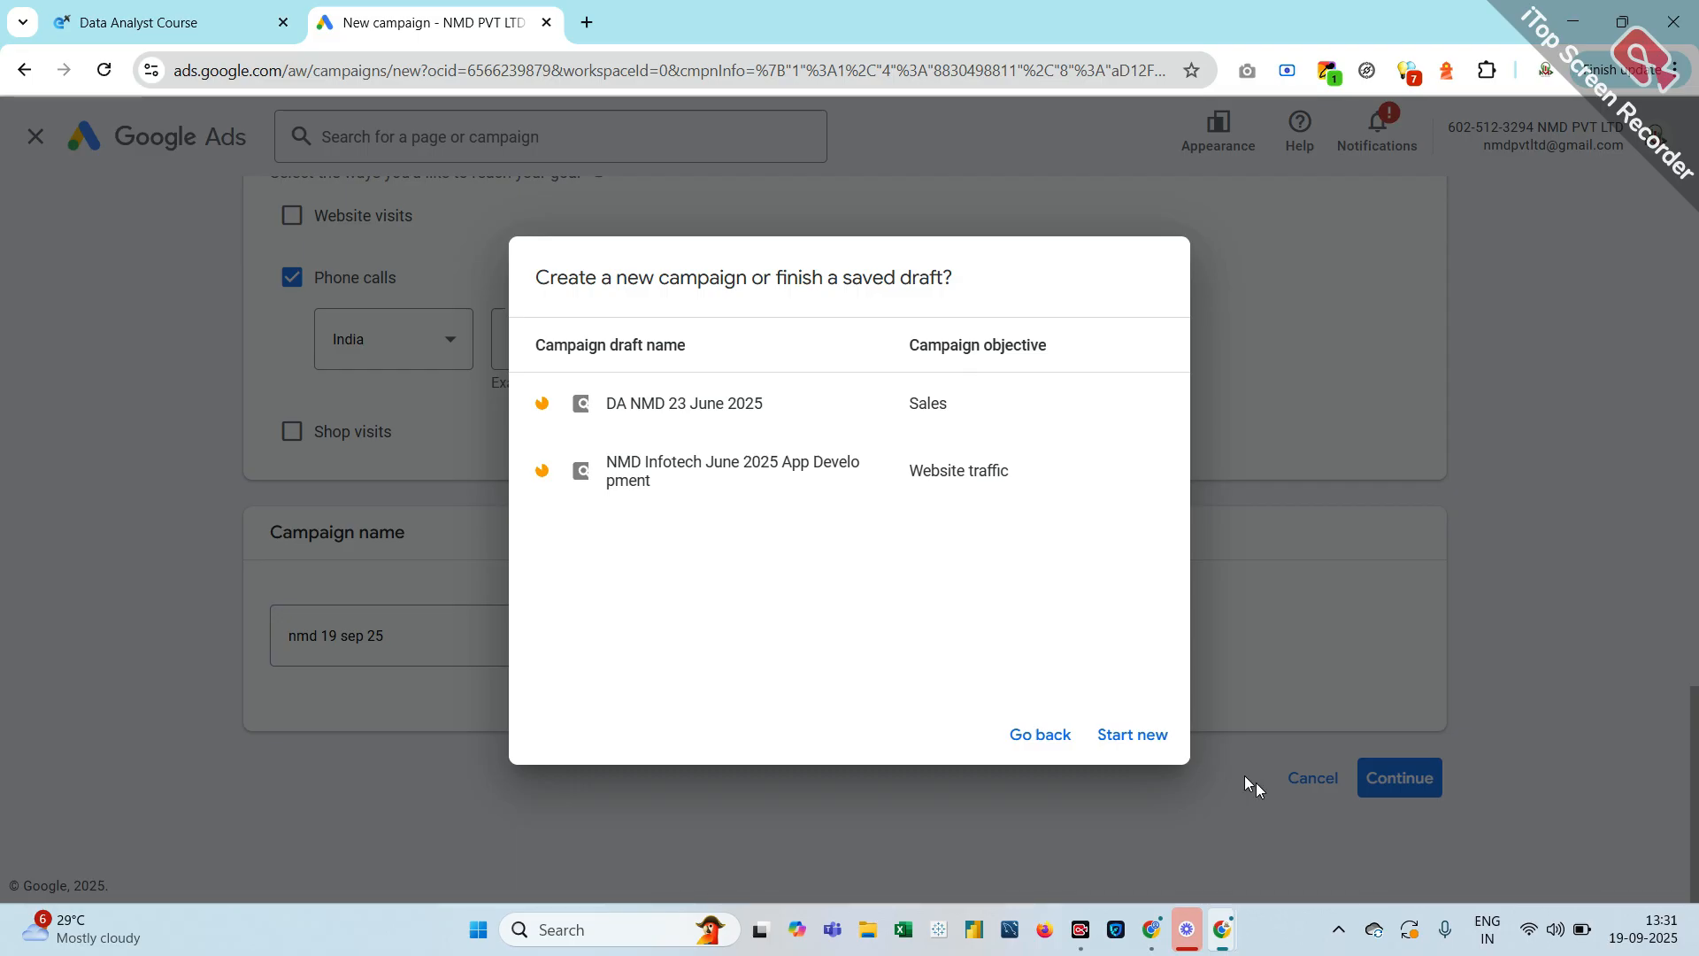
Choose Start new instead of finishing a saved draft
click(1135, 733)
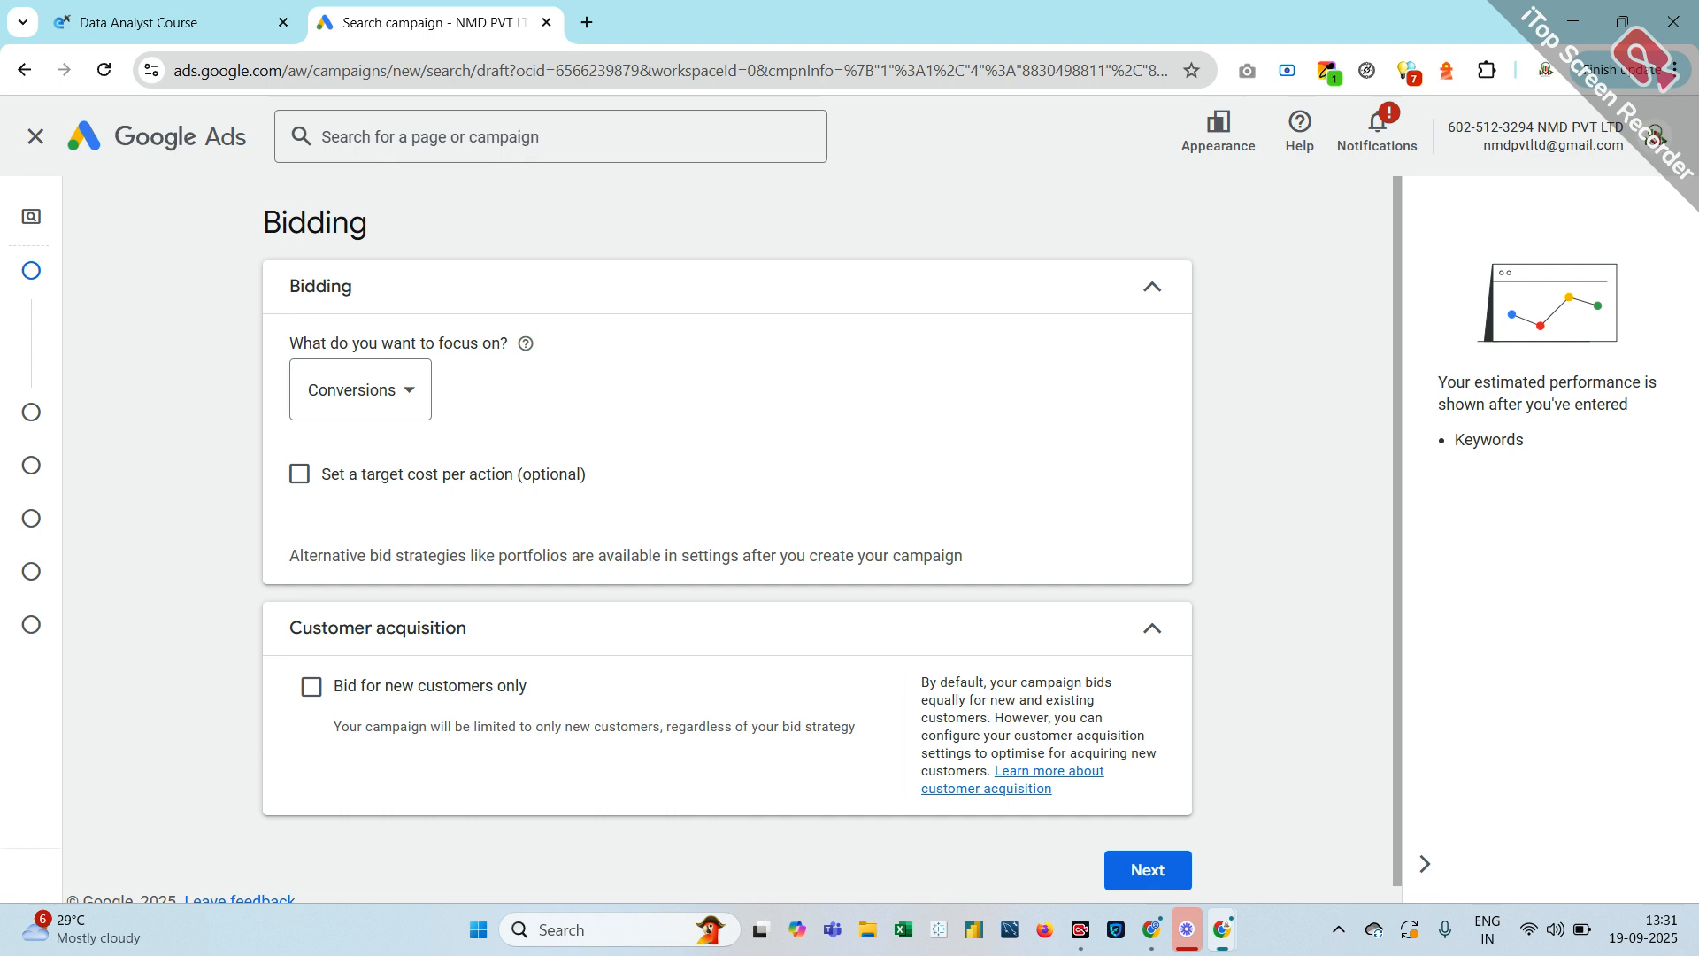
click(410, 390)
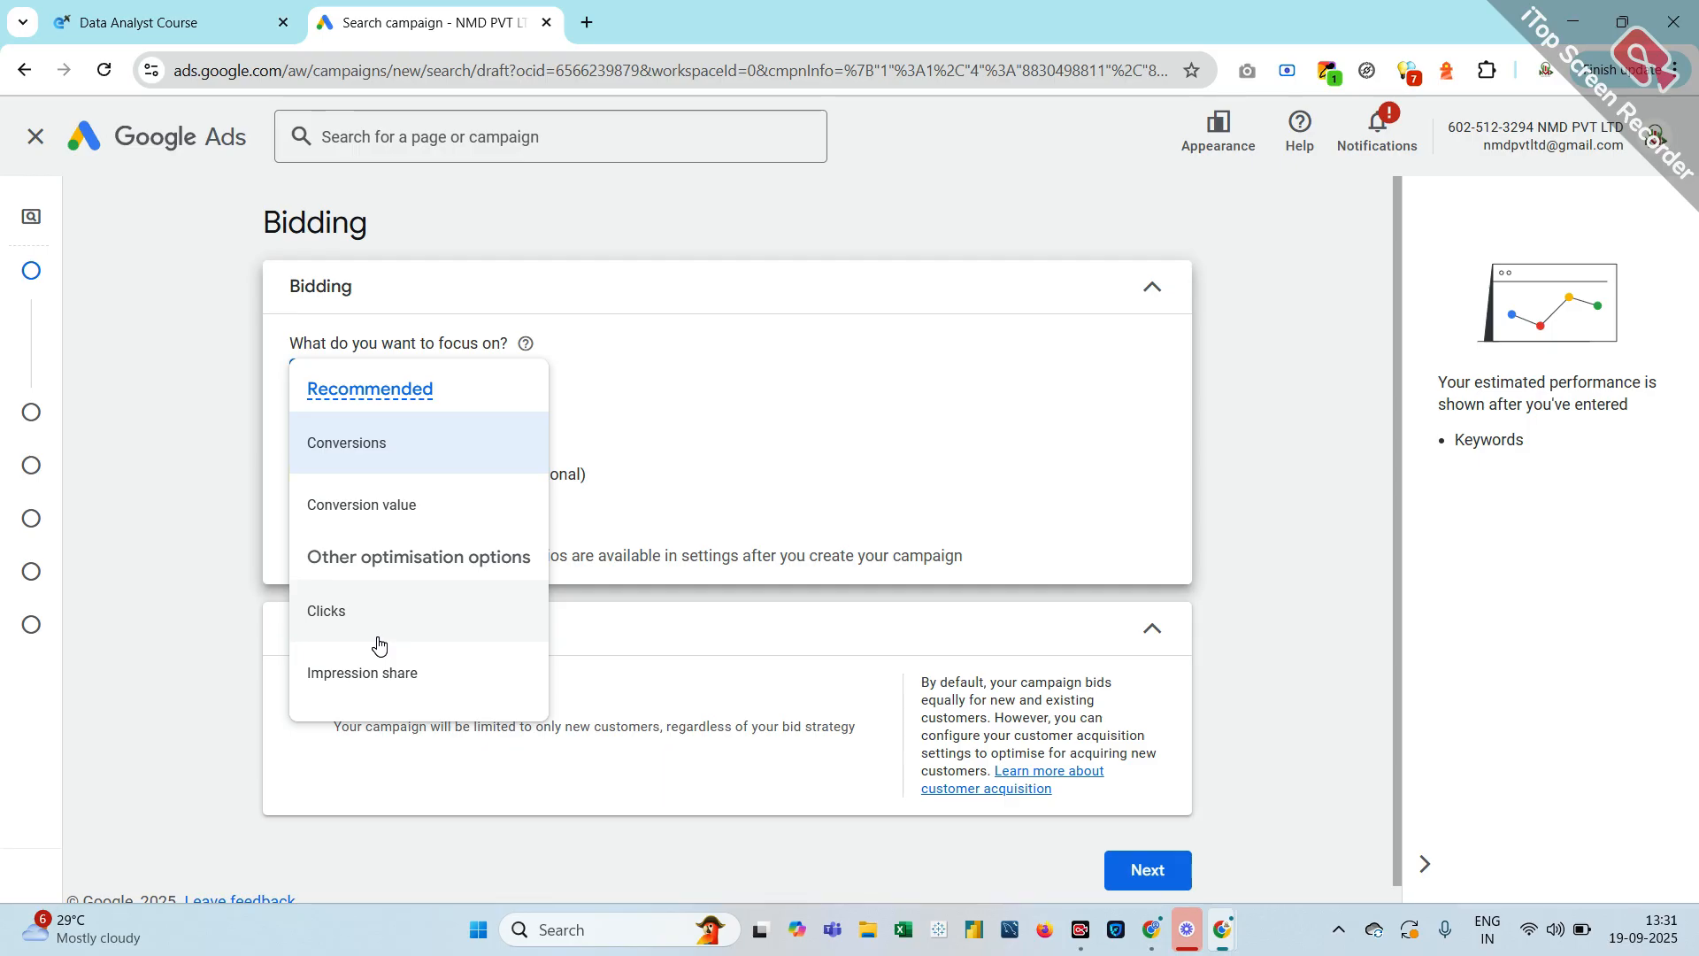
click(397, 460)
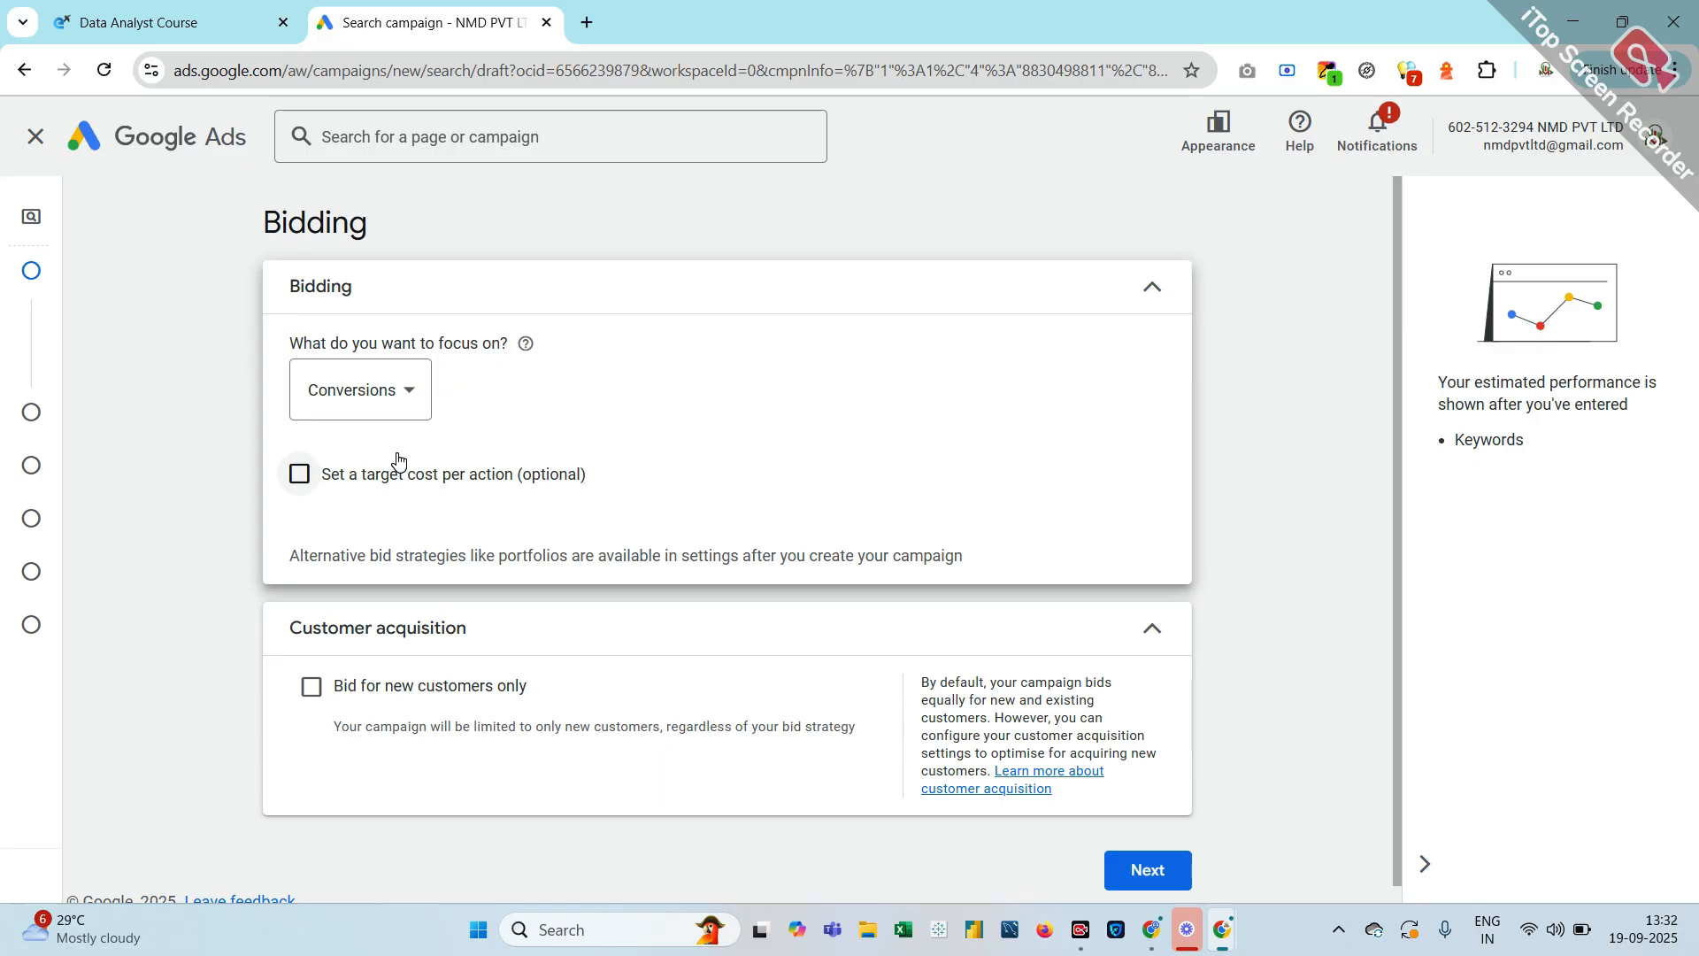
scroll(397, 461, down, 1)
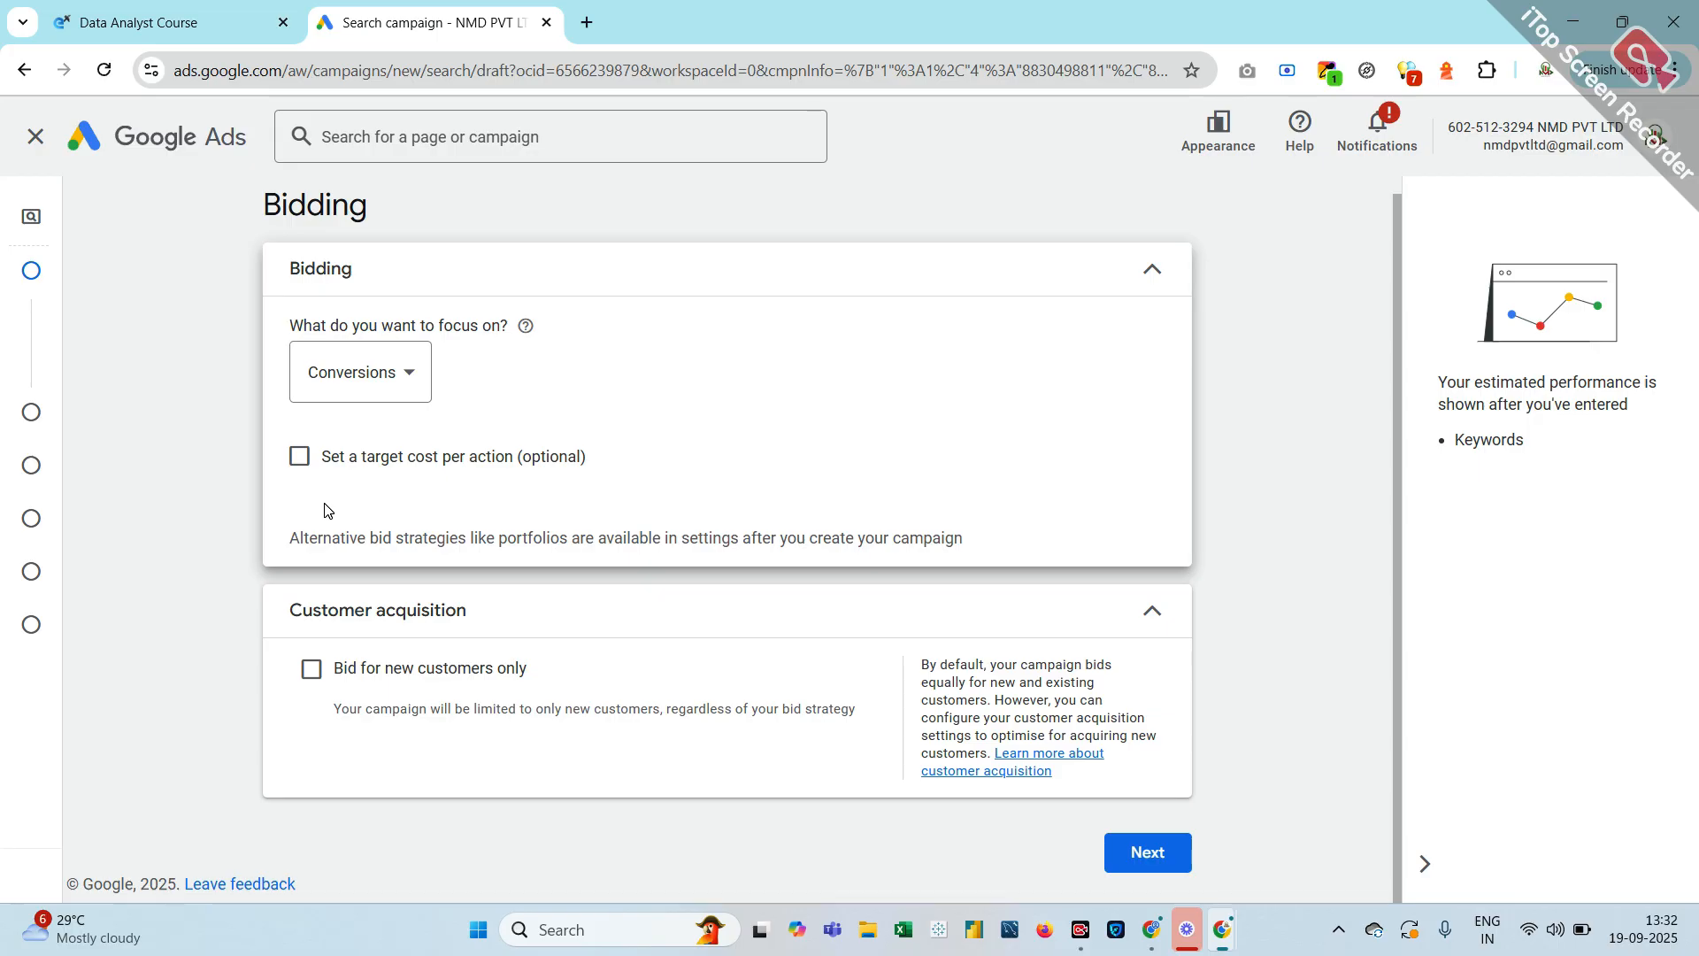
Enable 'Set a target cost per action', trying amounts 4 and 2 but leaving Target CPA empty
click(299, 459)
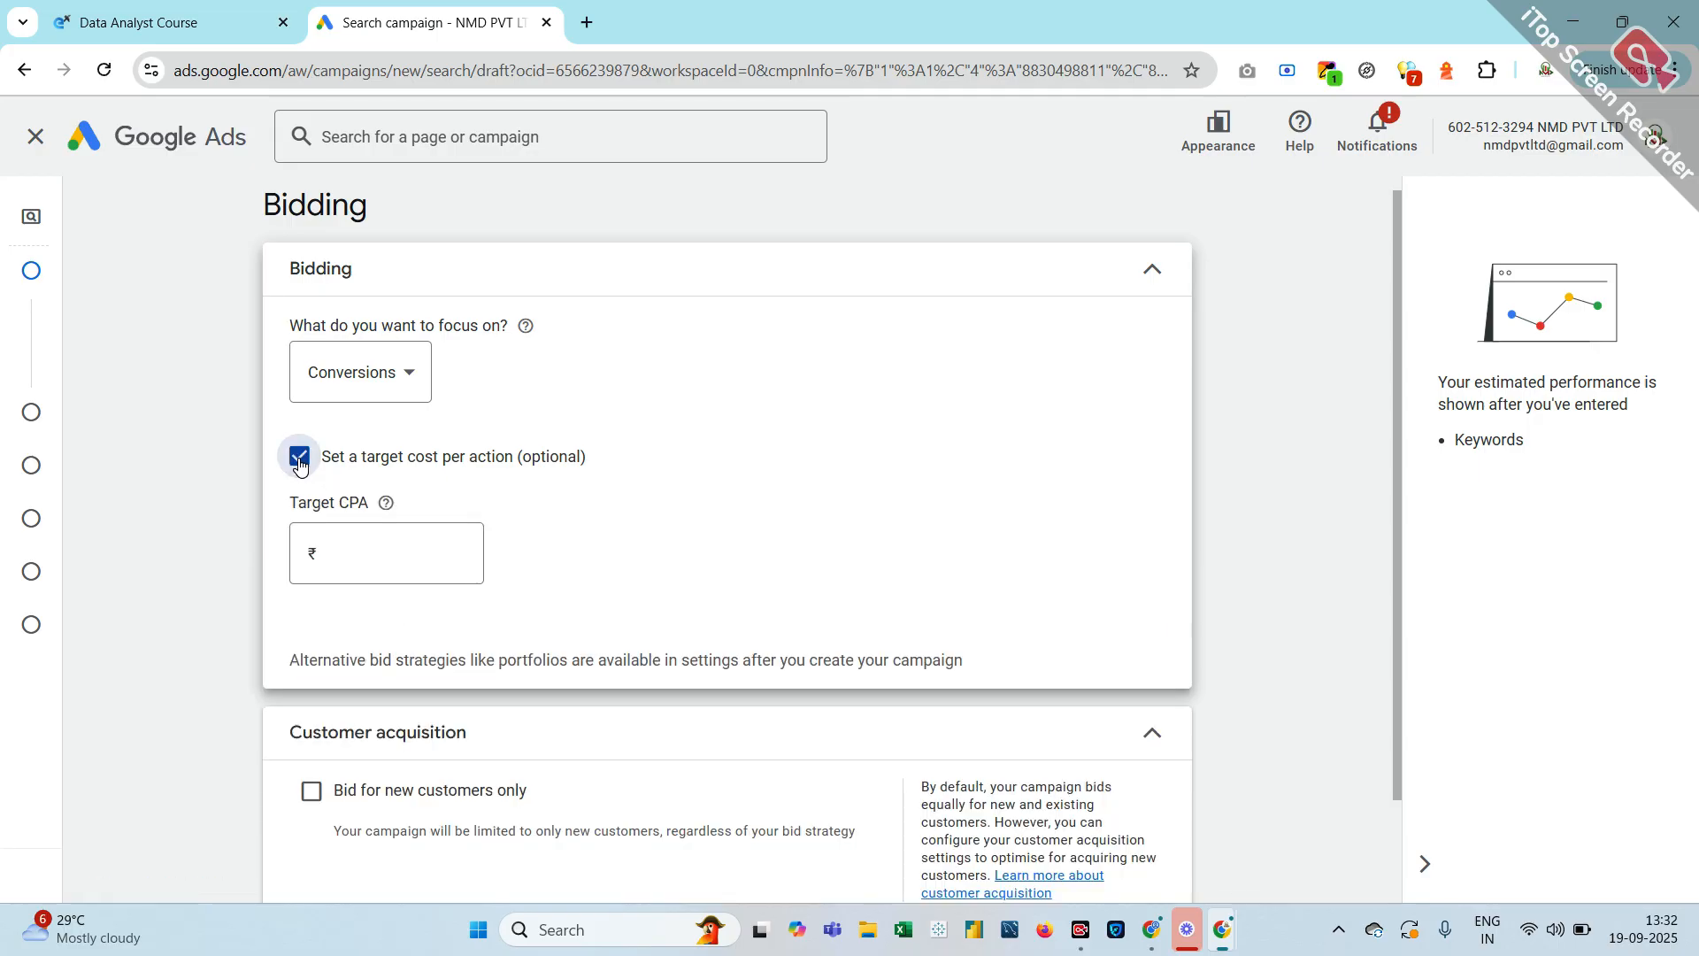
click(358, 543)
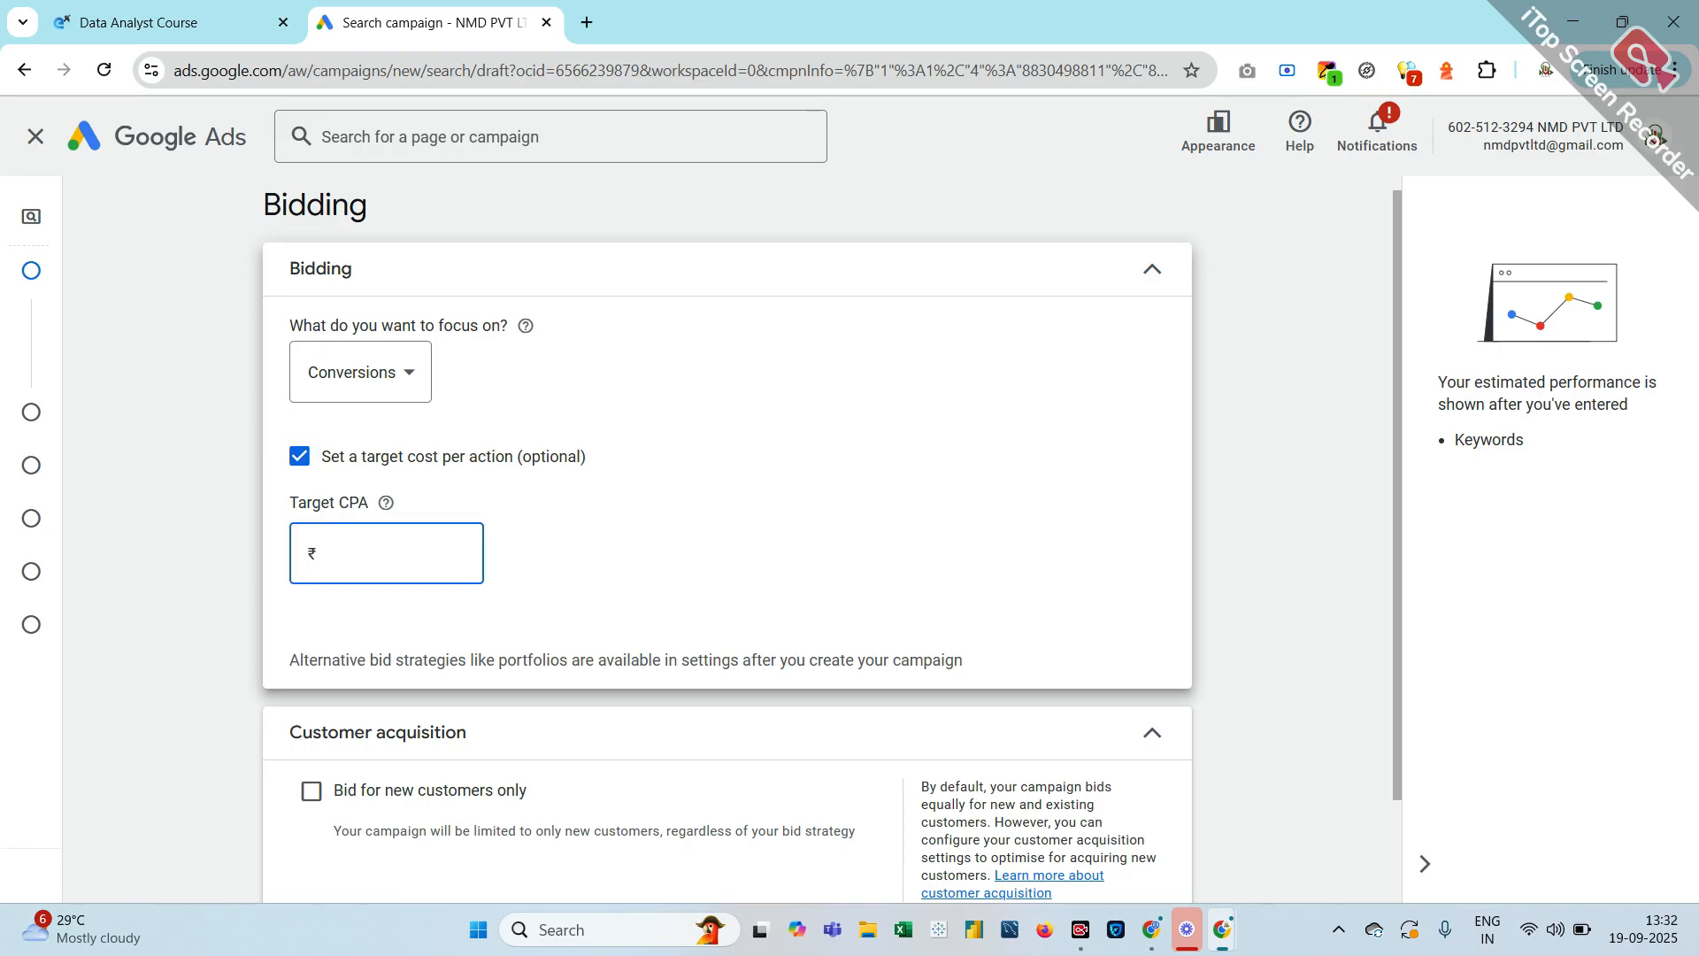
text(4)
key(BackSpace)
text(2)
key(BackSpace)
text(oo)
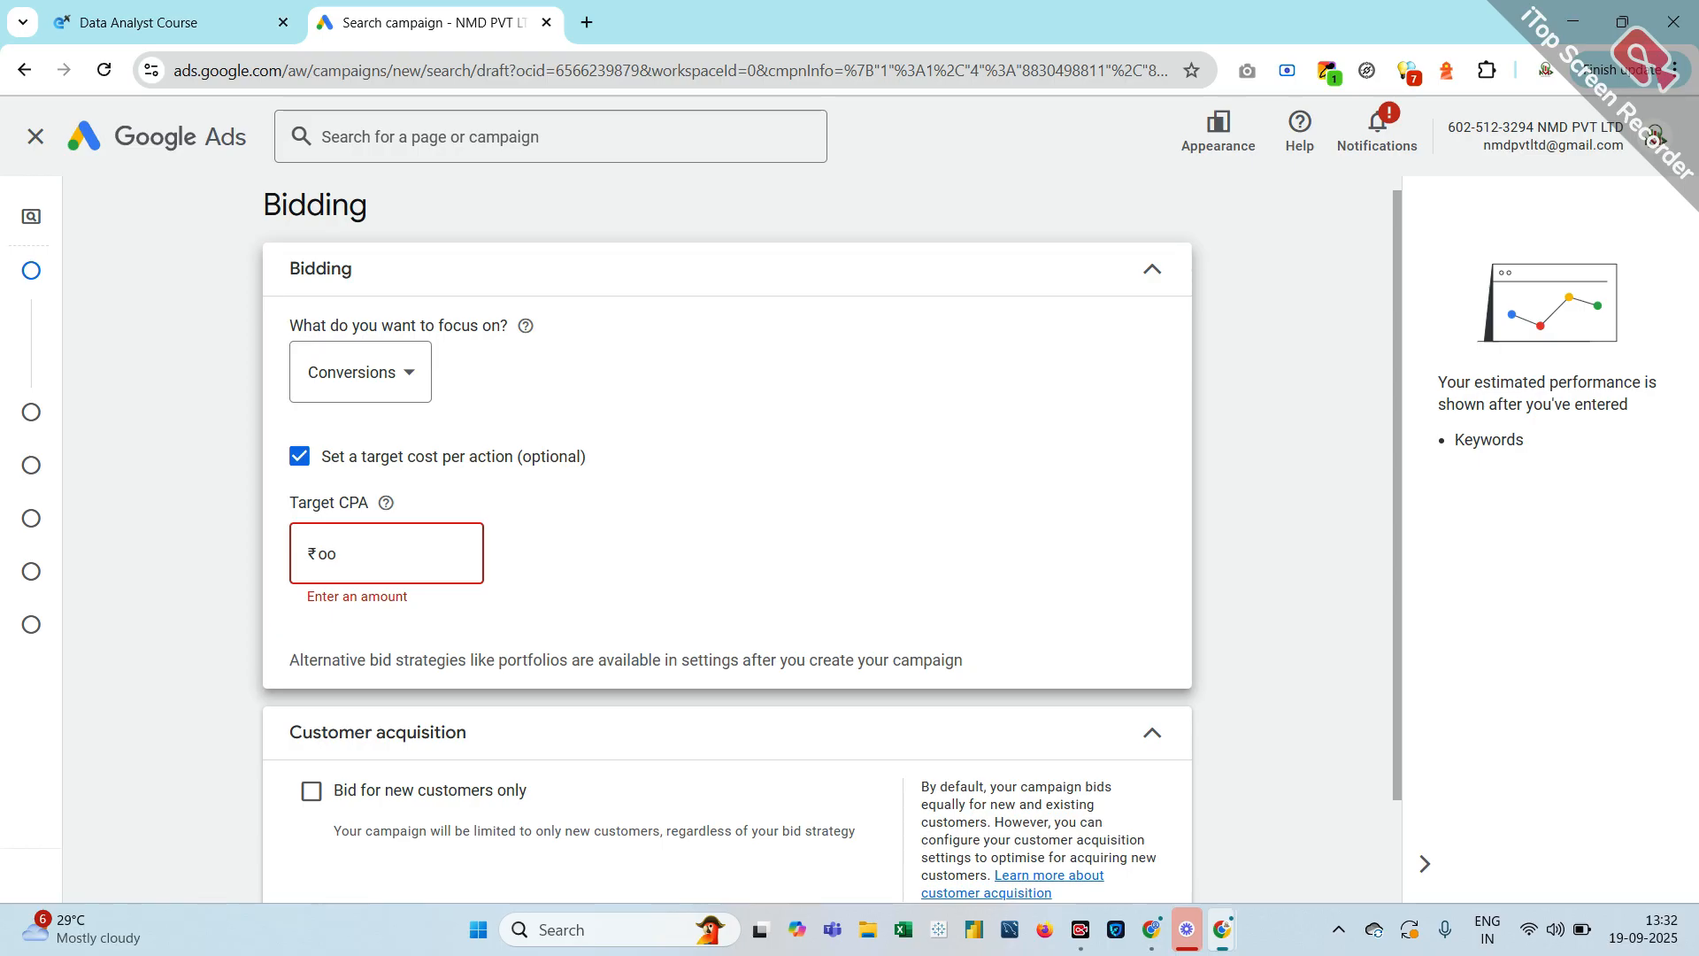
key(BackSpace)
key(BackSpace)
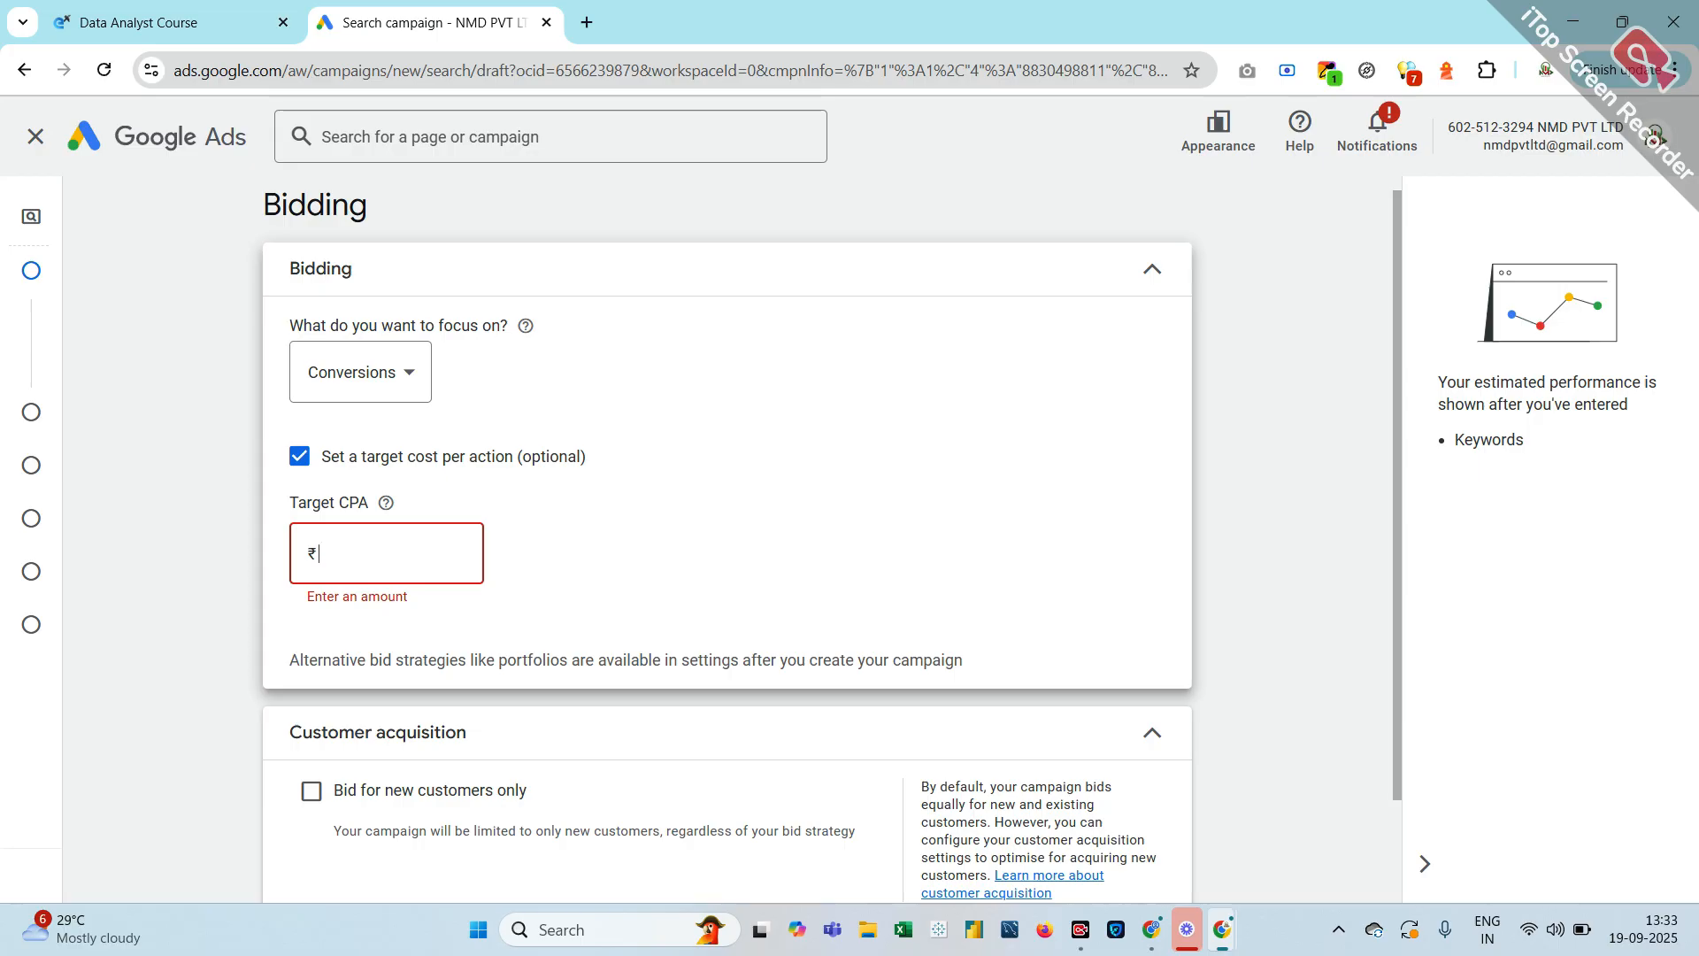
Turn off the optional target cost per action so Conversions bidding has no CPA amount
click(298, 456)
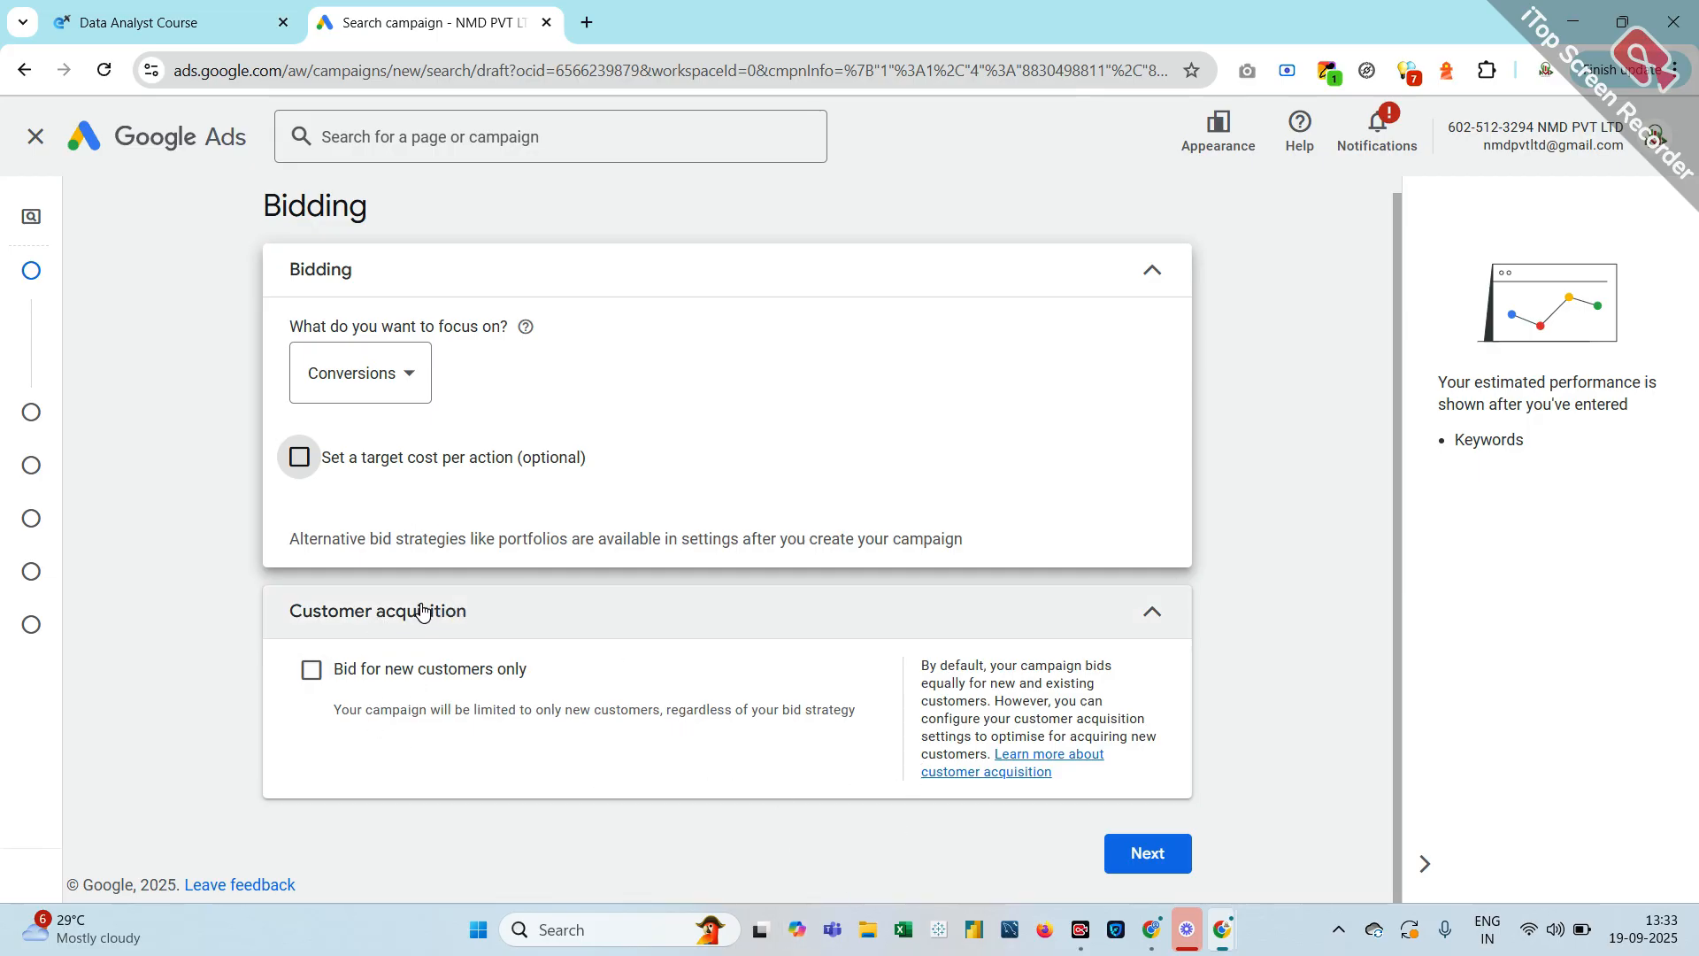
Leave 'Bid for new customers only' unchecked after toggling it, and continue to Campaign settings
click(301, 676)
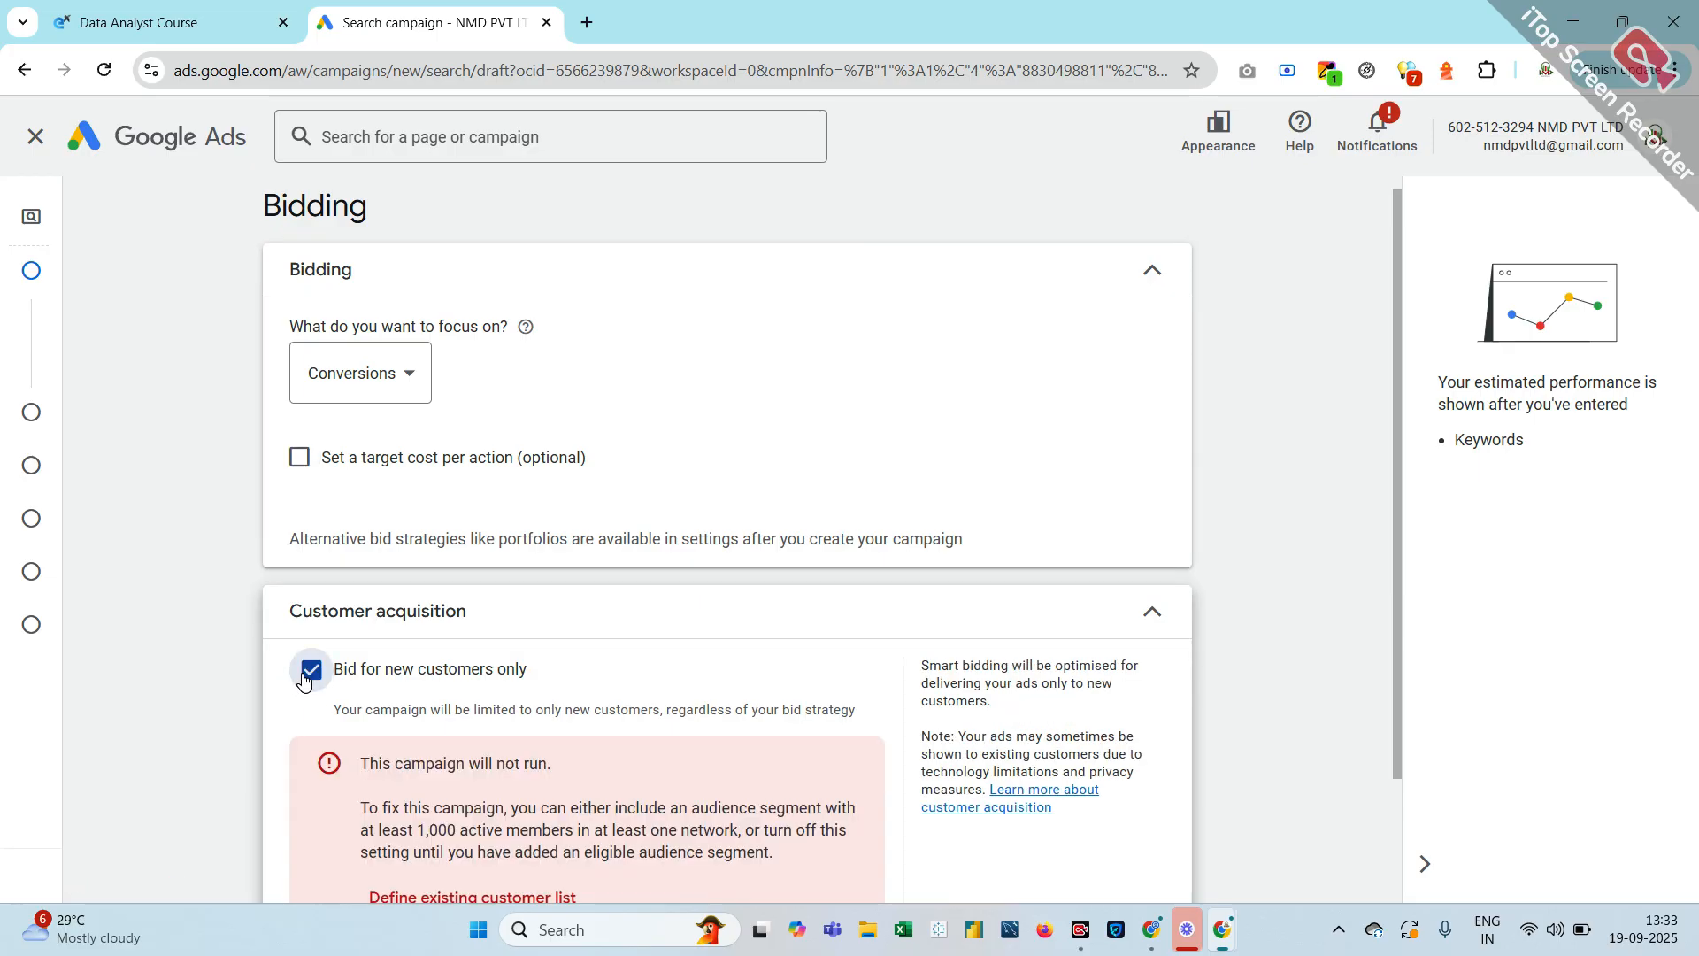
click(303, 679)
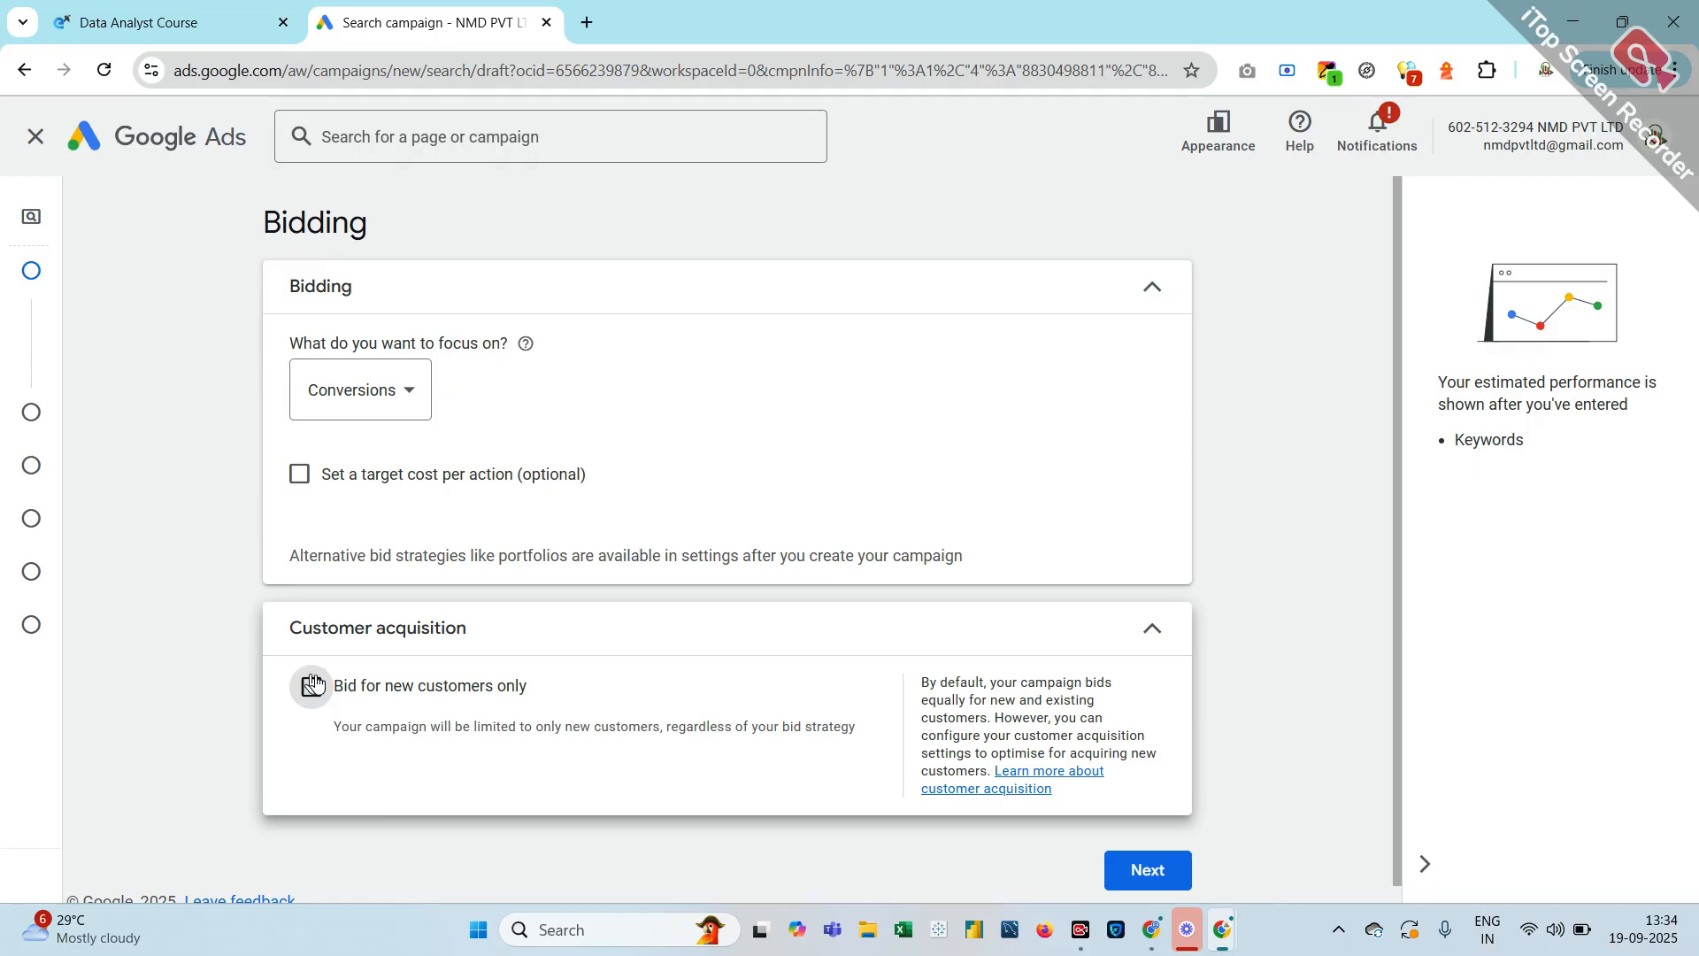
click(309, 686)
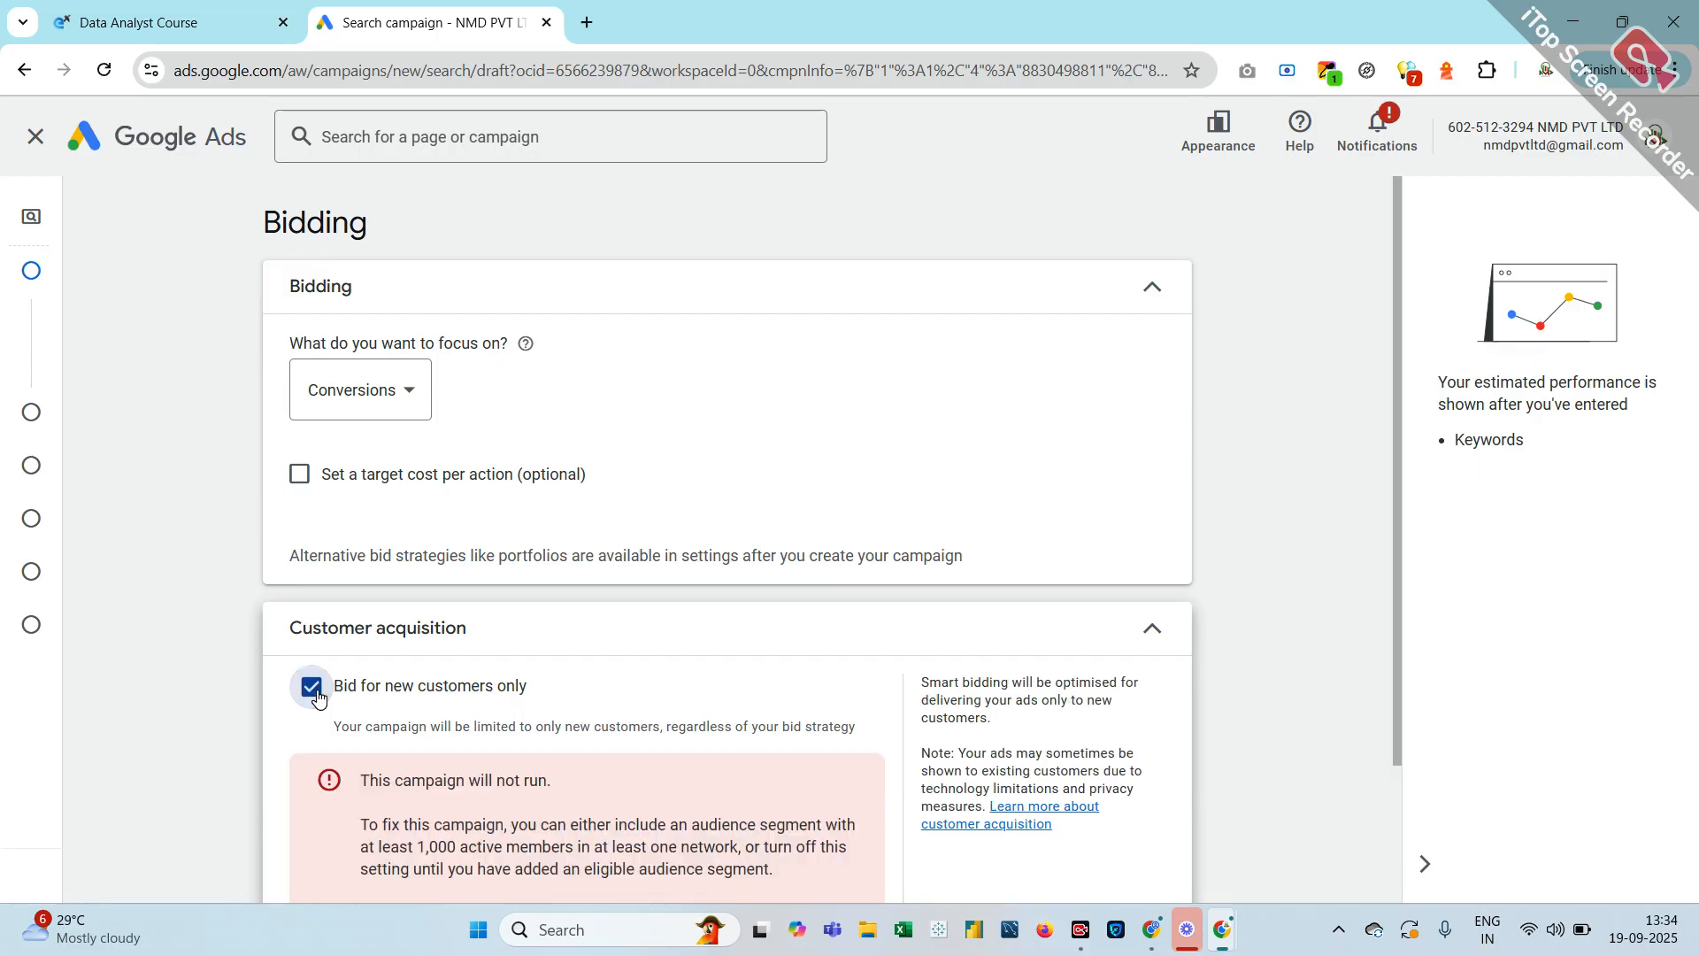
click(312, 687)
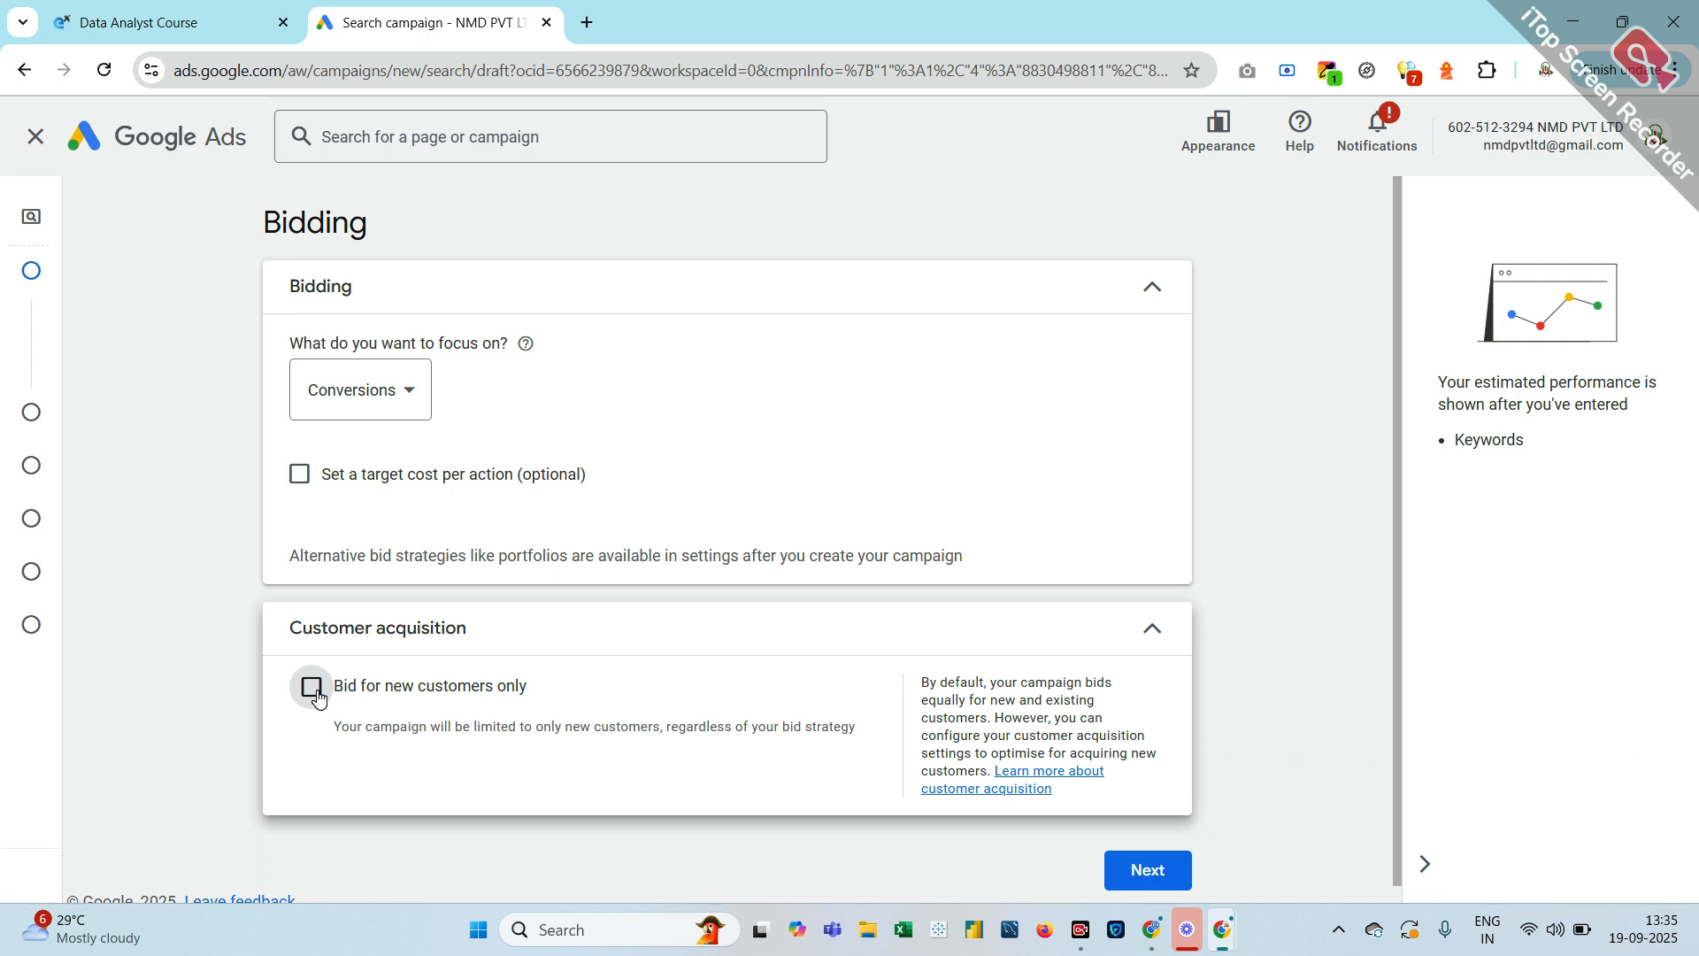
scroll(317, 698, down, 1)
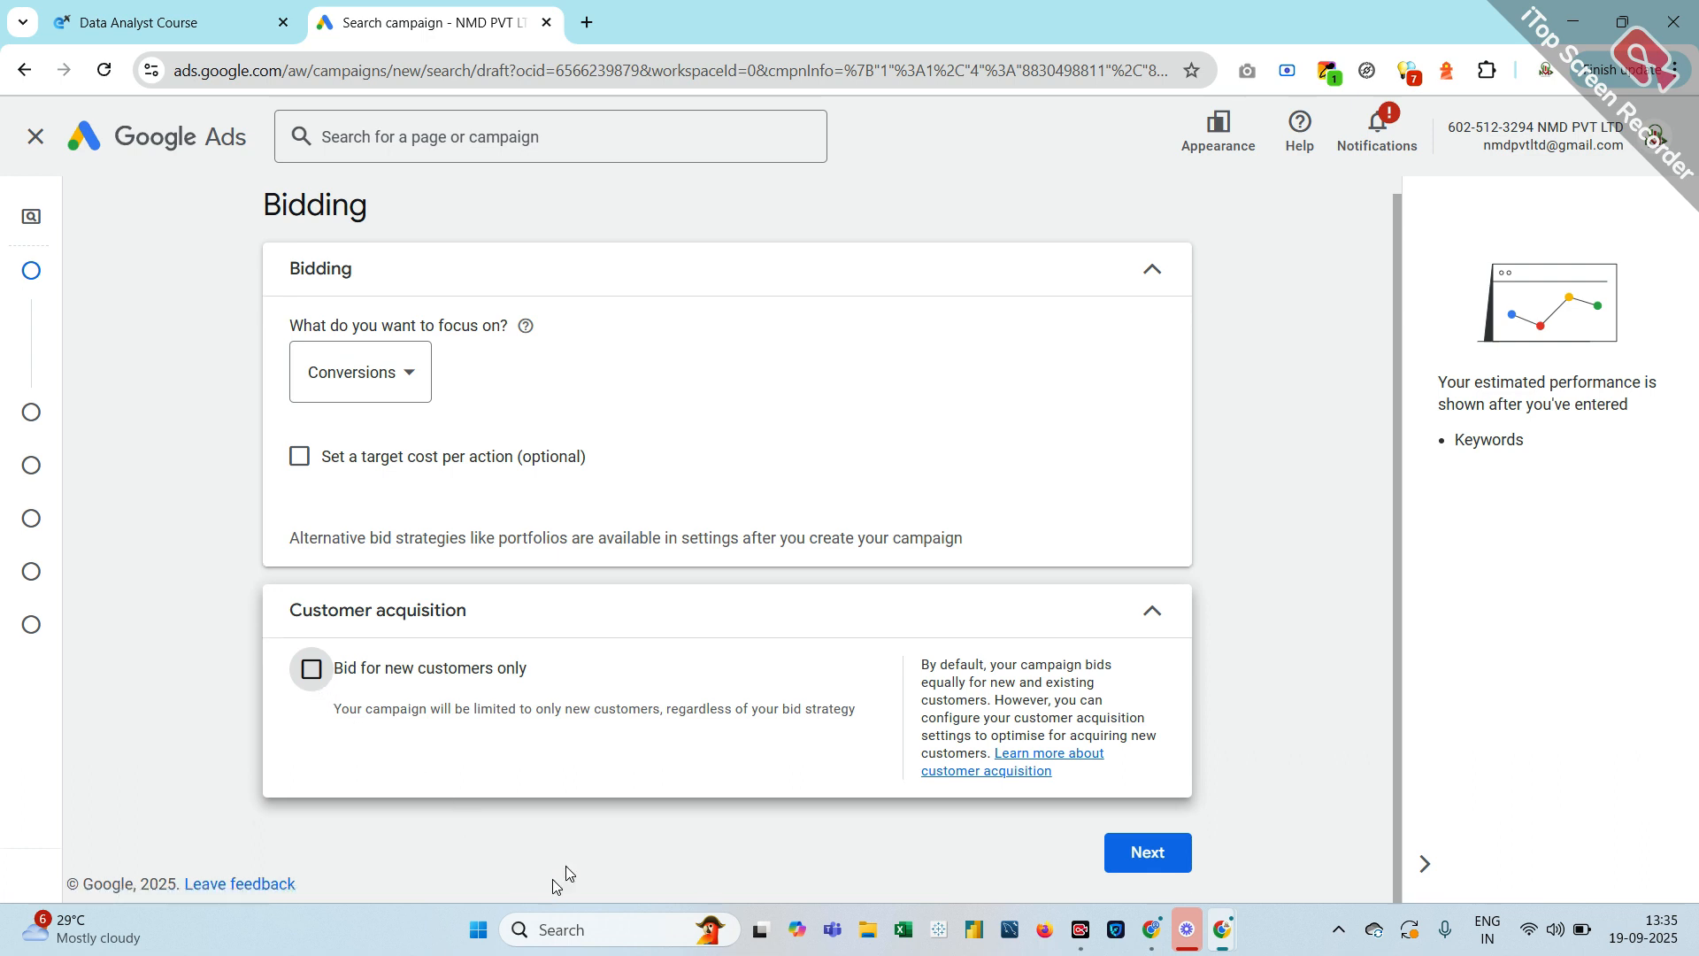
click(1161, 868)
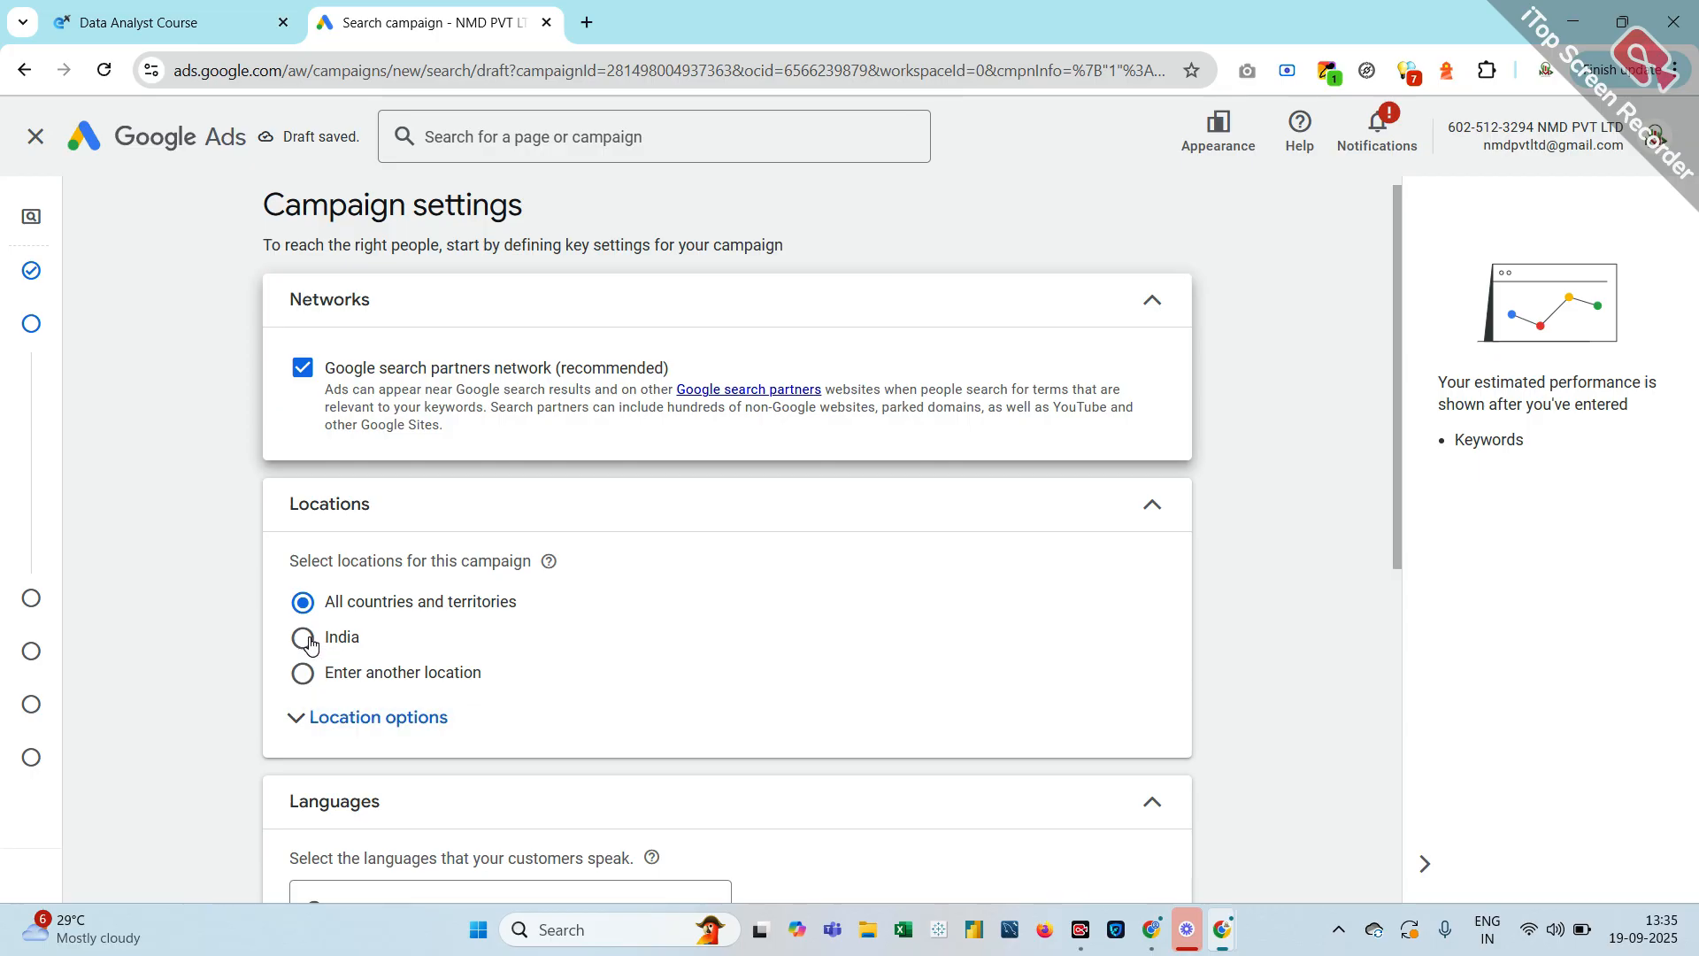
Target a custom location by searching 'maha' and including Maharashtra, India
click(304, 683)
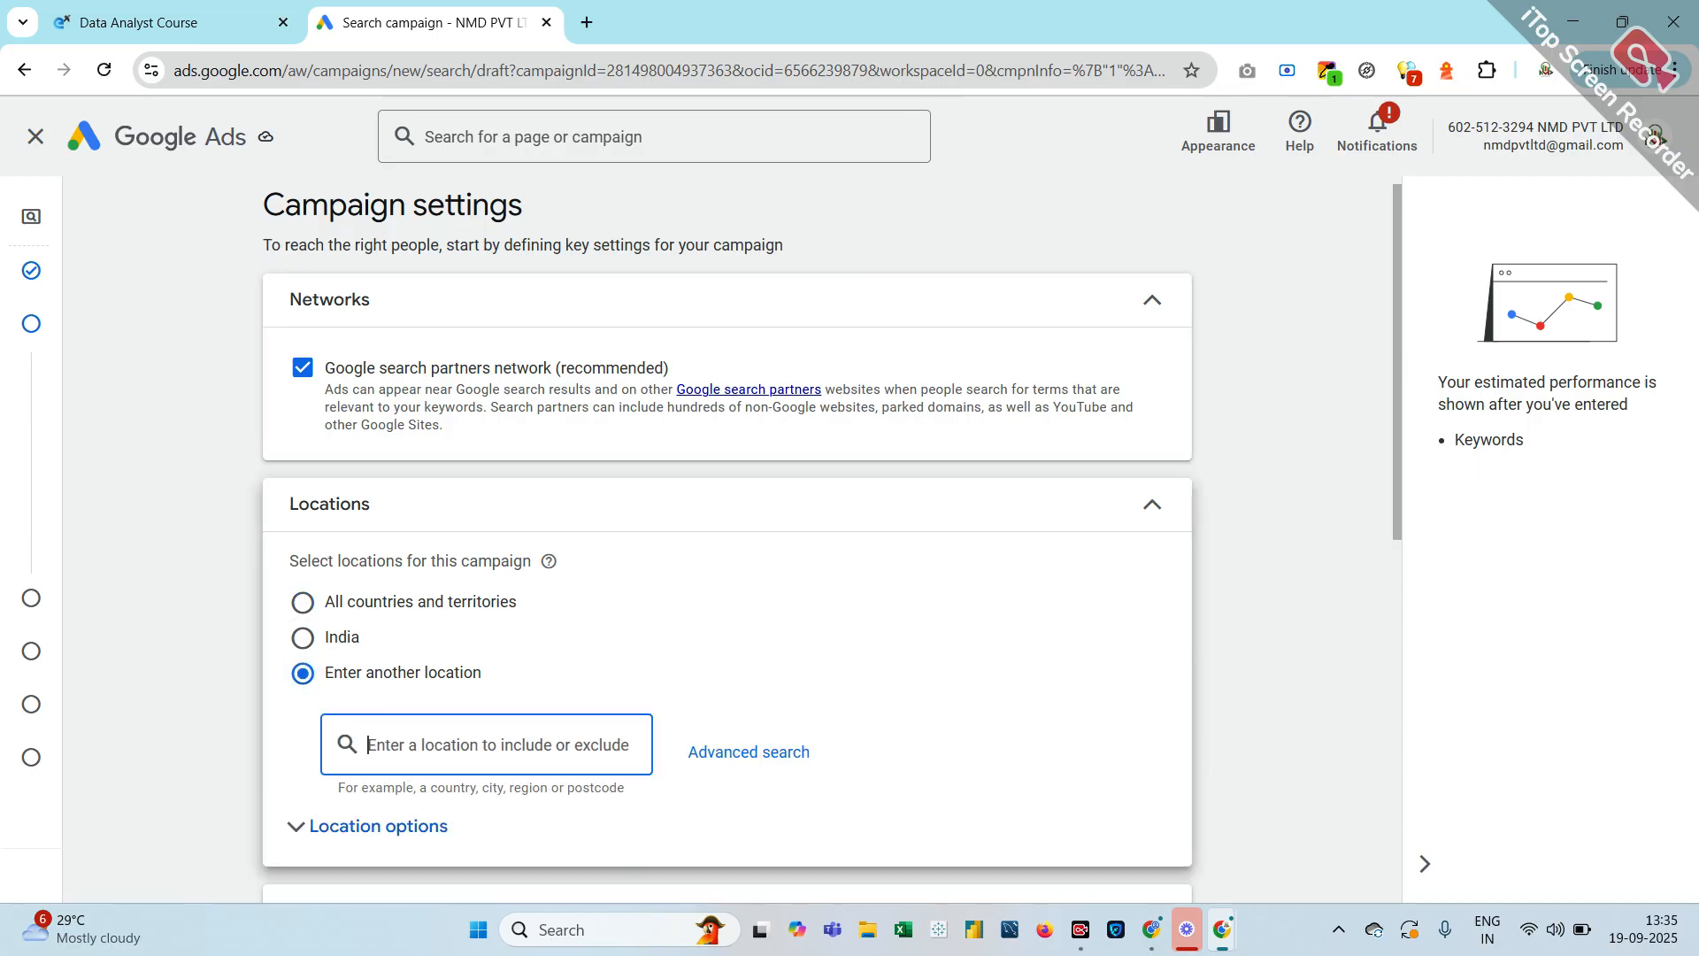
text(ma)
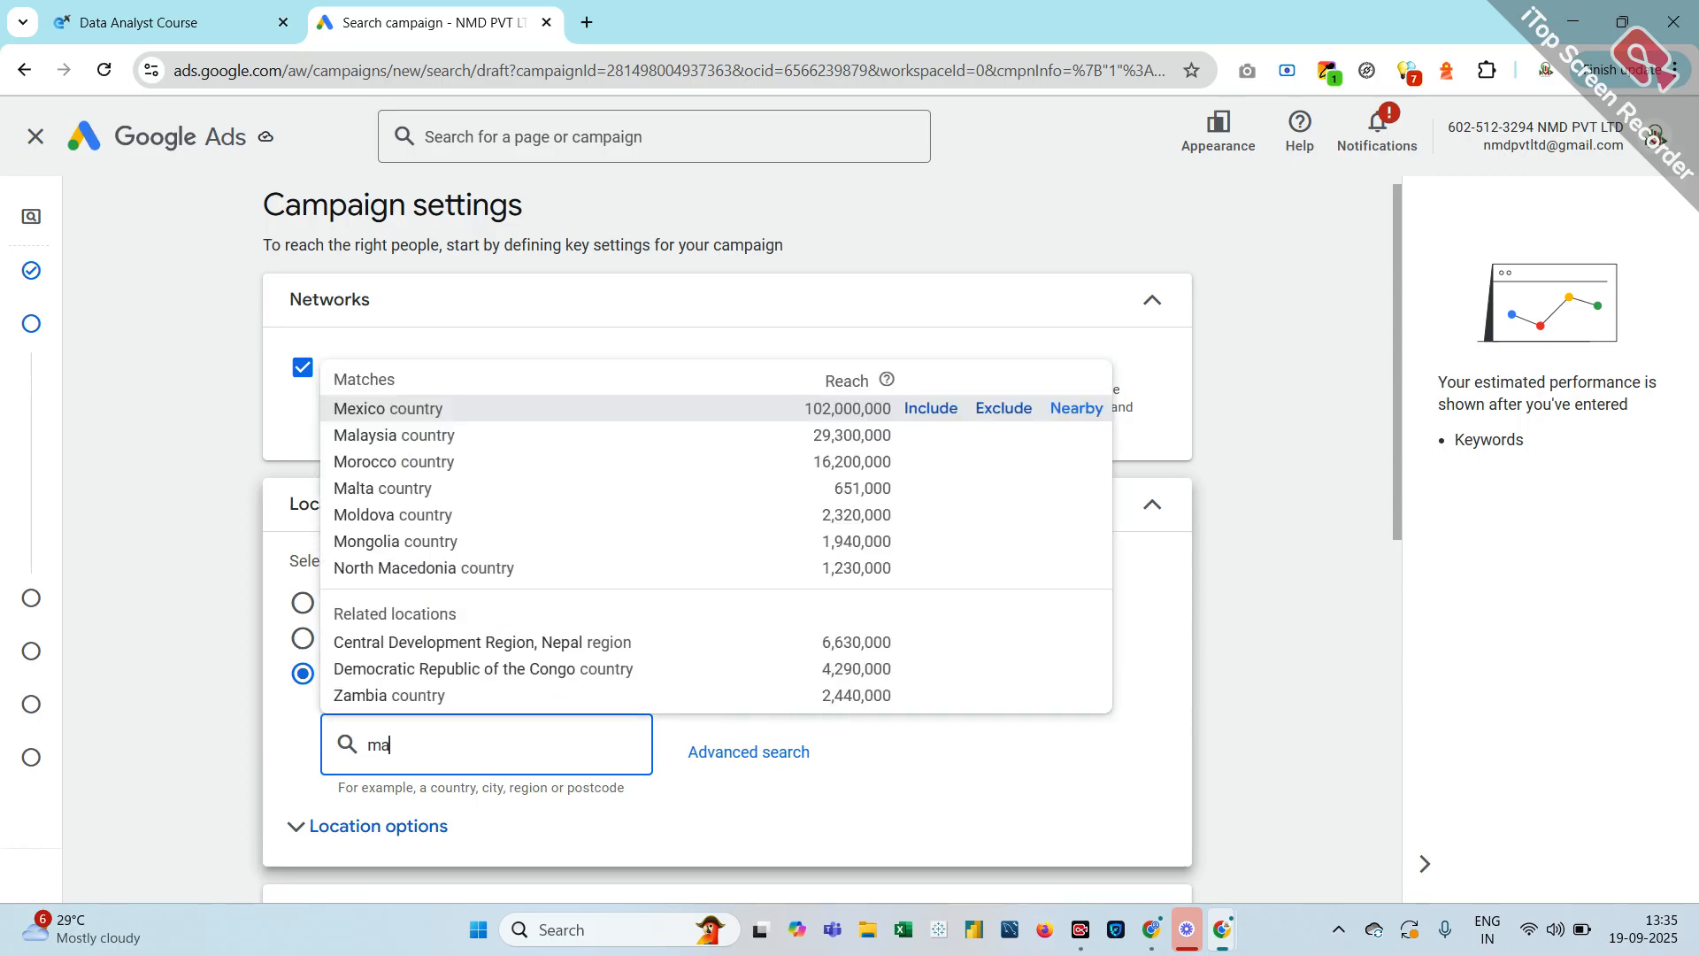
text(ha)
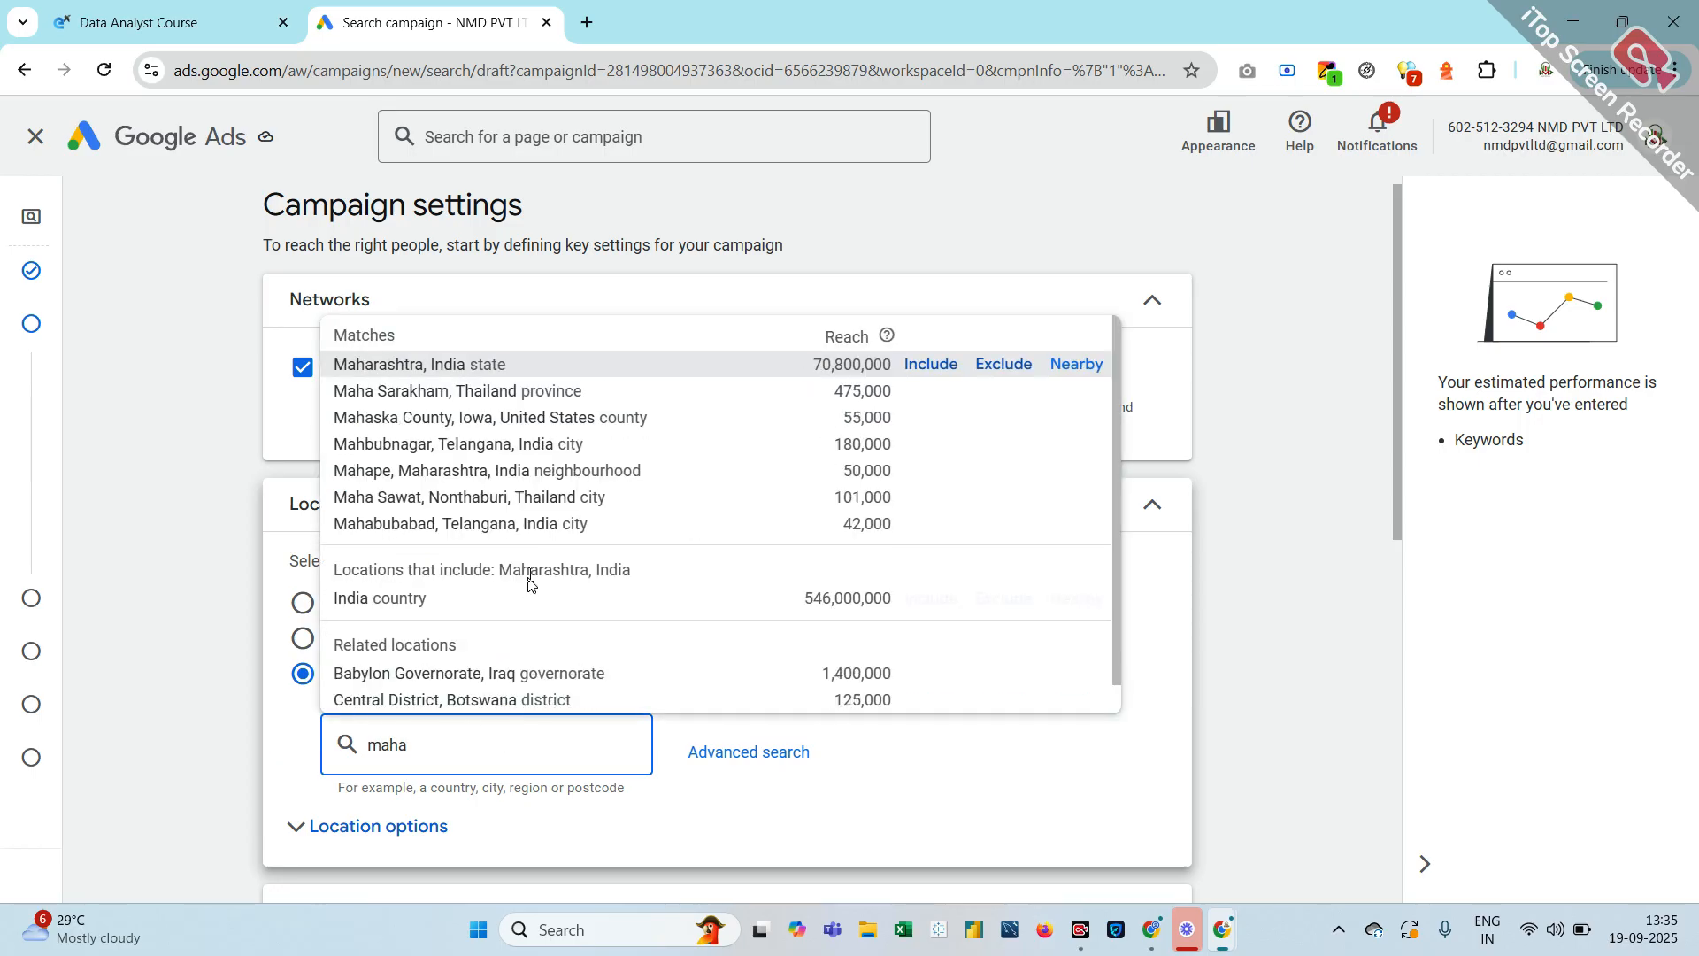
click(925, 370)
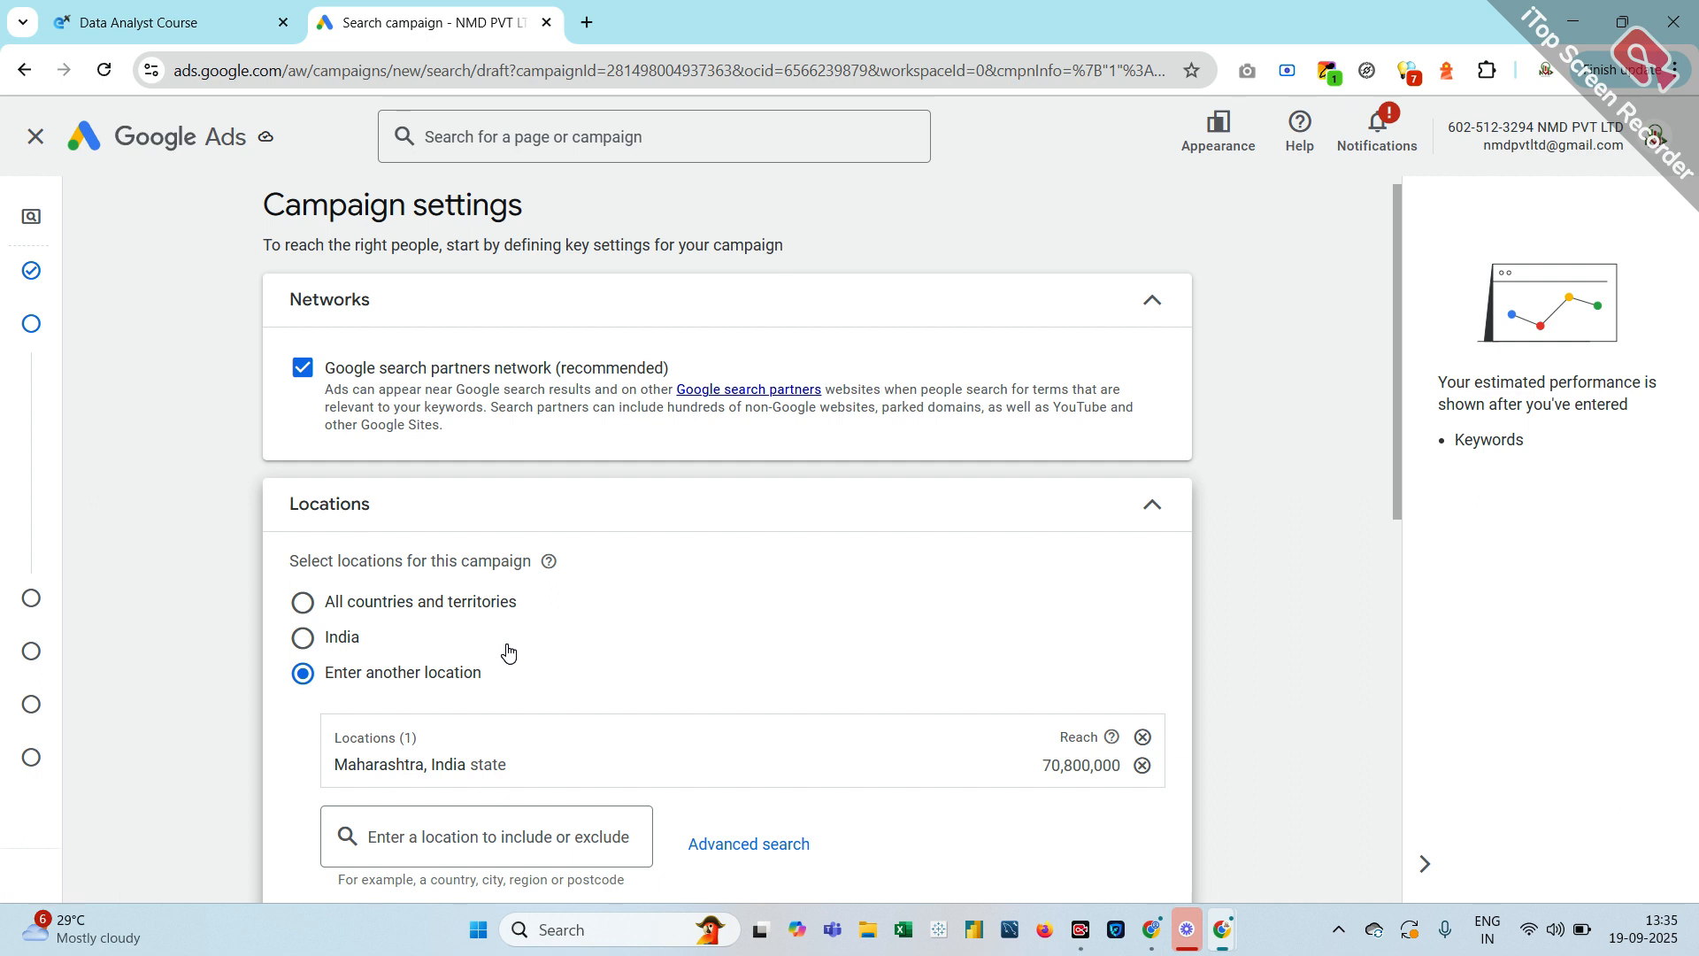
Search 'mum' and exclude Mumbai, Maharashtra, India from the targeted locations
scroll(407, 759, down, 1)
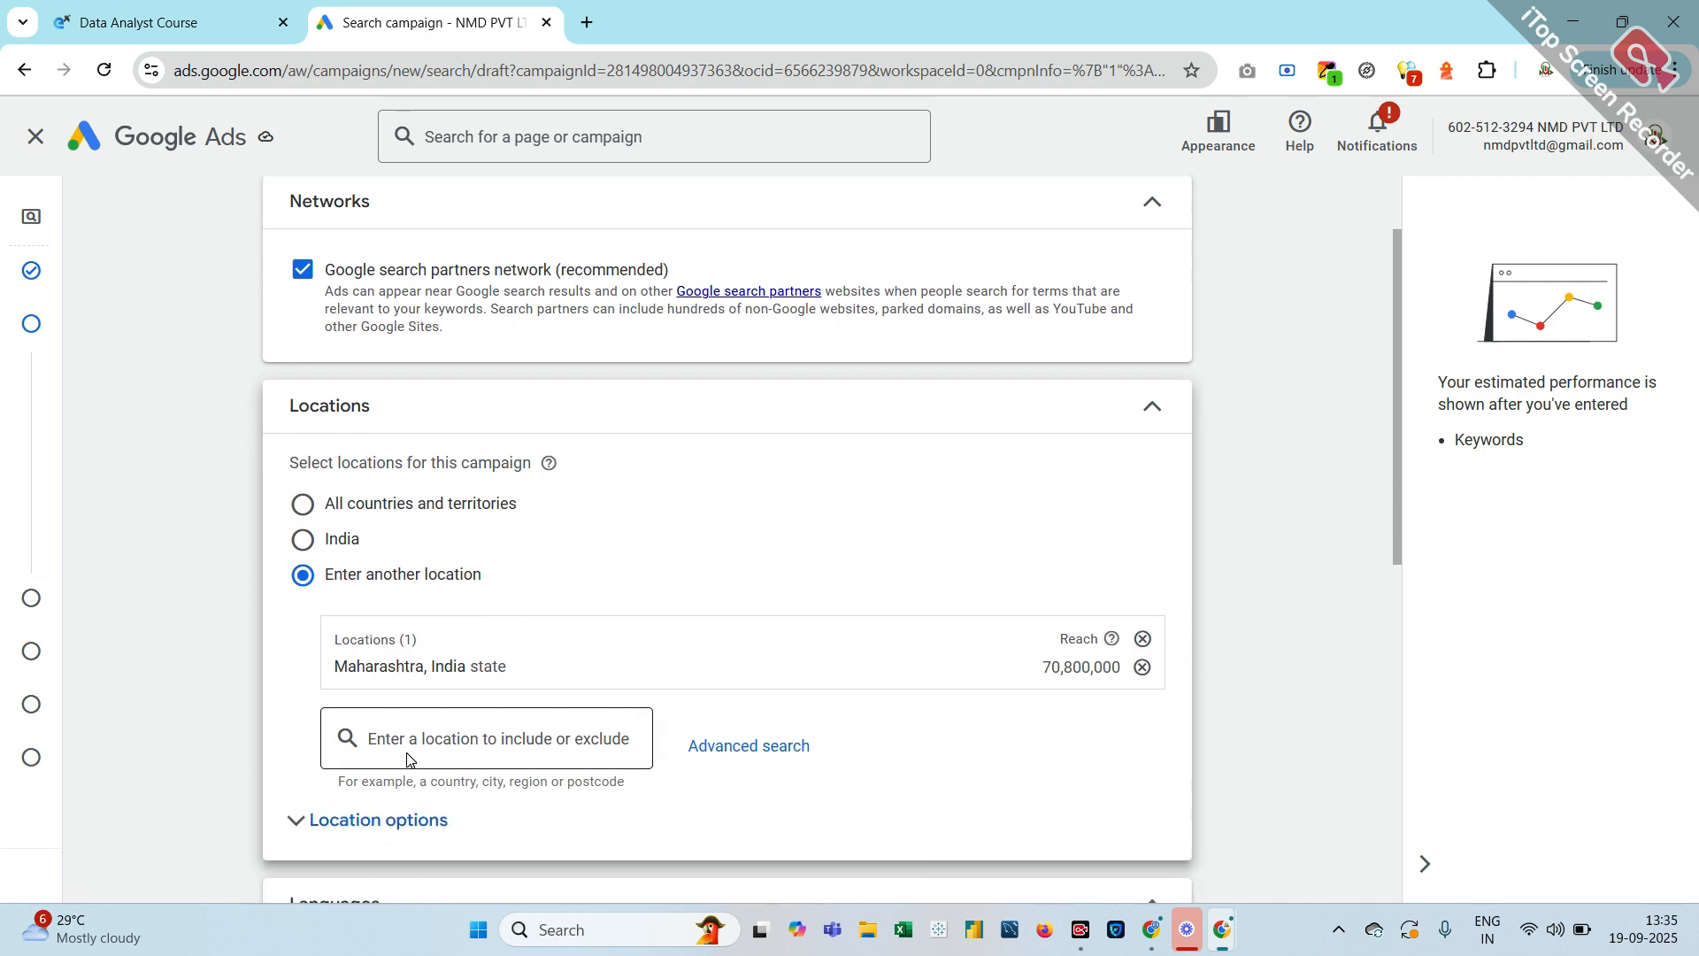
scroll(406, 760, down, 1)
scroll(408, 759, up, 1)
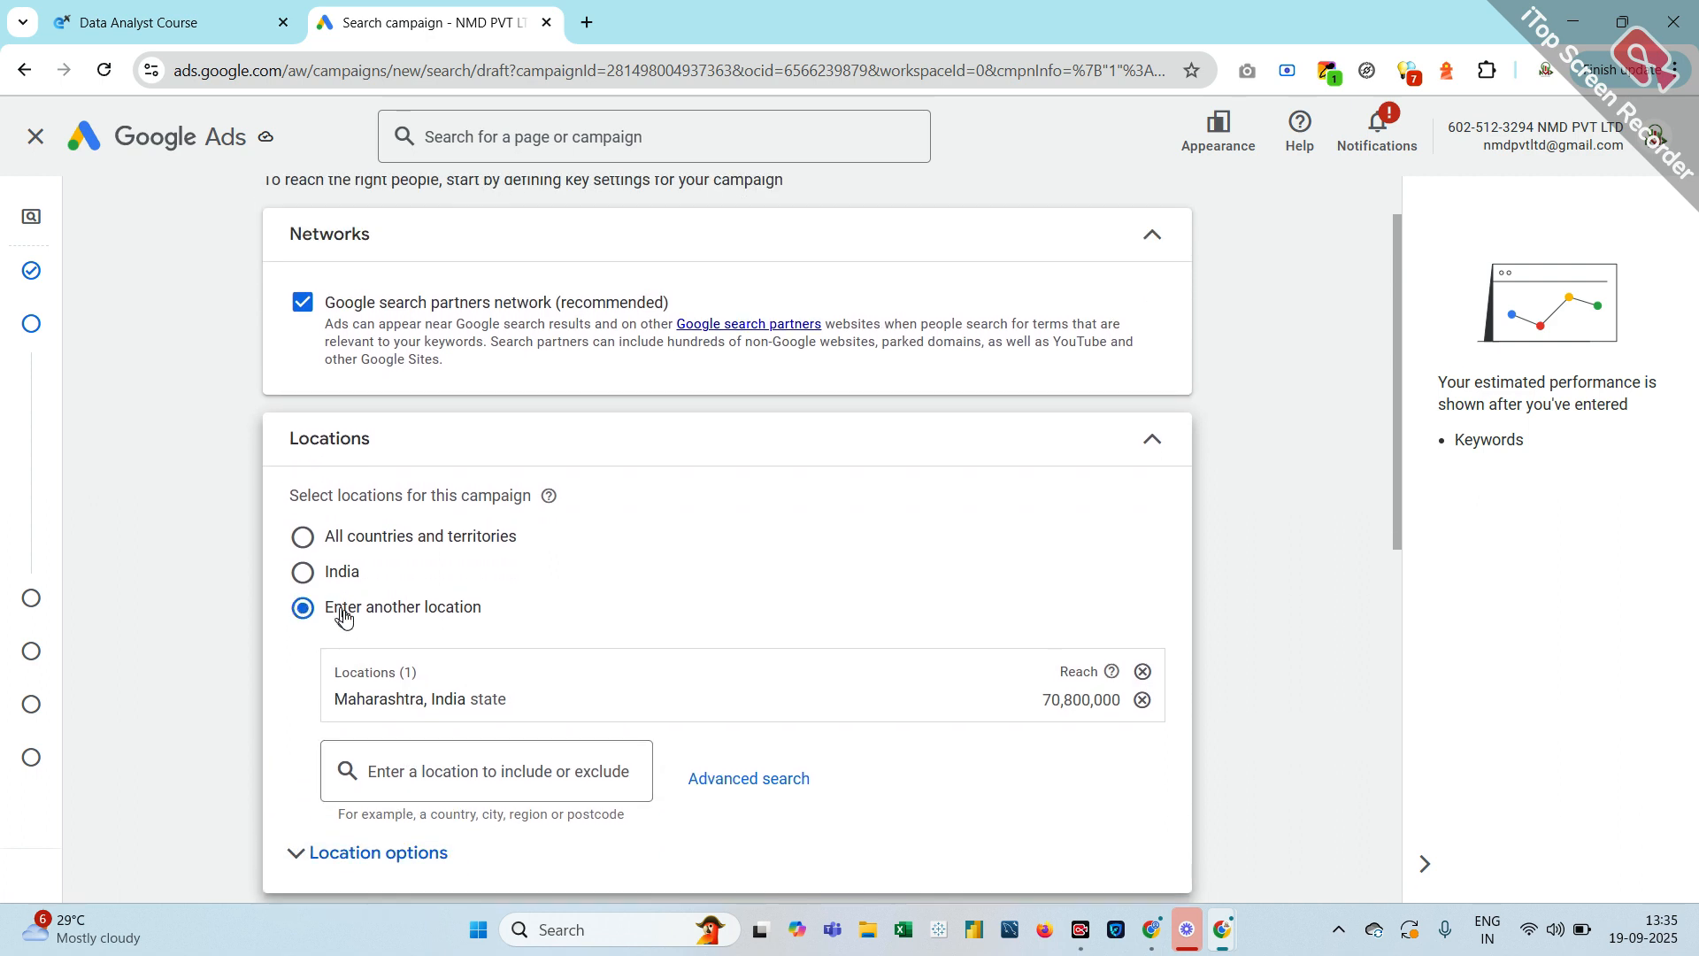
click(430, 778)
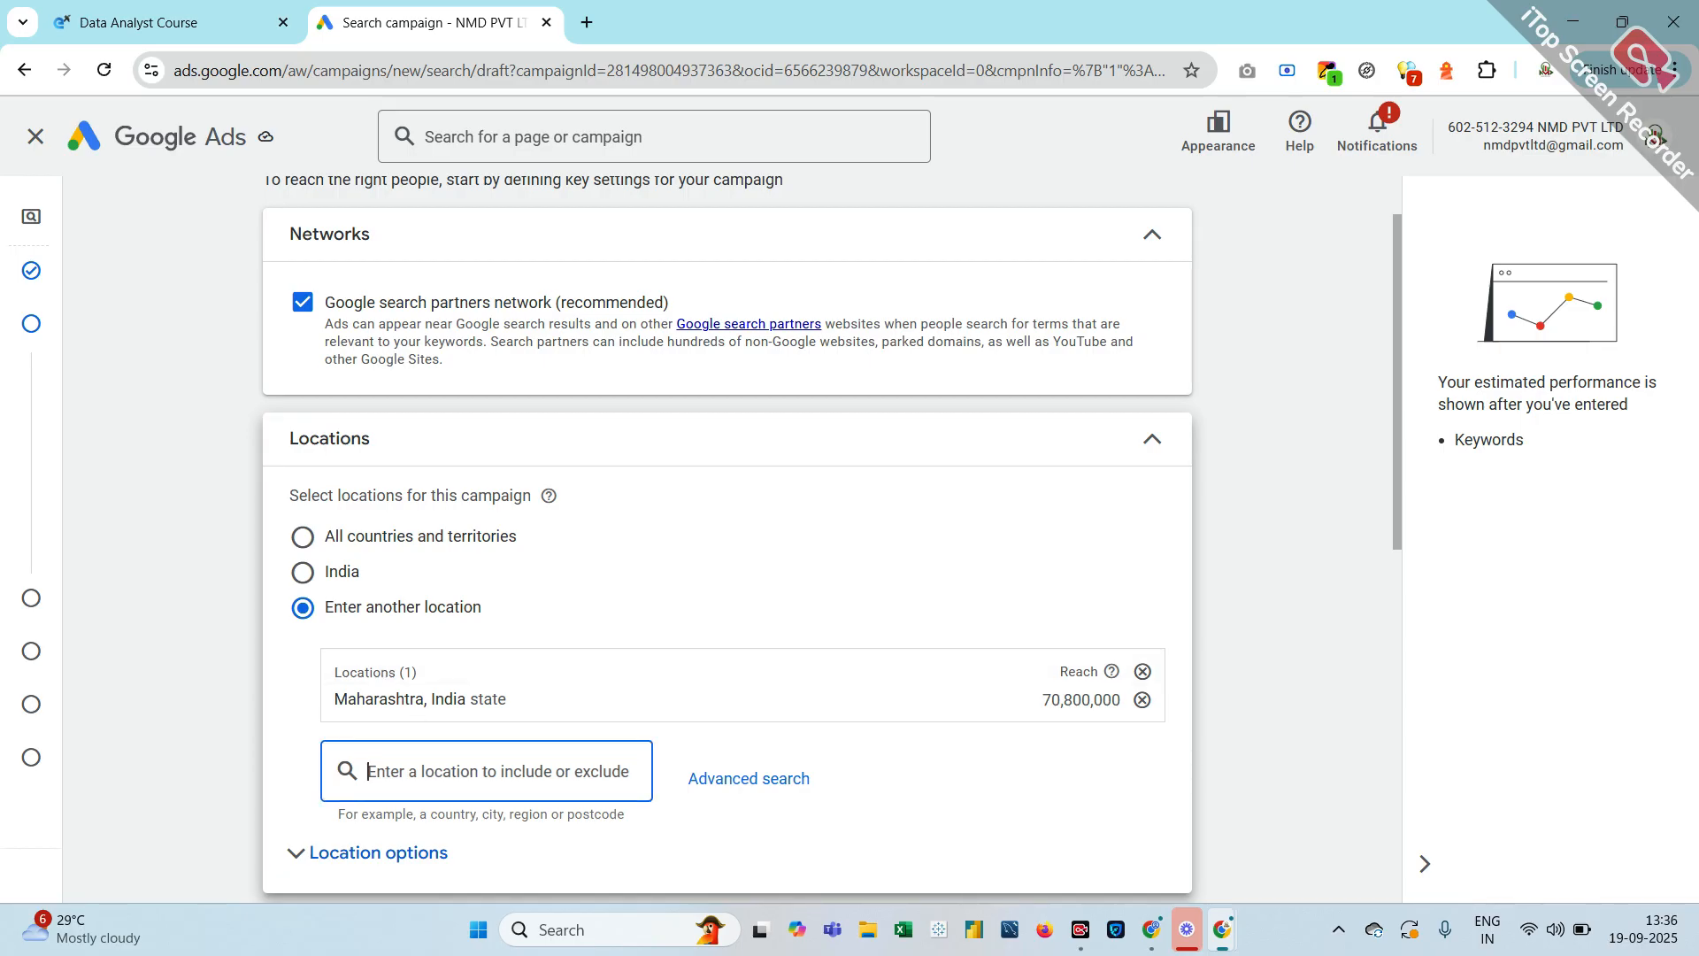
text(mum)
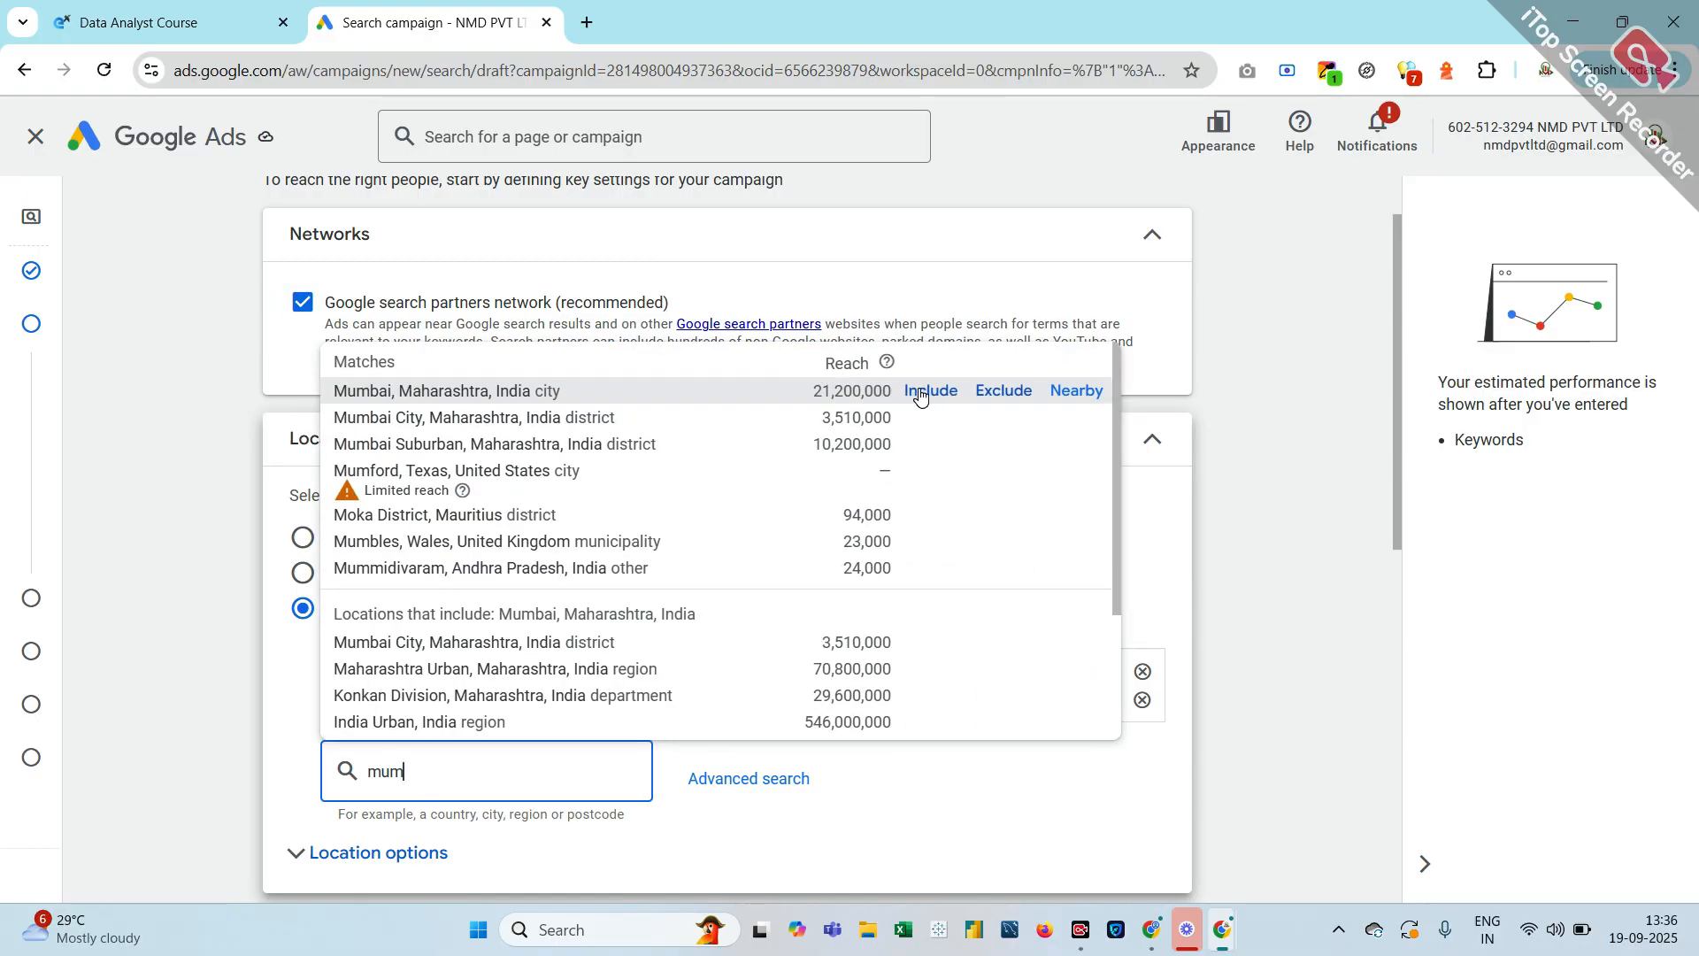
click(1001, 392)
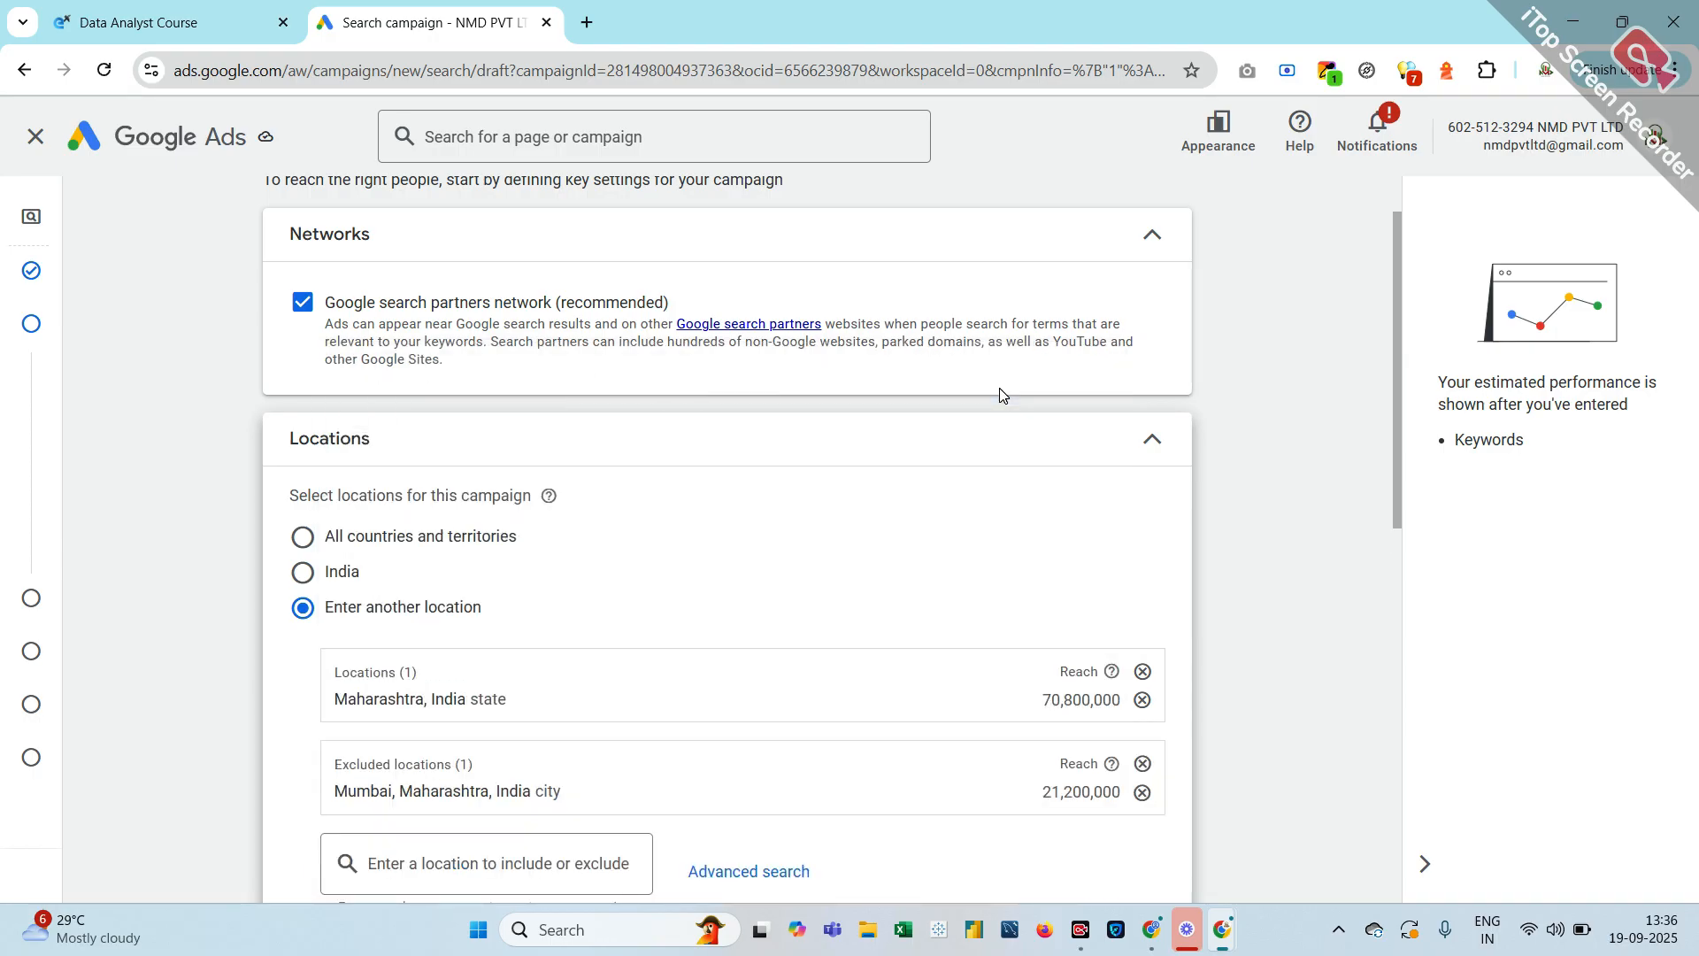
scroll(770, 536, down, 2)
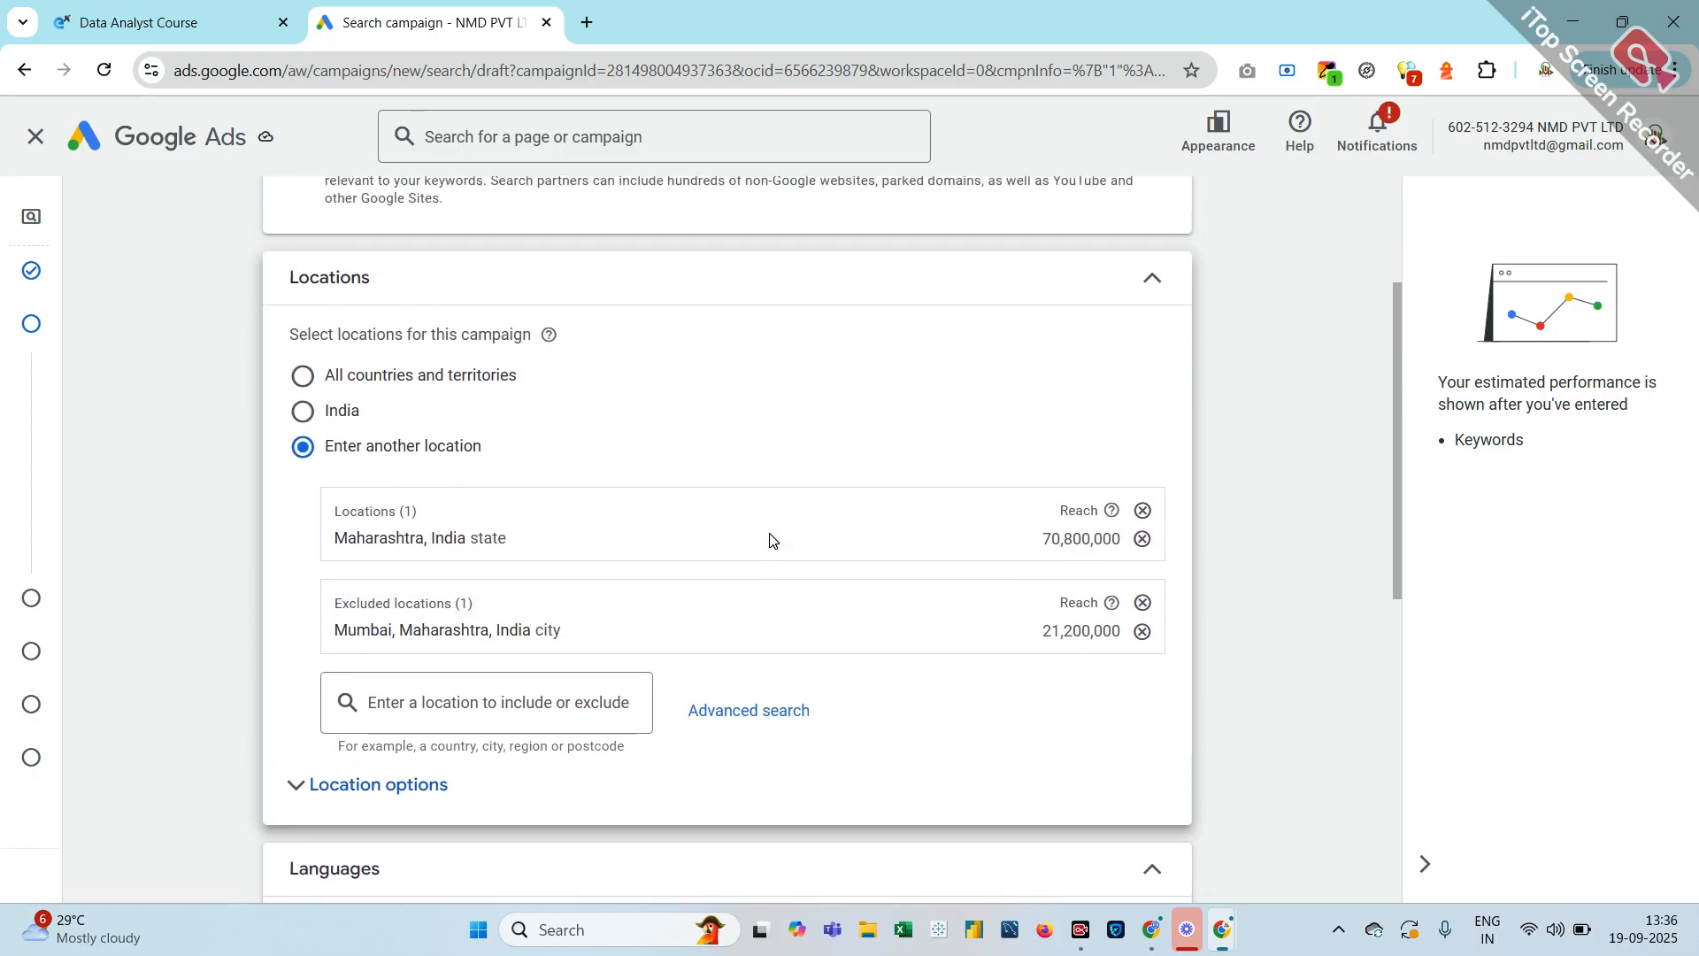
scroll(770, 540, up, 1)
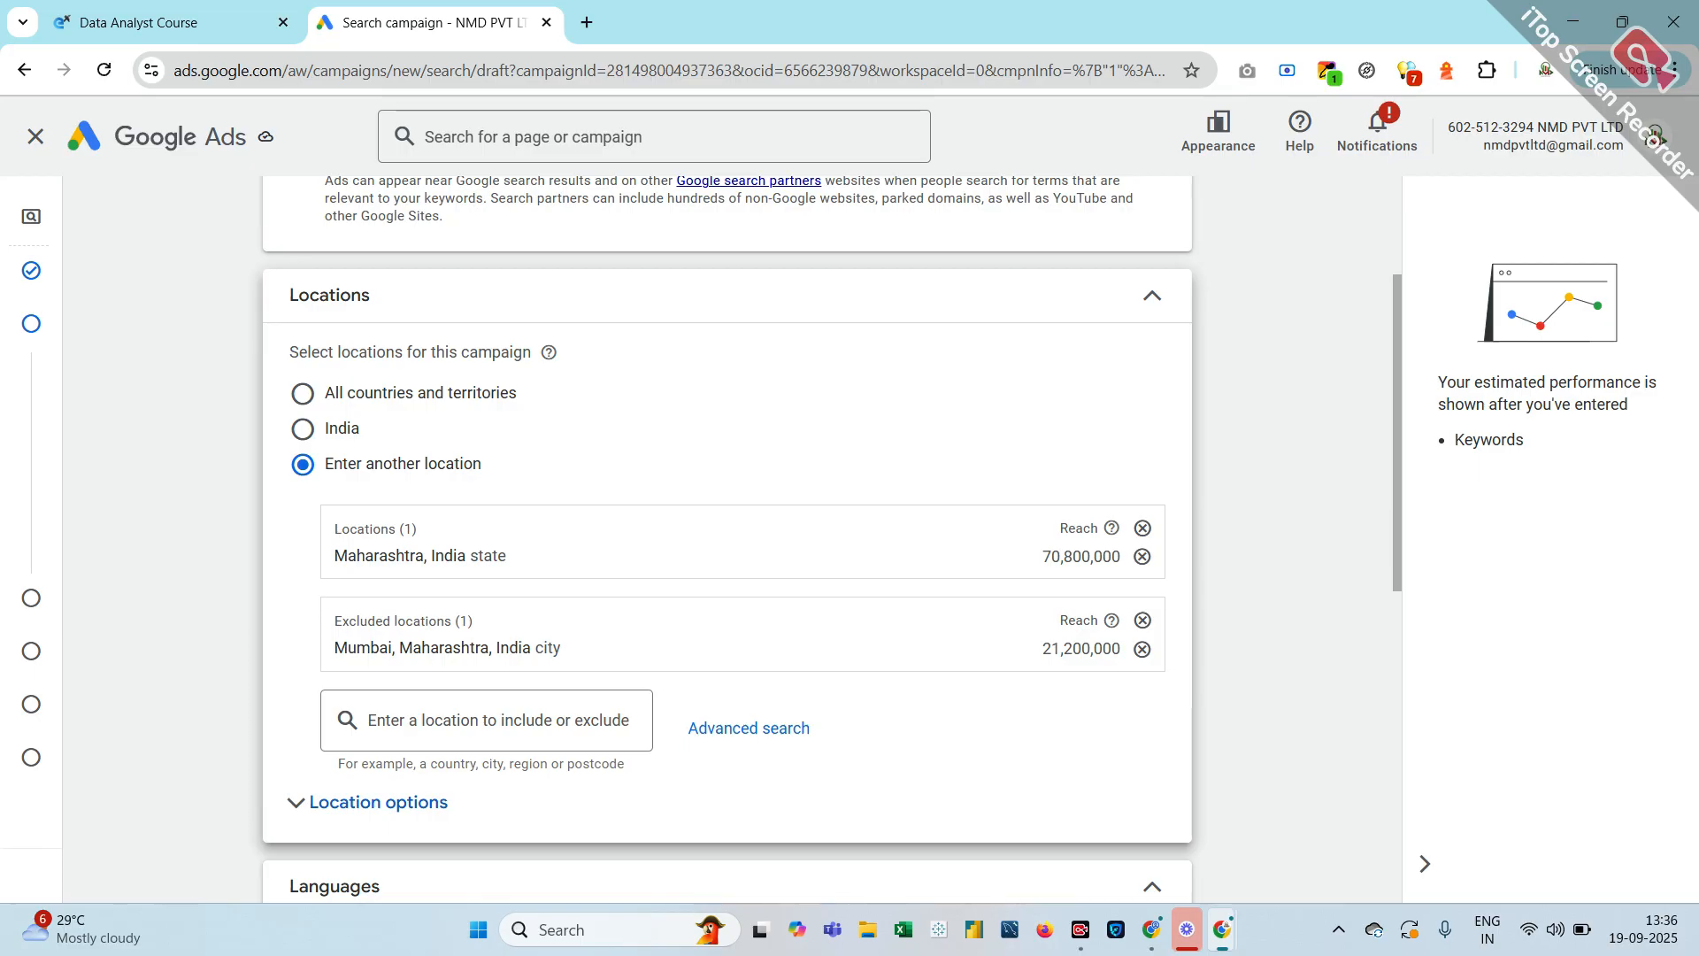
scroll(455, 651, down, 3)
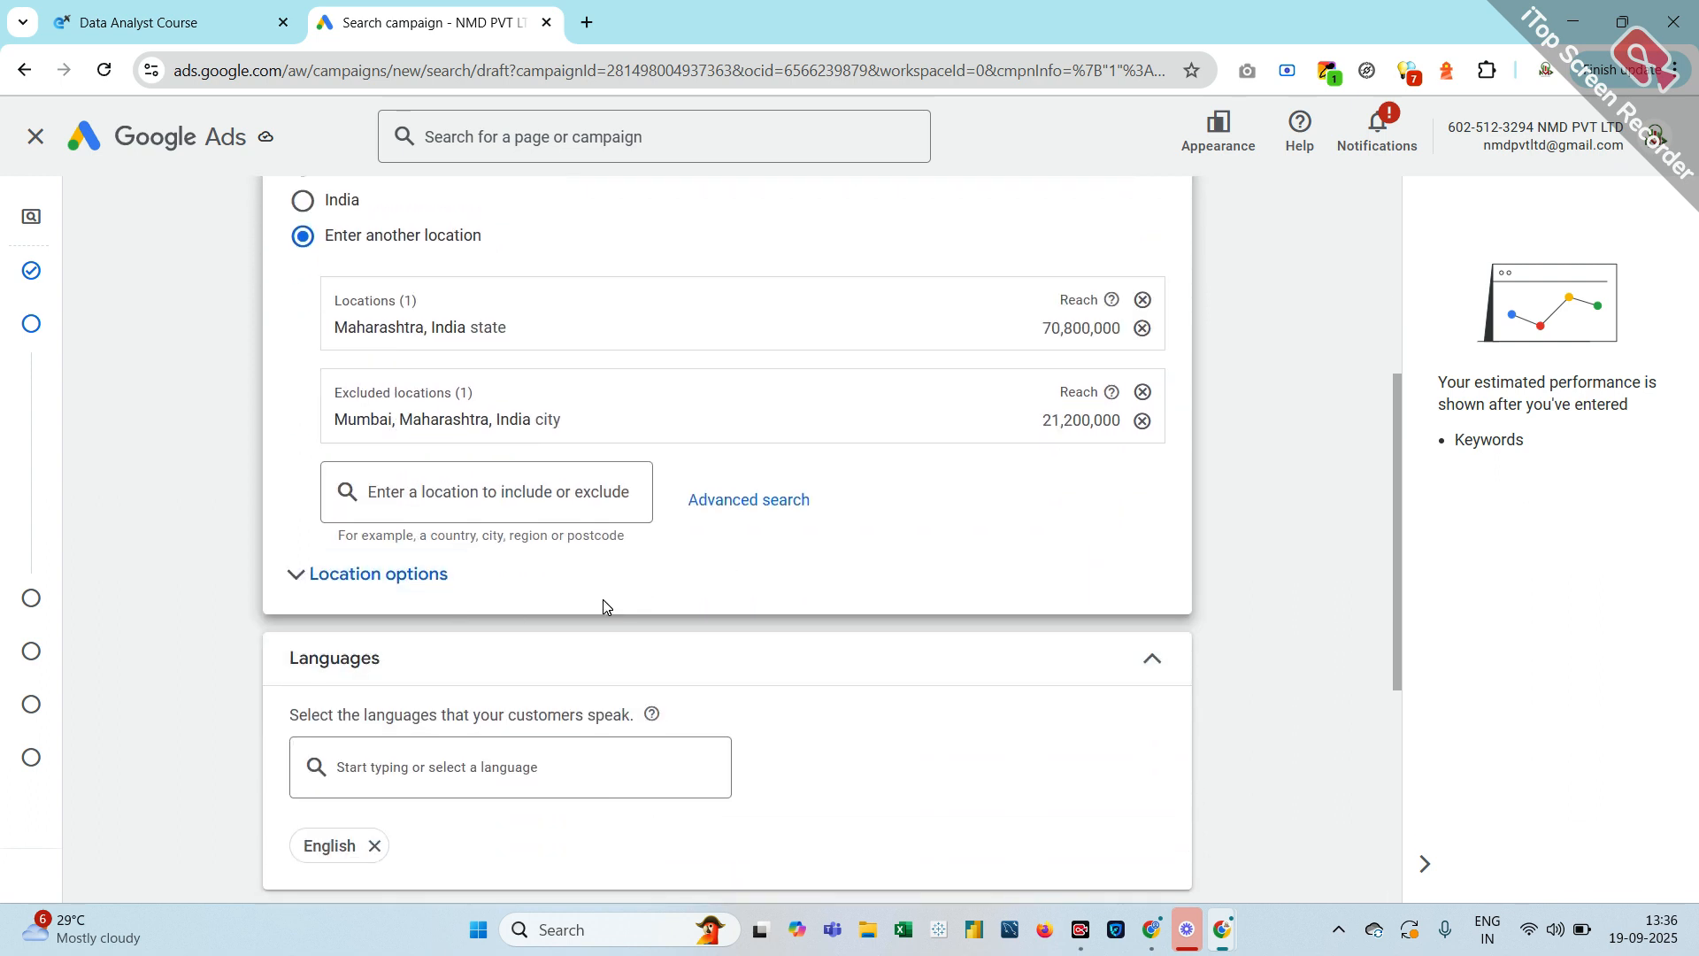
click(763, 512)
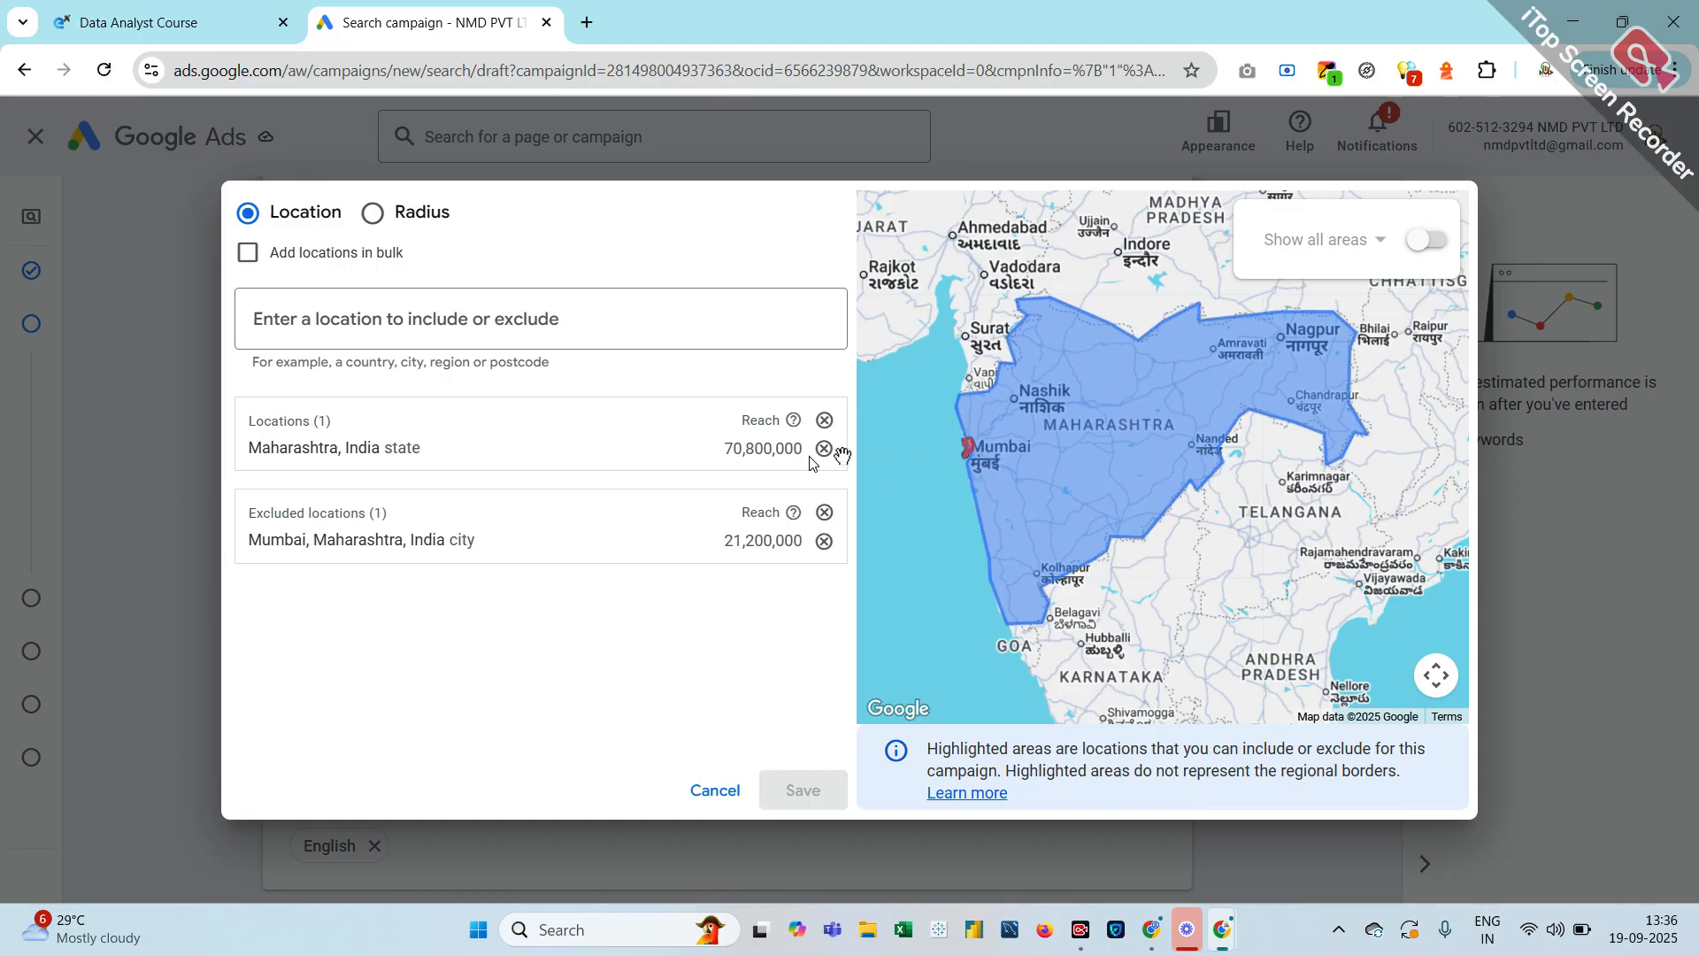
click(372, 213)
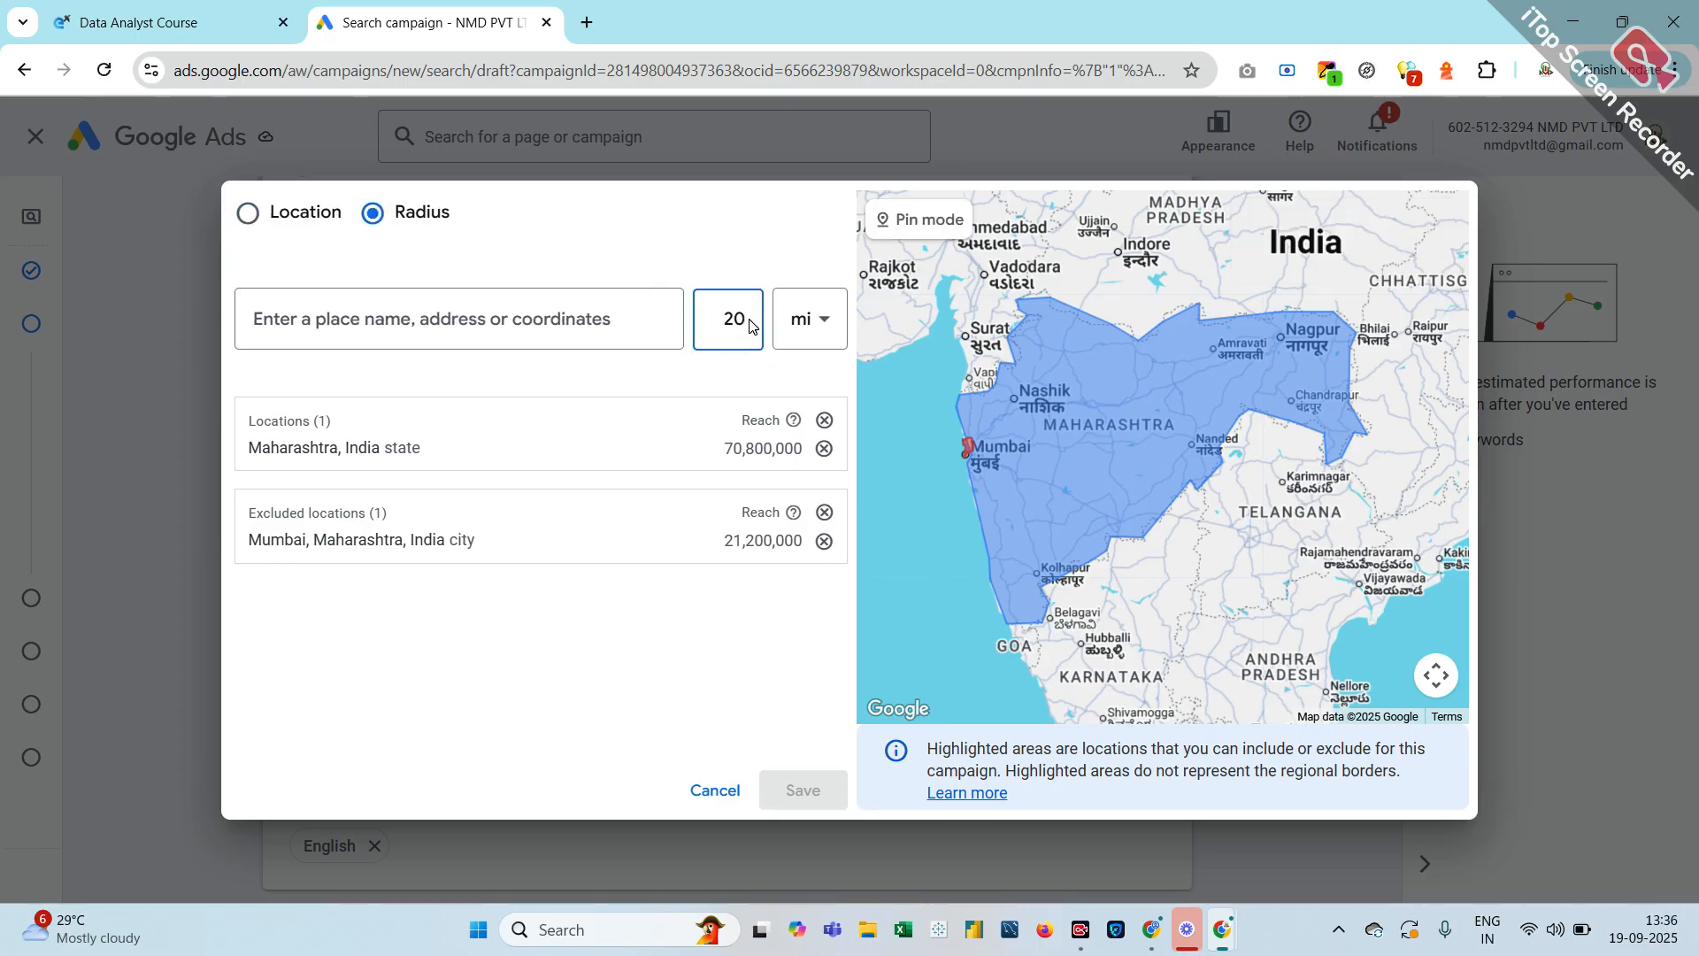
key(BackSpace)
key(BackSpace)
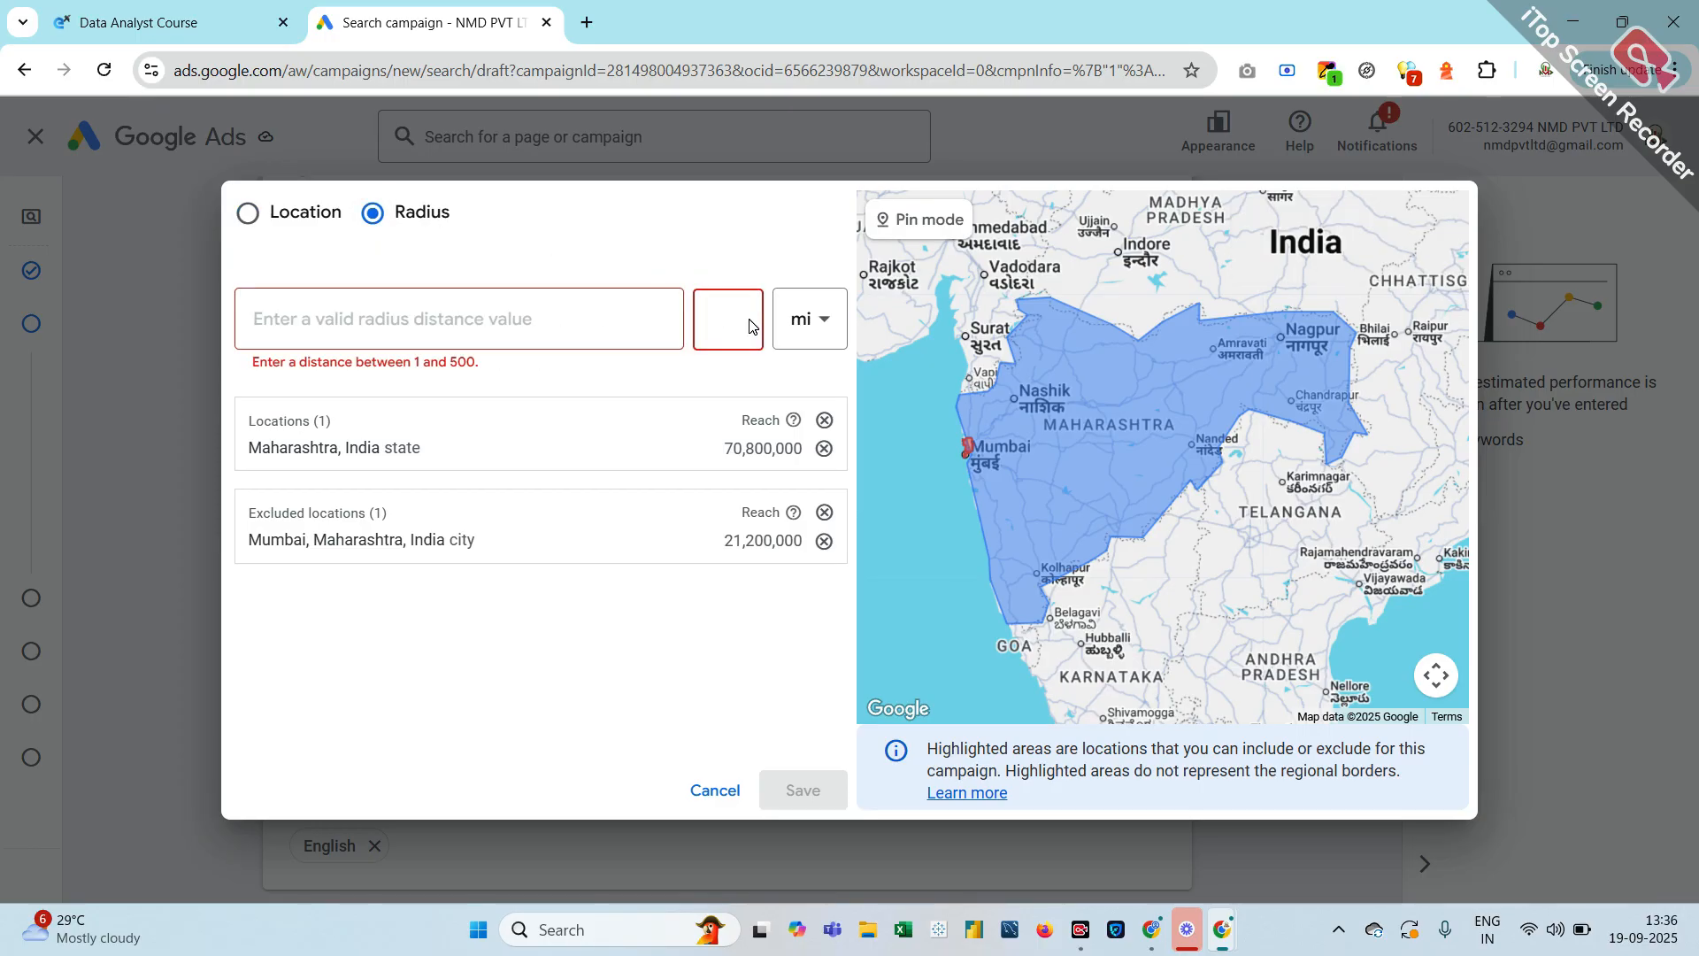
text(30)
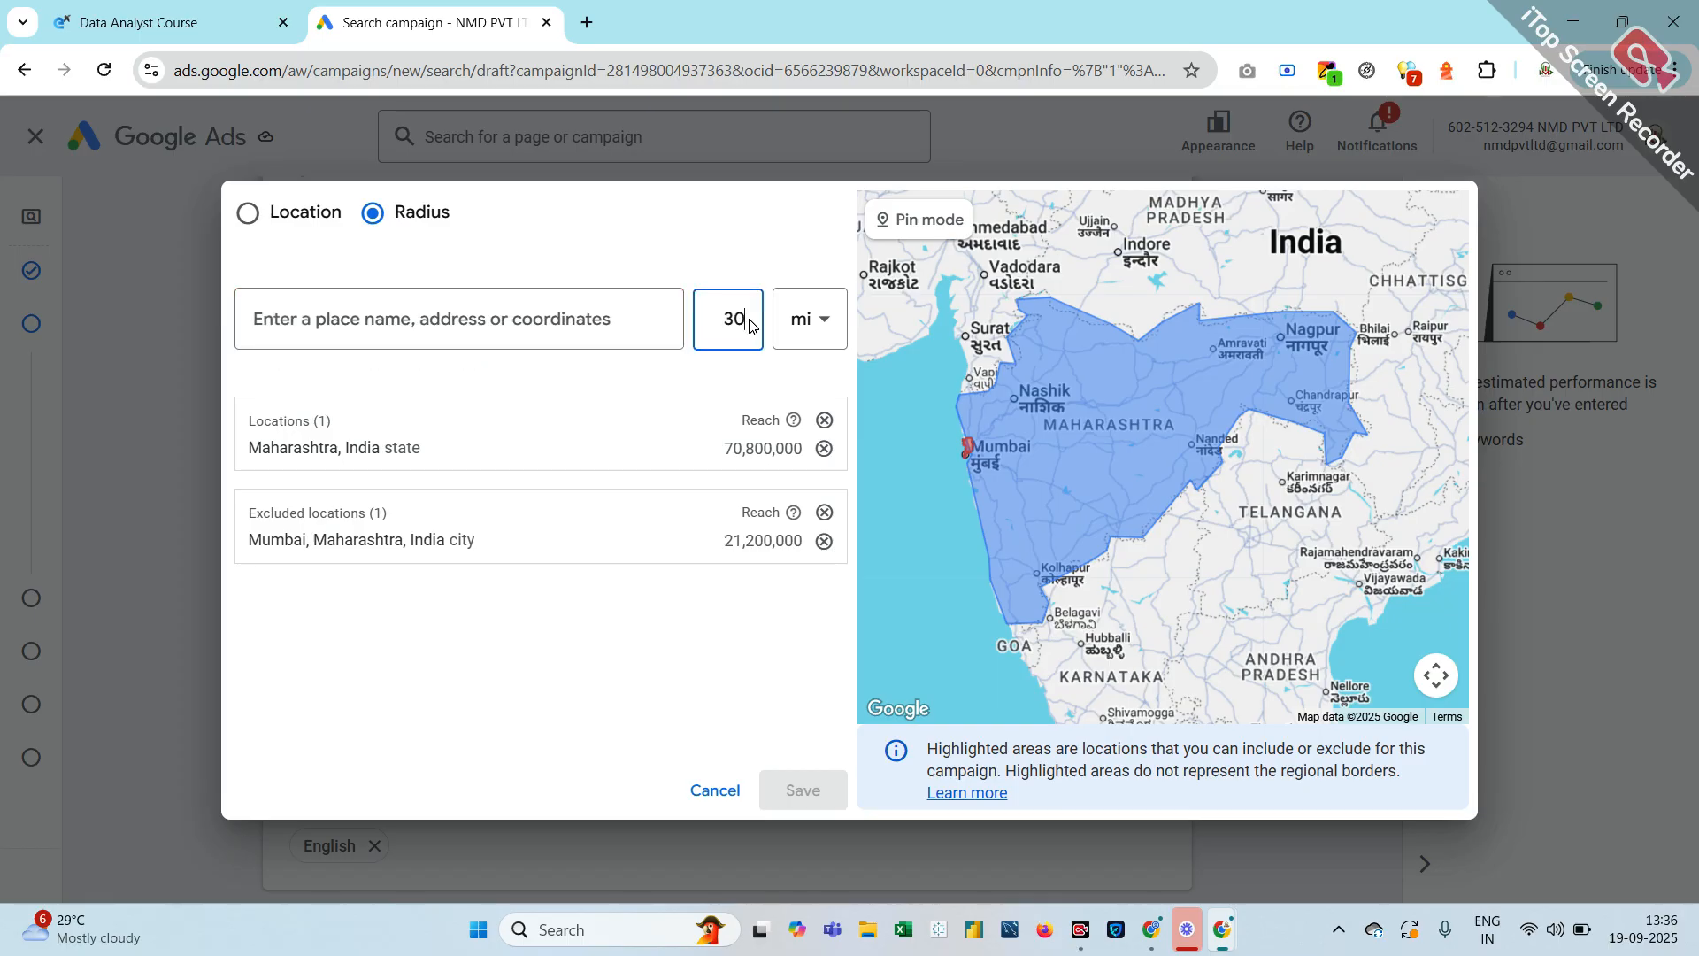
click(821, 343)
click(799, 426)
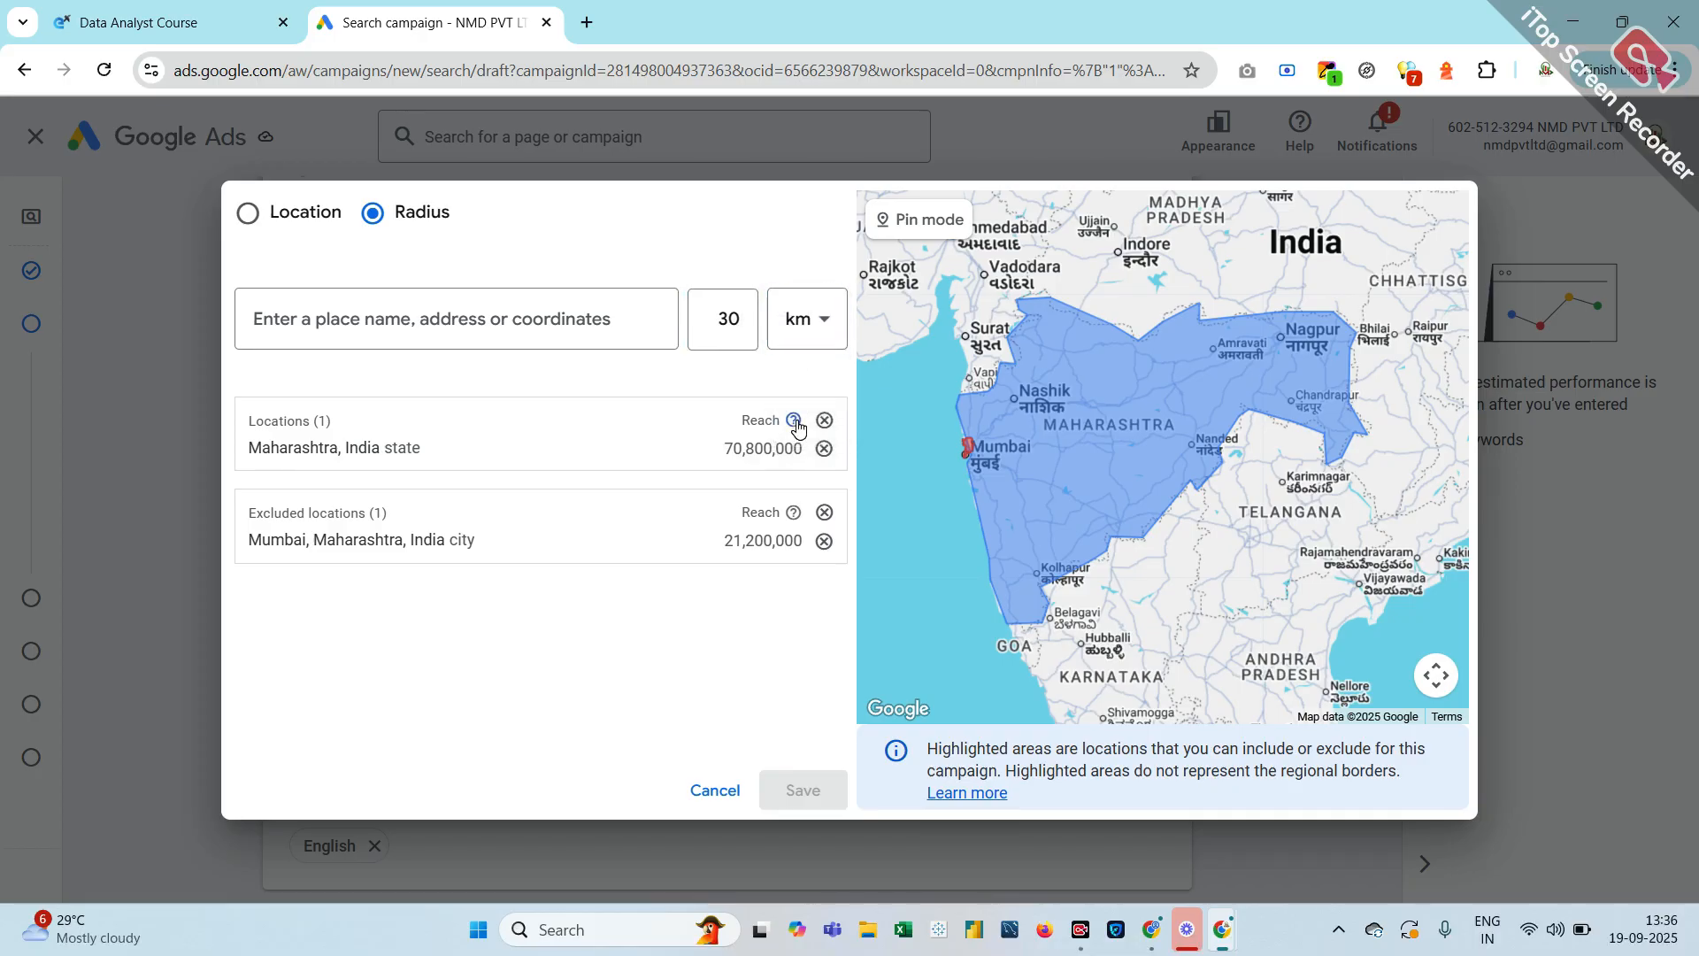
mouse_move(796, 424)
click(713, 791)
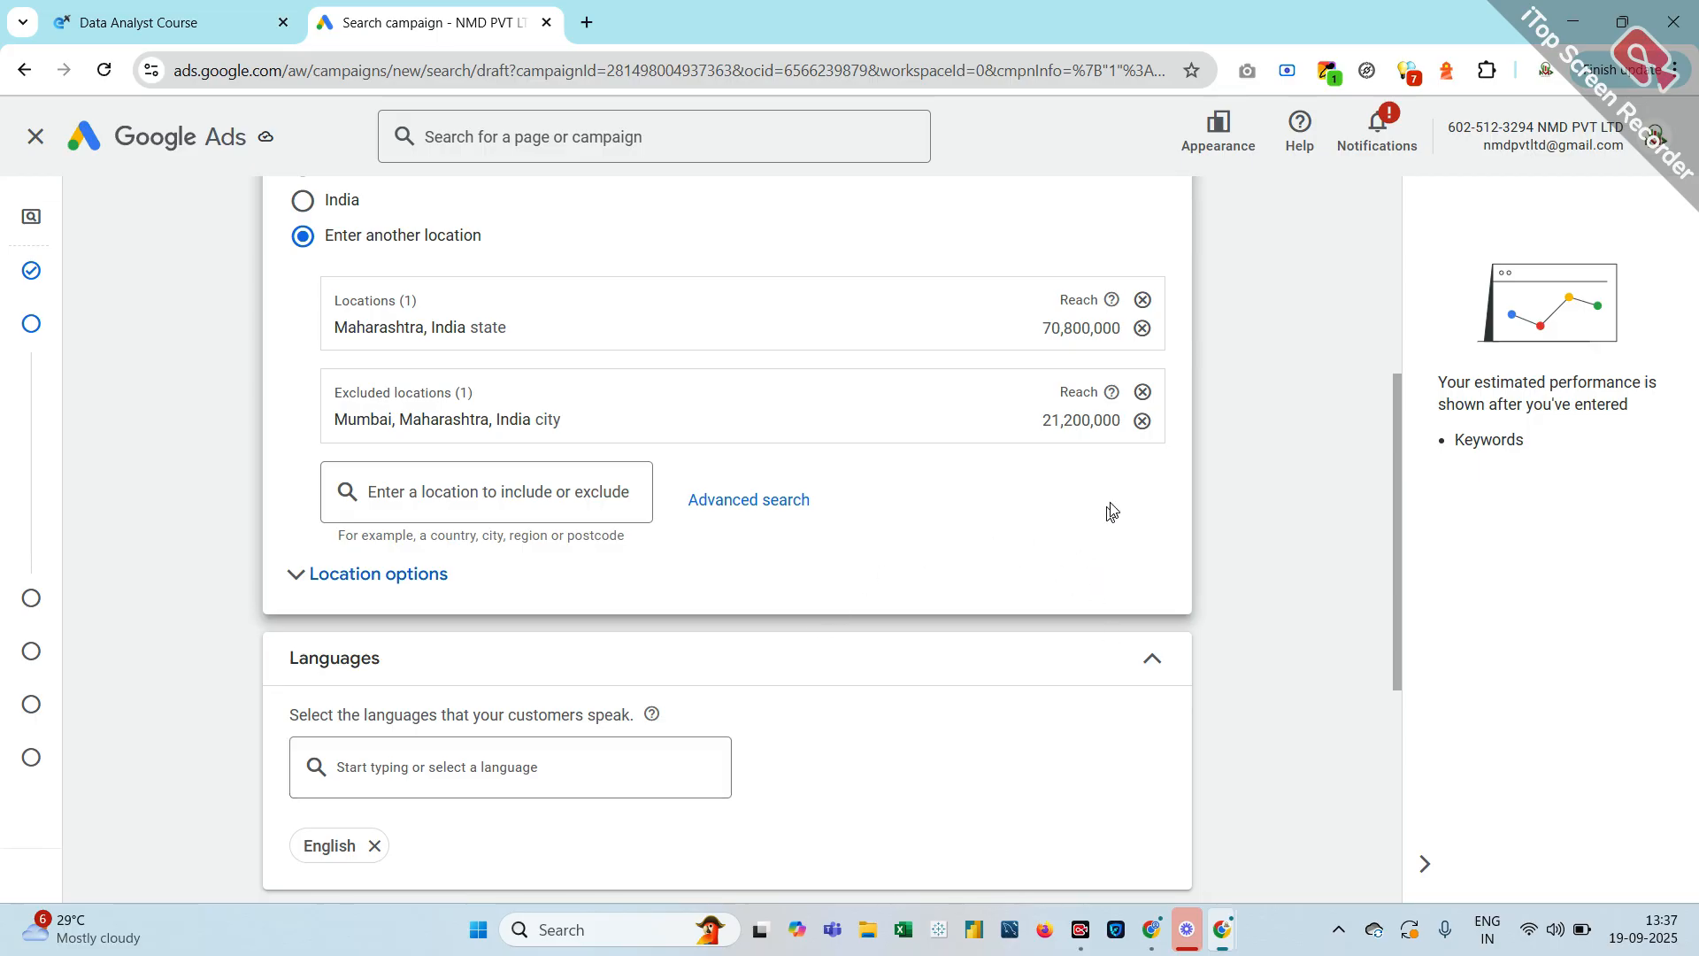
click(1141, 421)
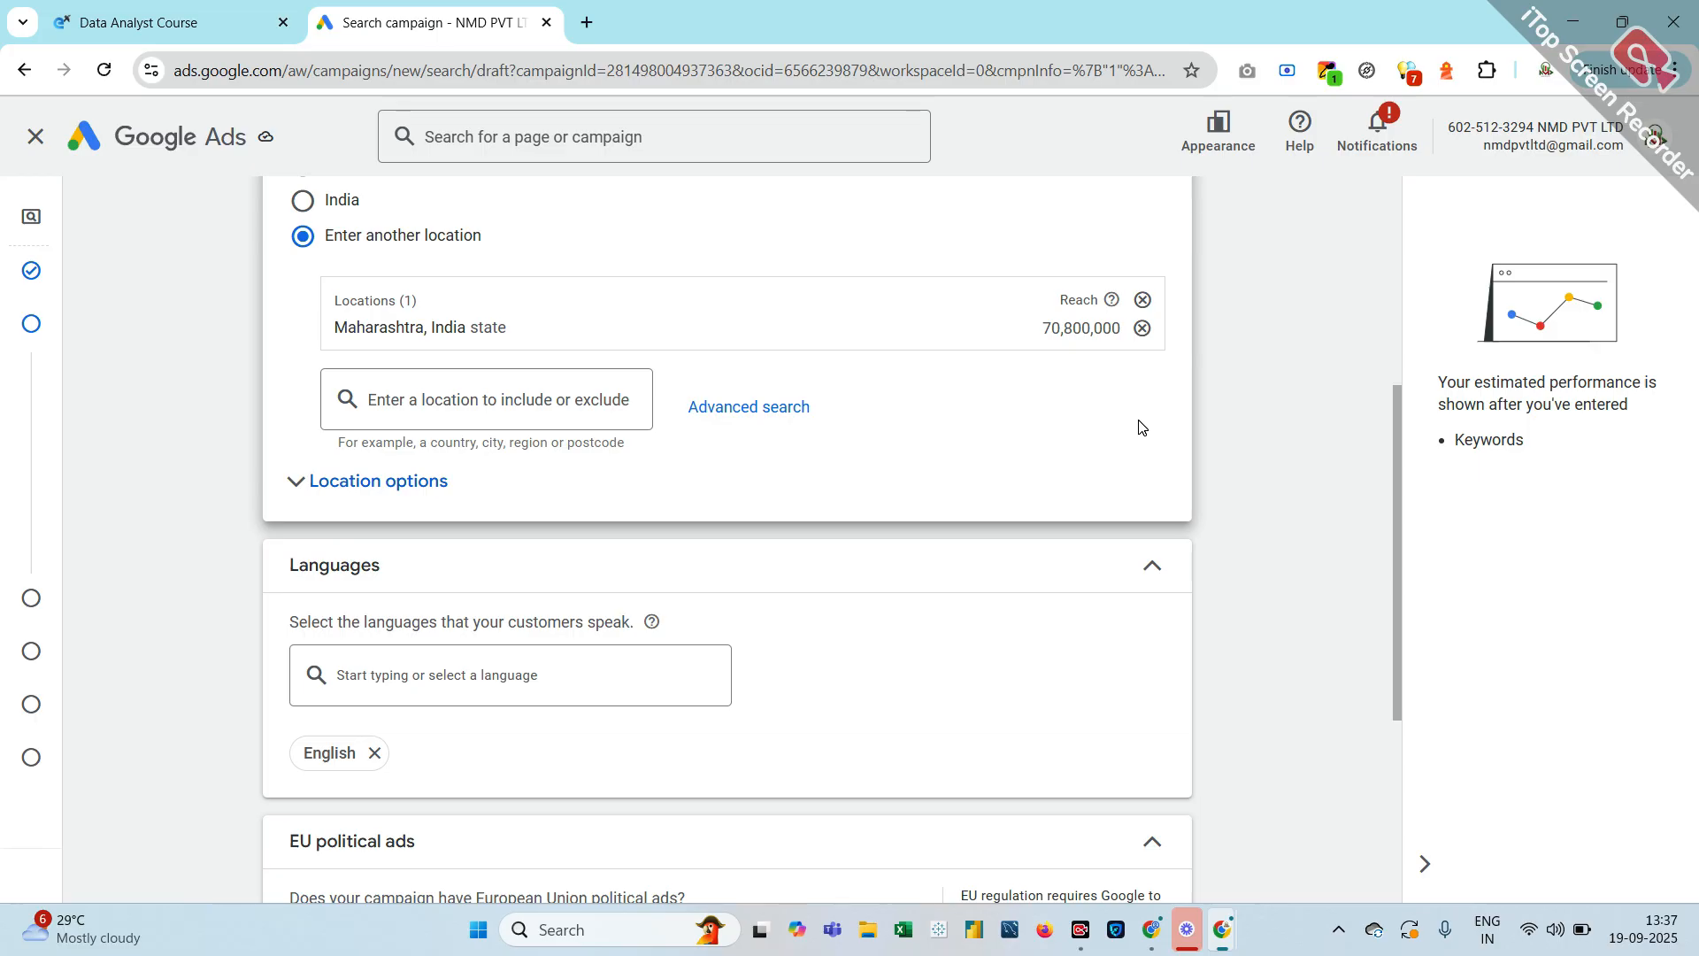
scroll(1140, 426, up, 2)
scroll(1140, 427, down, 1)
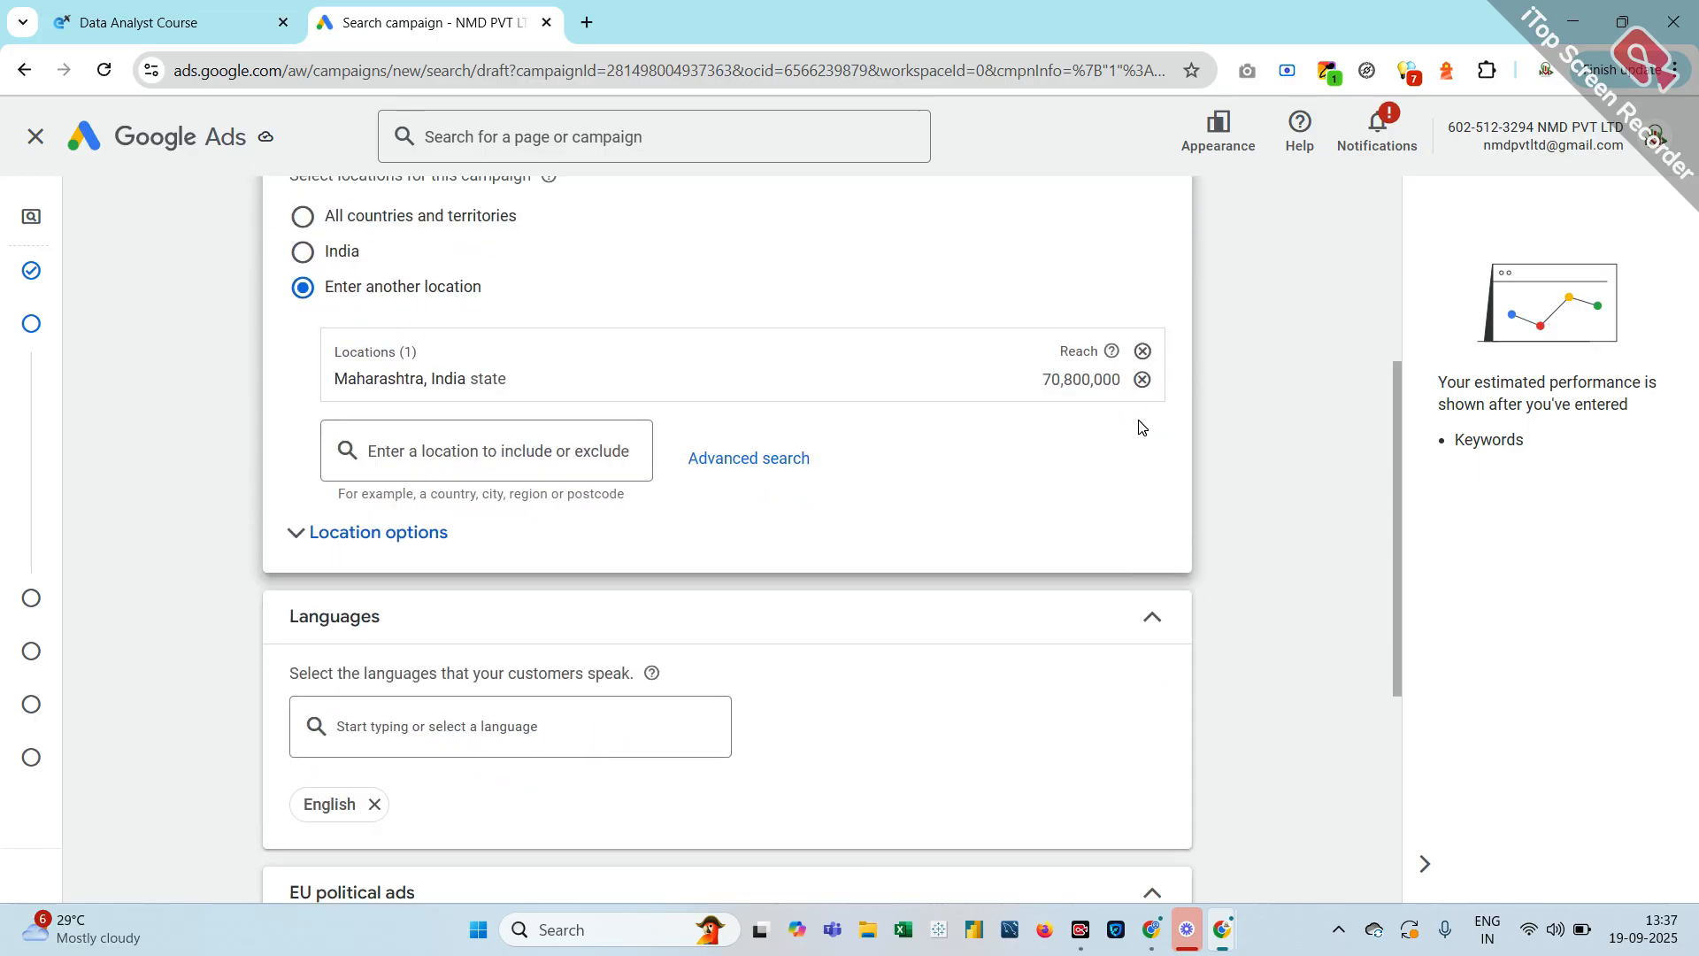
scroll(1140, 427, down, 3)
scroll(1140, 427, up, 2)
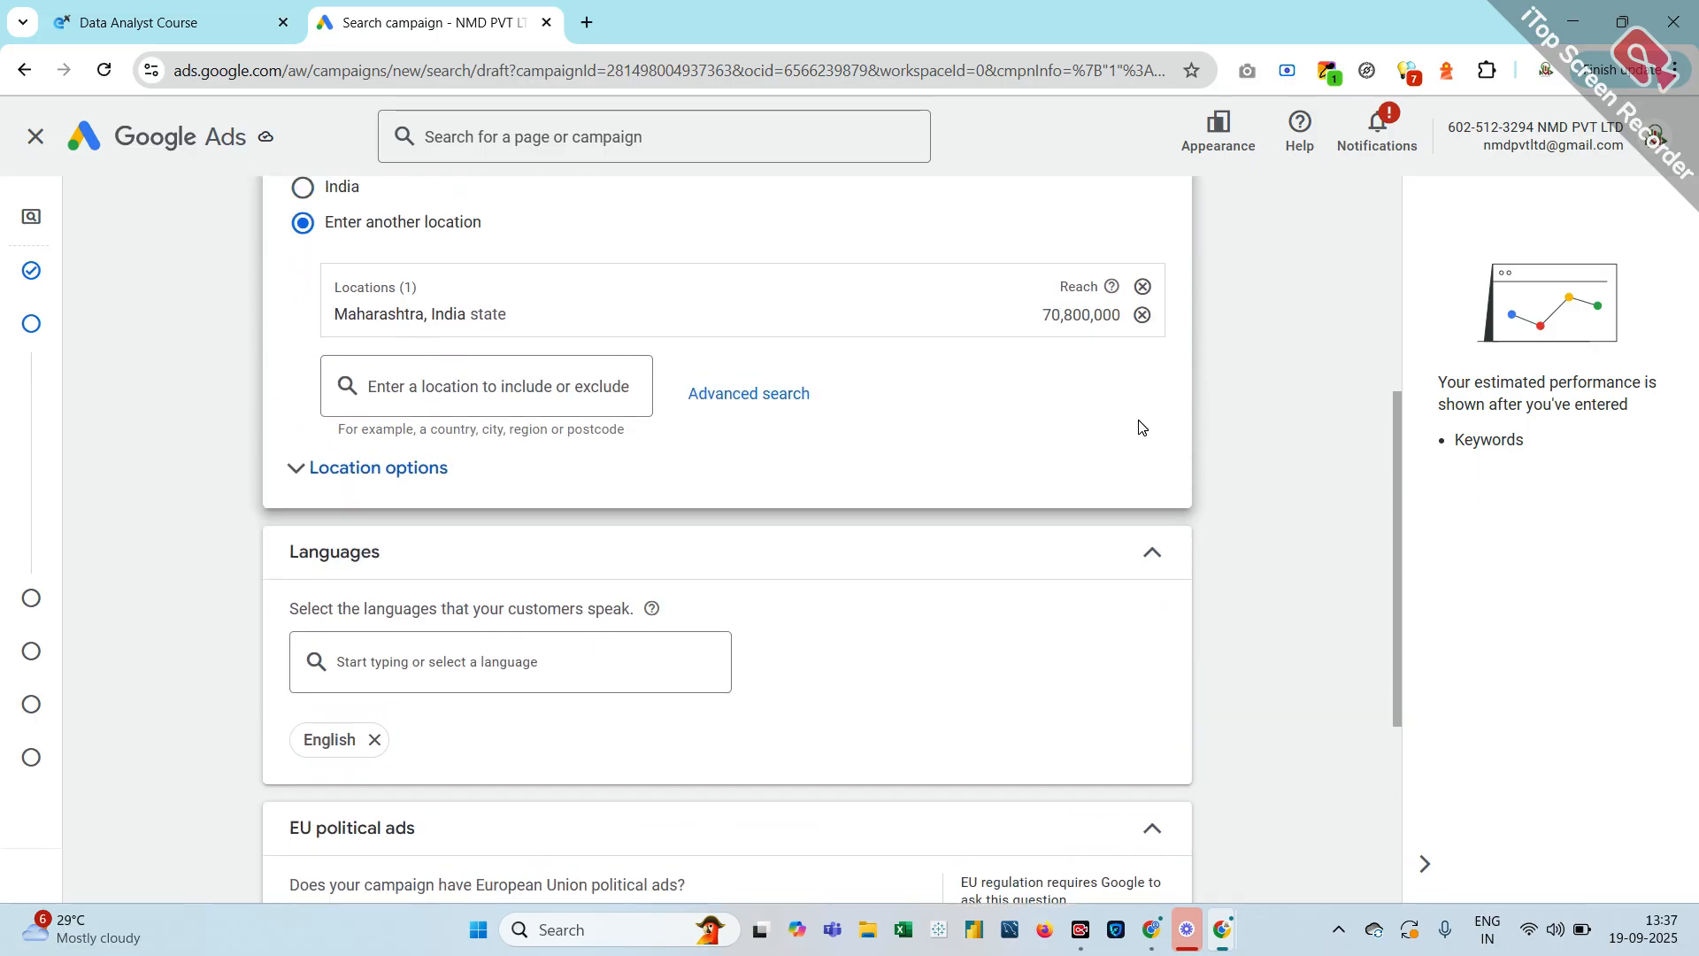
scroll(1140, 427, up, 2)
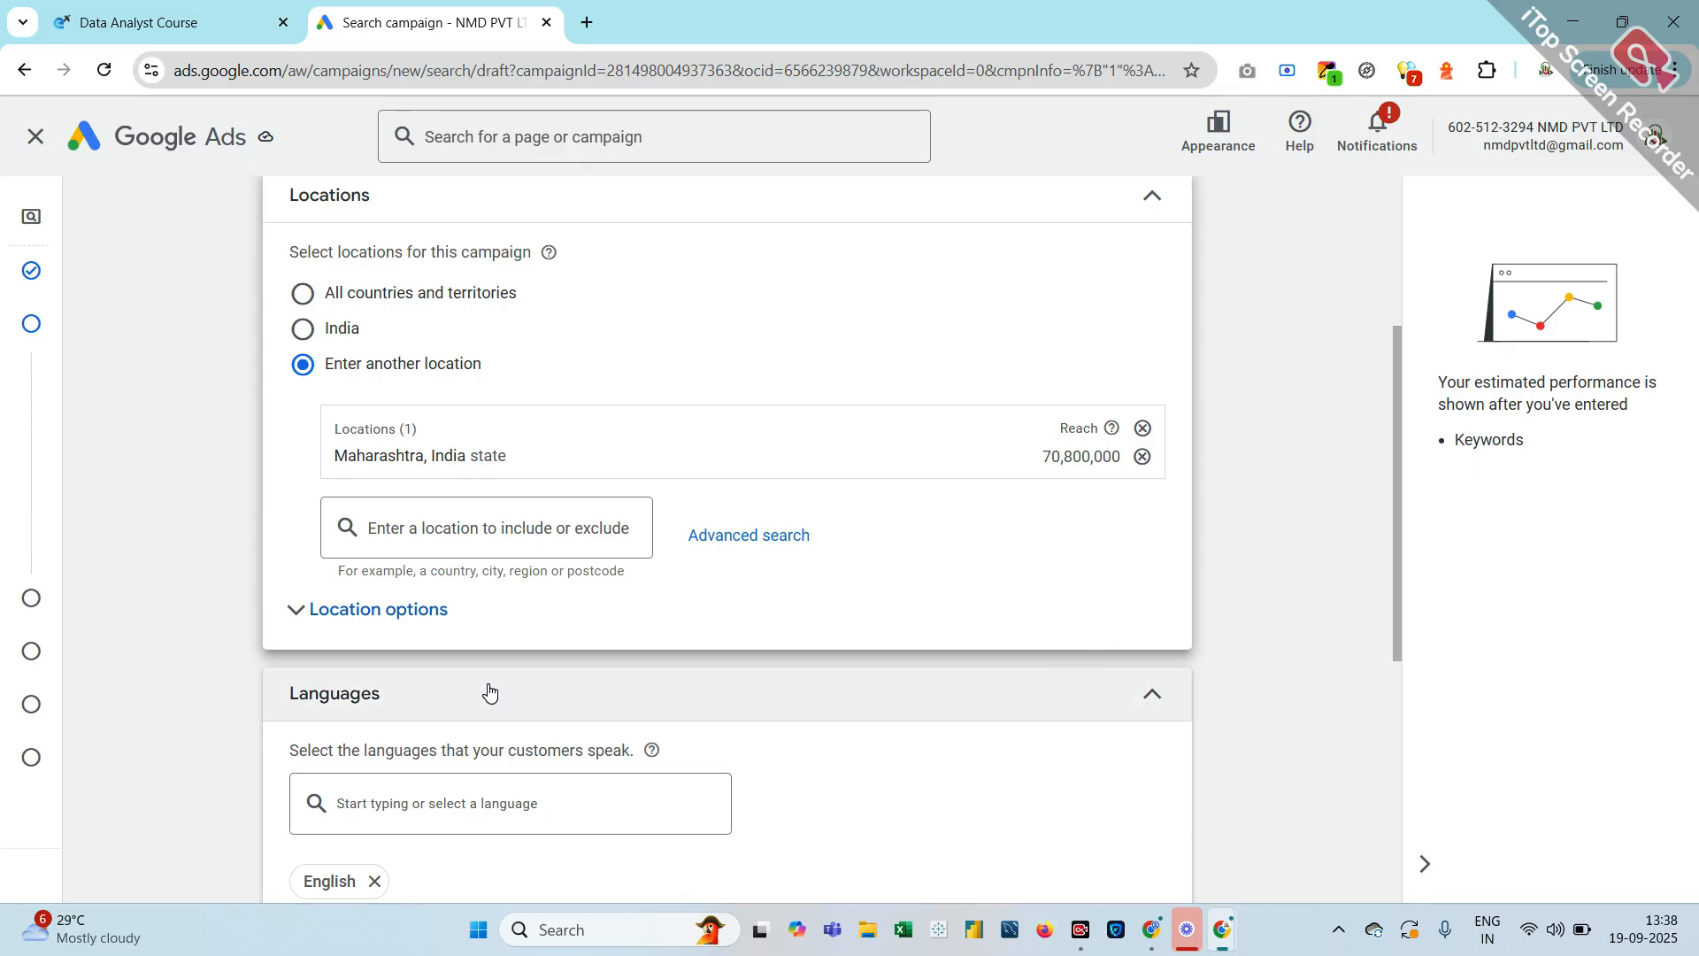
Expand Location options and keep 'Presence or interest (recommended)' after briefly choosing Presence
click(295, 612)
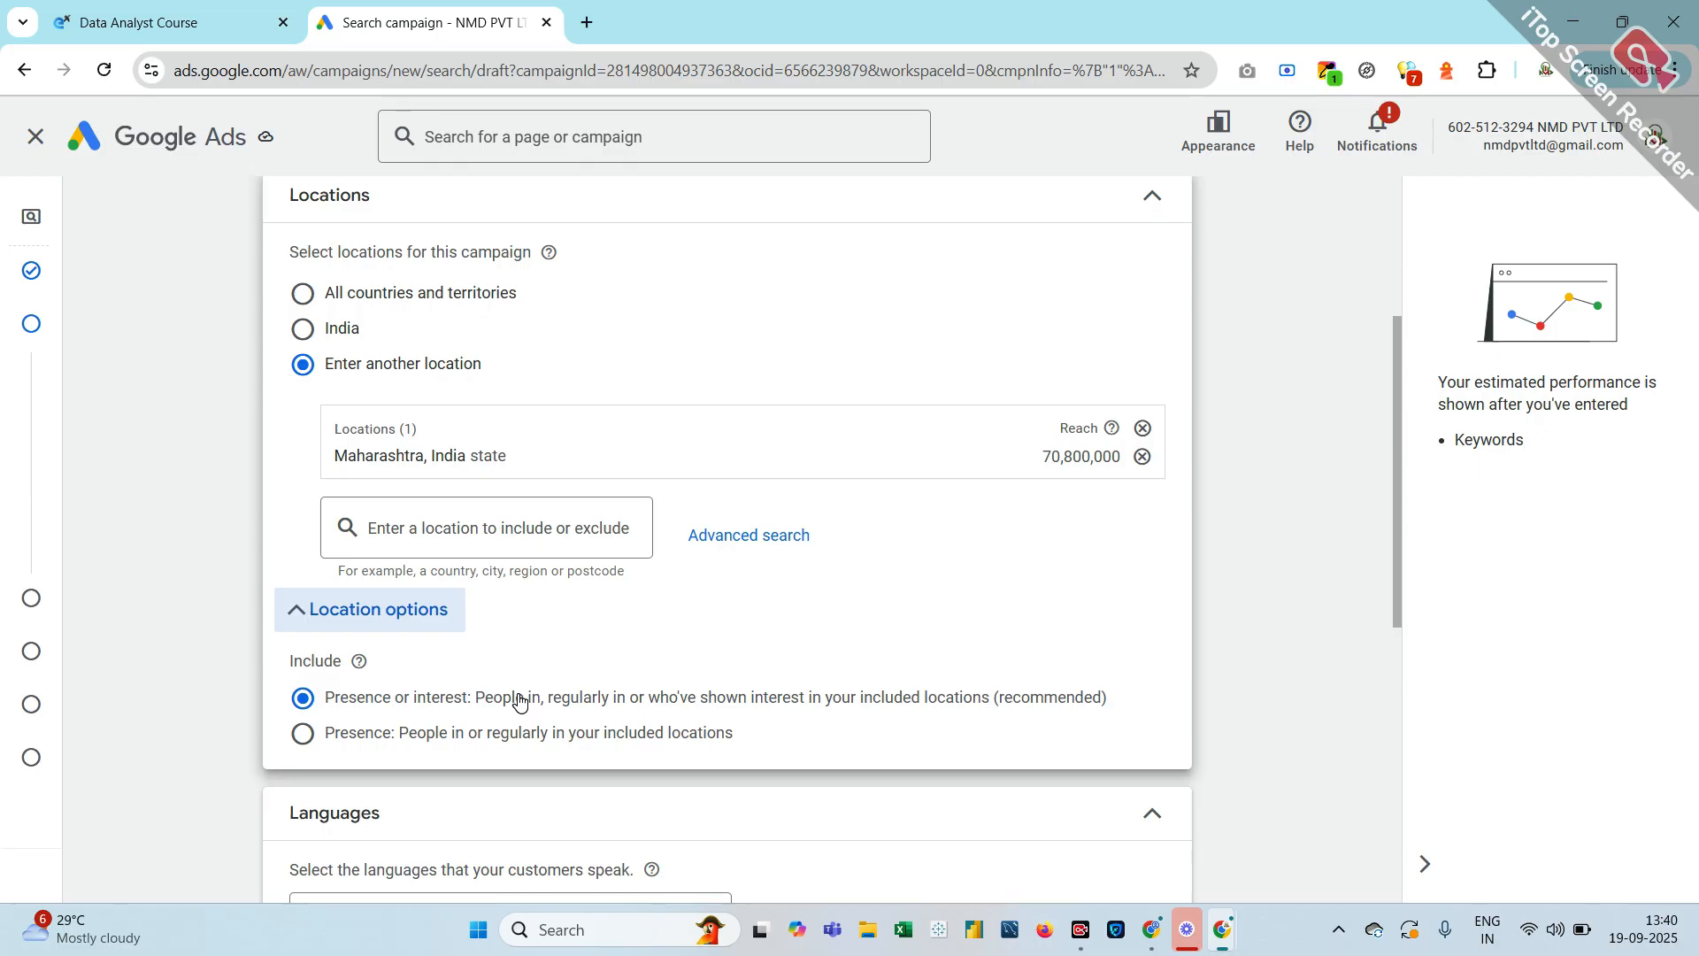
click(304, 734)
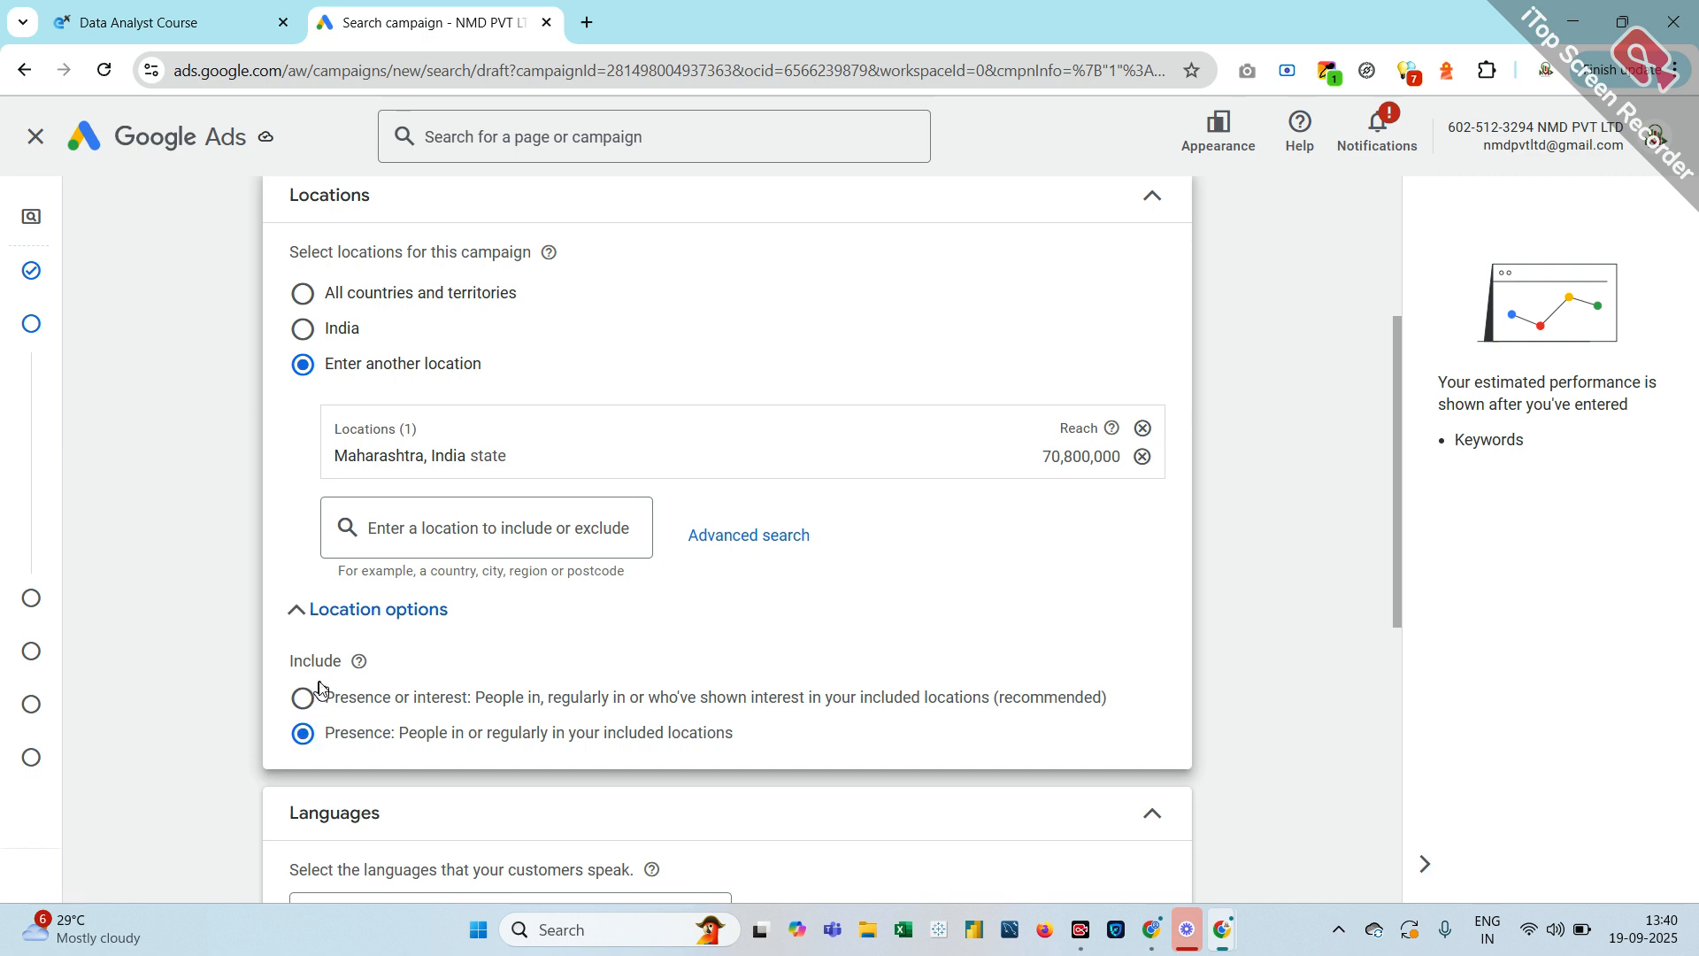
click(303, 701)
scroll(303, 701, down, 2)
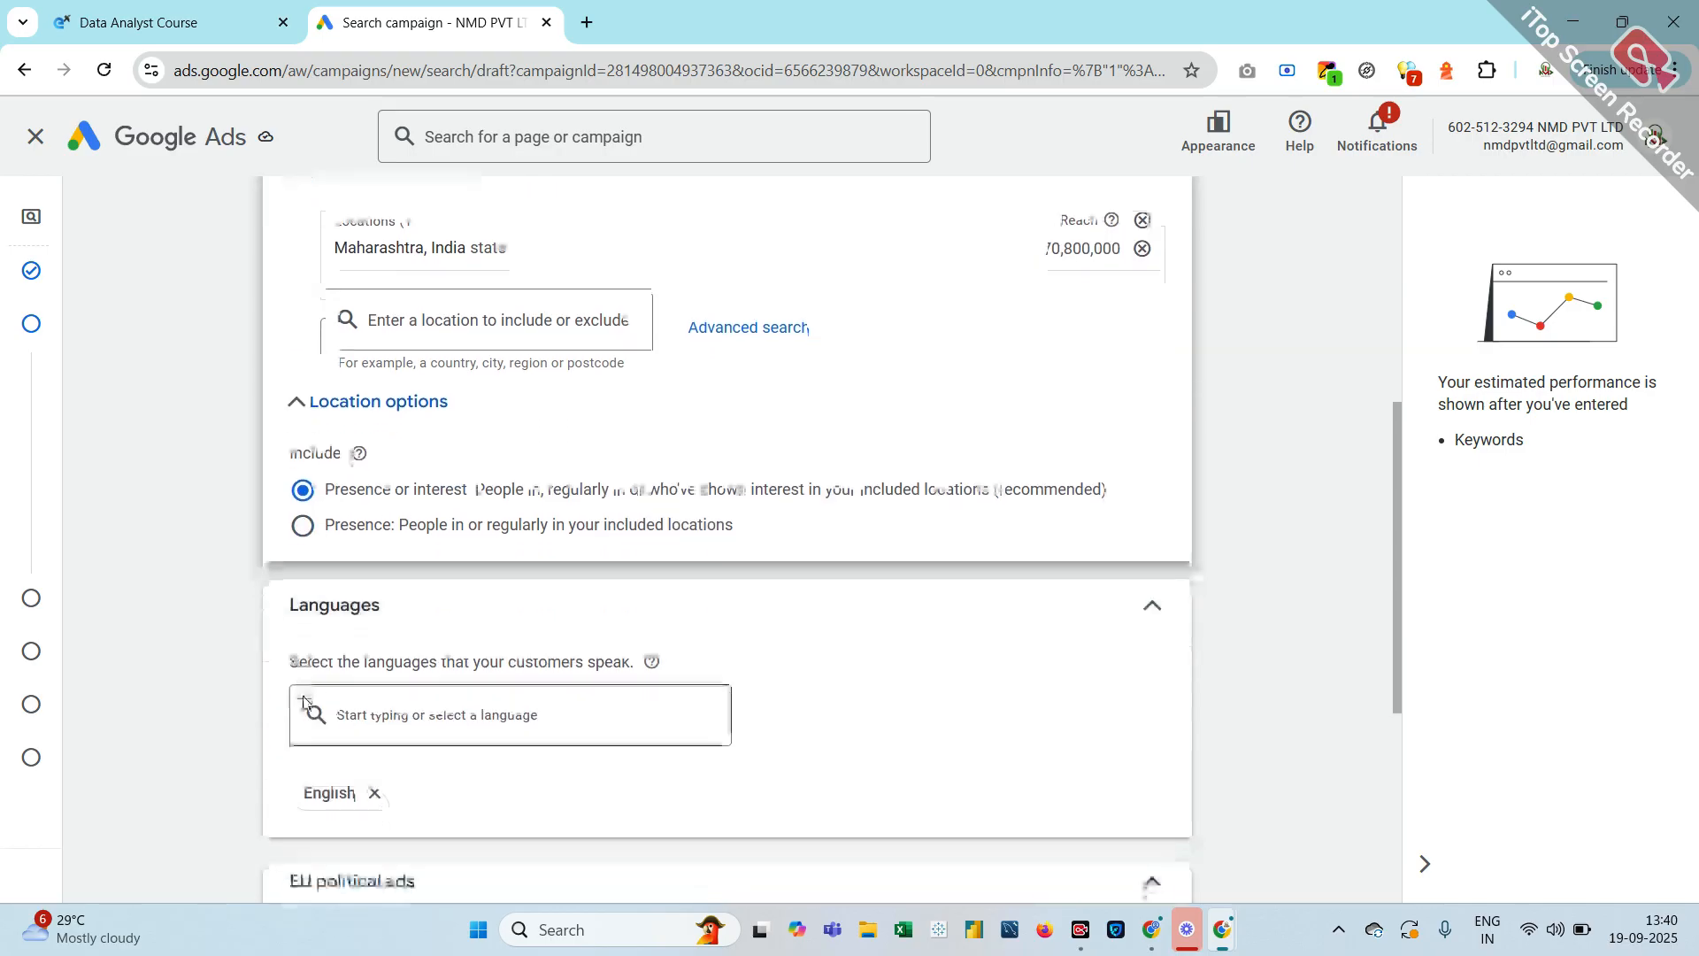
click(376, 733)
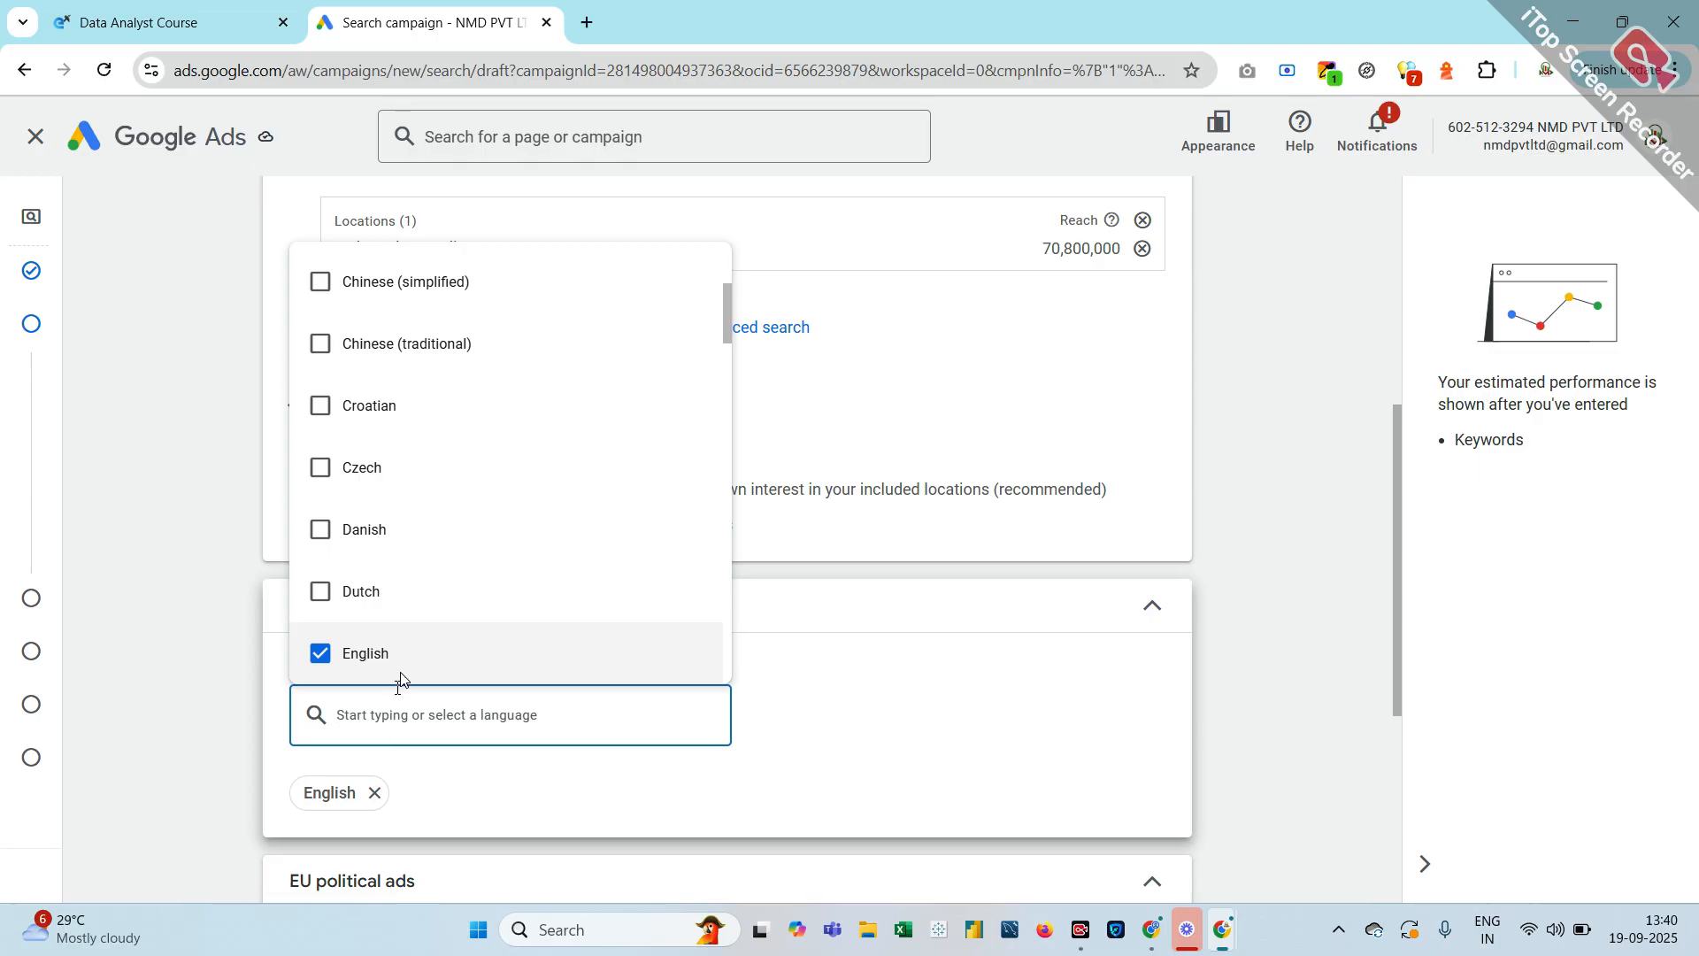
scroll(429, 598, up, 3)
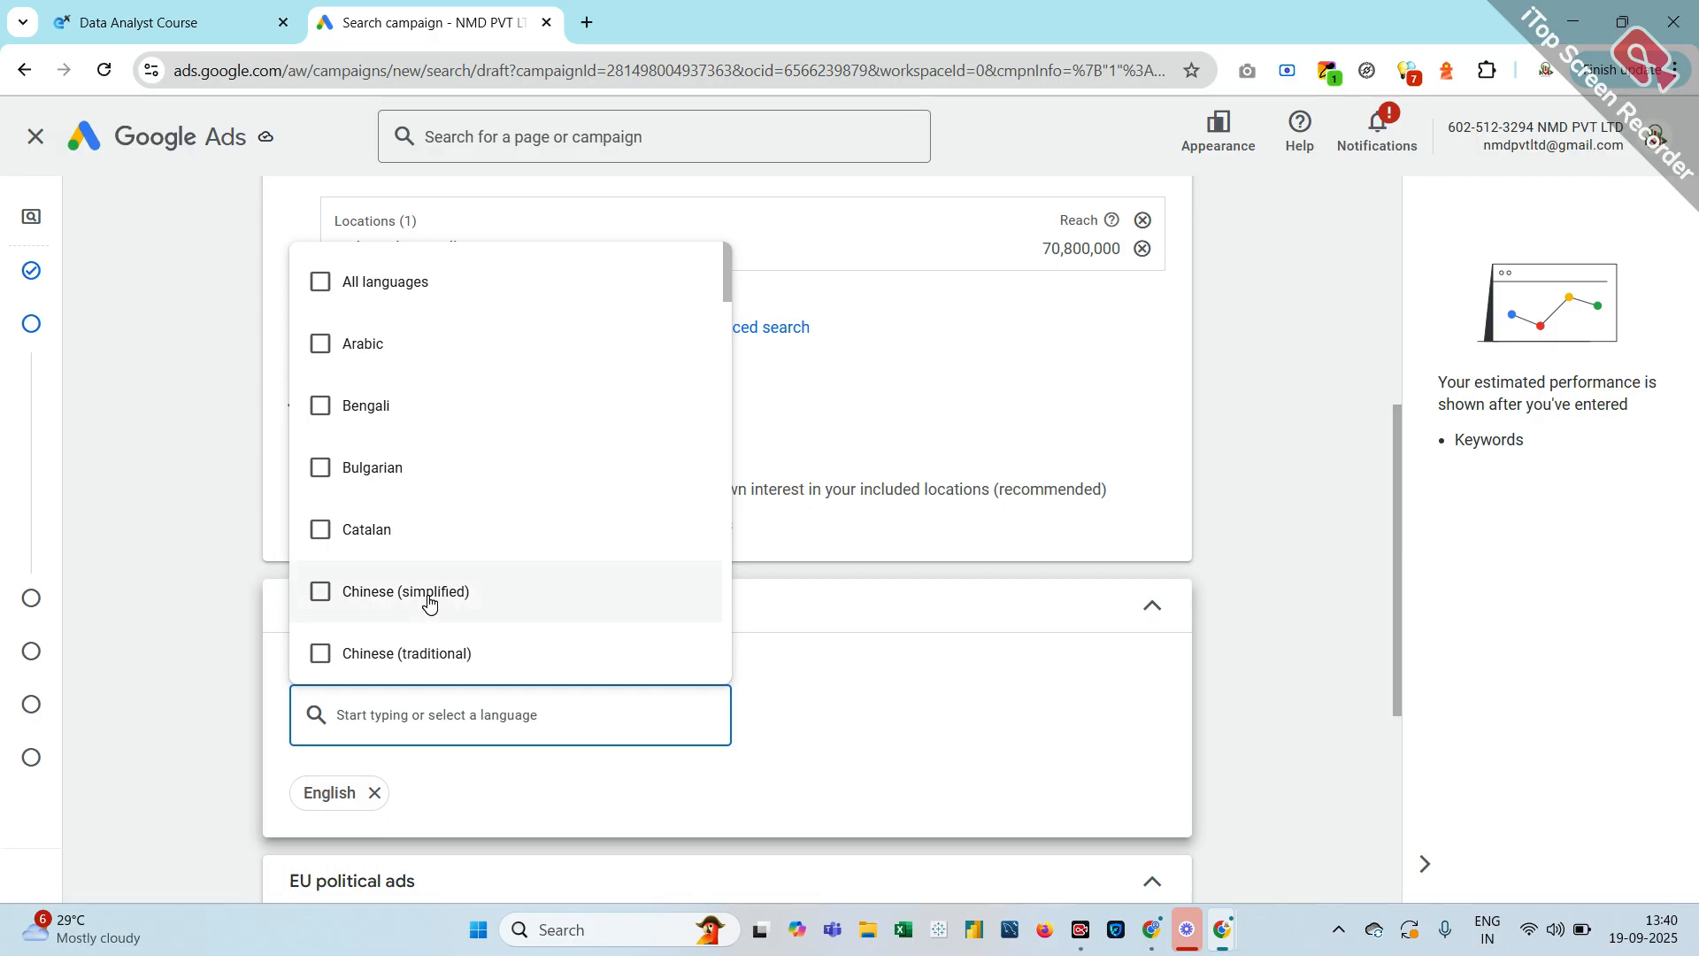
click(314, 283)
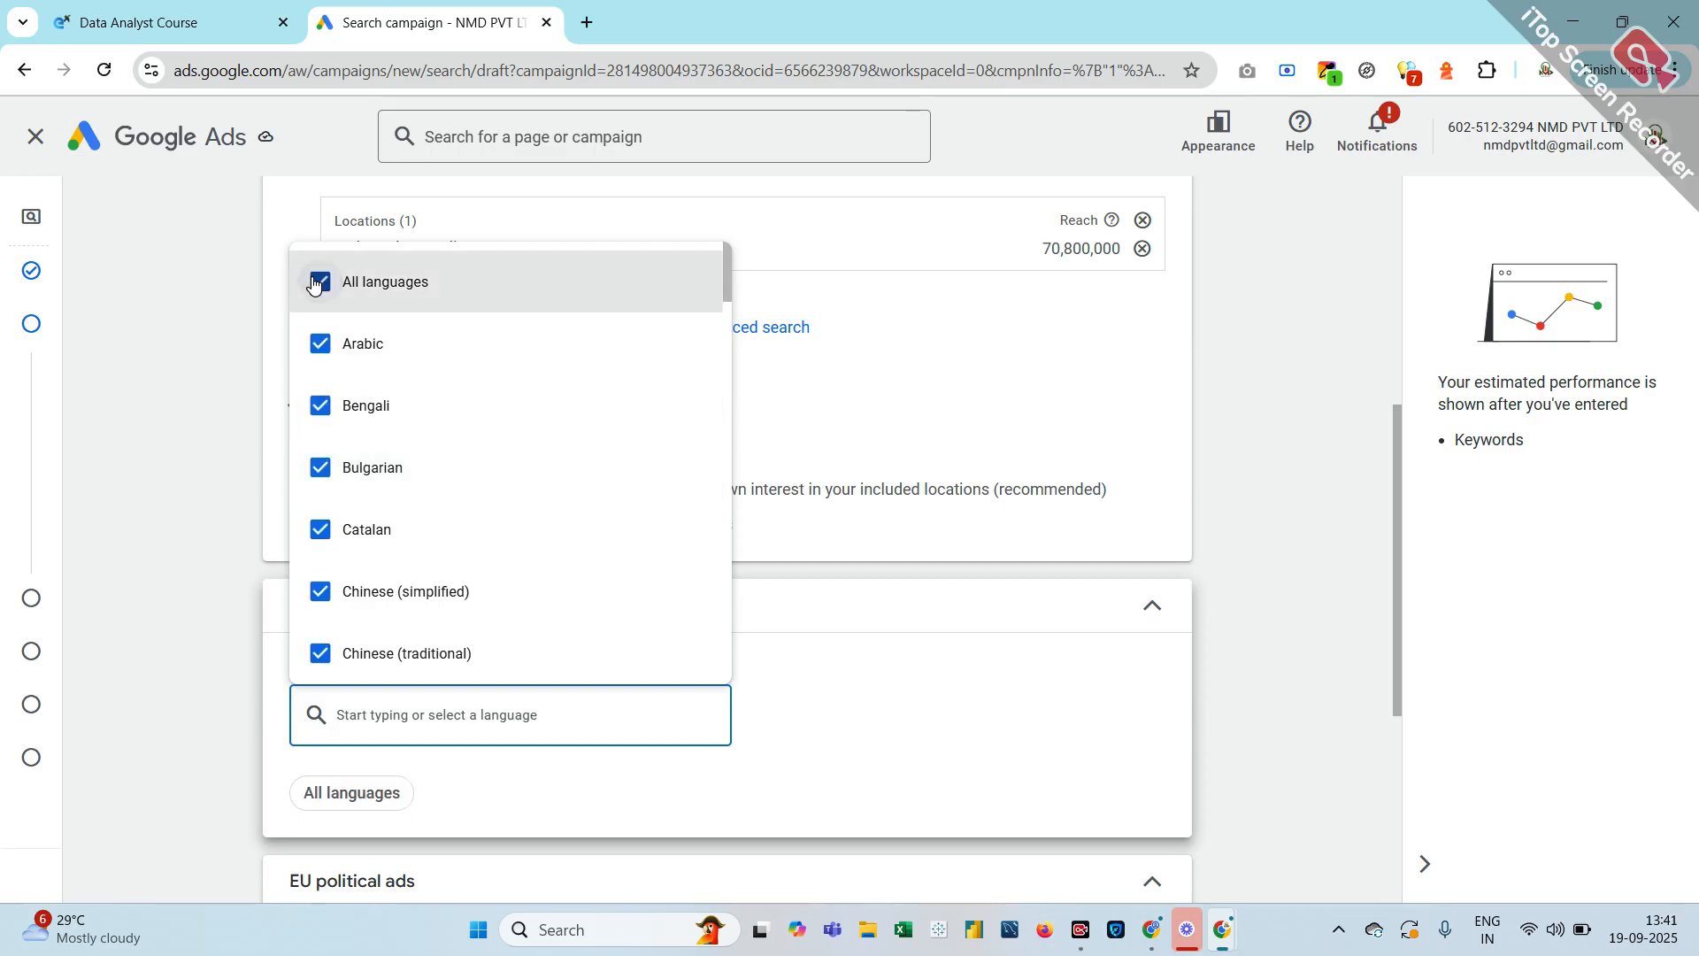
click(314, 283)
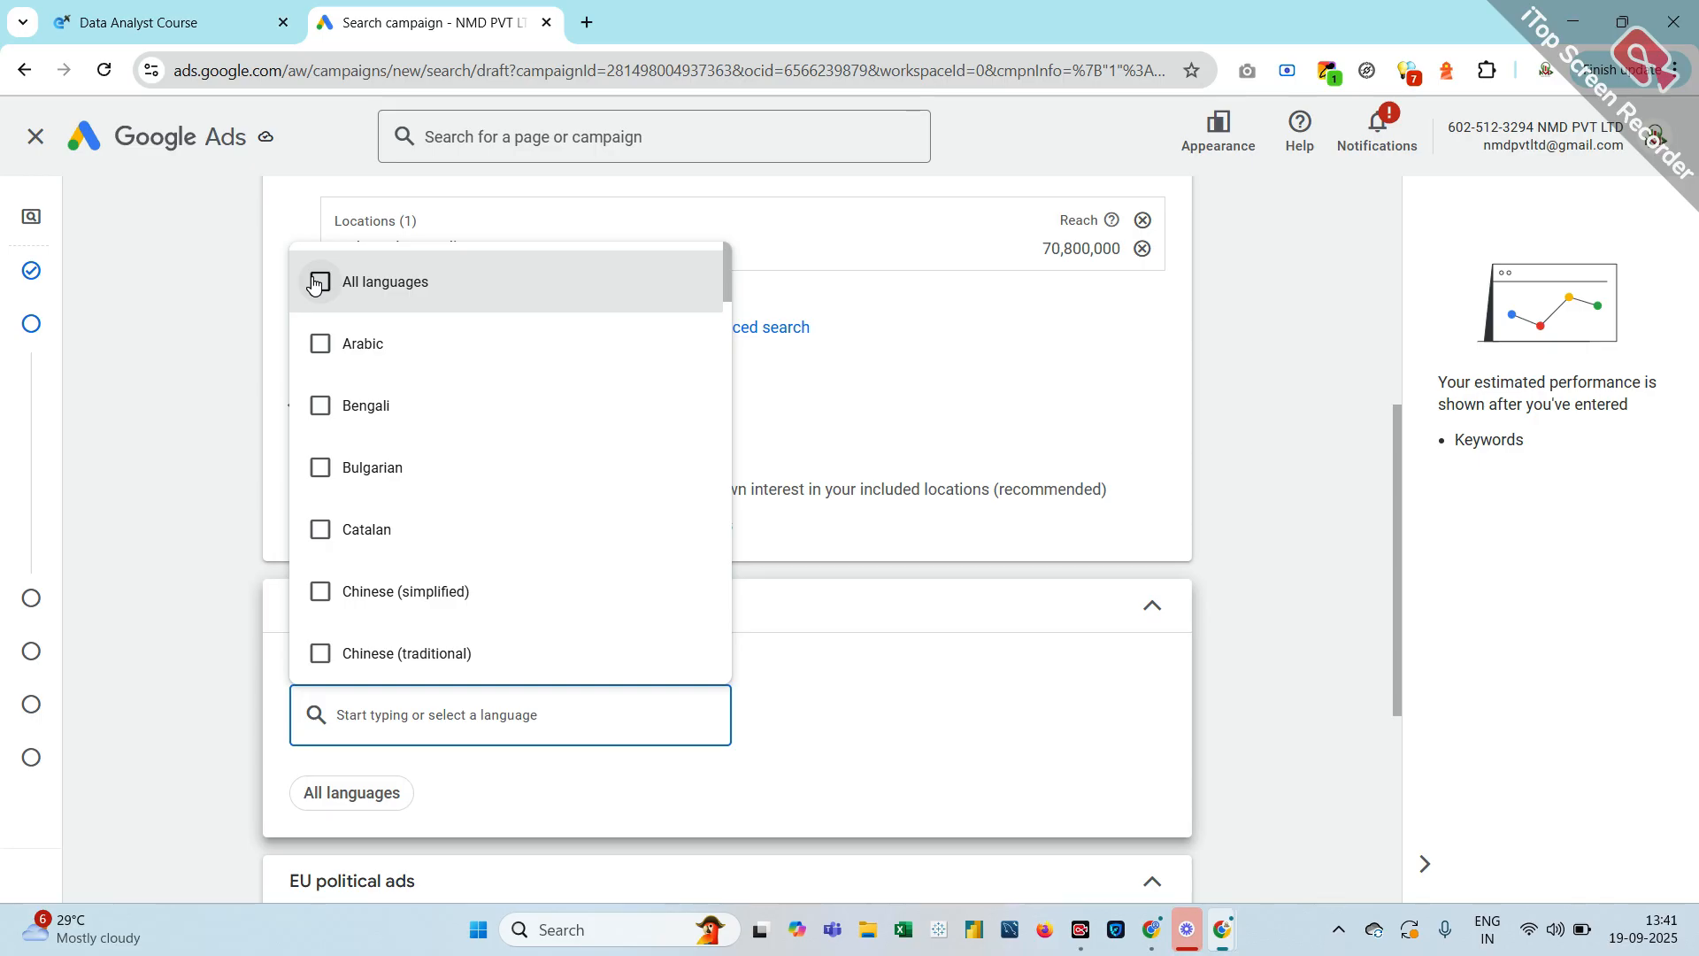
scroll(372, 528, down, 5)
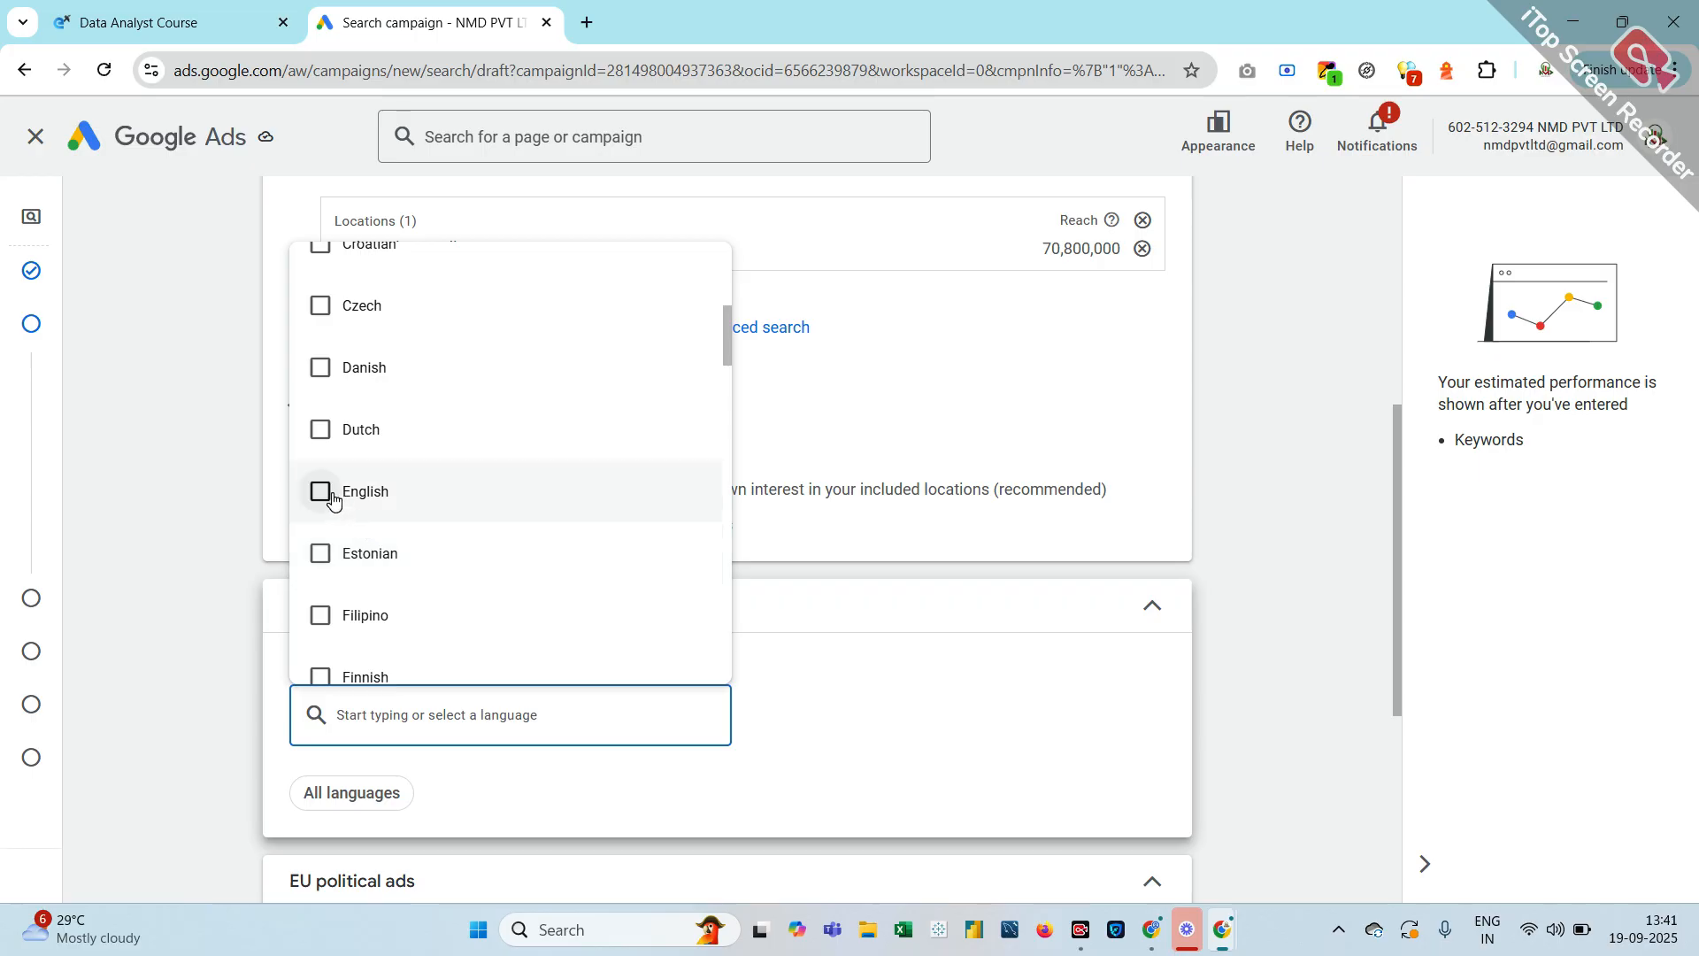
click(321, 493)
scroll(620, 825, down, 4)
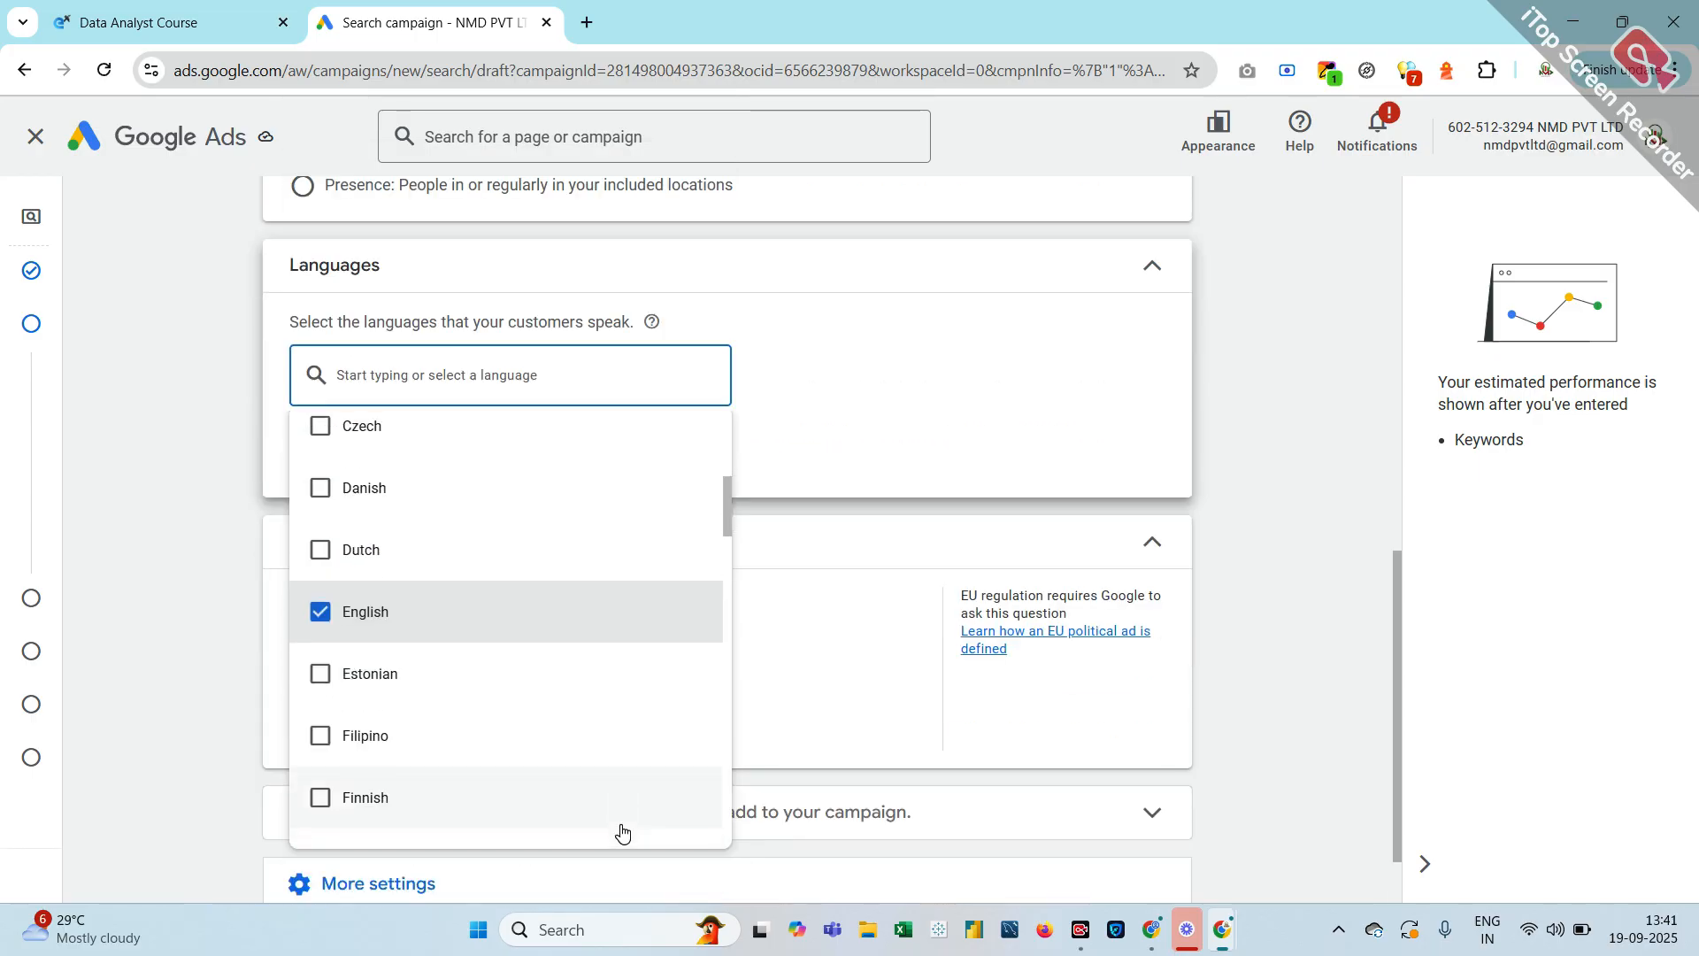
click(815, 666)
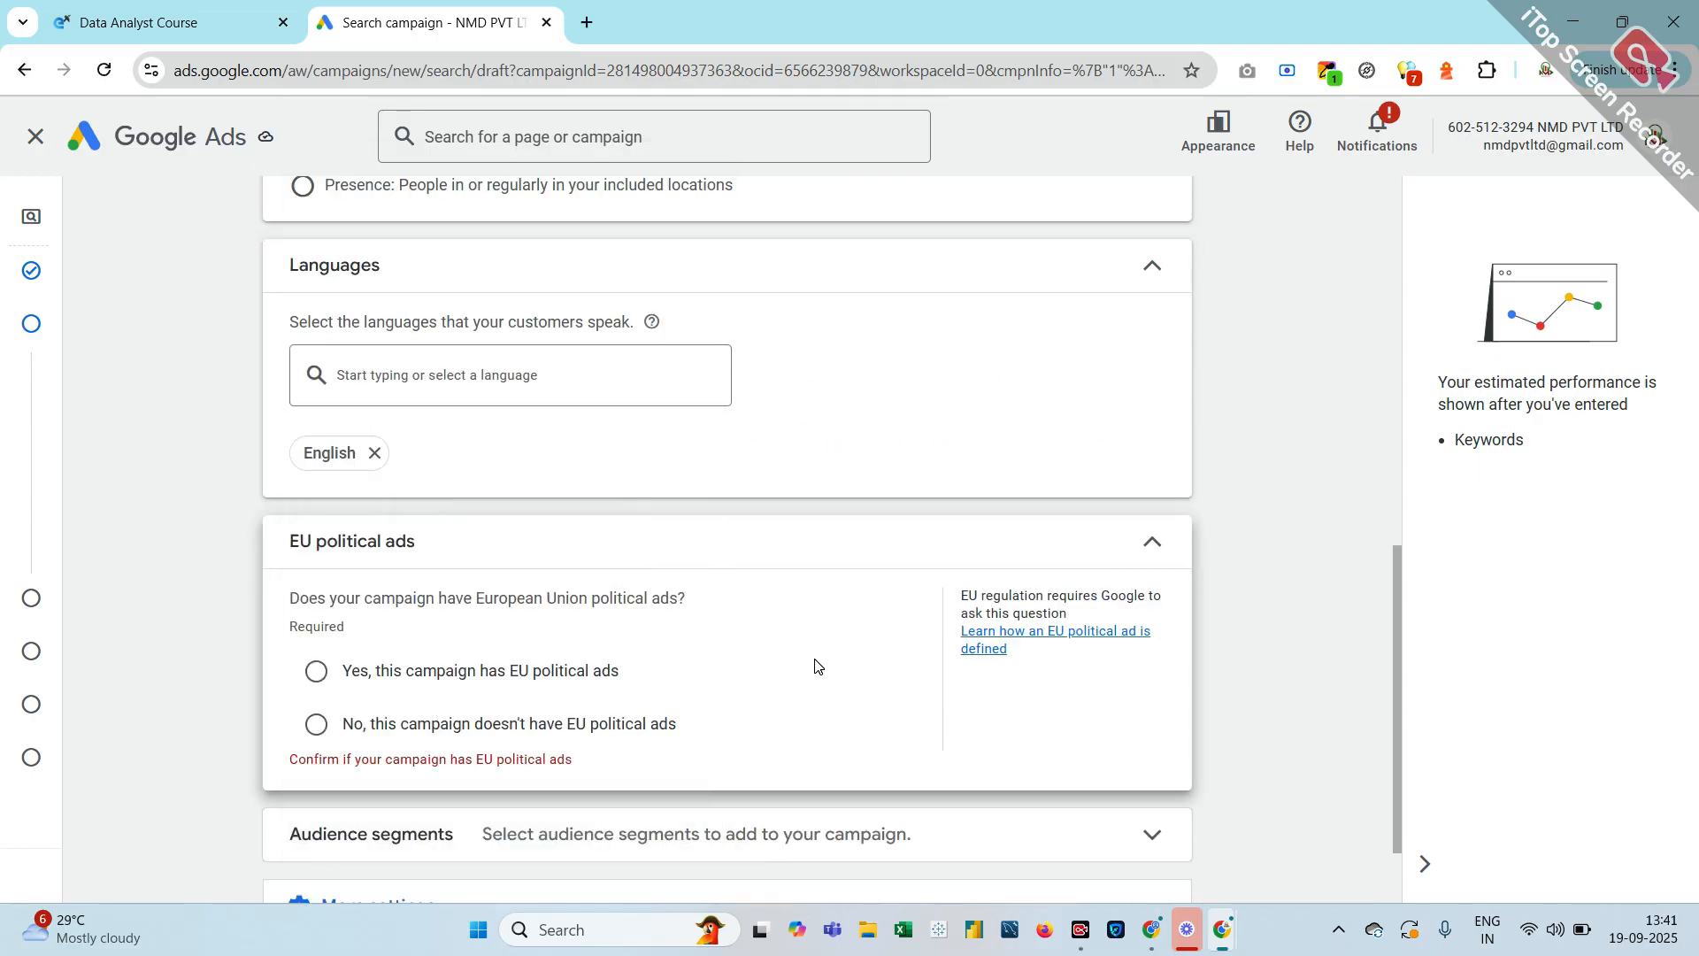
Declare no EU political ads, then expand More settings and the Audience segments section
scroll(815, 665, down, 1)
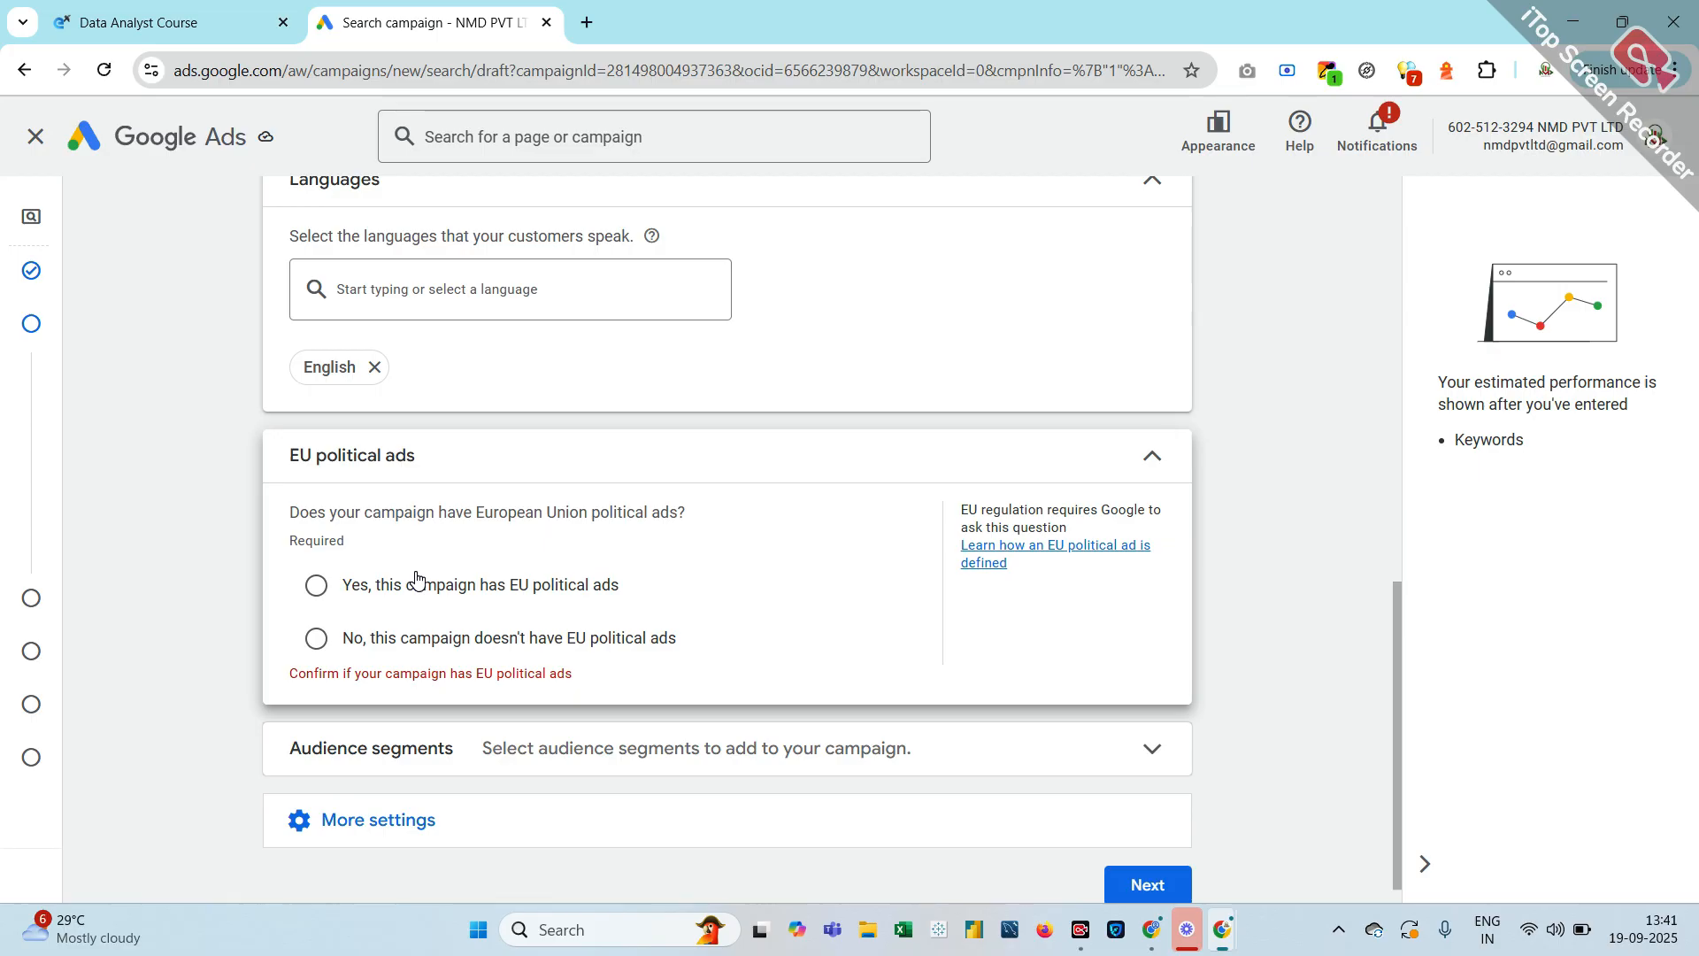
click(317, 638)
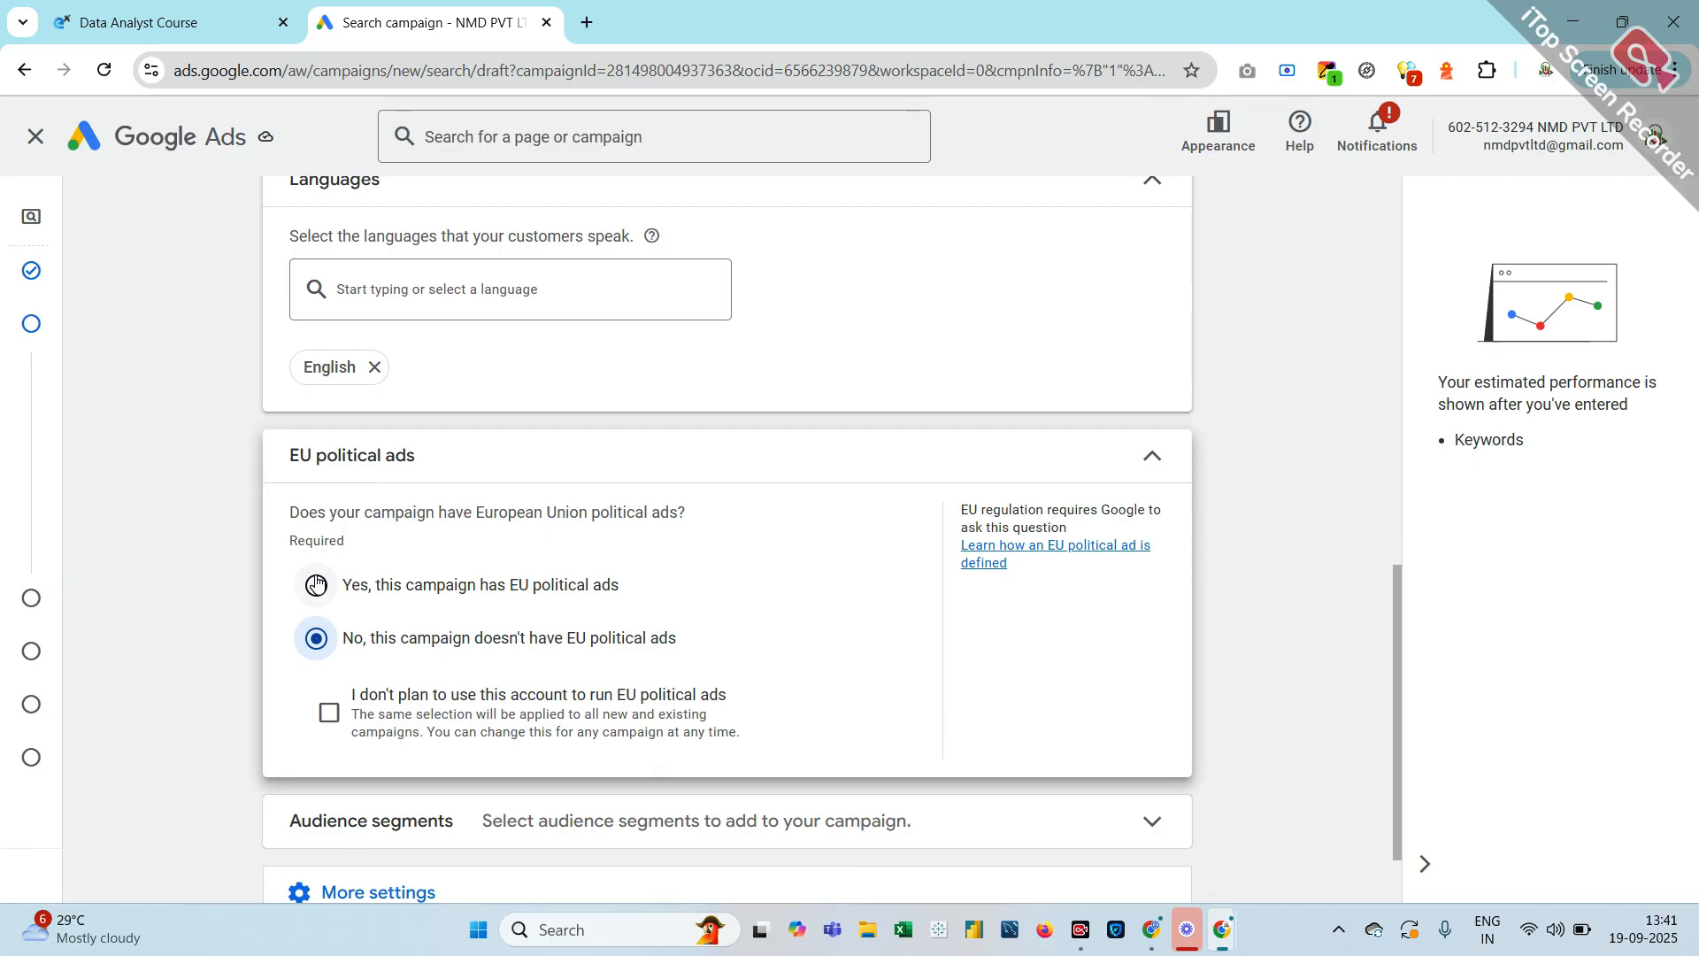
scroll(316, 584, down, 1)
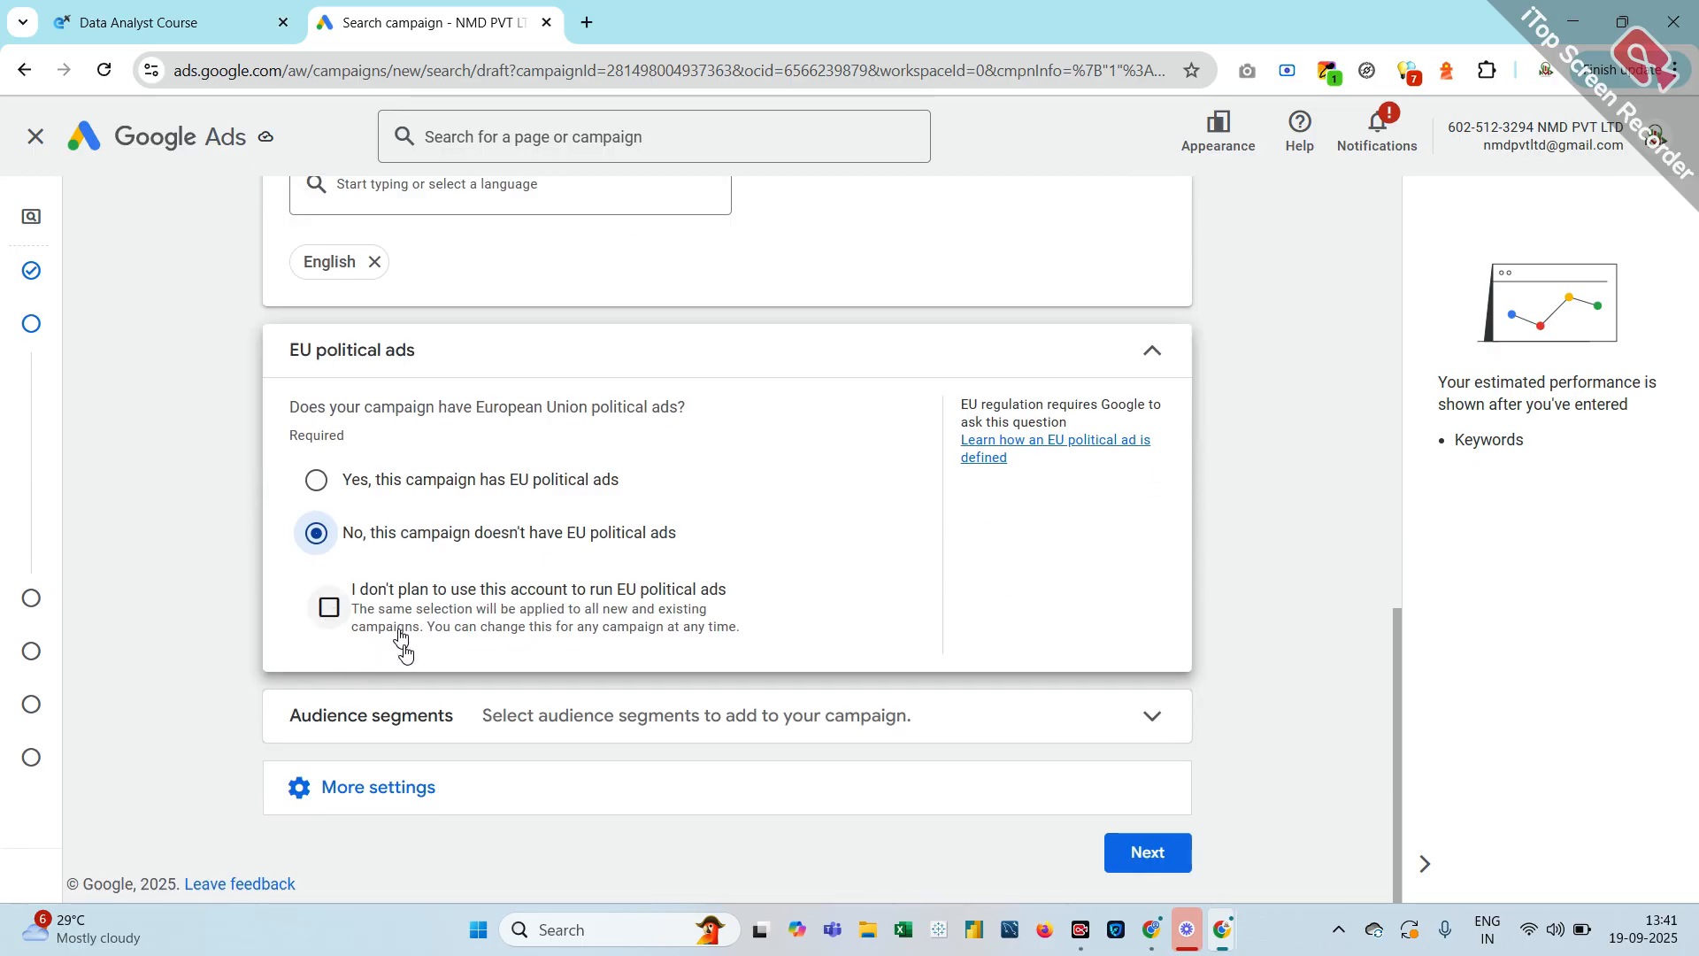
click(430, 787)
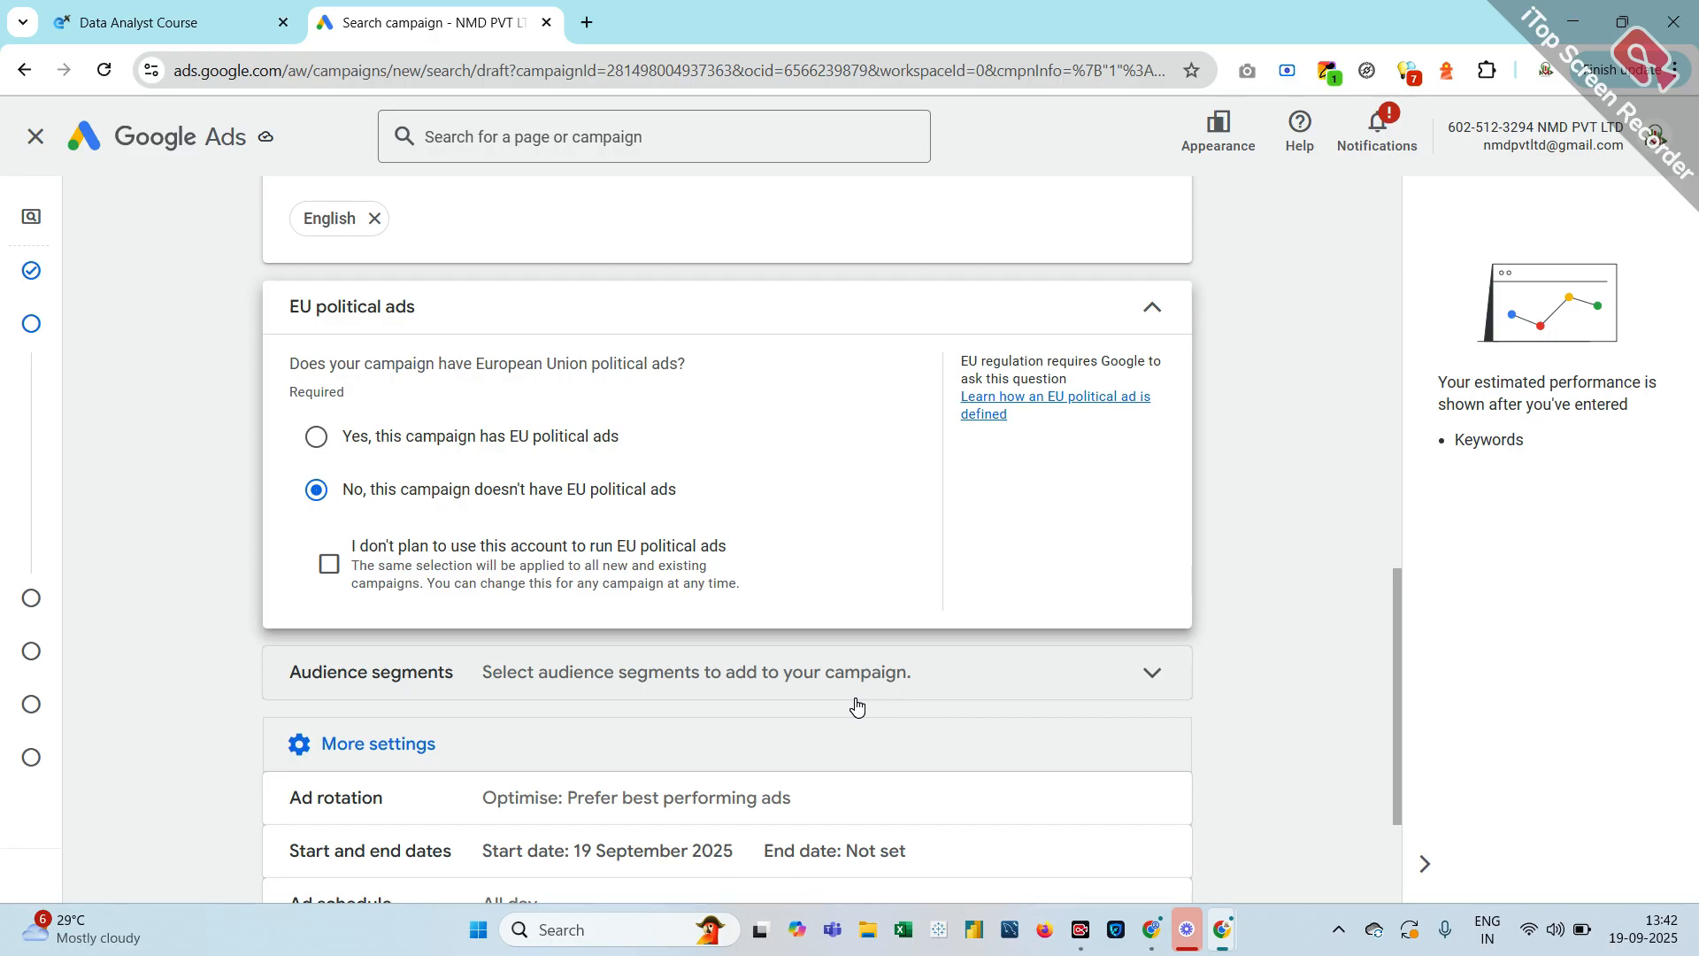
click(1102, 688)
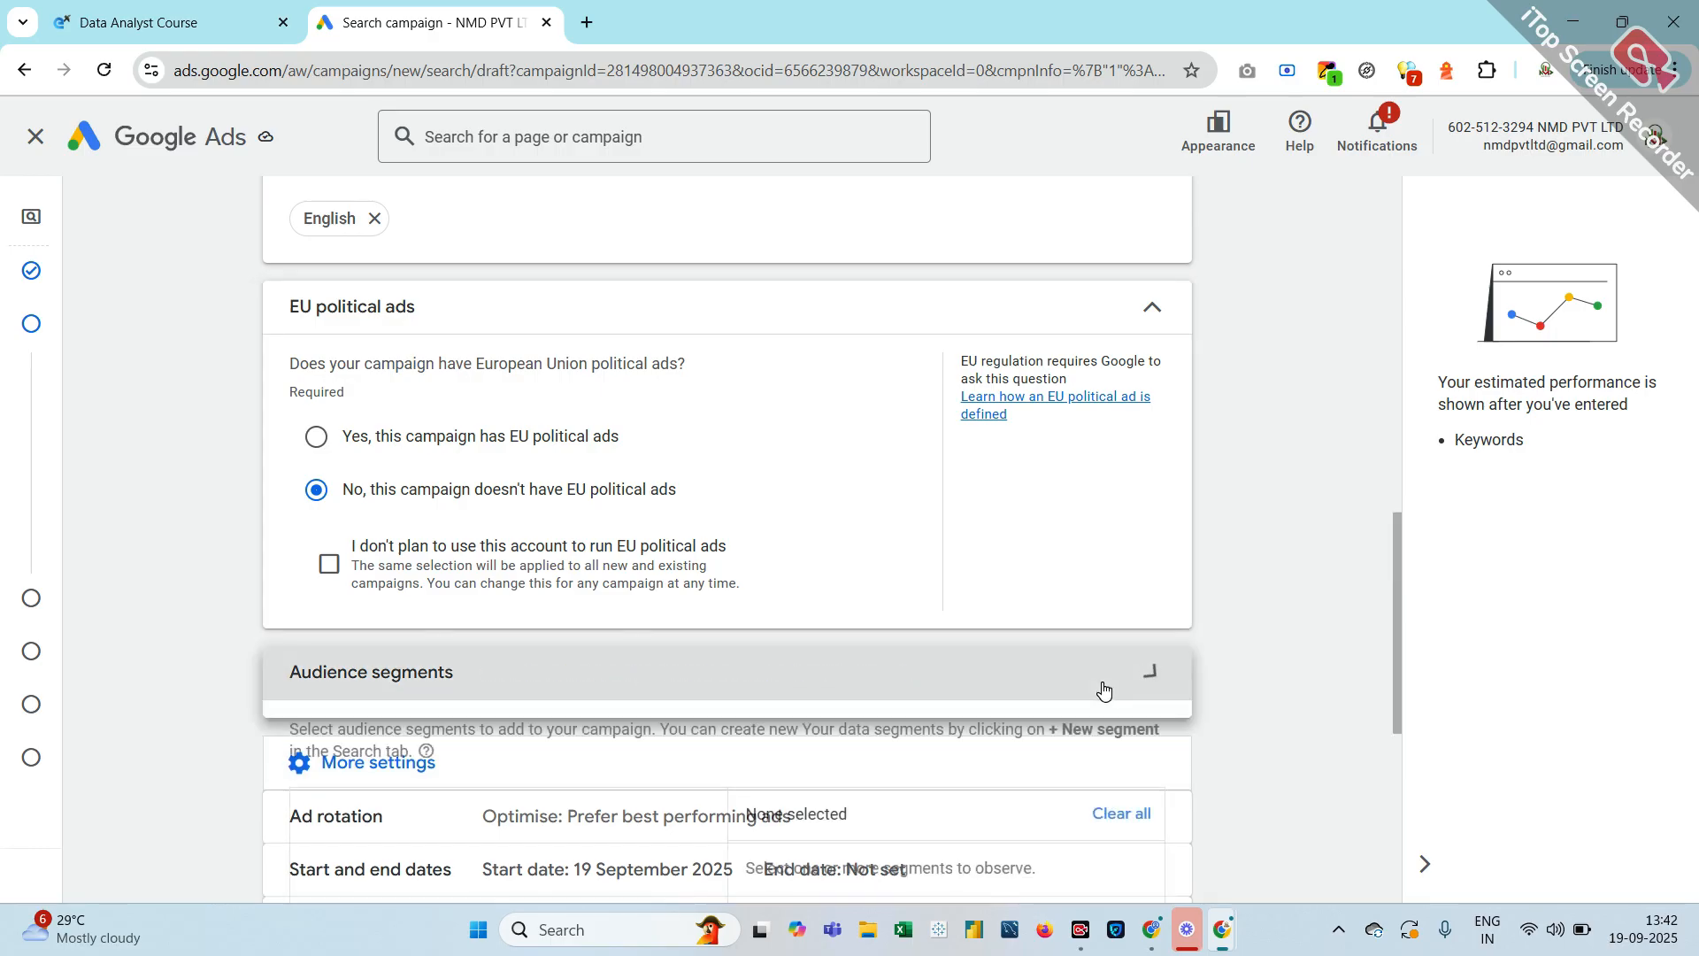
Add the Education and IT & Technical Jobs audience segments
scroll(827, 762, down, 3)
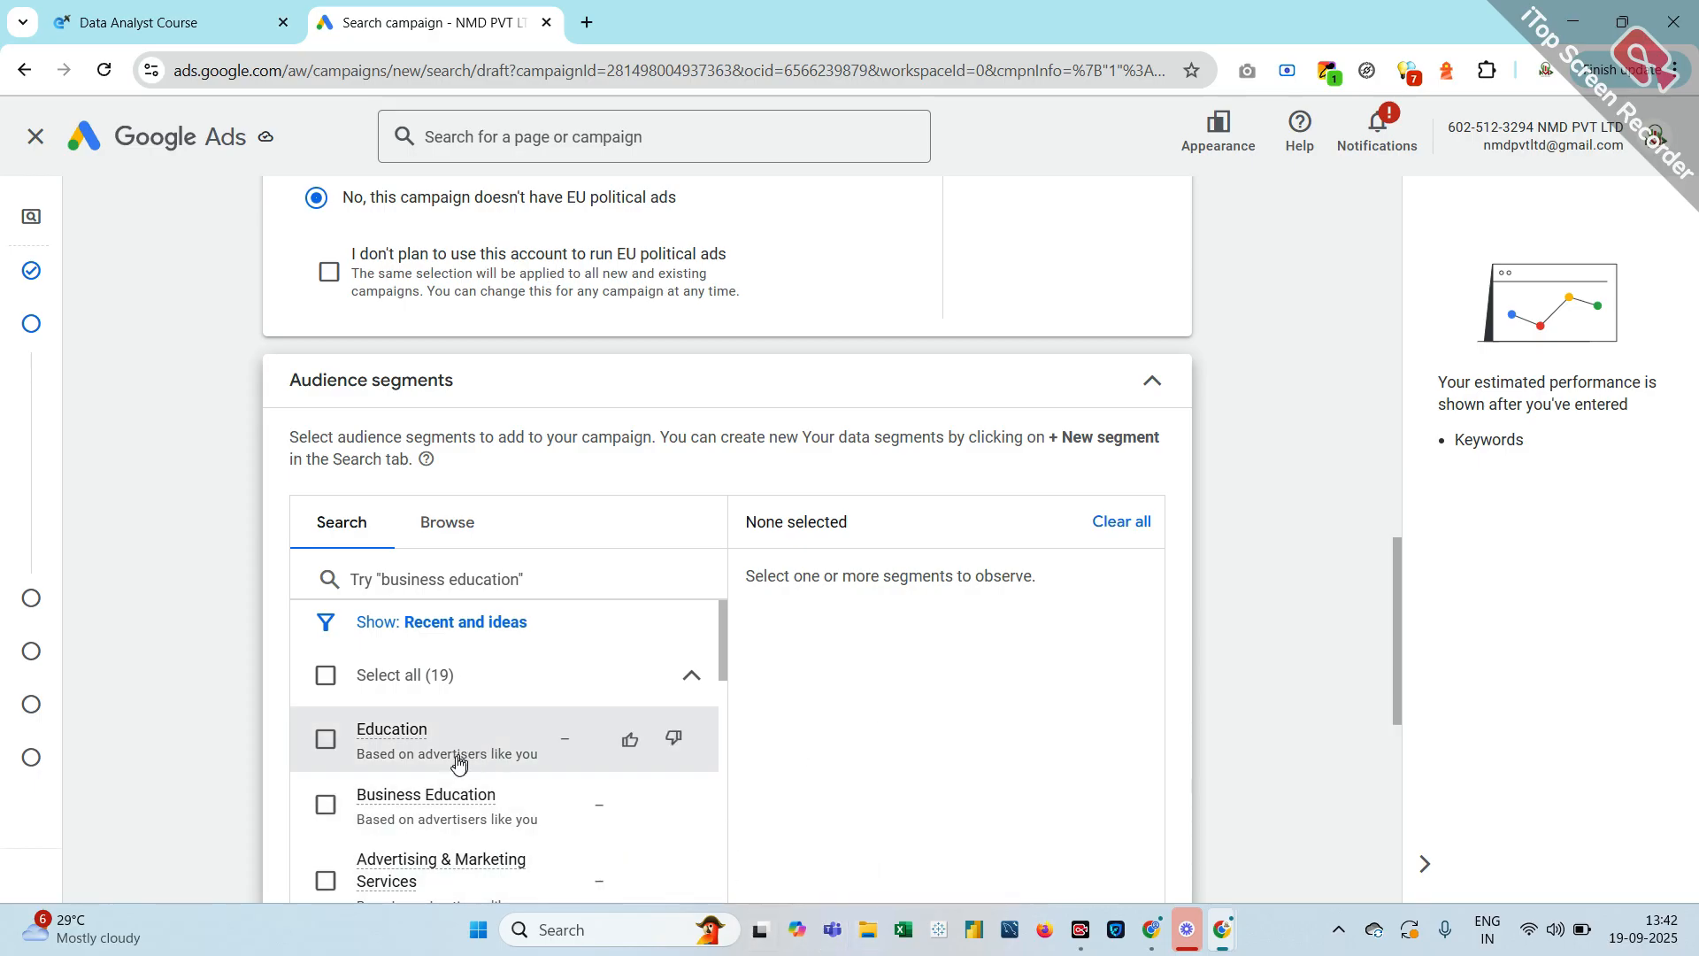
click(327, 746)
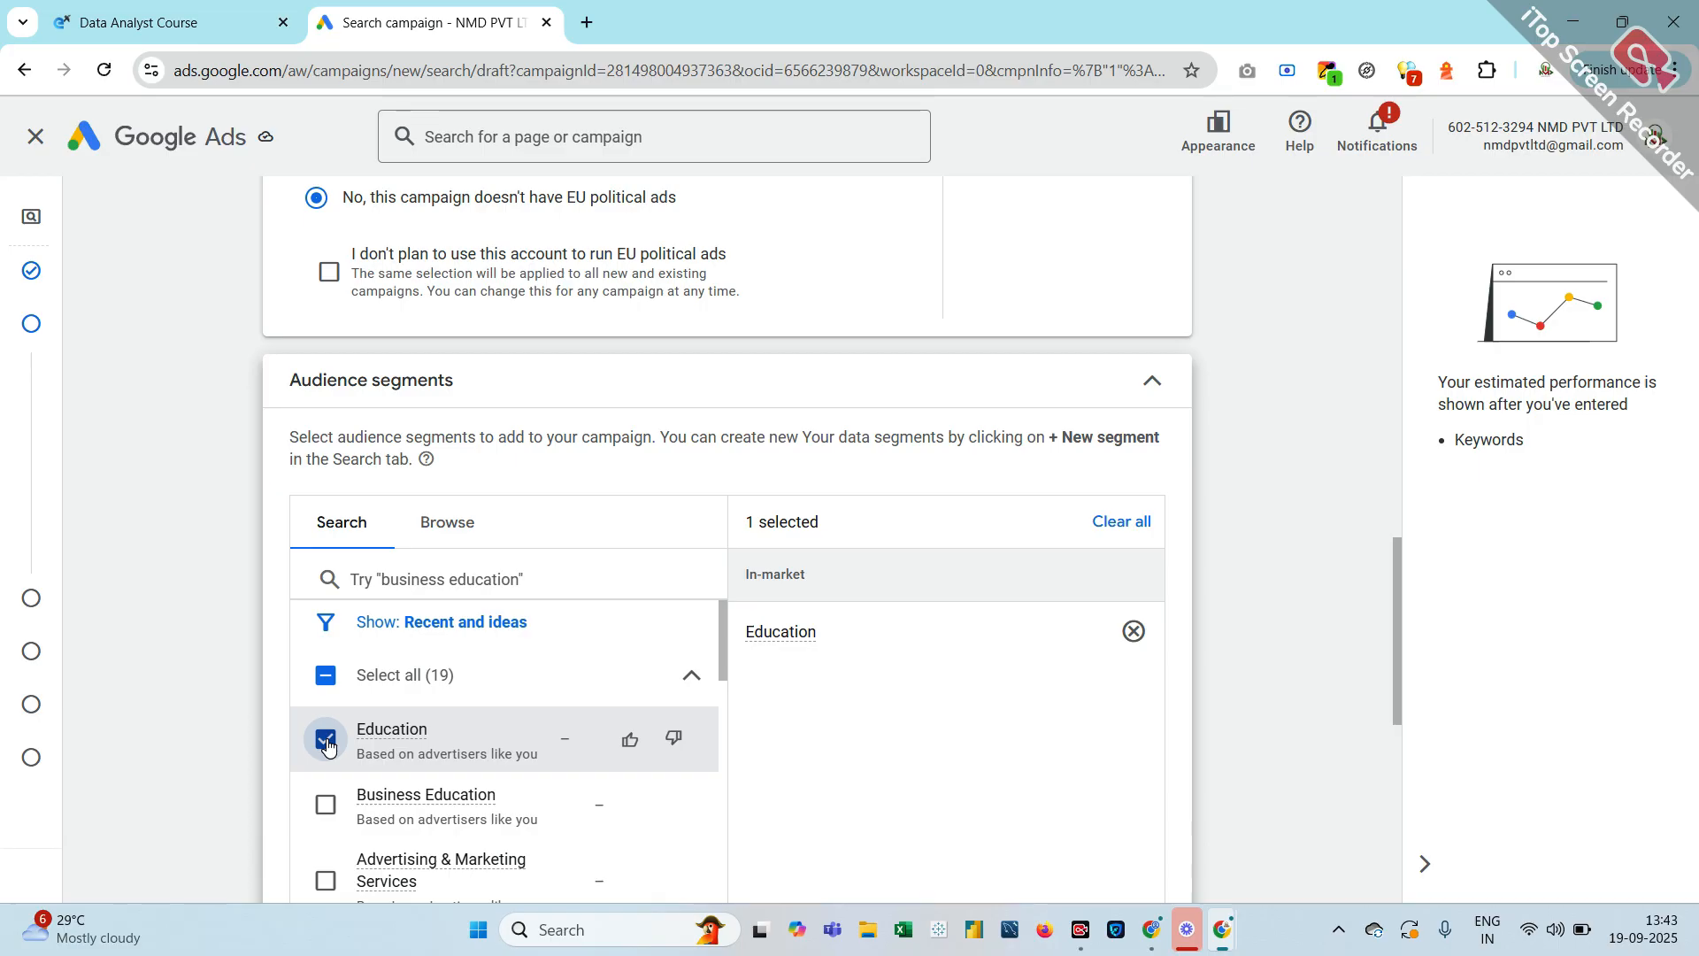
scroll(326, 746, down, 1)
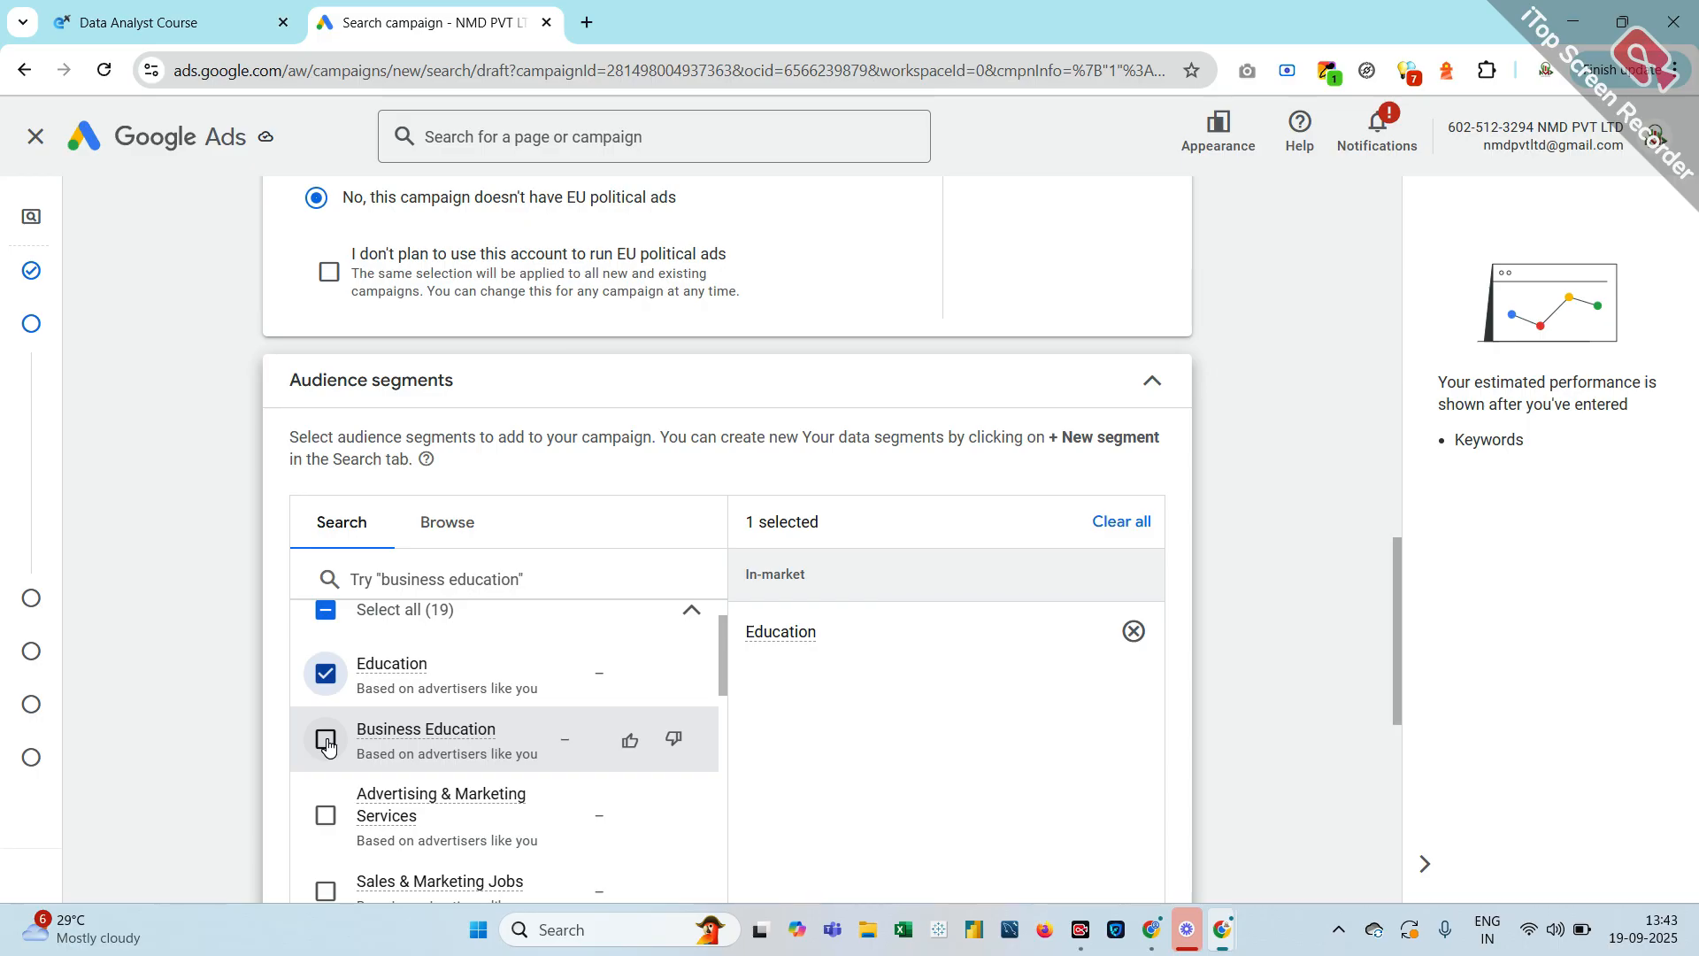
scroll(327, 746, down, 1)
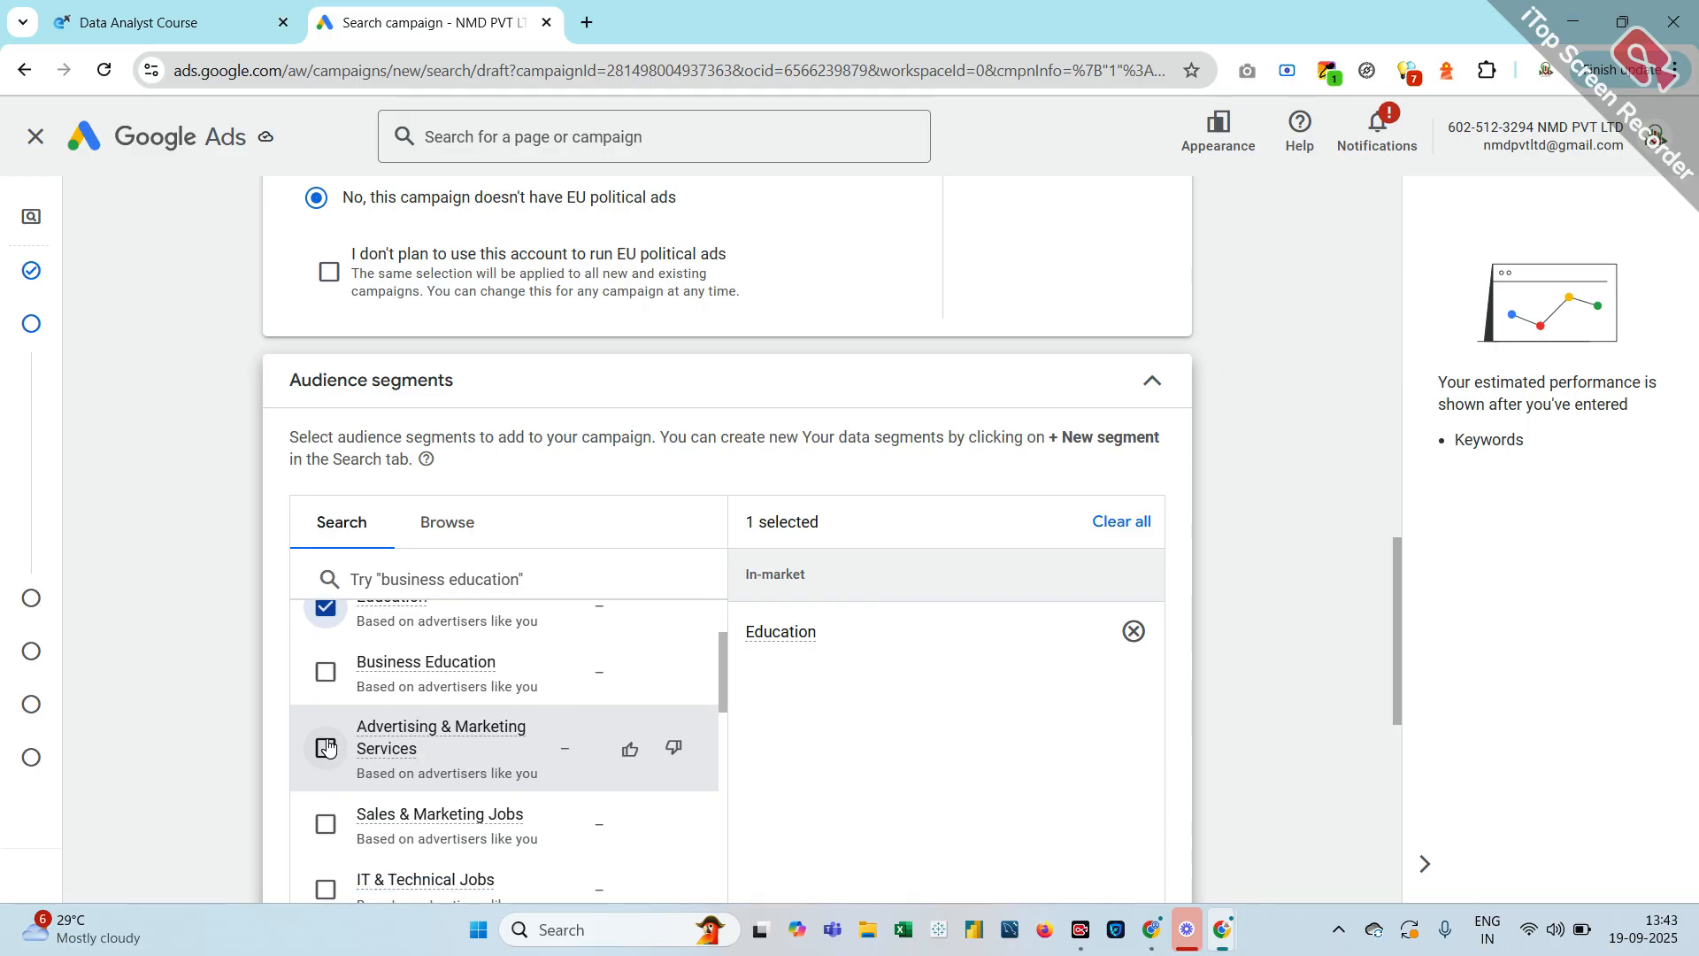
scroll(326, 746, down, 1)
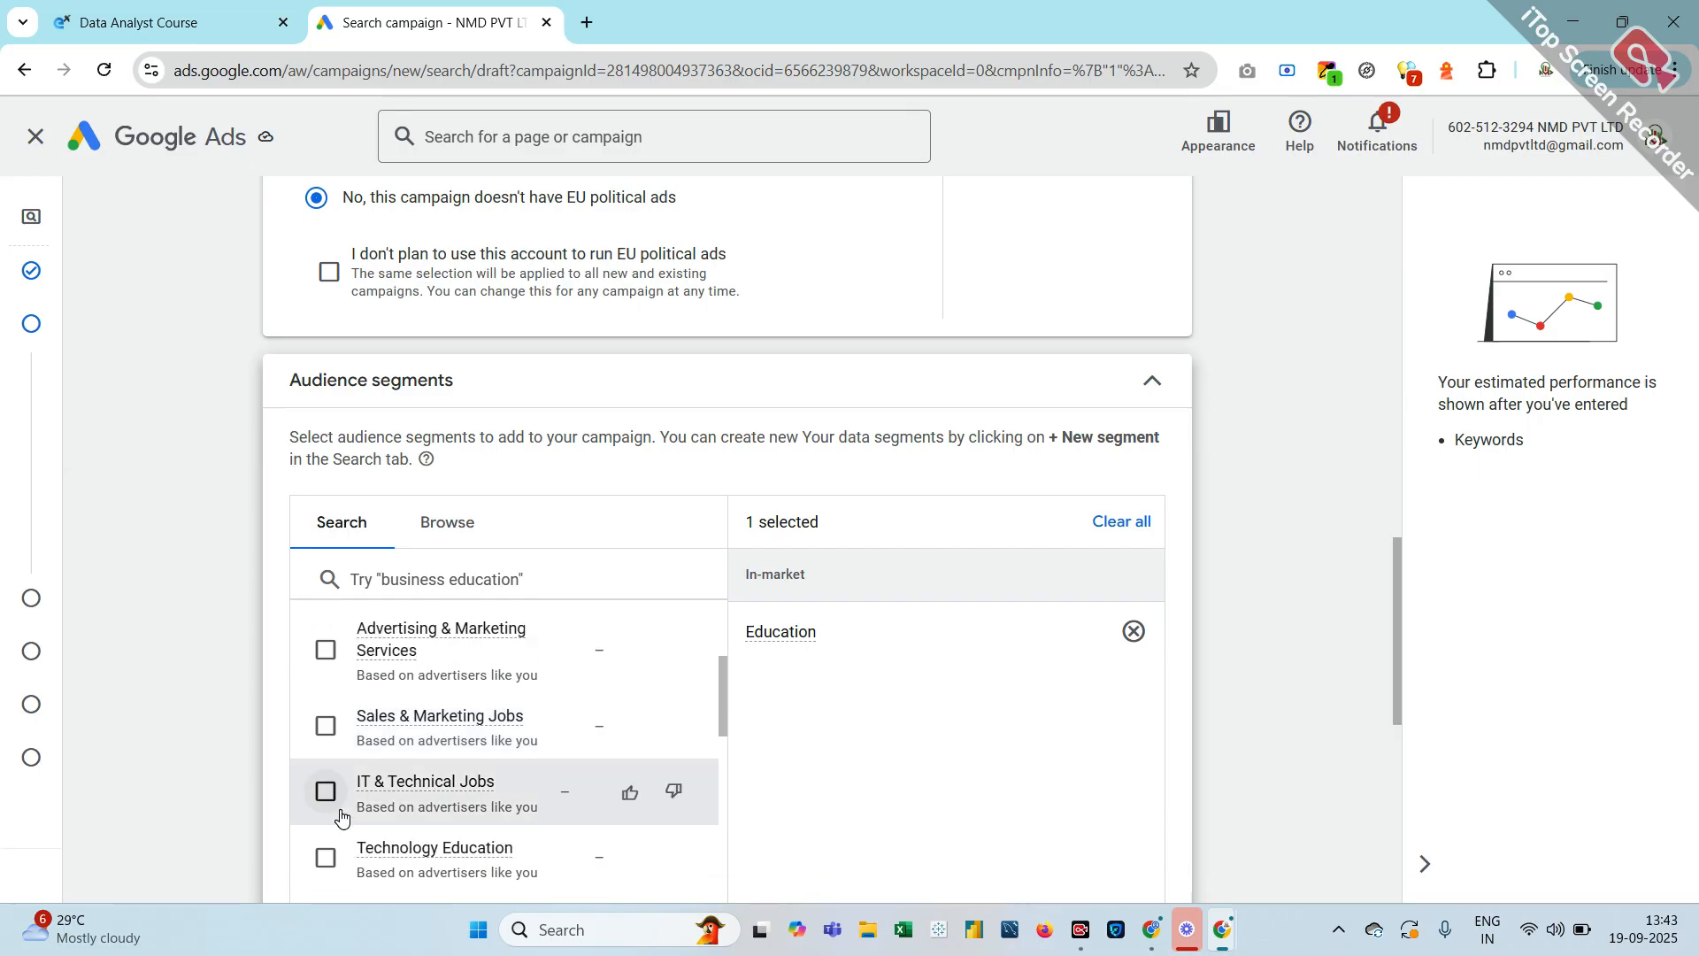
click(326, 794)
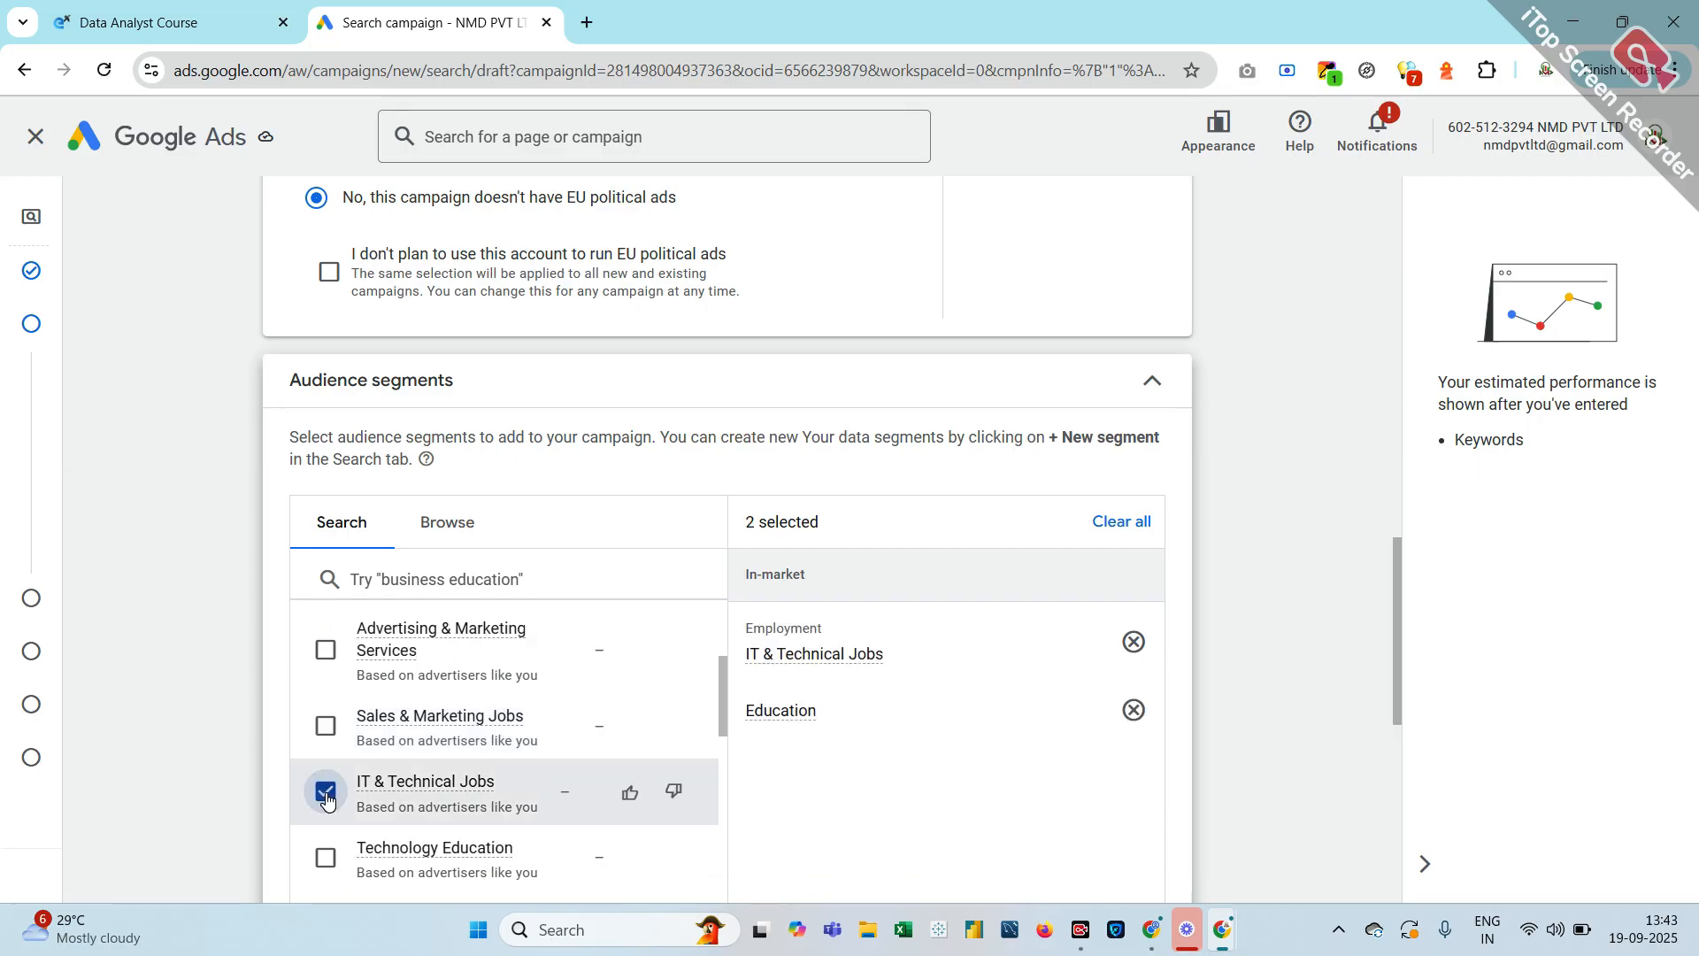
Add the Technology Education, Employment and Education Jobs audience segments
scroll(327, 796, down, 1)
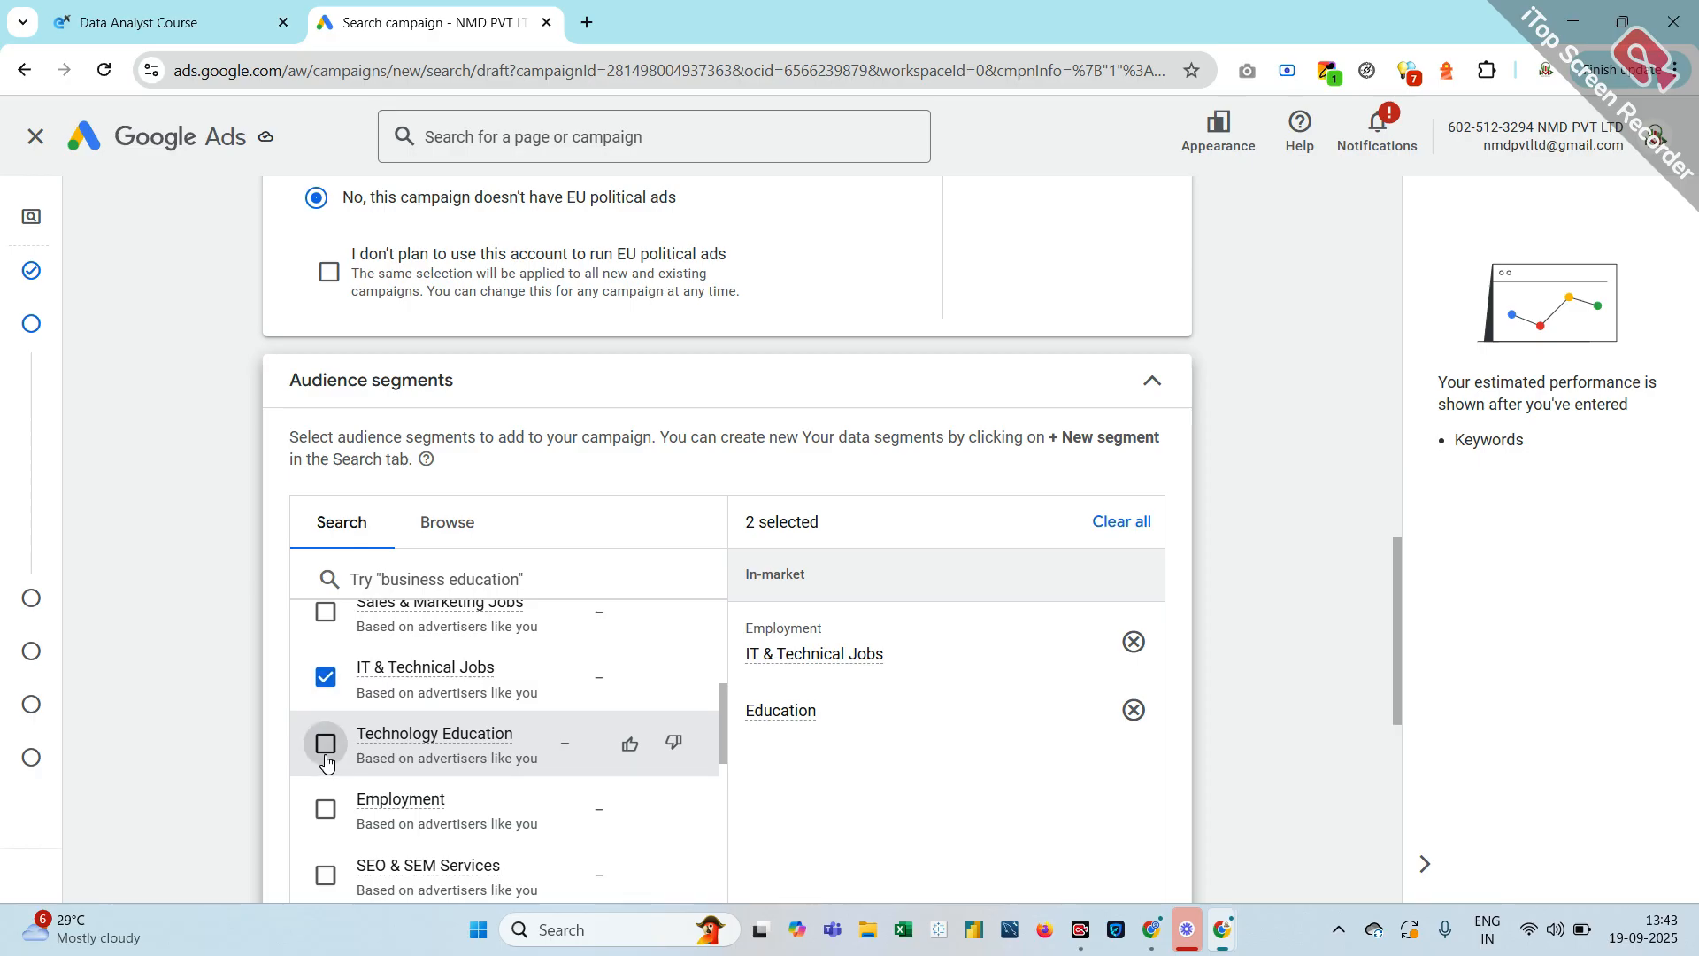
click(326, 759)
click(327, 823)
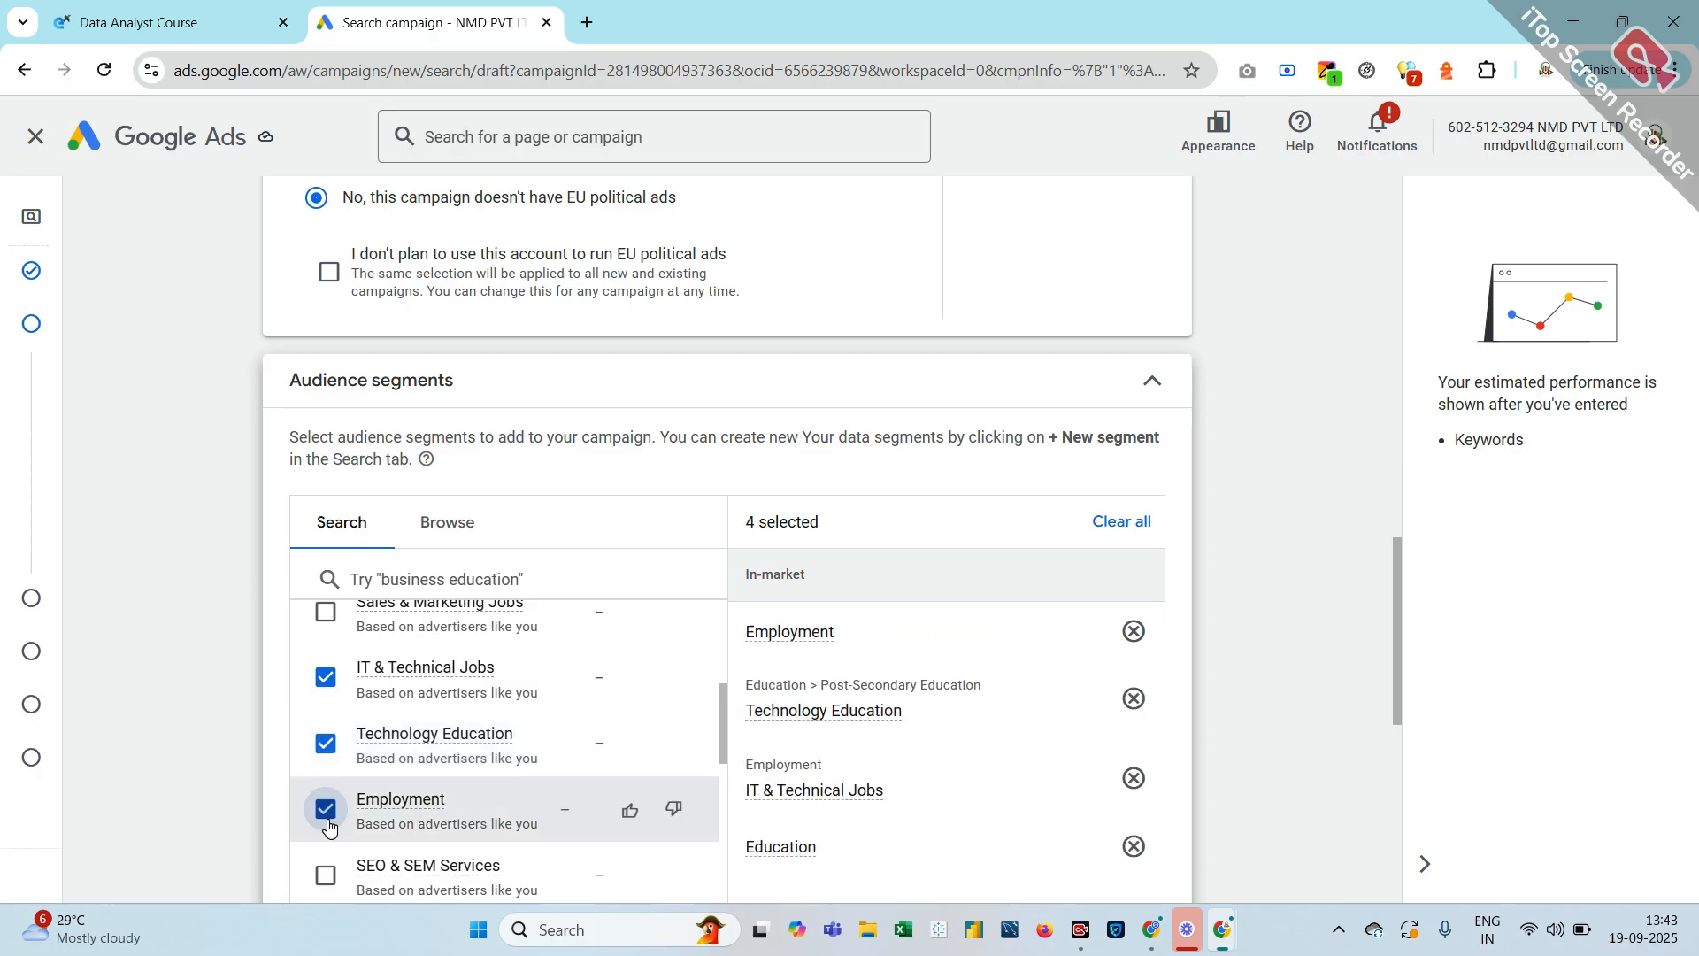
scroll(327, 825, down, 1)
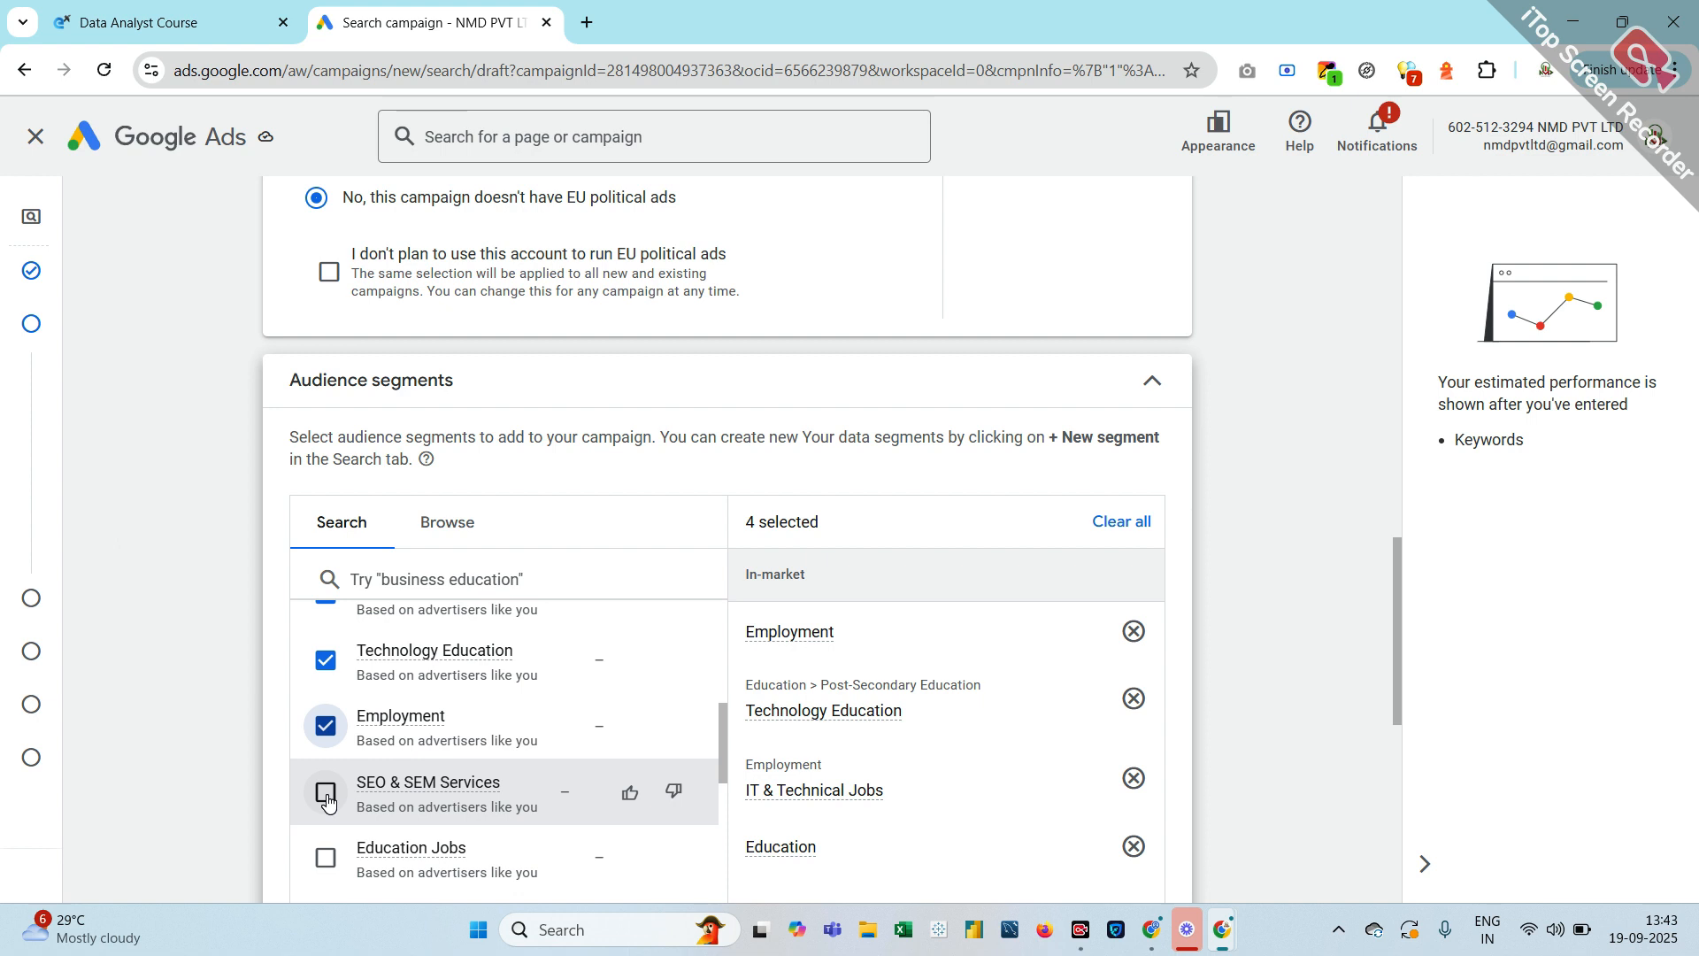
scroll(328, 801, down, 1)
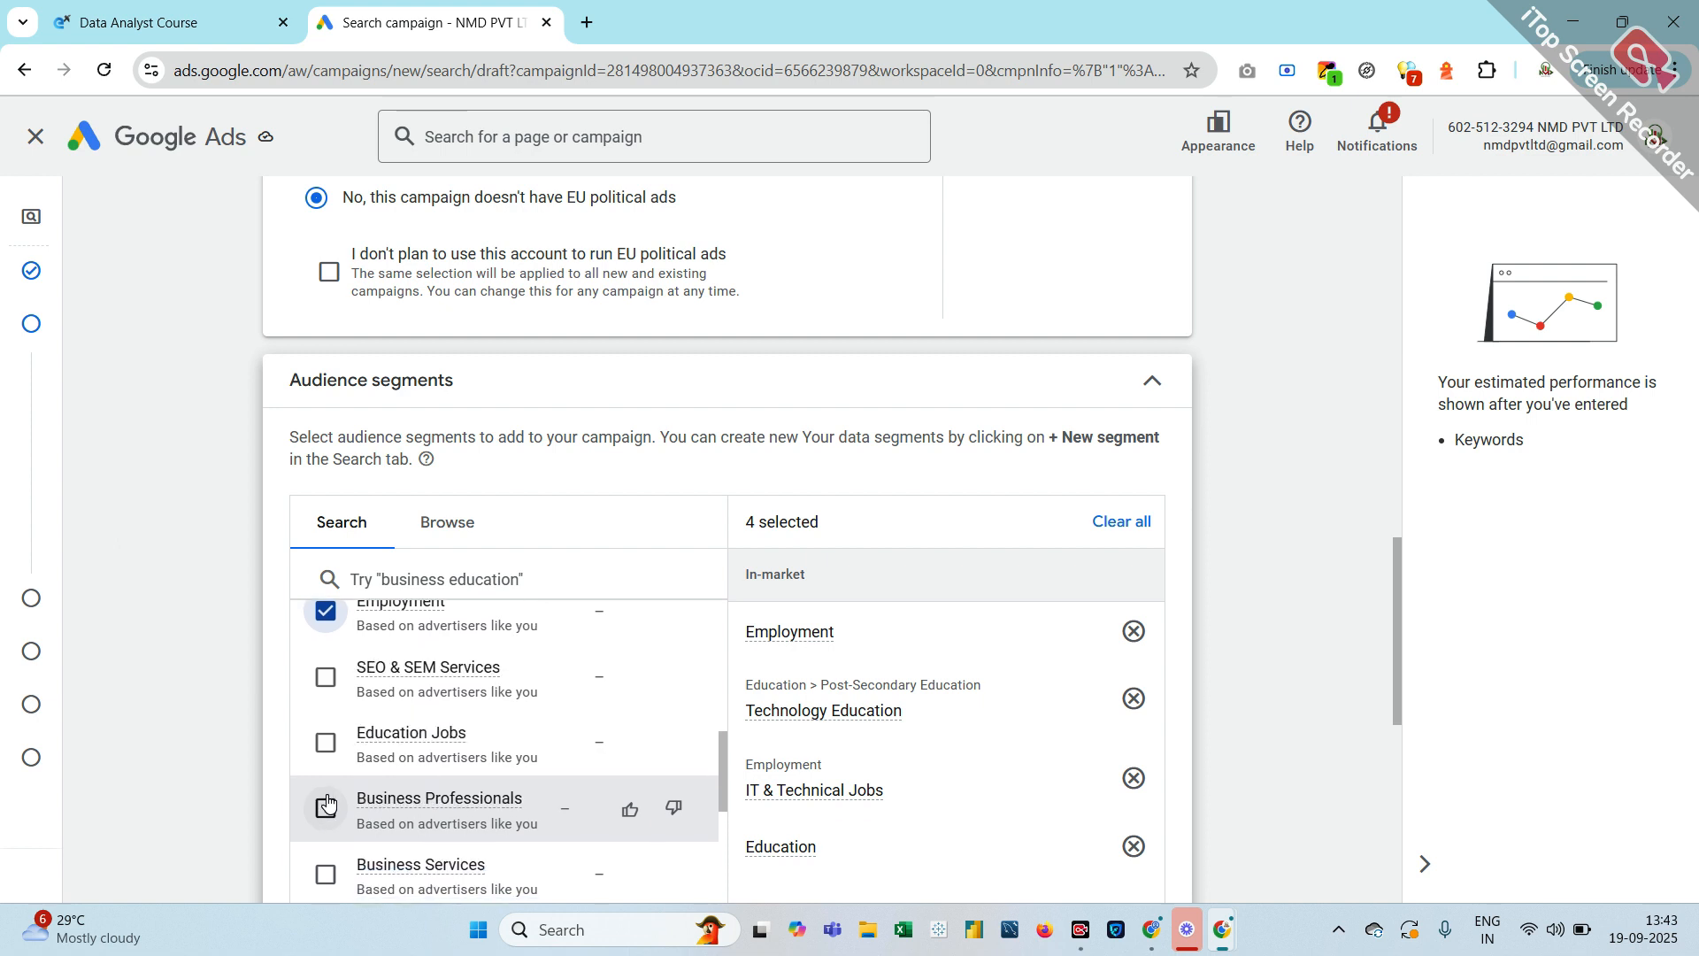
click(326, 743)
scroll(348, 815, down, 2)
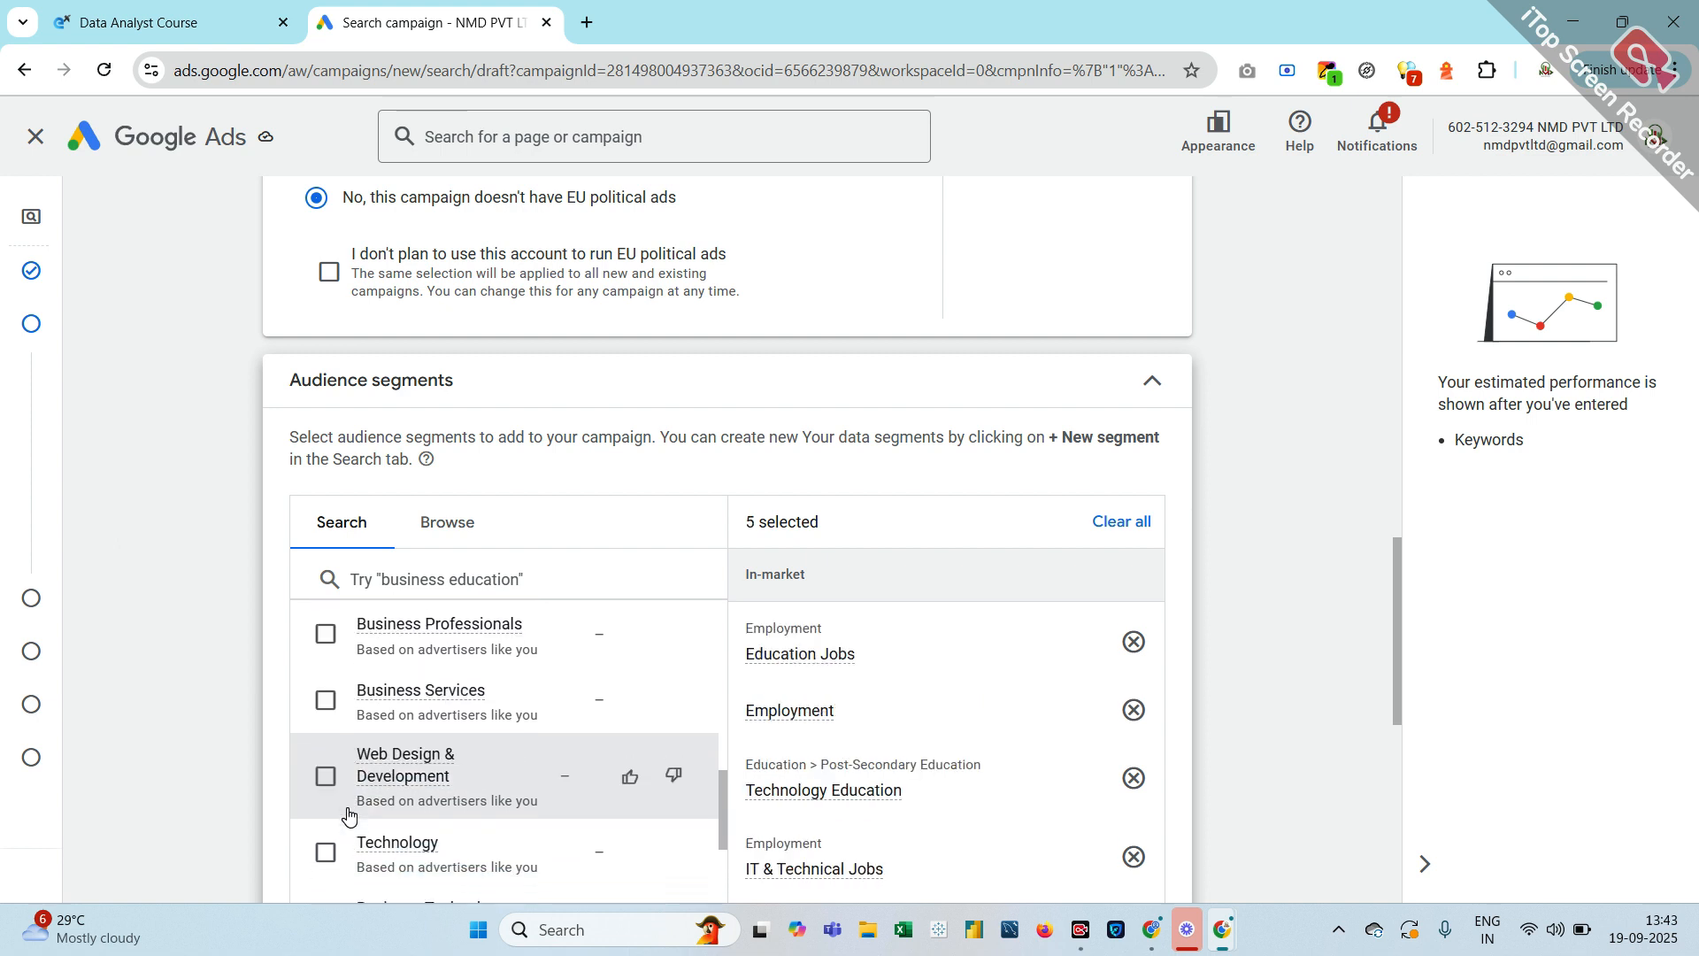
scroll(348, 816, down, 2)
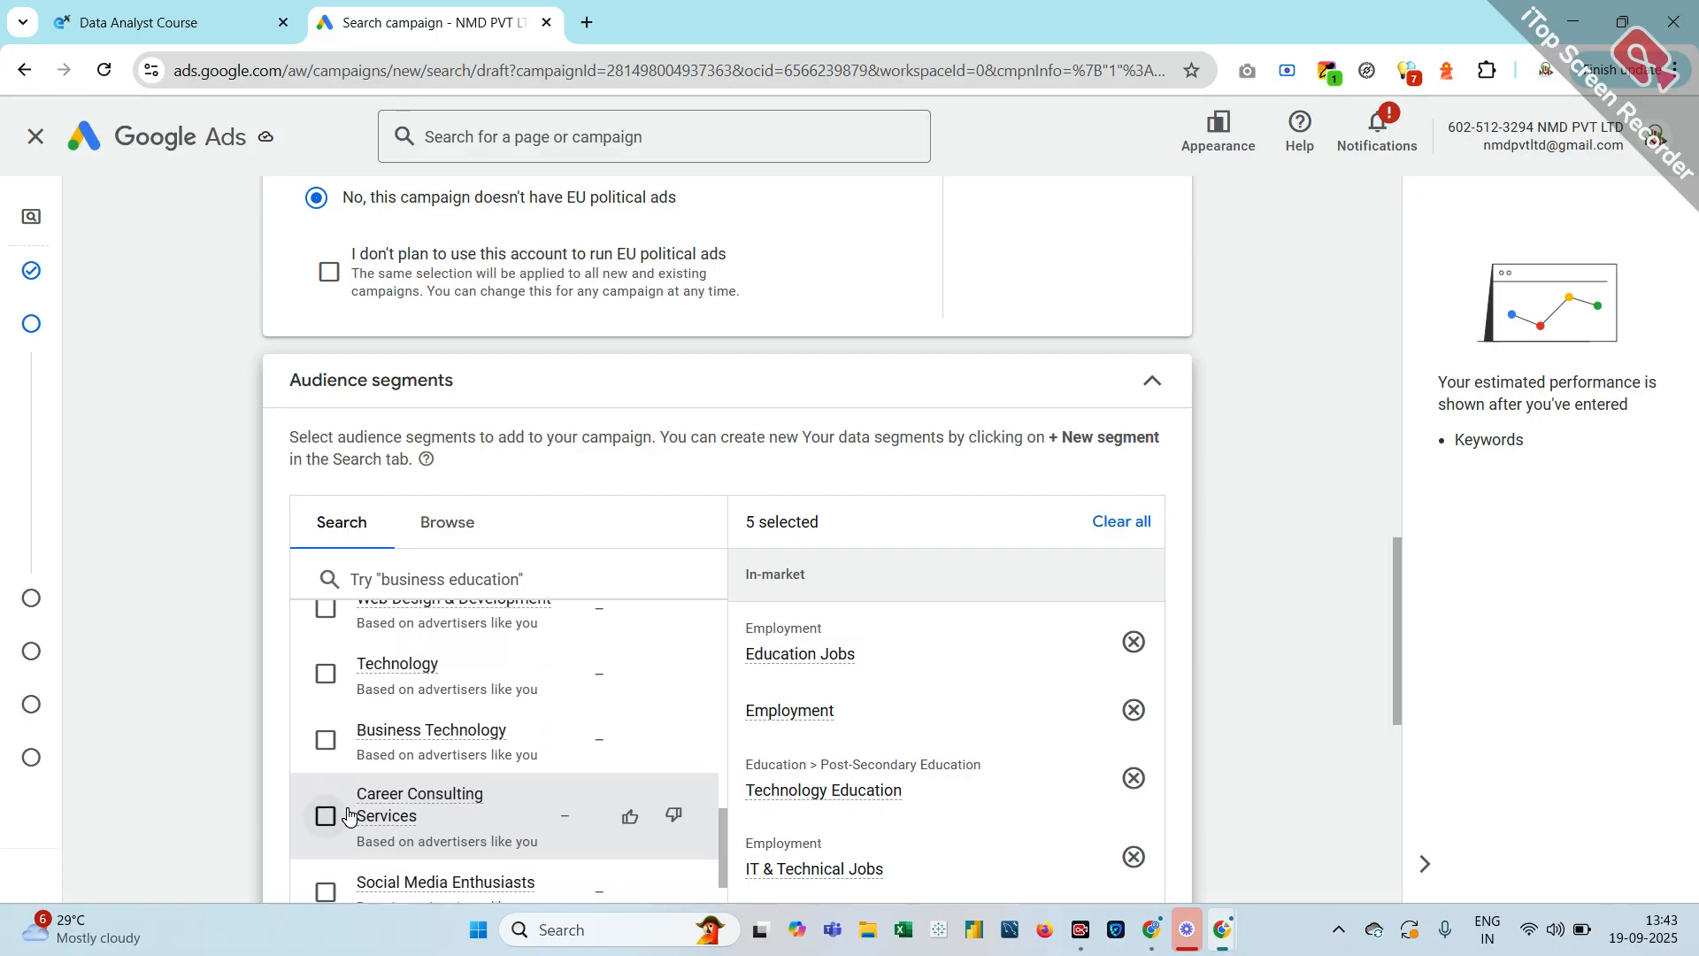
scroll(347, 815, down, 2)
scroll(348, 815, down, 4)
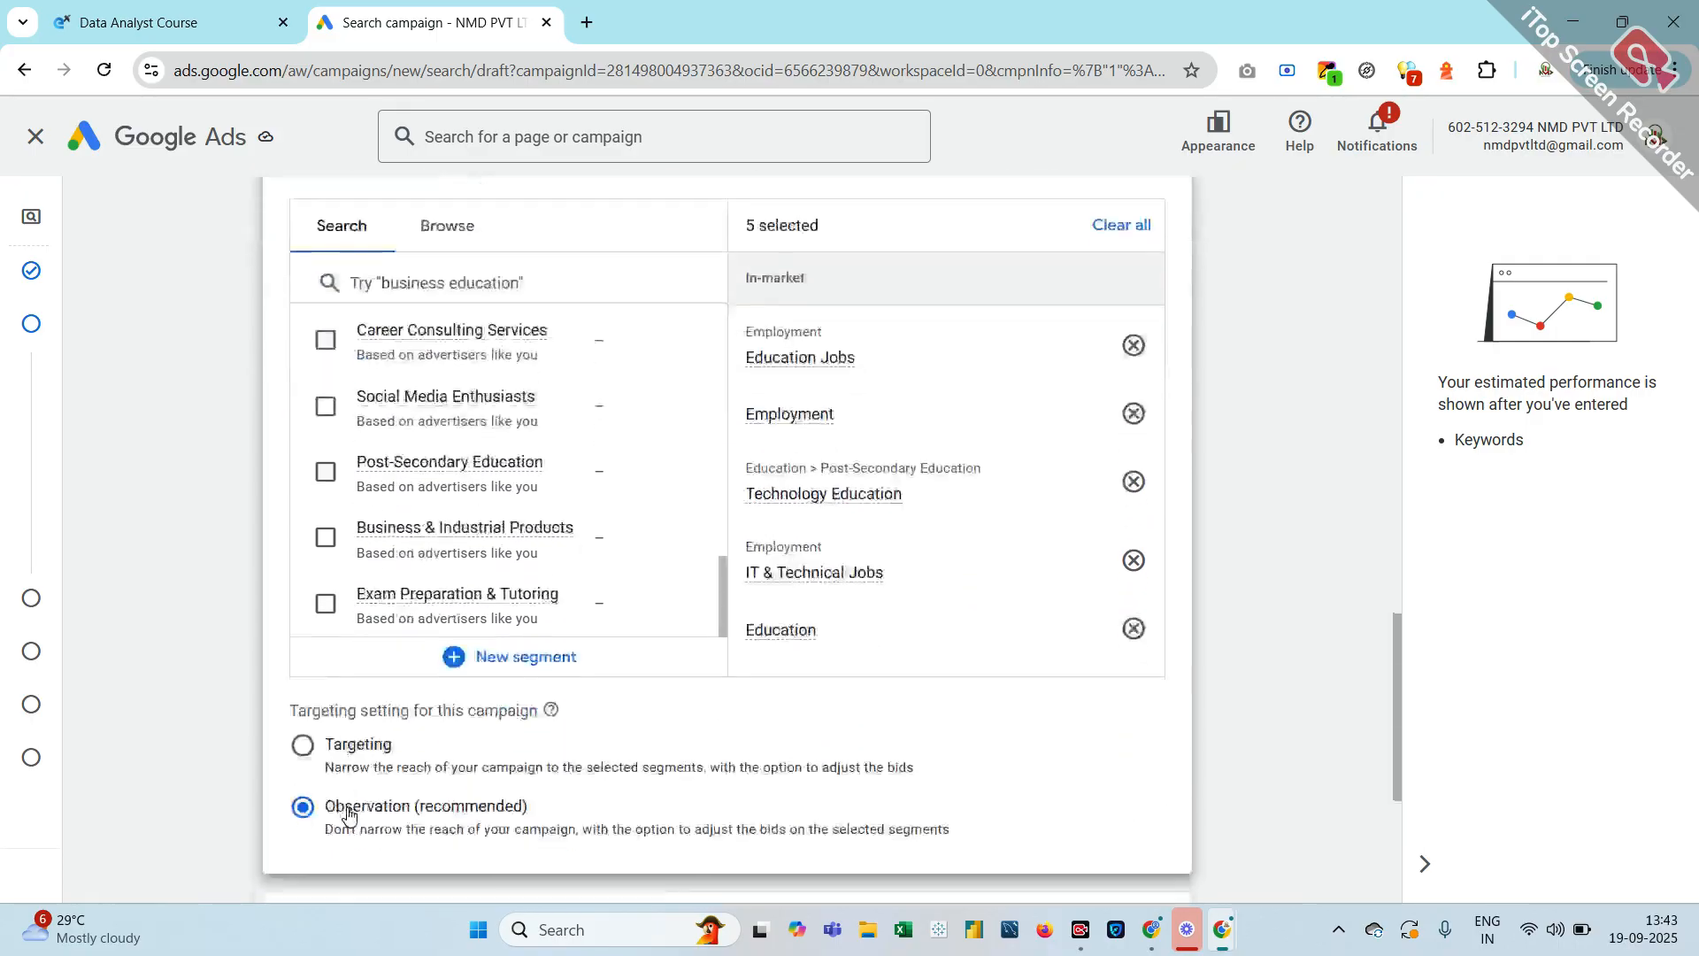
scroll(348, 815, up, 4)
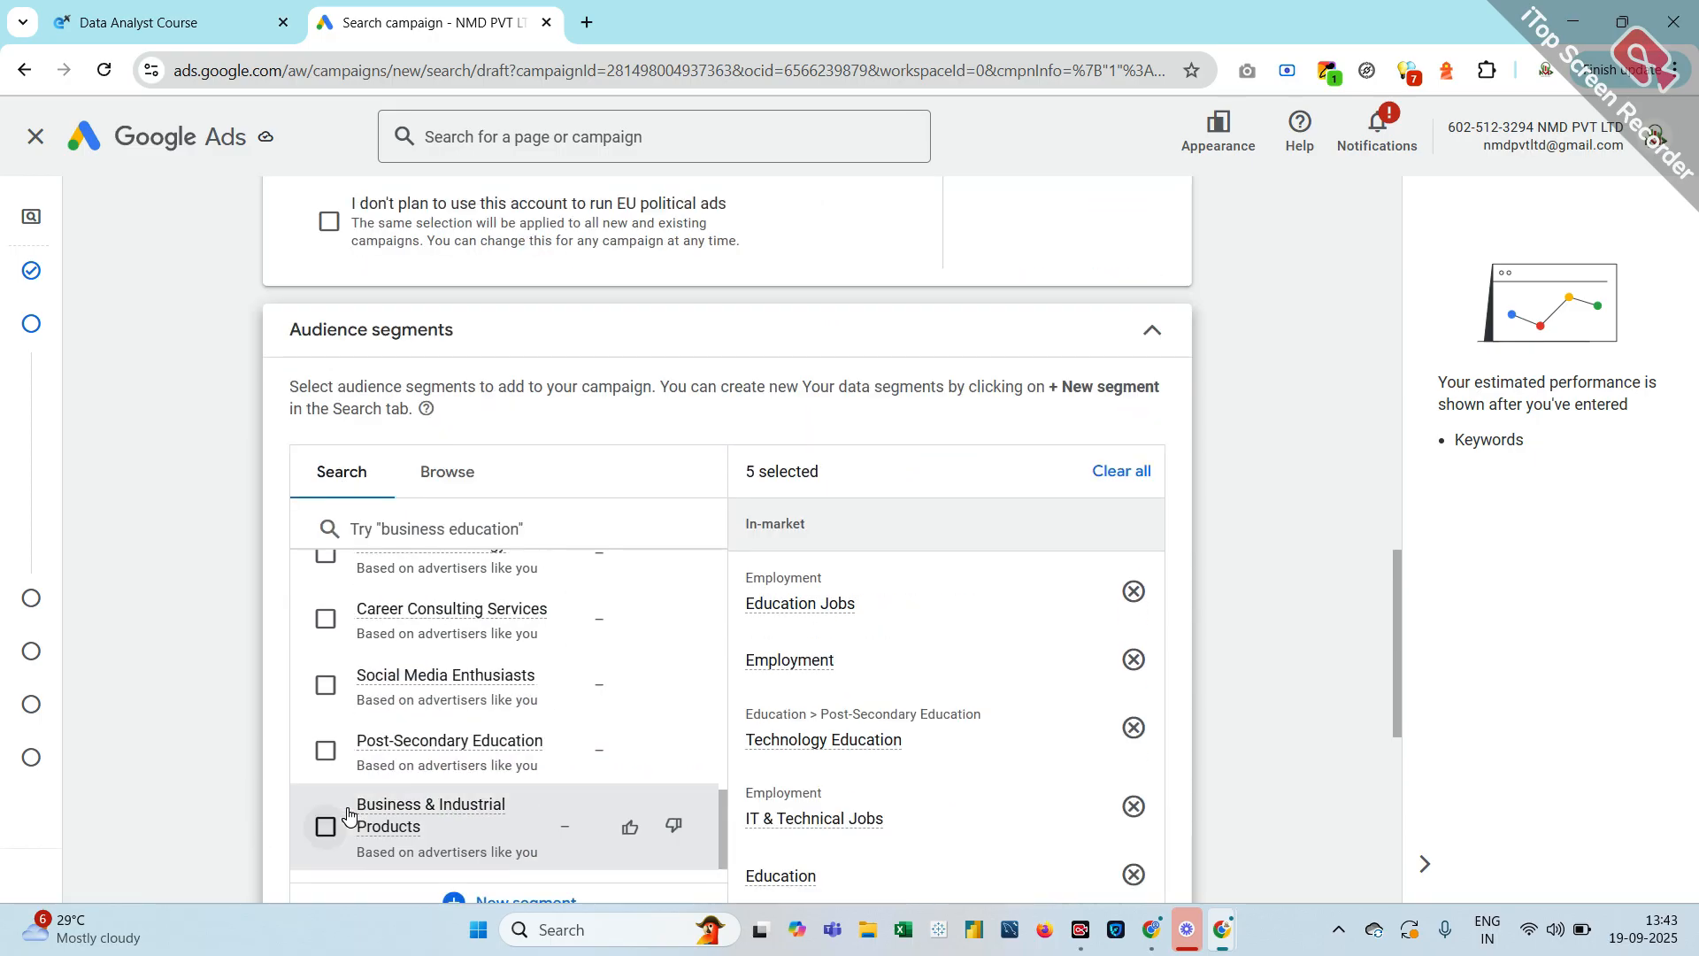
scroll(348, 815, up, 4)
scroll(348, 815, up, 3)
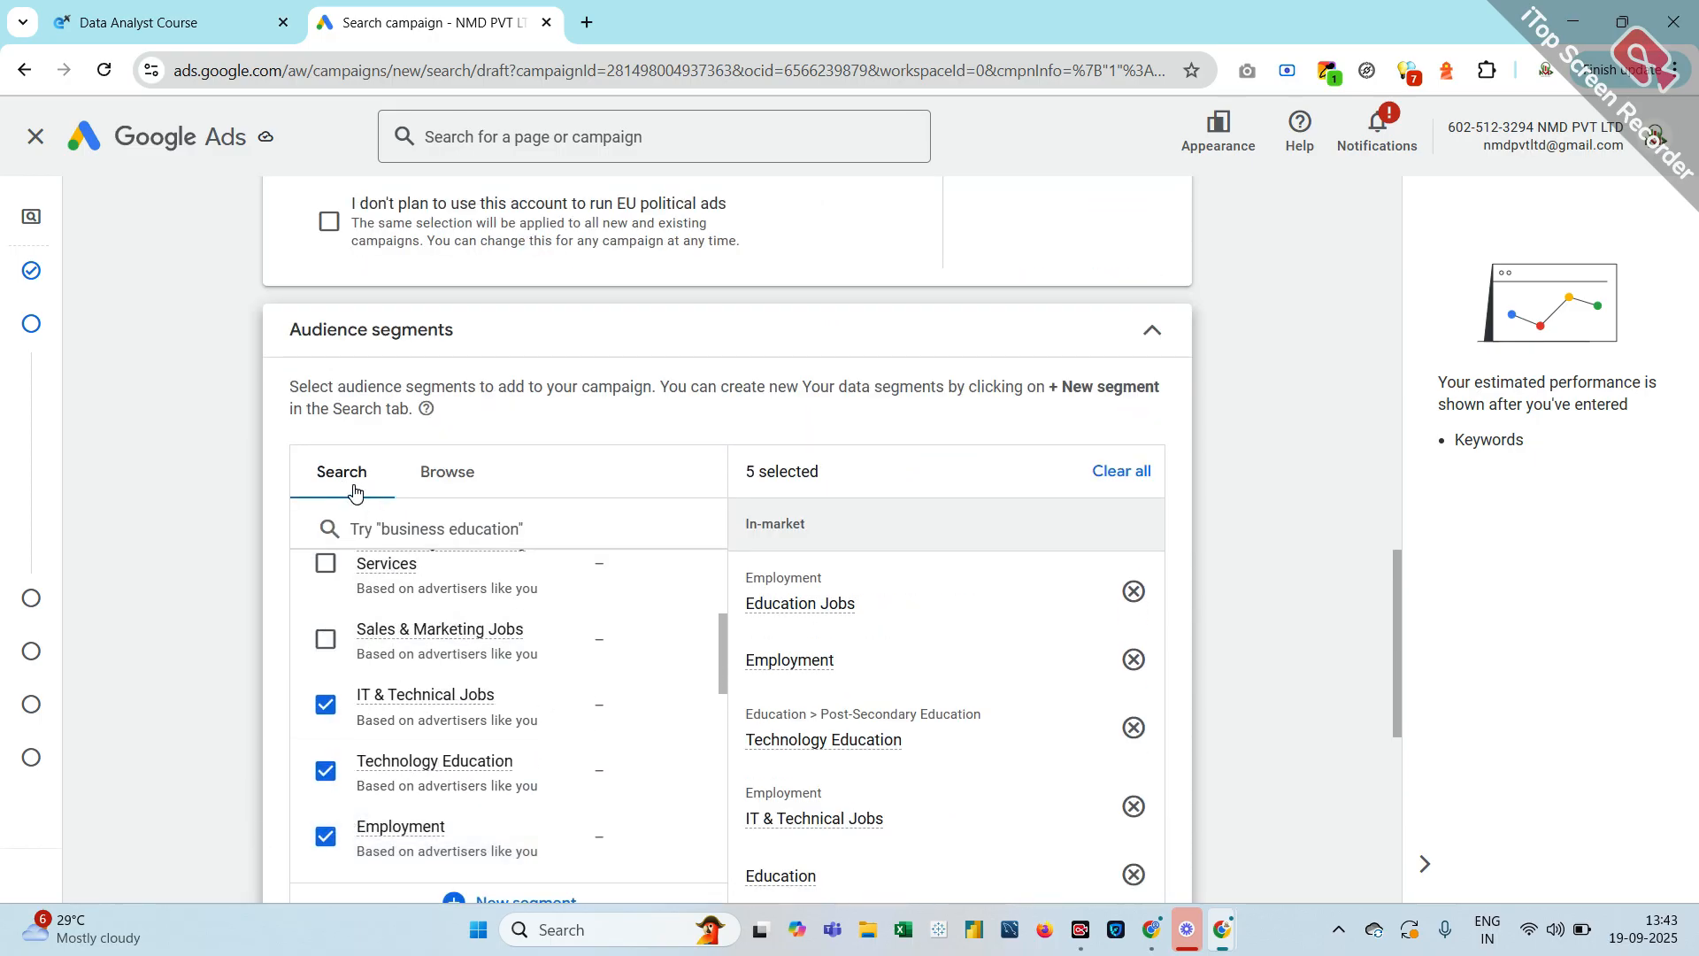
Browse 'Who they are' detailed demographics and expand Parental Status age groups
click(458, 477)
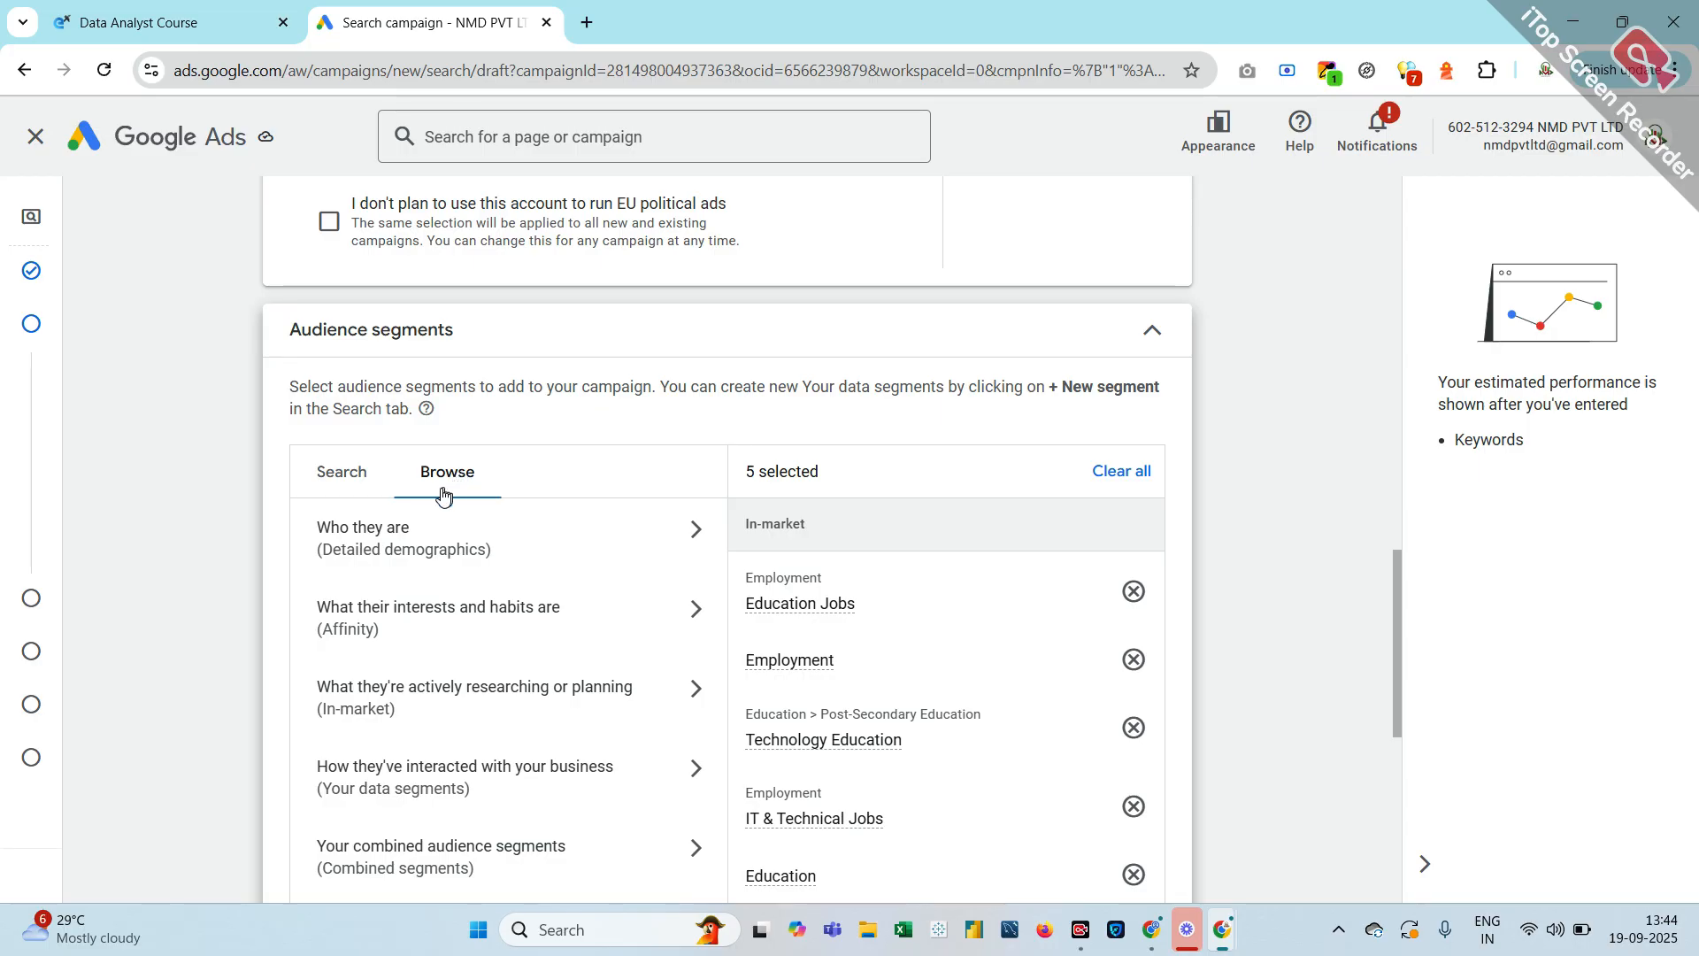
click(414, 534)
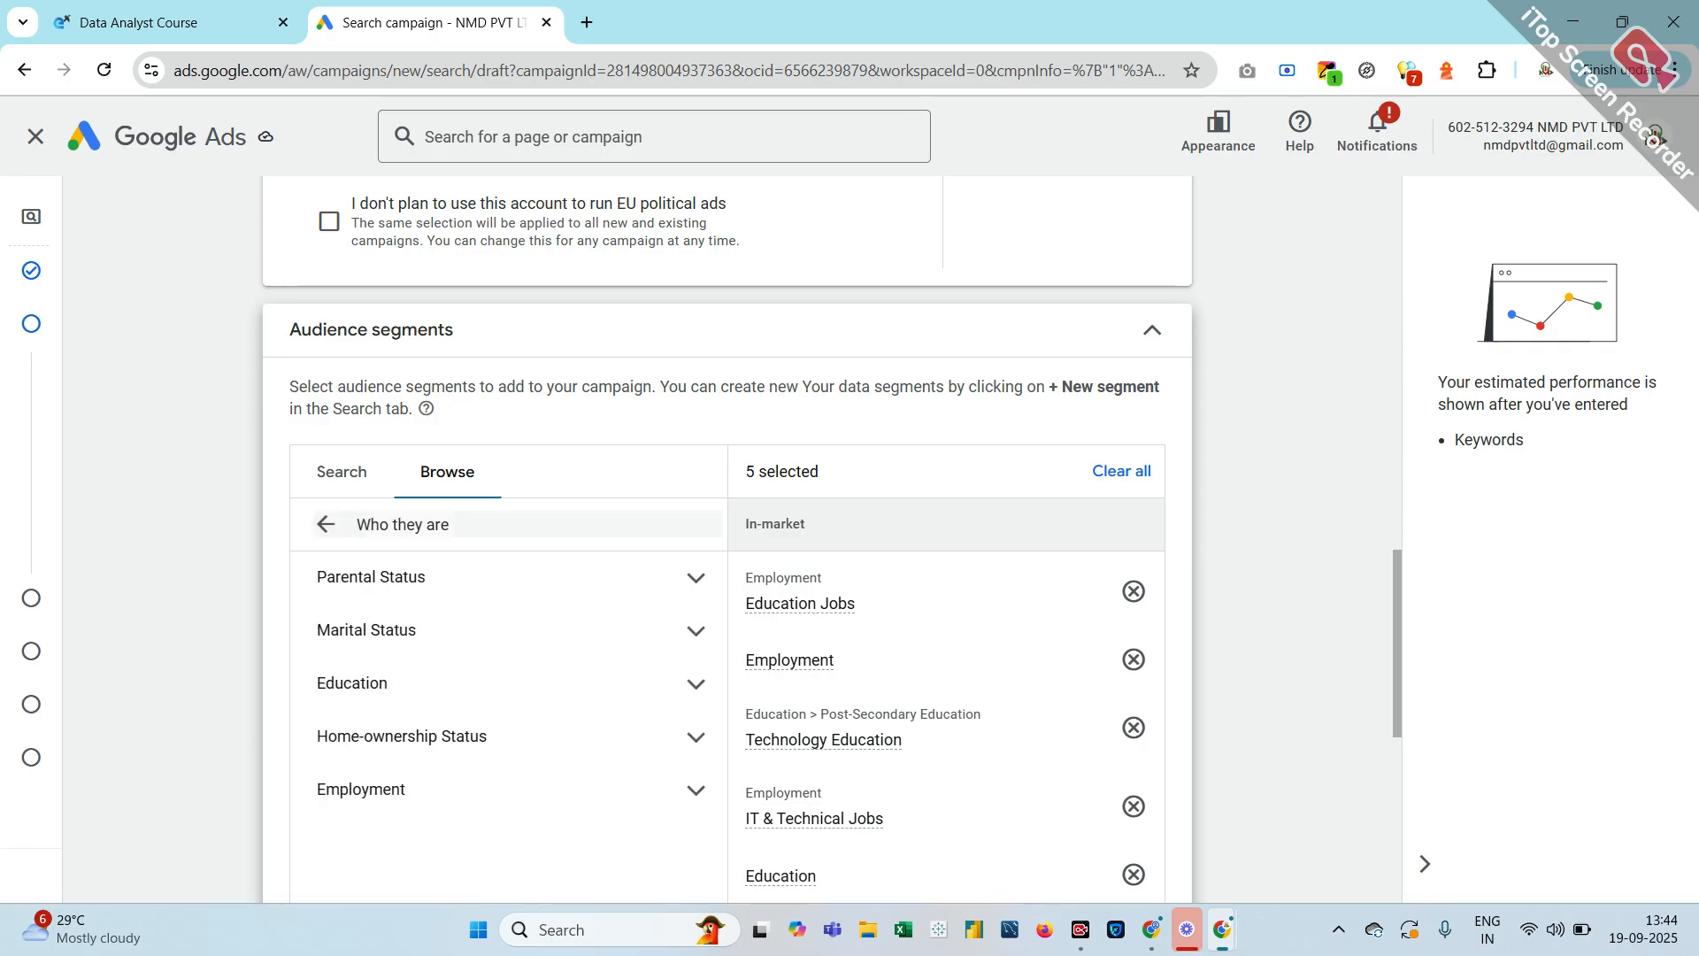
click(443, 591)
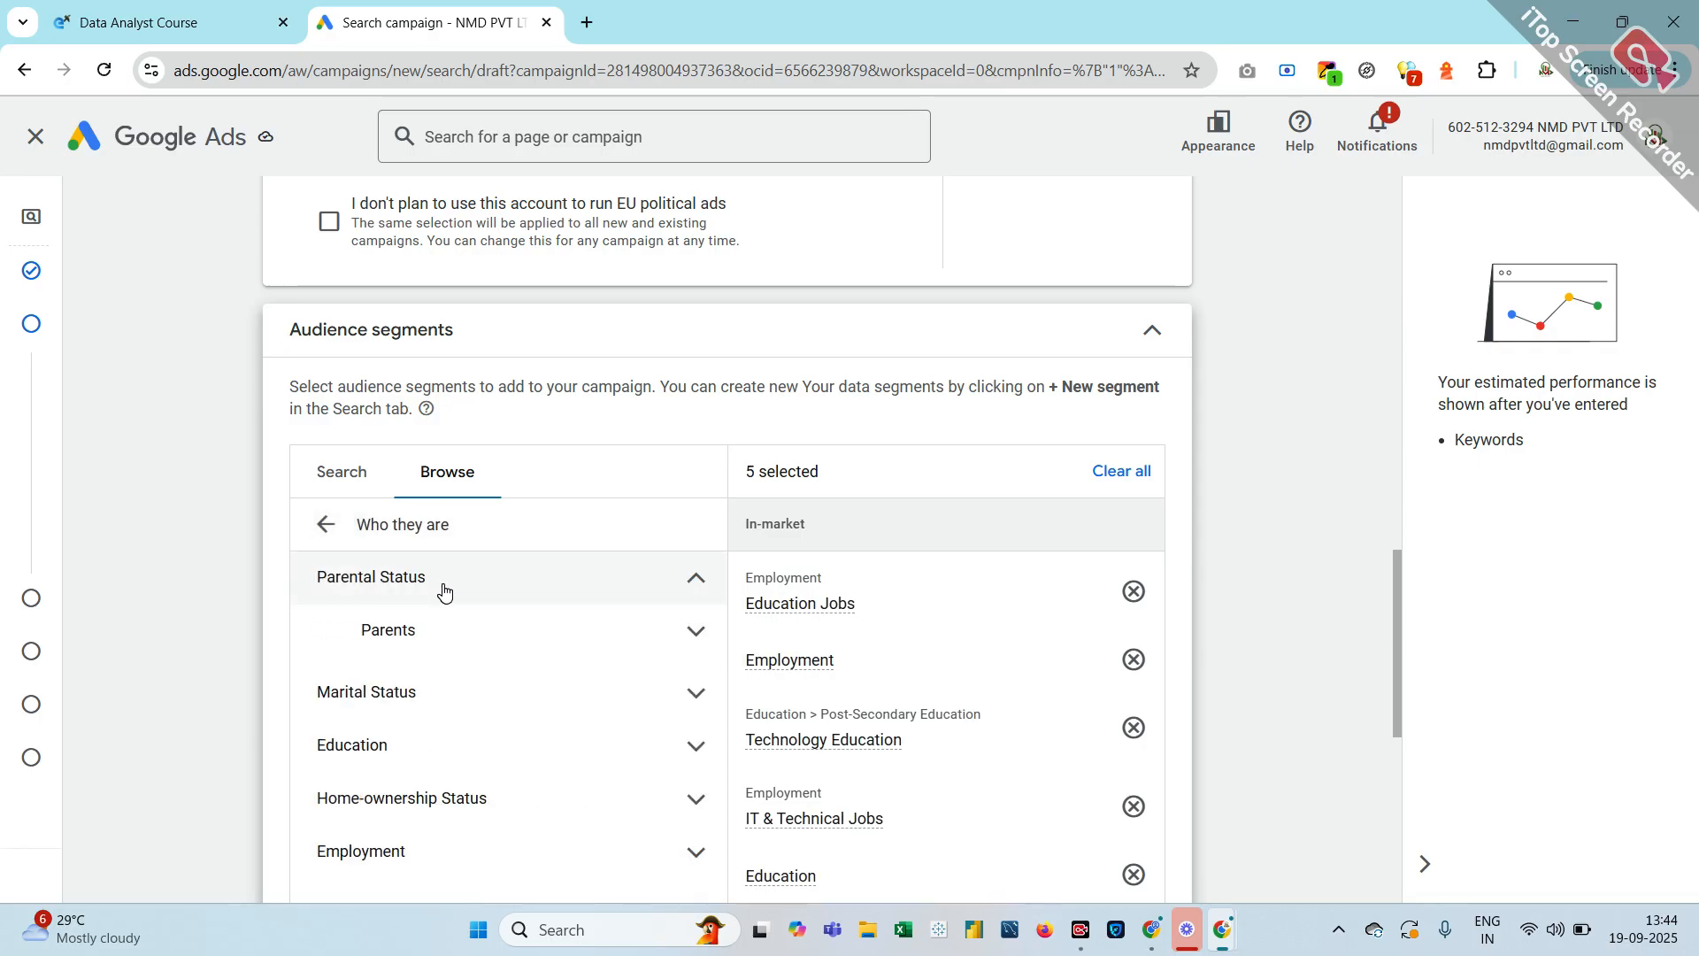
click(419, 637)
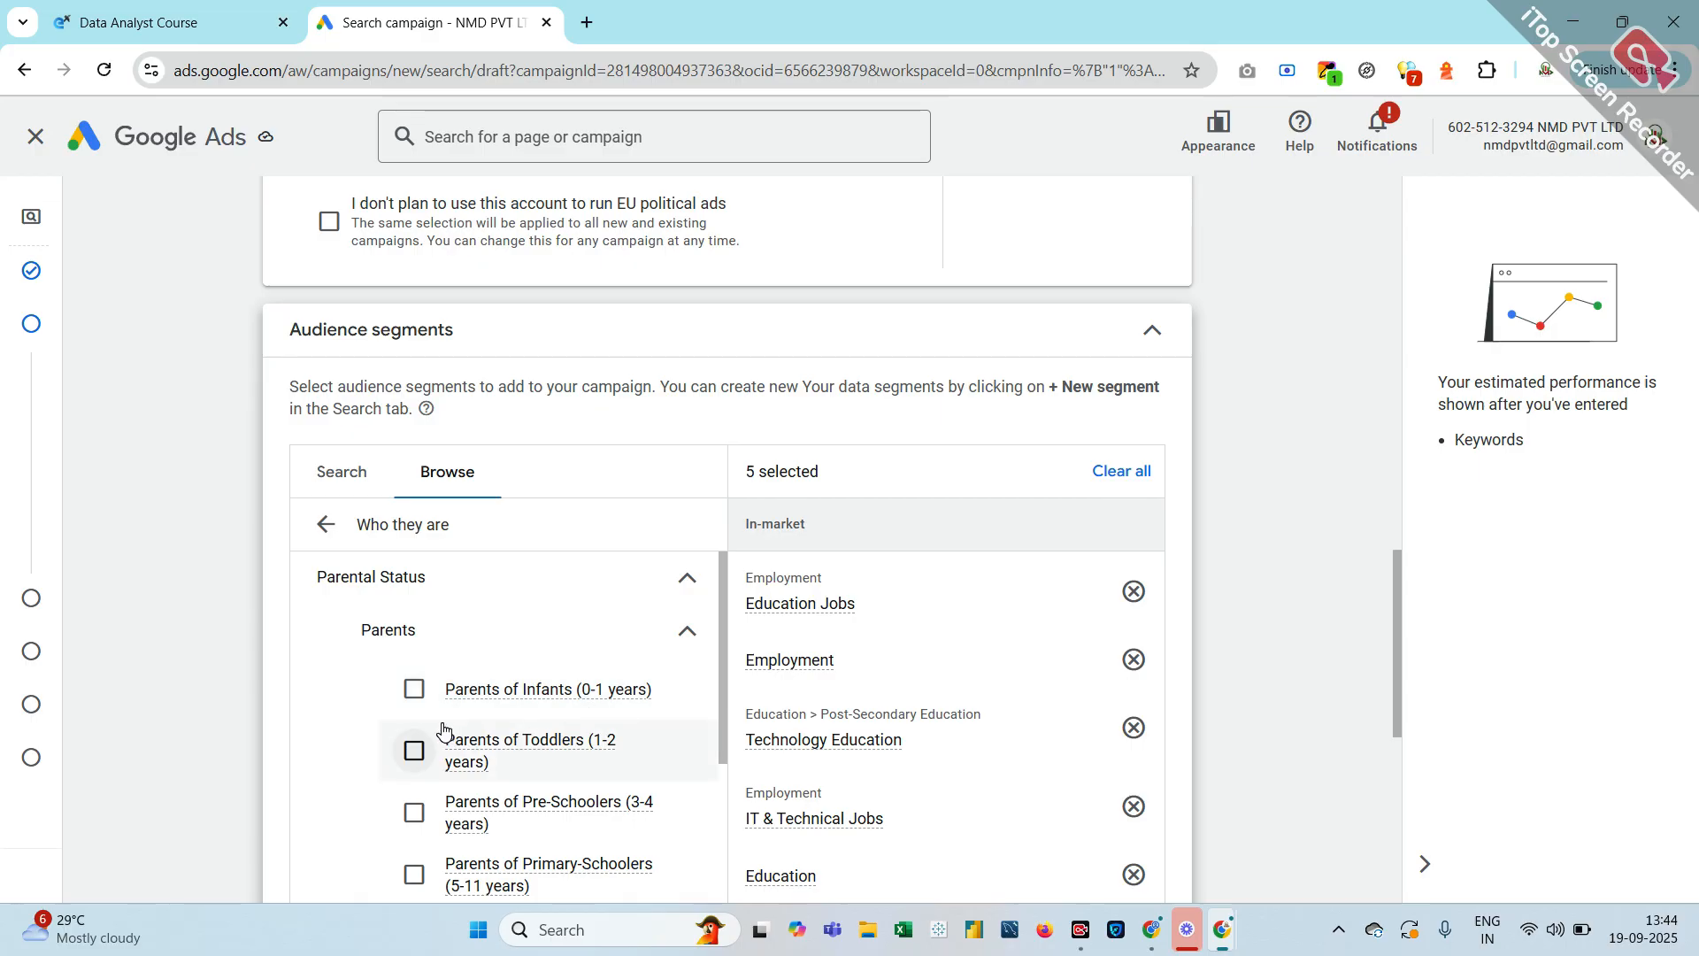
Expand Marital Status, adding then removing In a relationship and Married
scroll(445, 731, down, 1)
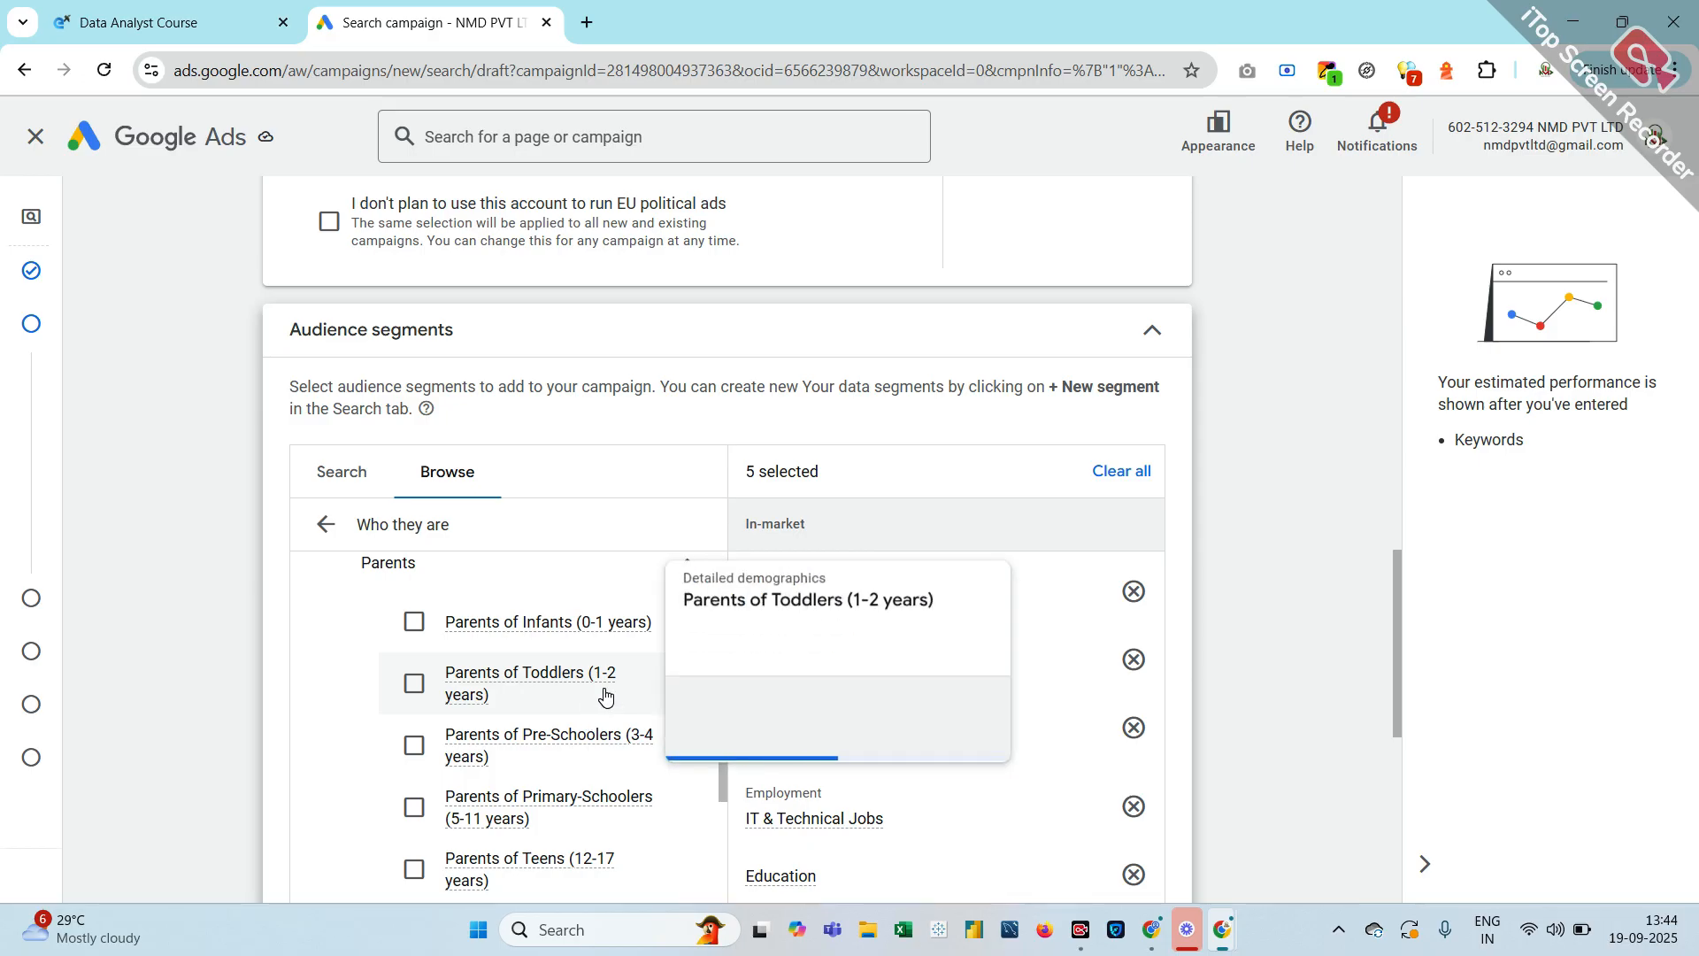
scroll(455, 768, down, 2)
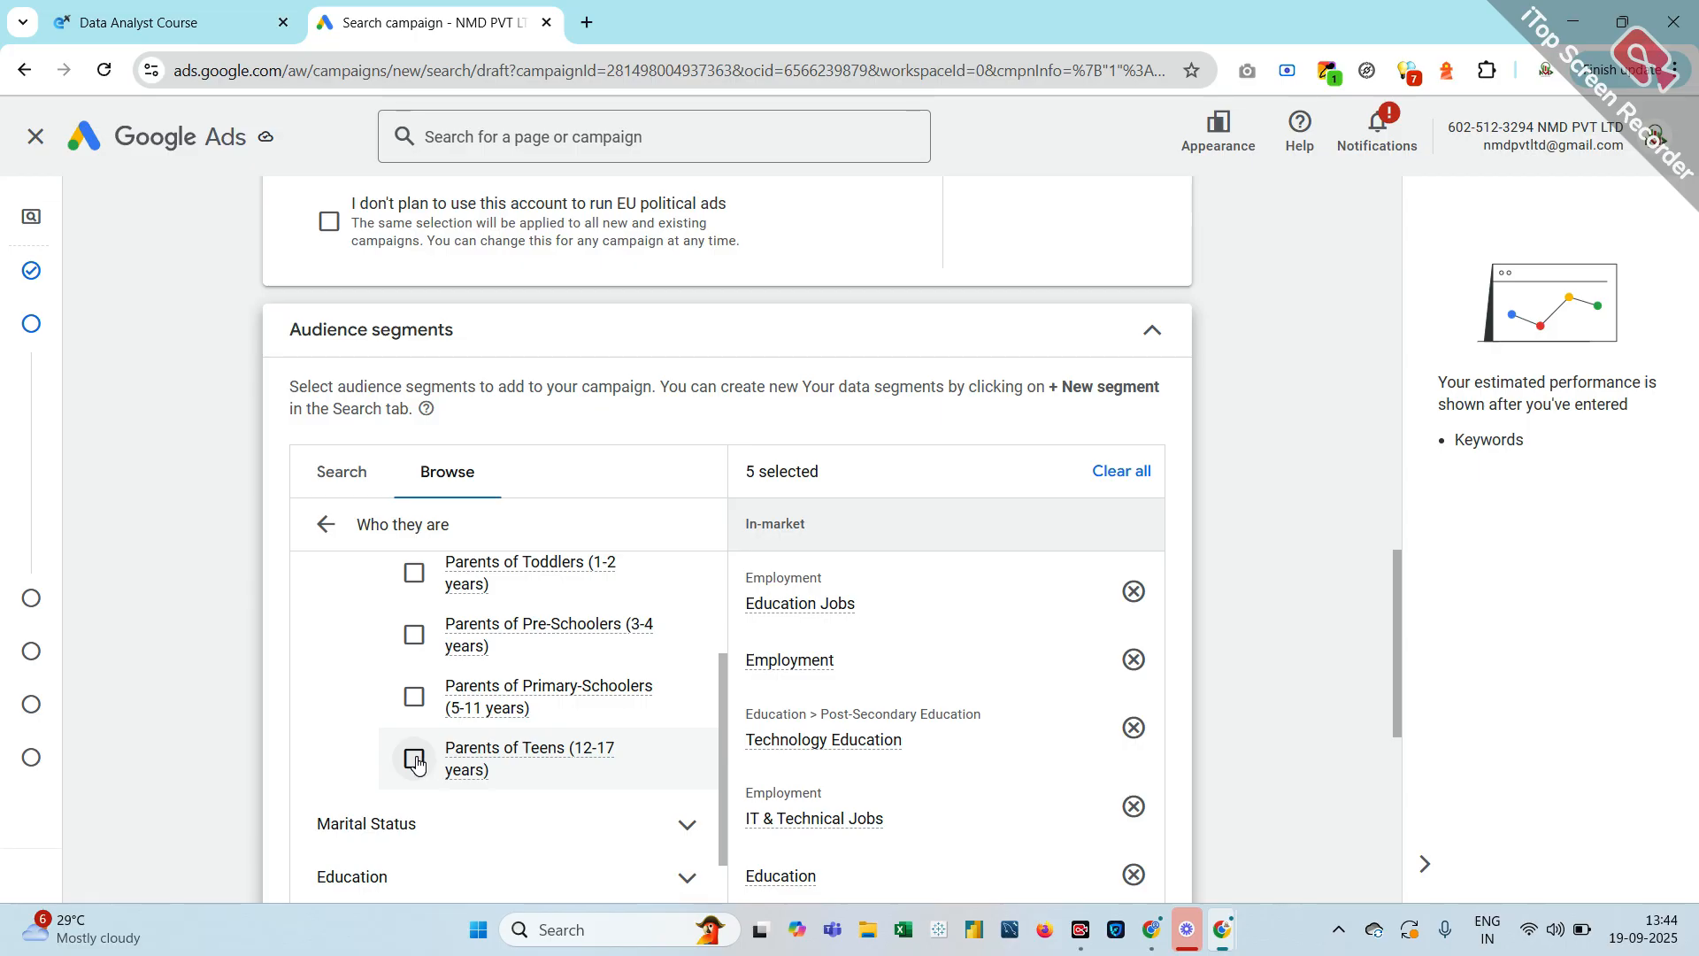
mouse_move(524, 760)
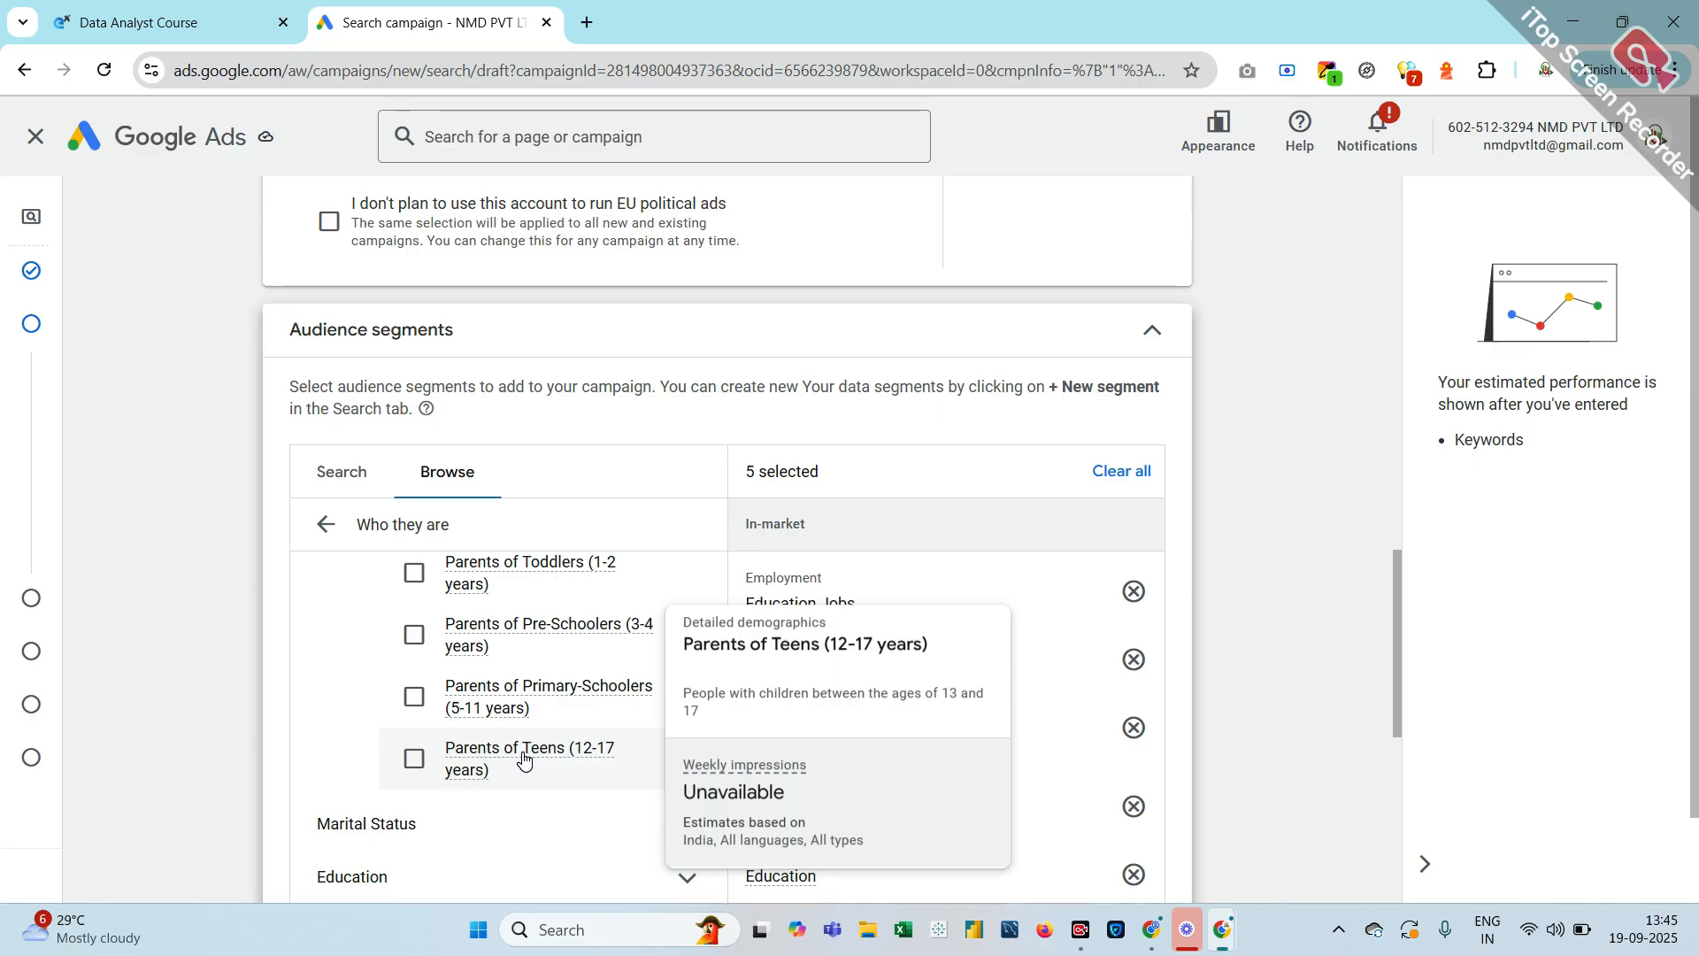
scroll(527, 757, down, 2)
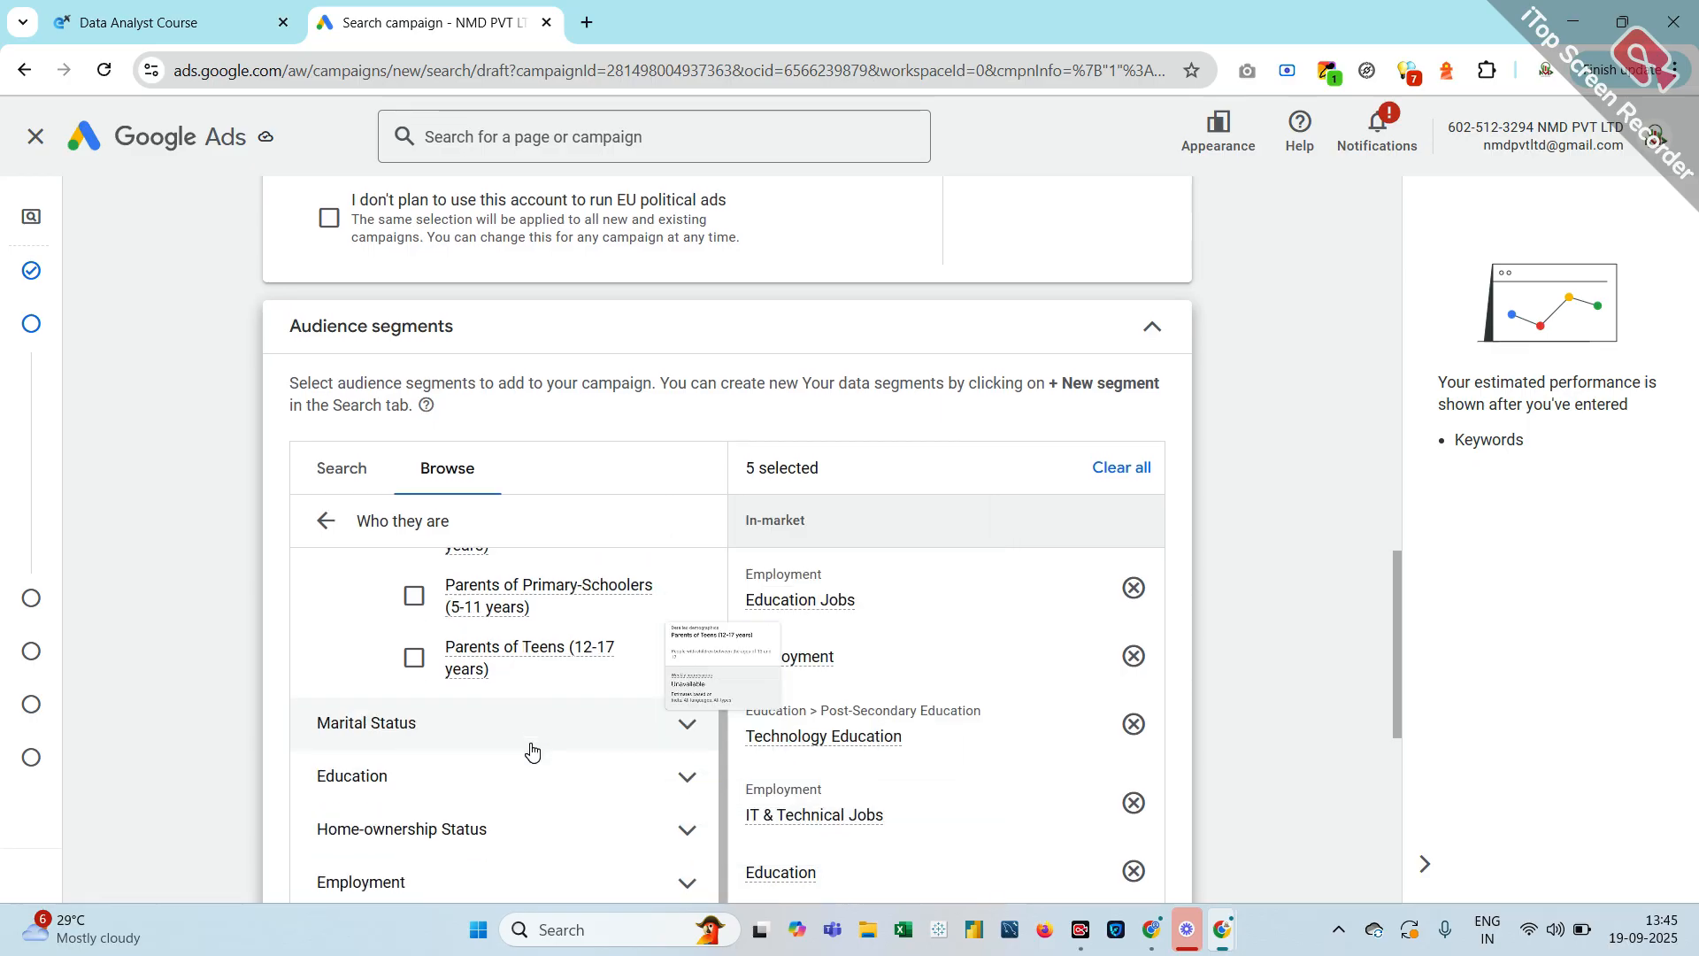
click(531, 751)
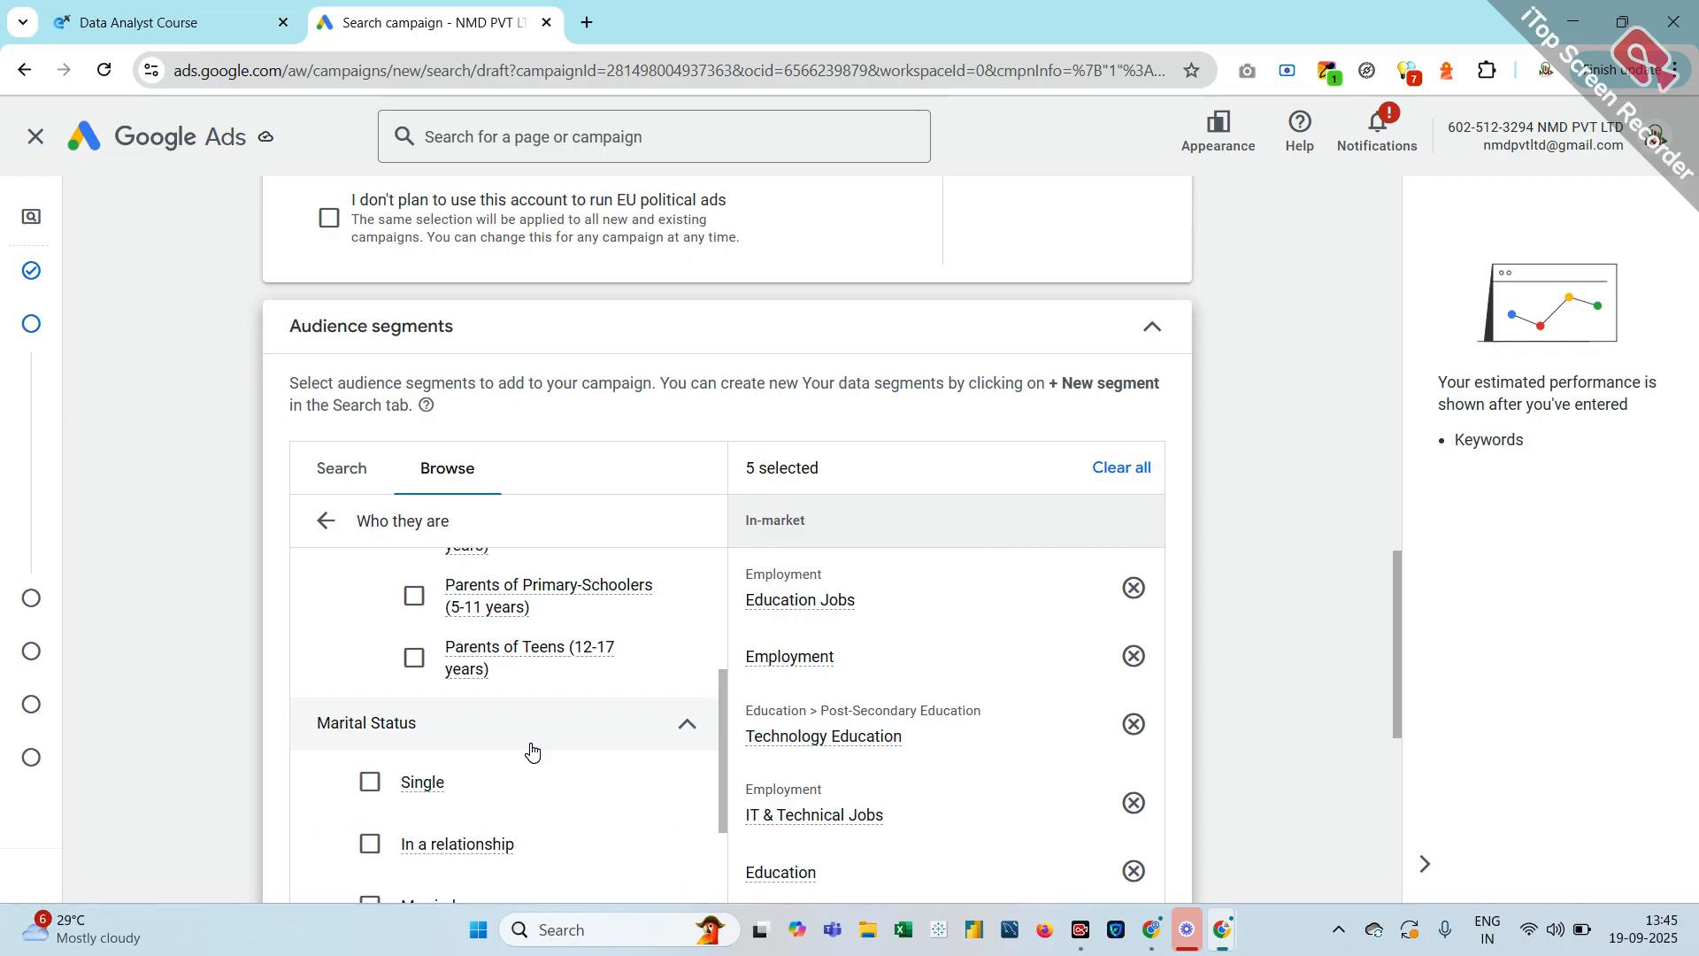
scroll(427, 856, down, 1)
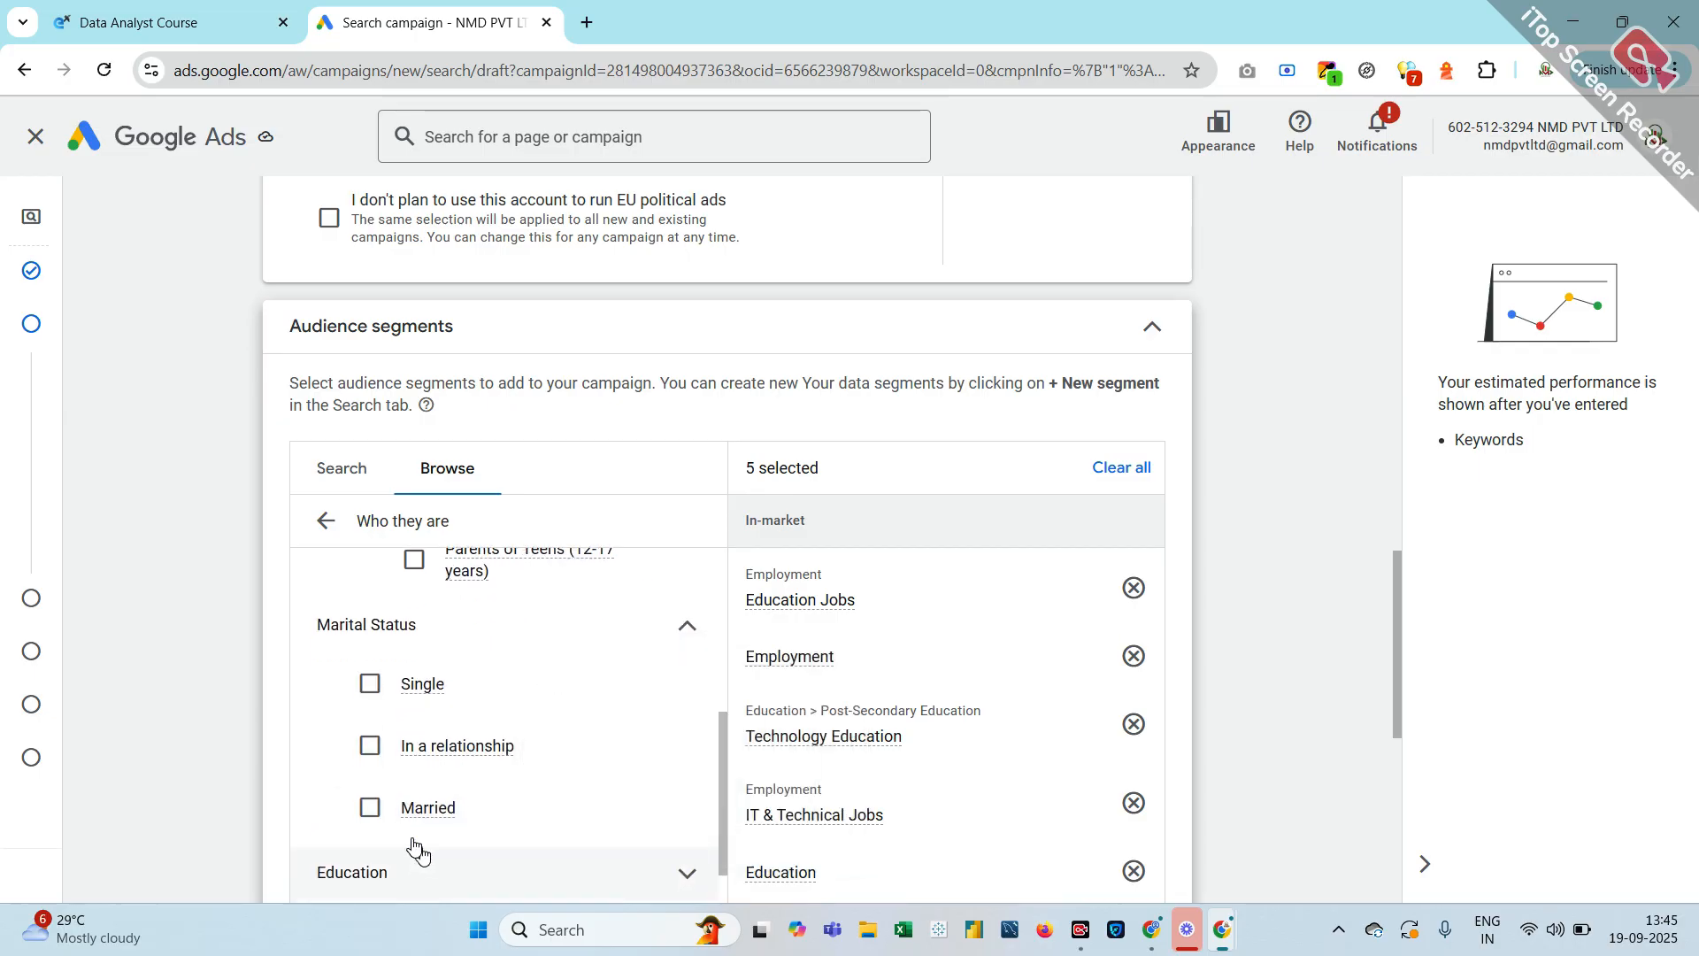
click(370, 748)
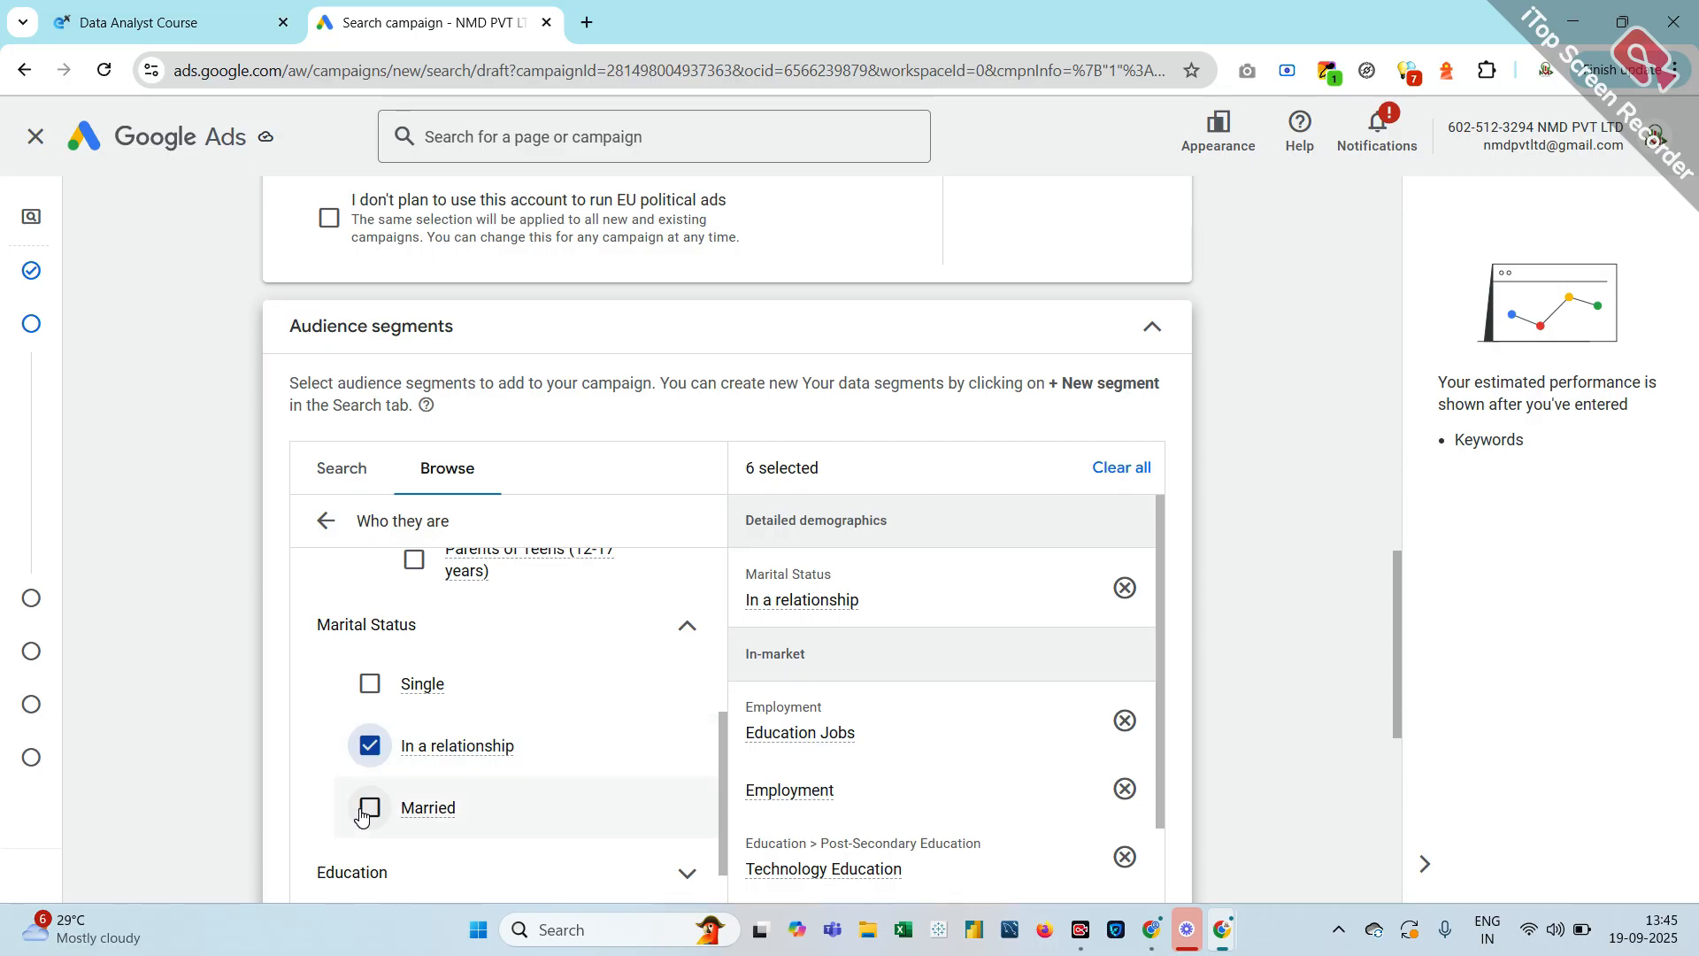
click(365, 811)
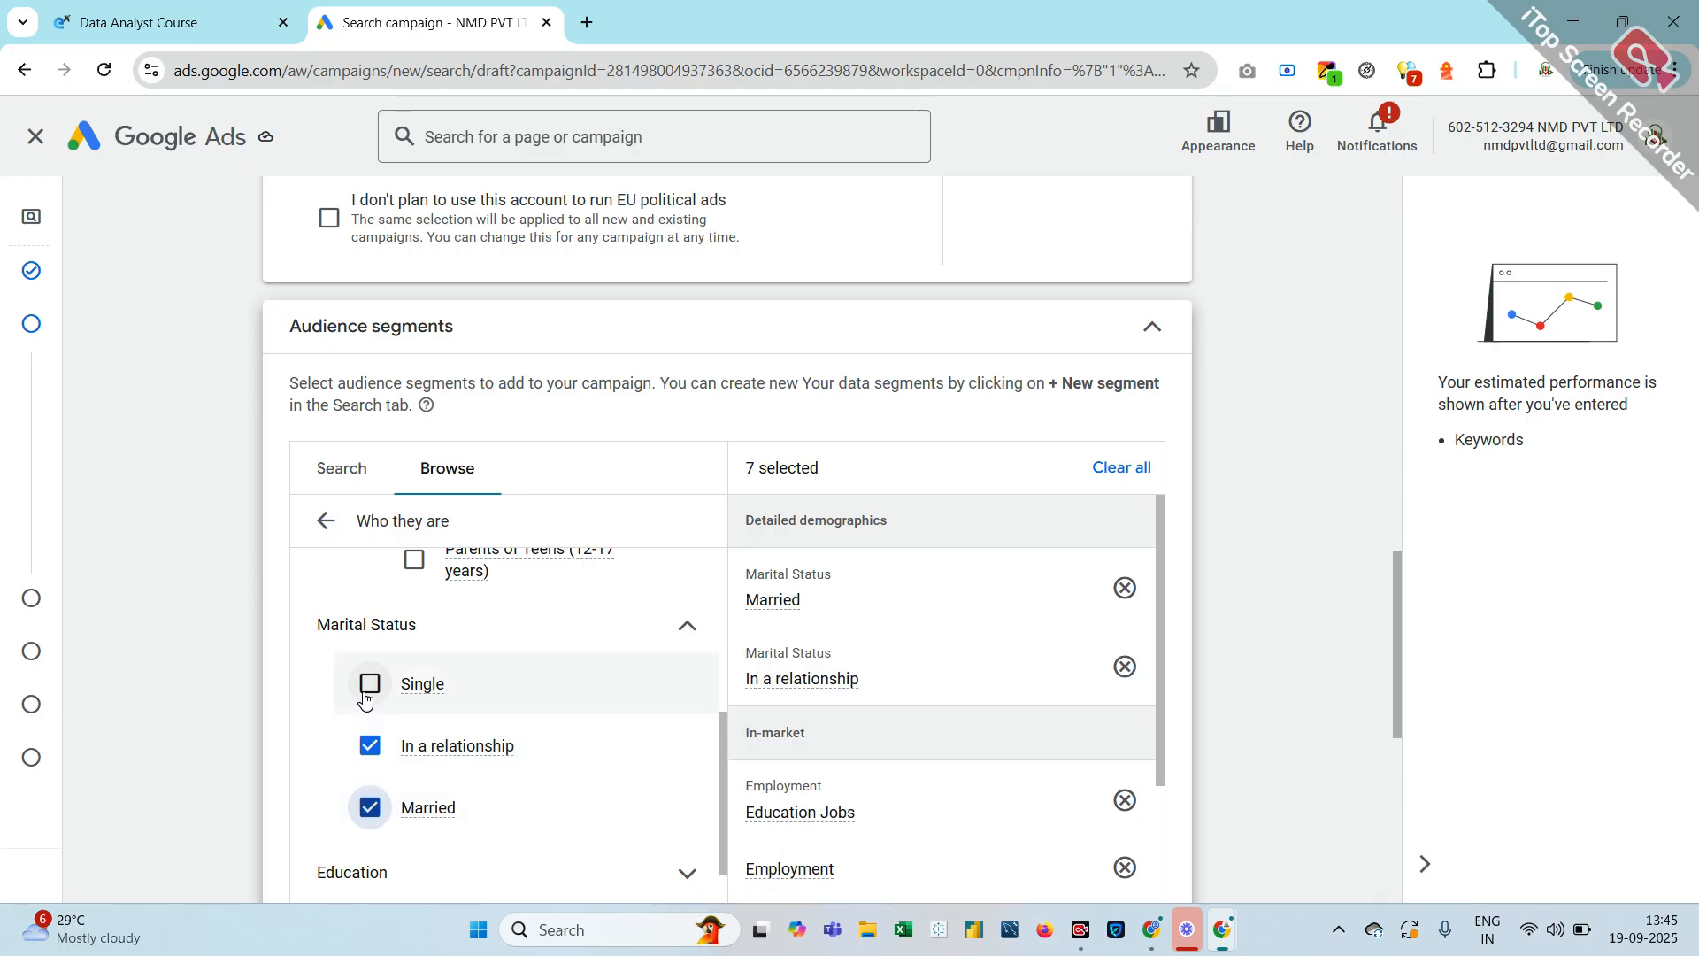
click(371, 750)
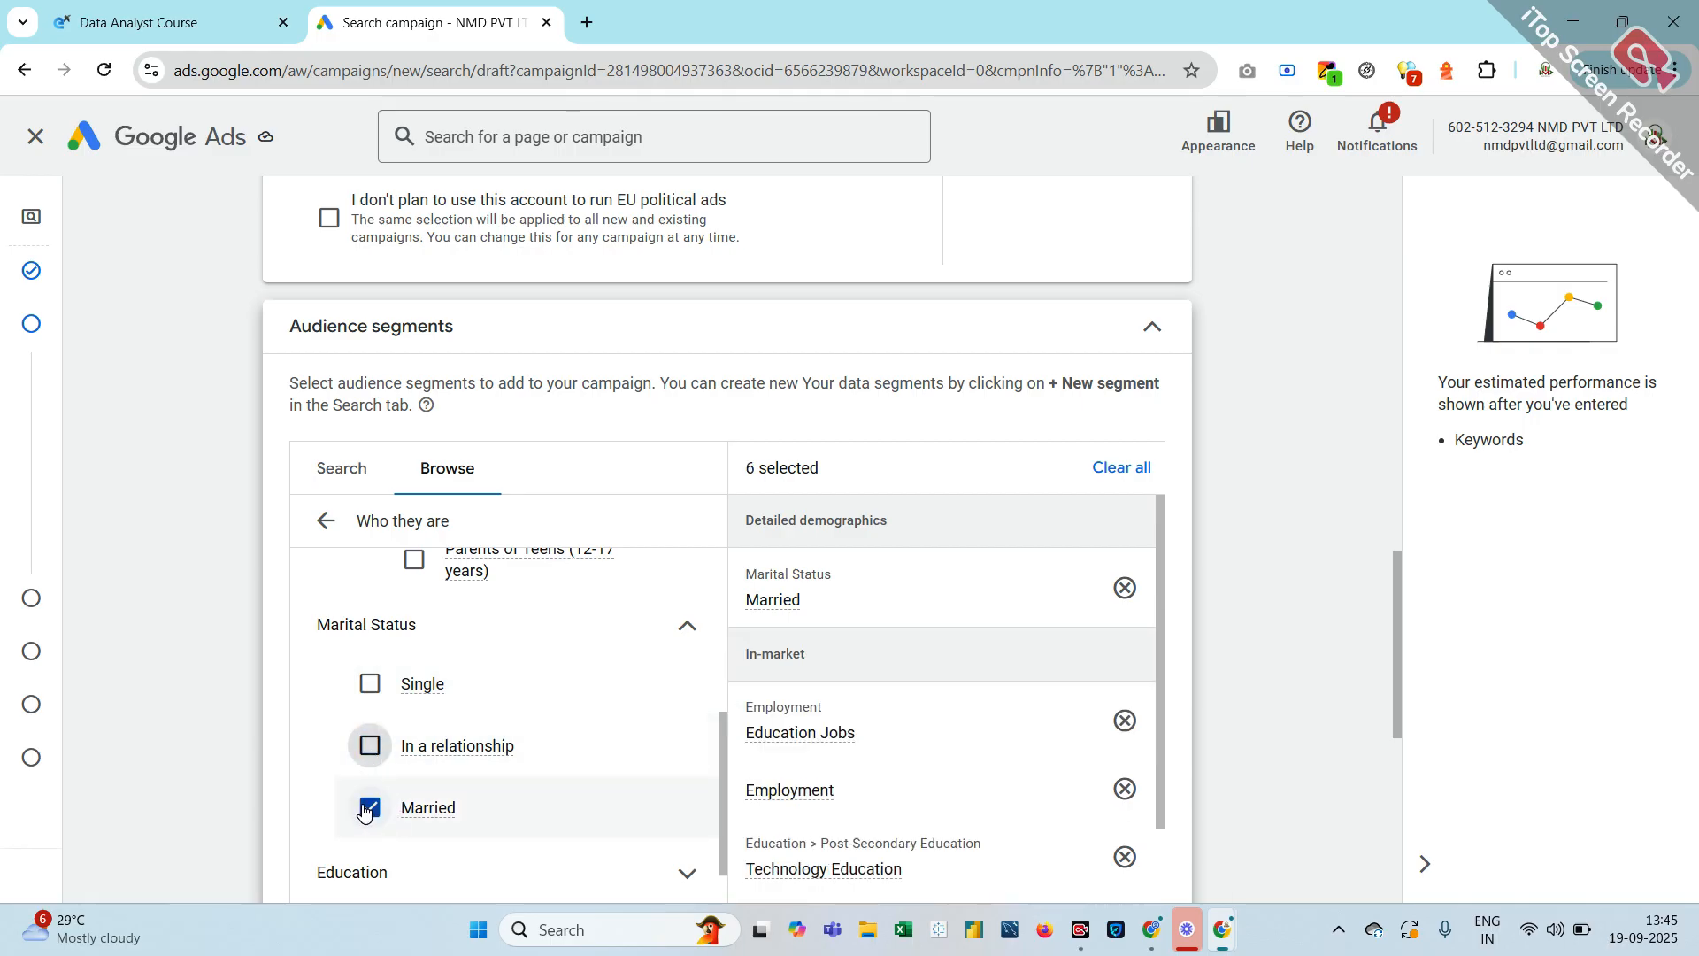
click(365, 809)
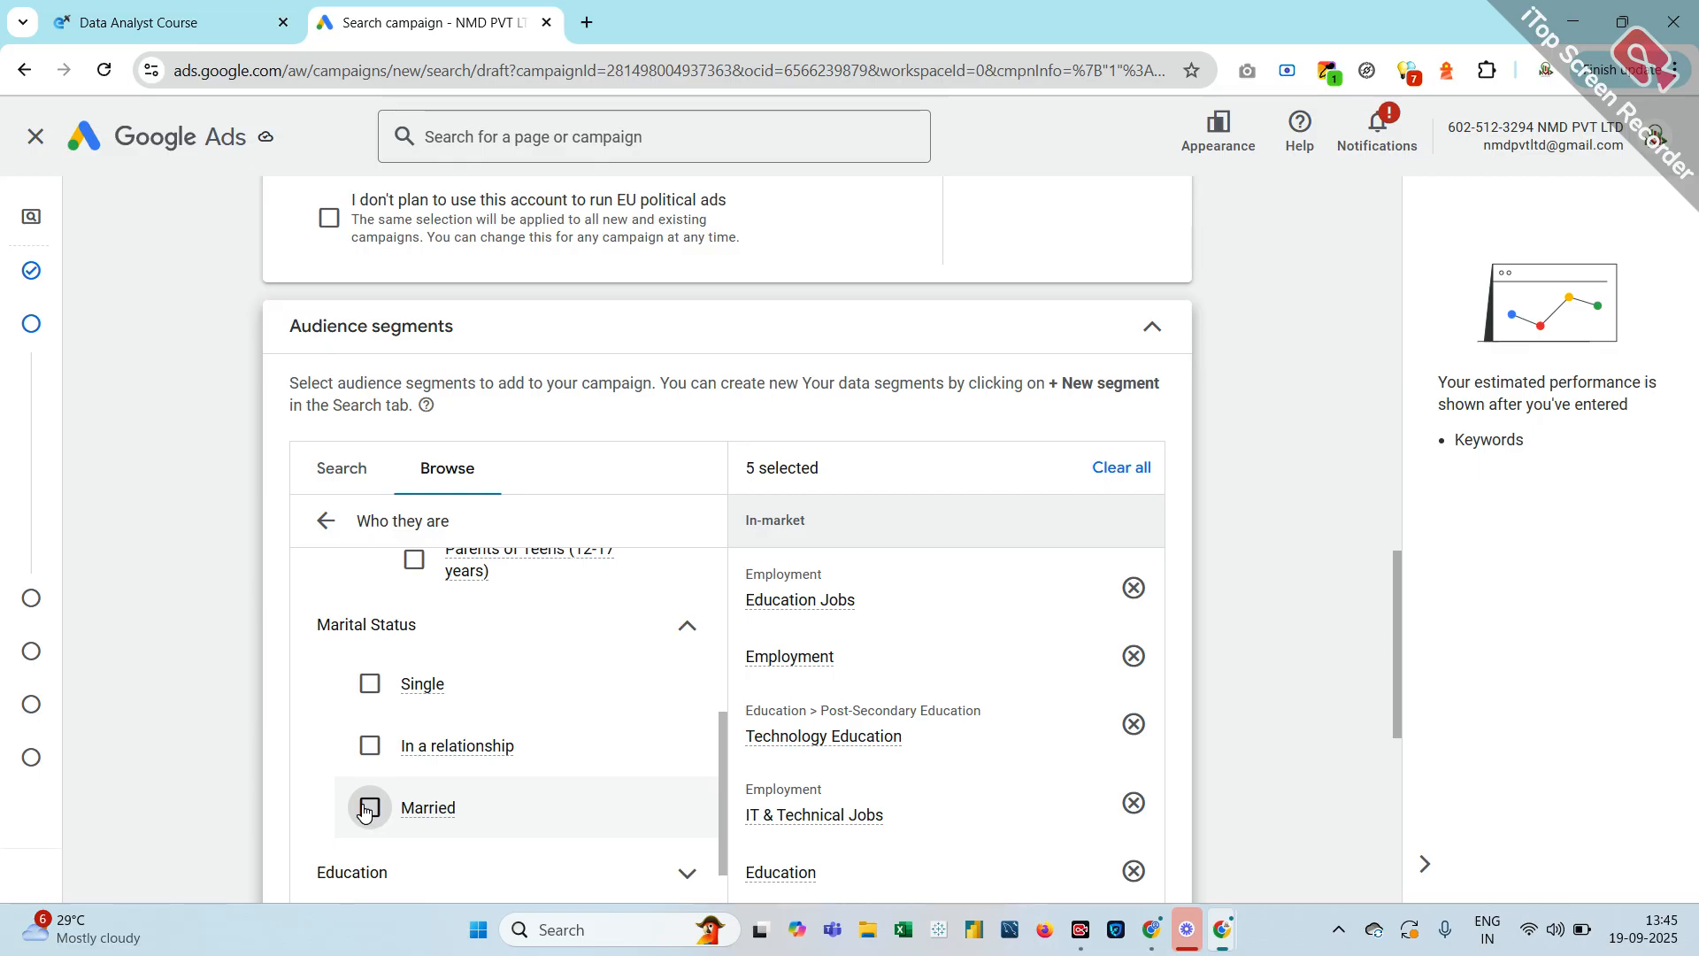
scroll(364, 809, down, 2)
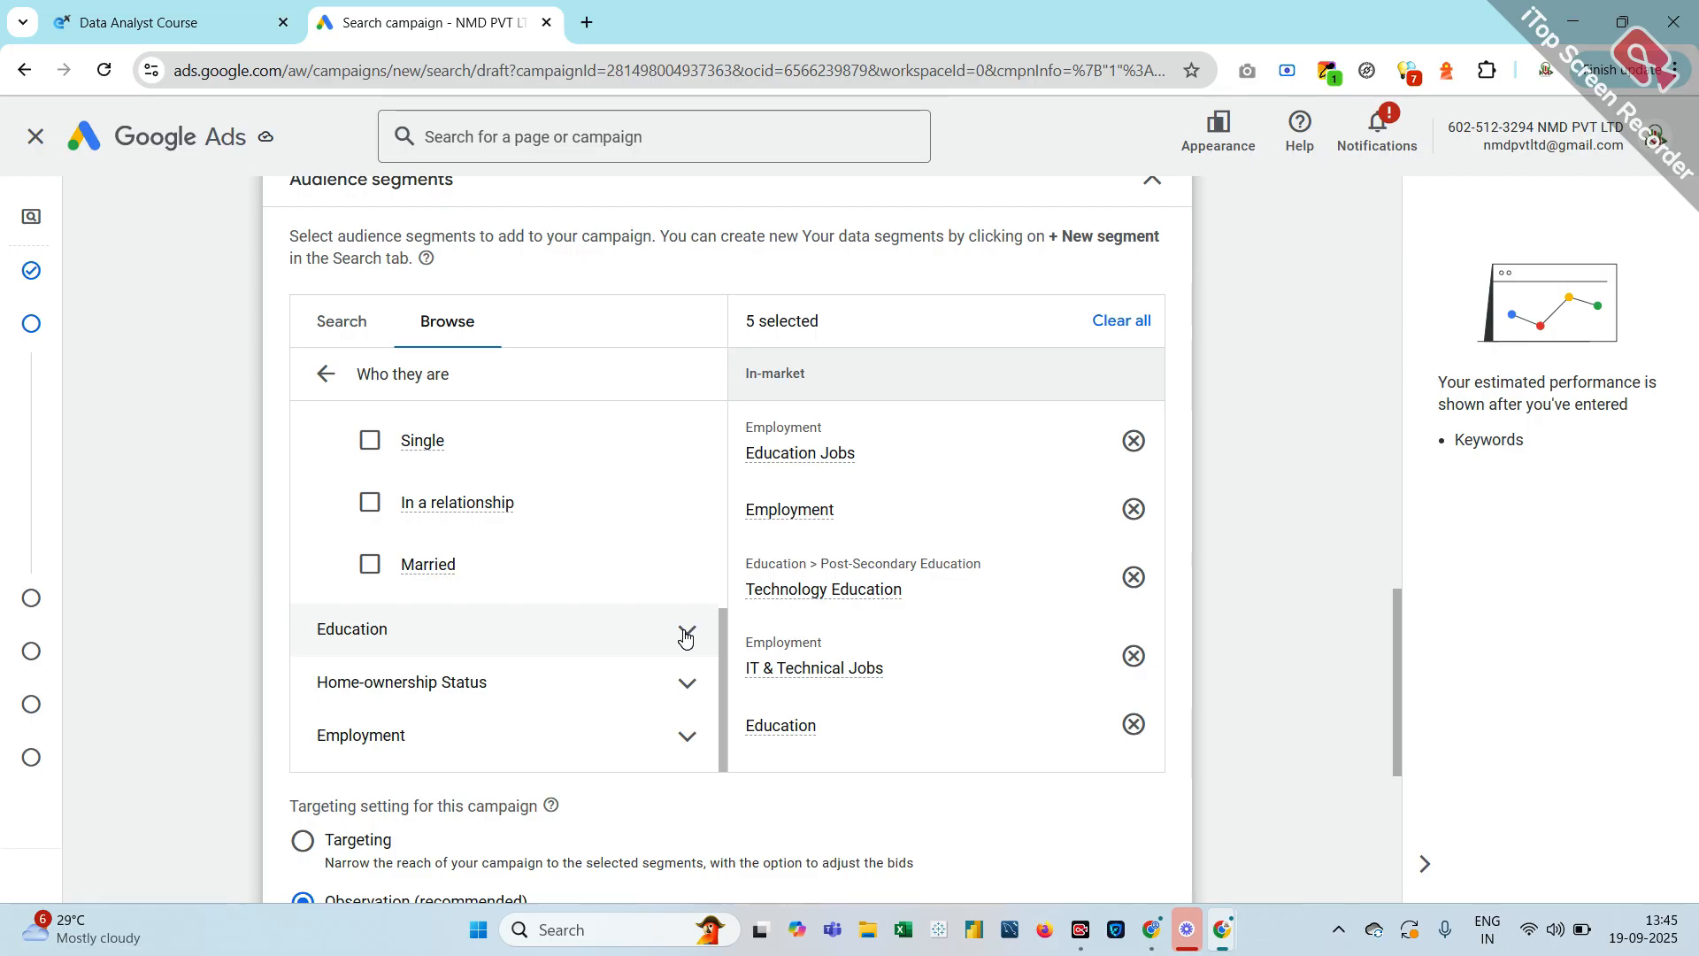
Expand the Education demographics and add Current University Students
click(684, 634)
scroll(414, 746, down, 1)
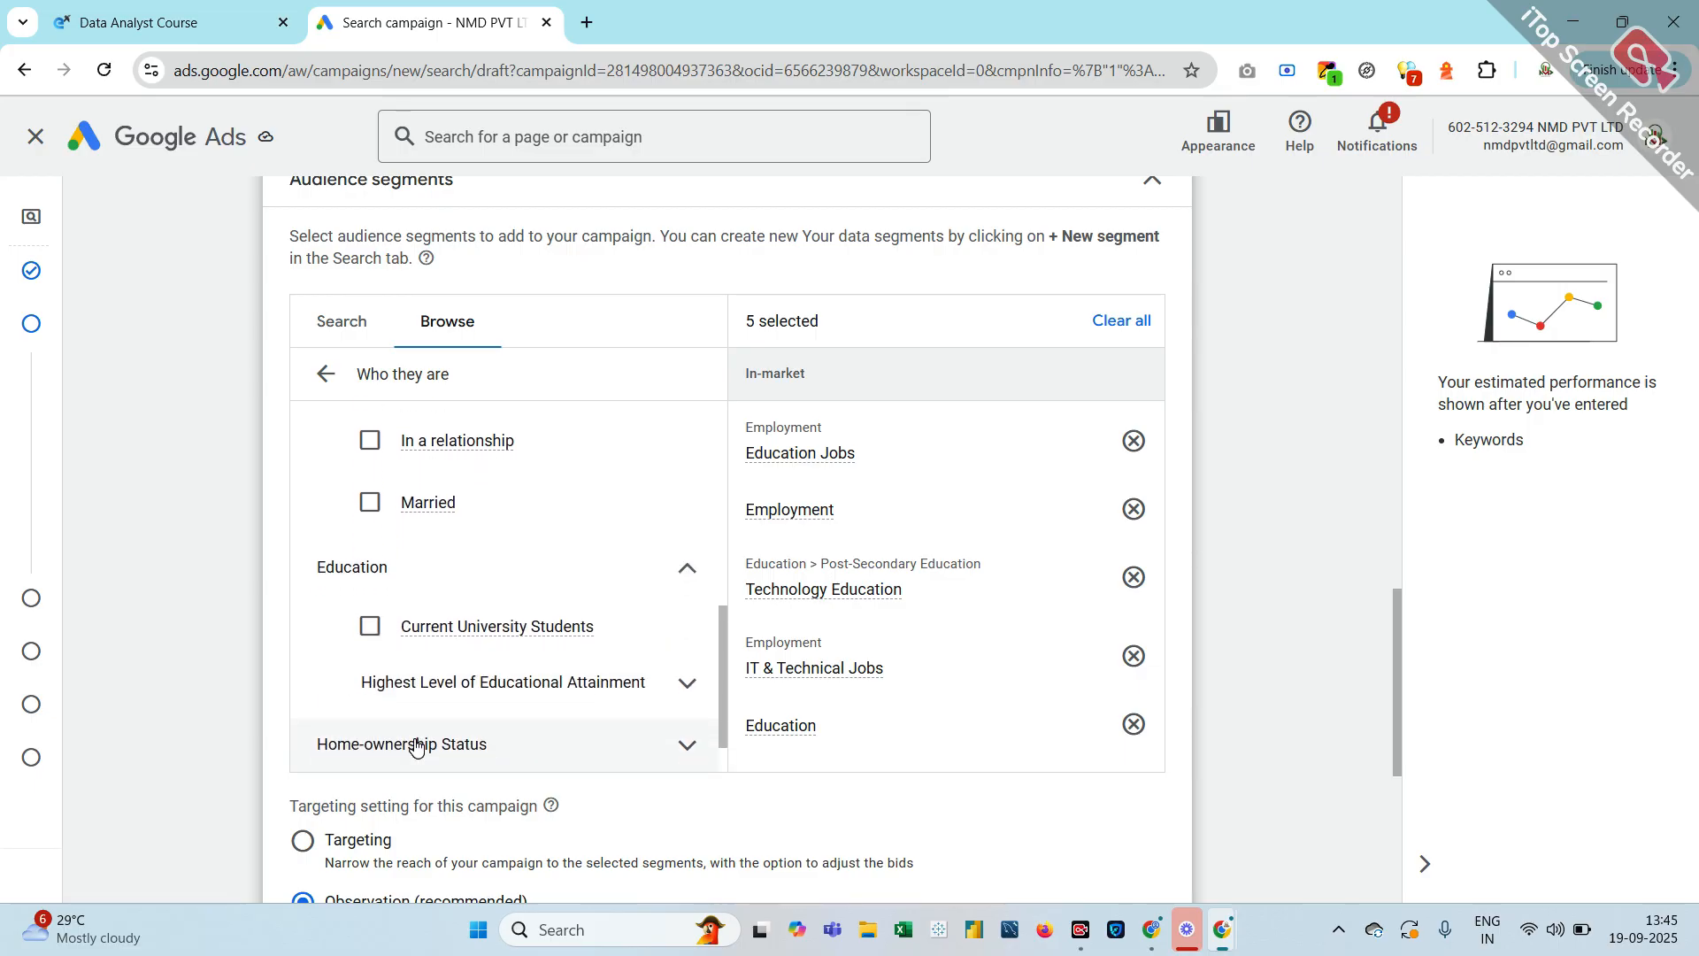
click(364, 643)
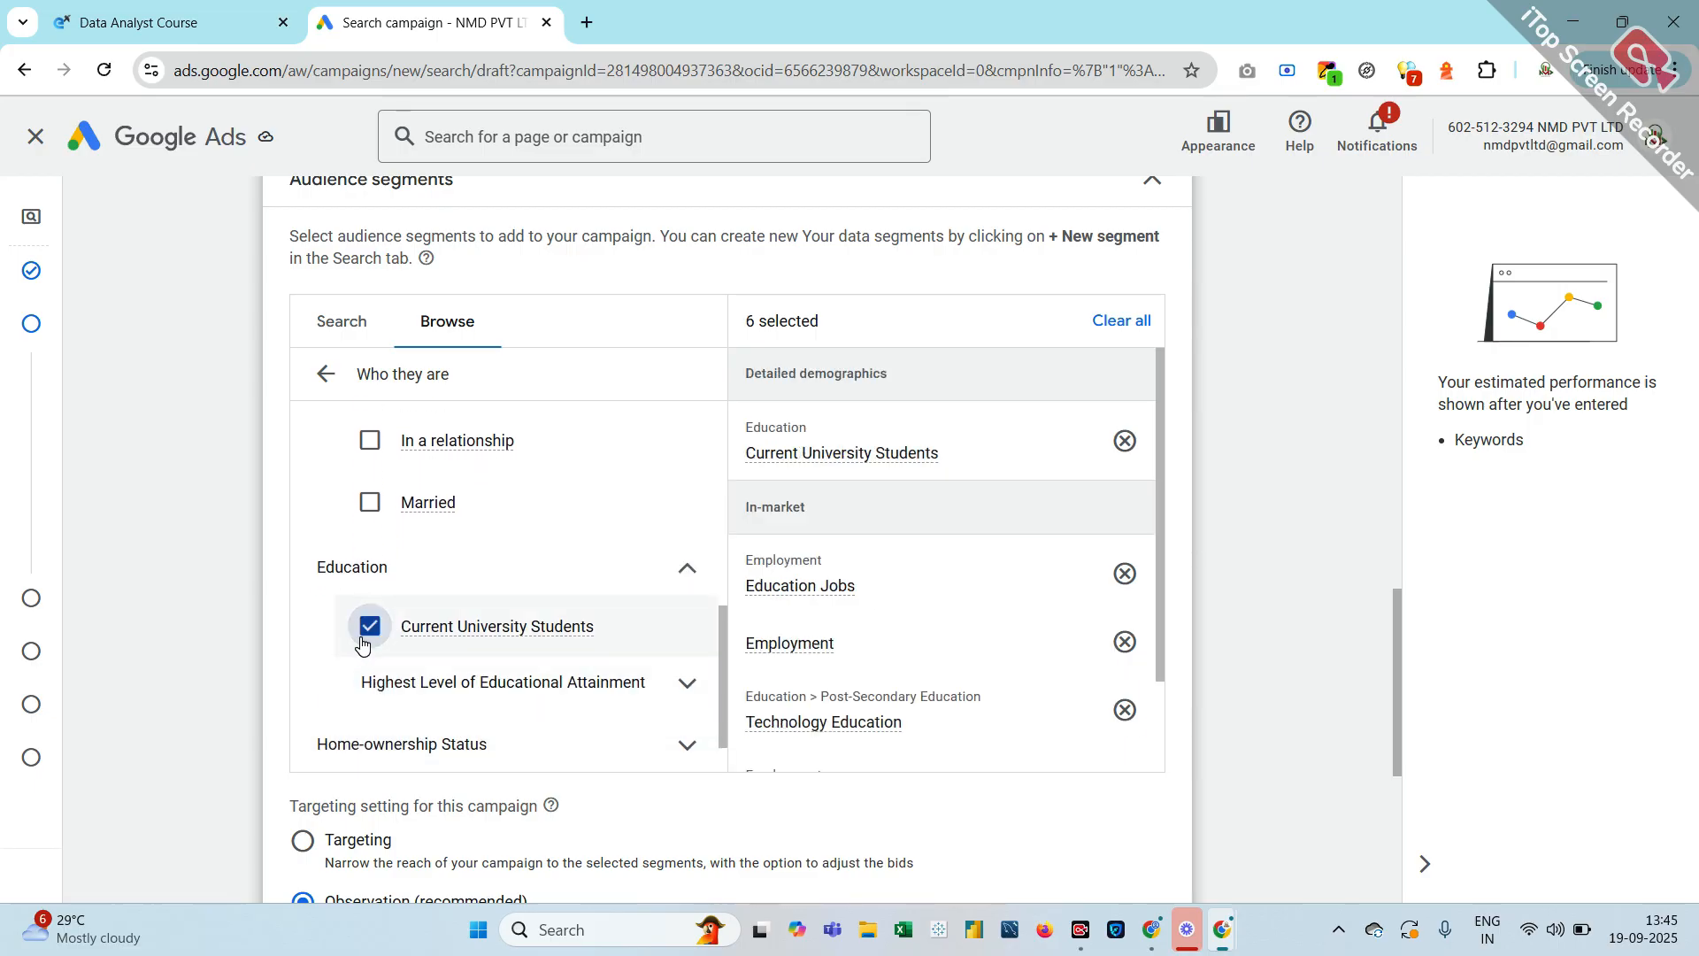
Add Bachelor's Degree and Advanced Degree under Highest Level of Educational Attainment
click(686, 684)
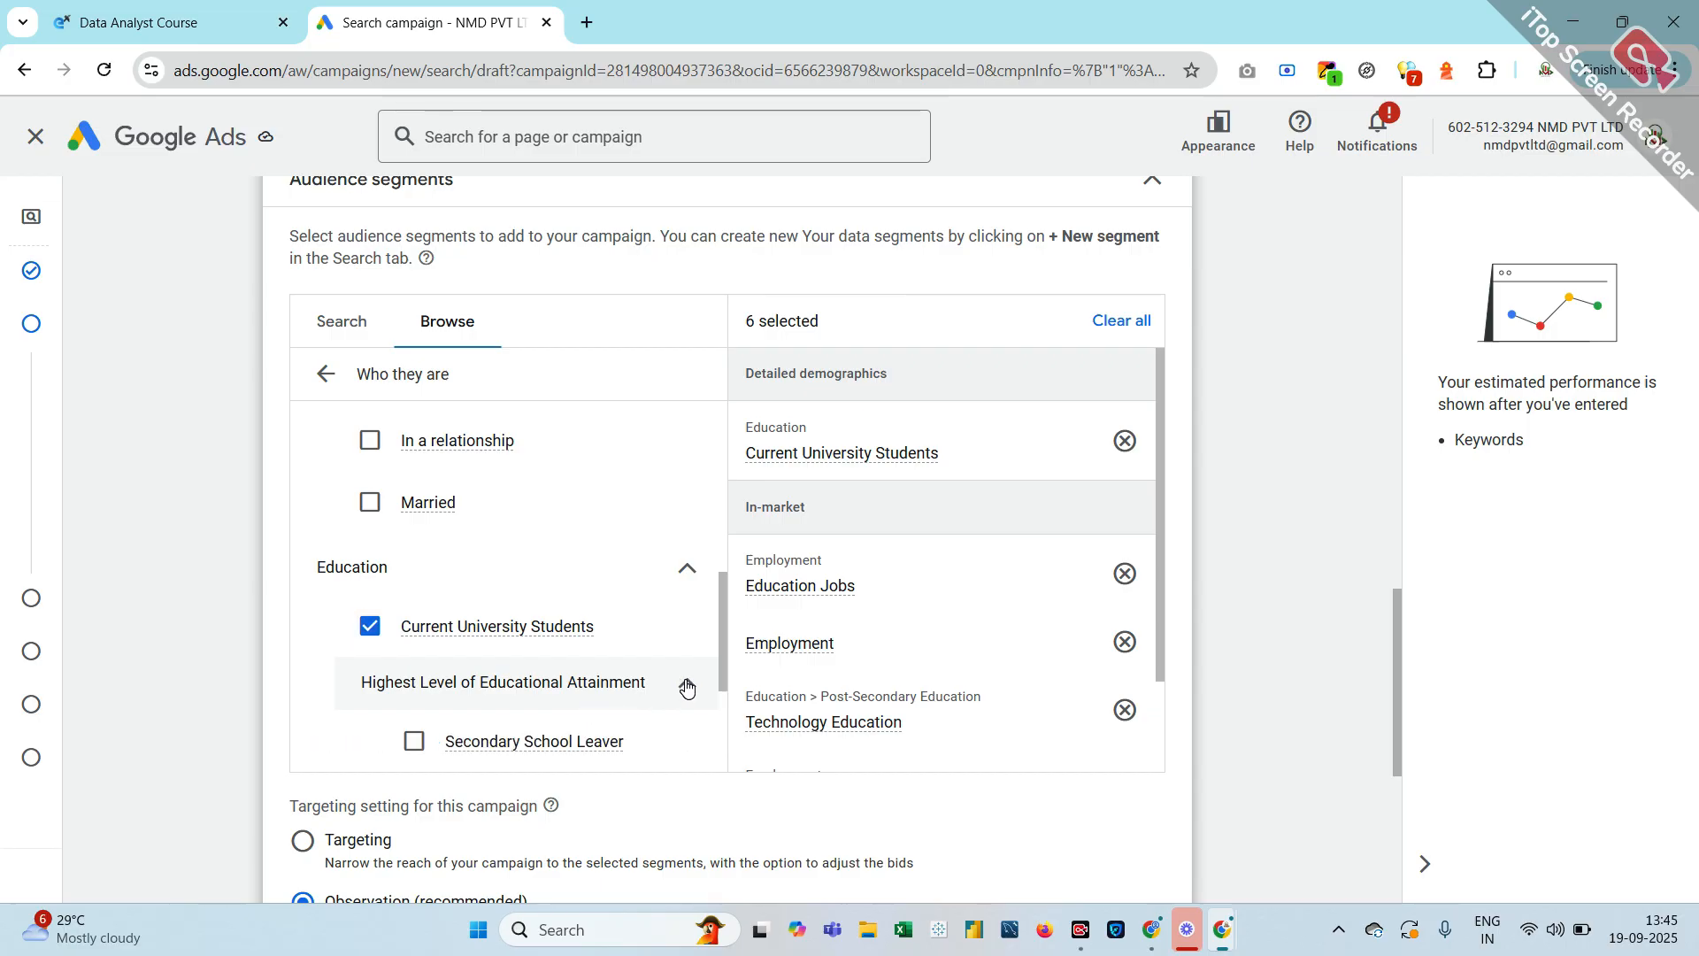
scroll(687, 684, down, 1)
mouse_move(477, 669)
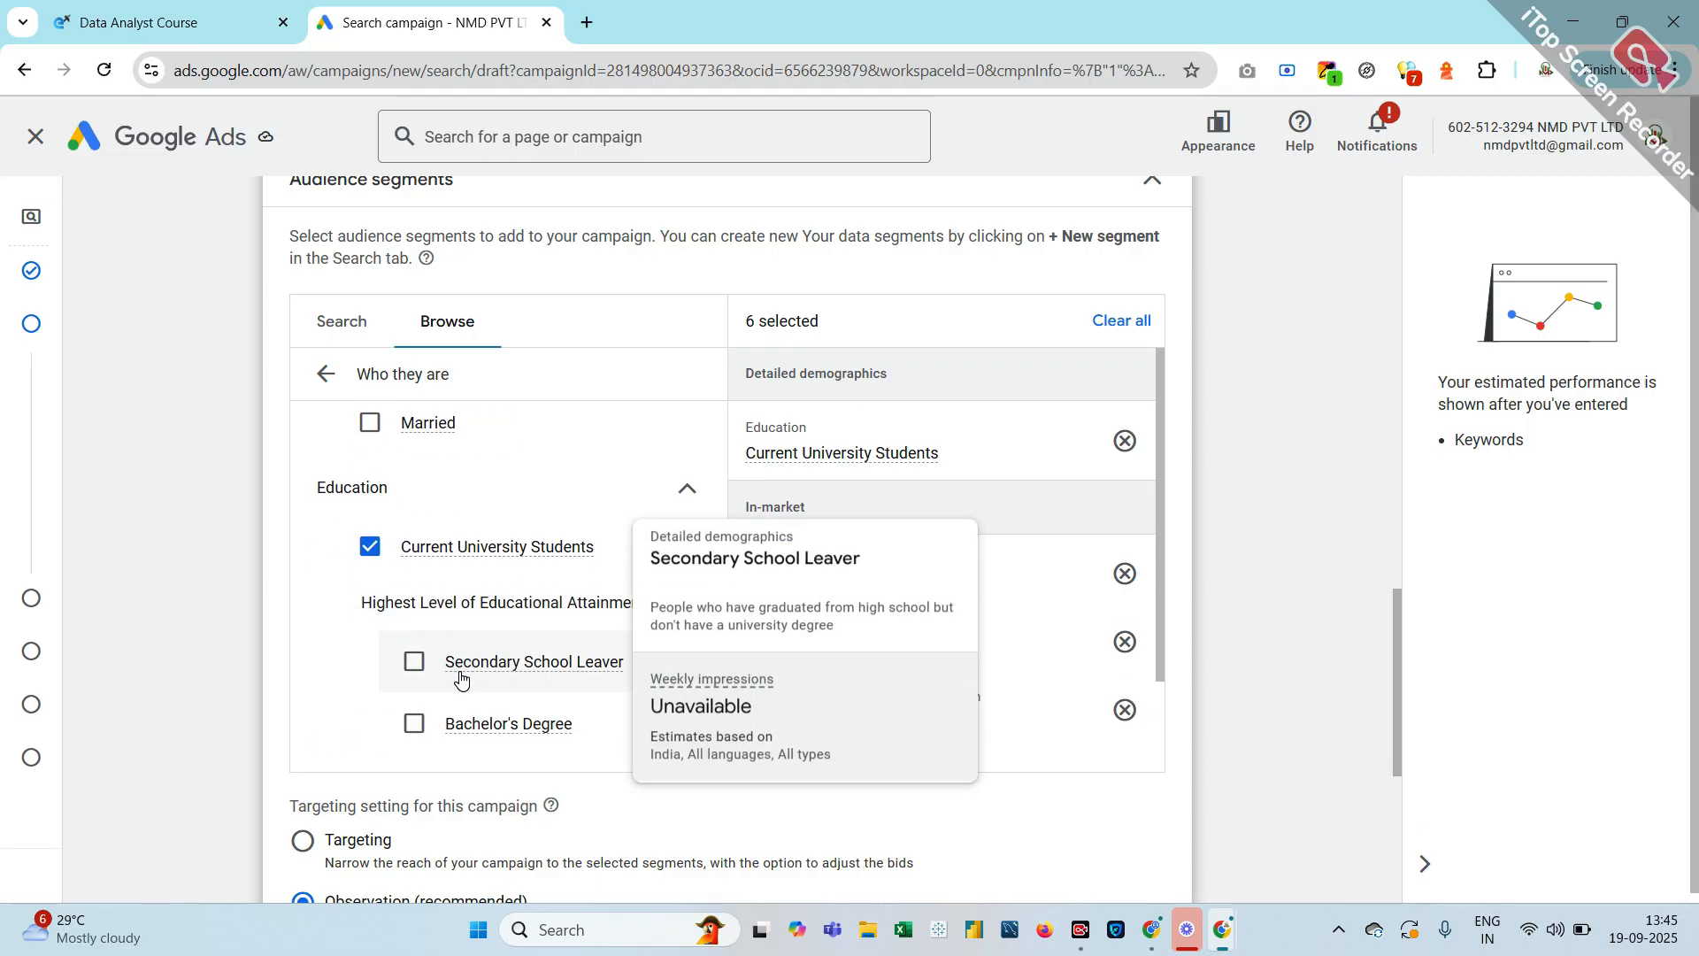
scroll(482, 690, down, 1)
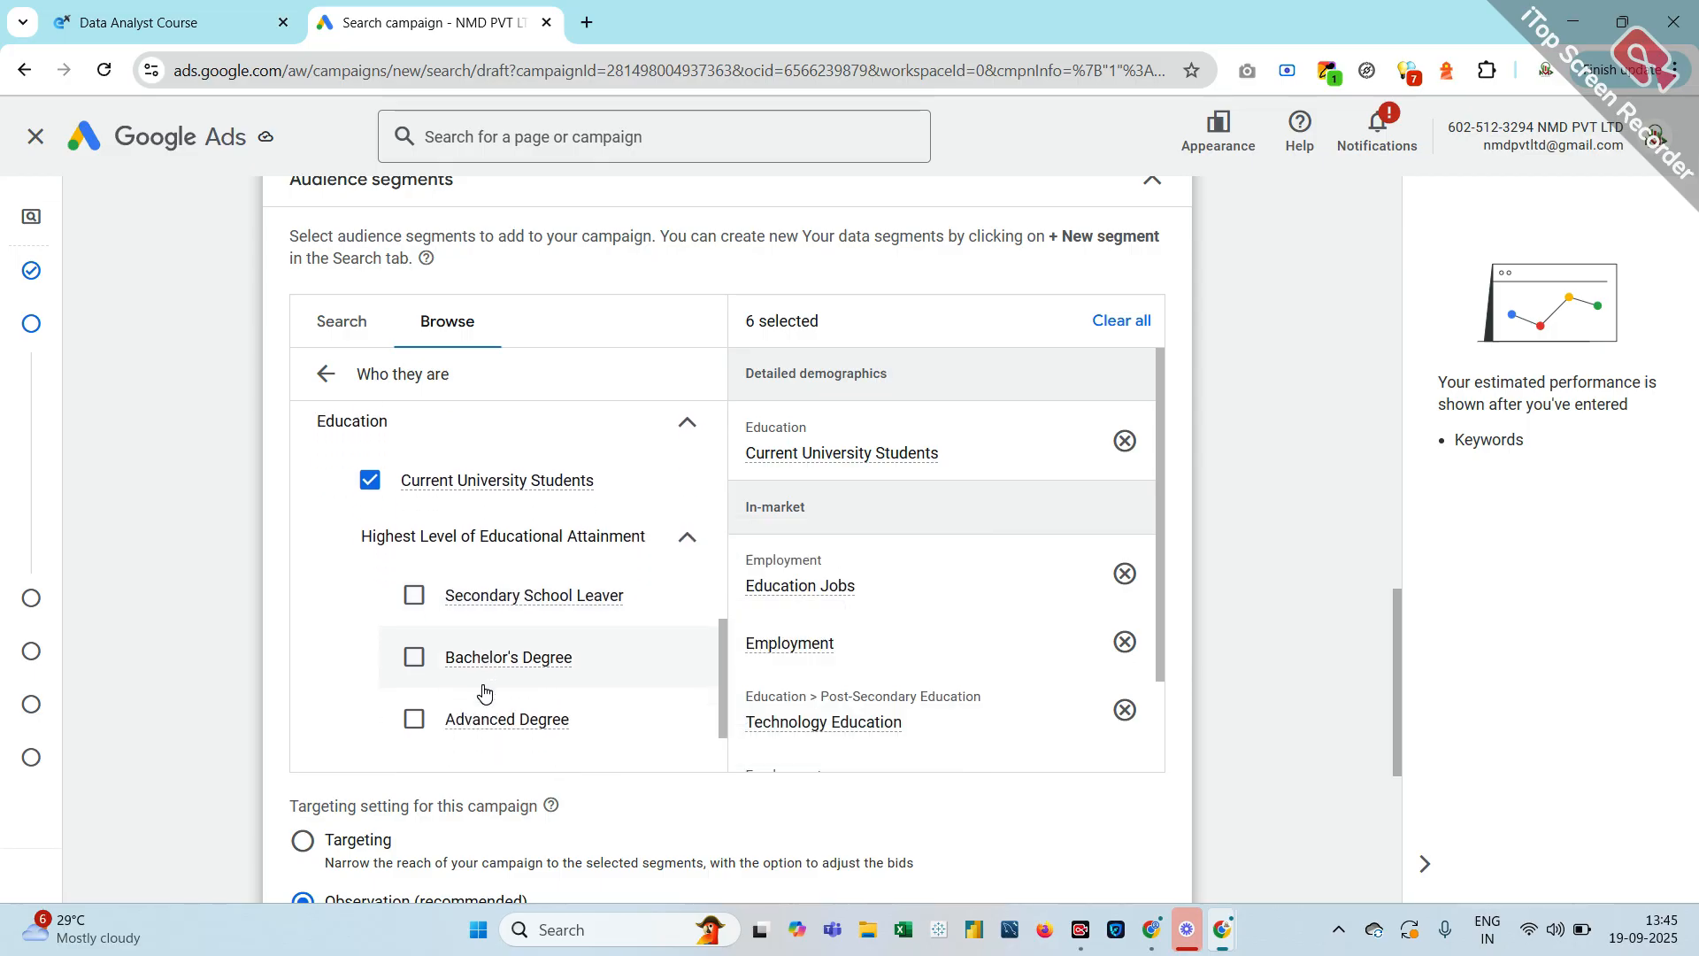
click(414, 656)
scroll(418, 660, down, 1)
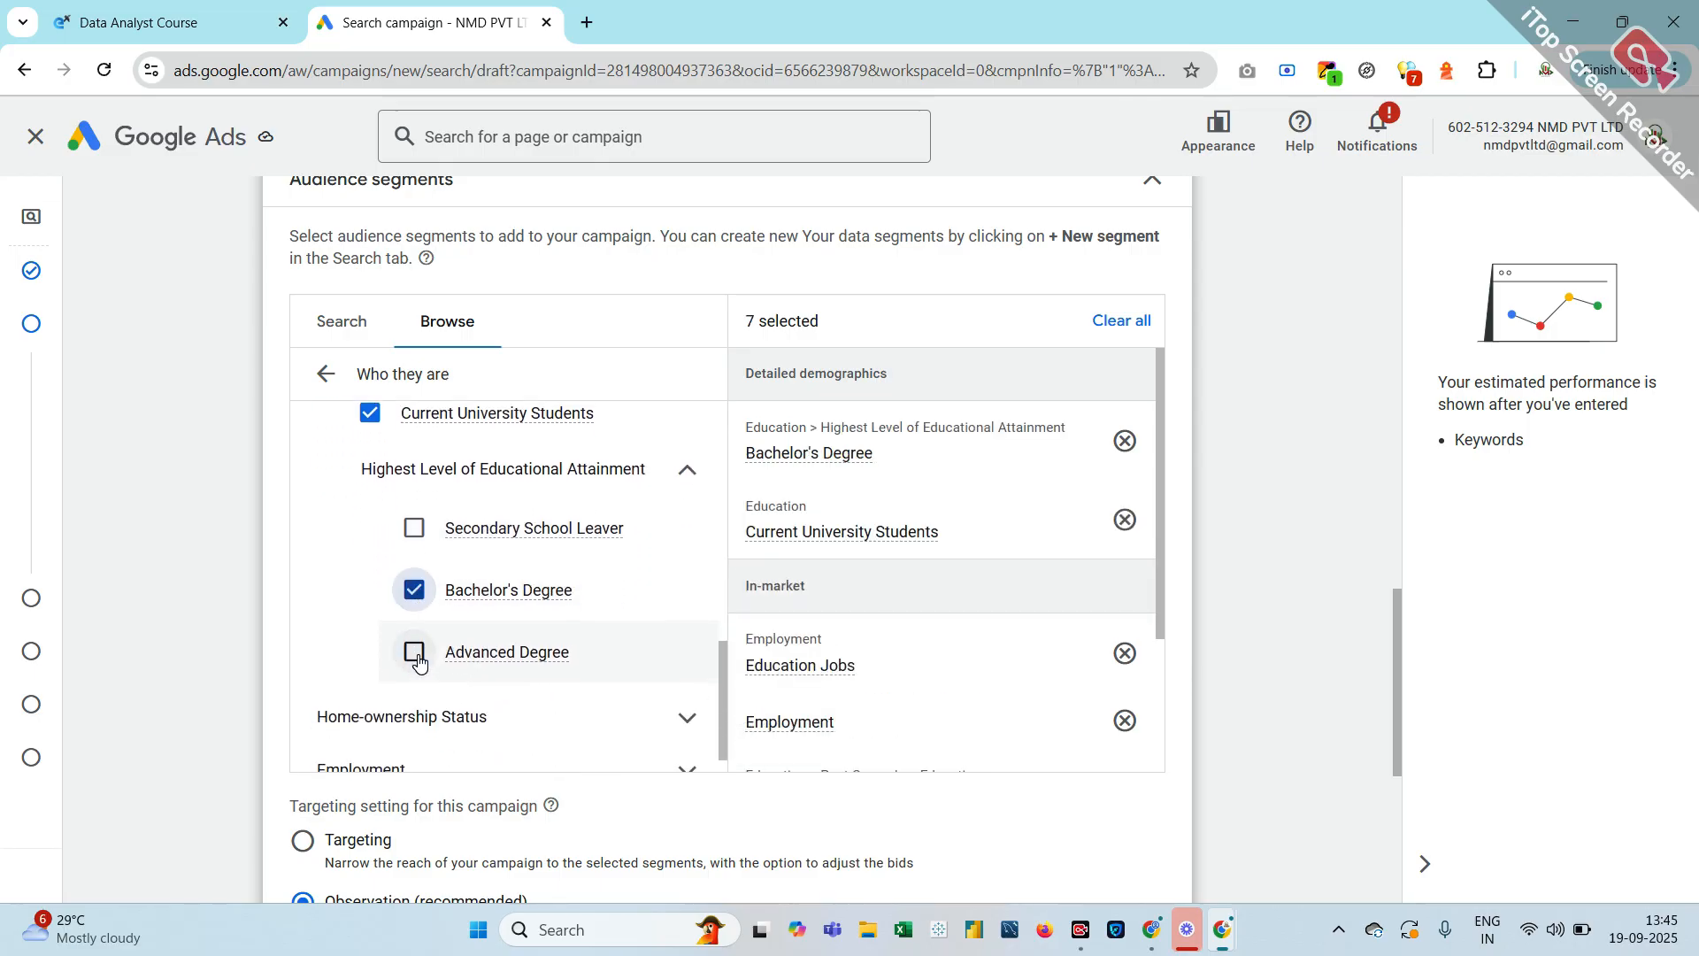
click(410, 658)
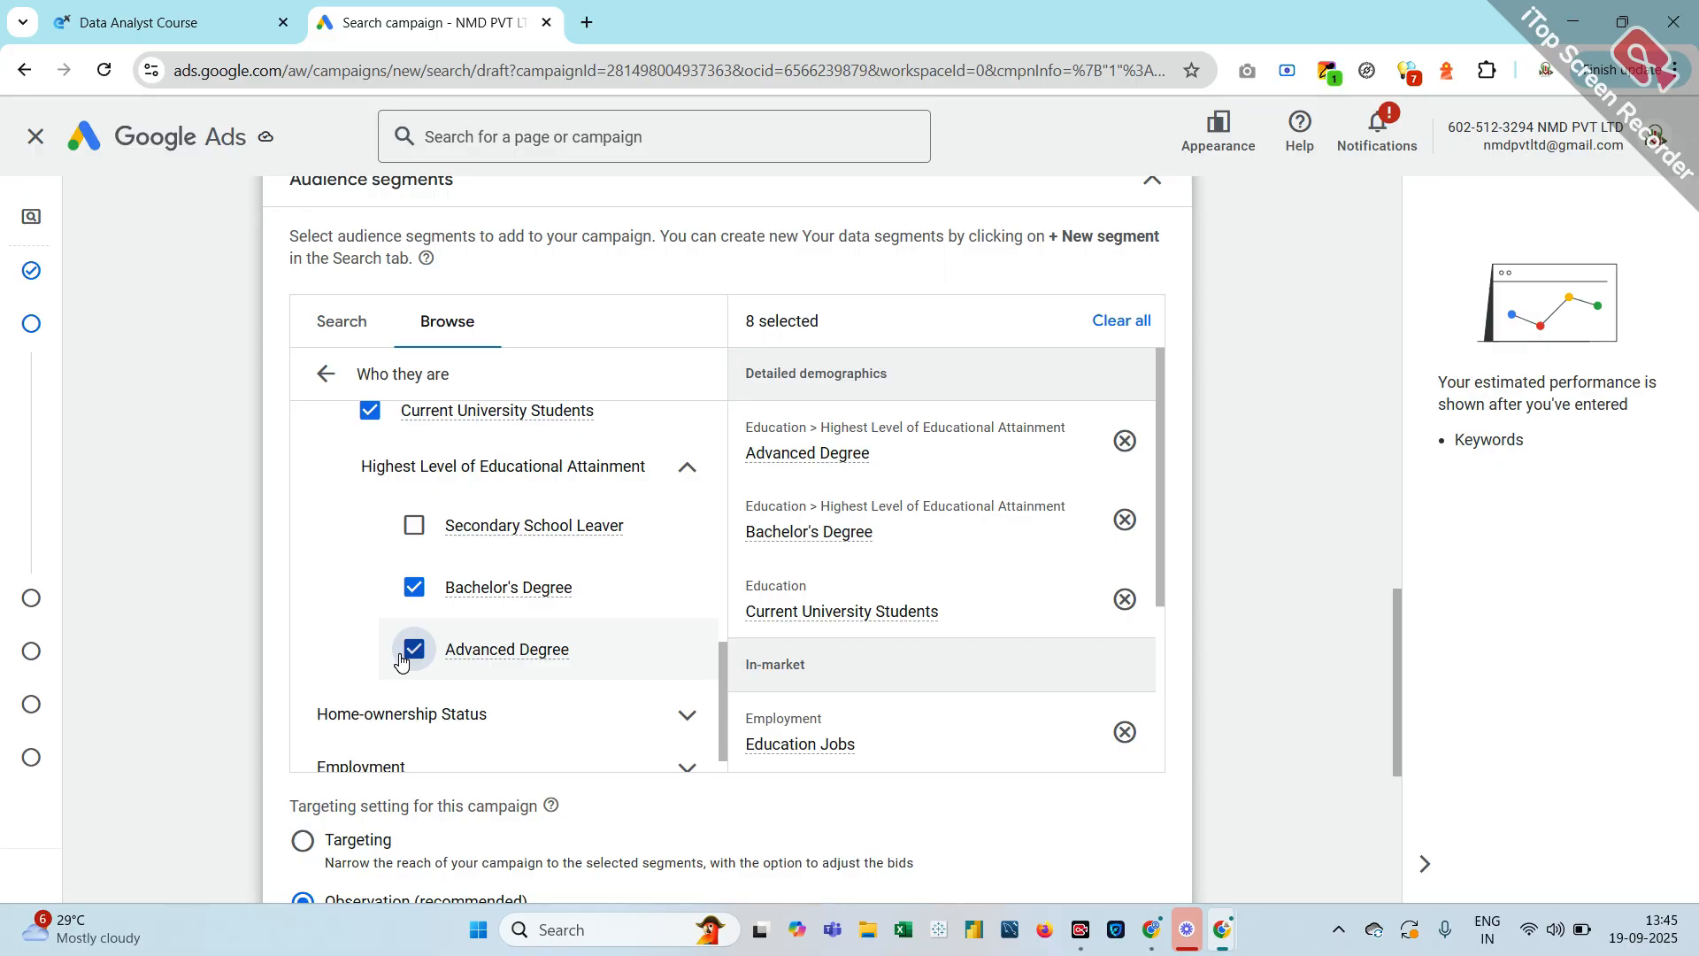
scroll(401, 660, down, 2)
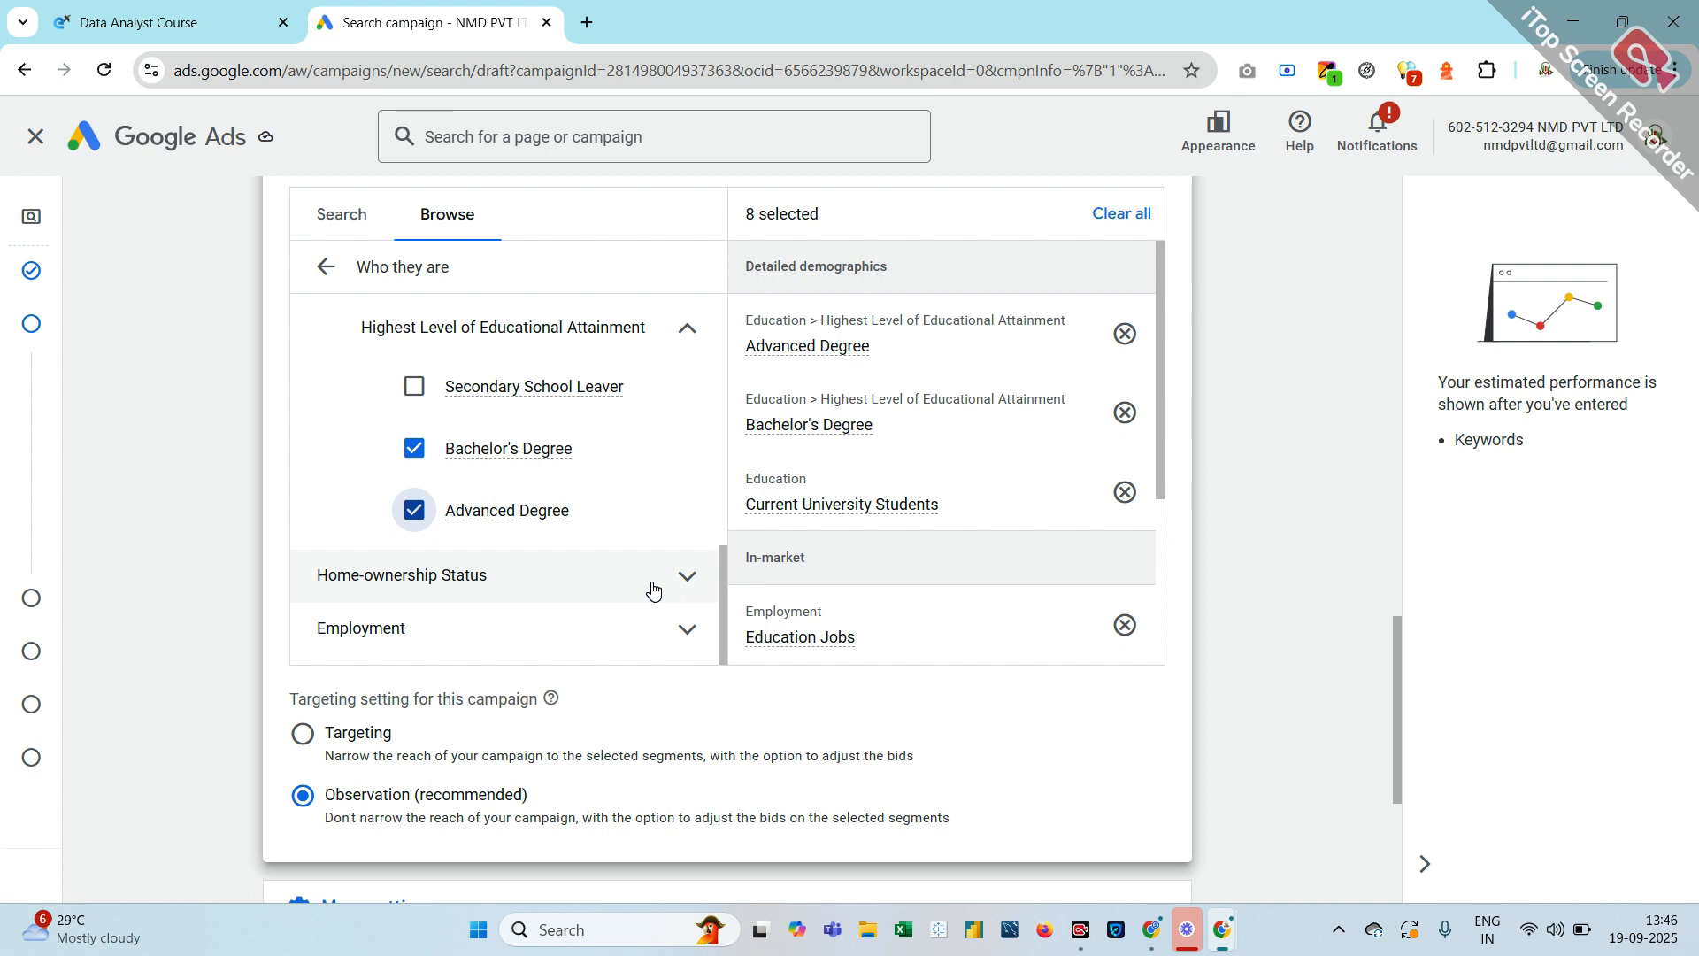
Expand Home-ownership Status to view Homeowners and Renters without selecting either
click(654, 584)
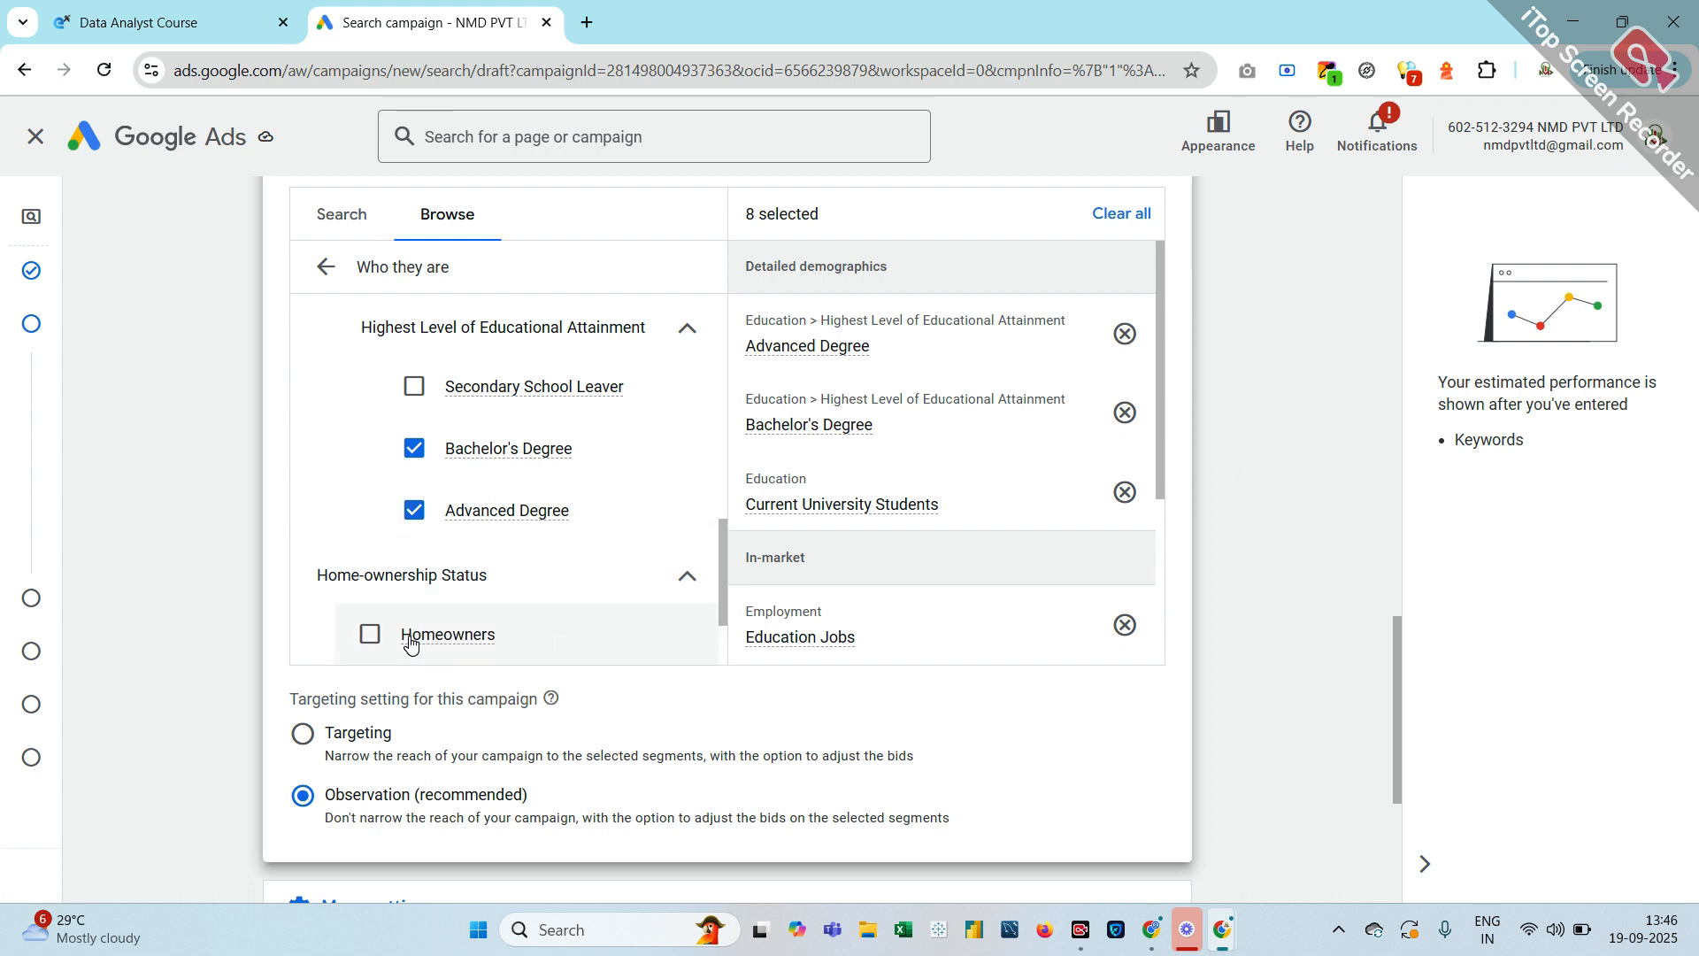
scroll(410, 638, down, 1)
scroll(411, 644, down, 1)
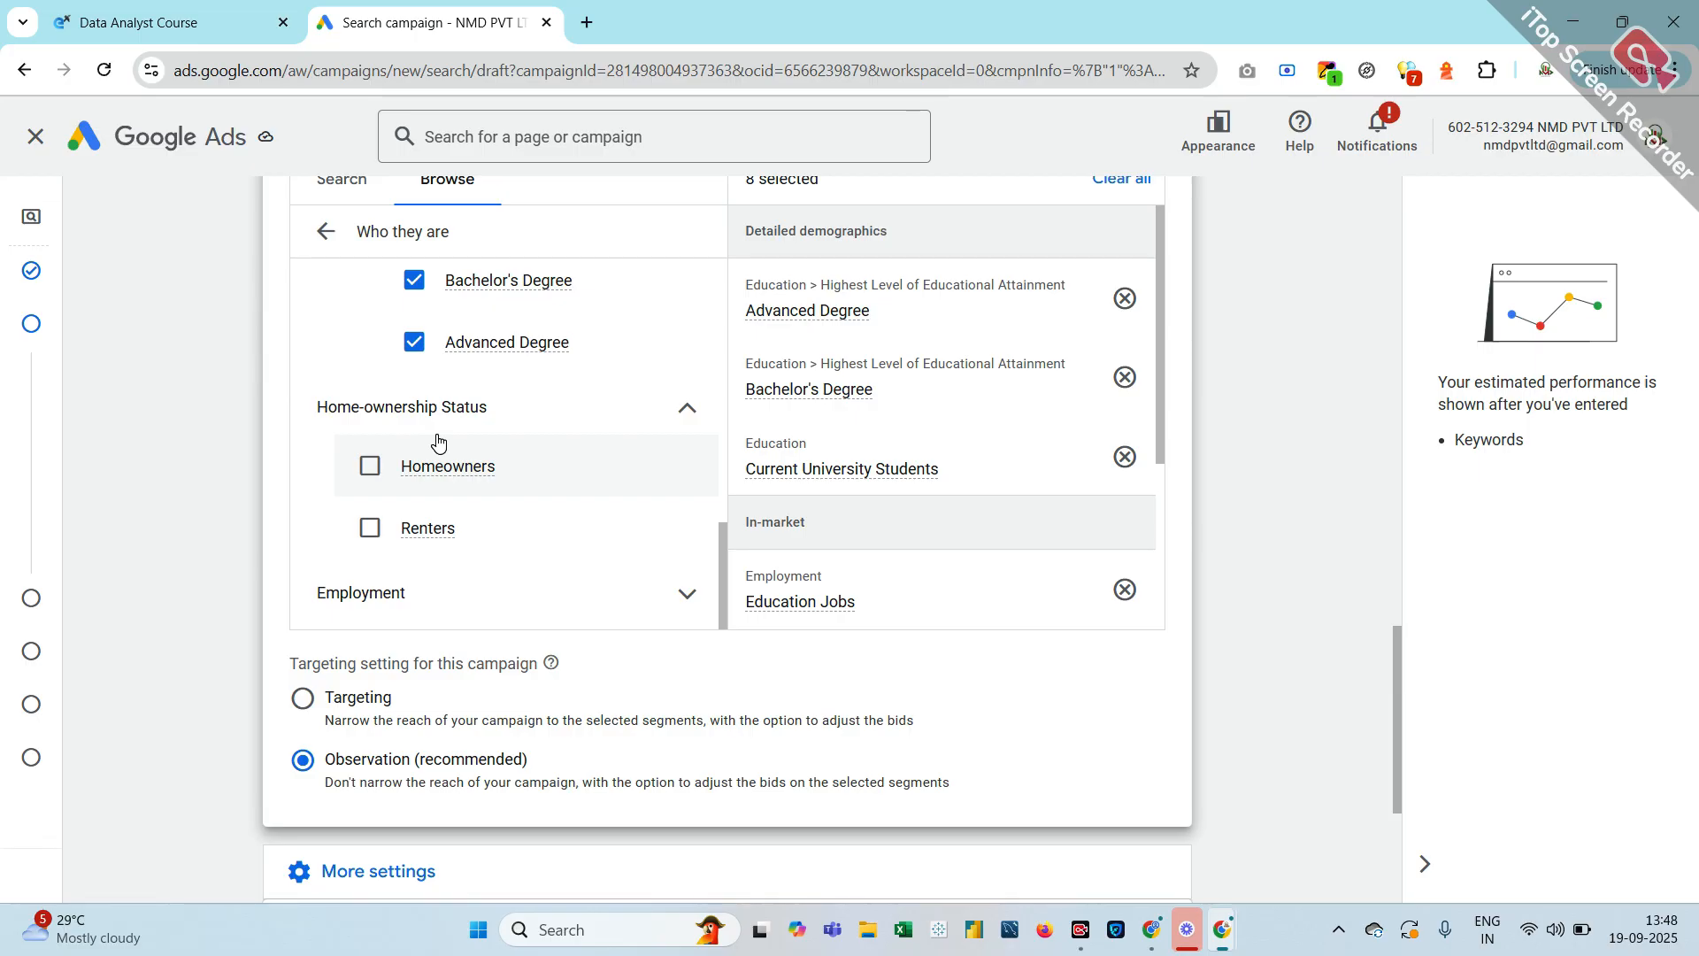
scroll(439, 441, up, 1)
scroll(442, 531, down, 4)
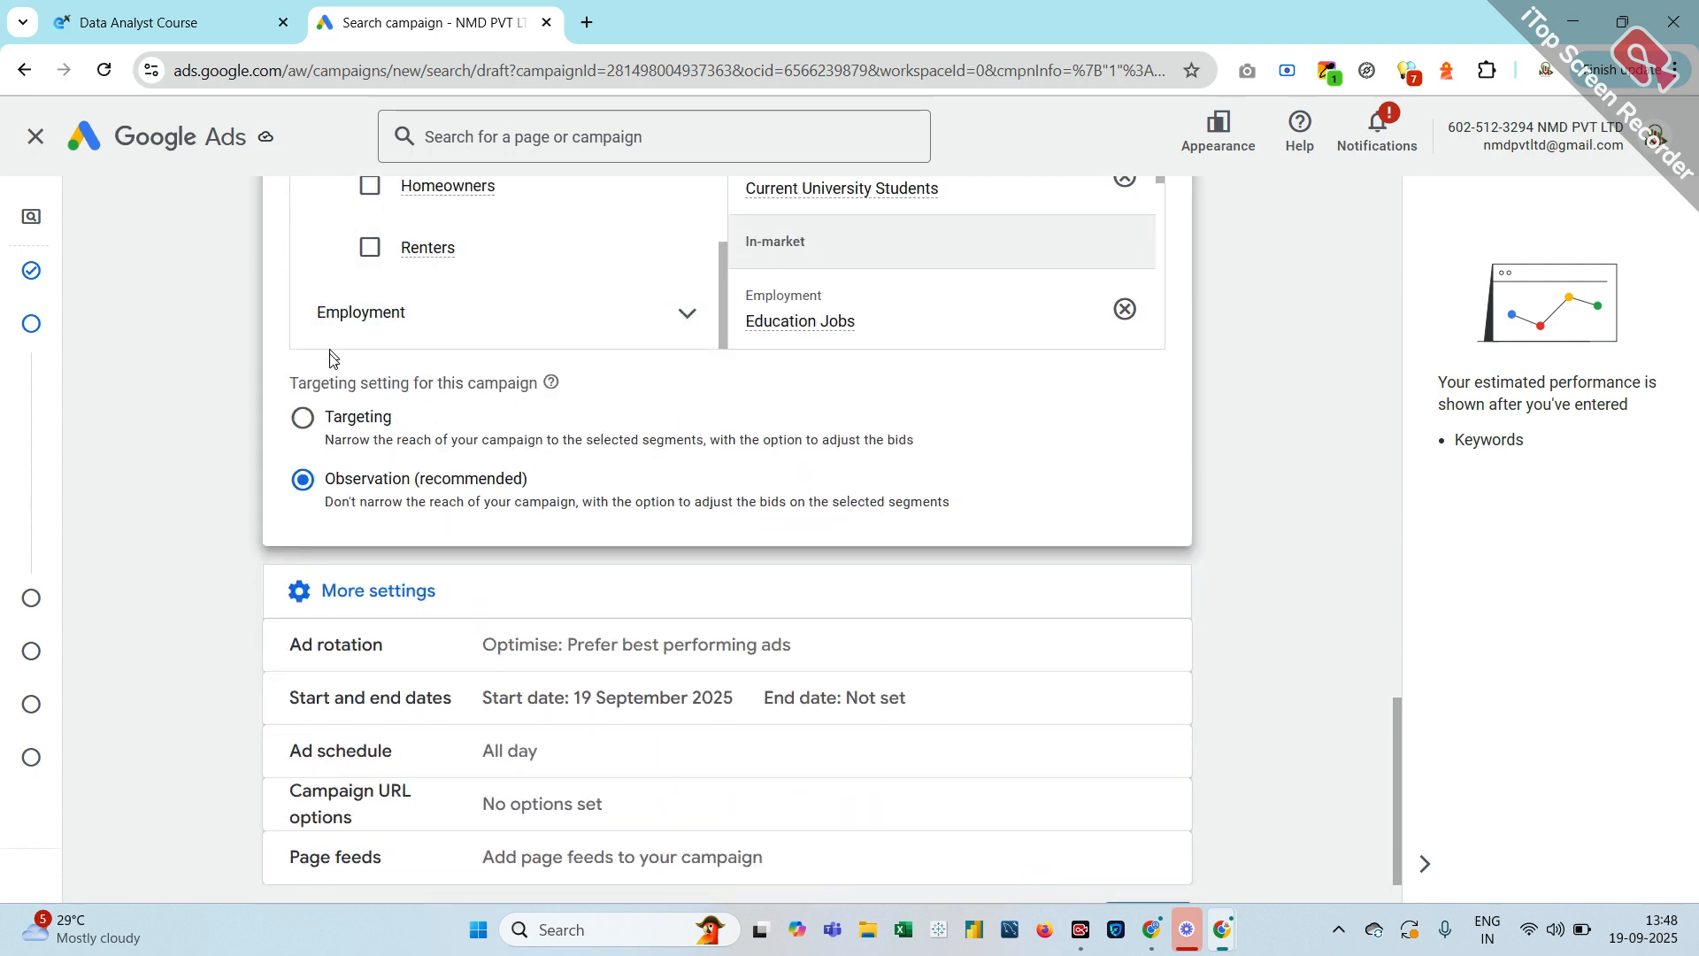
scroll(406, 433, up, 5)
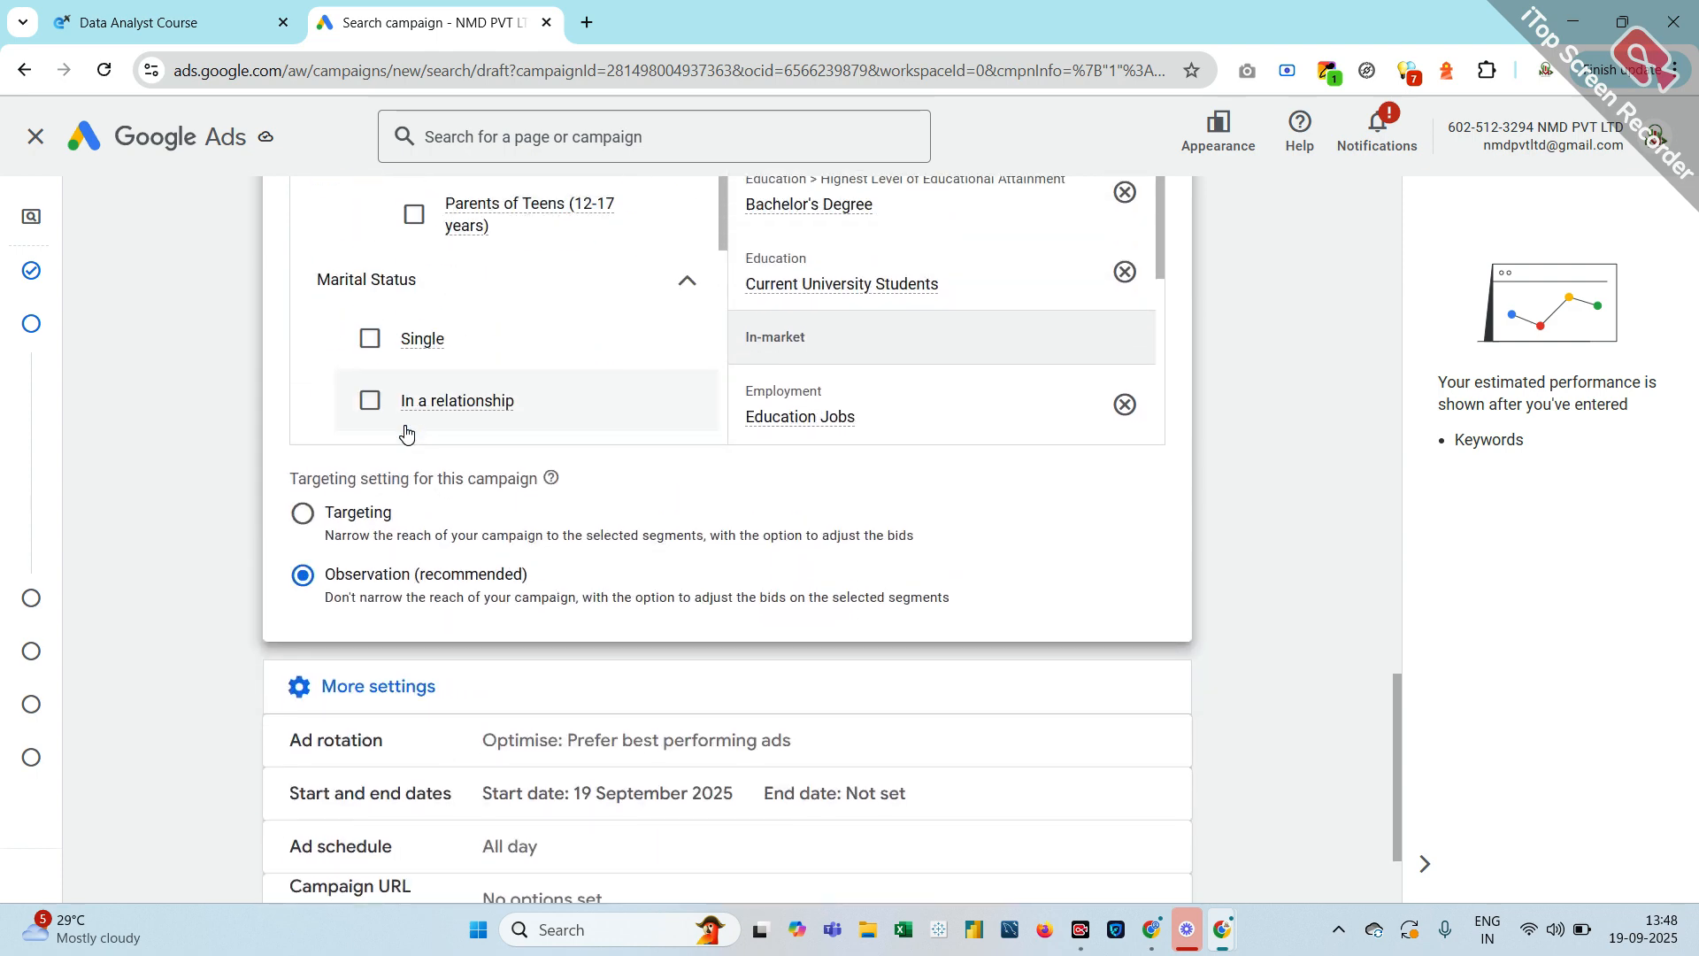
scroll(407, 433, up, 8)
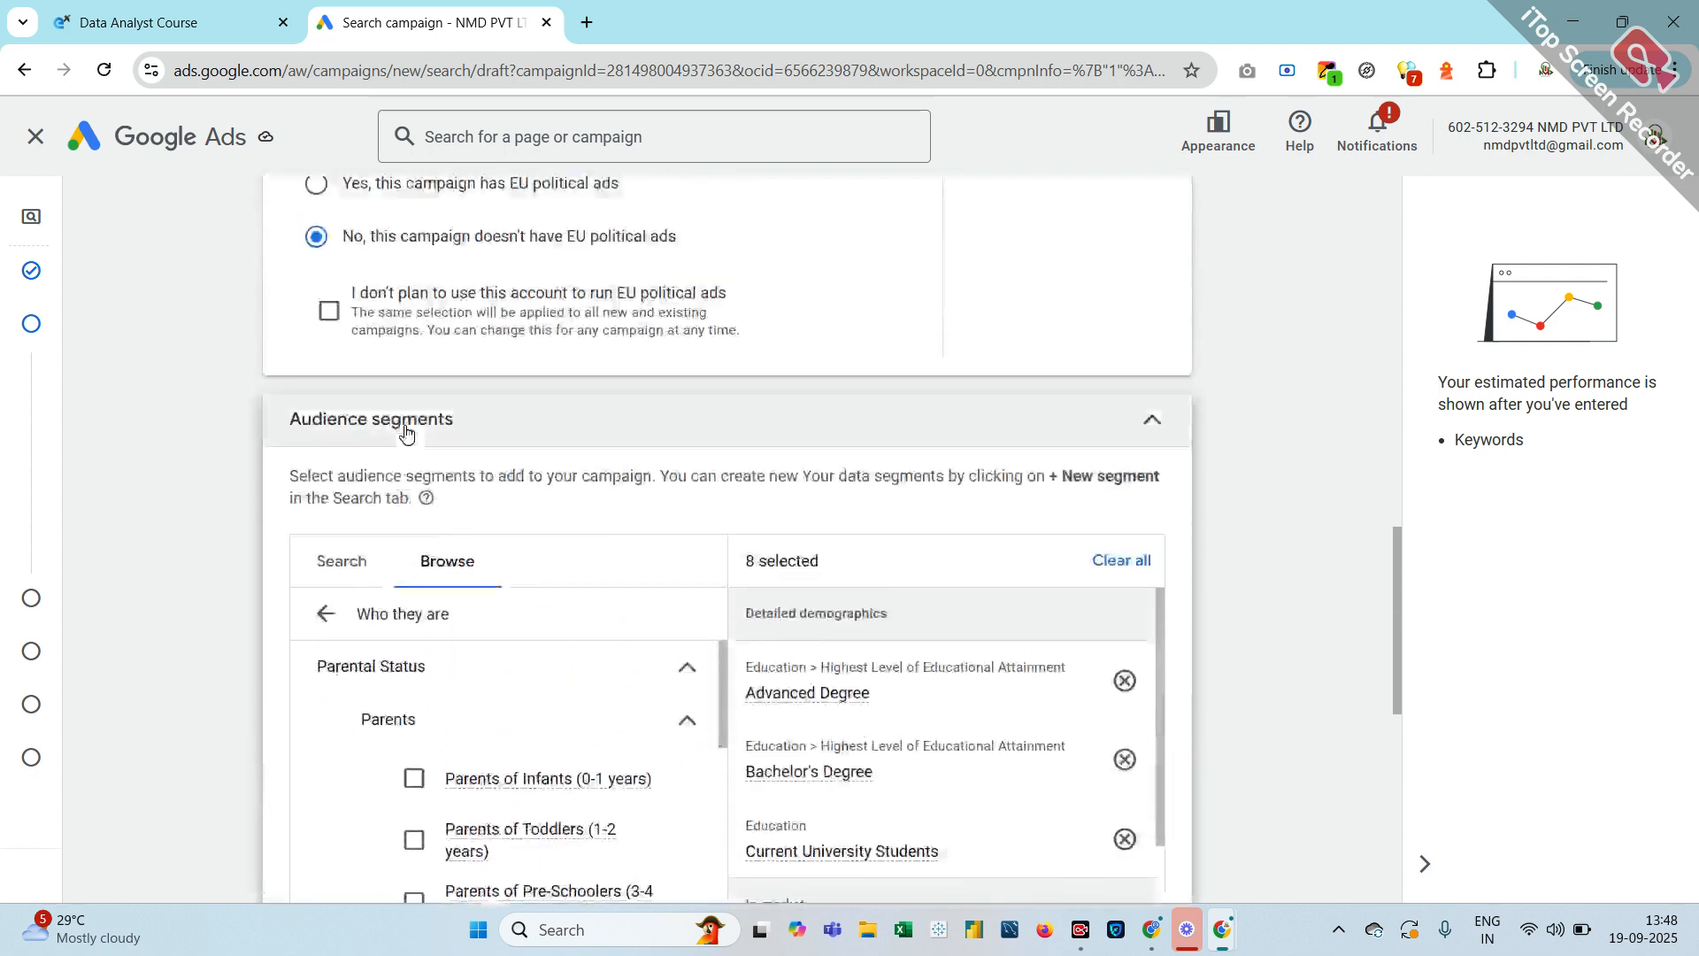
scroll(543, 700, down, 5)
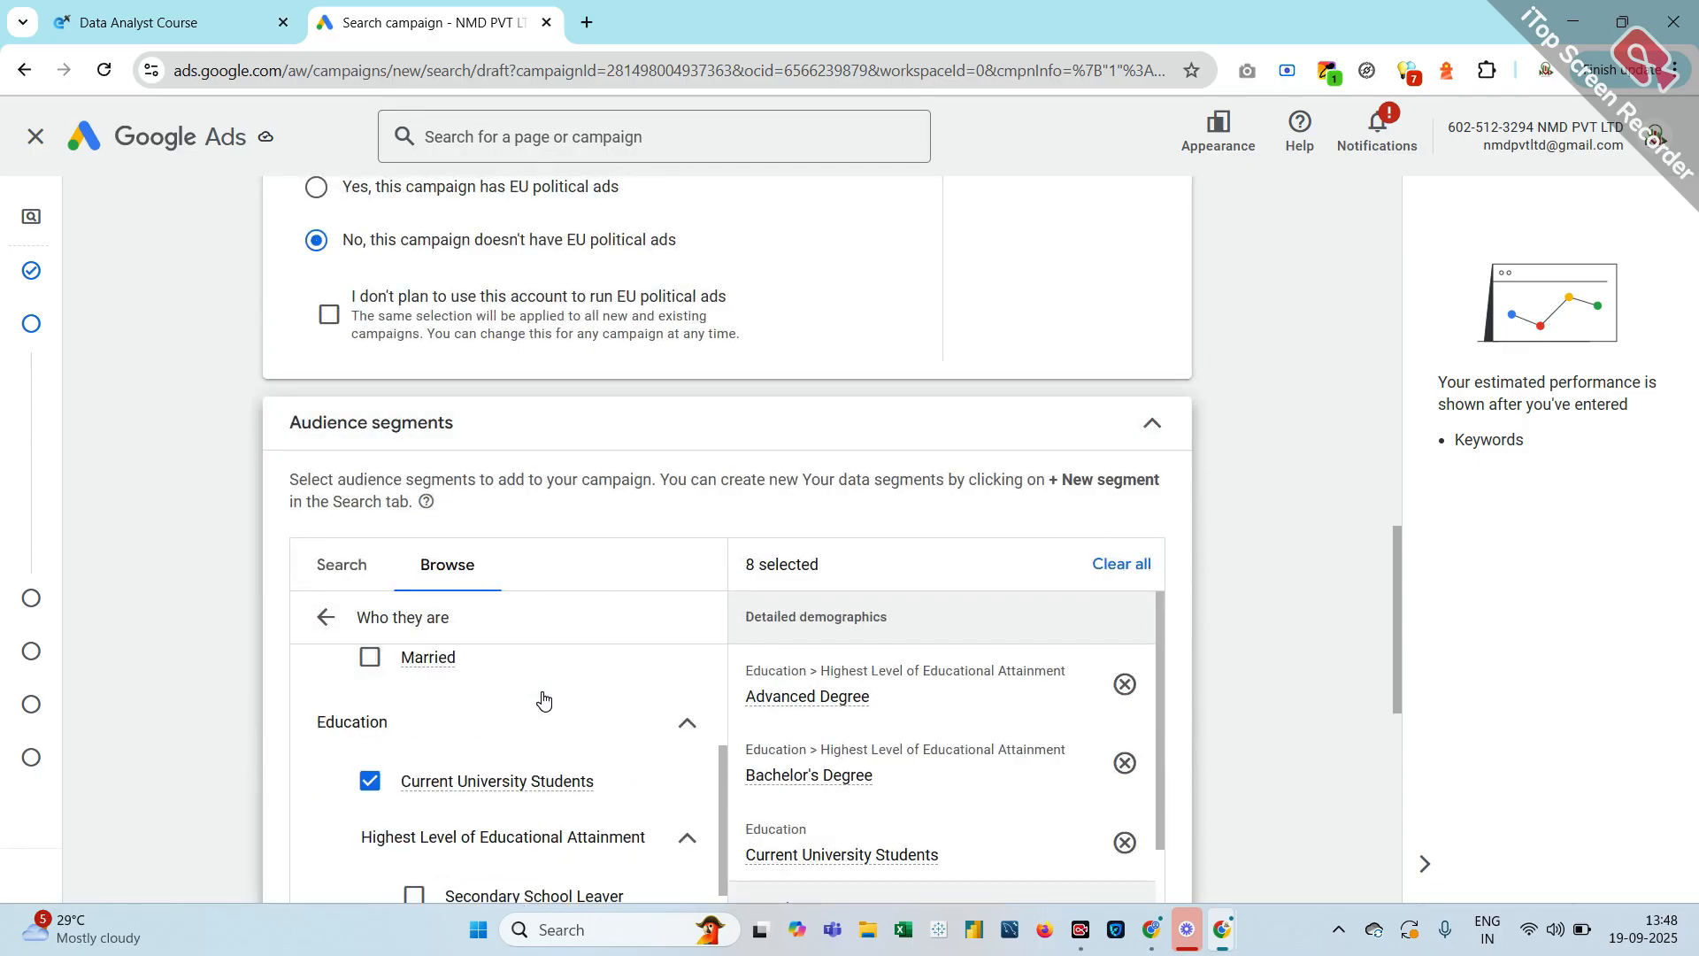
scroll(543, 700, down, 2)
scroll(544, 700, up, 1)
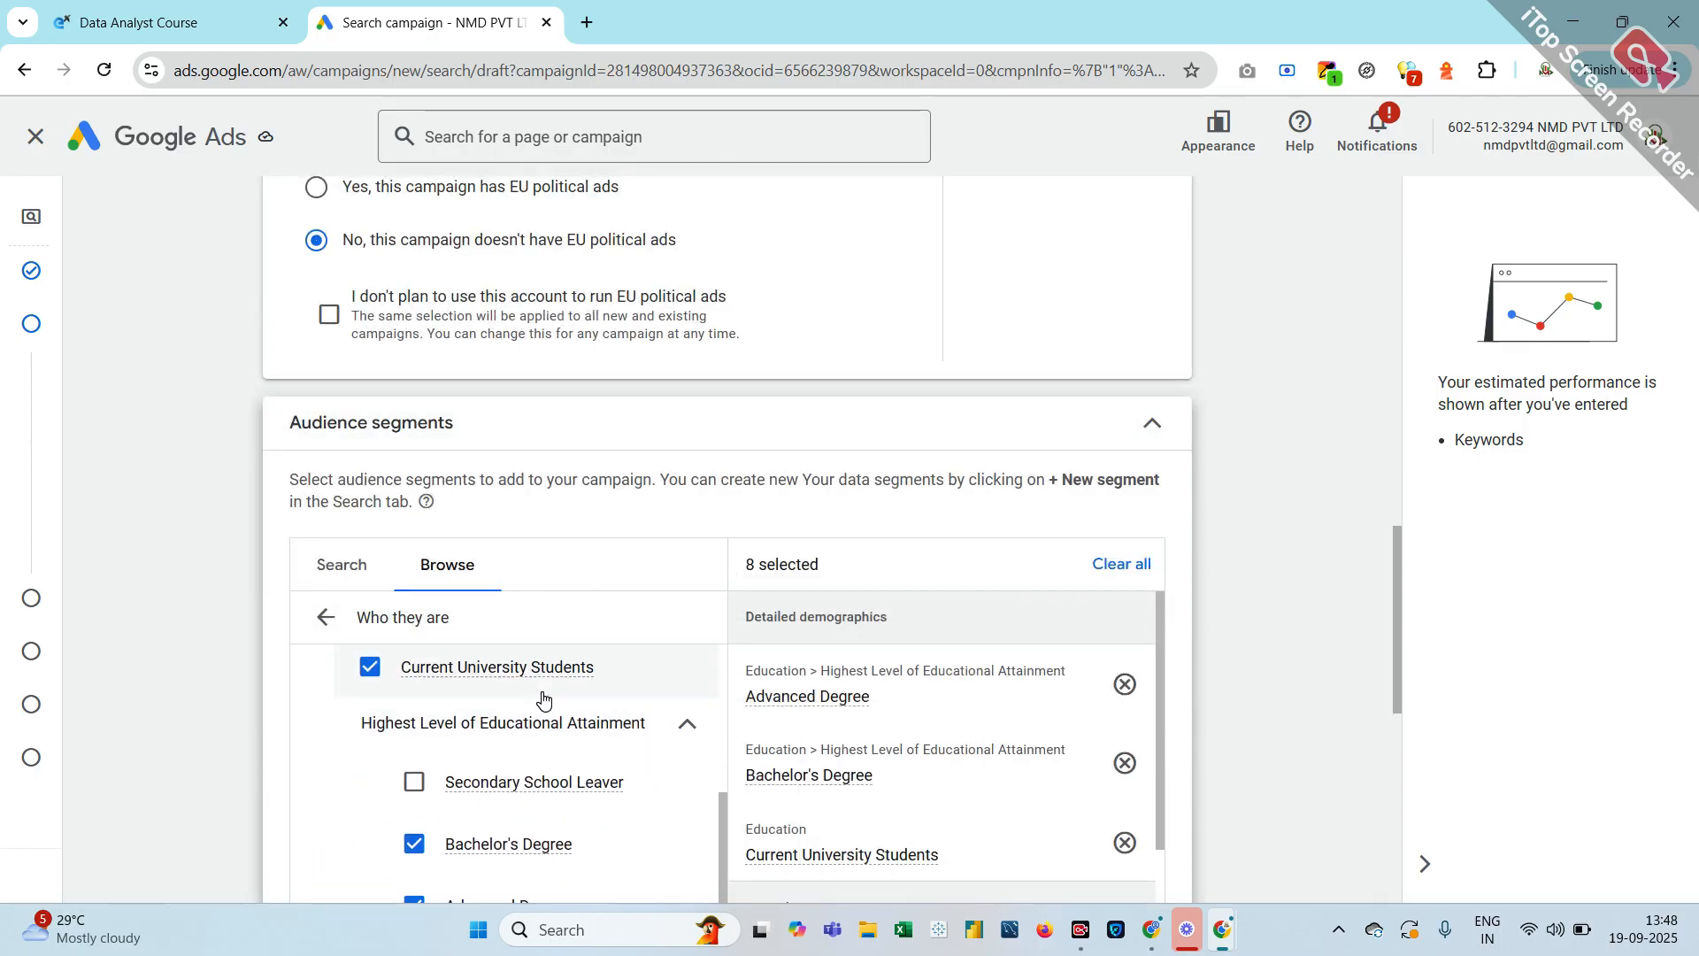
scroll(544, 700, down, 5)
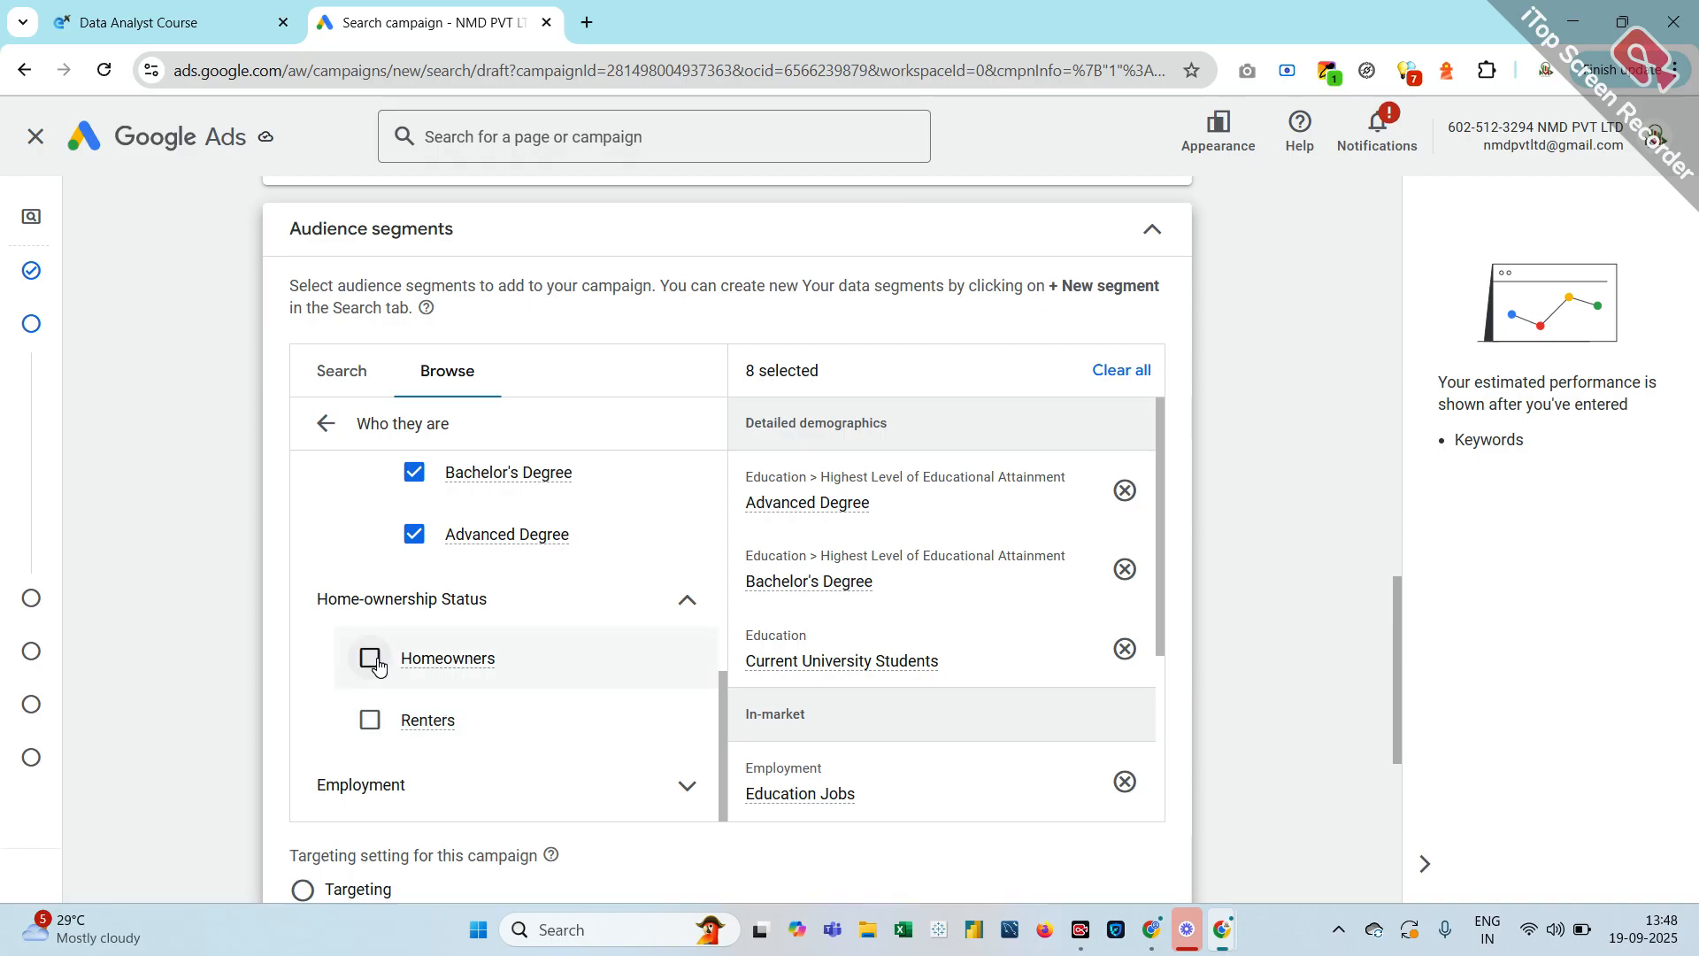
click(371, 659)
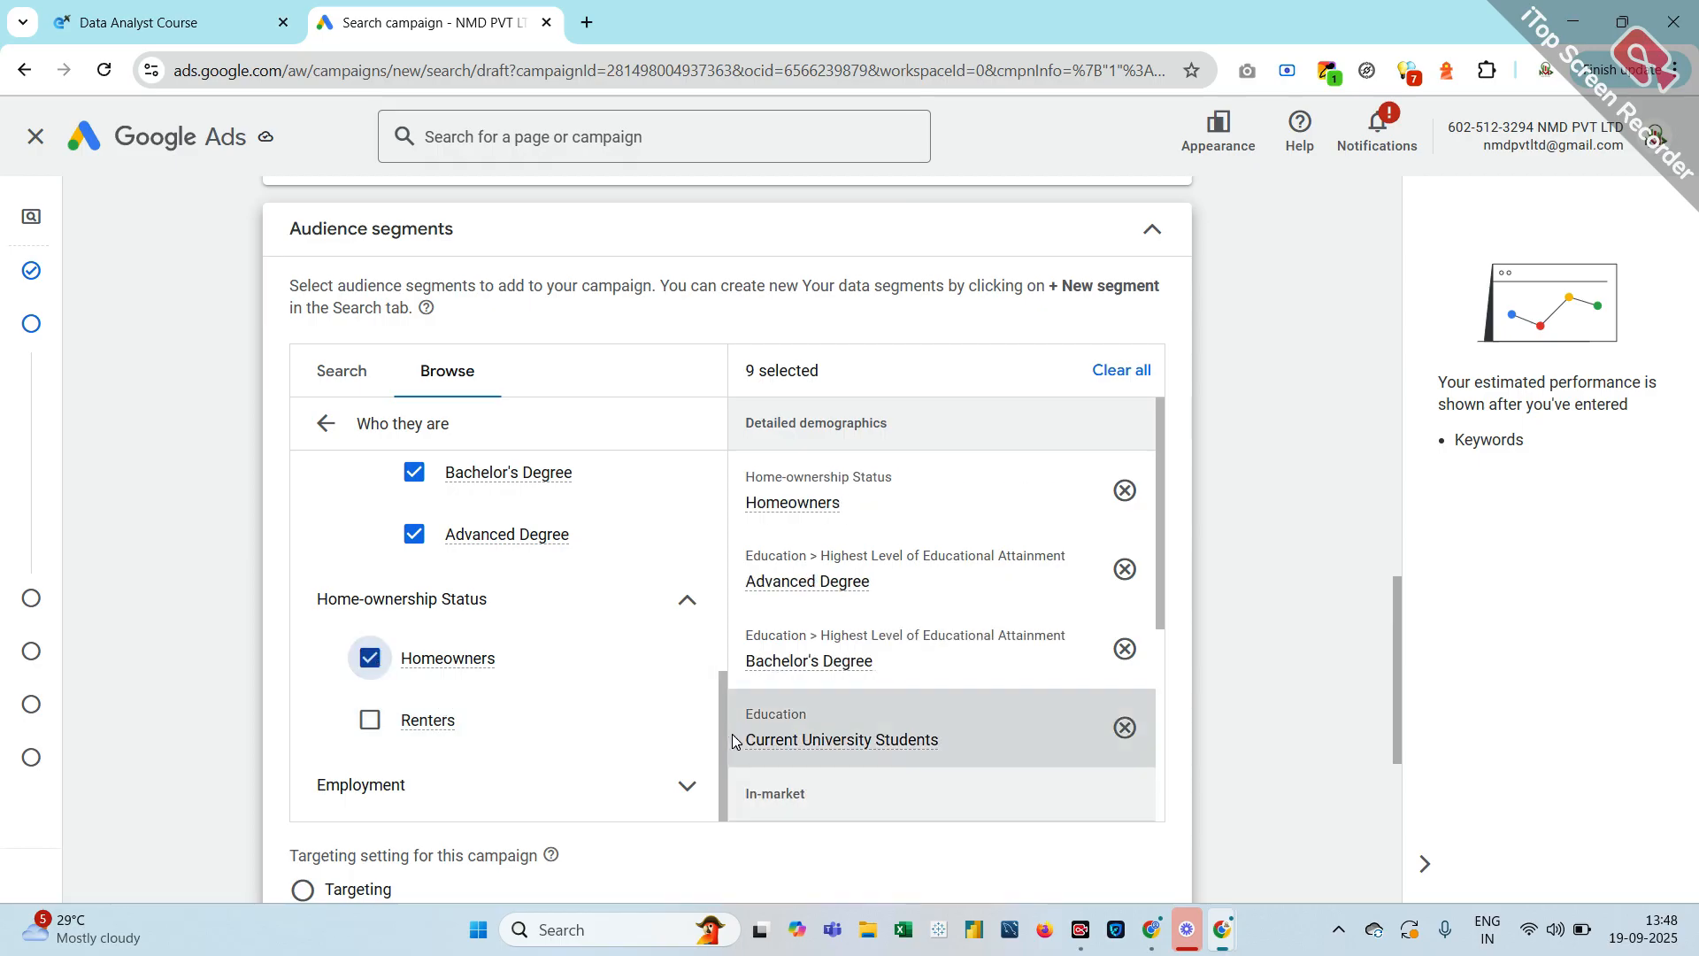
click(370, 660)
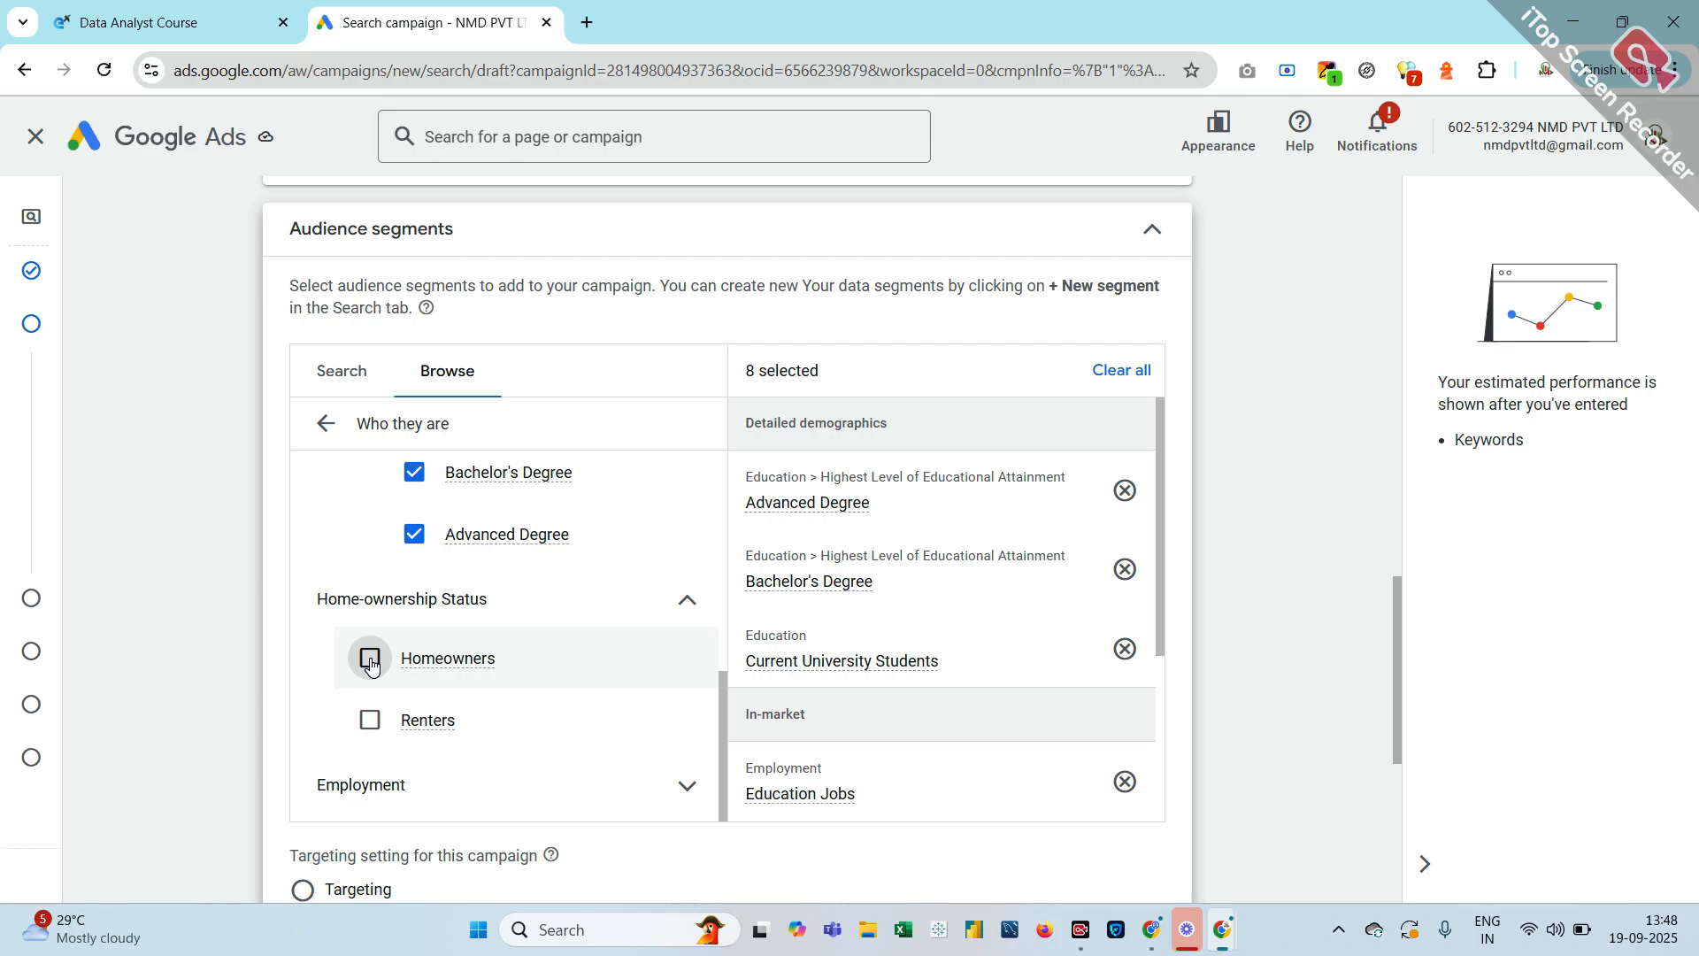
scroll(371, 663, down, 3)
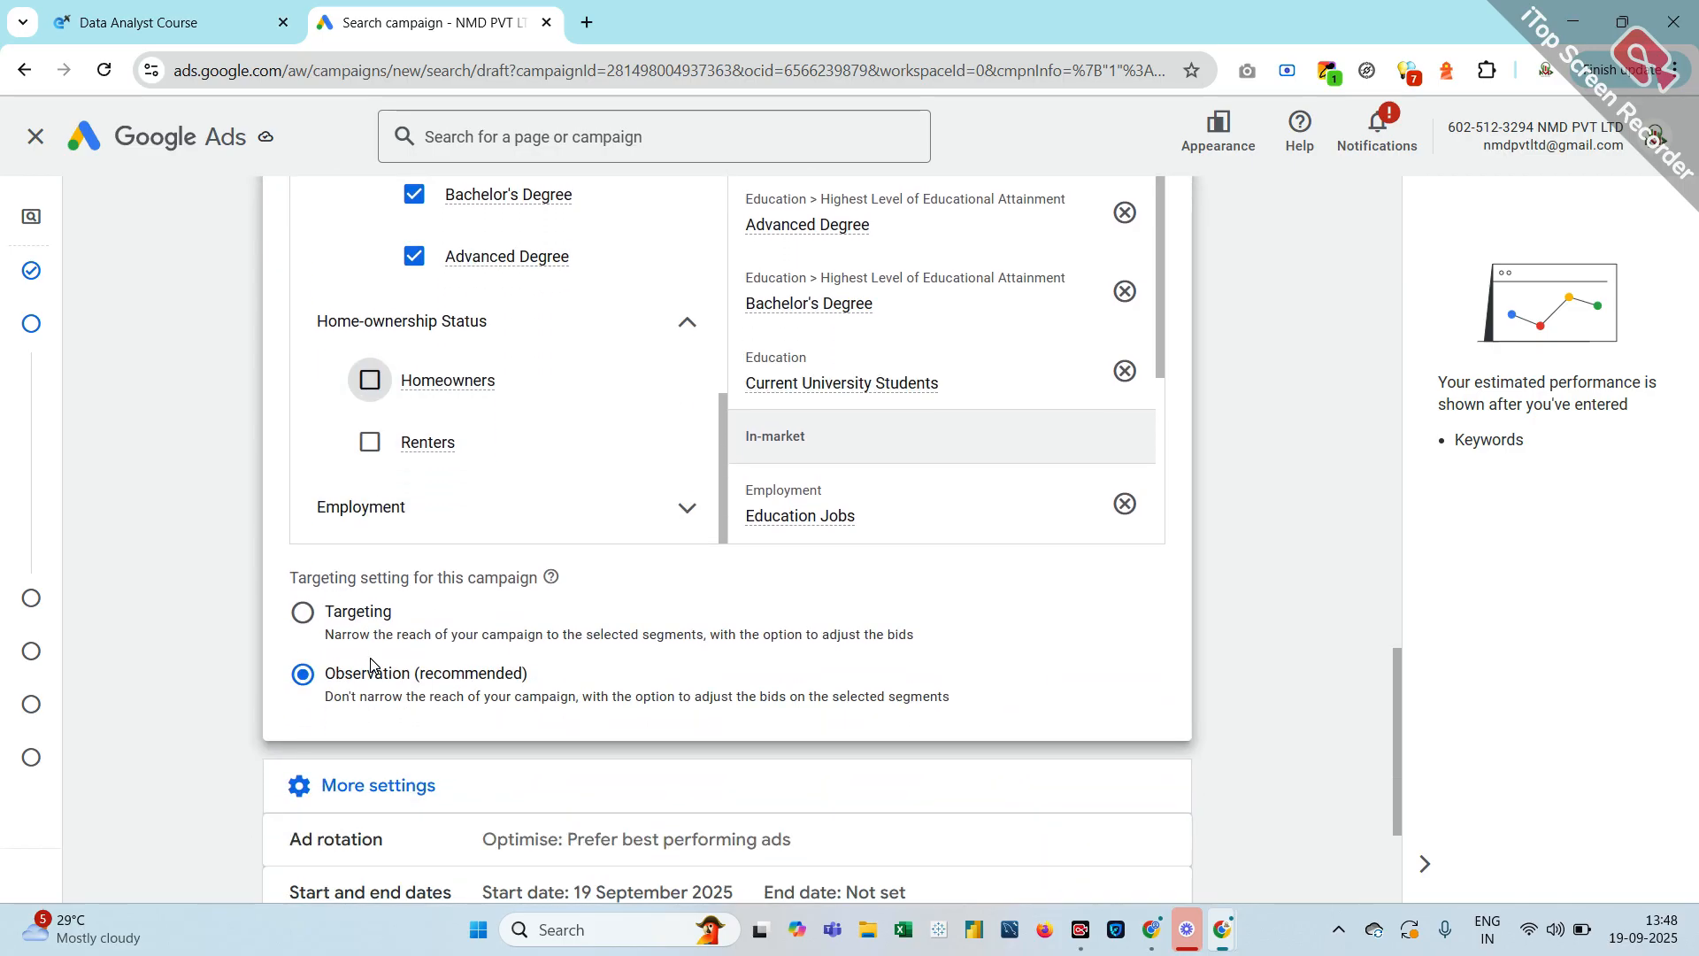
Expand Employment and then Company Size to list the employer-size segment options
click(653, 520)
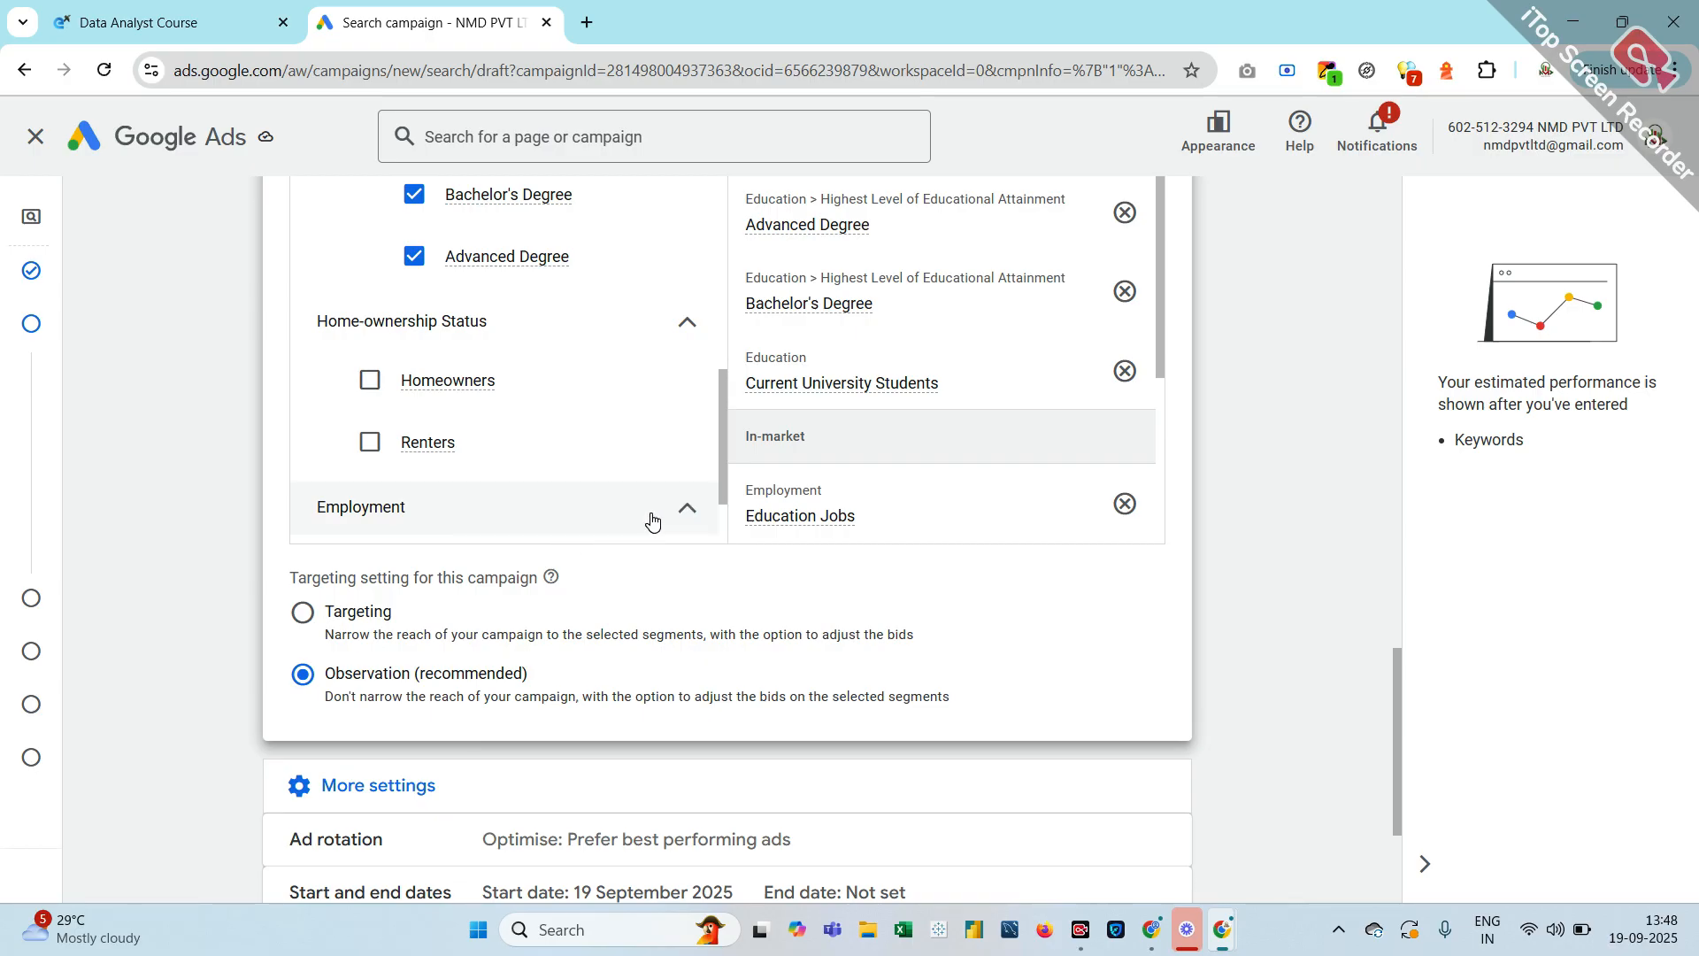
scroll(652, 520, down, 2)
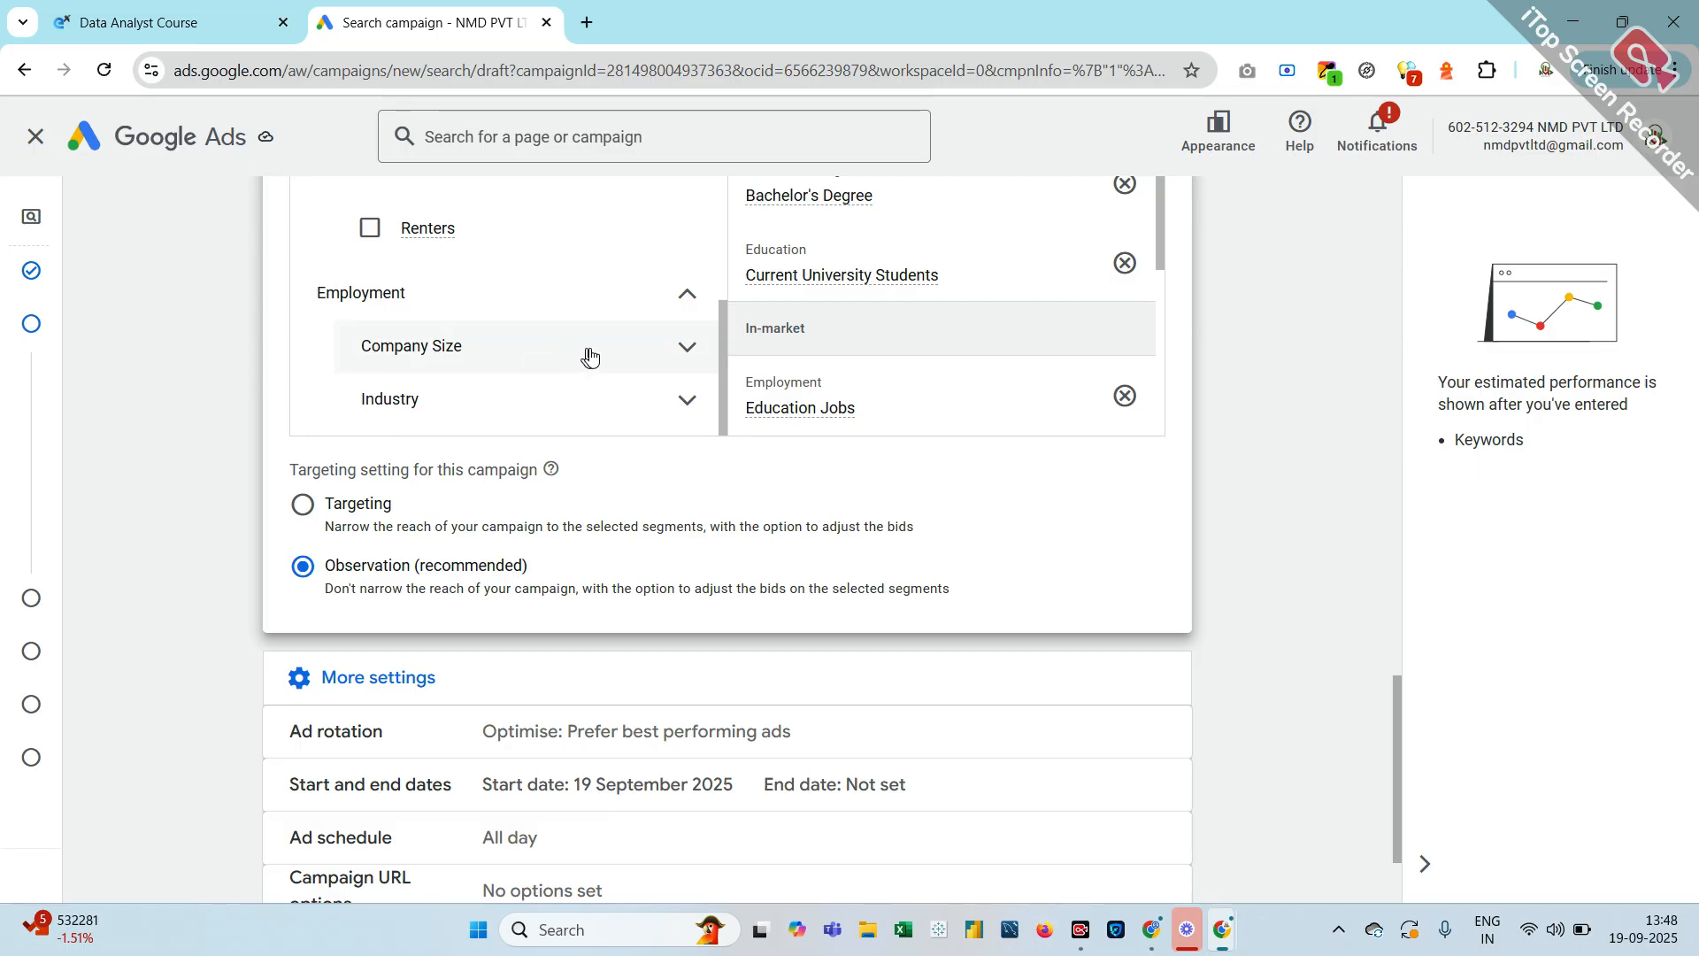
click(686, 342)
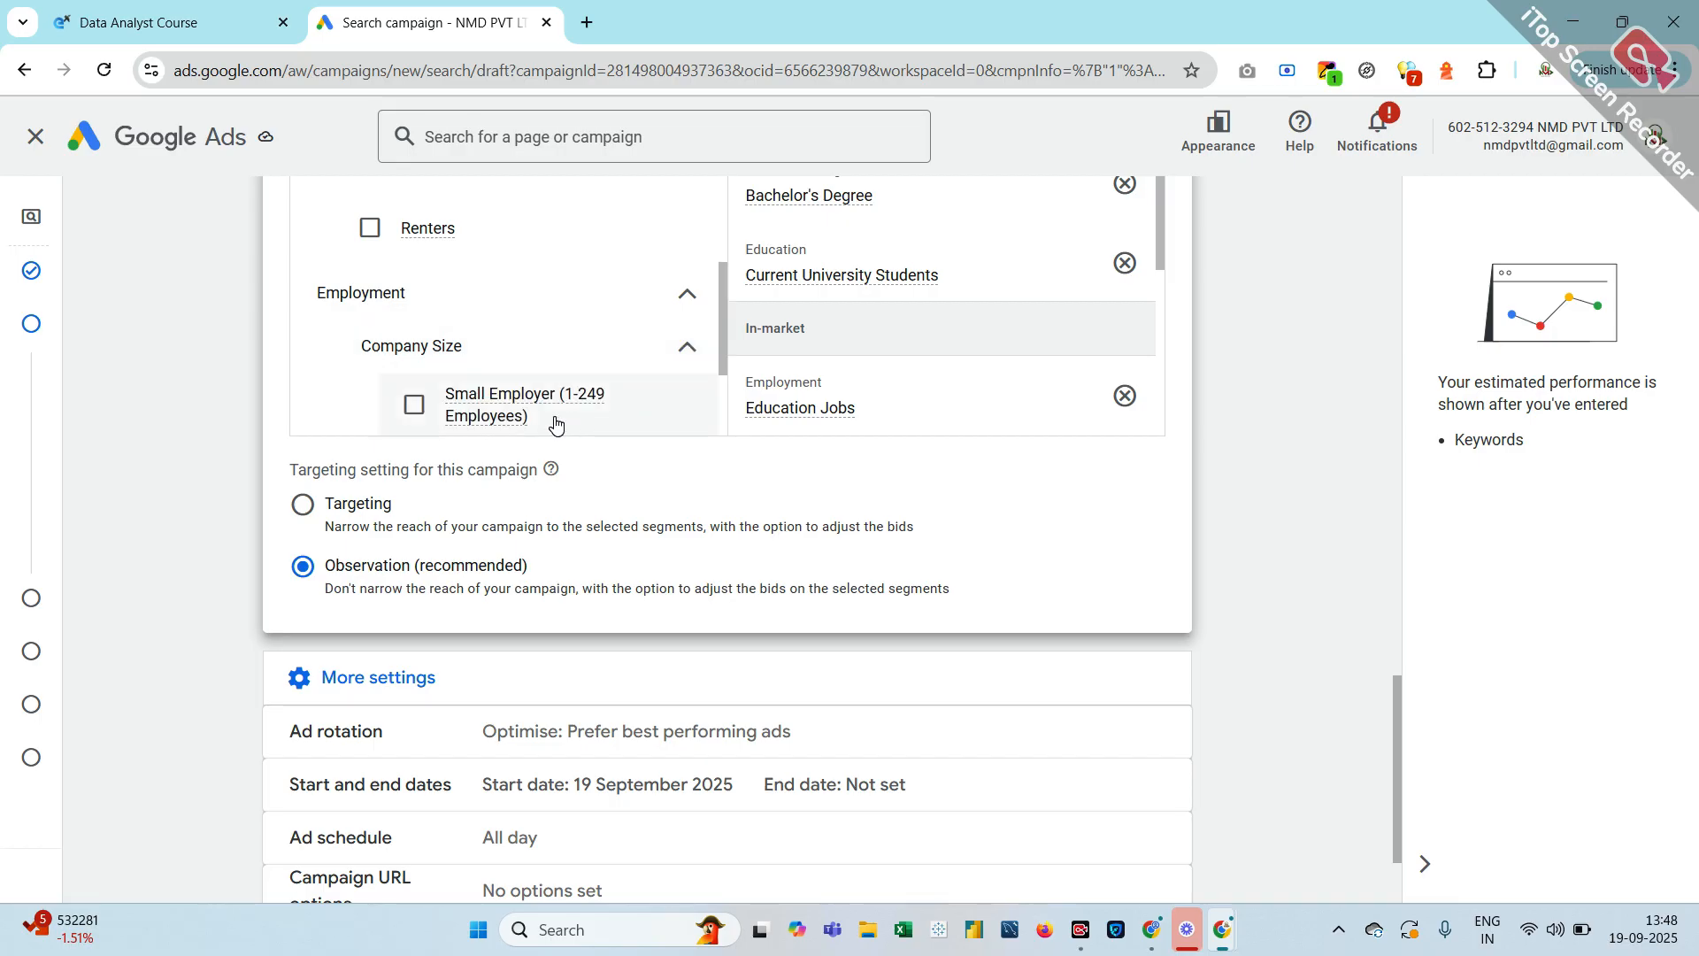
scroll(555, 421, down, 1)
scroll(554, 424, down, 1)
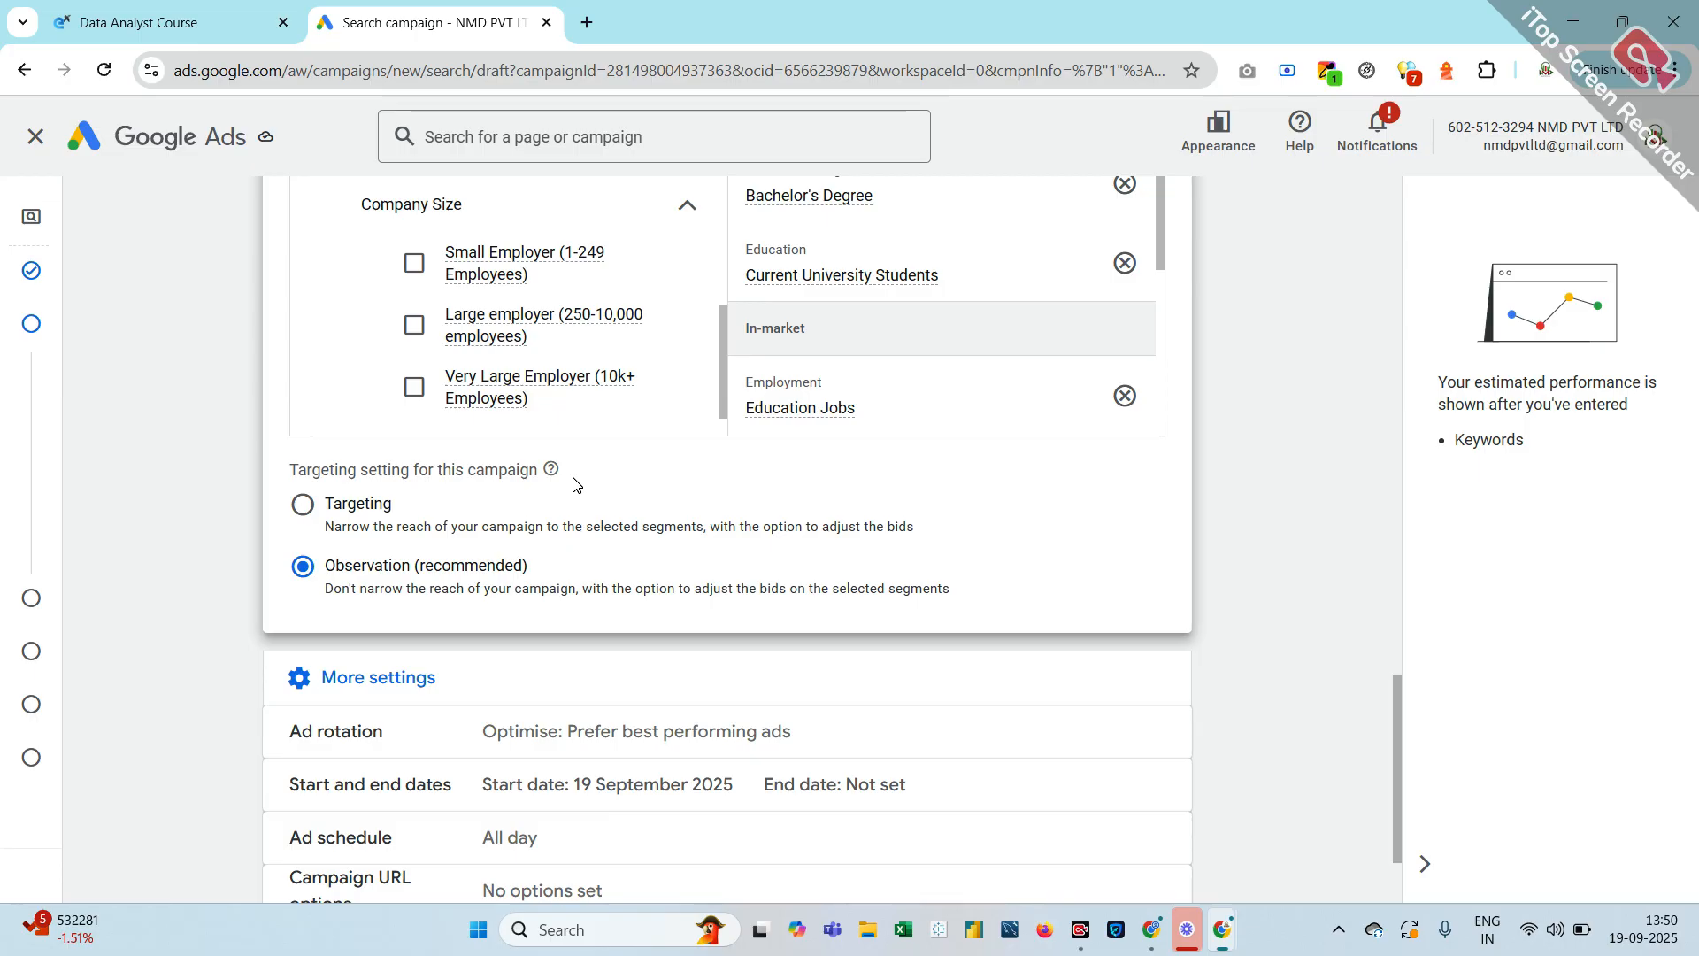
Go back from Who they are to the top-level audience categories in the Browse tab
scroll(574, 482, down, 2)
scroll(573, 478, up, 5)
scroll(573, 482, up, 1)
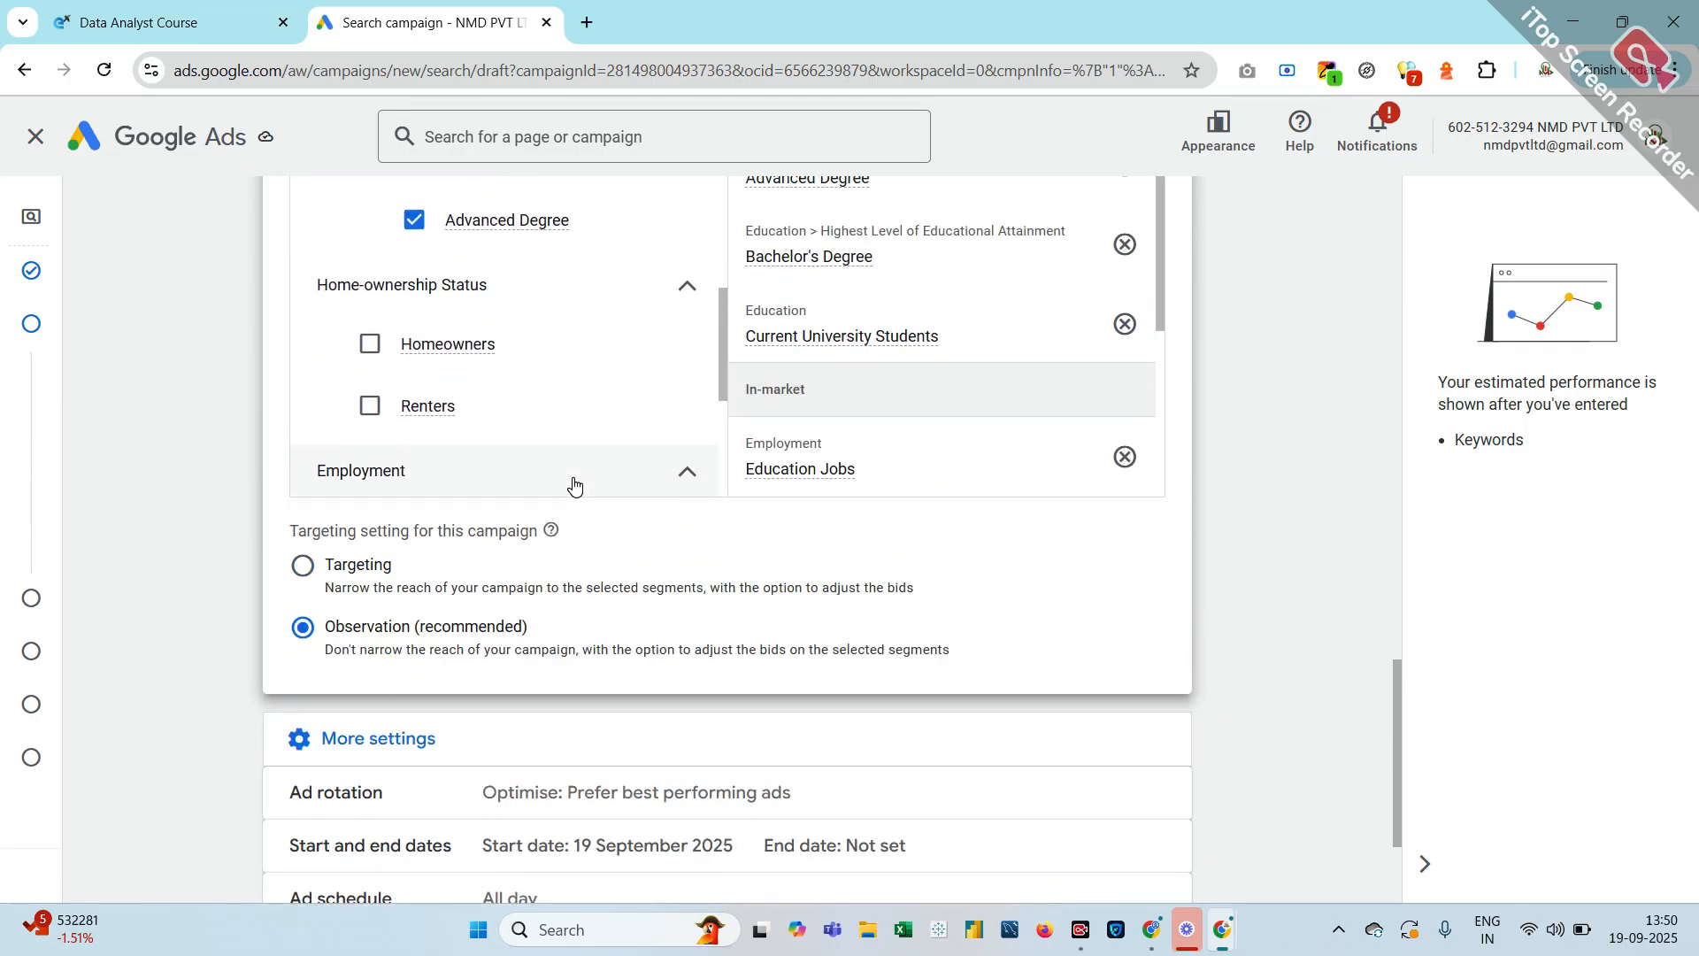
scroll(574, 482, down, 5)
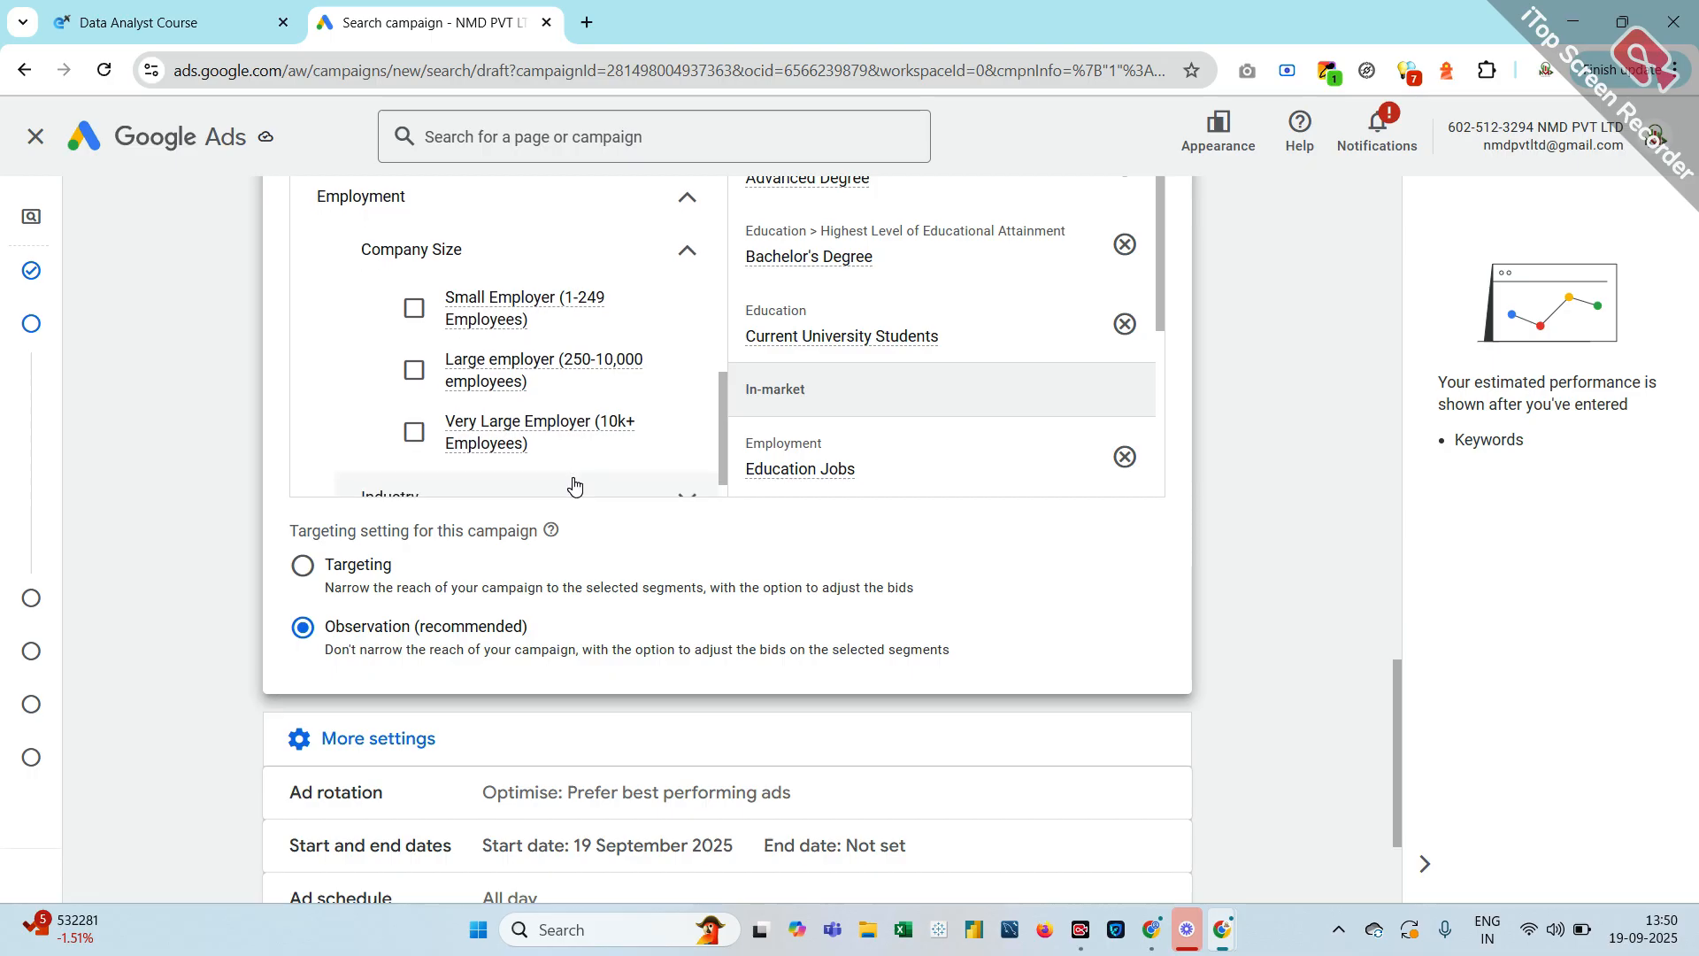
scroll(573, 482, down, 1)
scroll(574, 482, up, 8)
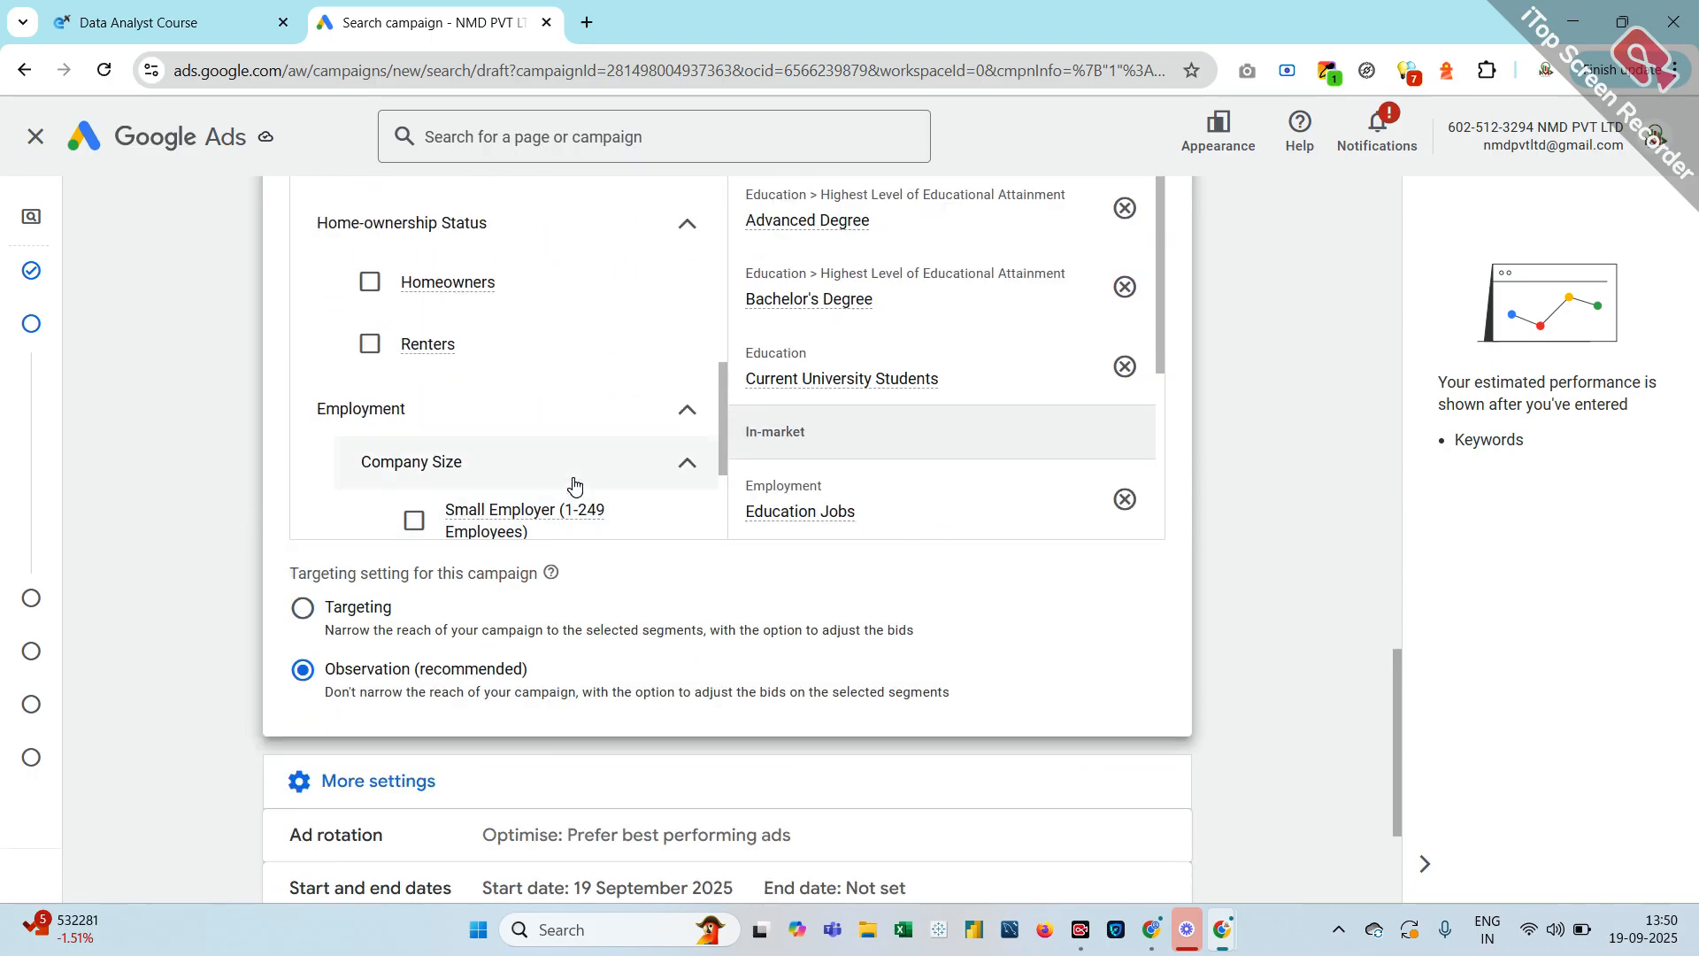
scroll(574, 482, up, 4)
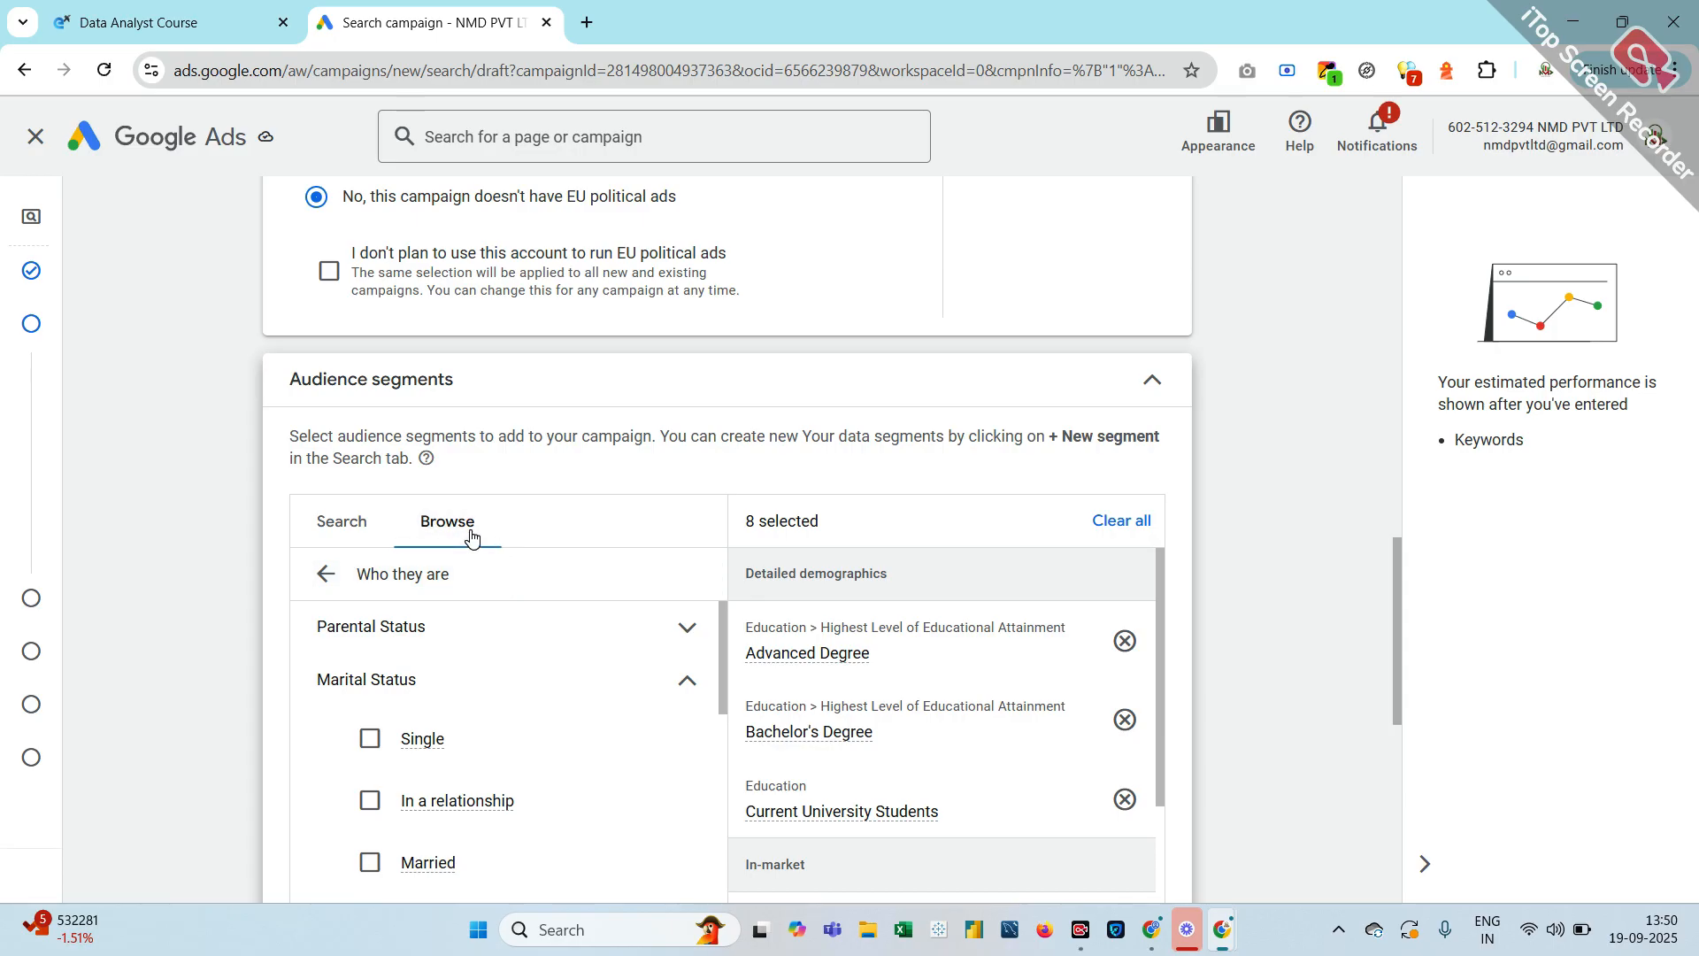
click(325, 576)
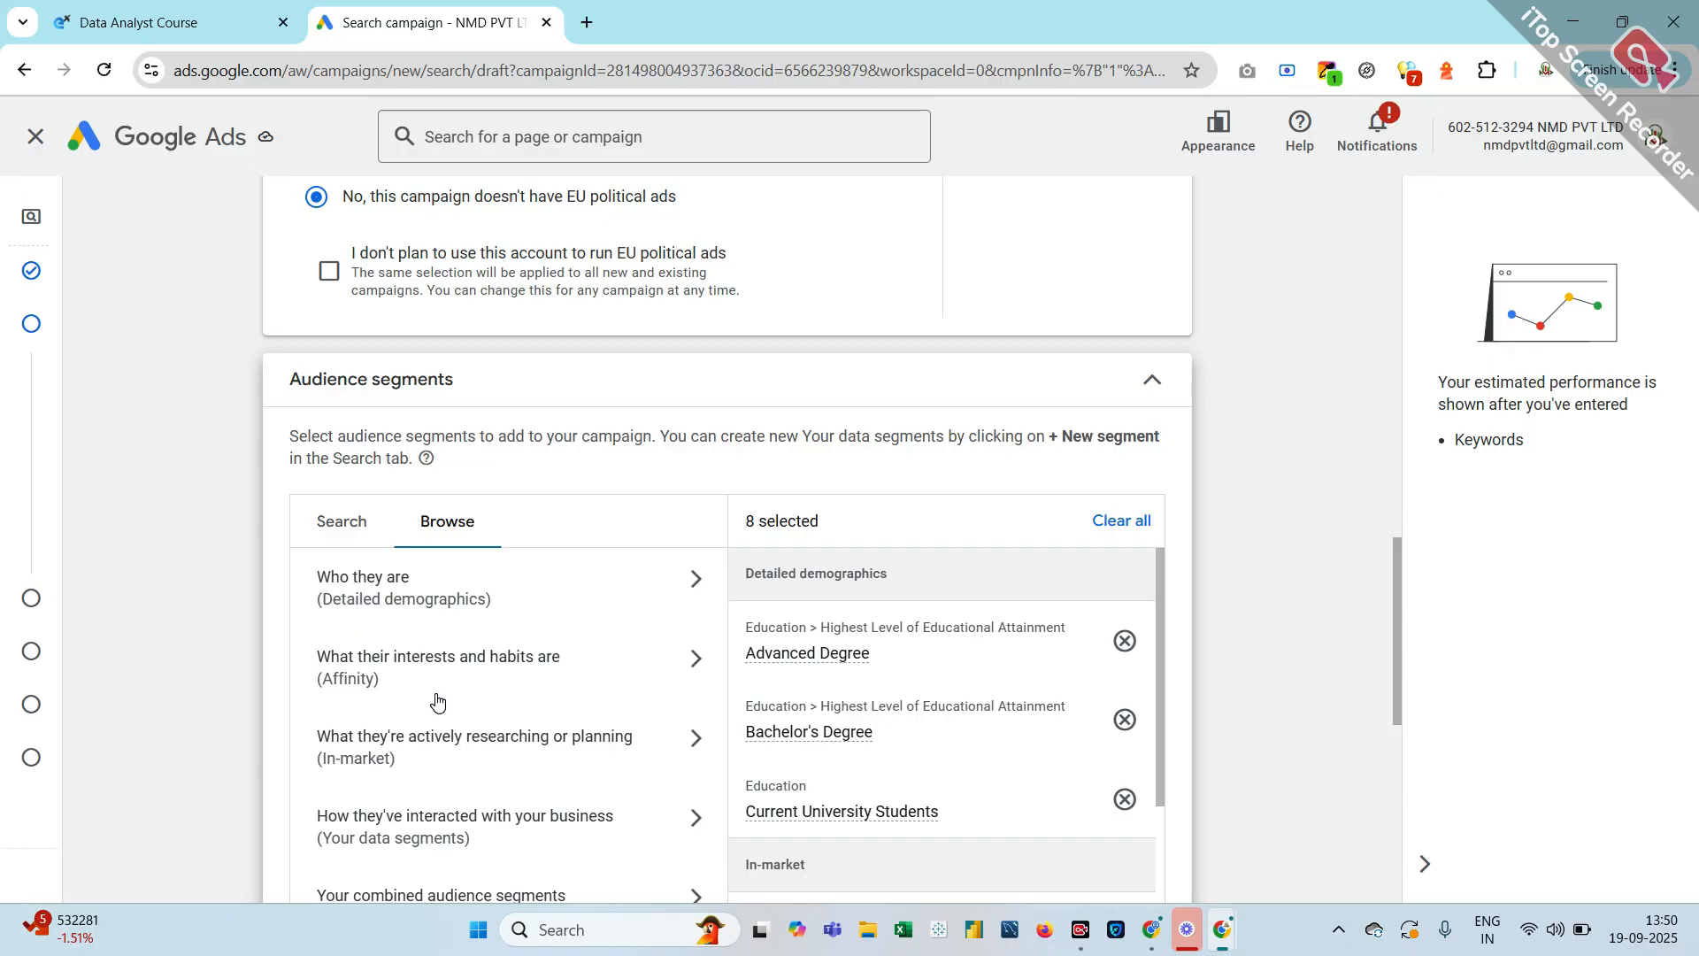
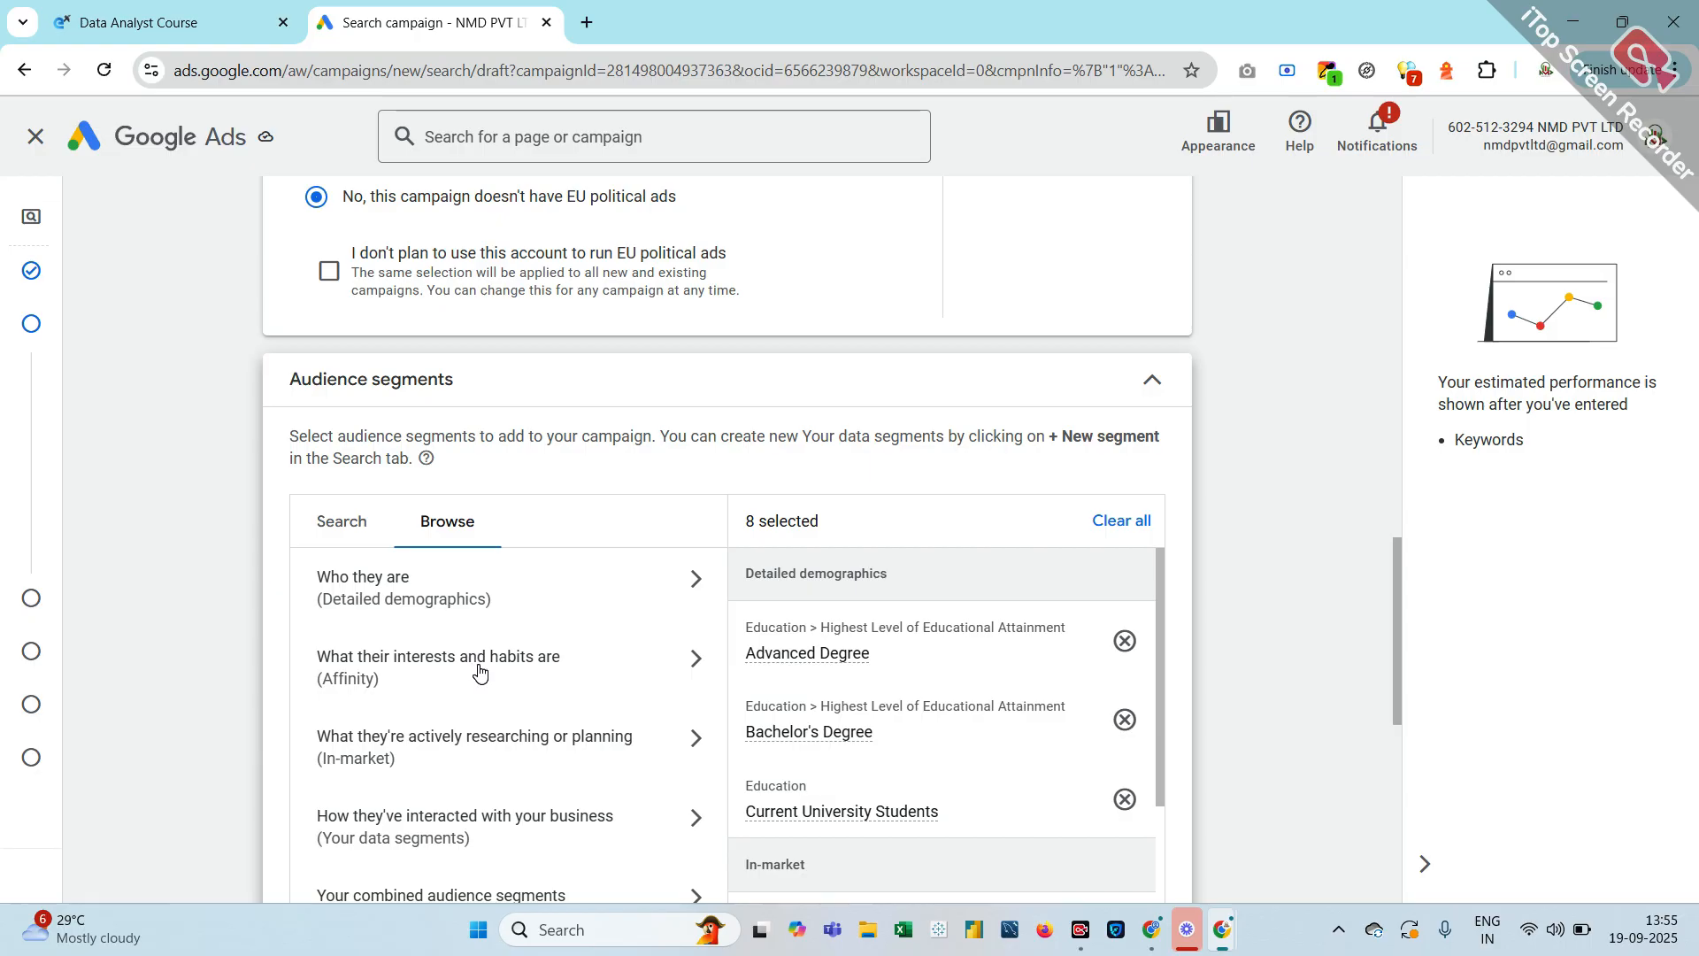
In the Affinity interests categories, tick Beauty & Wellness, Food & Dining and Sports & Fitness
click(474, 672)
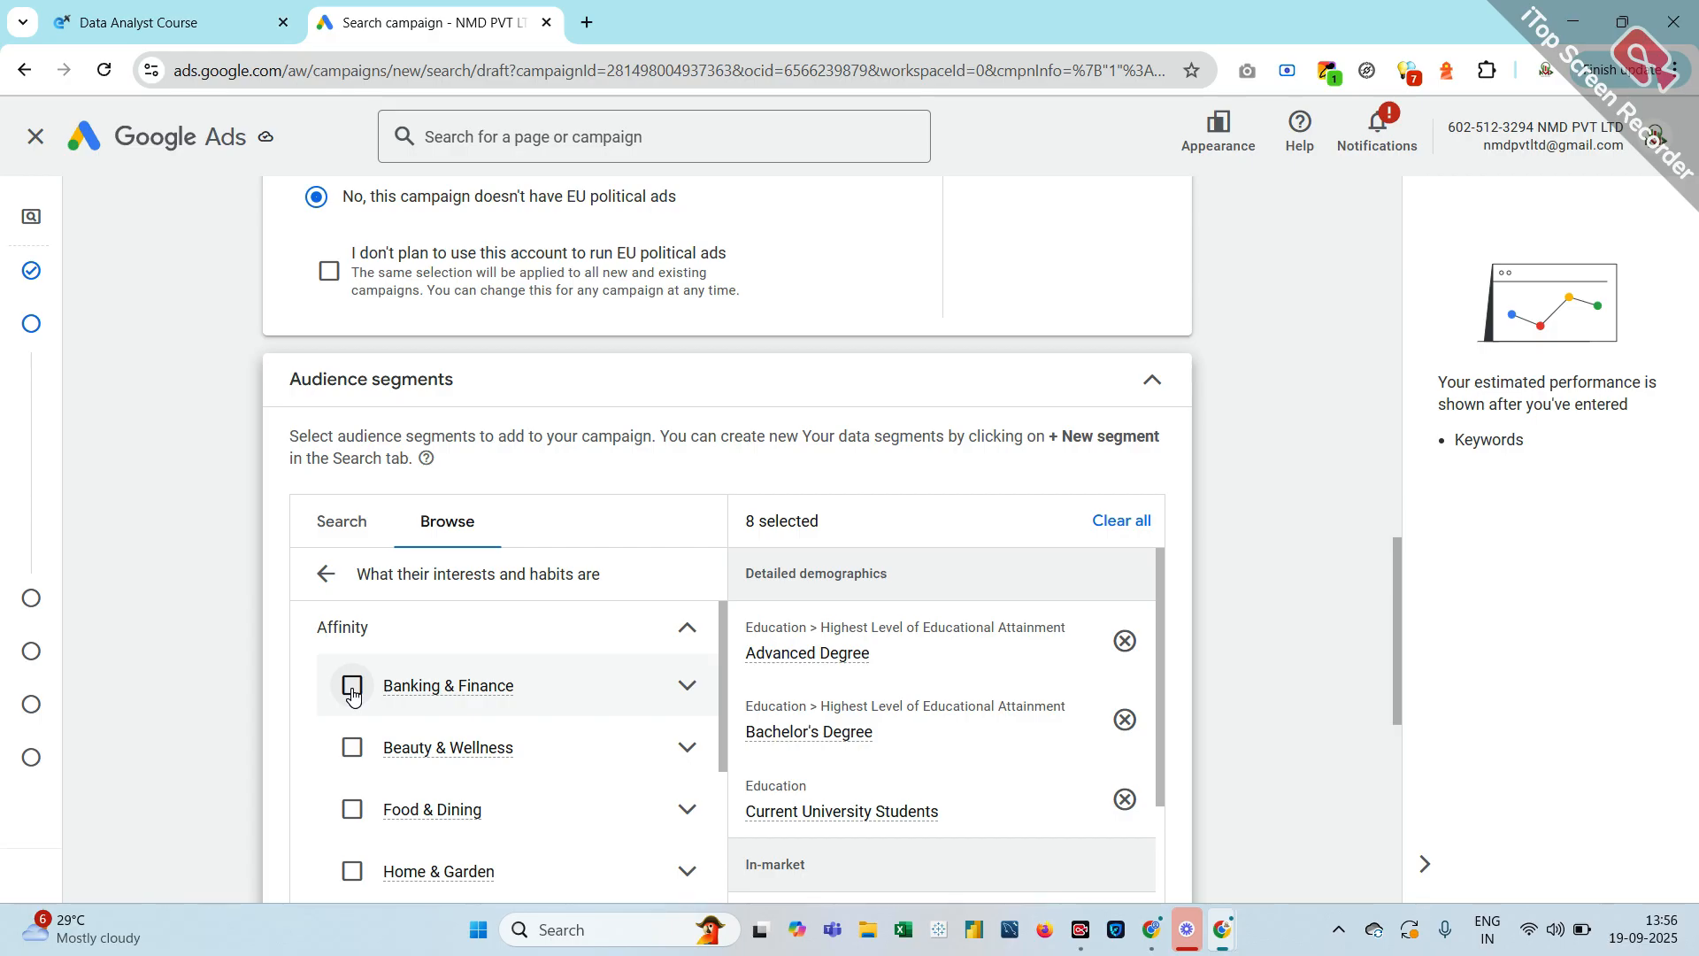
click(353, 748)
scroll(351, 715, down, 2)
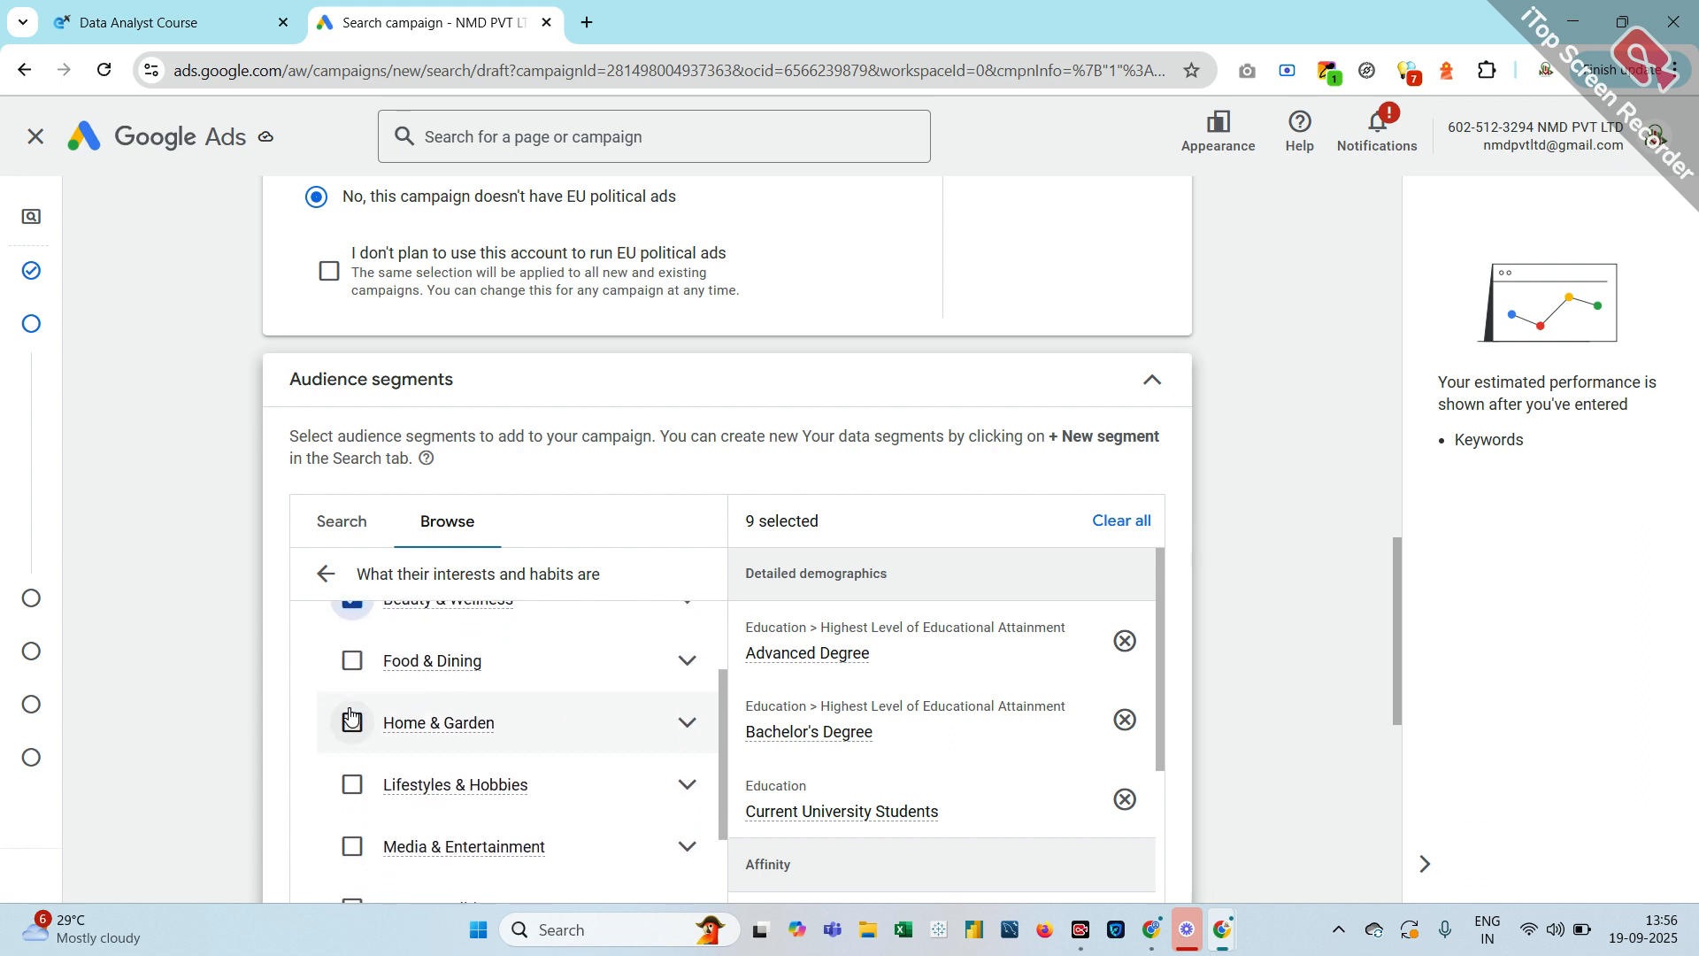
click(351, 662)
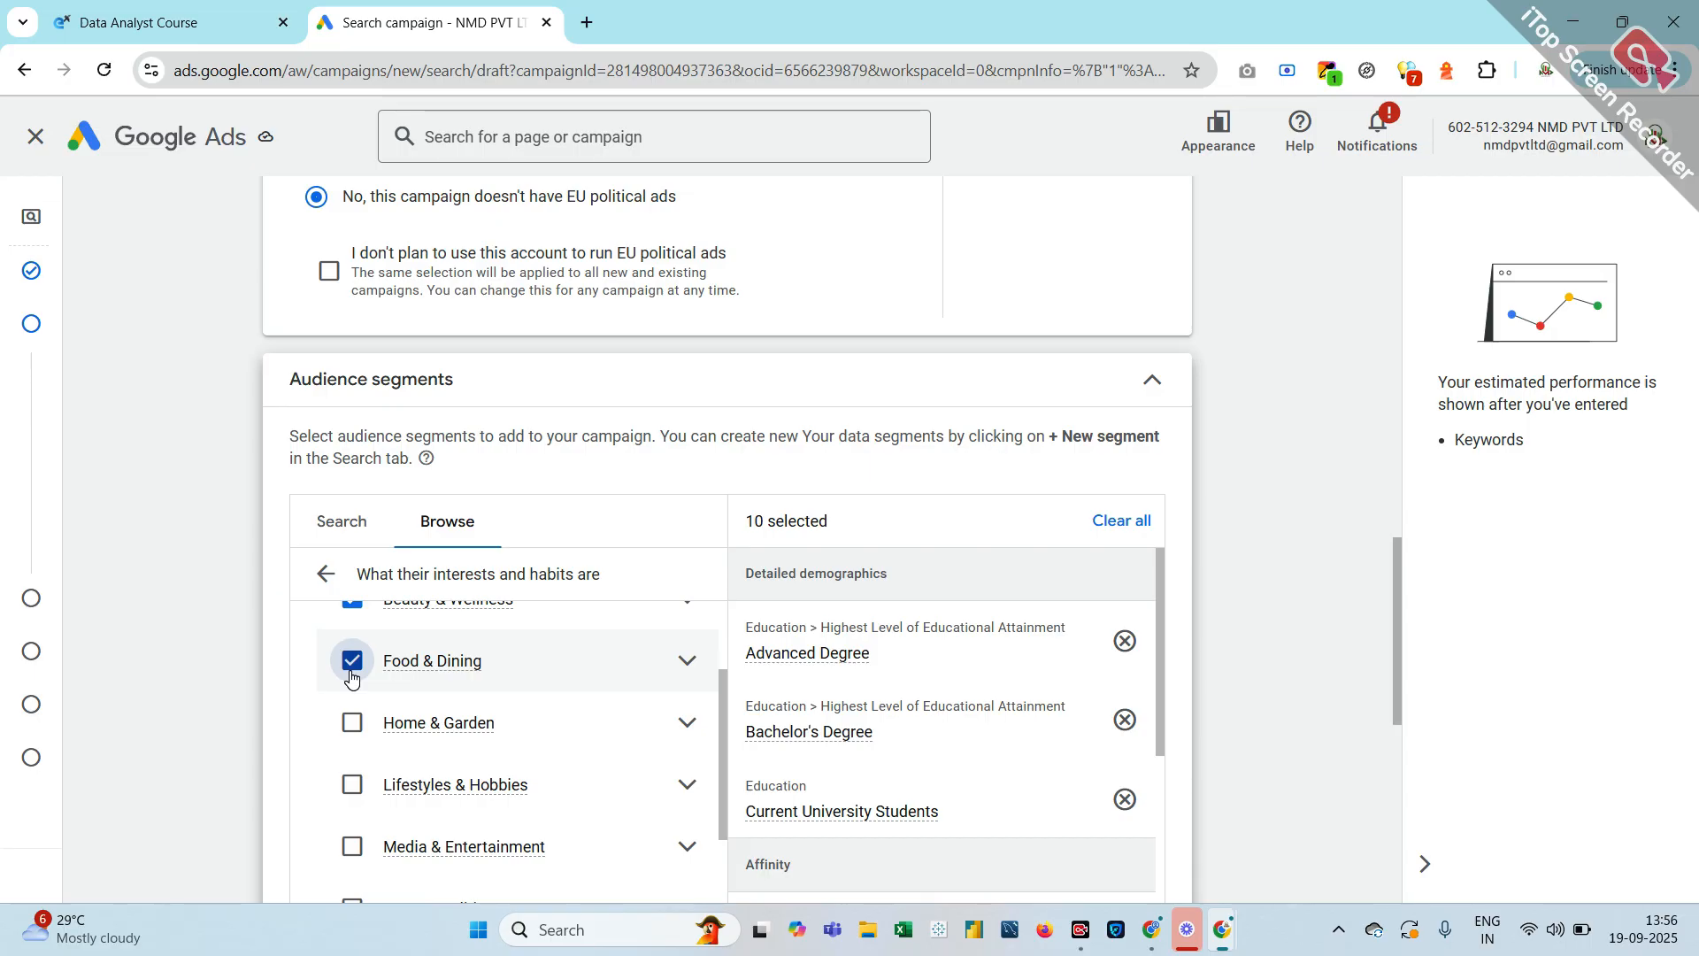
scroll(345, 797, down, 3)
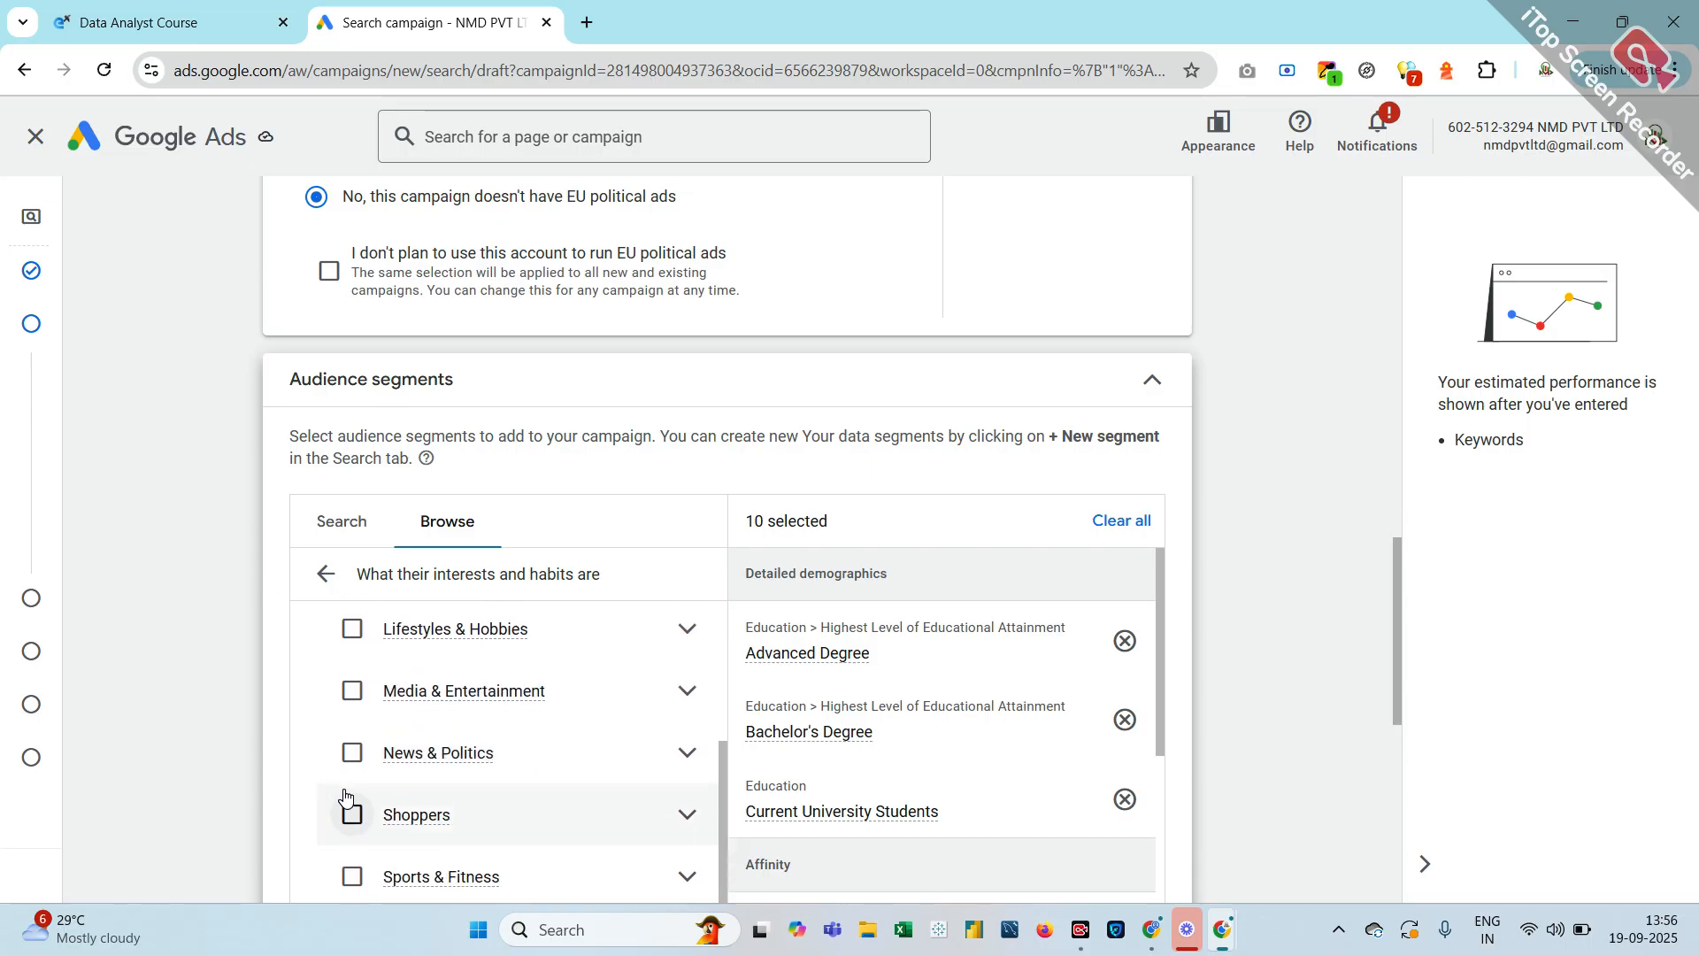
scroll(345, 796, down, 1)
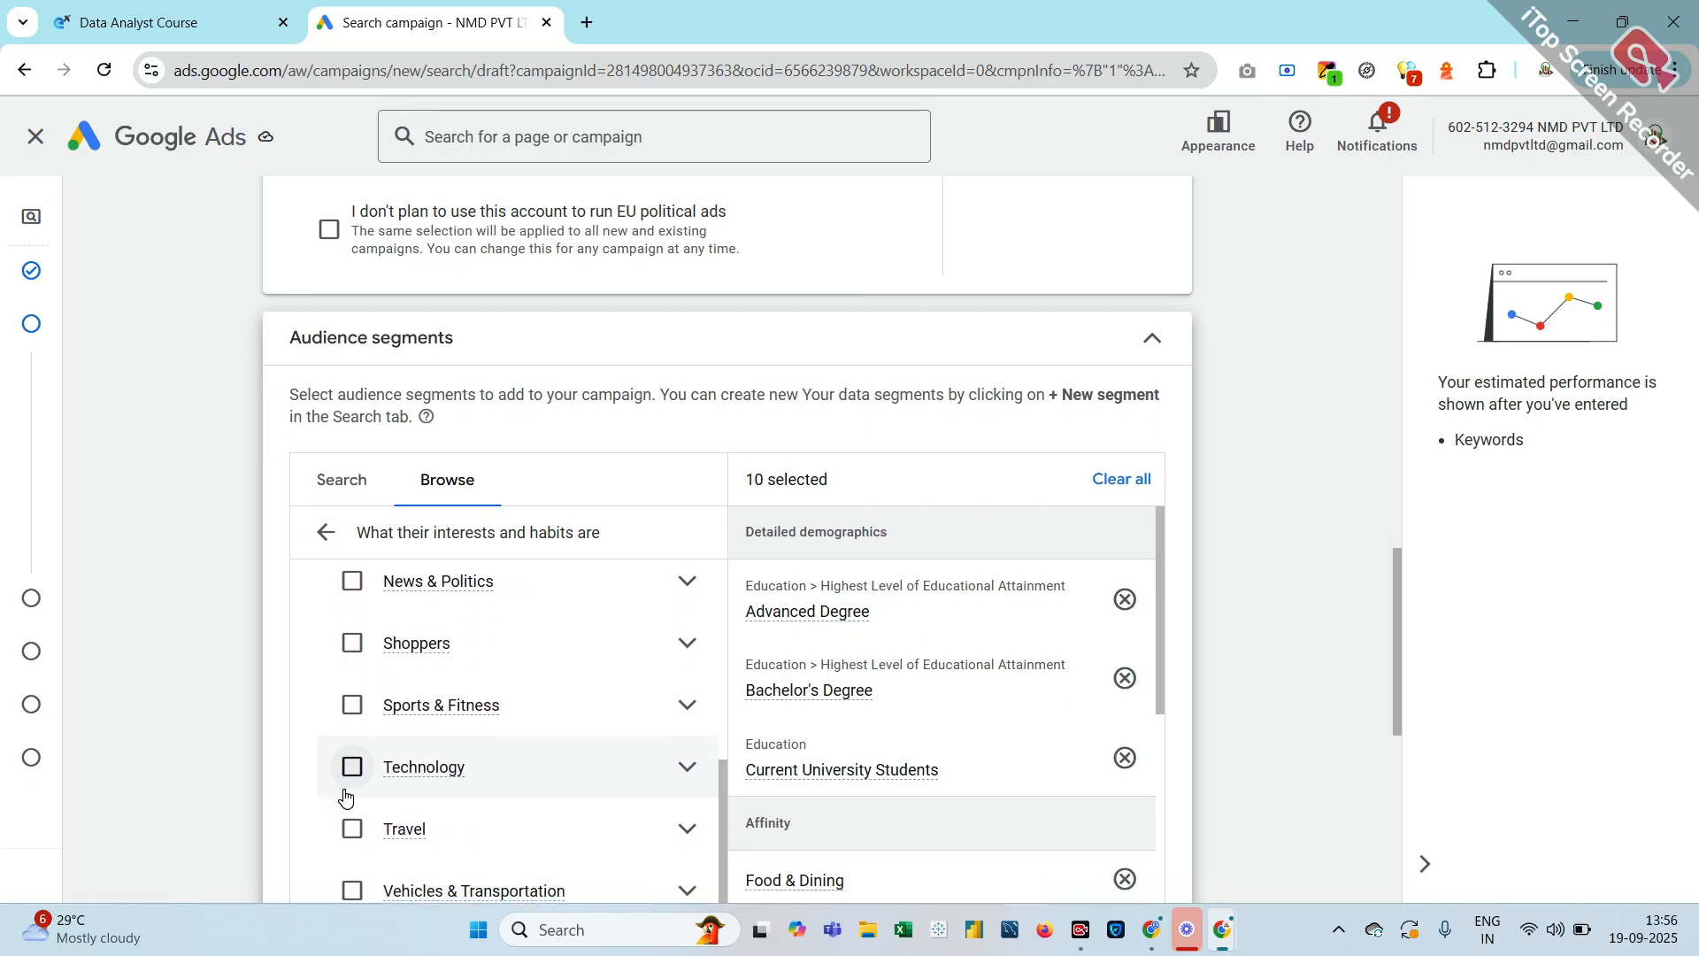
scroll(345, 796, down, 1)
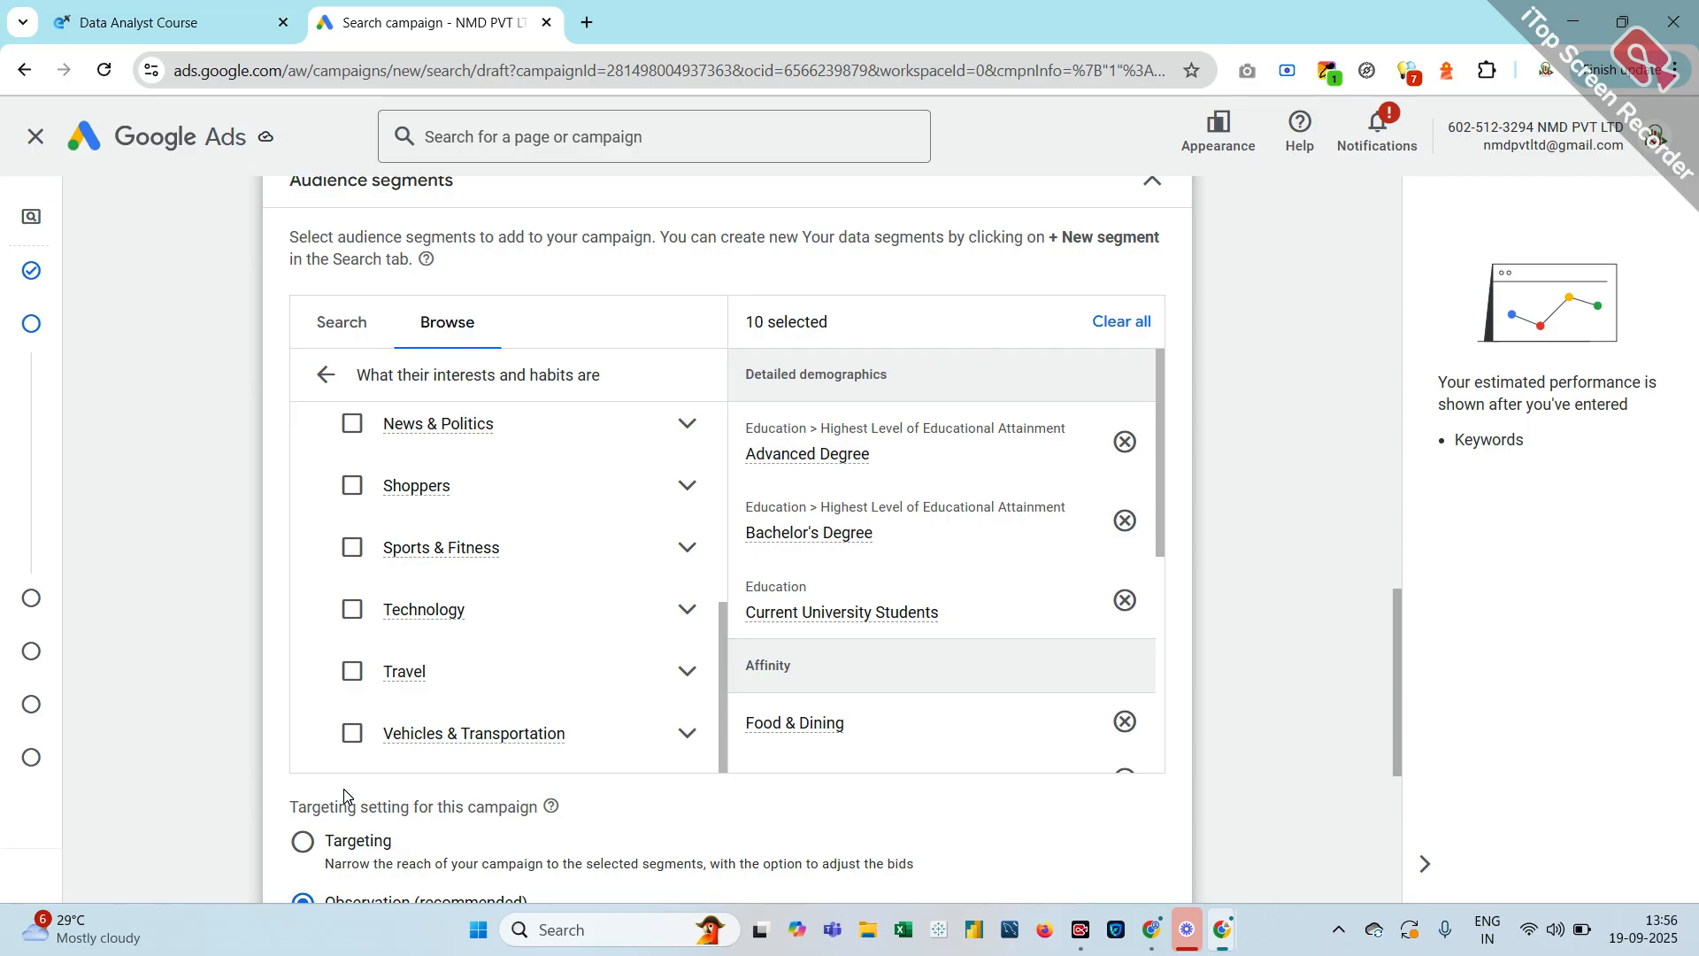
scroll(345, 796, down, 1)
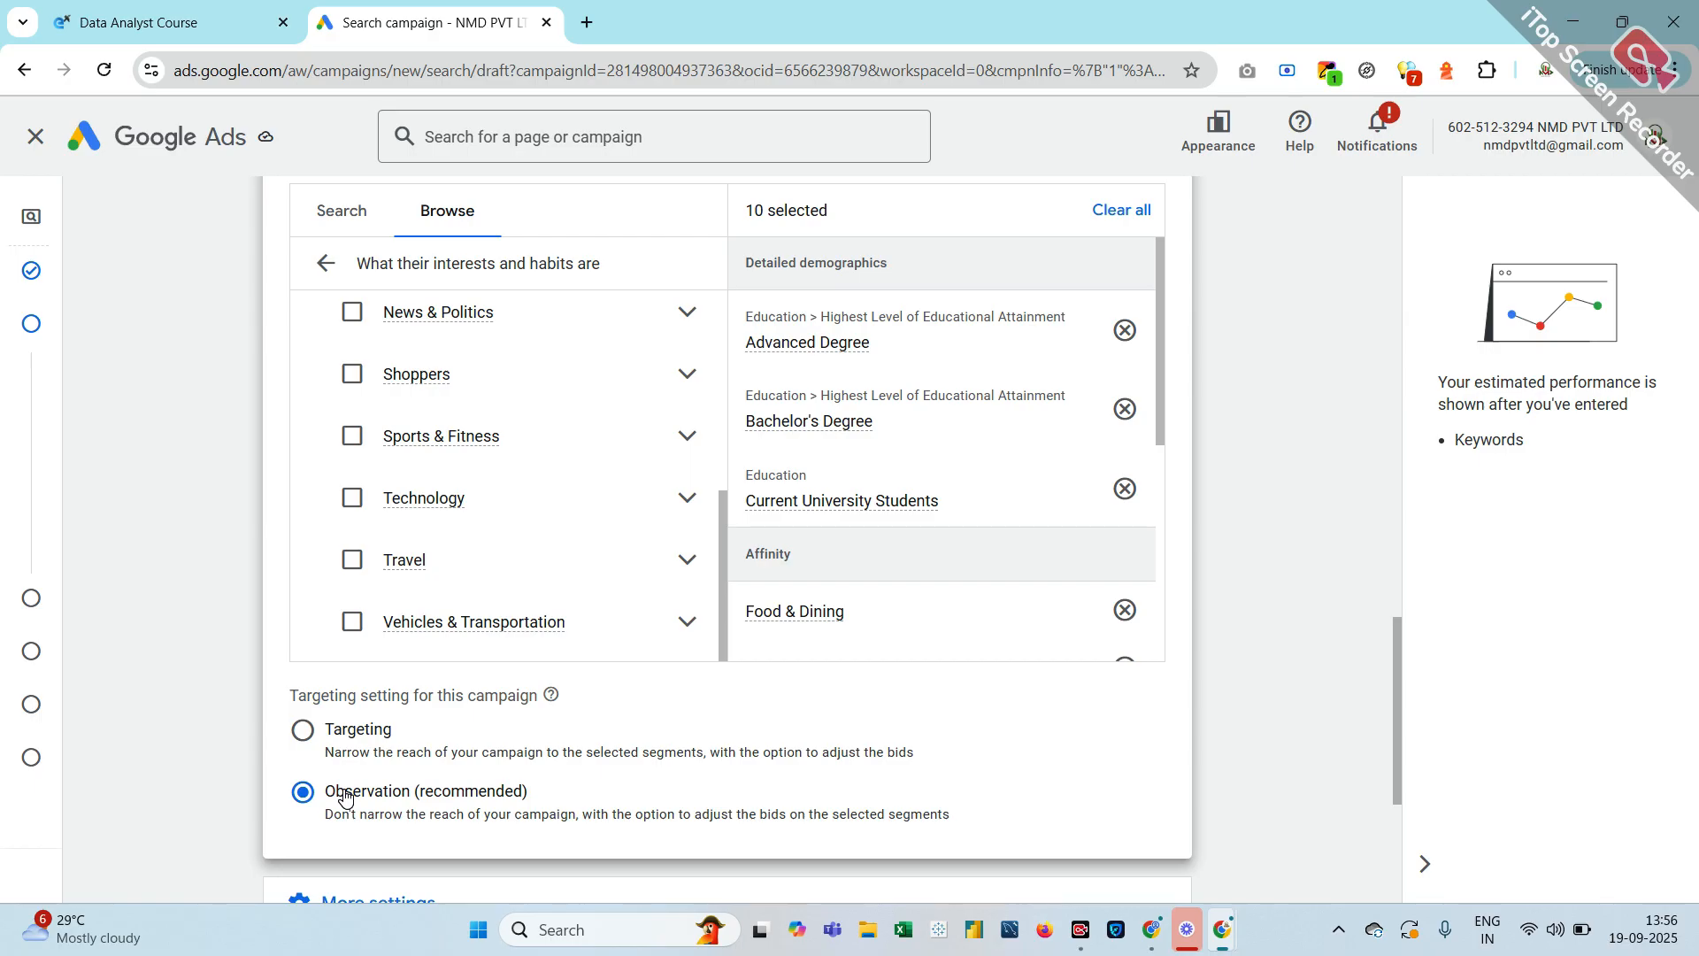
scroll(345, 796, down, 1)
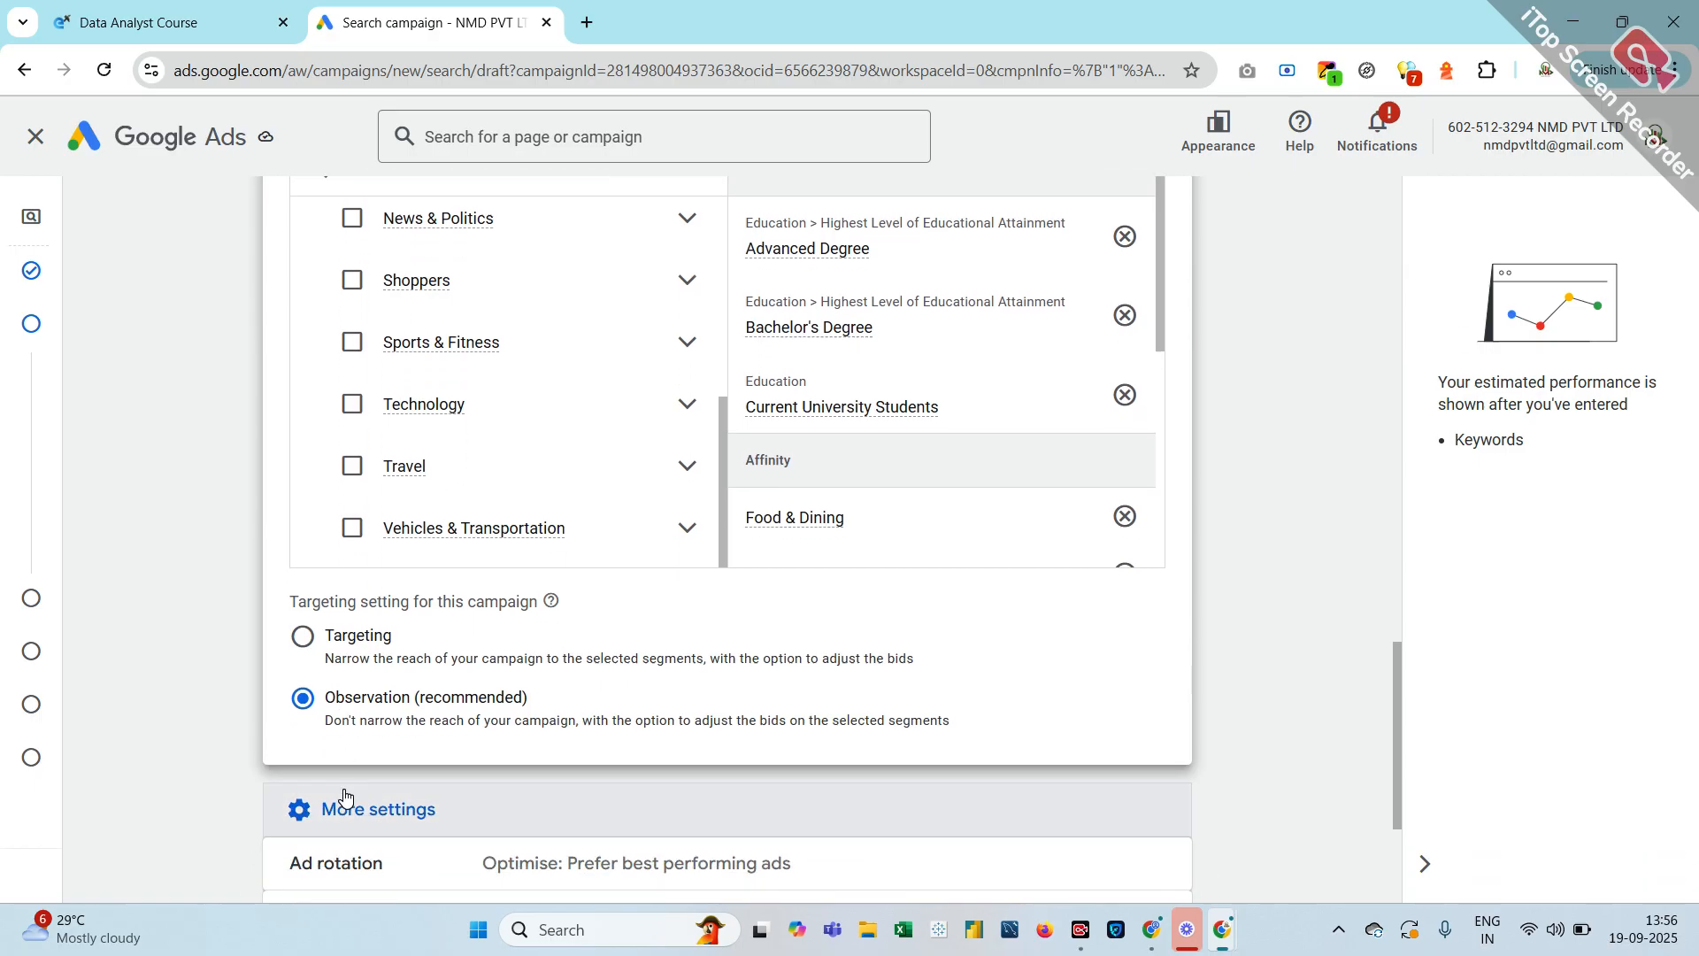
click(353, 341)
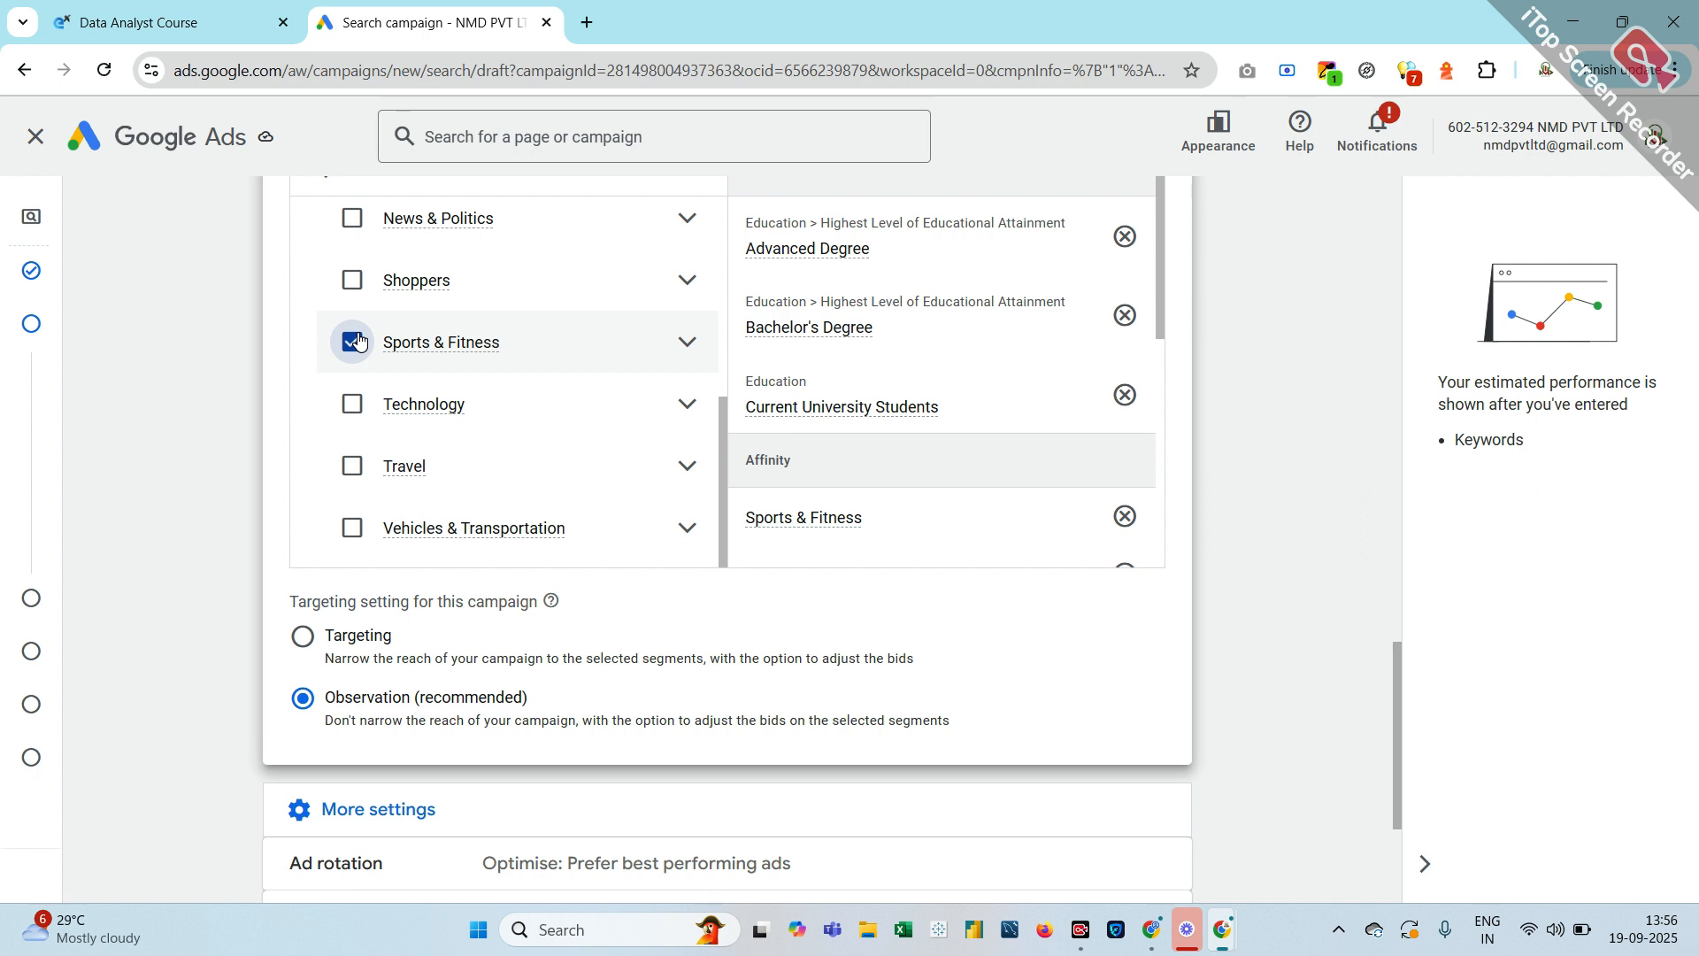
Untick Sports & Fitness, Food & Dining and Beauty & Wellness so no Affinity segment is added
click(358, 341)
scroll(348, 372, up, 4)
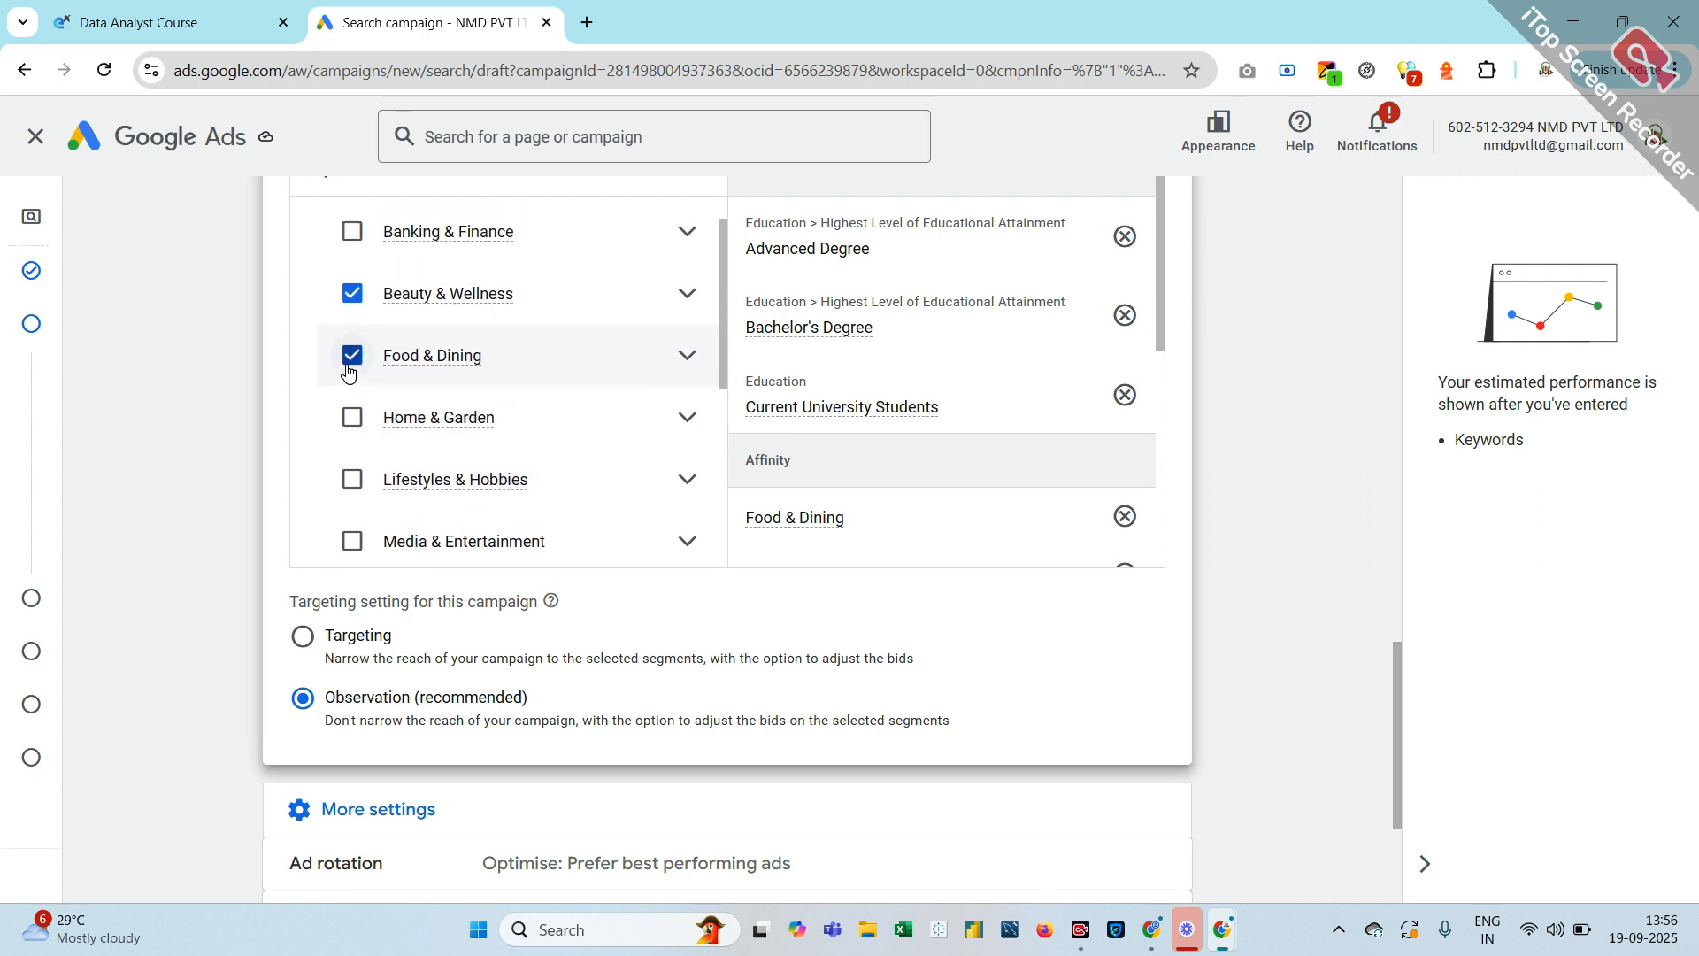
click(349, 359)
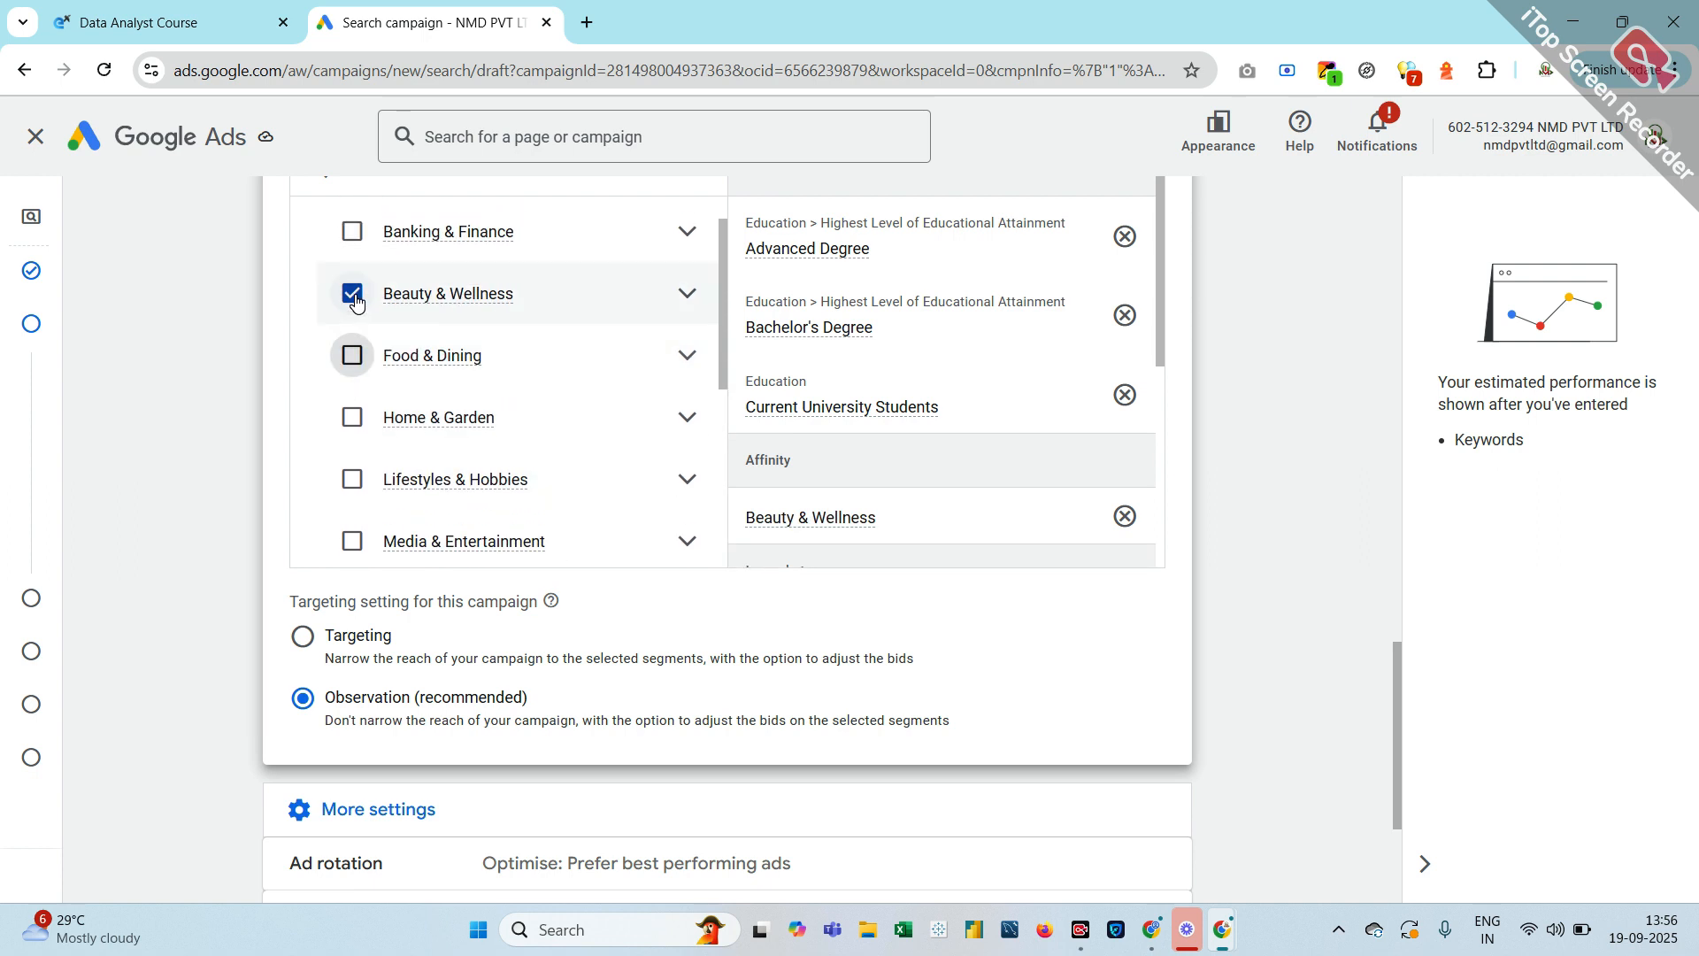
click(354, 299)
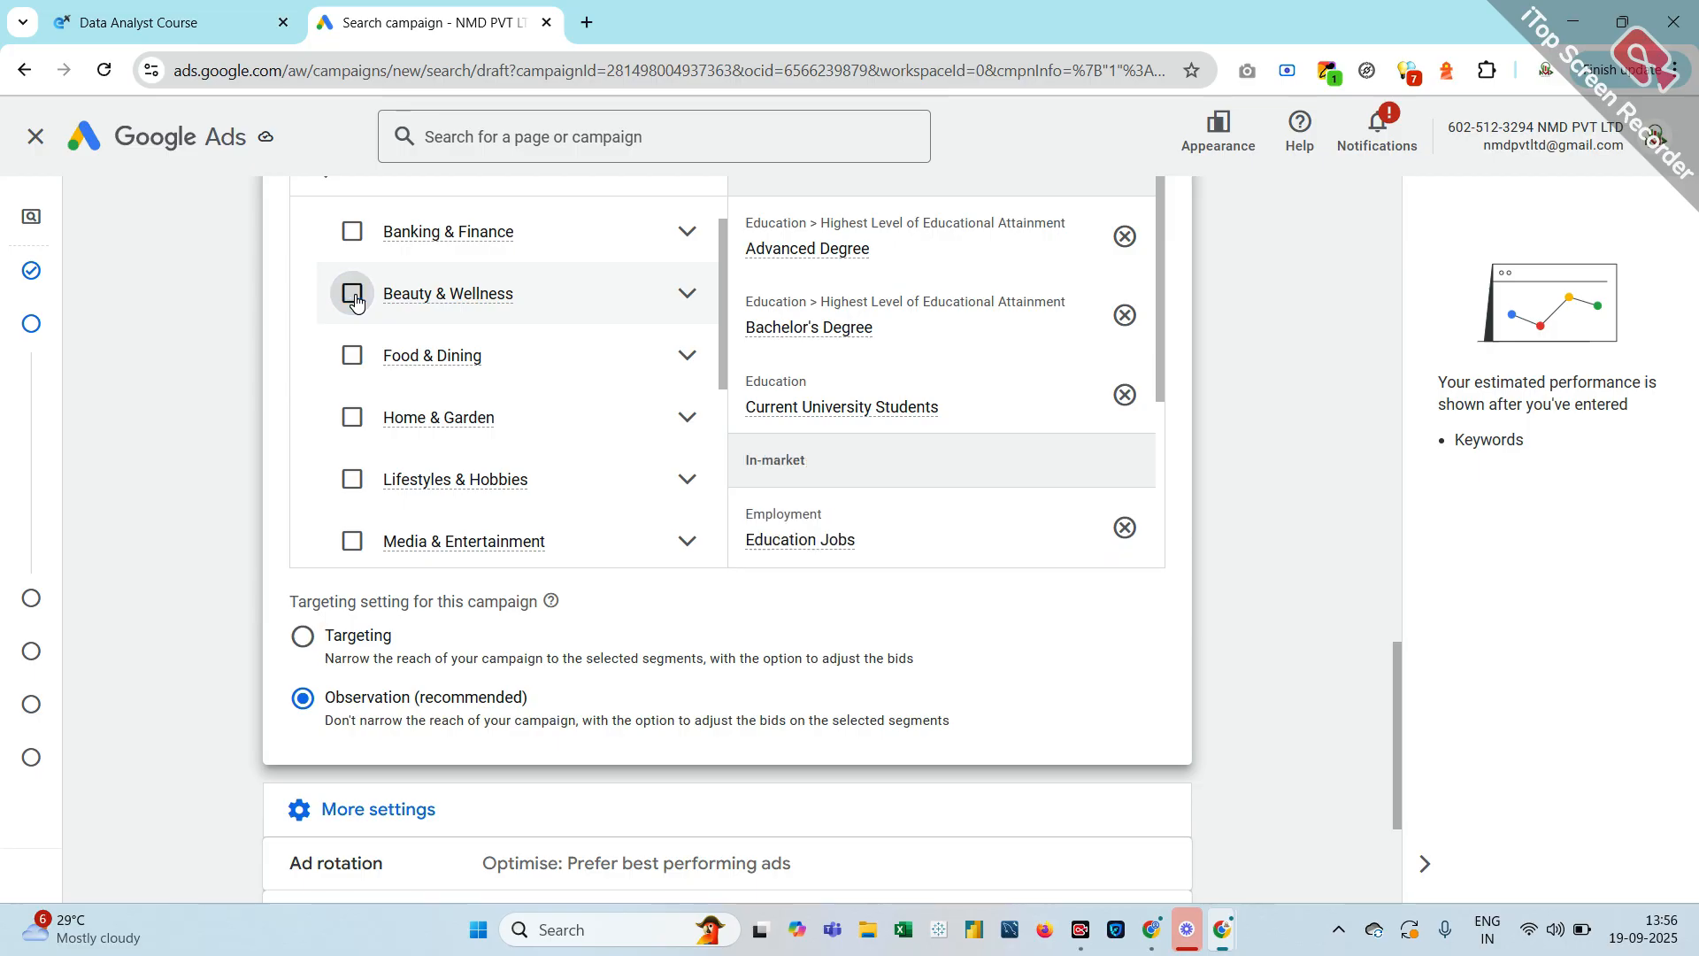
scroll(354, 299, down, 8)
scroll(354, 299, up, 4)
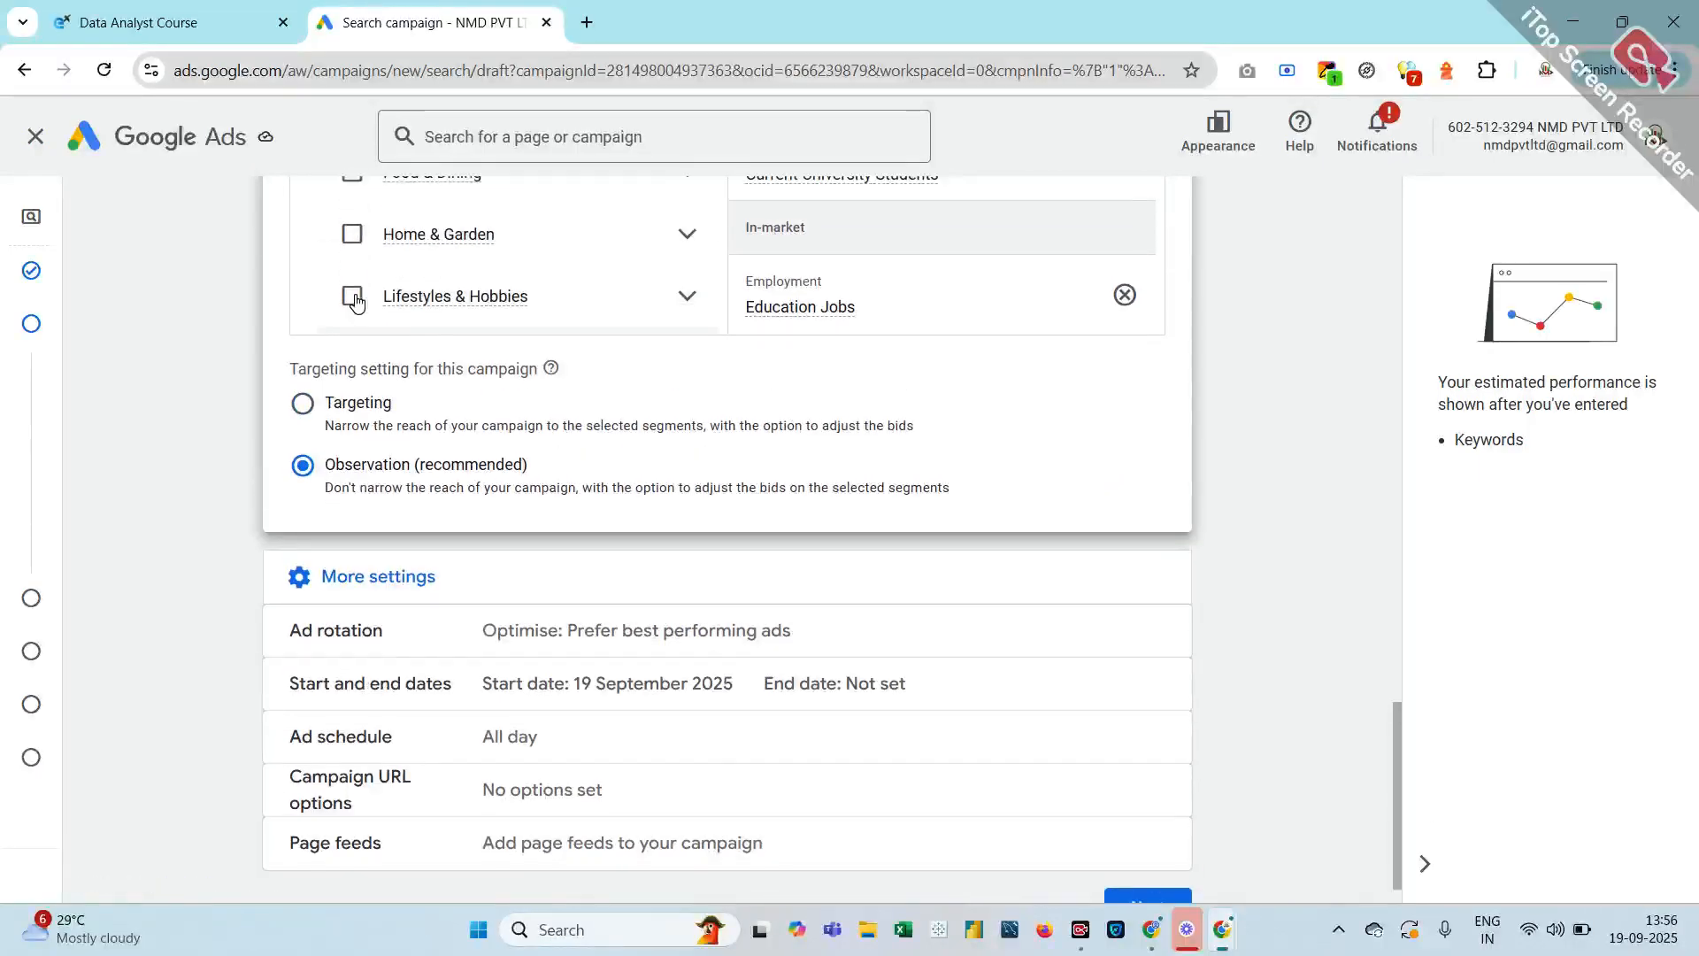
scroll(354, 299, up, 10)
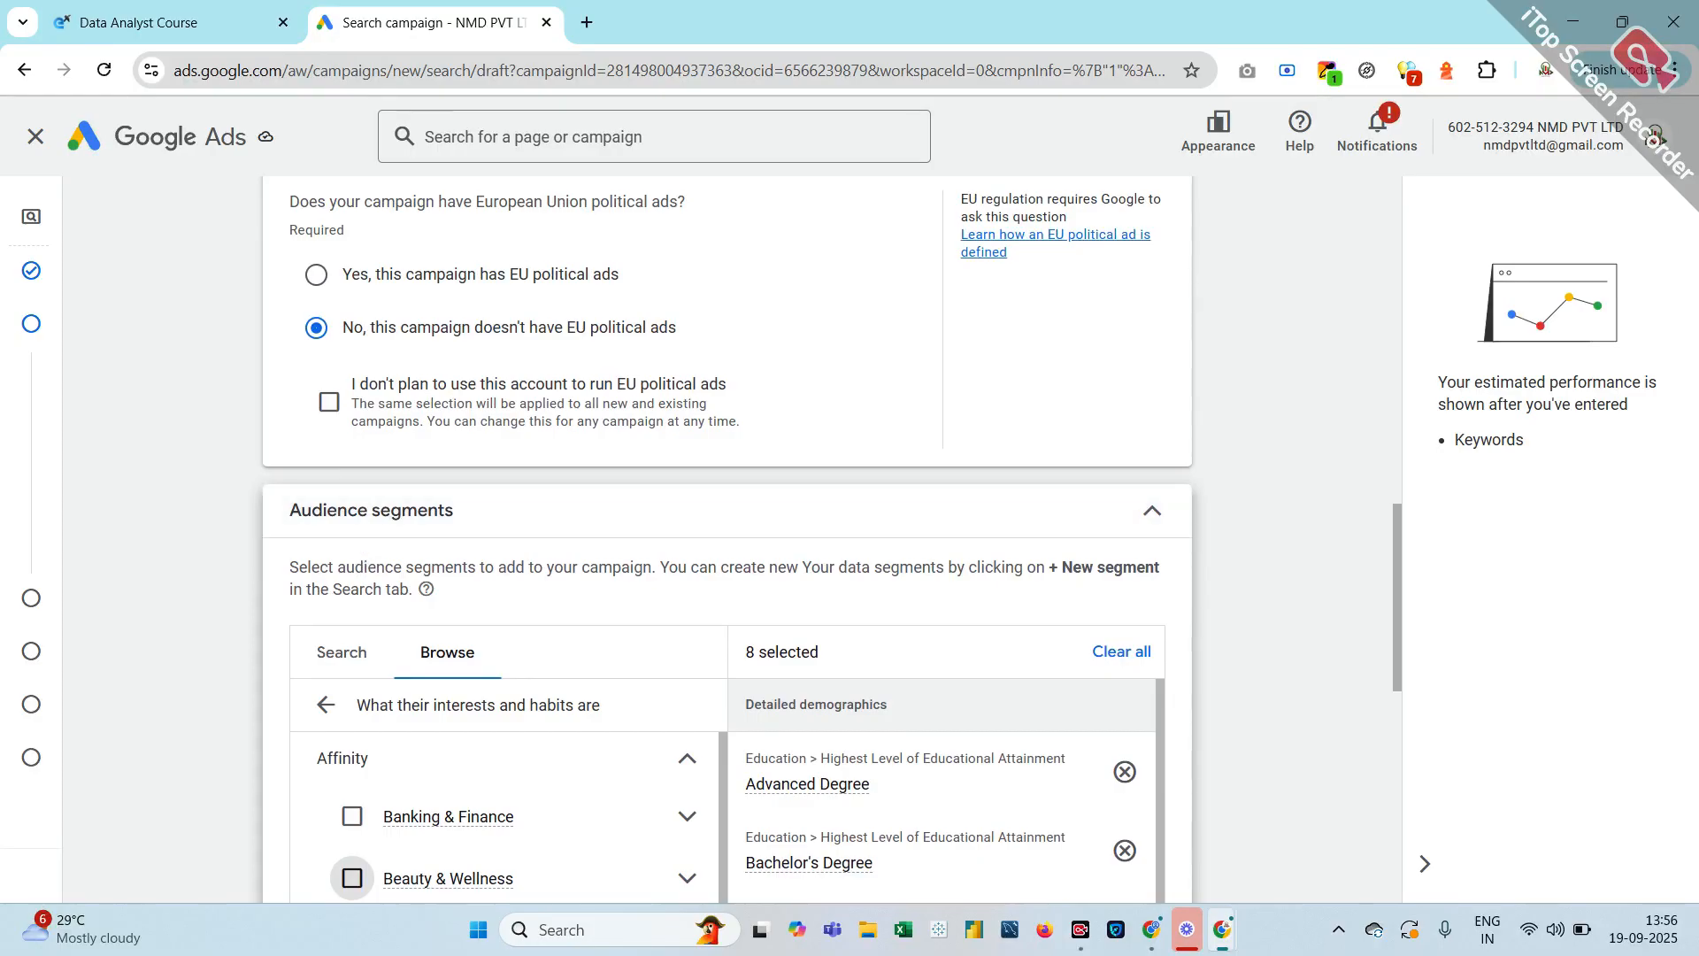
From the top-level audience categories, open the In-market researching or planning categories
click(324, 705)
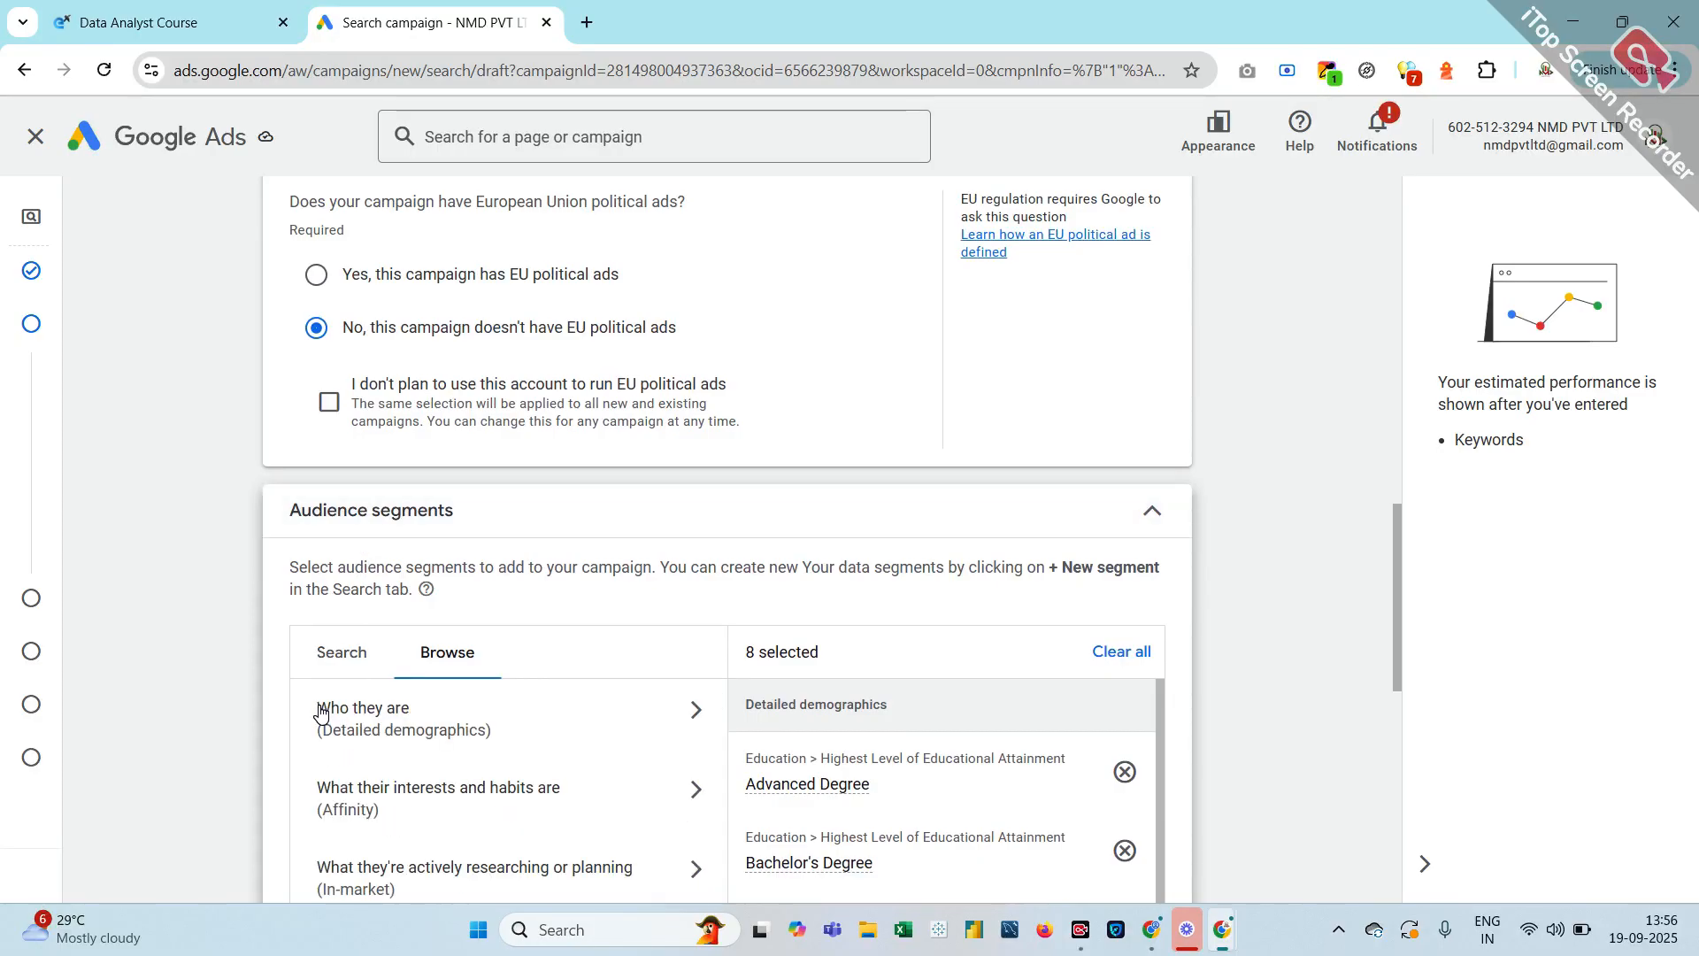
scroll(320, 713, down, 2)
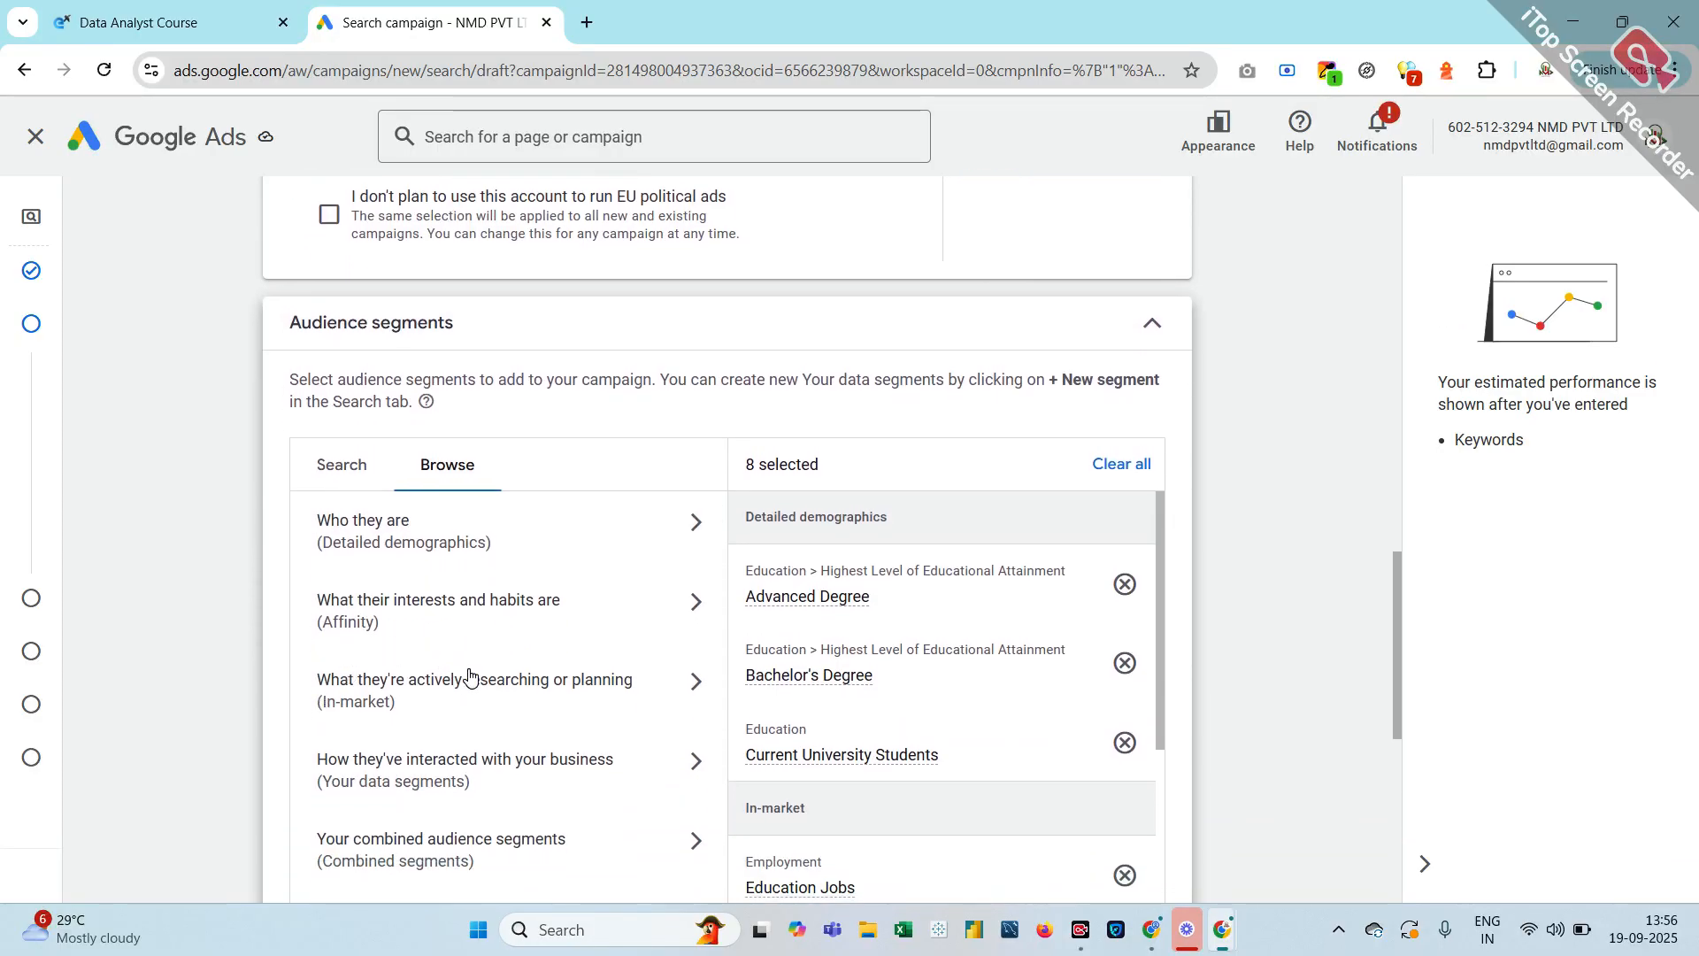
click(565, 702)
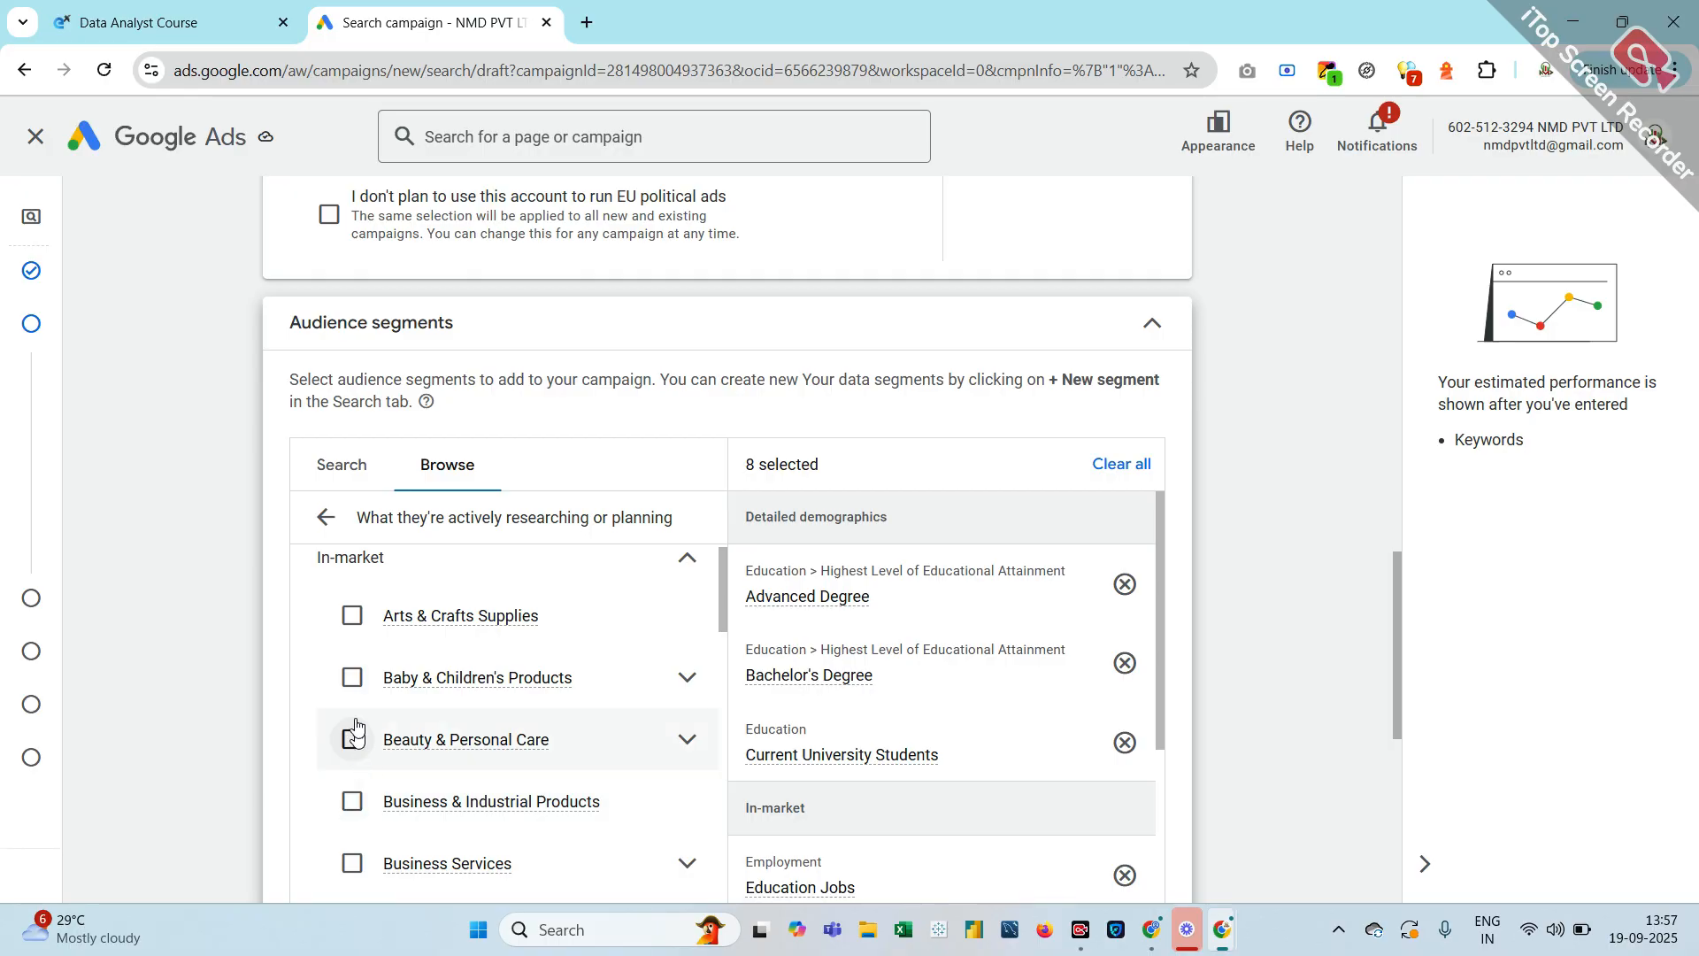
mouse_move(390, 628)
scroll(389, 628, down, 7)
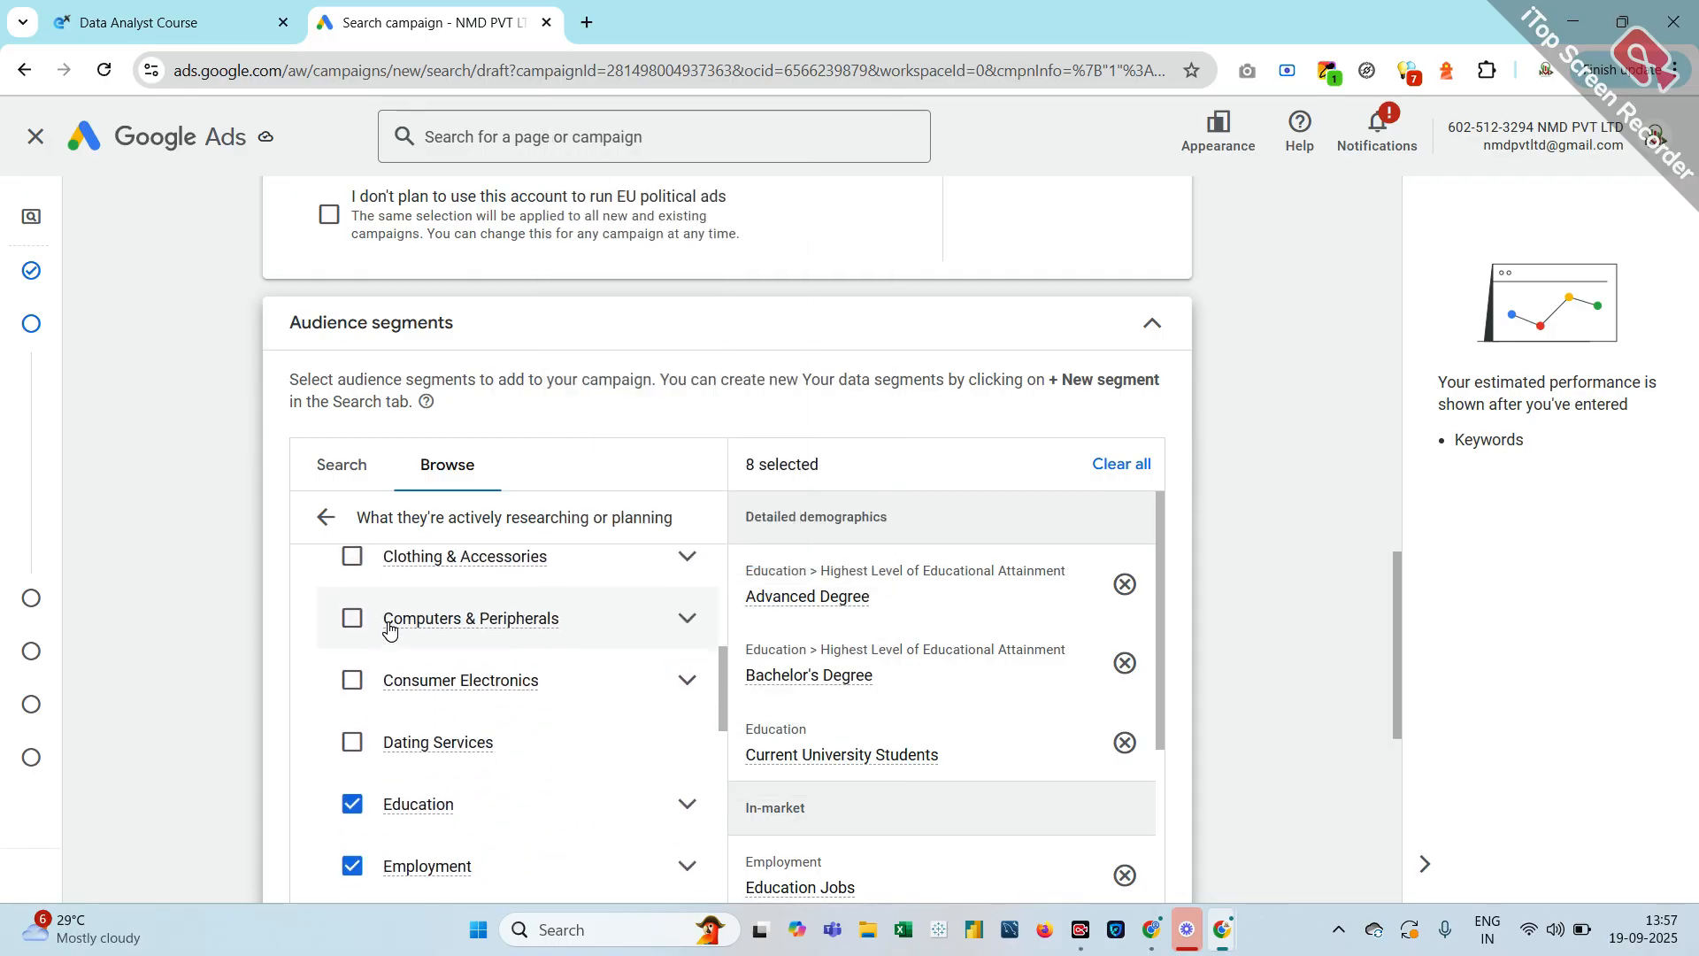
Return to the categories and open Your combined audience segments, which has none eligible
click(322, 519)
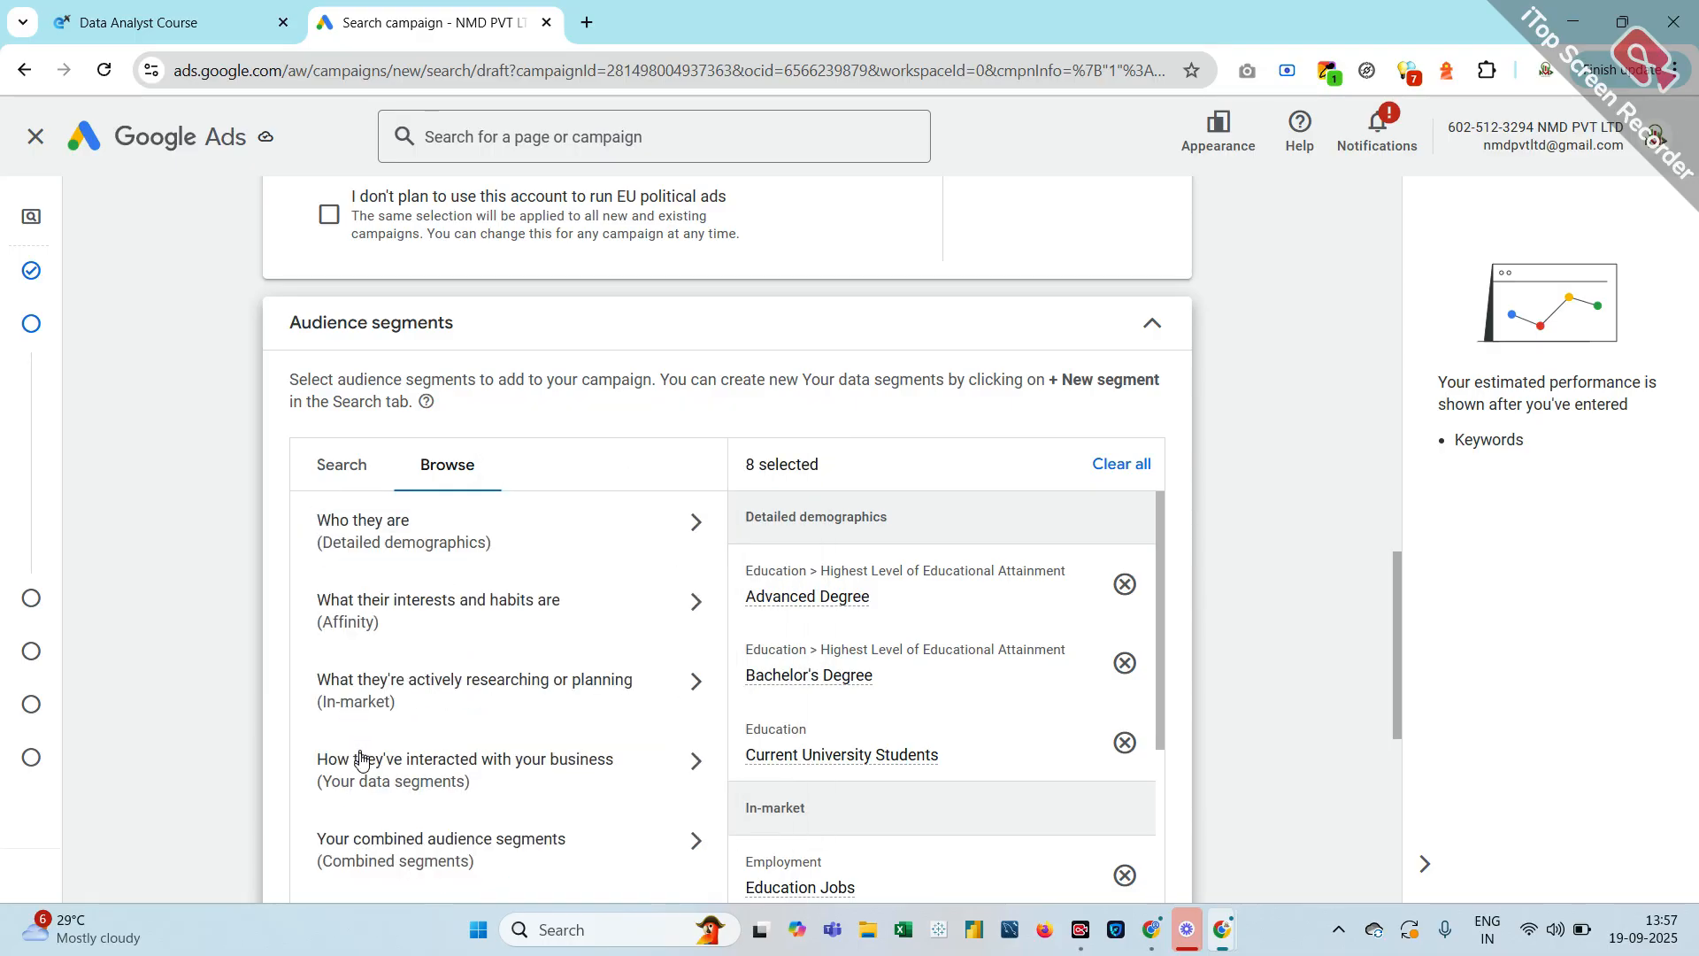
scroll(358, 786, down, 2)
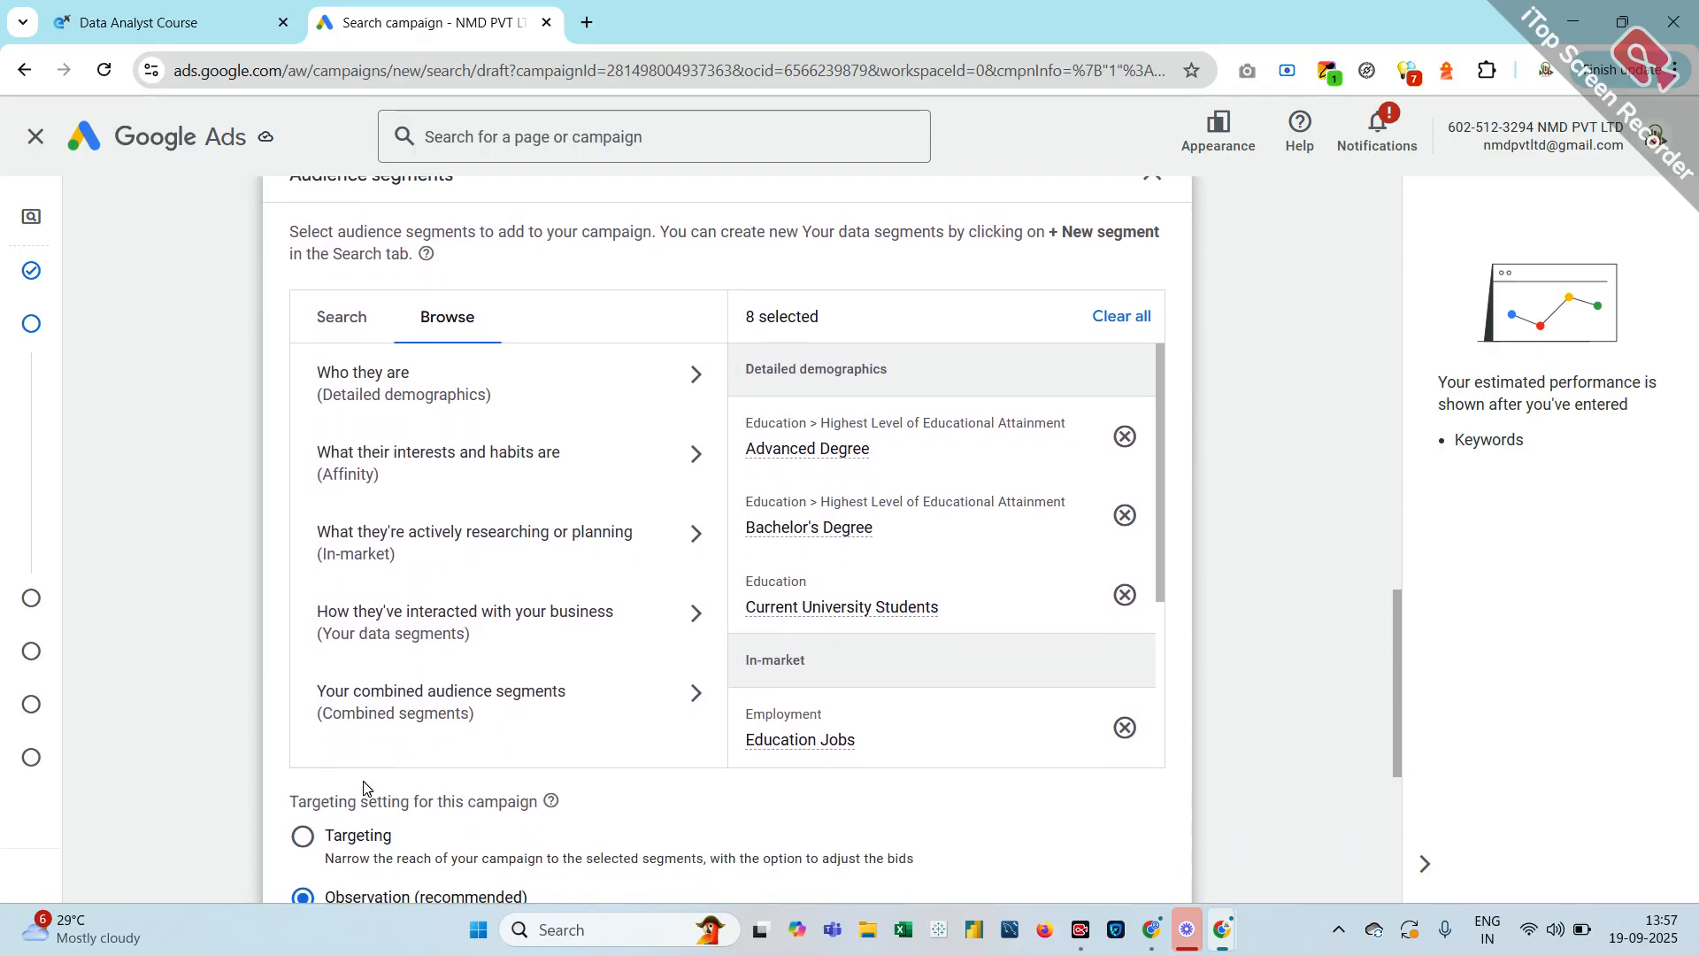
click(409, 678)
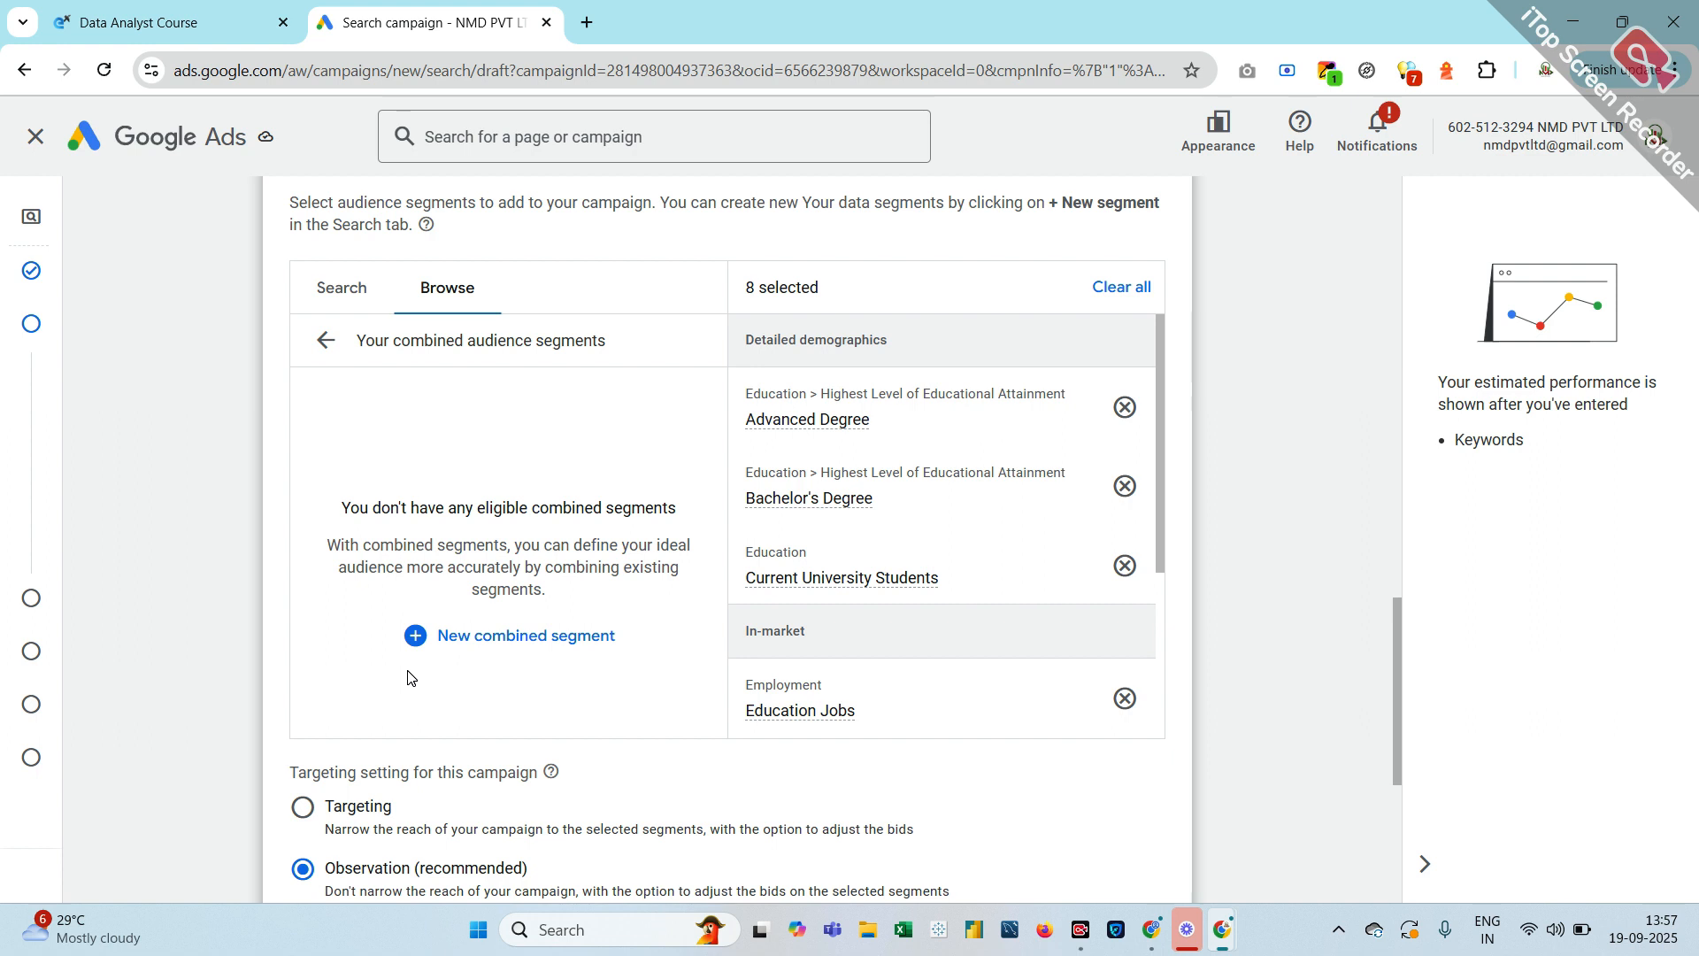
click(448, 636)
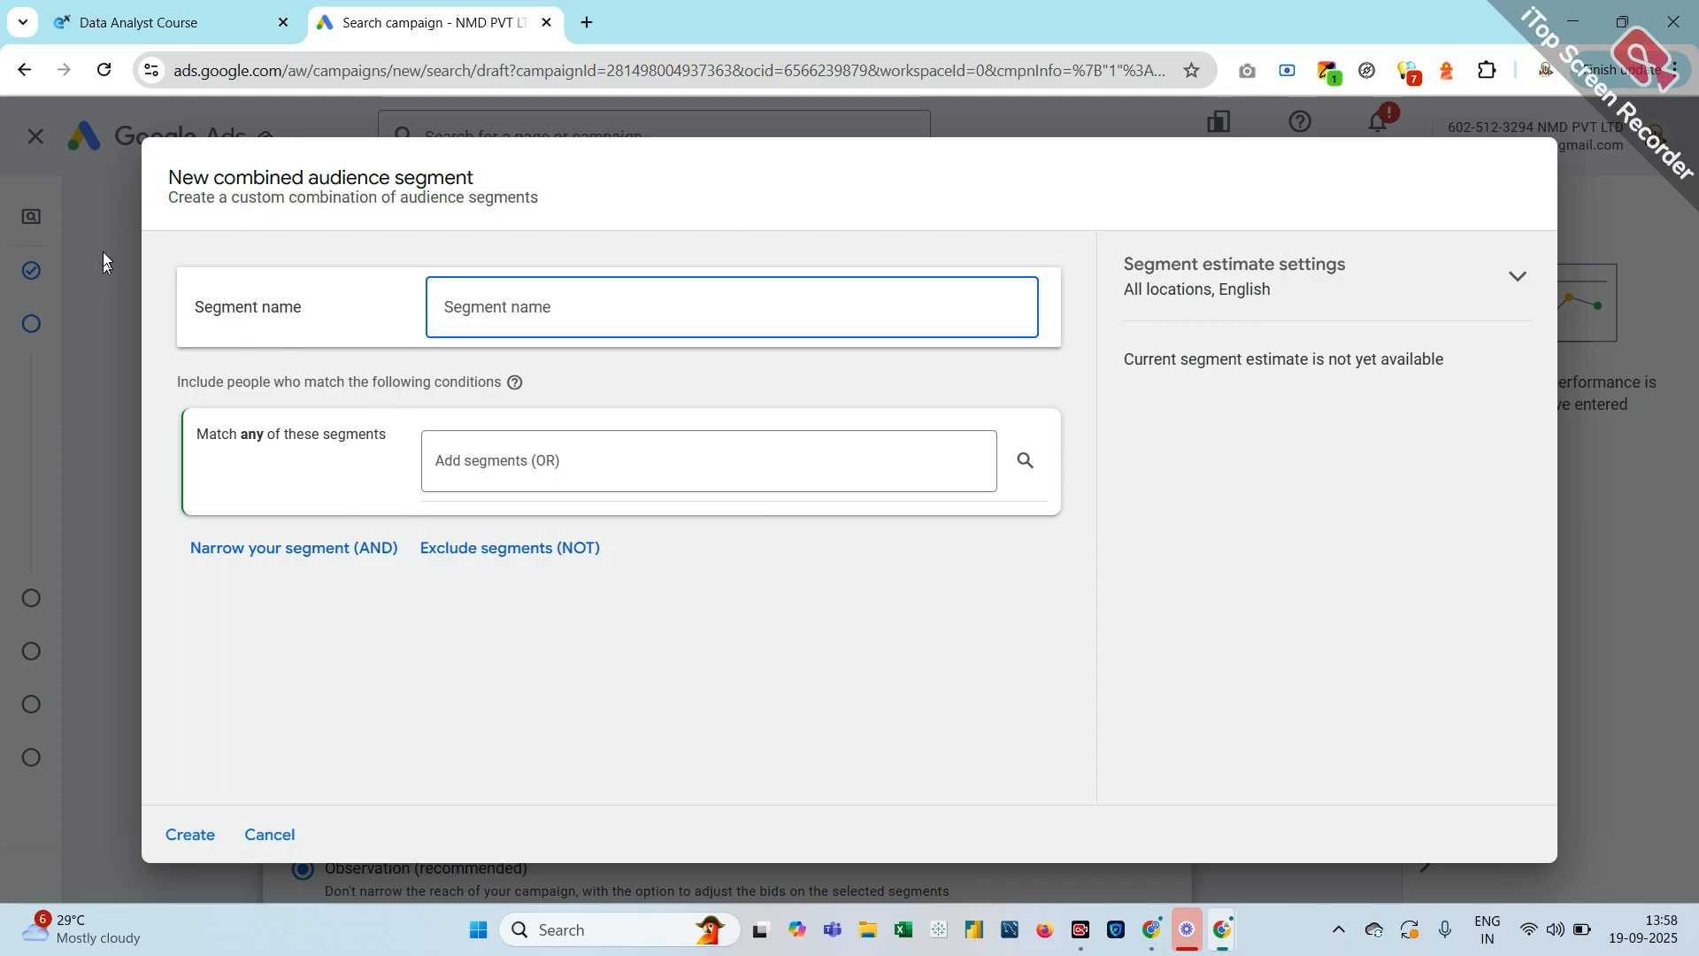
click(101, 214)
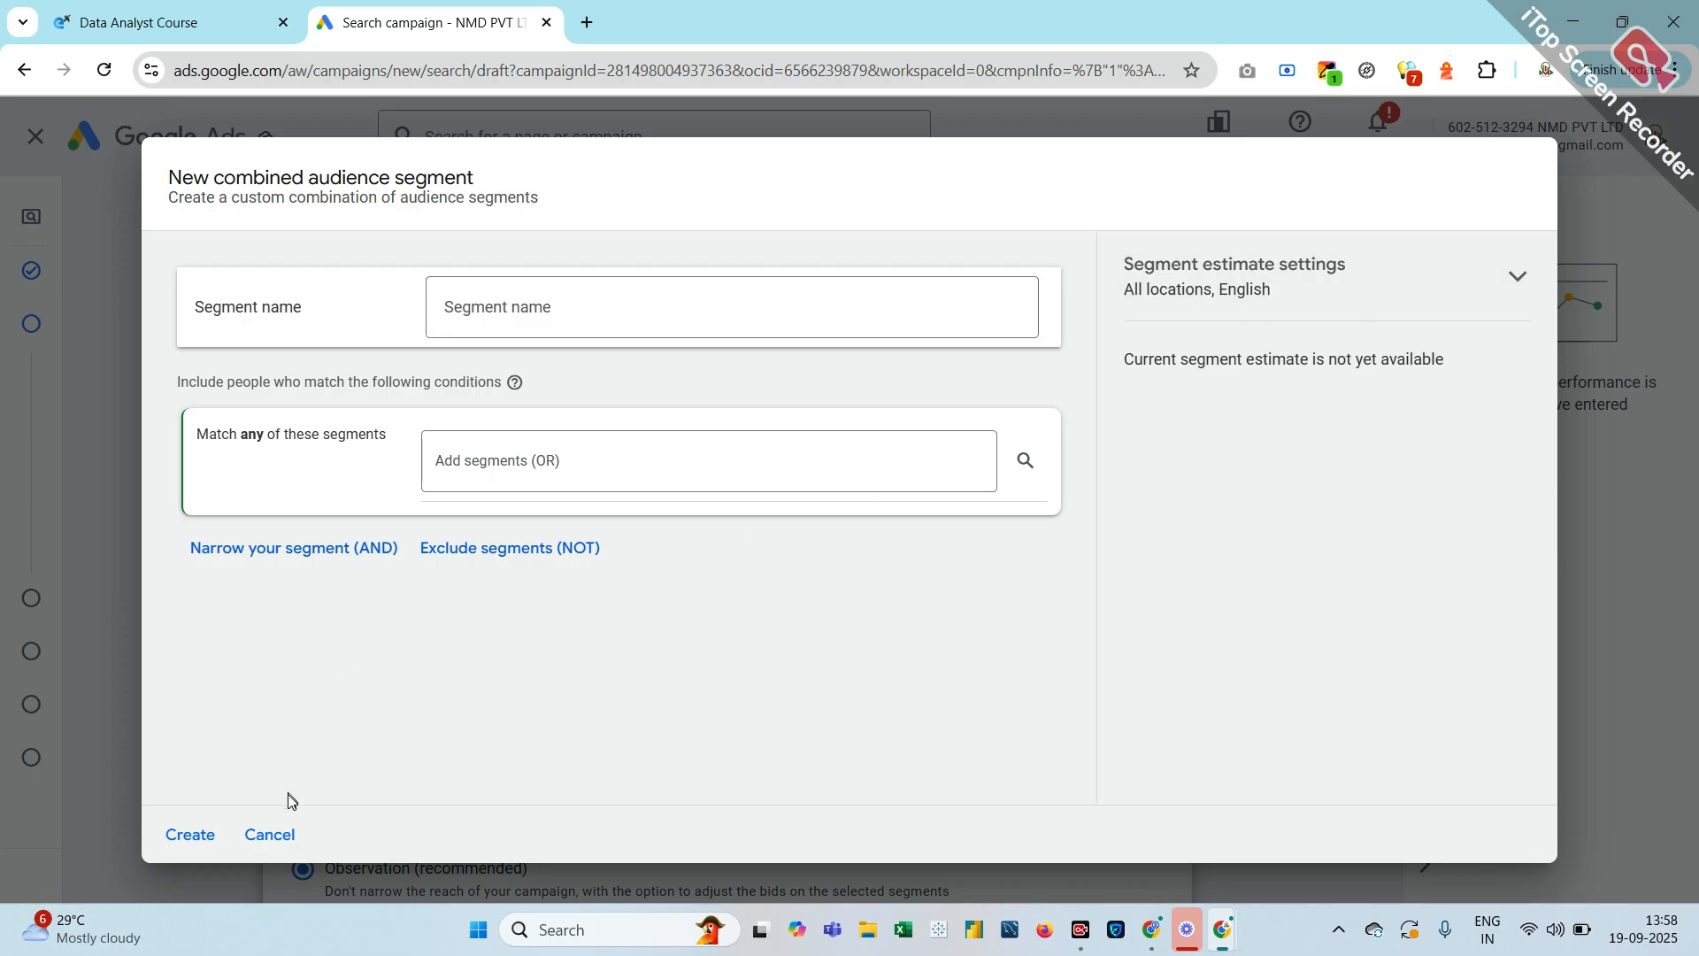
click(270, 836)
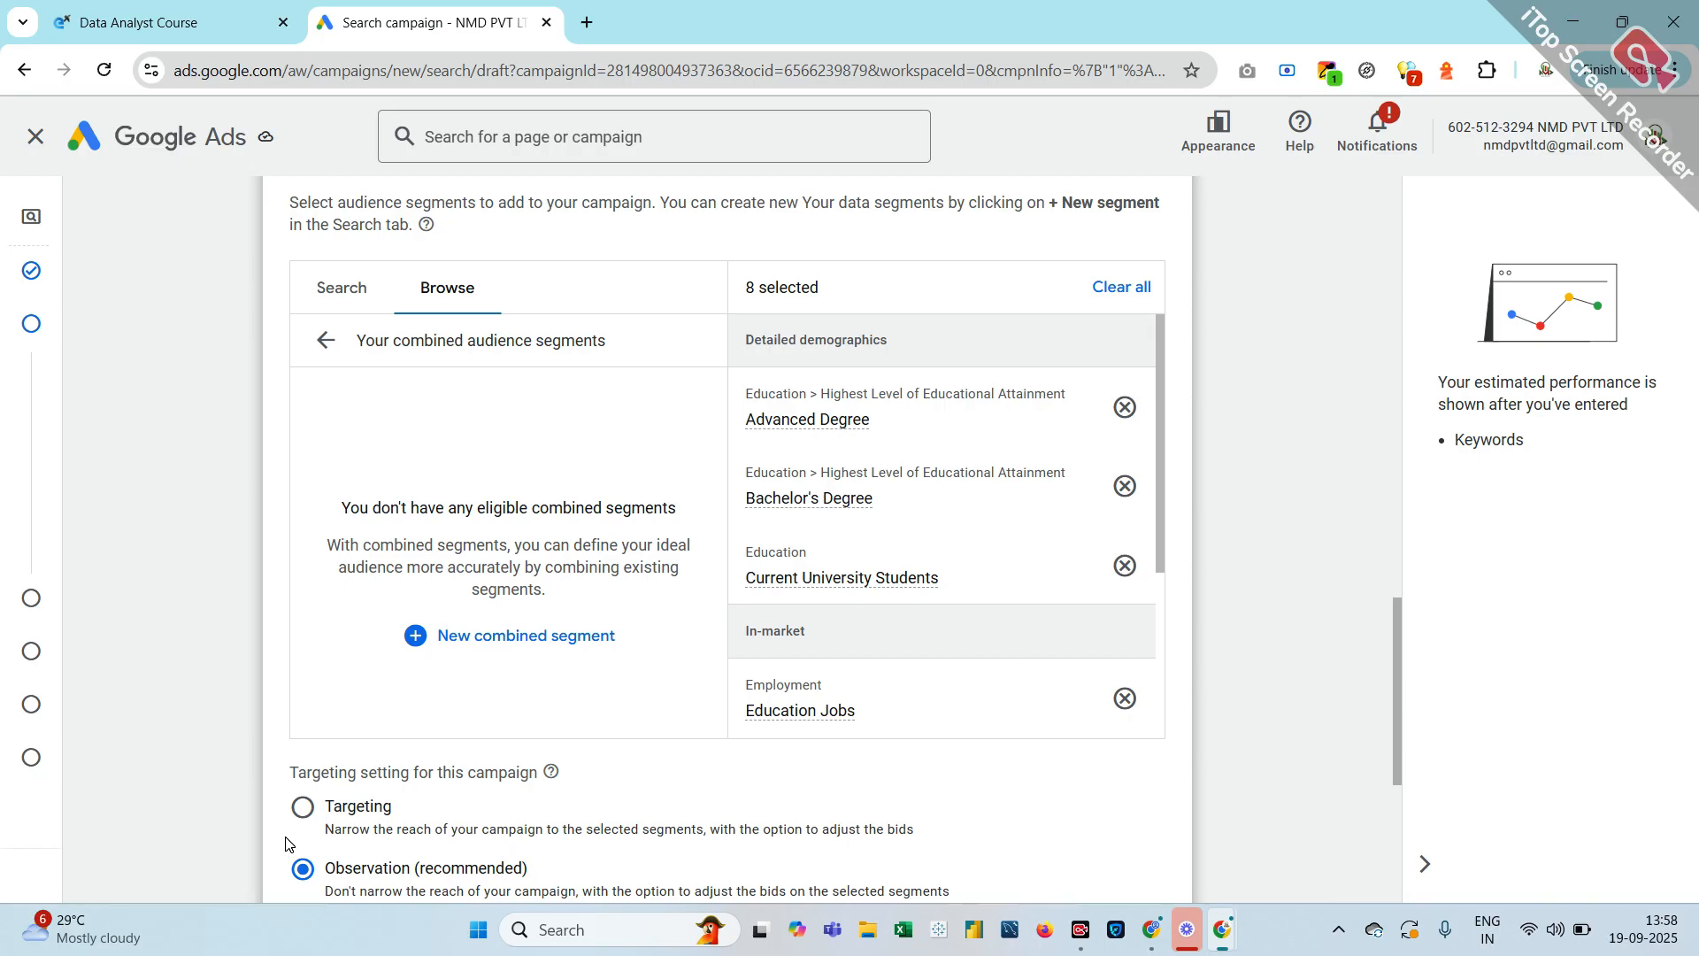
scroll(353, 757, up, 2)
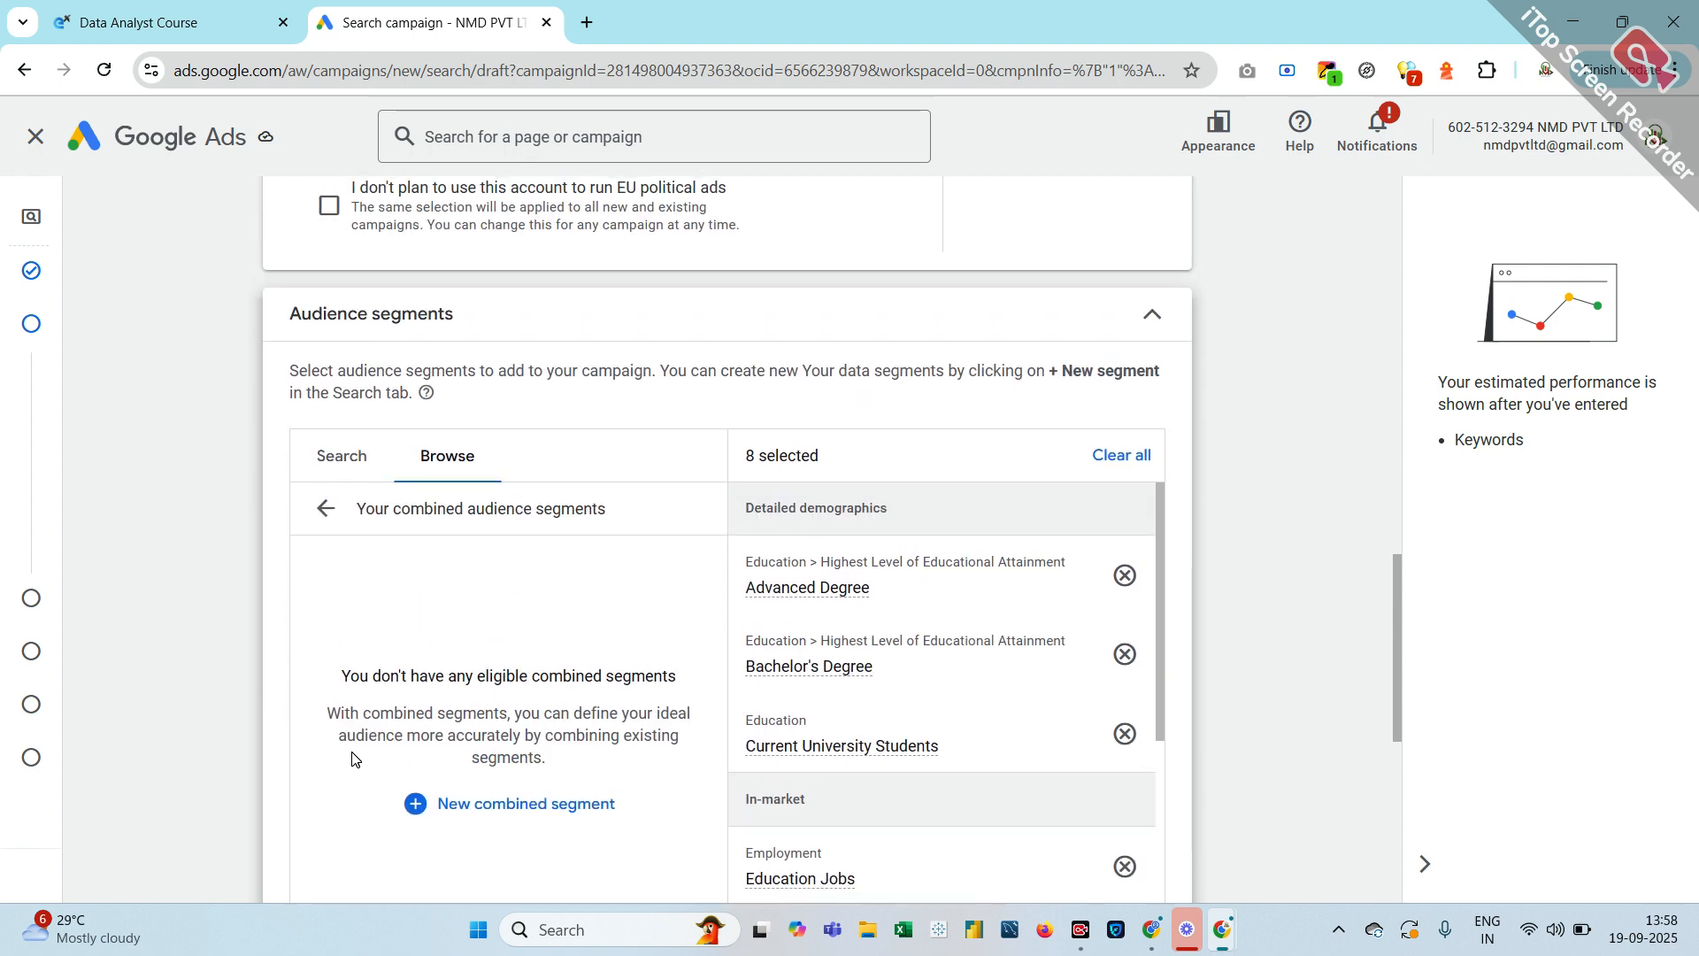
Go back from combined audience segments to the top-level categories and scroll to the targeting settings
click(311, 515)
scroll(327, 518, down, 3)
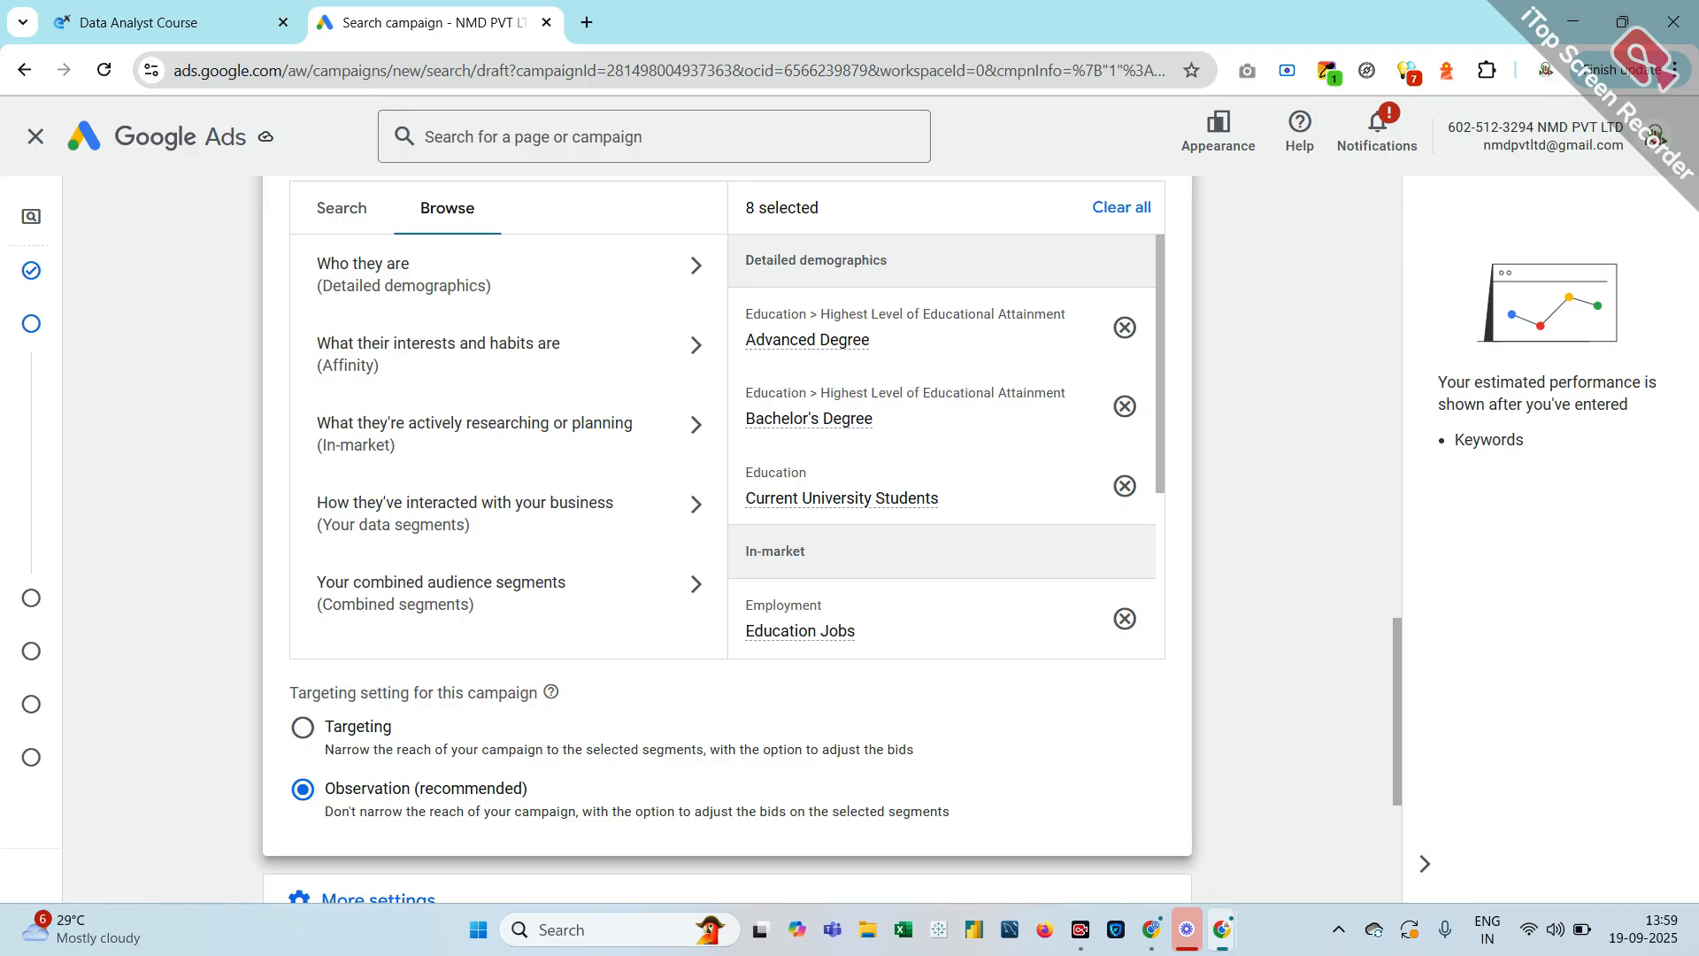
scroll(726, 531, up, 3)
scroll(725, 531, down, 4)
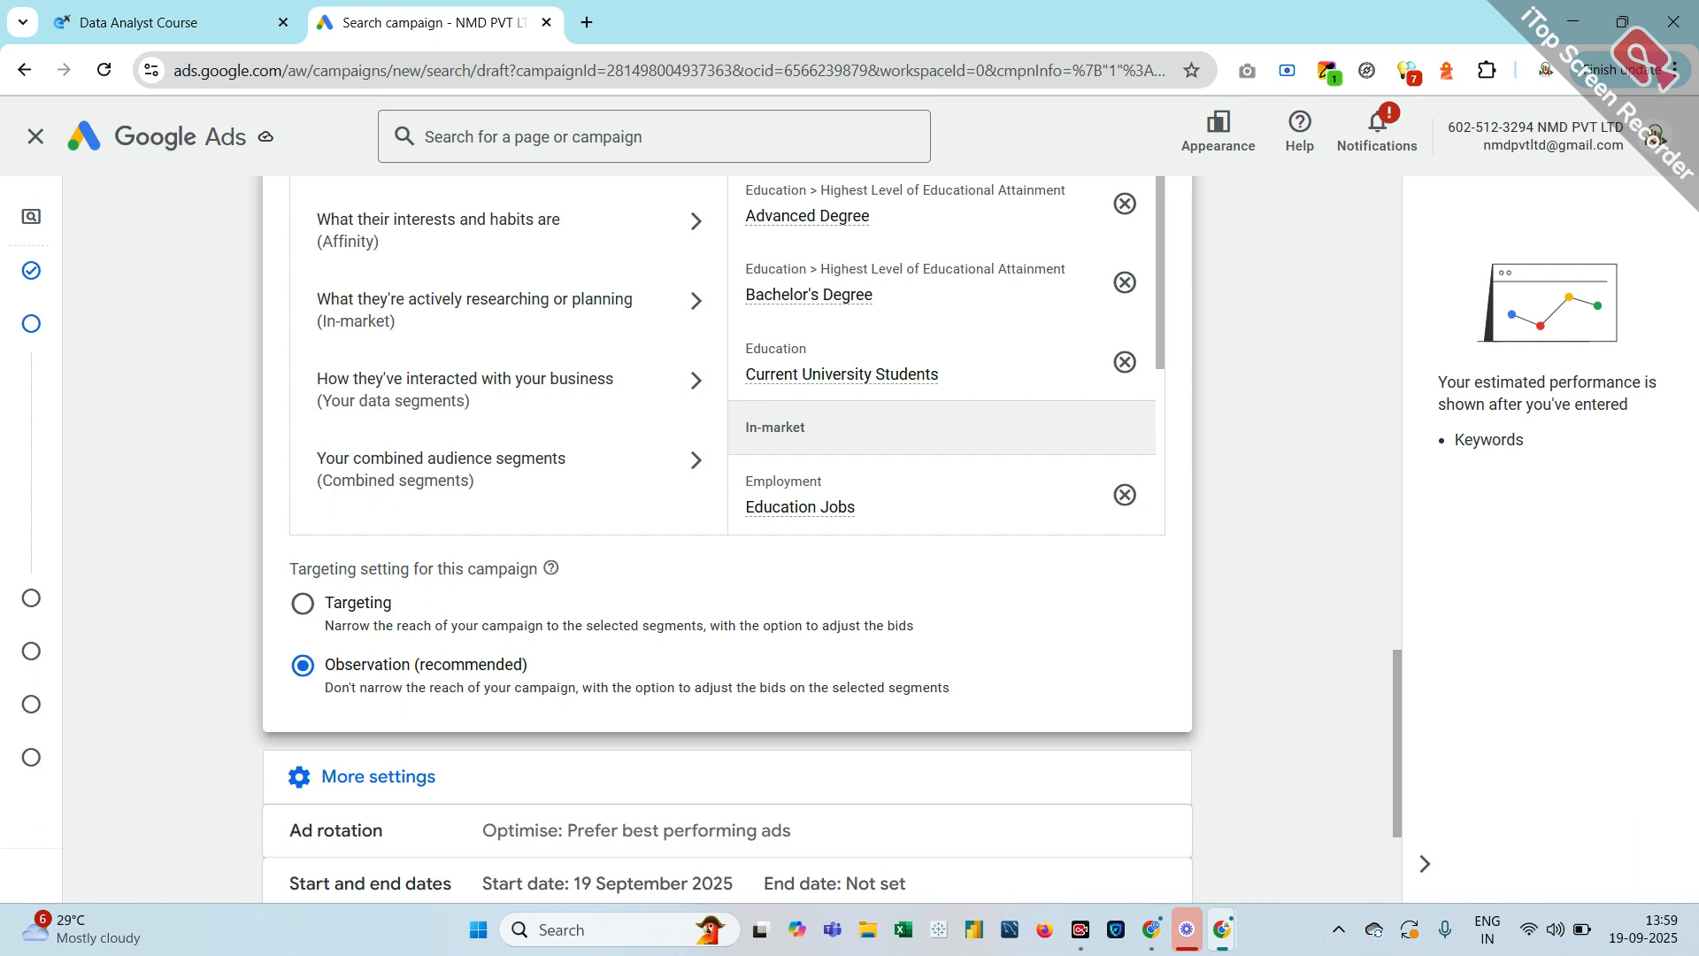
click(299, 615)
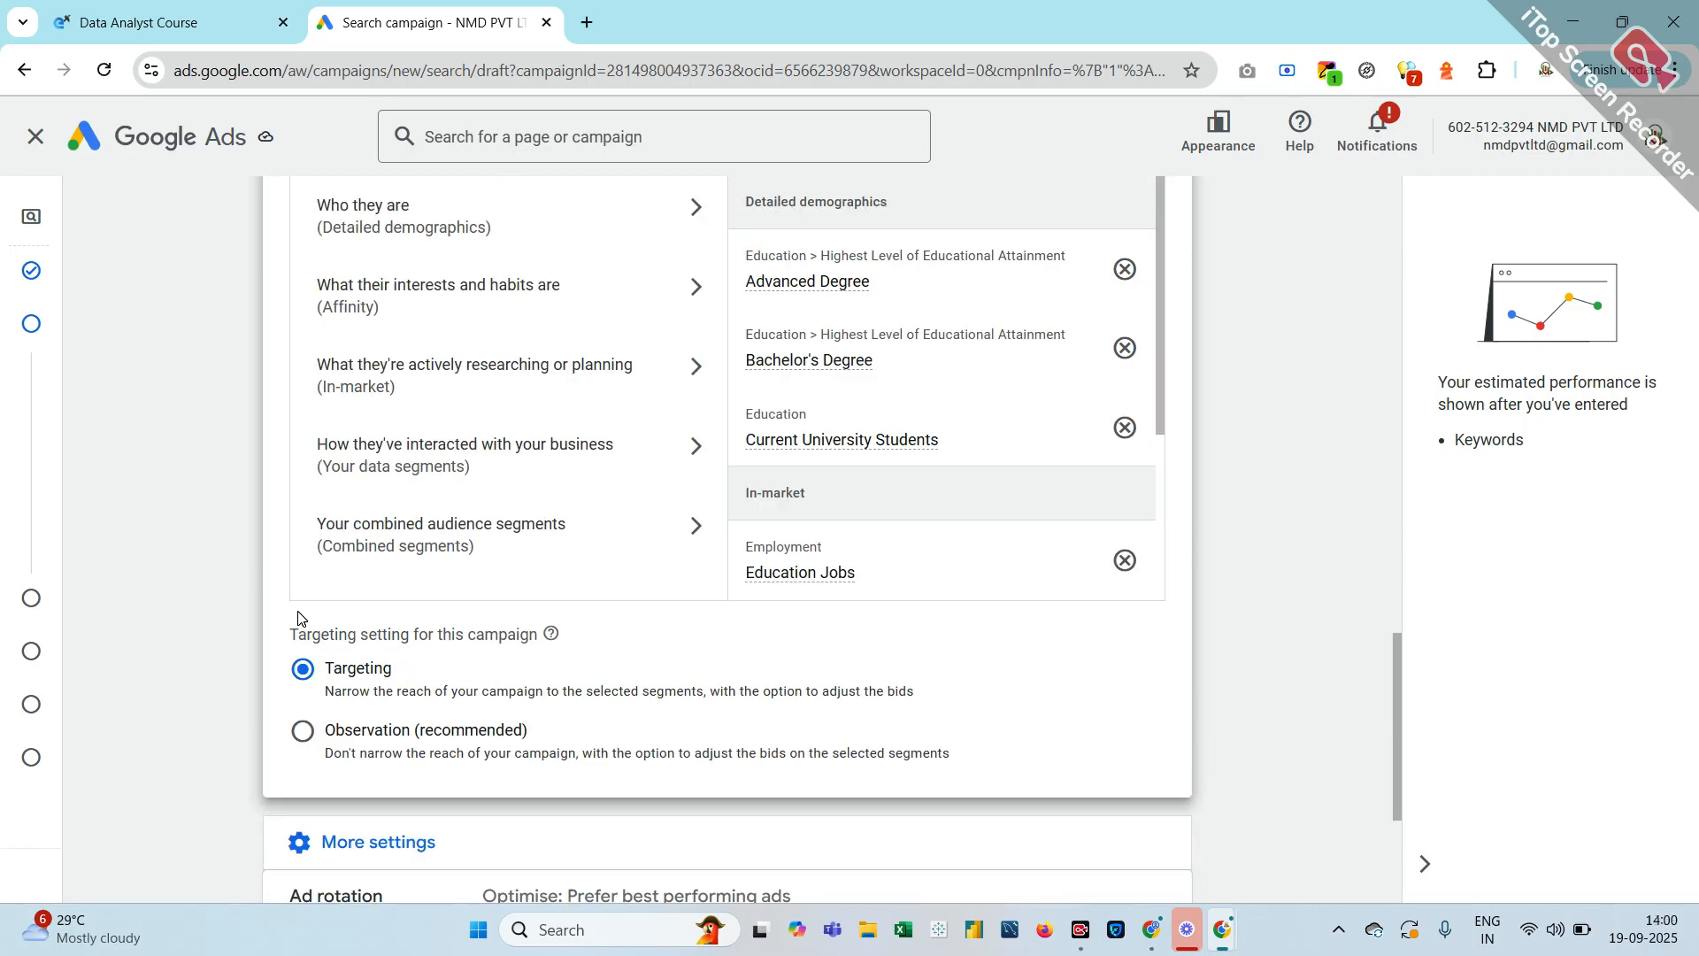
click(303, 730)
Scroll through More settings: optimised ad rotation, 19 September 2025 start, all-day schedule, no URL options
scroll(290, 724, up, 1)
scroll(290, 724, down, 3)
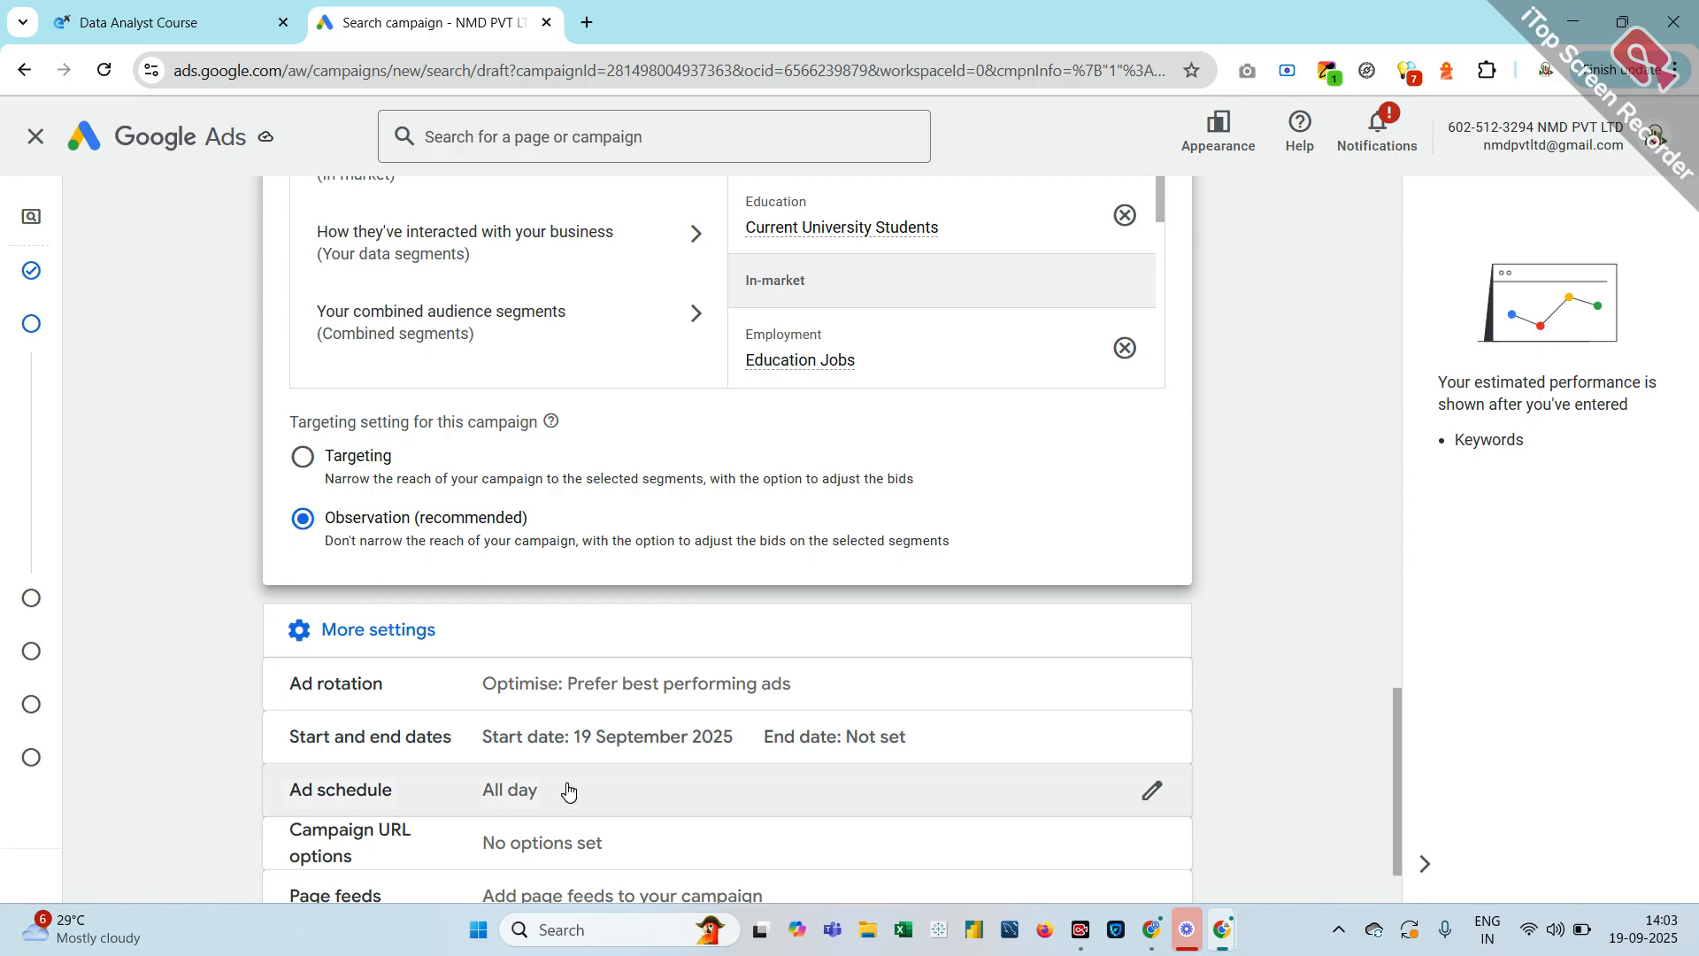
scroll(567, 787, down, 1)
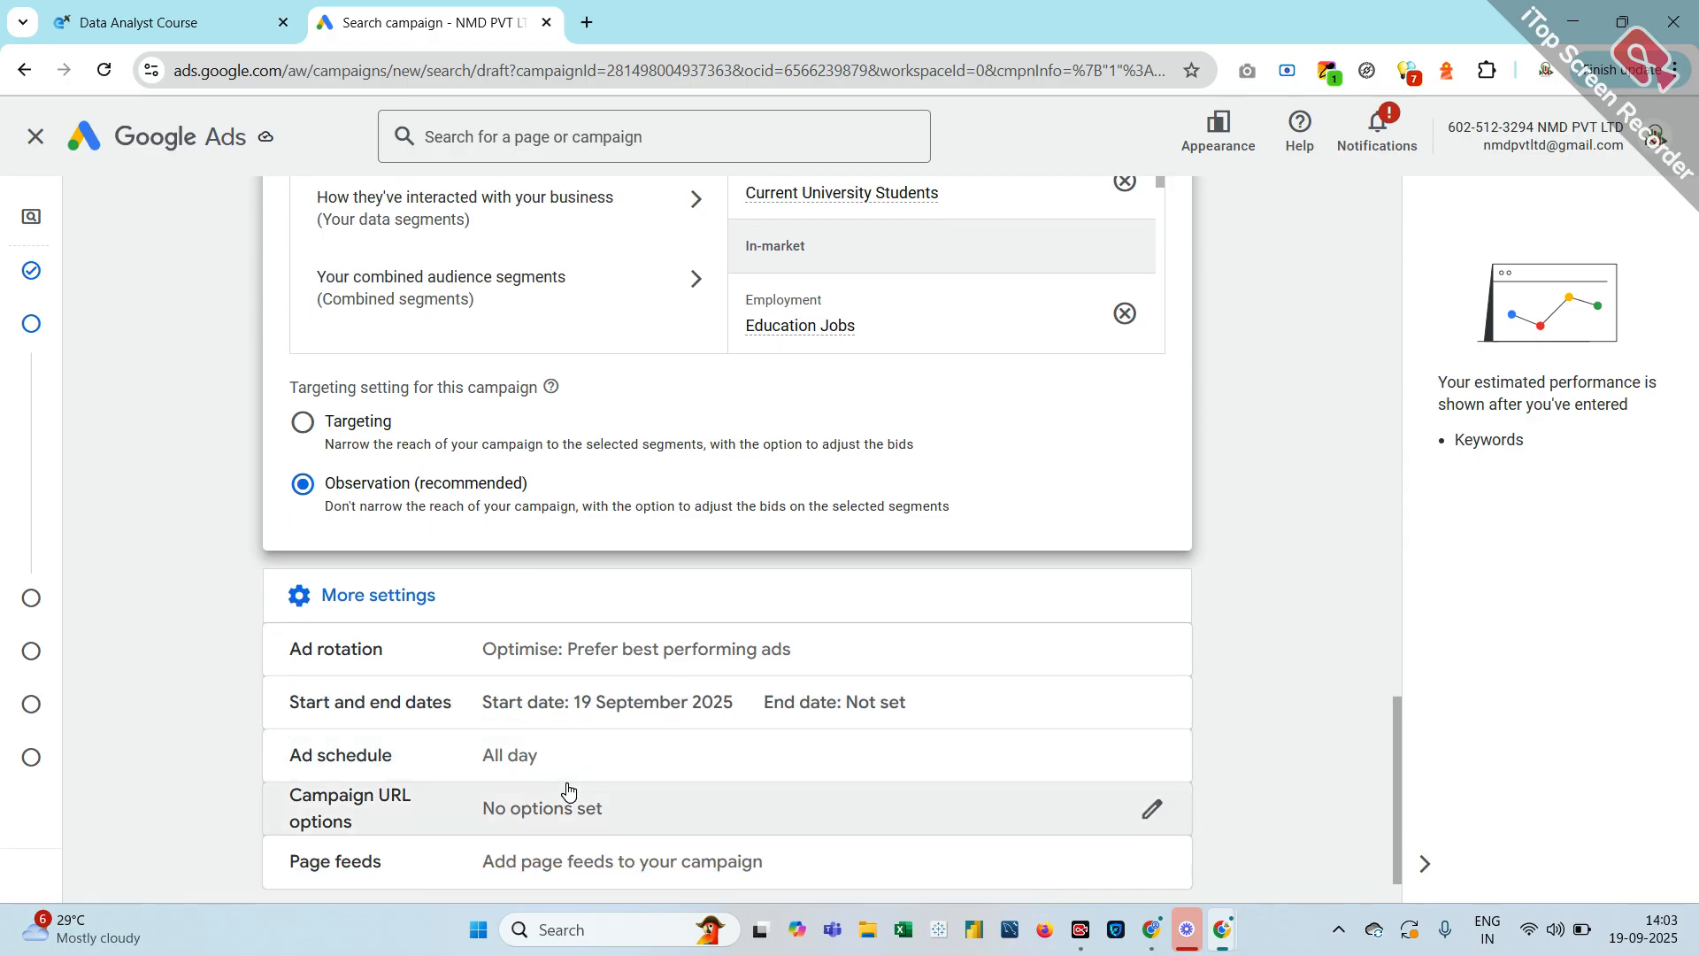
scroll(568, 788, down, 1)
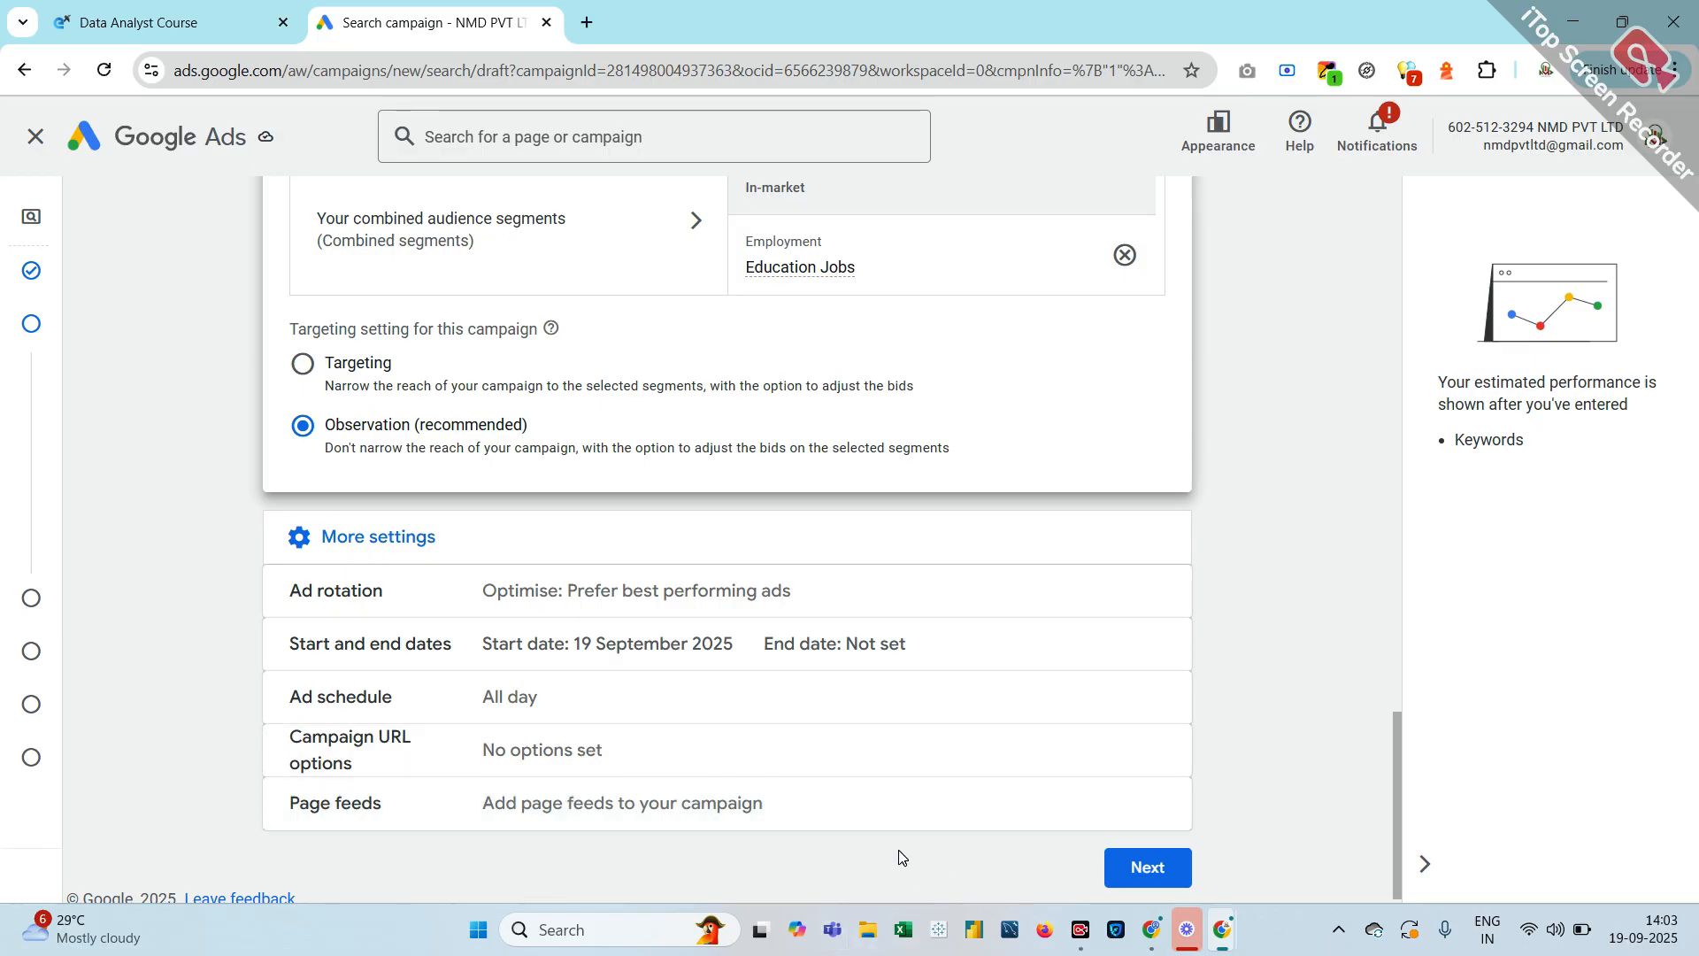
Advance past the AI Max step to Keywords and ads, scroll to Ads, and open a new tab
click(1151, 864)
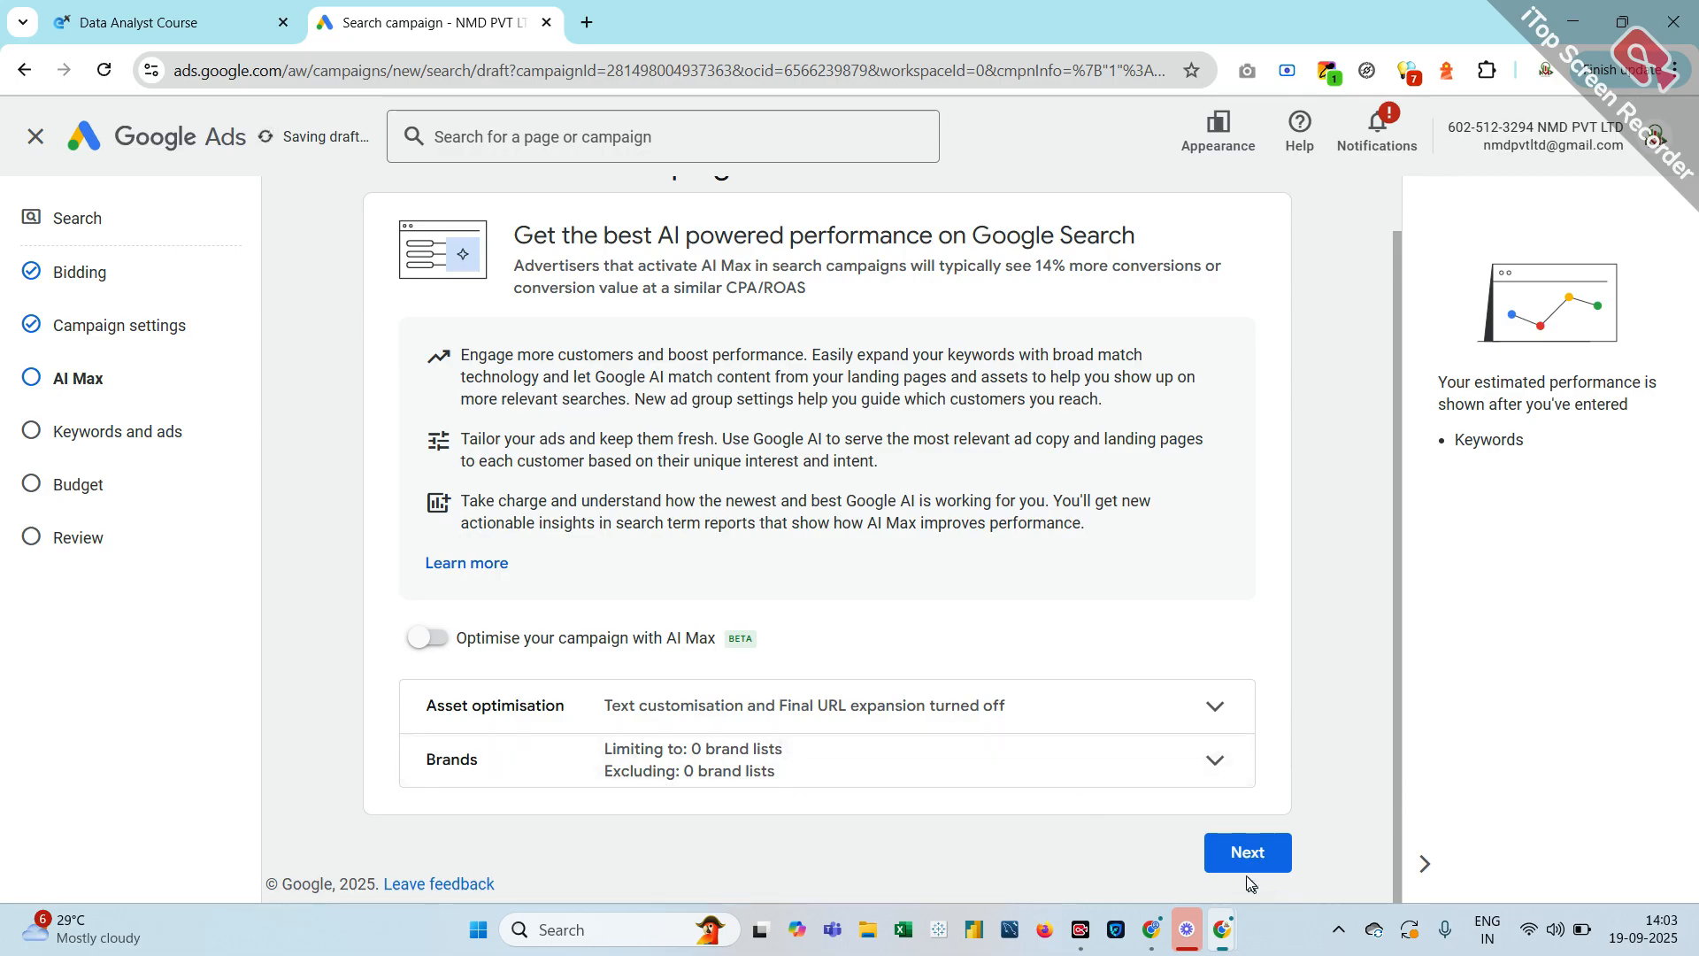
click(1226, 853)
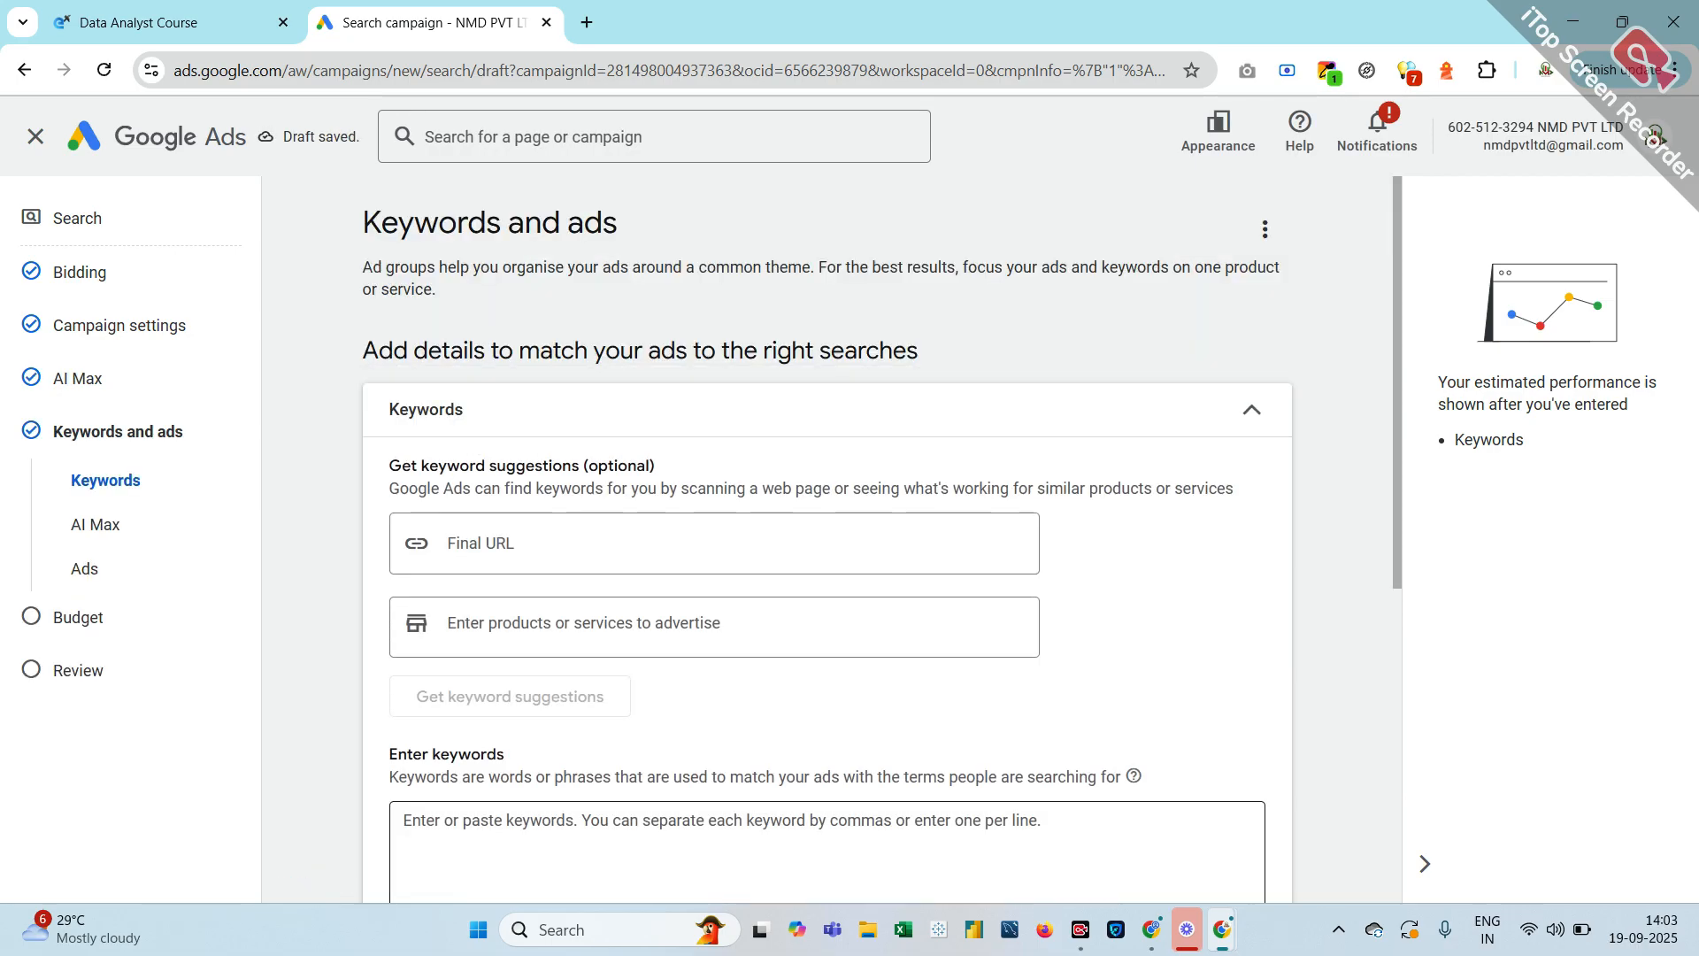
scroll(1226, 855, down, 5)
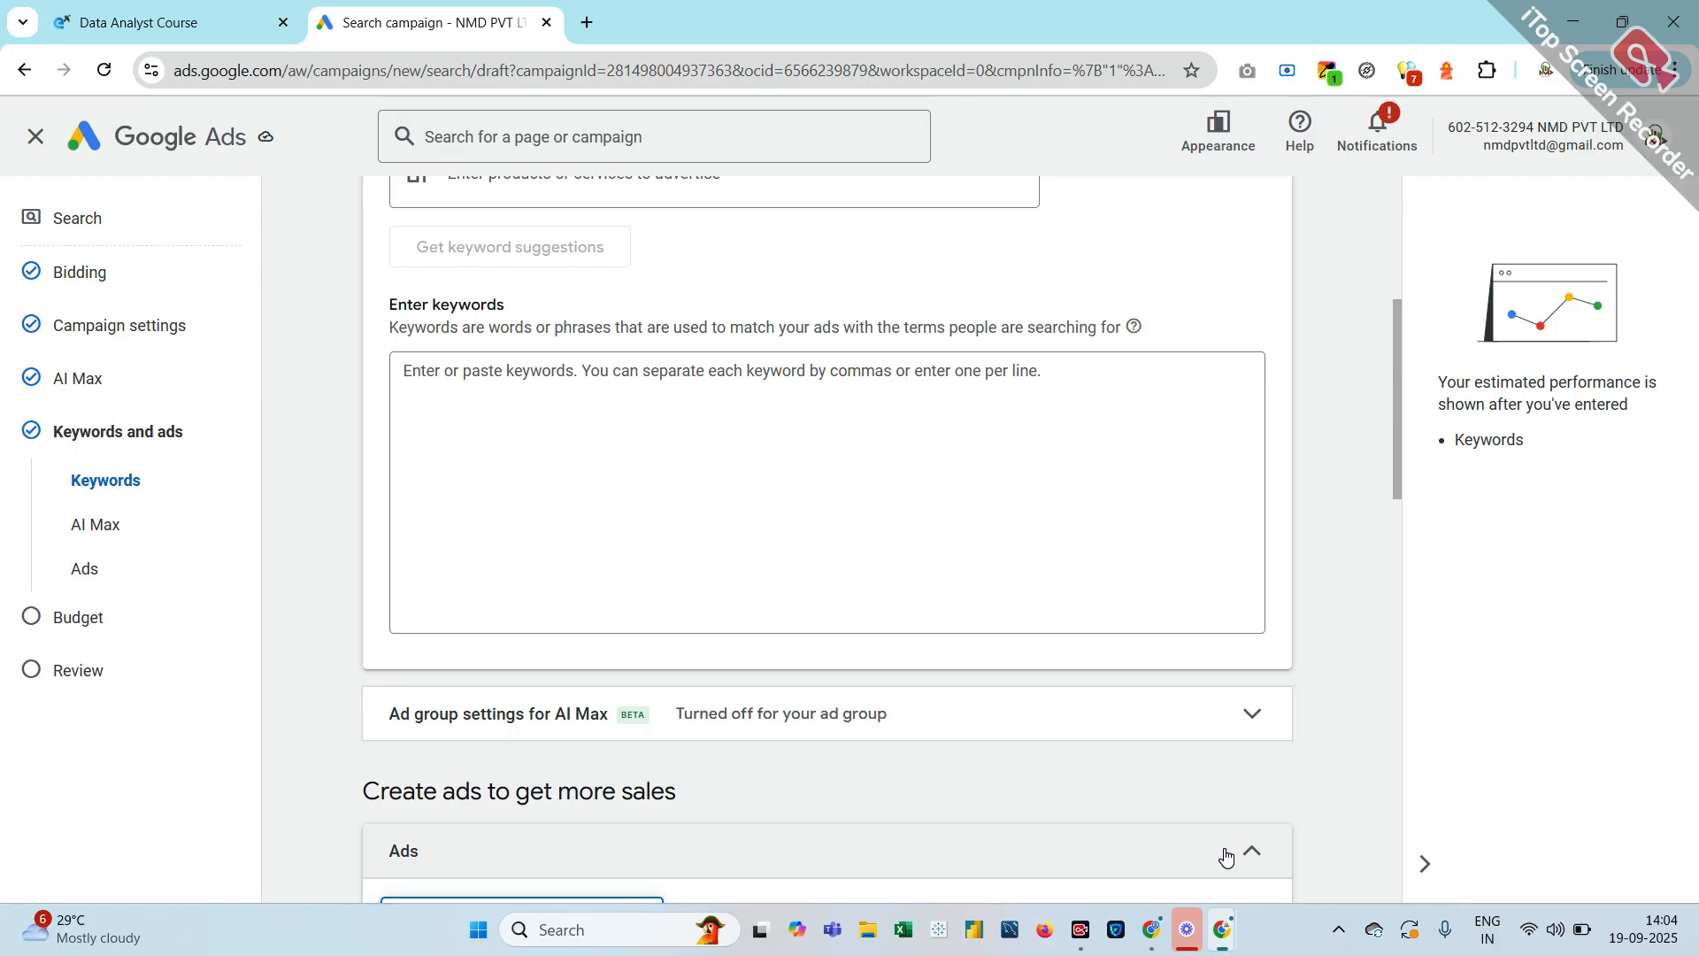
scroll(1225, 856, down, 4)
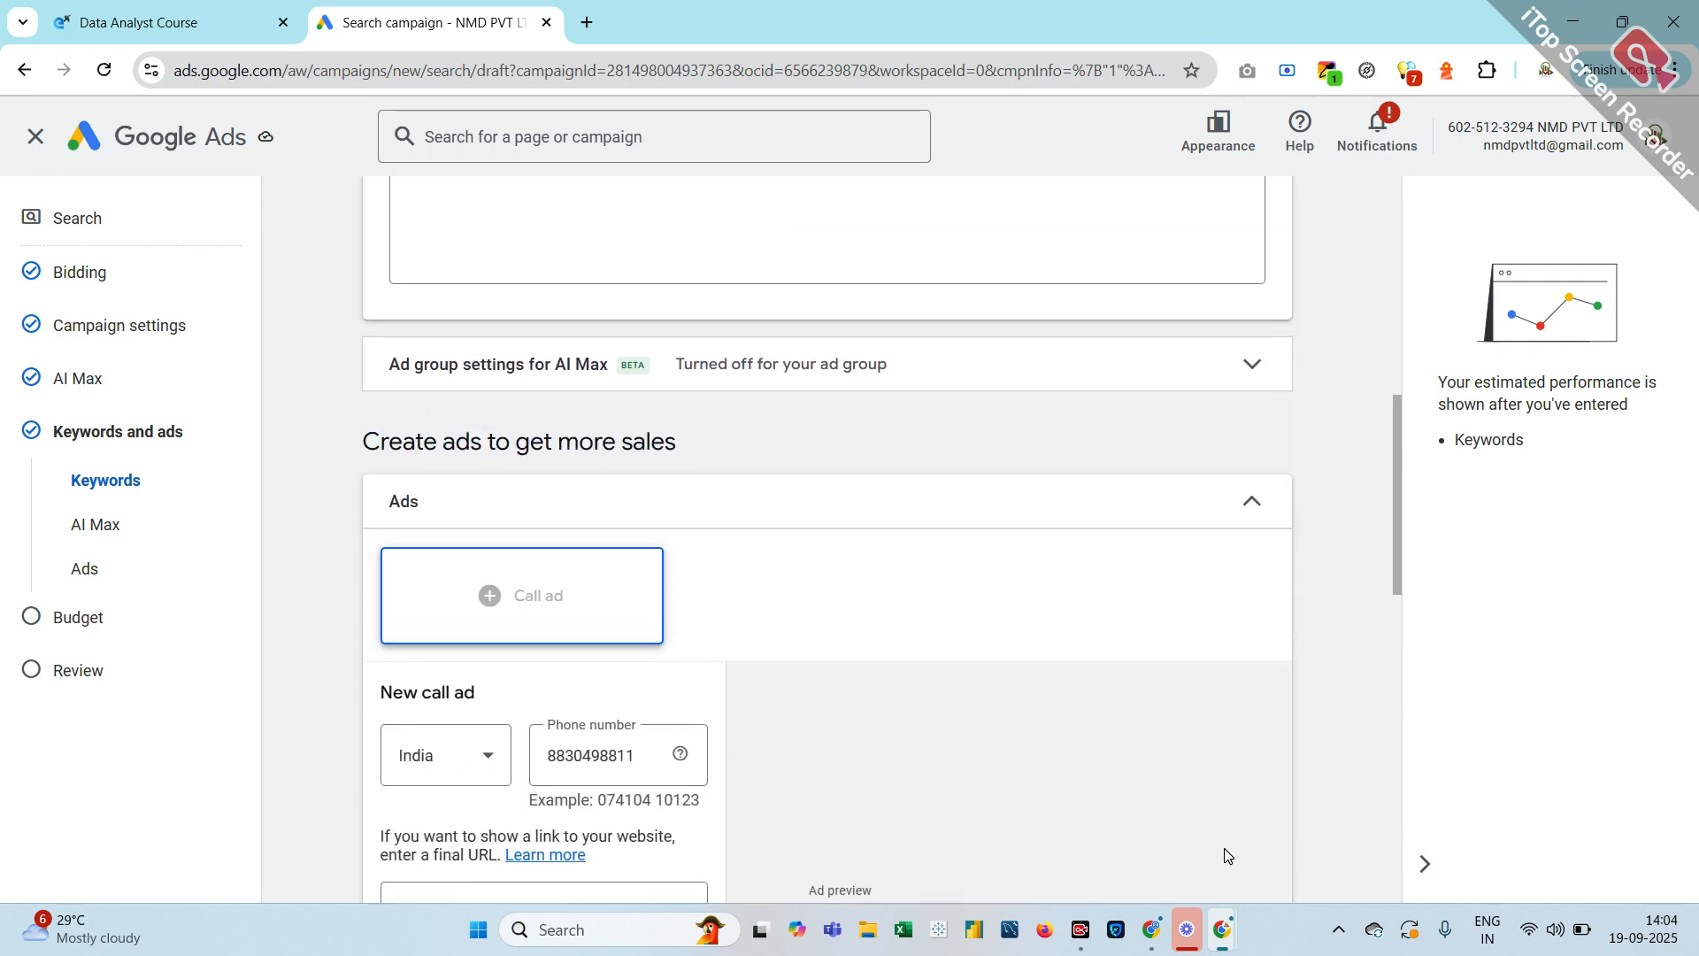
click(585, 22)
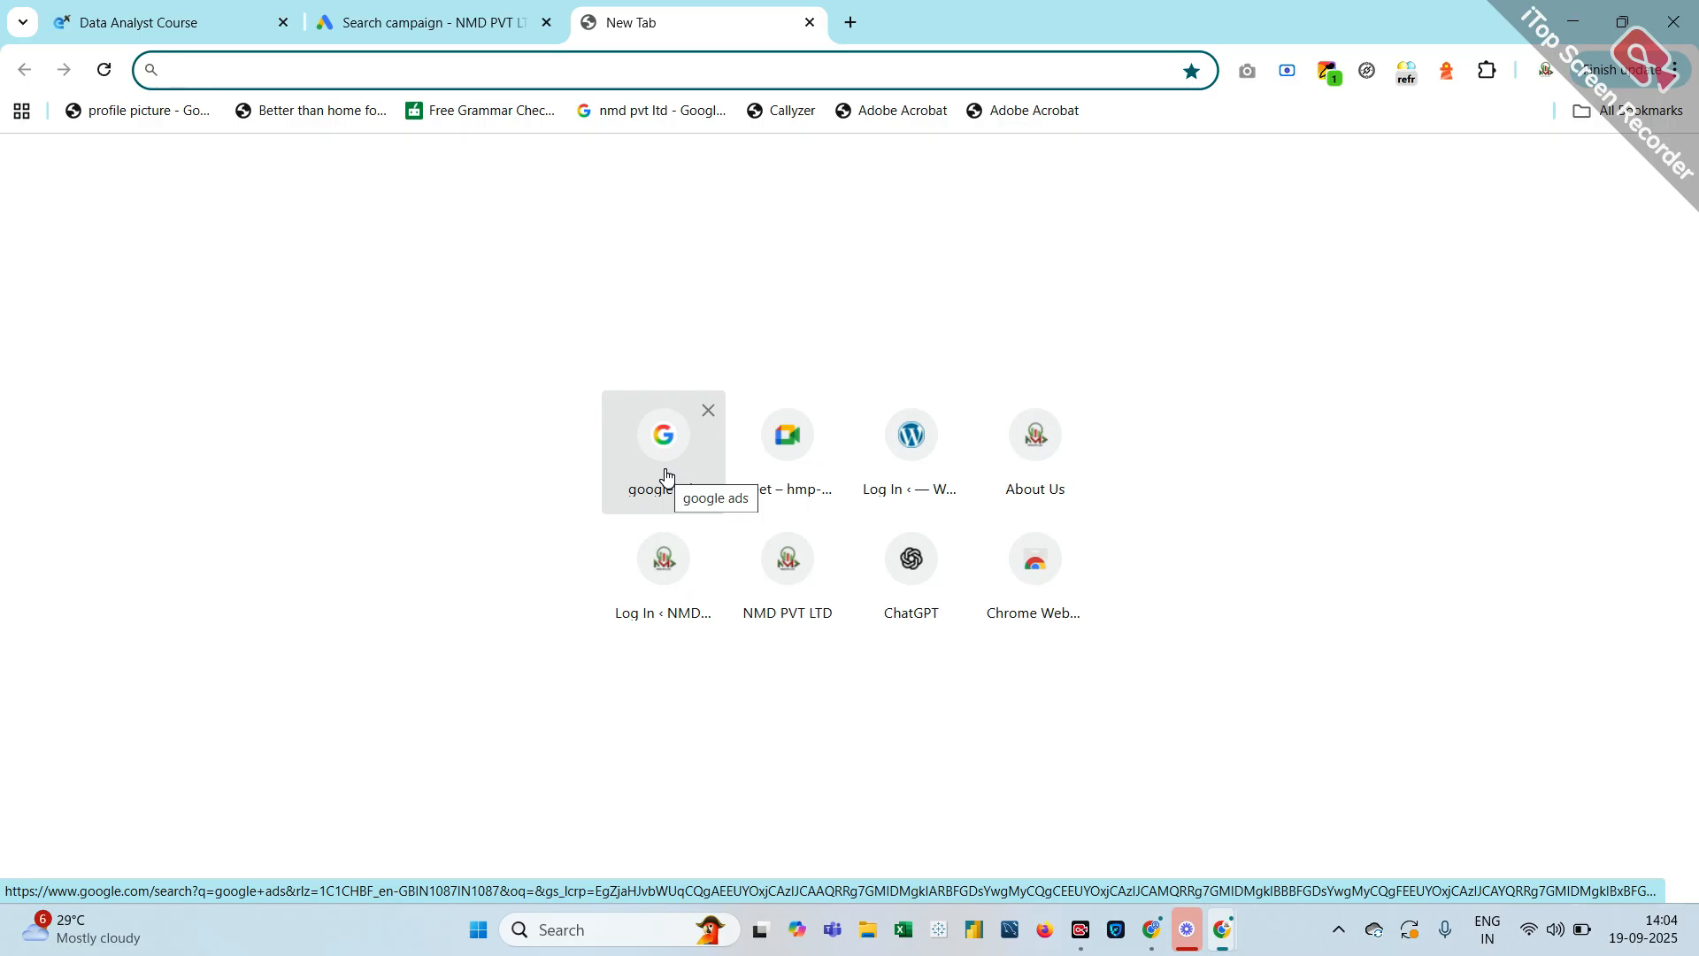
click(423, 22)
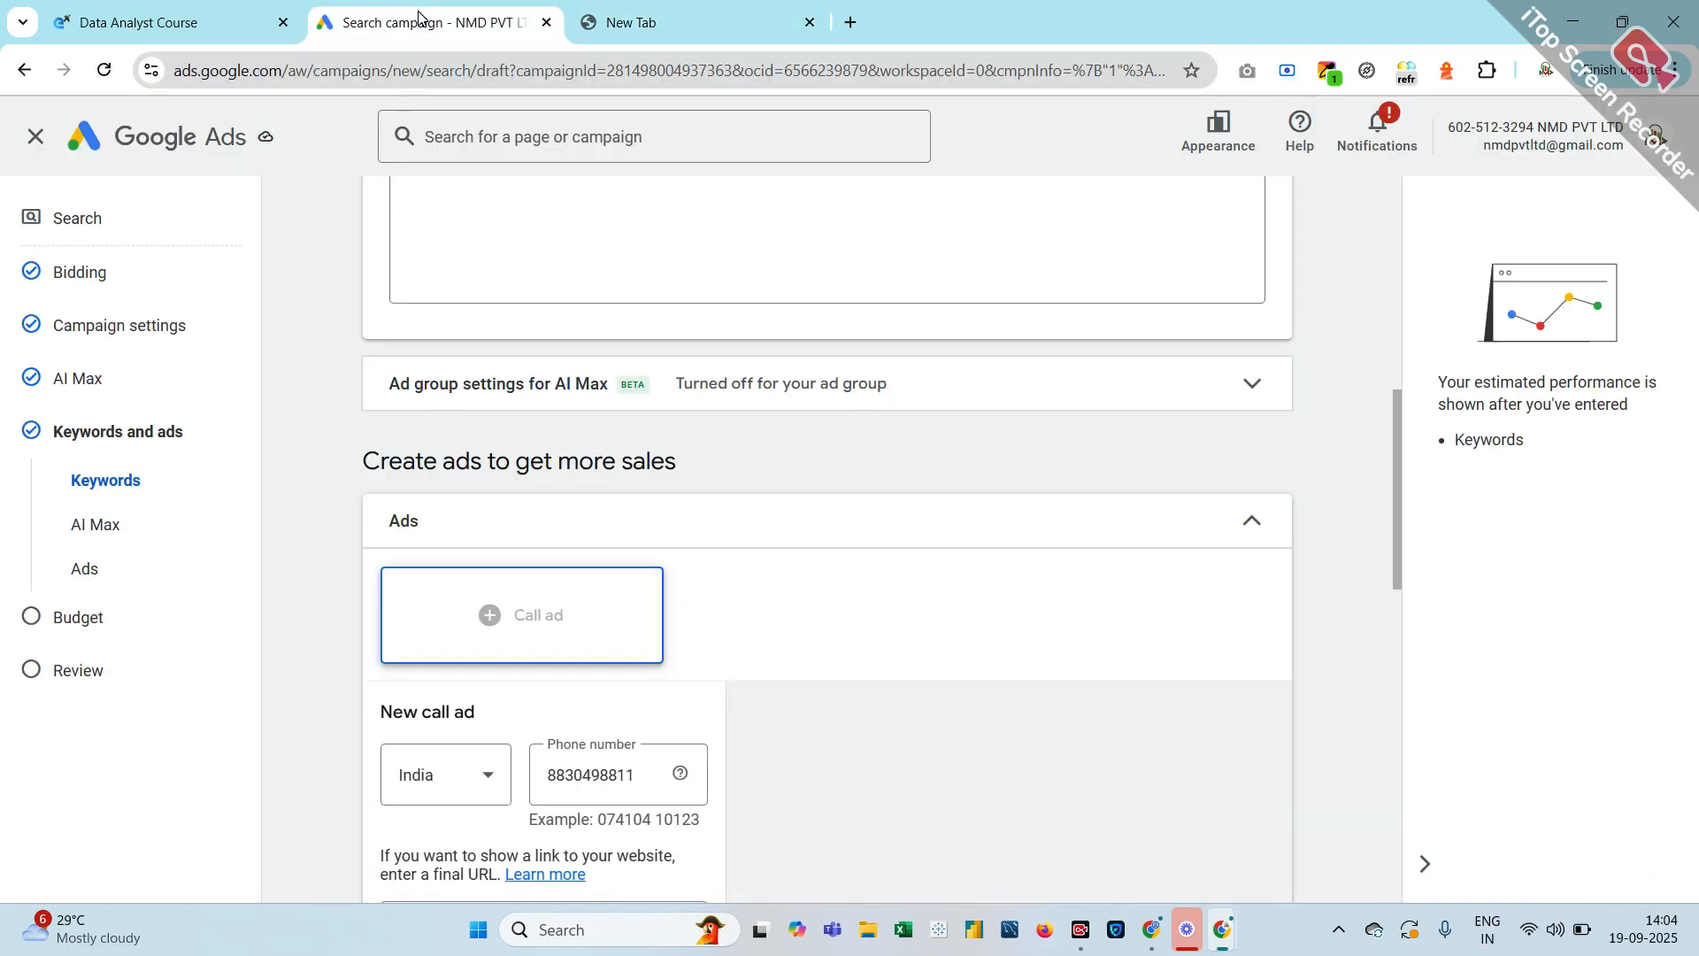
scroll(458, 505, up, 10)
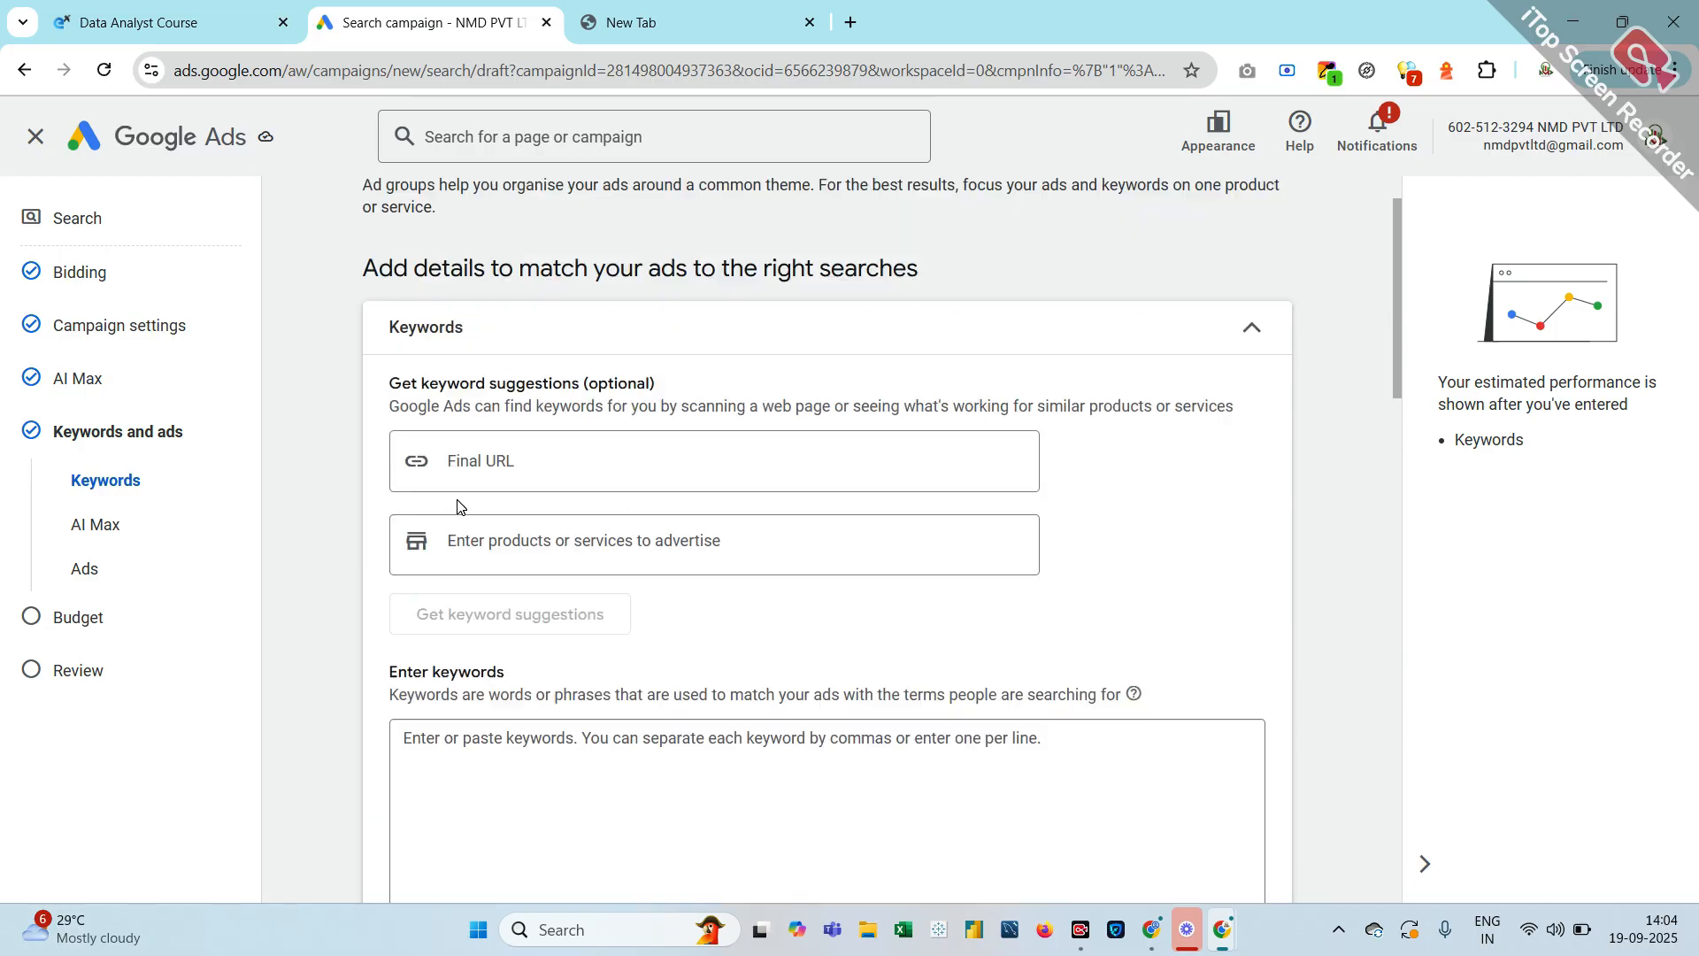
scroll(516, 670, down, 2)
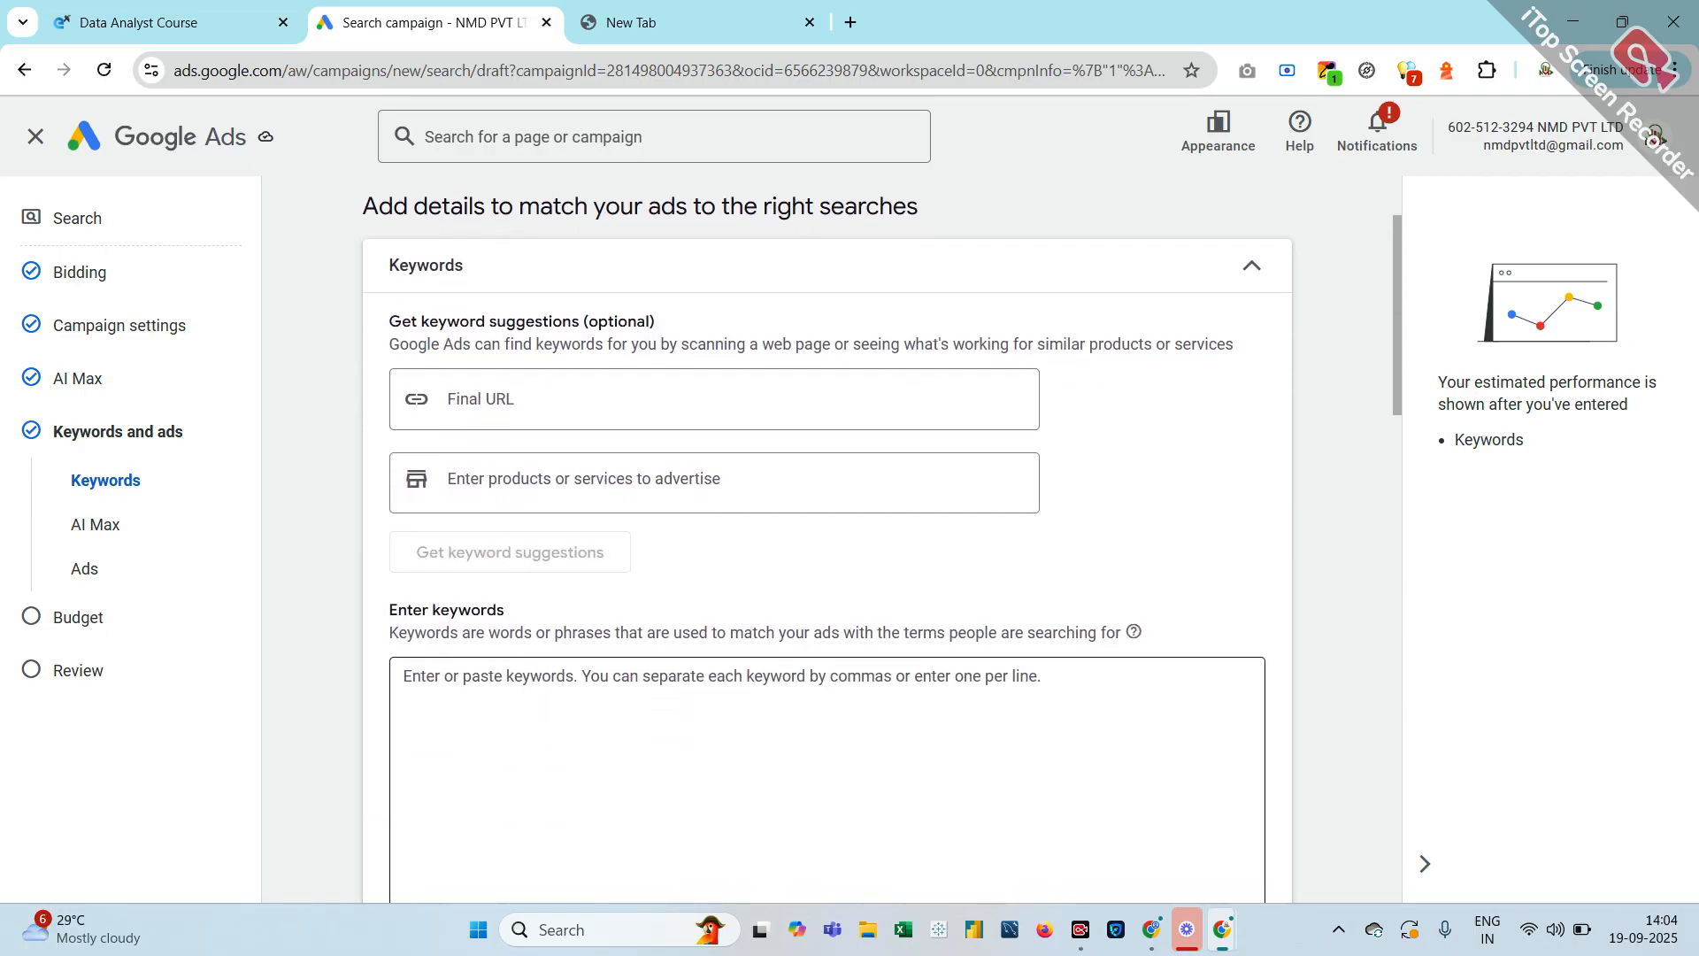
click(448, 732)
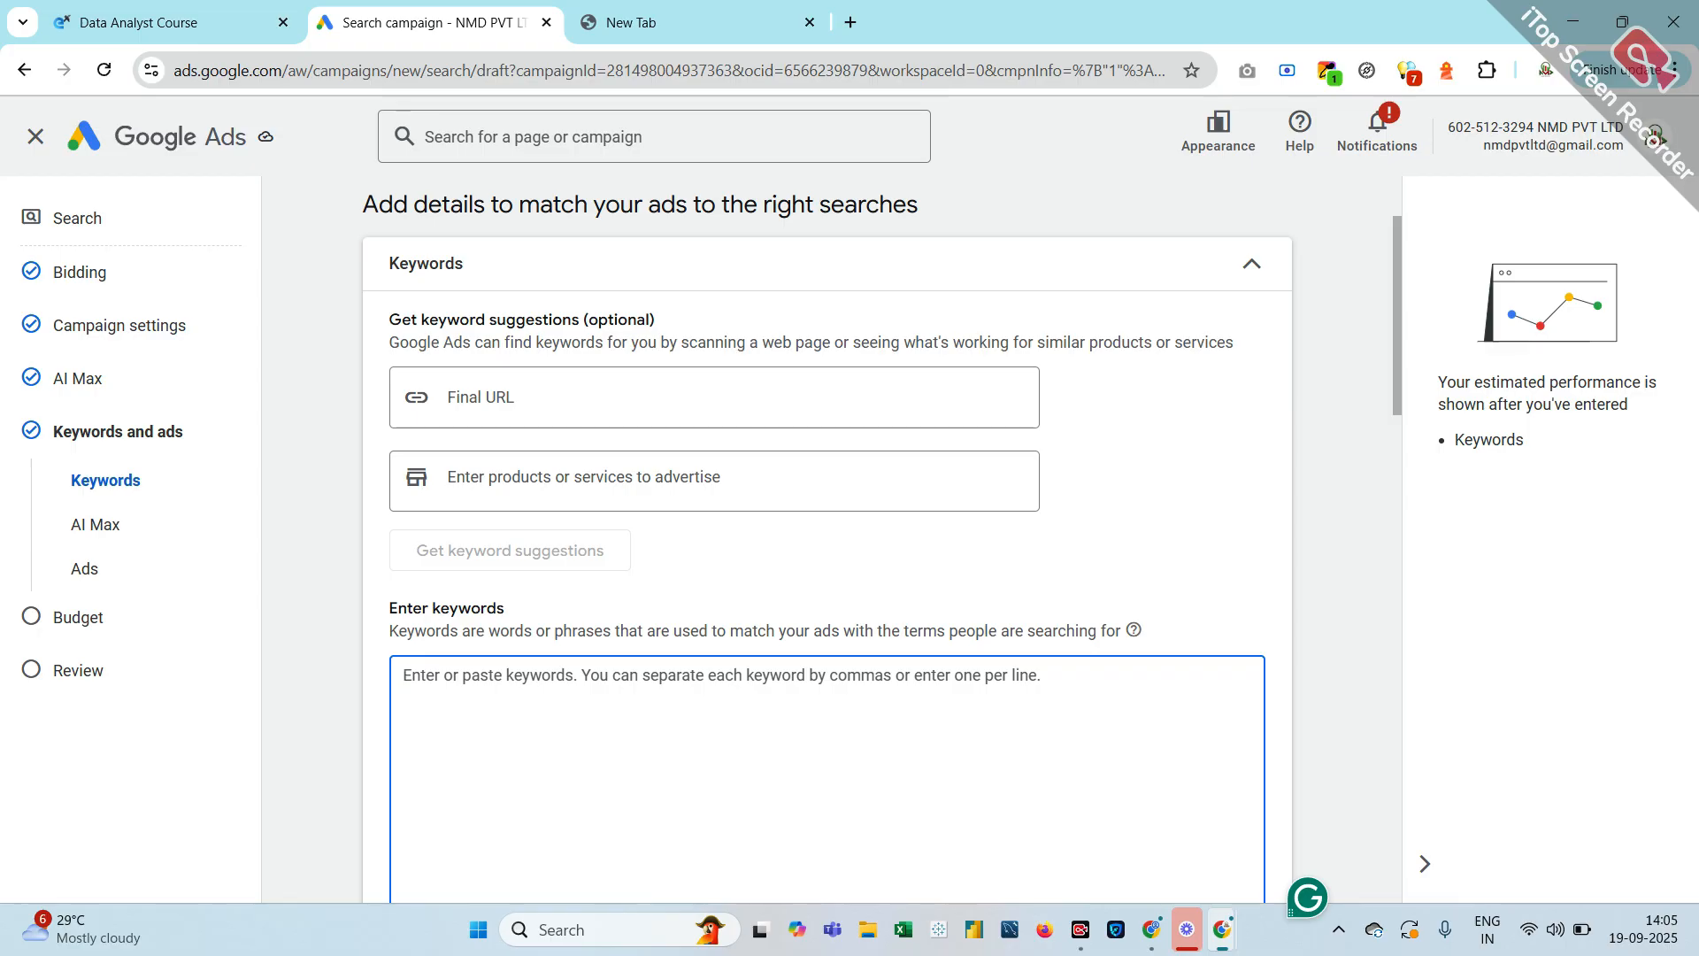
click(666, 20)
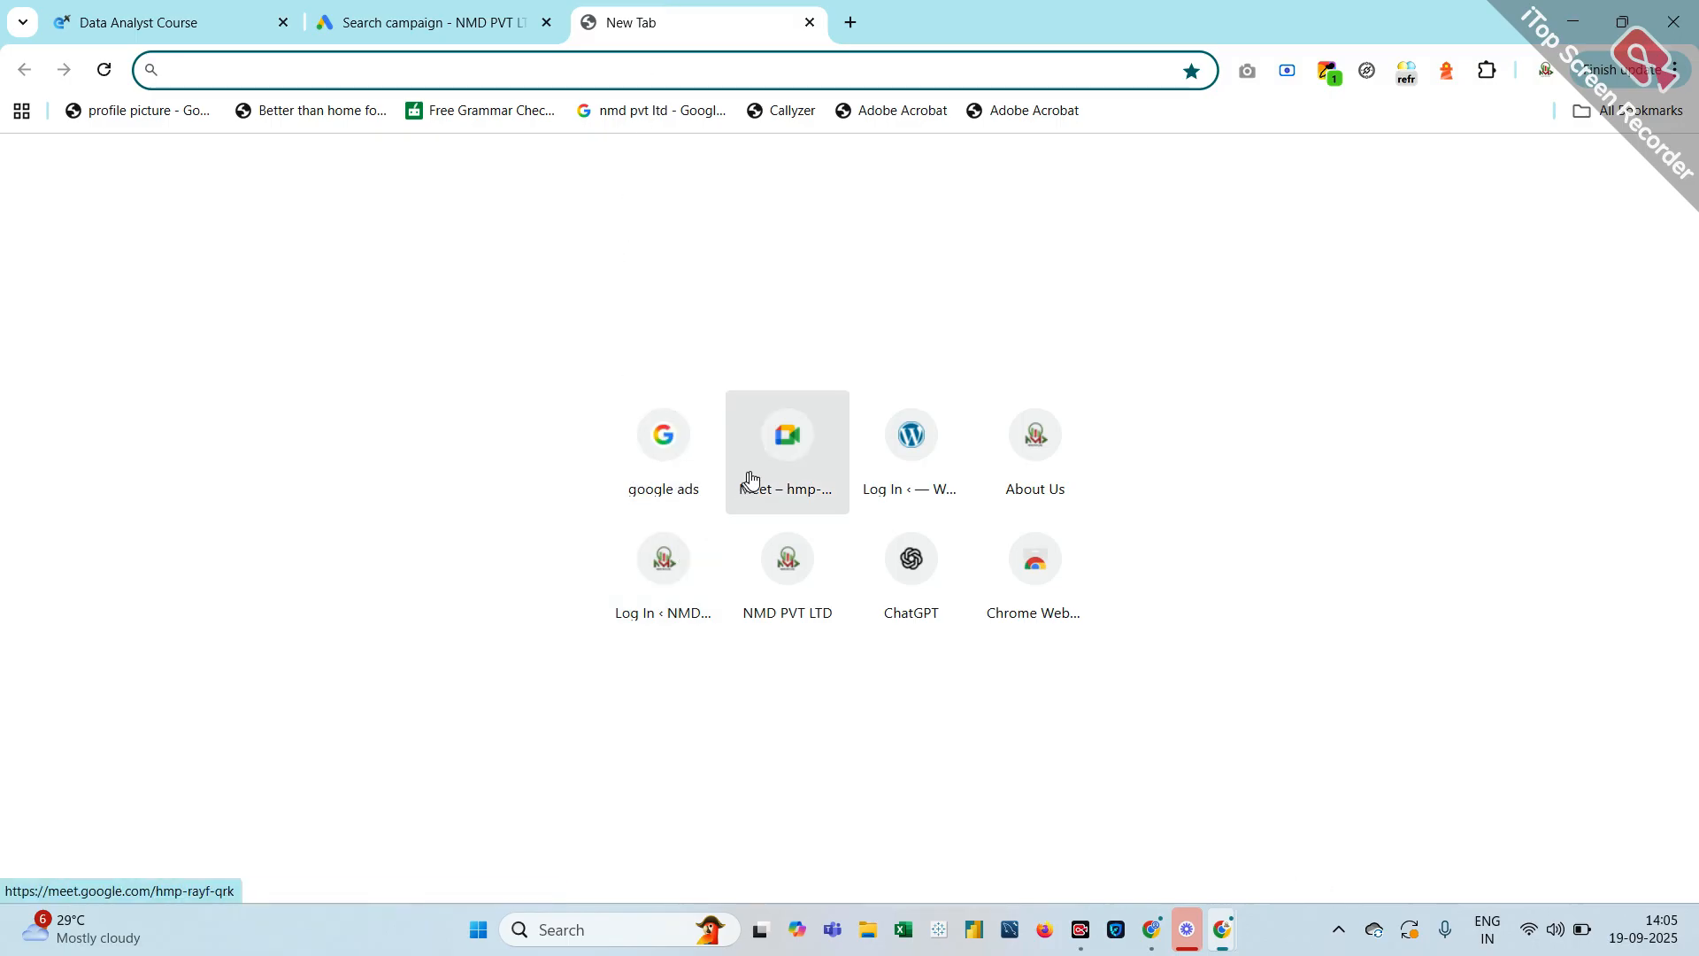
Open NMD Film Production's About Us page and scroll through its vision and mission text
click(1007, 455)
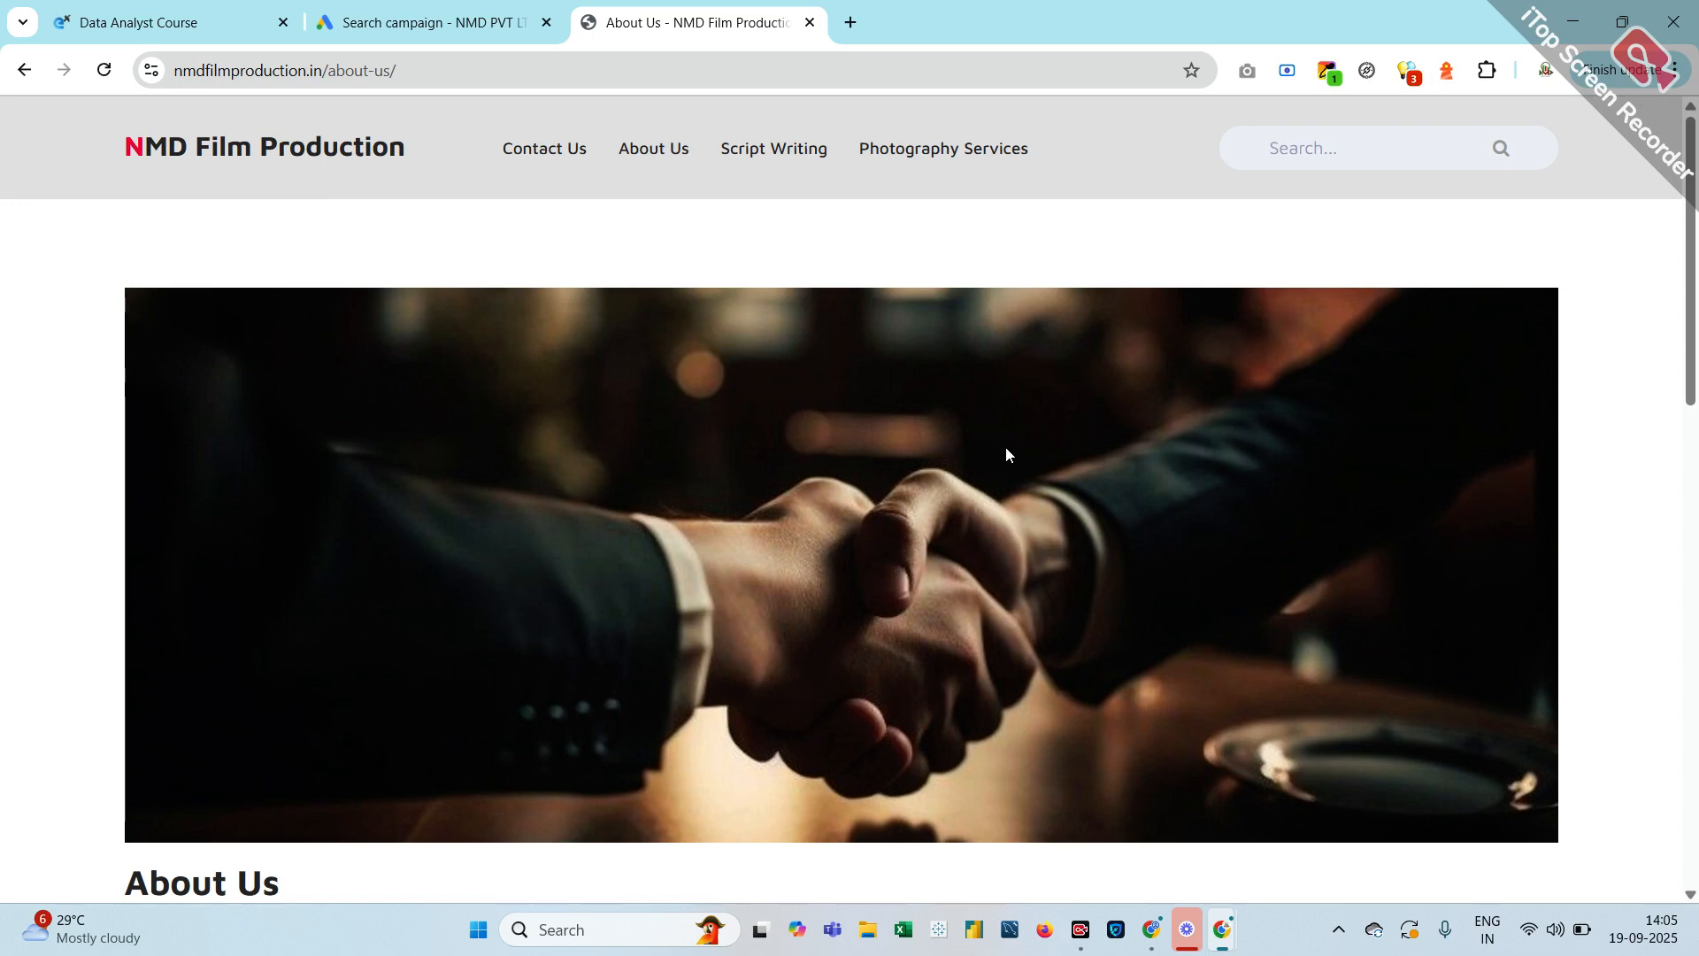
scroll(1005, 448, down, 5)
scroll(1006, 455, down, 10)
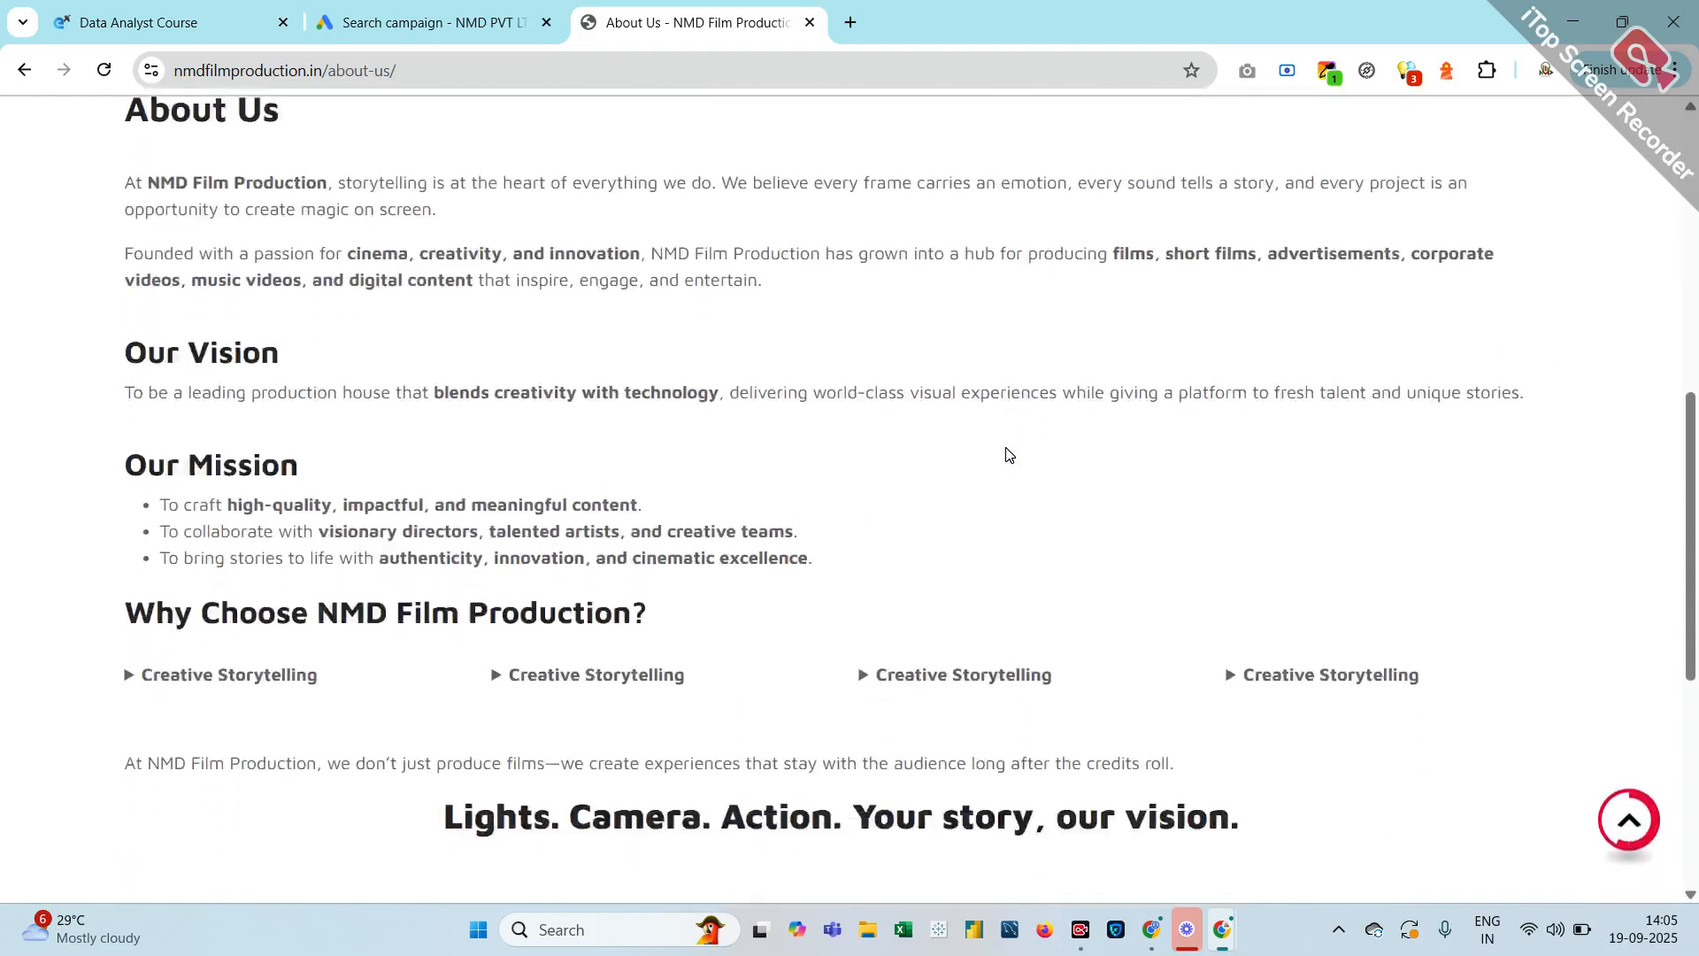
scroll(1007, 455, up, 10)
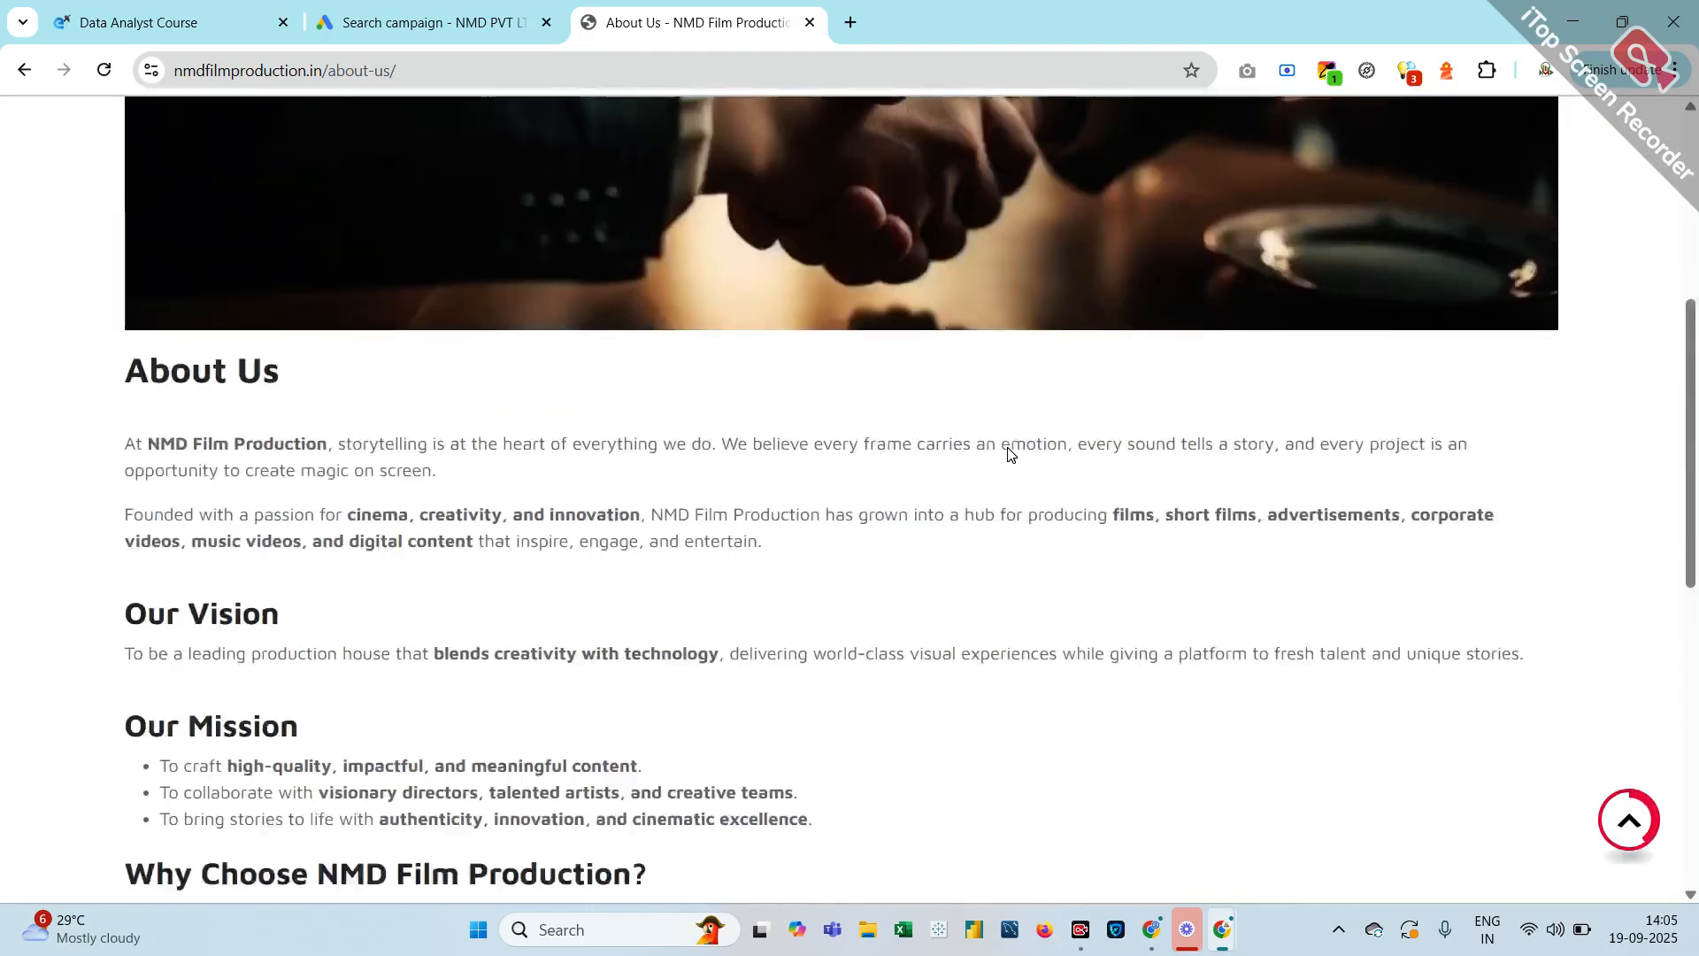
scroll(1008, 455, up, 5)
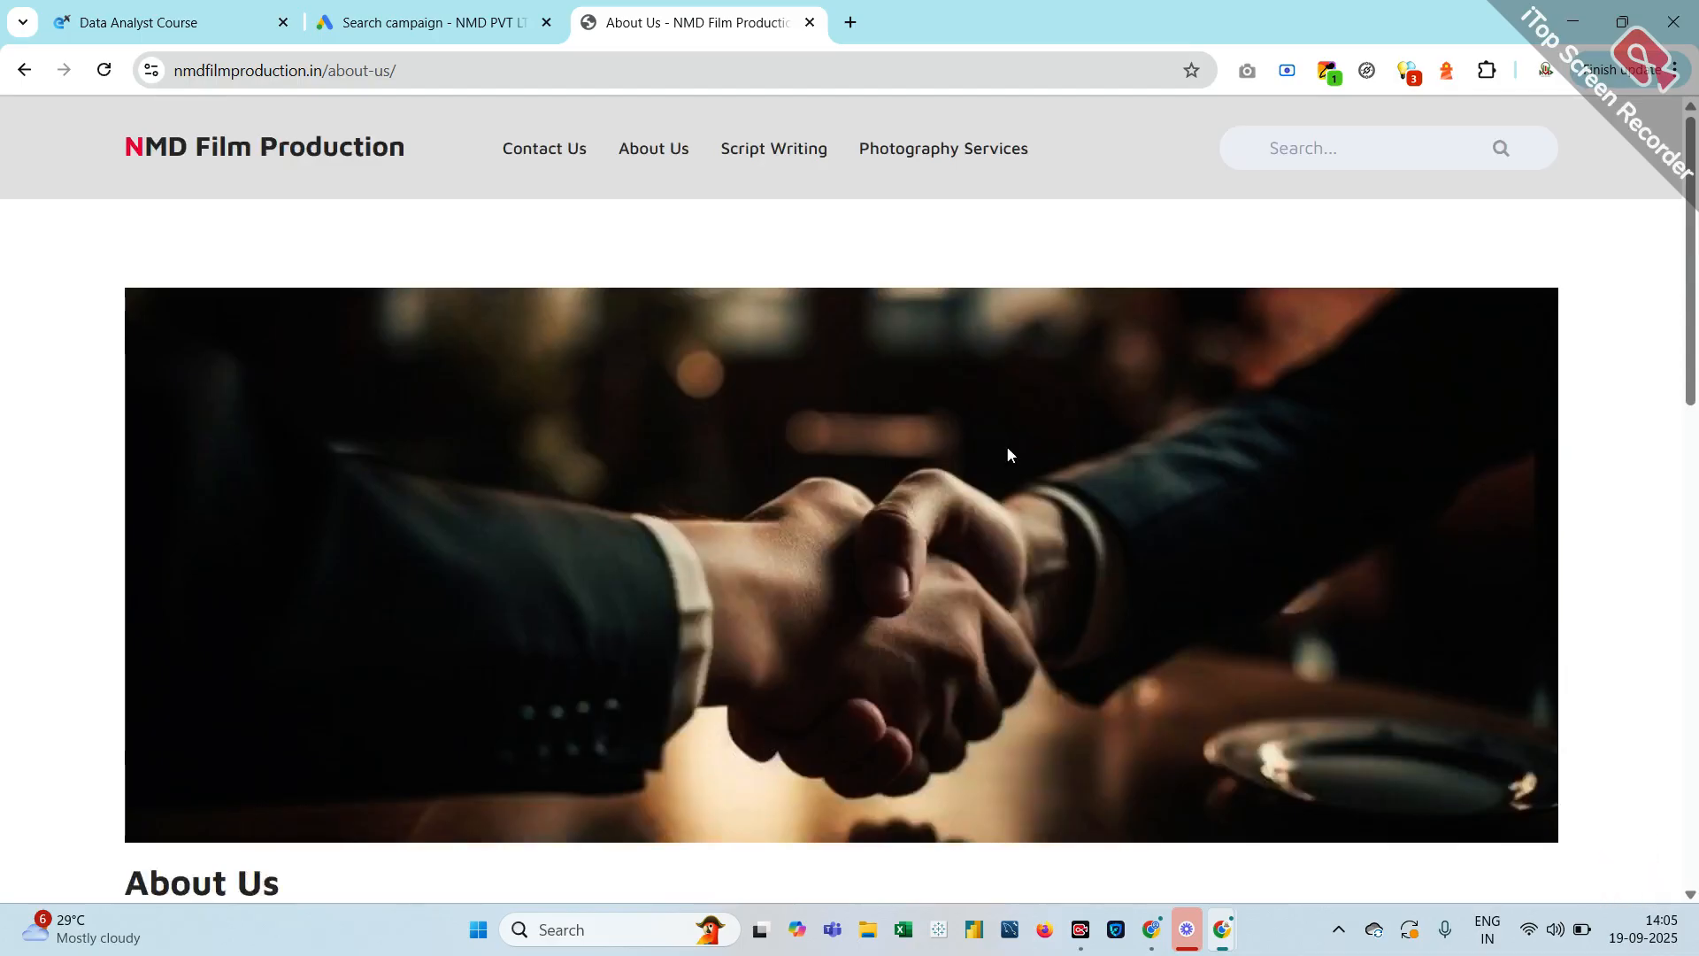
scroll(998, 411, down, 2)
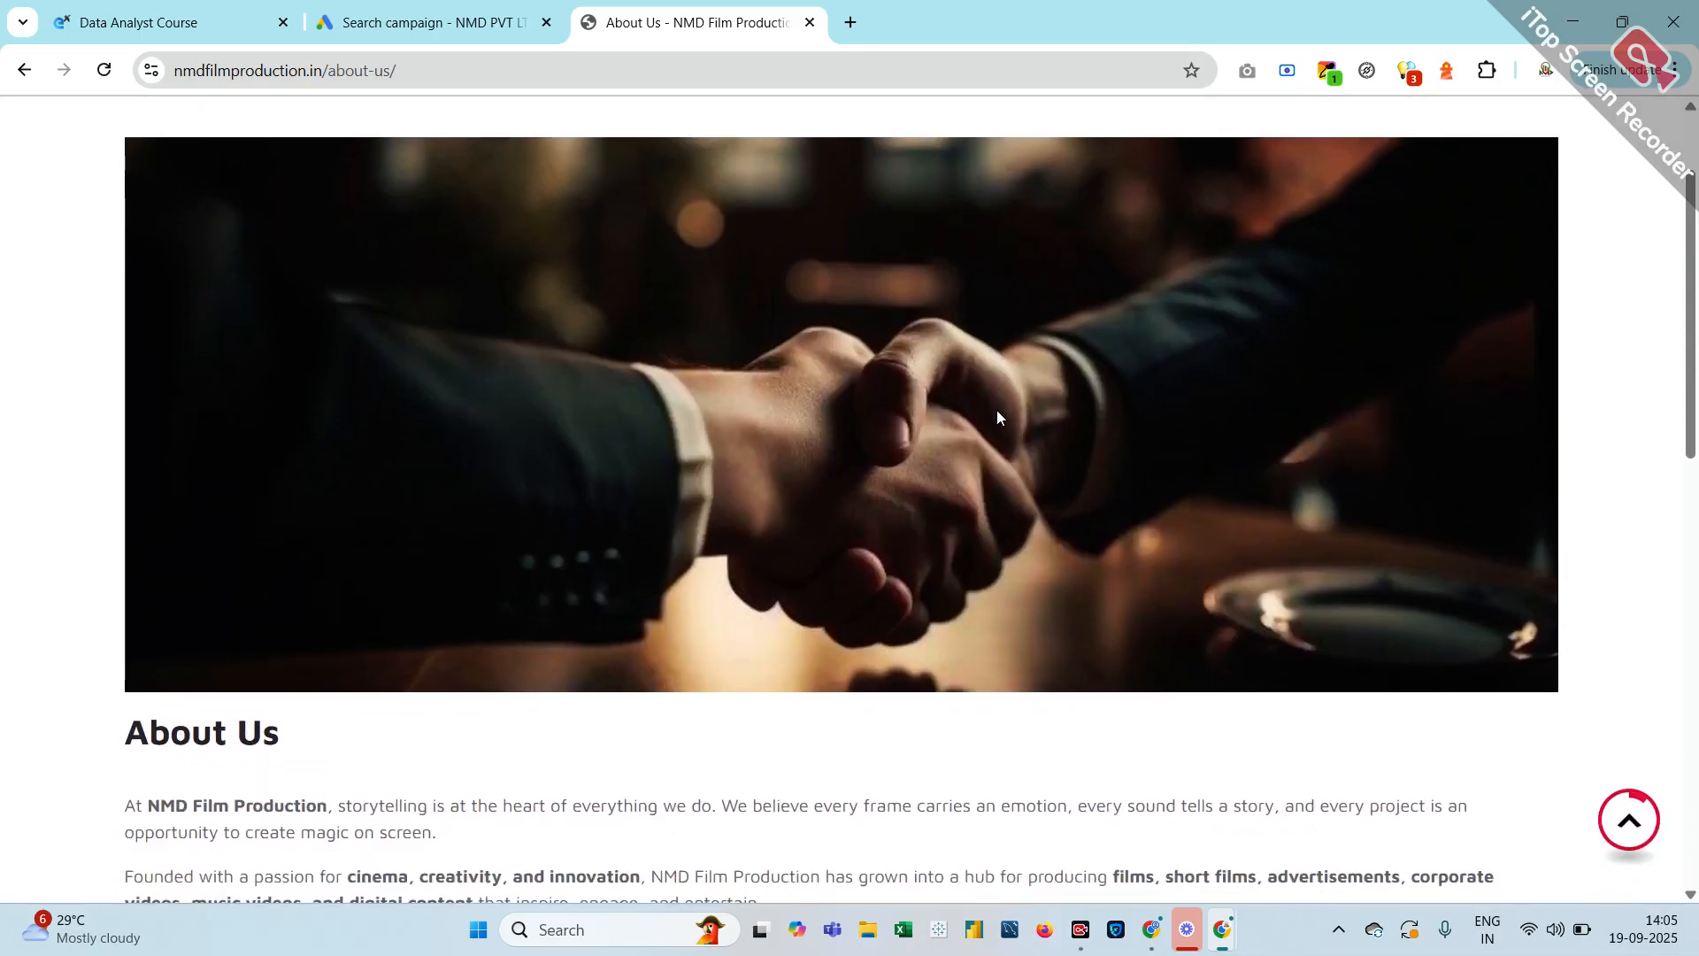
scroll(996, 410, up, 2)
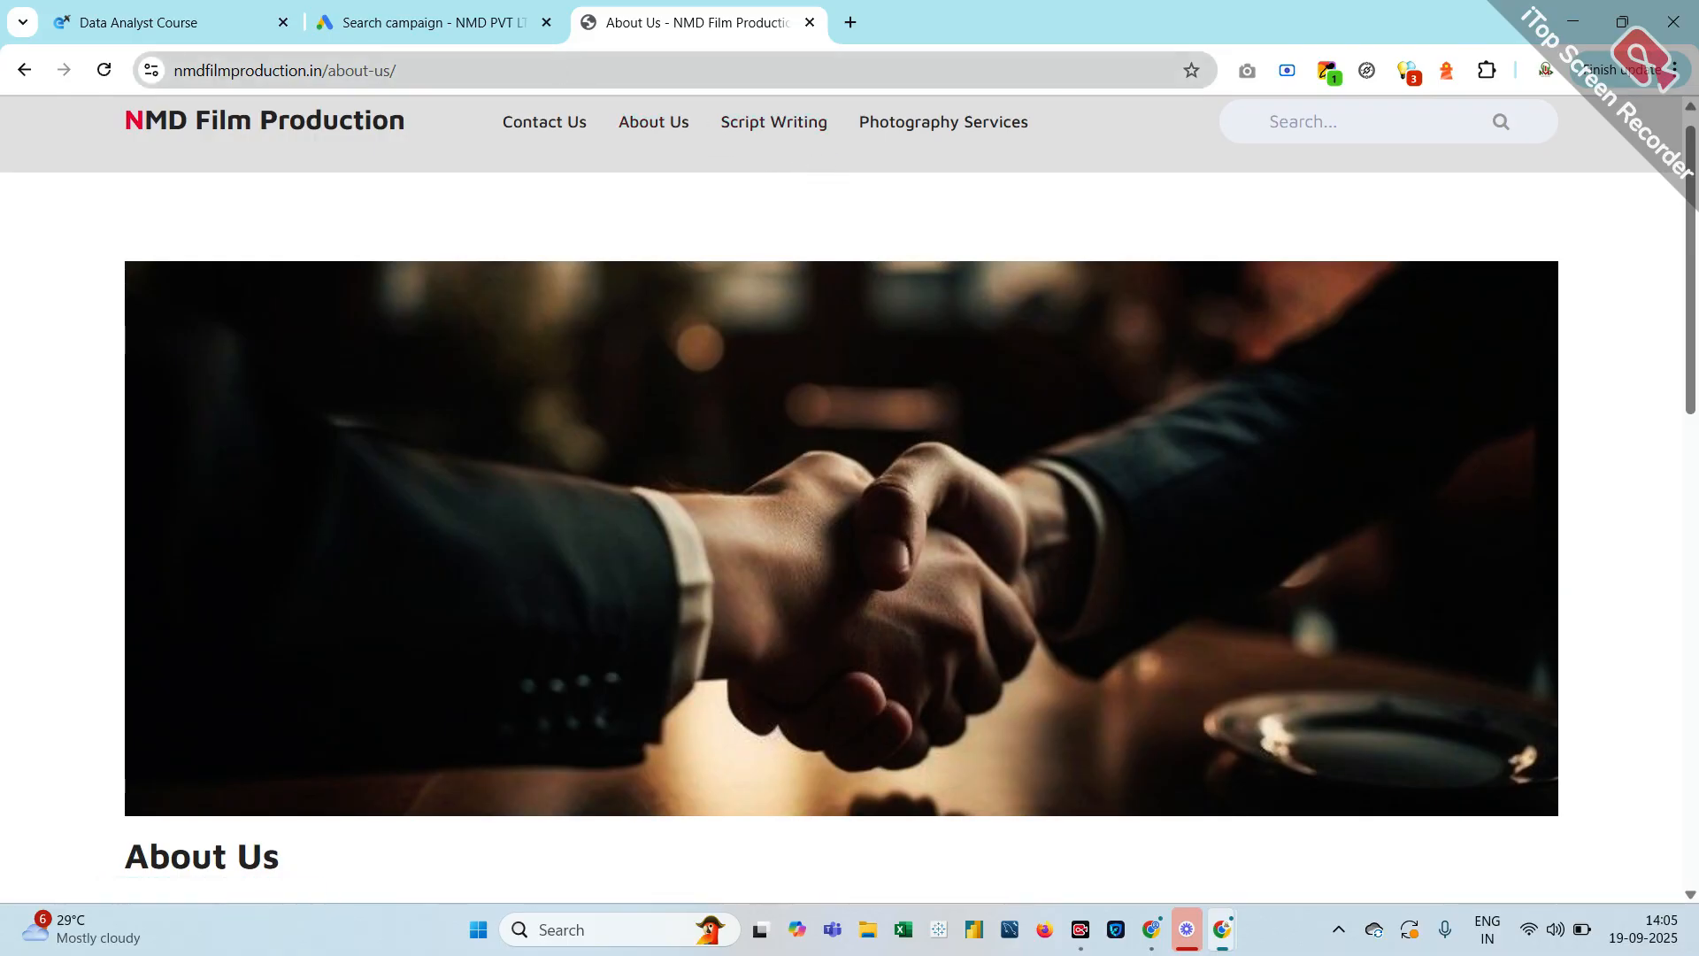
Open NMD's data science training-centre video on YouTube via 'nmd dat', pause it, then close the tab
click(450, 78)
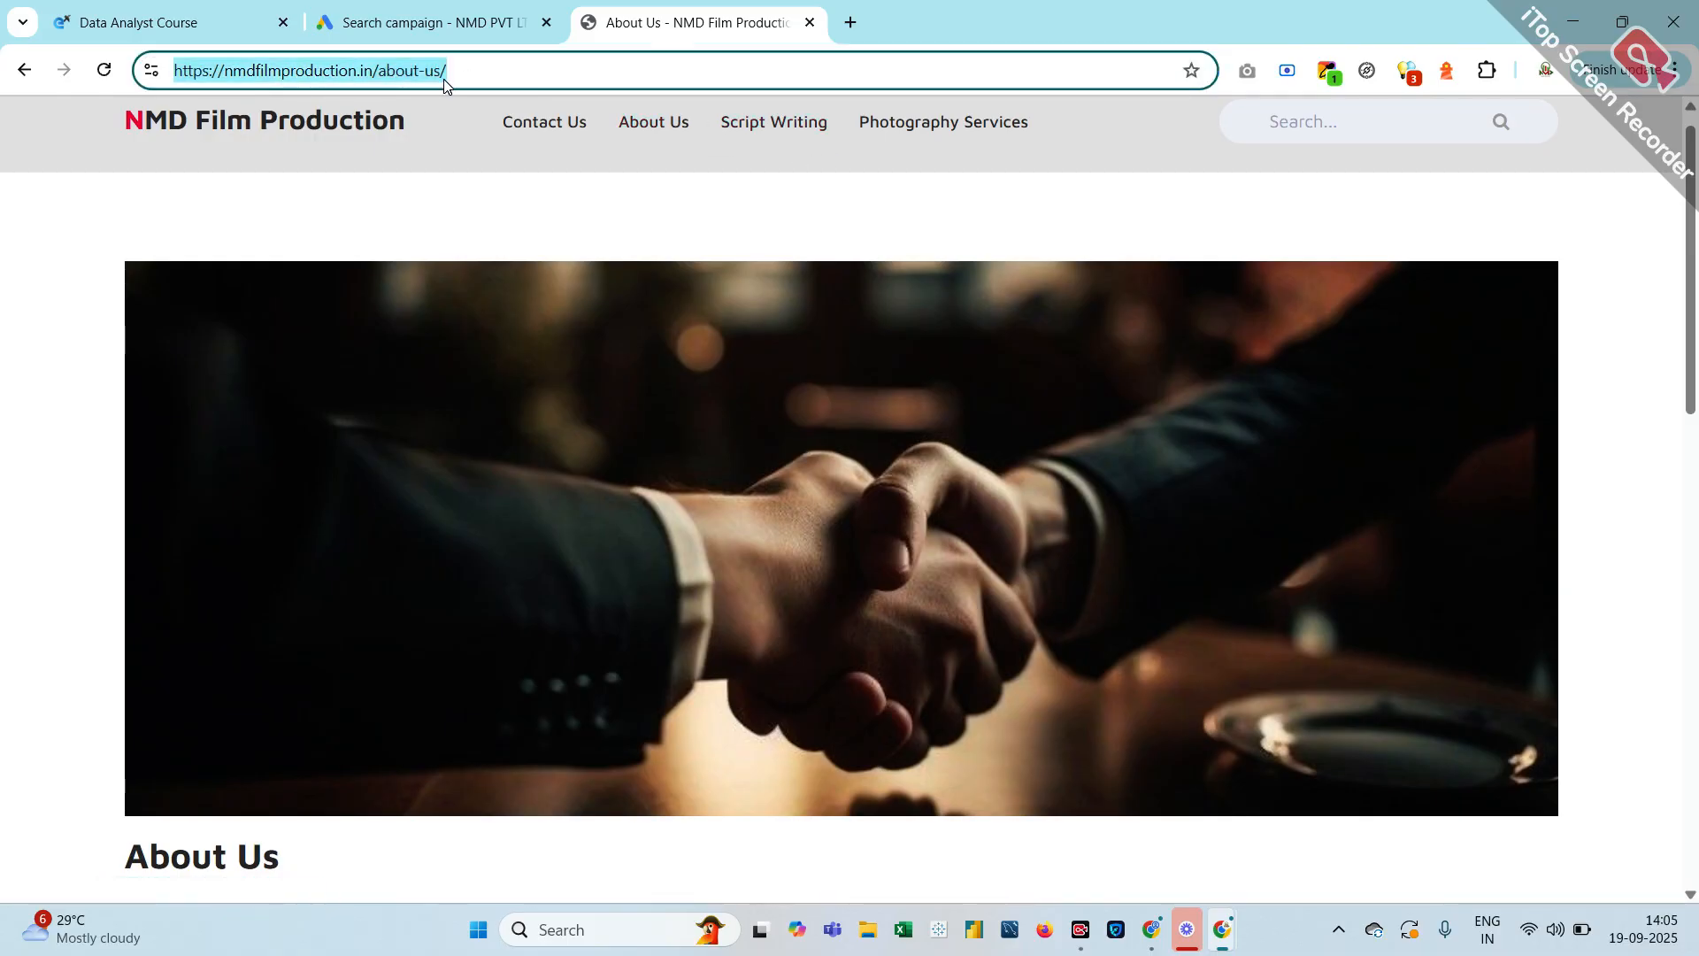
text(nmd )
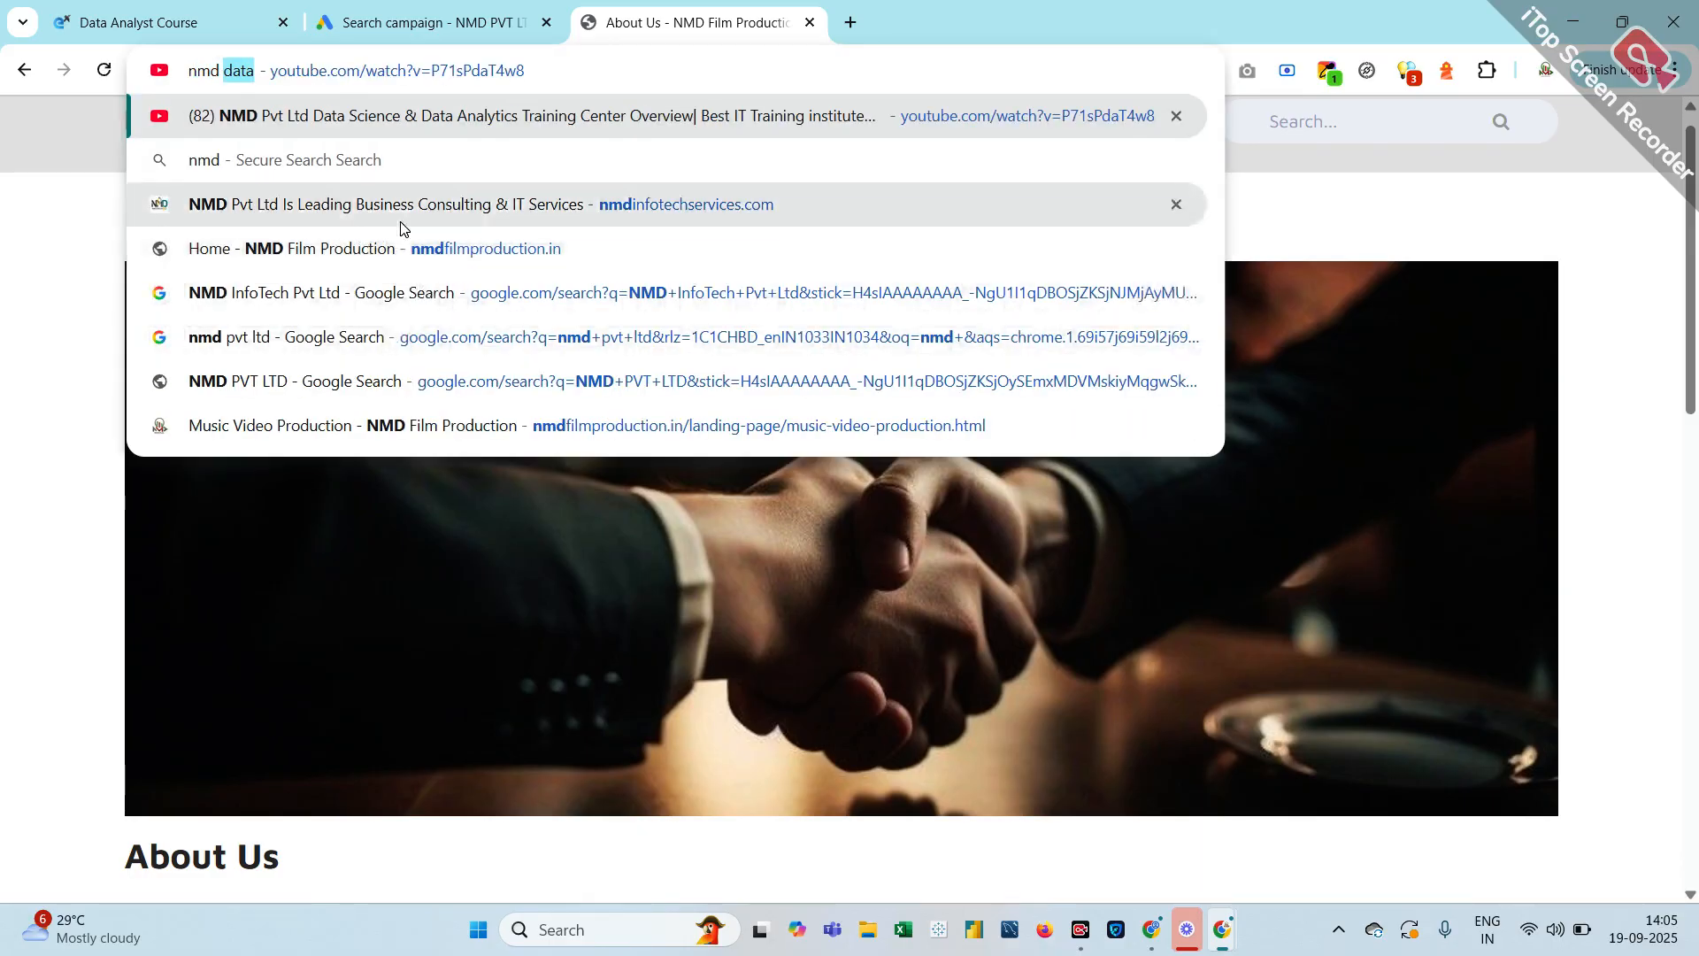
text(data)
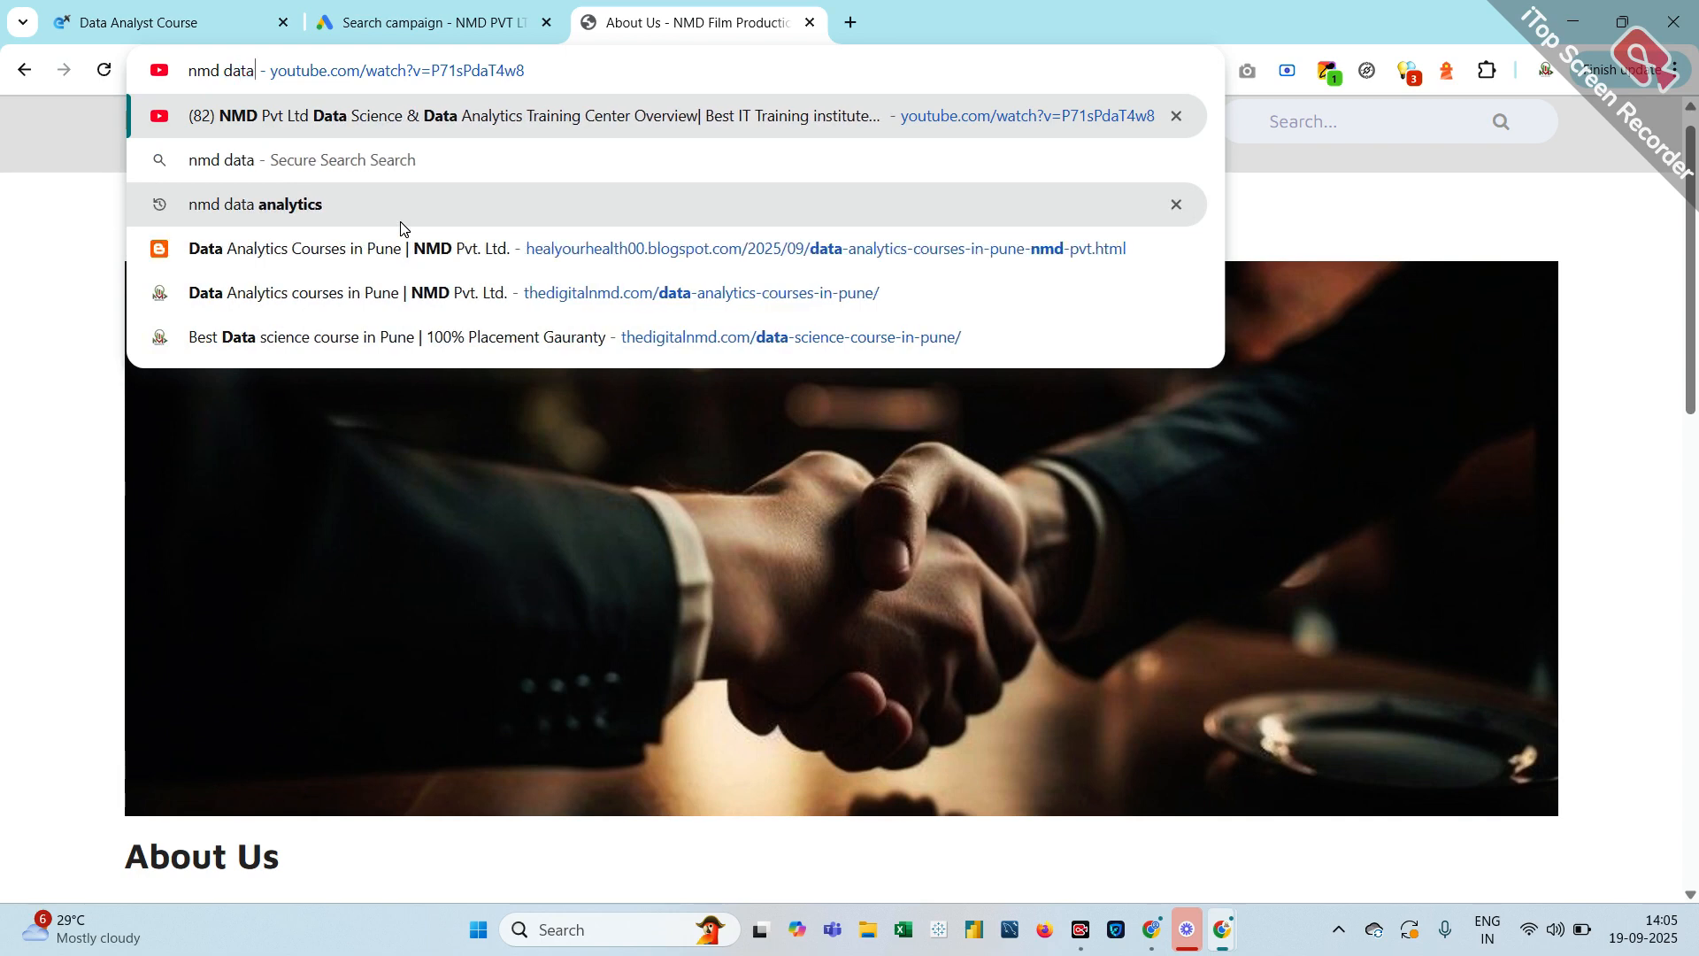
key(Return)
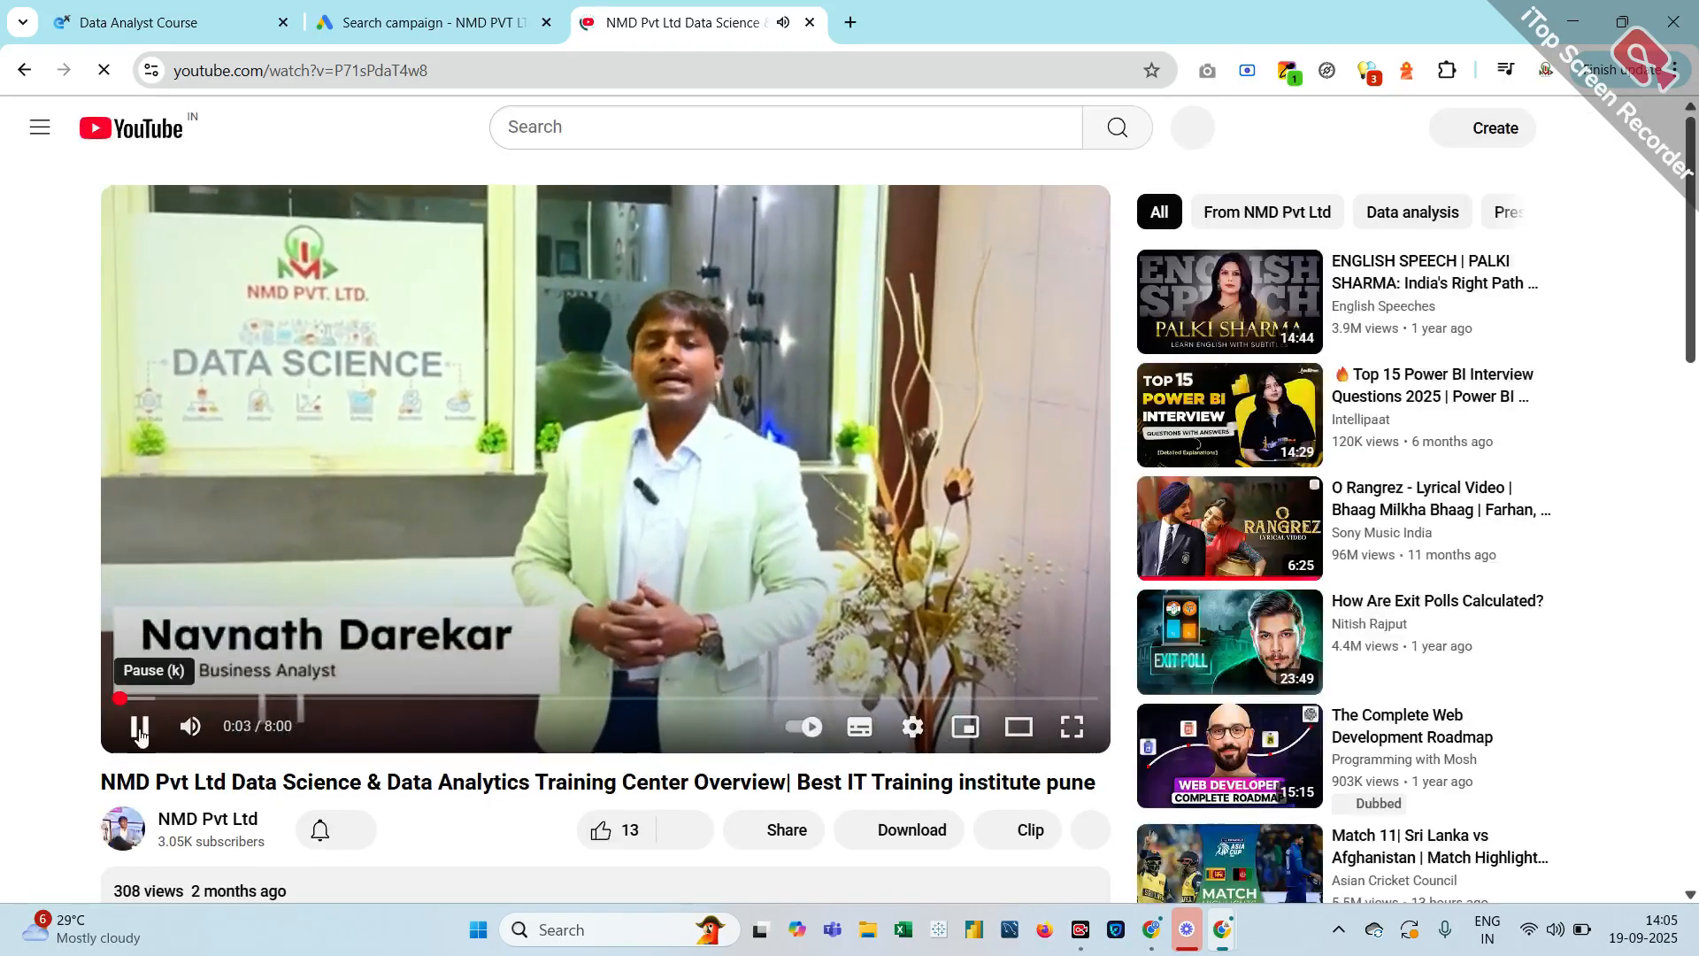
click(141, 728)
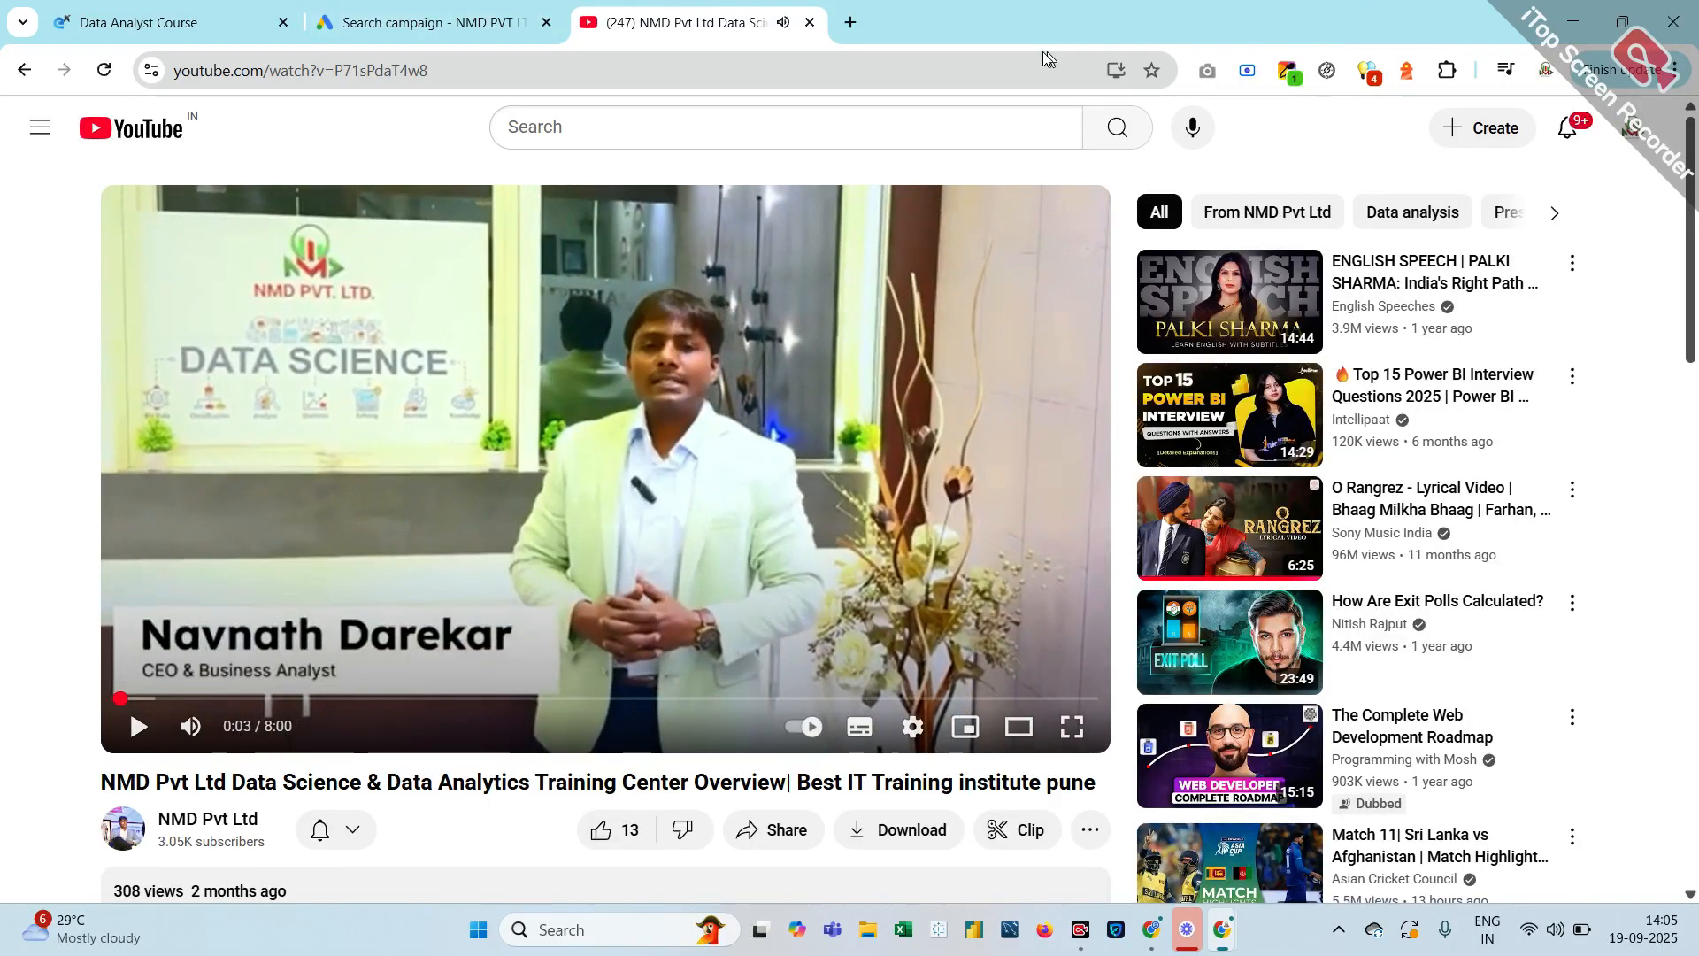
click(809, 23)
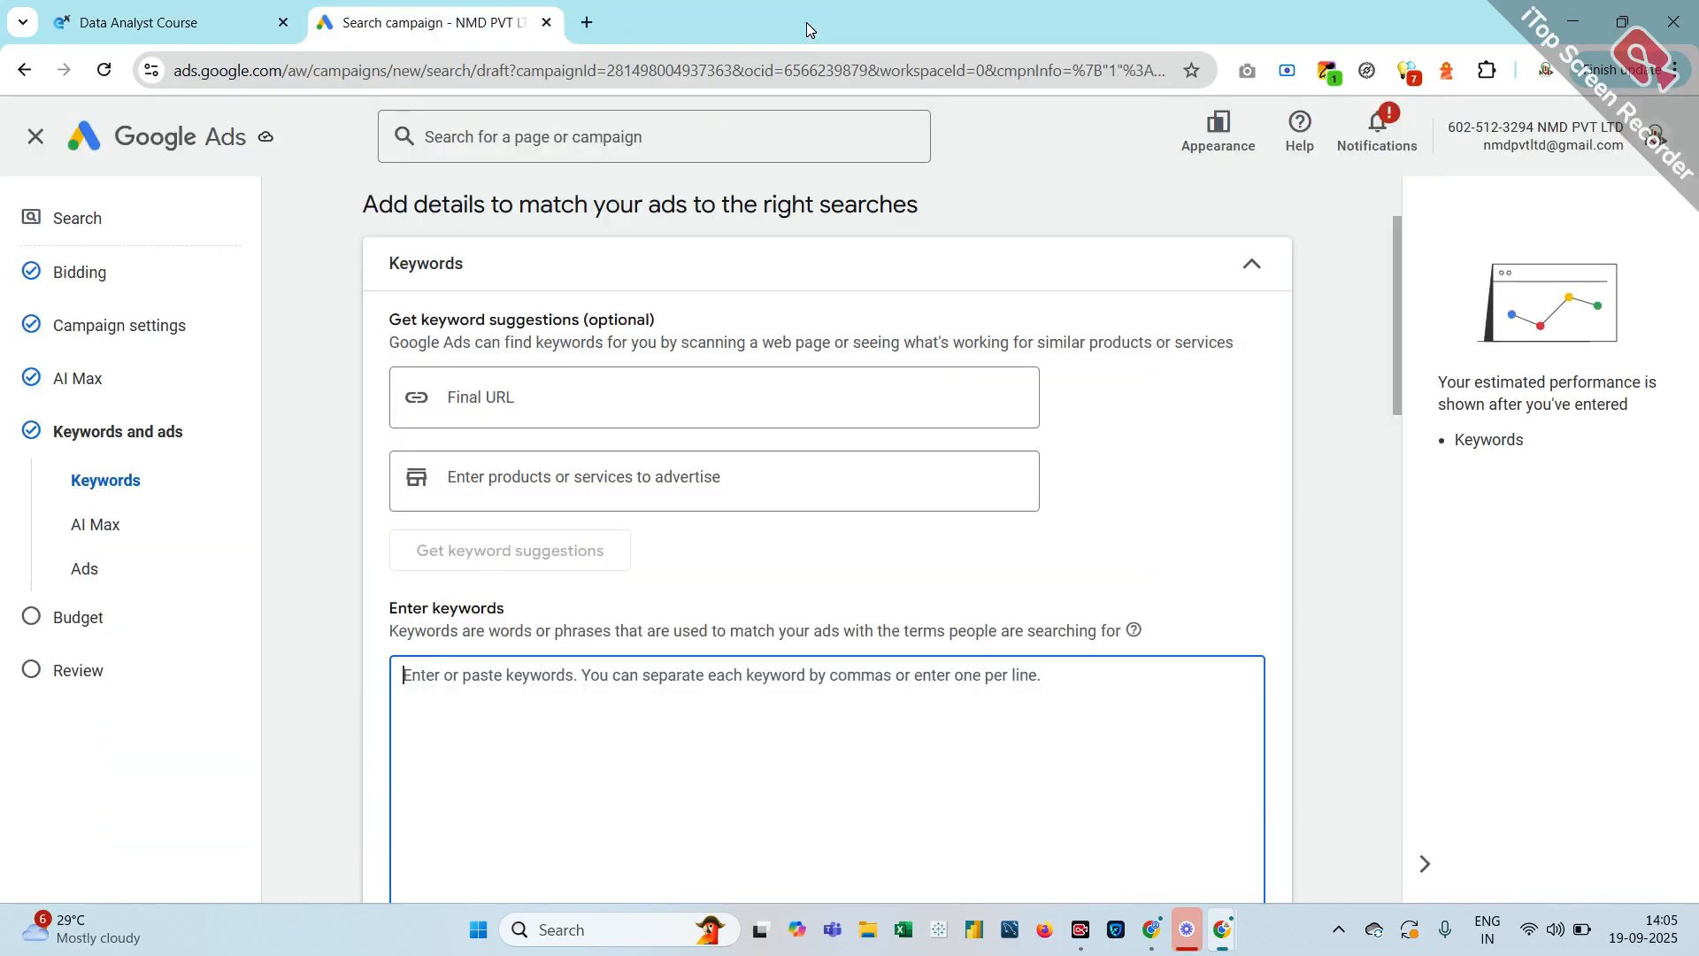
In a new tab, reopen NMD Film Production's About Us page, then web-search for 'nmd'
click(585, 23)
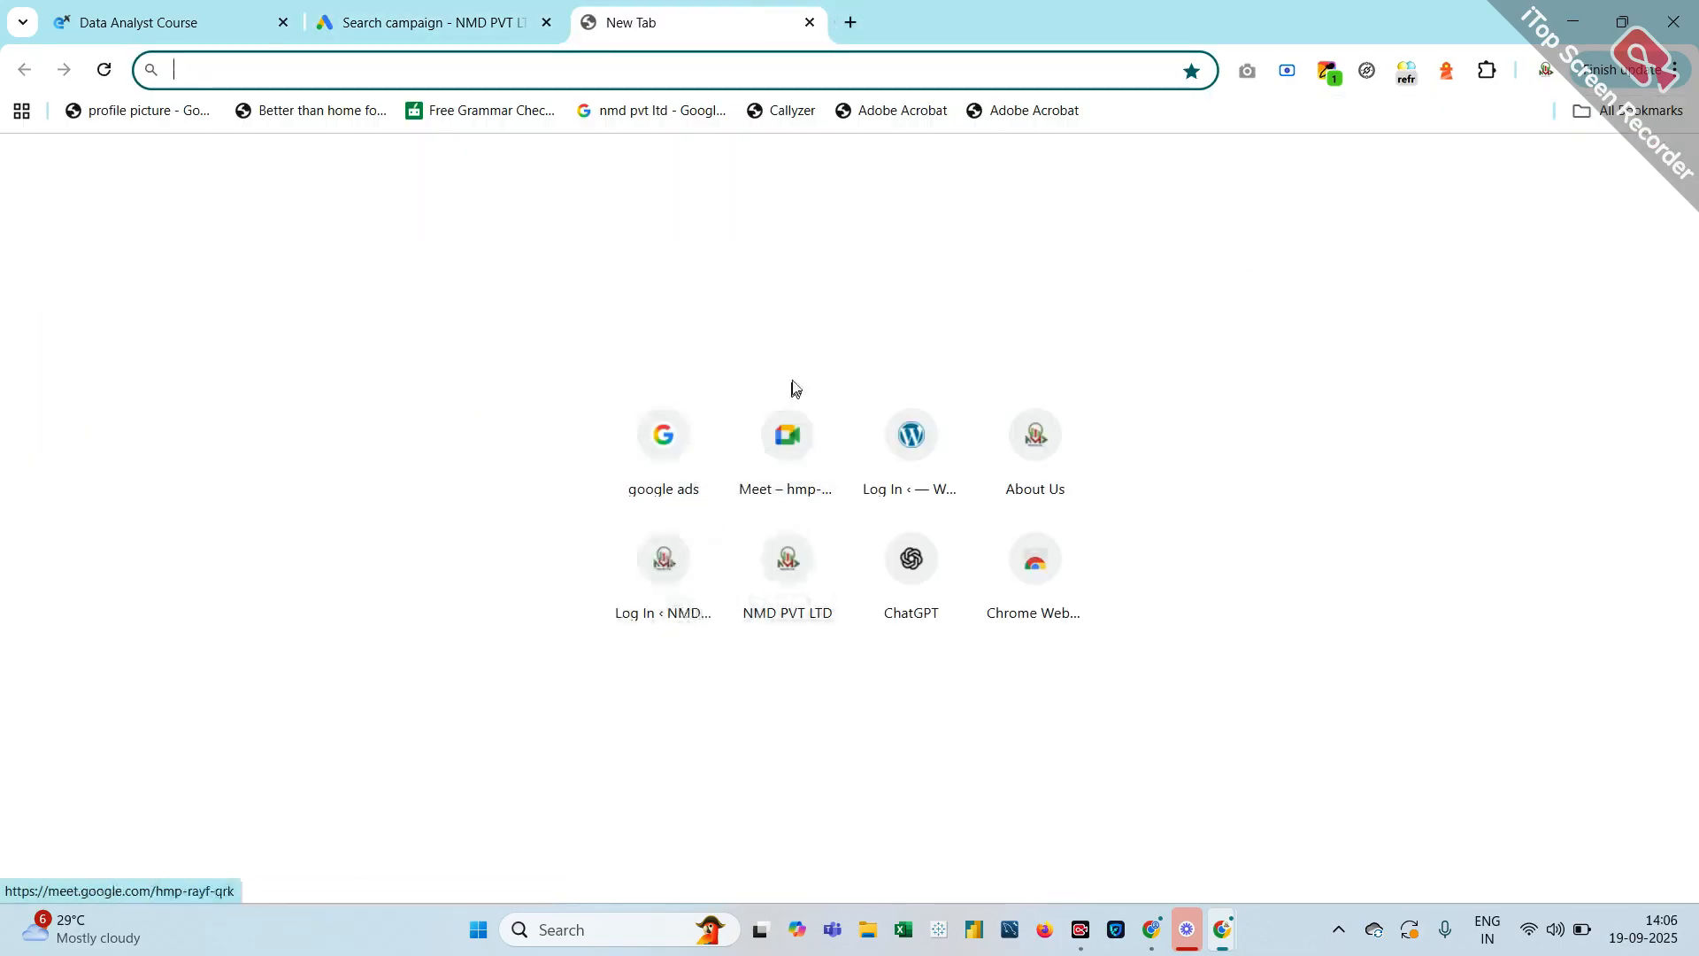
click(1054, 487)
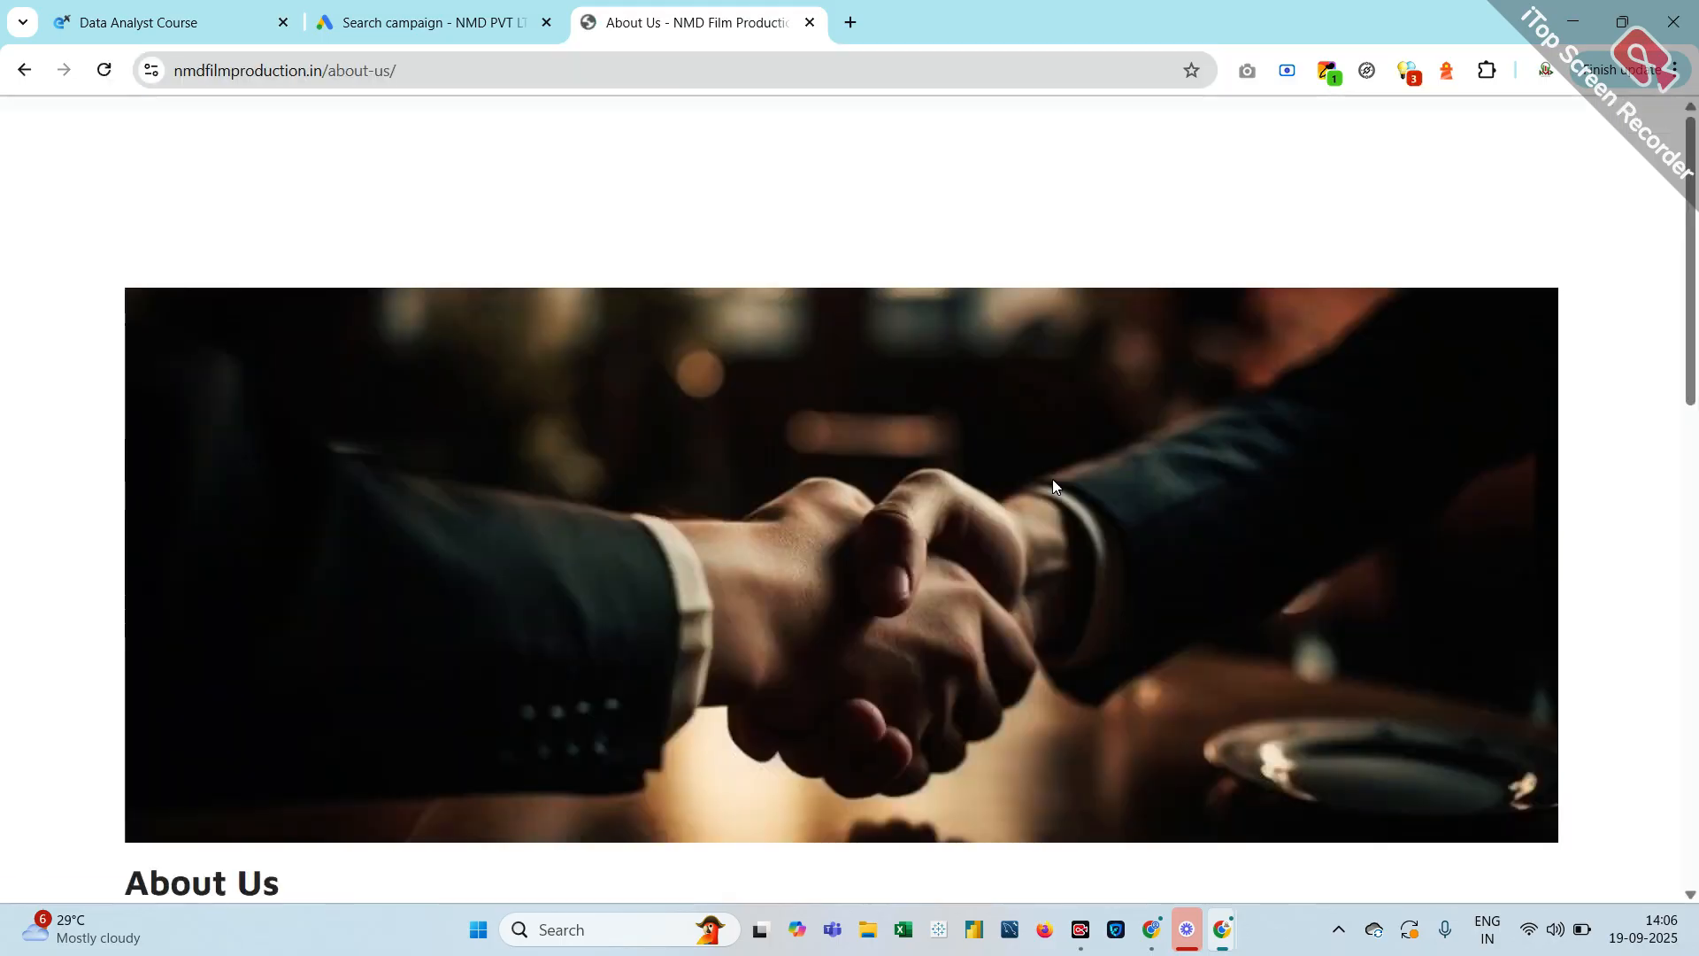
click(570, 69)
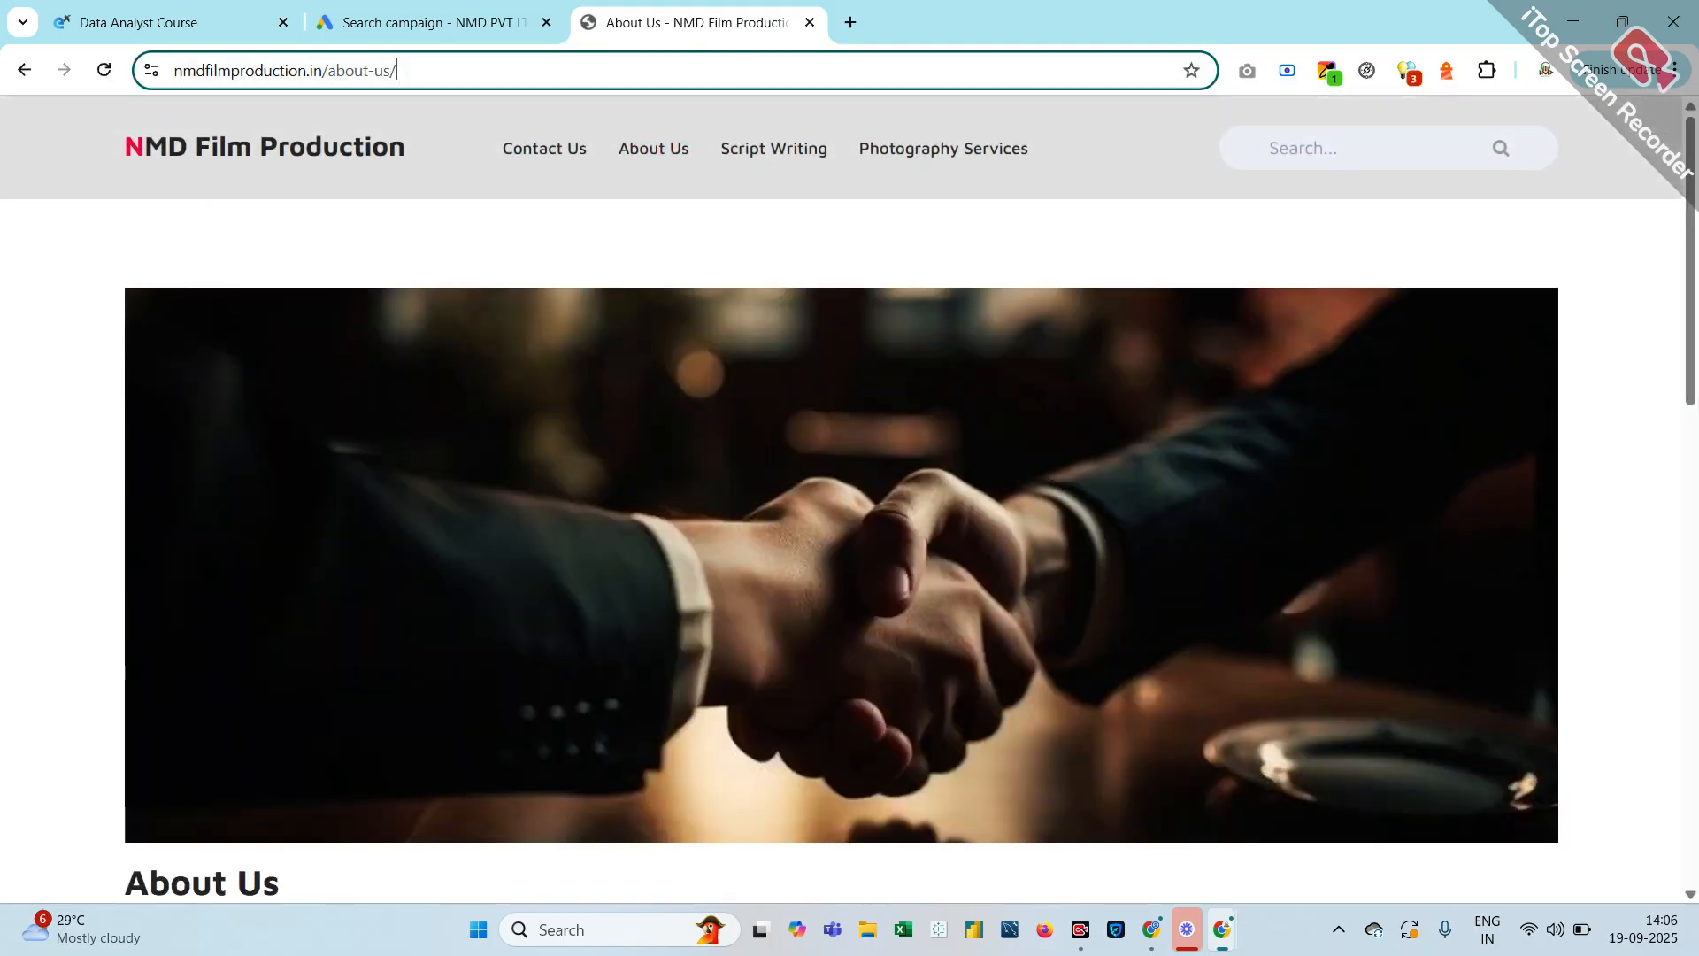
text(nmd)
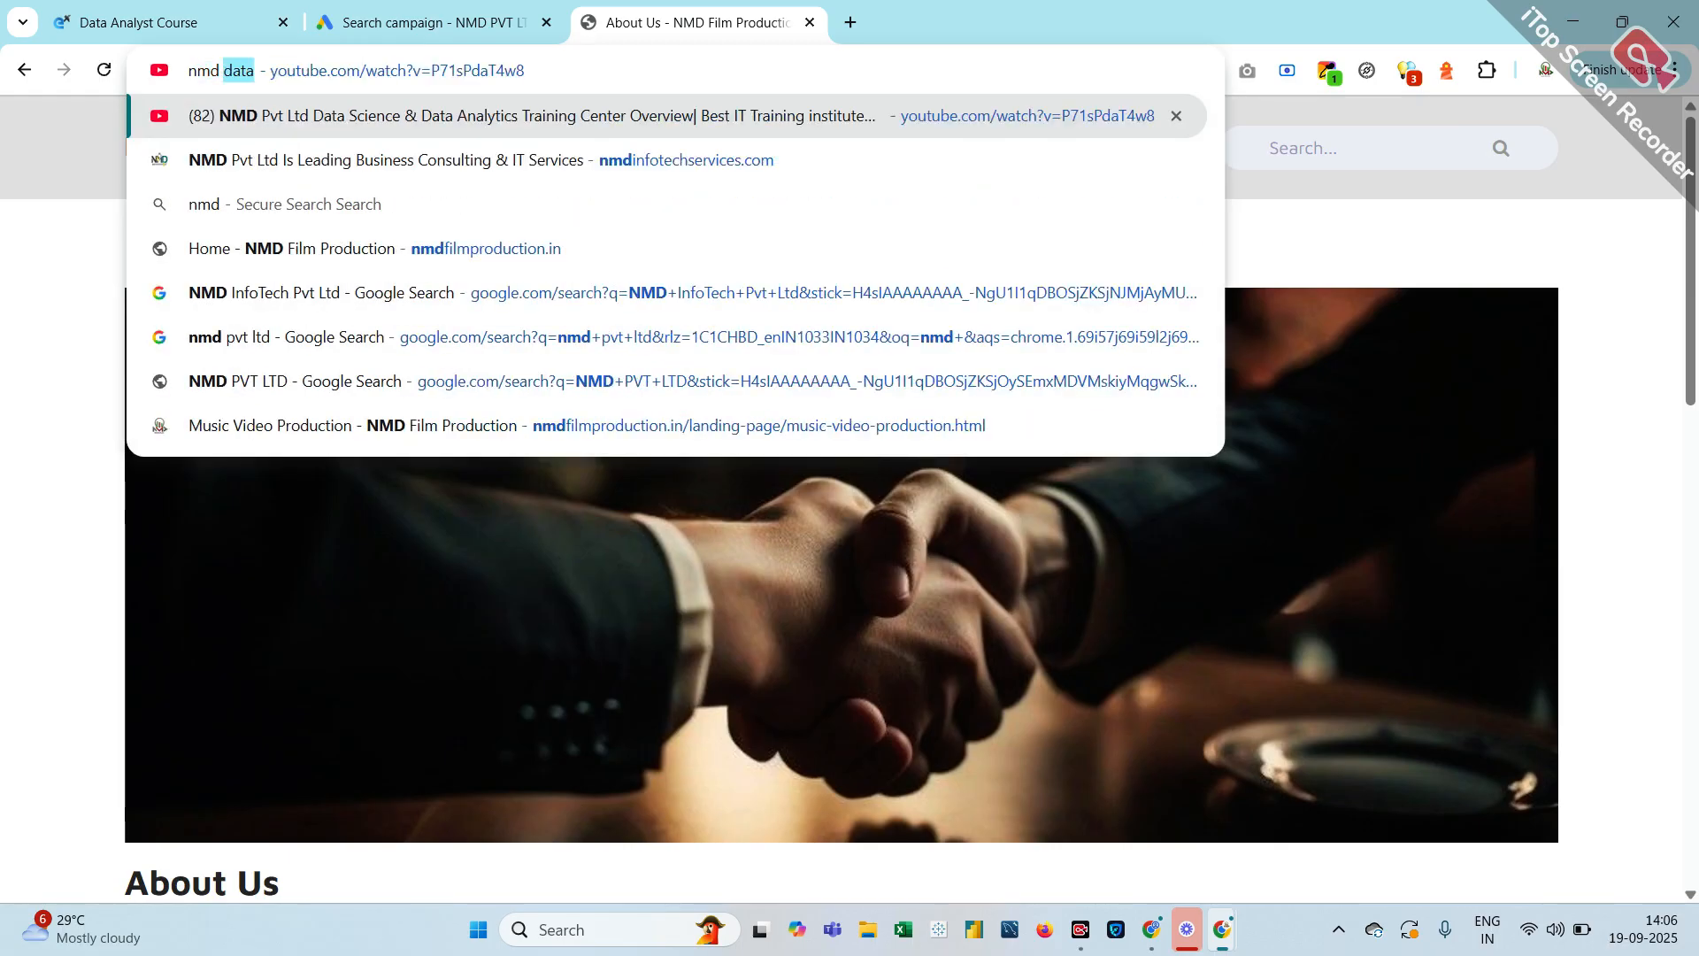
key(BackSpace)
key(Return)
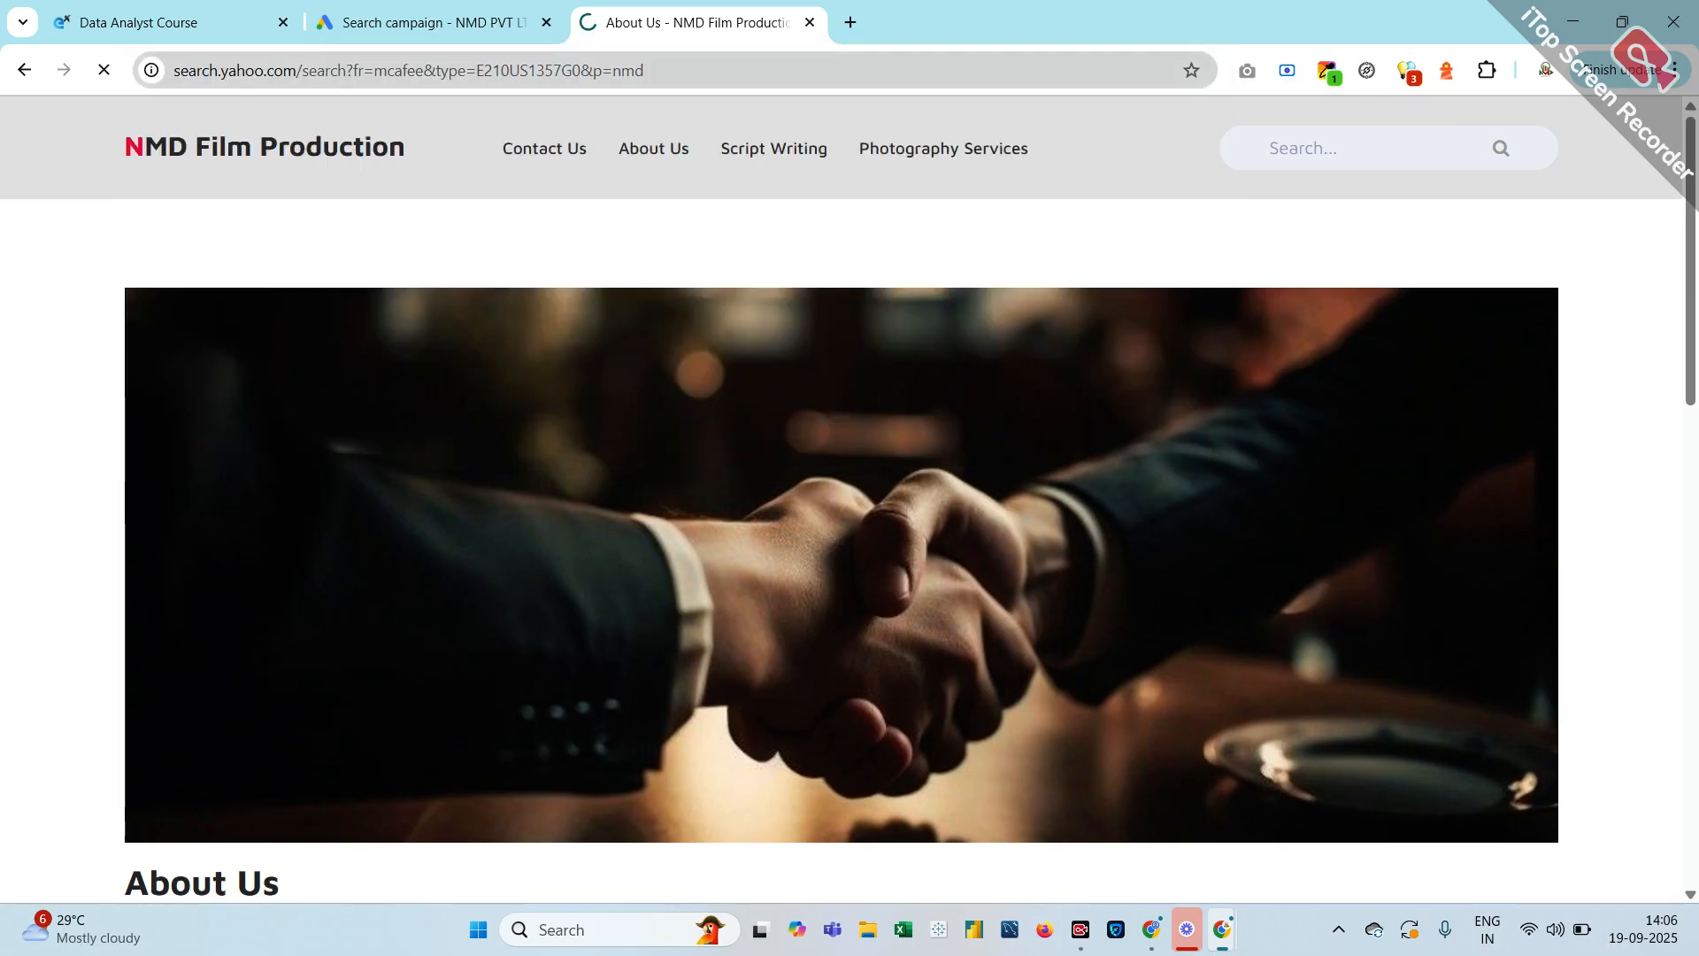
Open the NMD PVT LTD site's Data Science Course in Pune page and select its full URL
scroll(334, 325, down, 1)
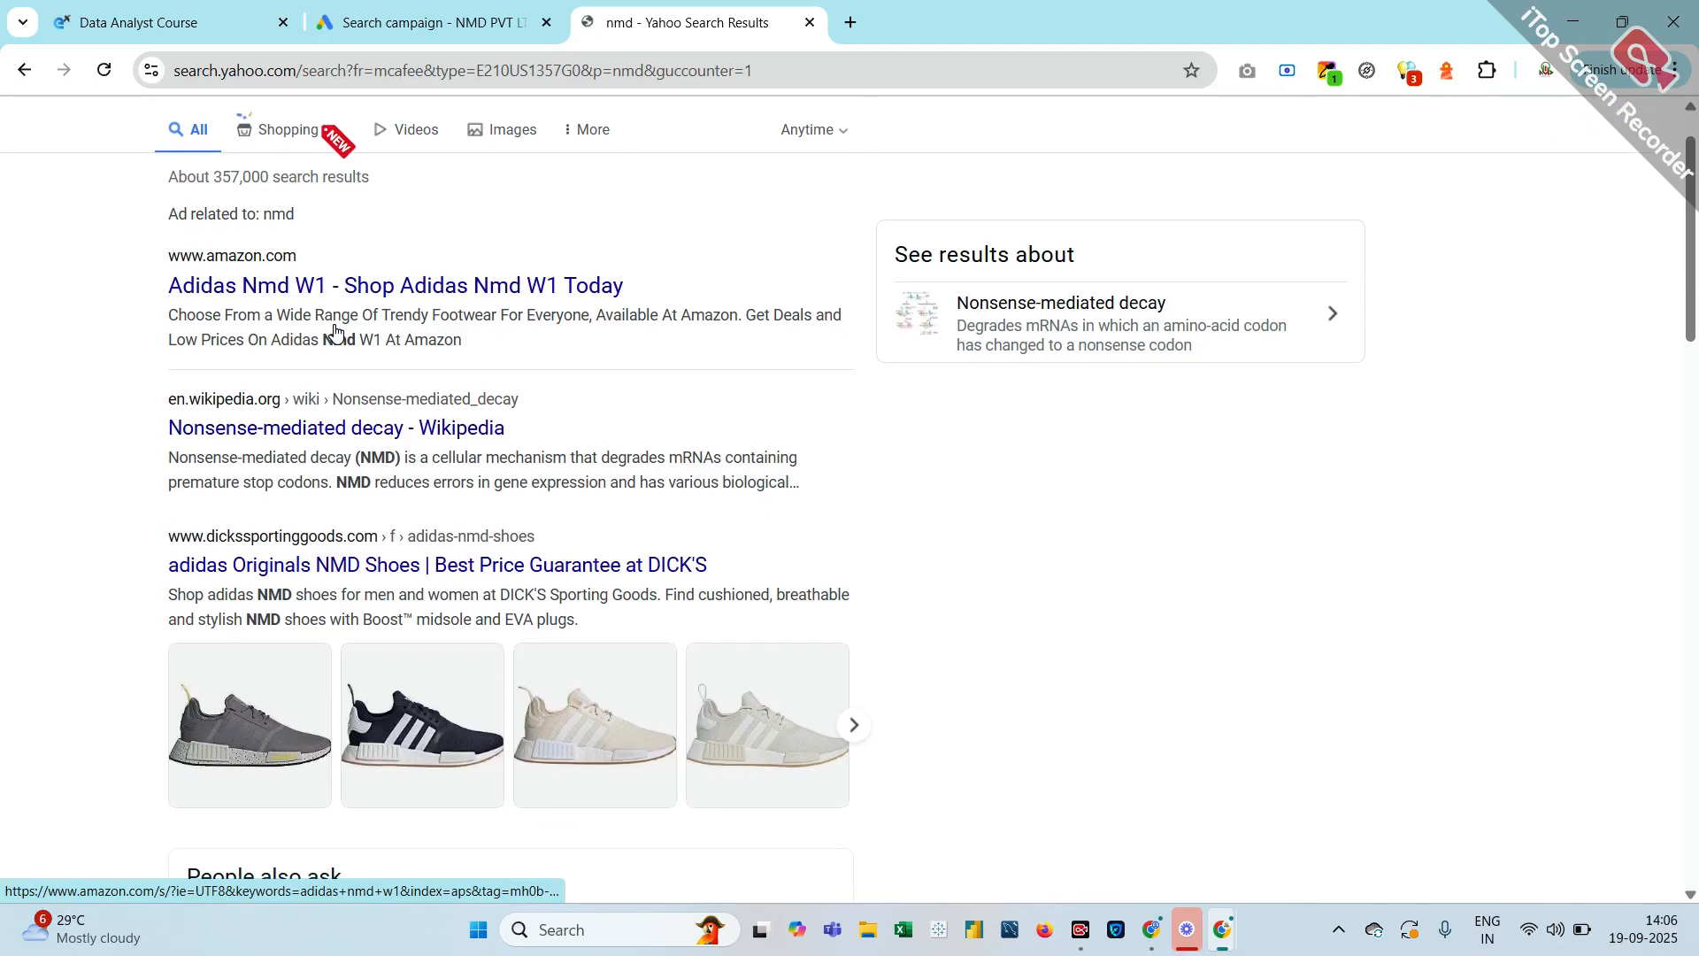
scroll(333, 326, up, 1)
scroll(334, 331, down, 10)
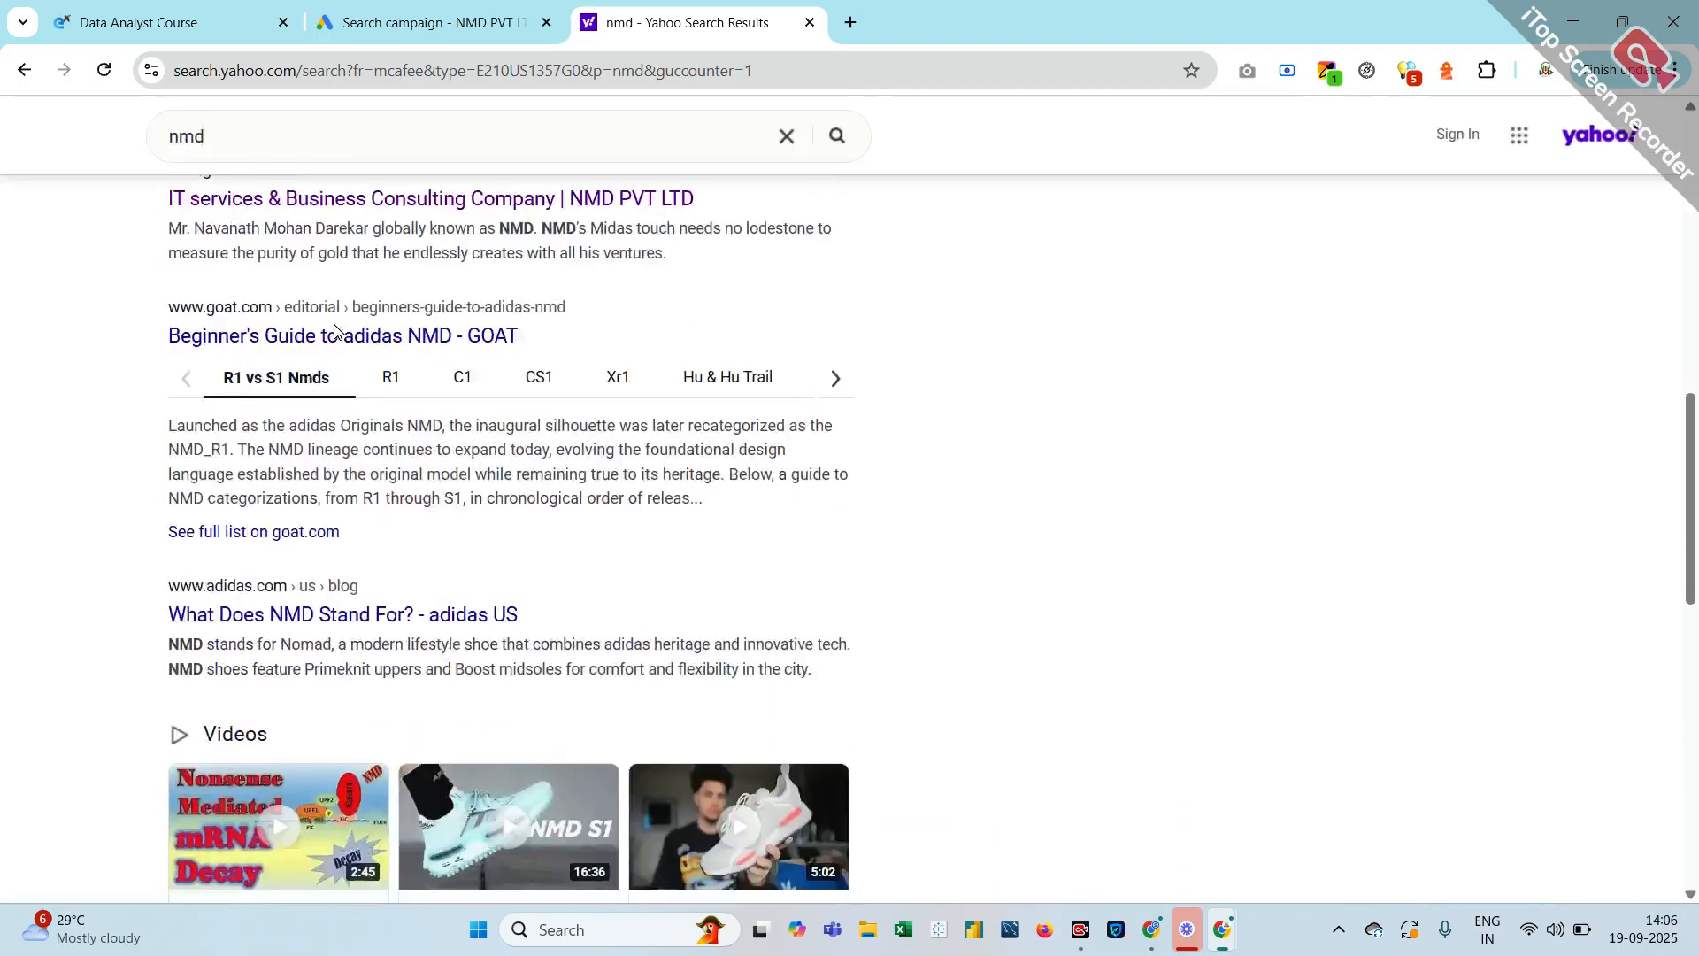
scroll(315, 319, up, 1)
click(311, 315)
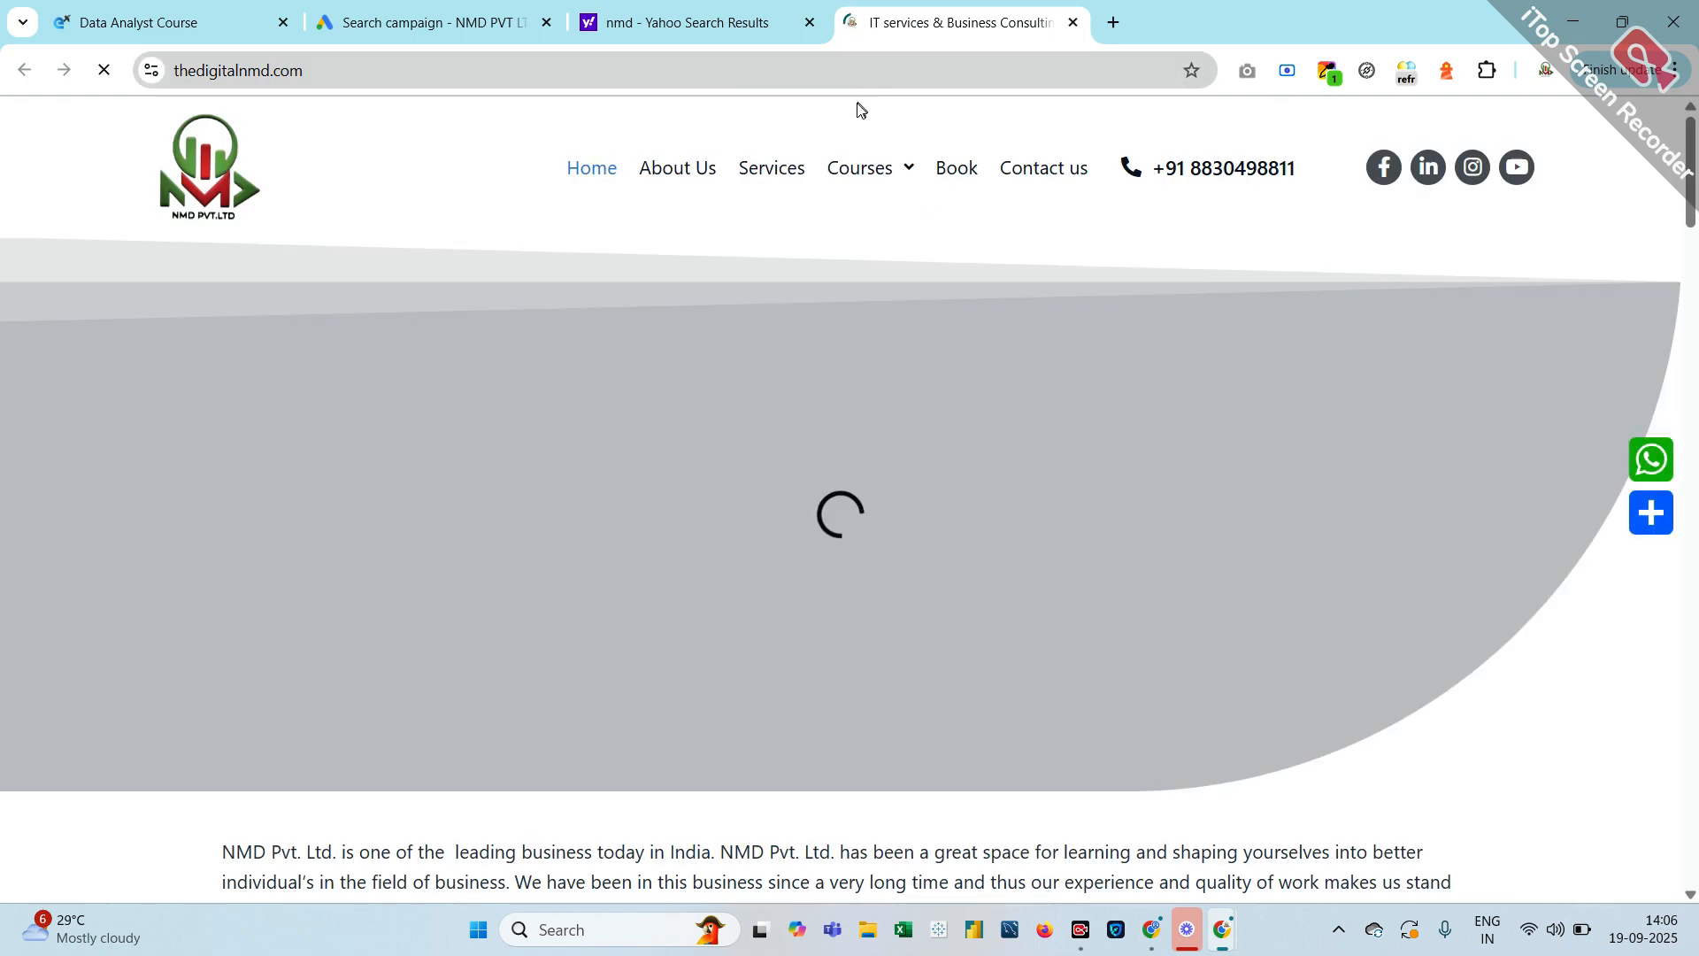
mouse_move(854, 173)
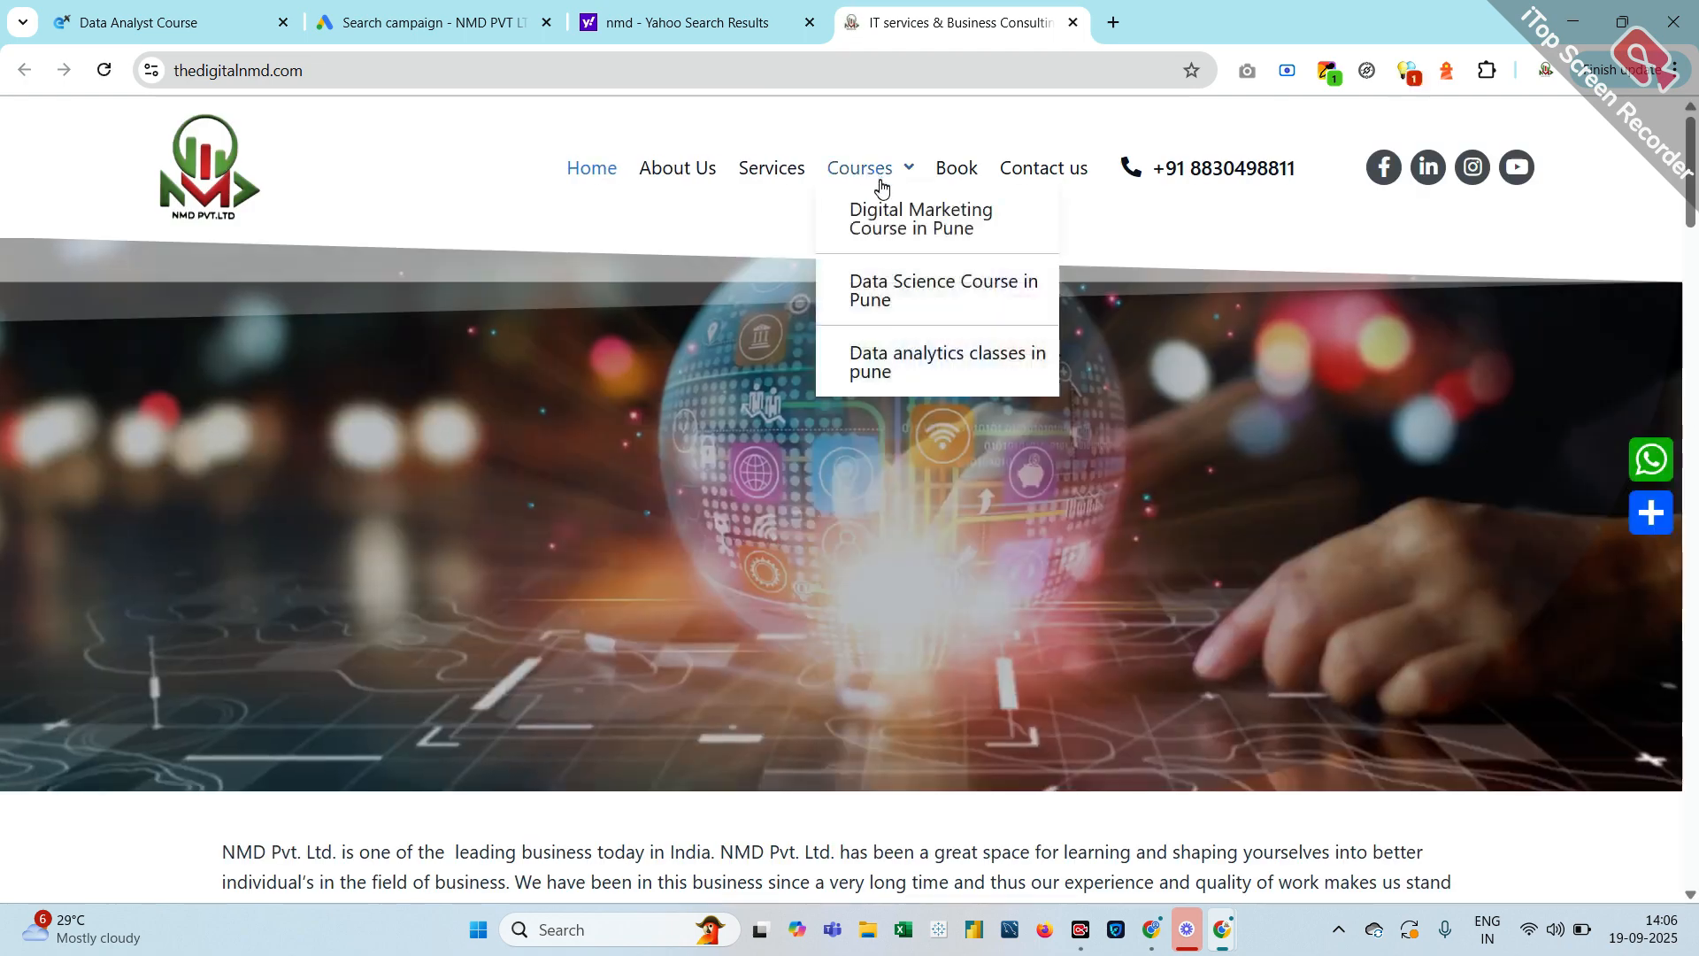
click(900, 285)
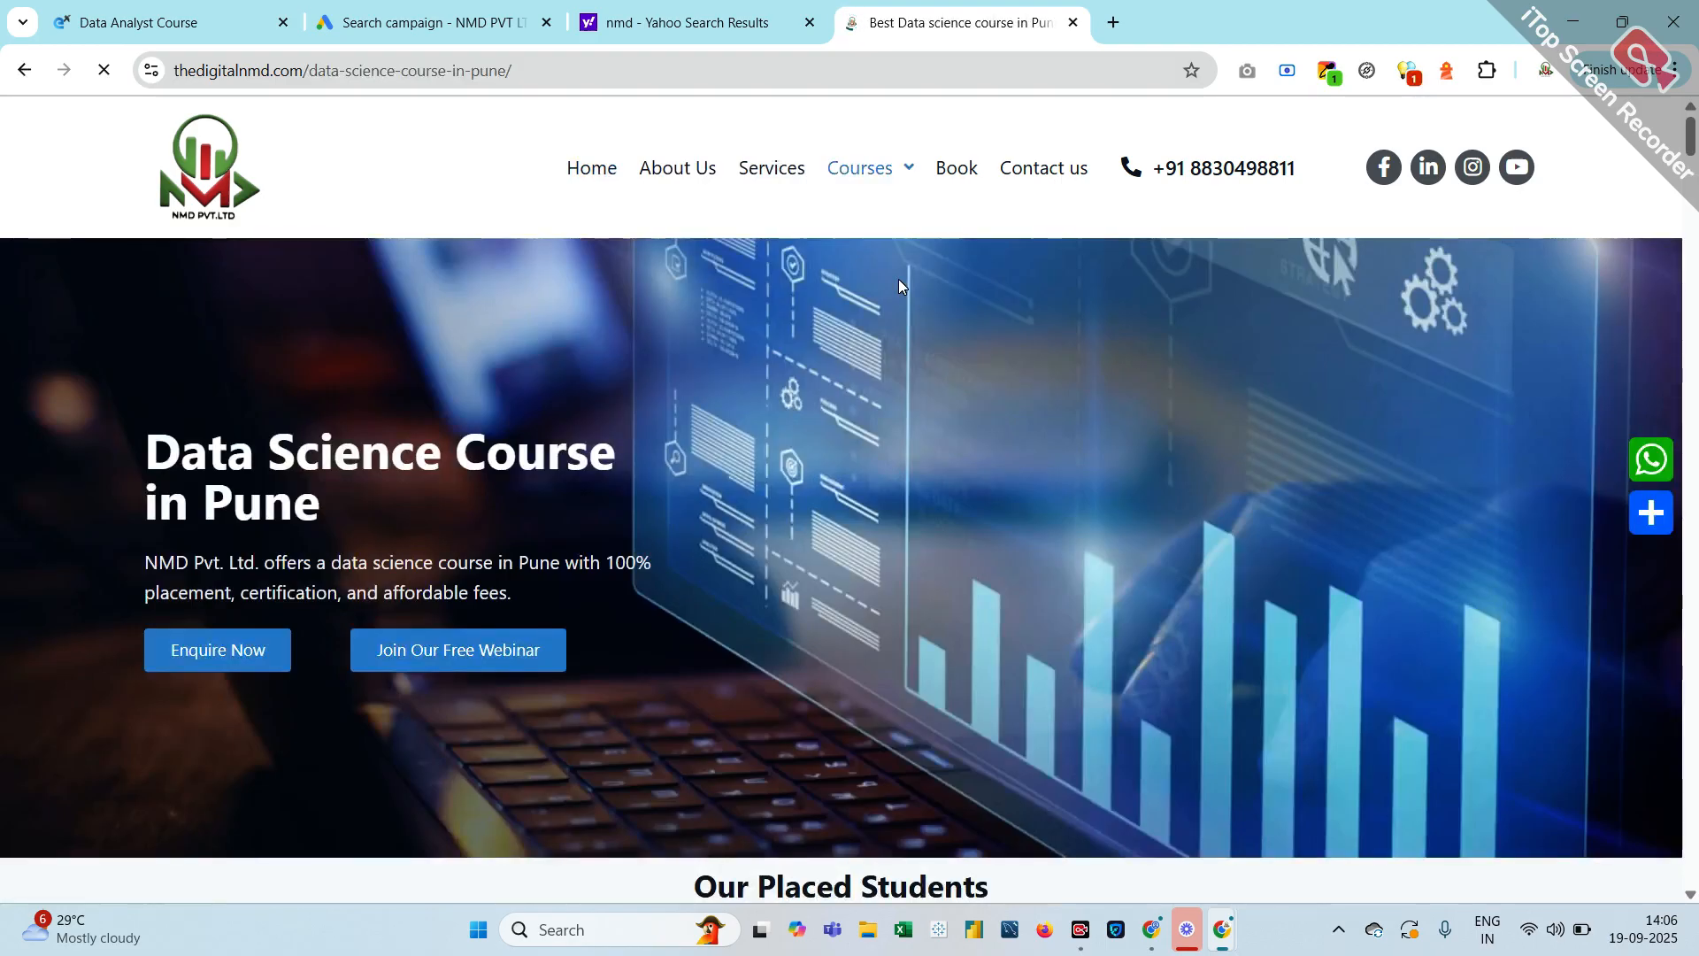
click(581, 72)
key(ctrl+c)
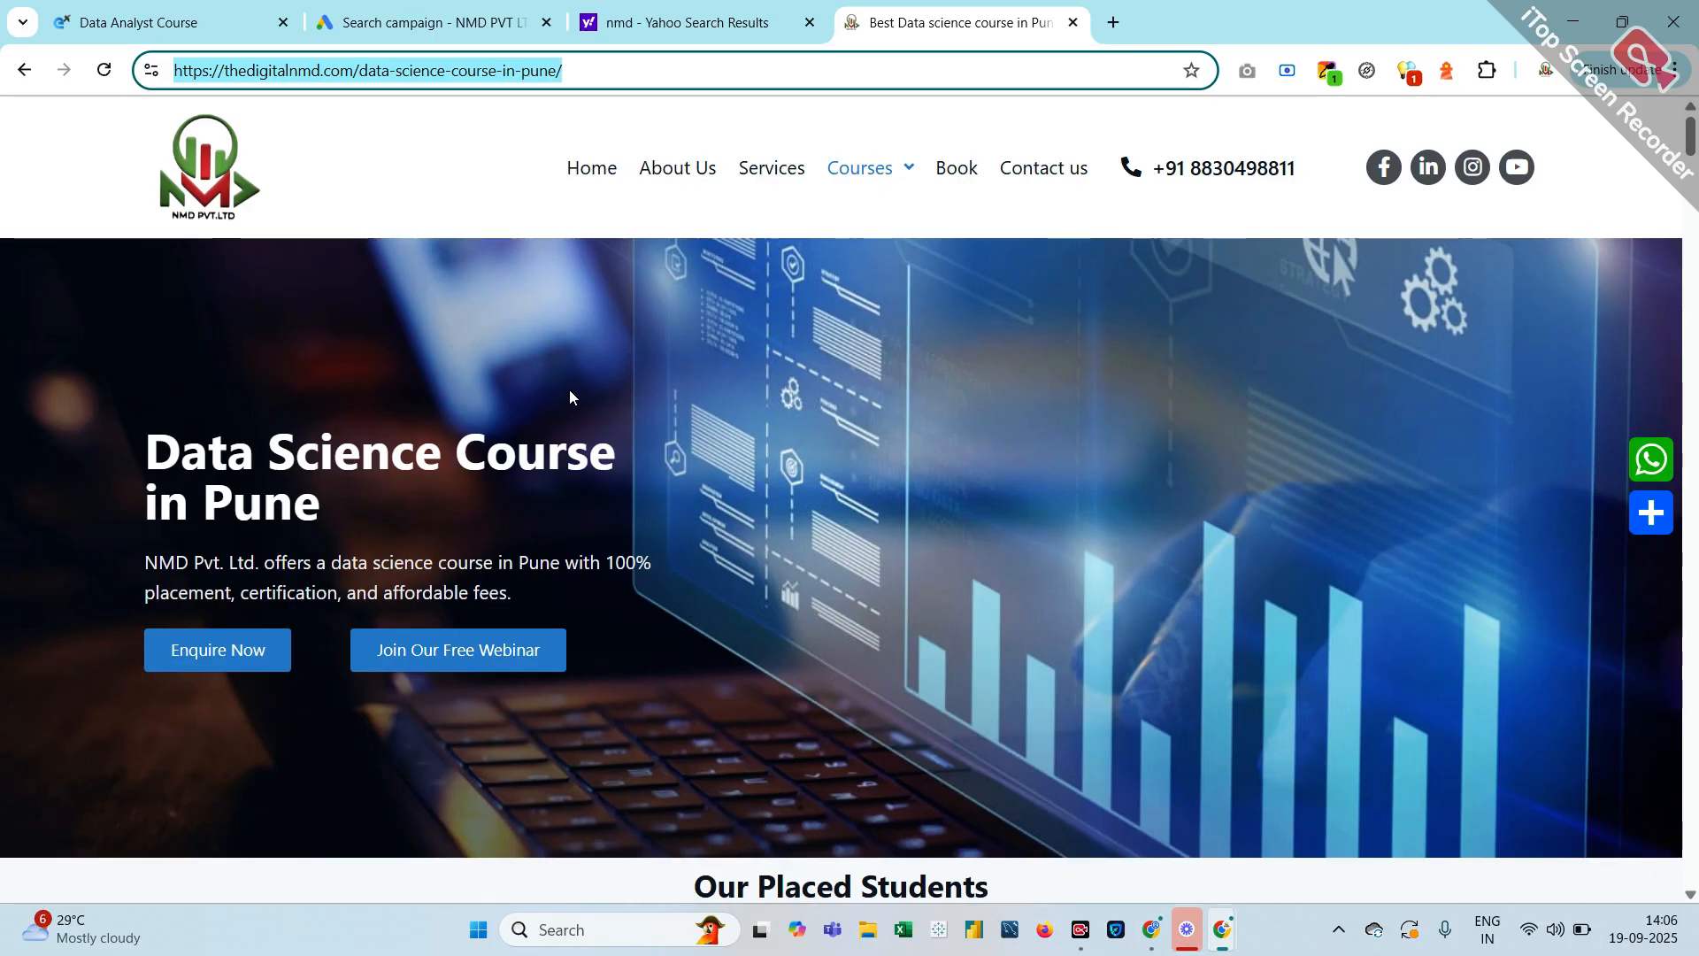
In a new tab, search Google for 'pingdom' and open the Pingdom Website Speed Test site
click(1113, 22)
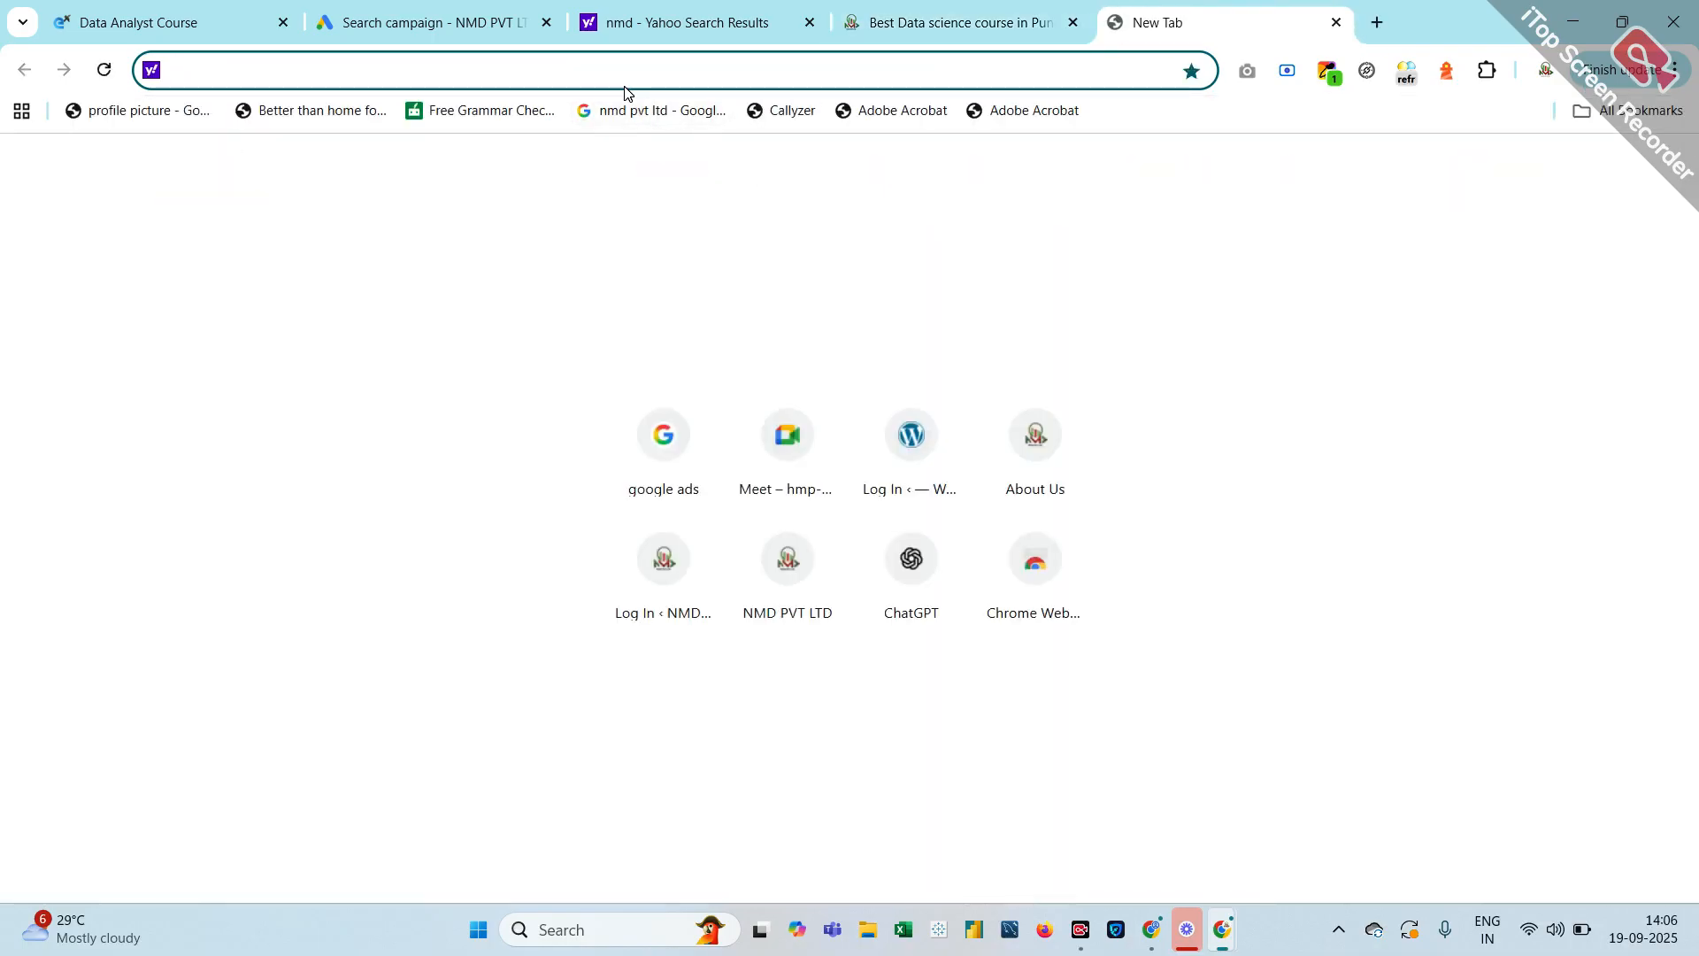
click(659, 458)
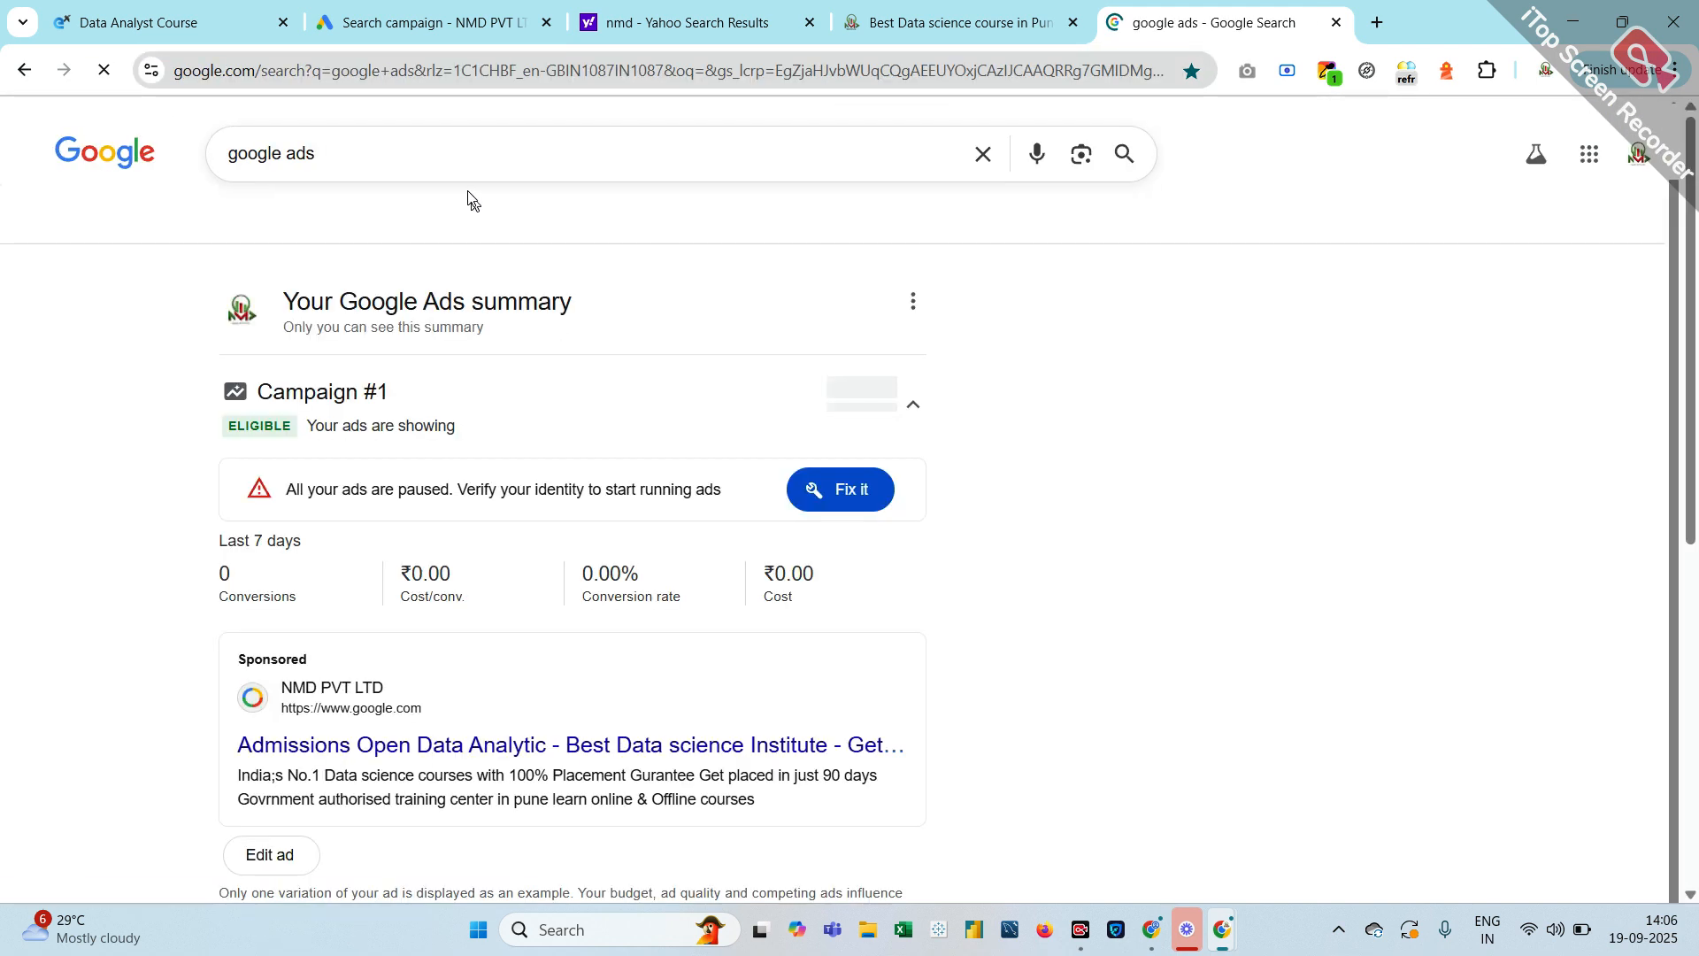
triple_click(297, 153)
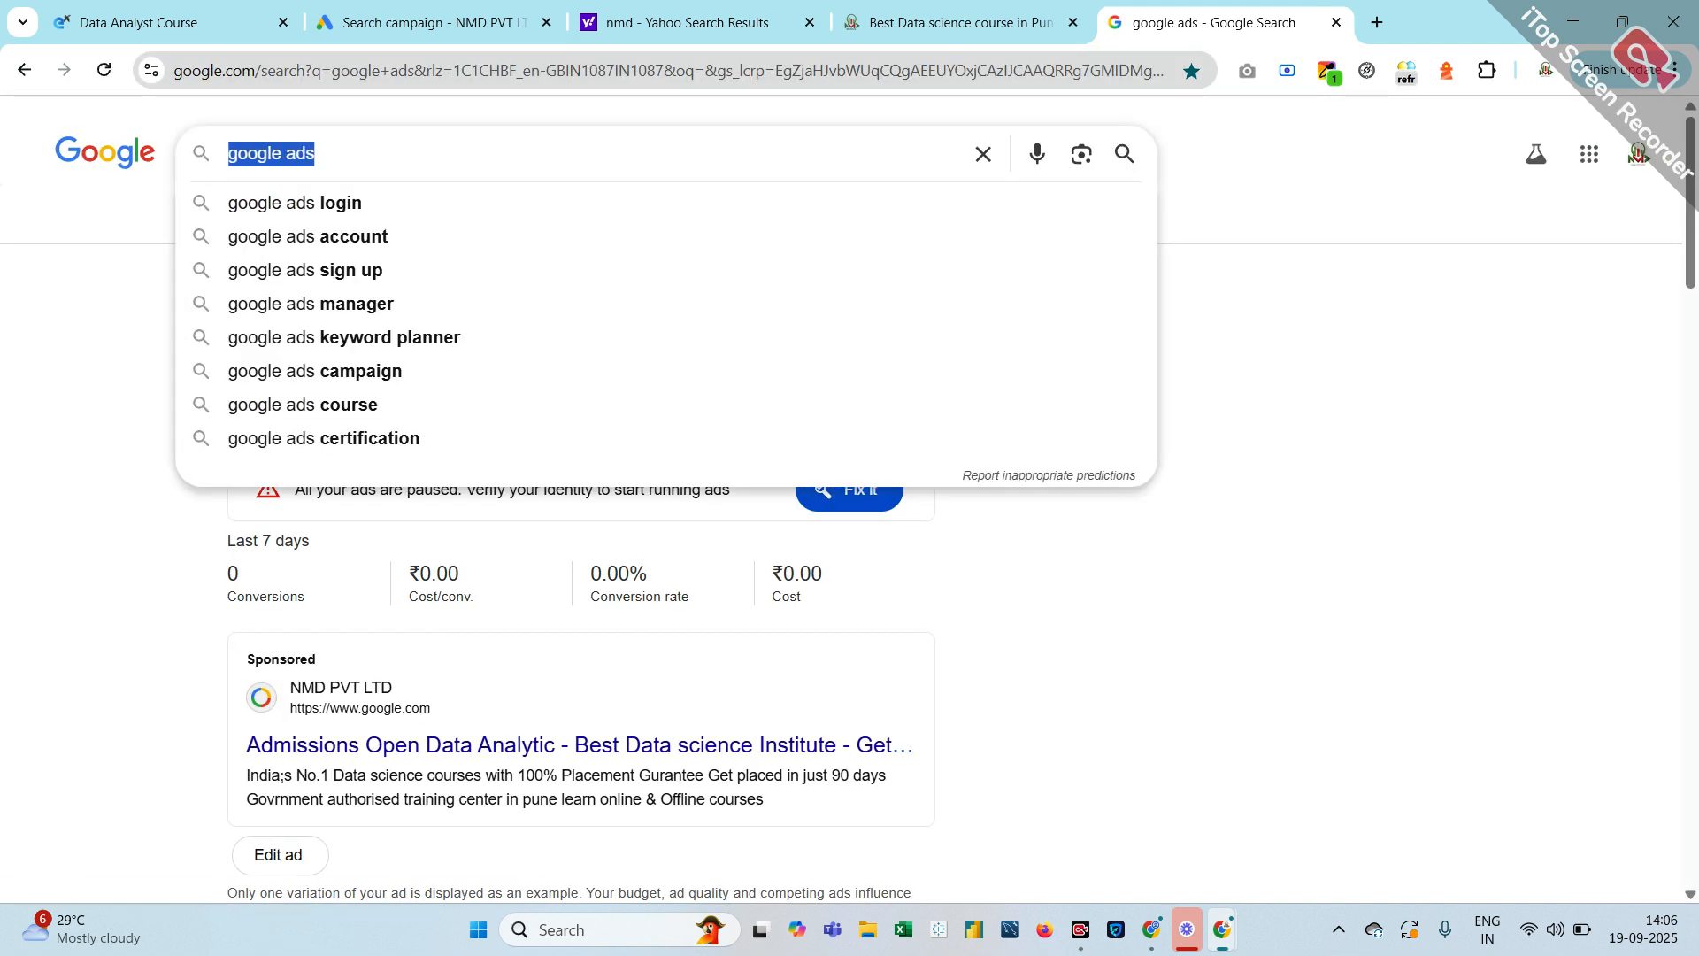
text(pingd)
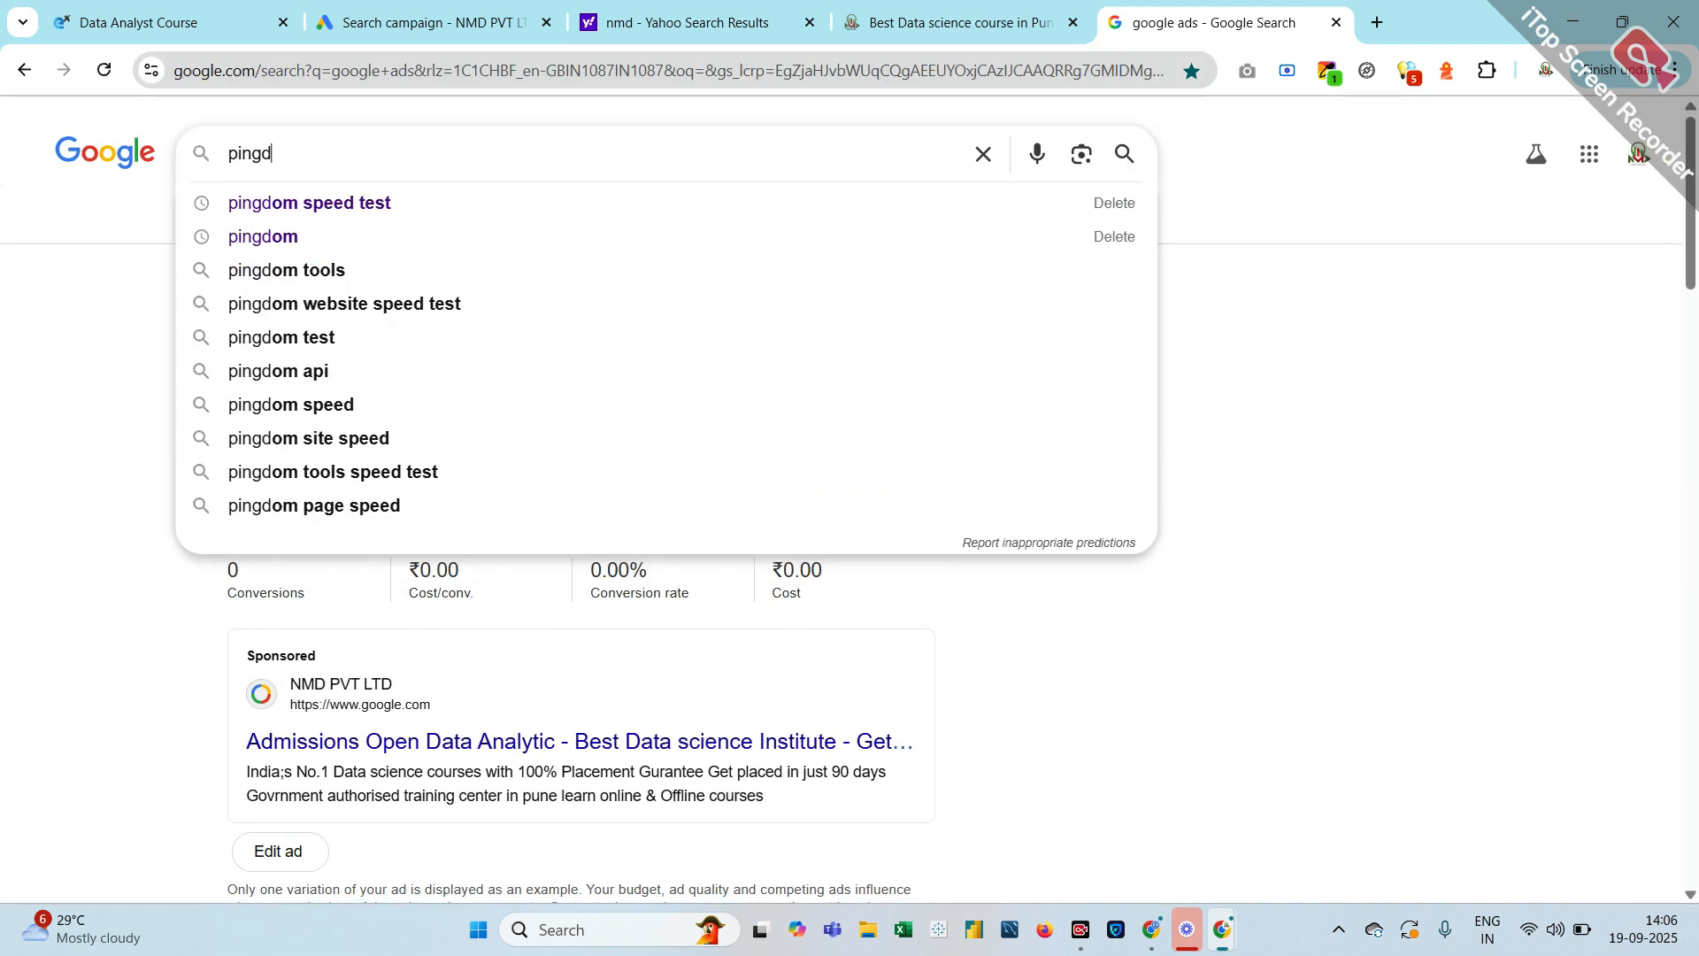
text(om)
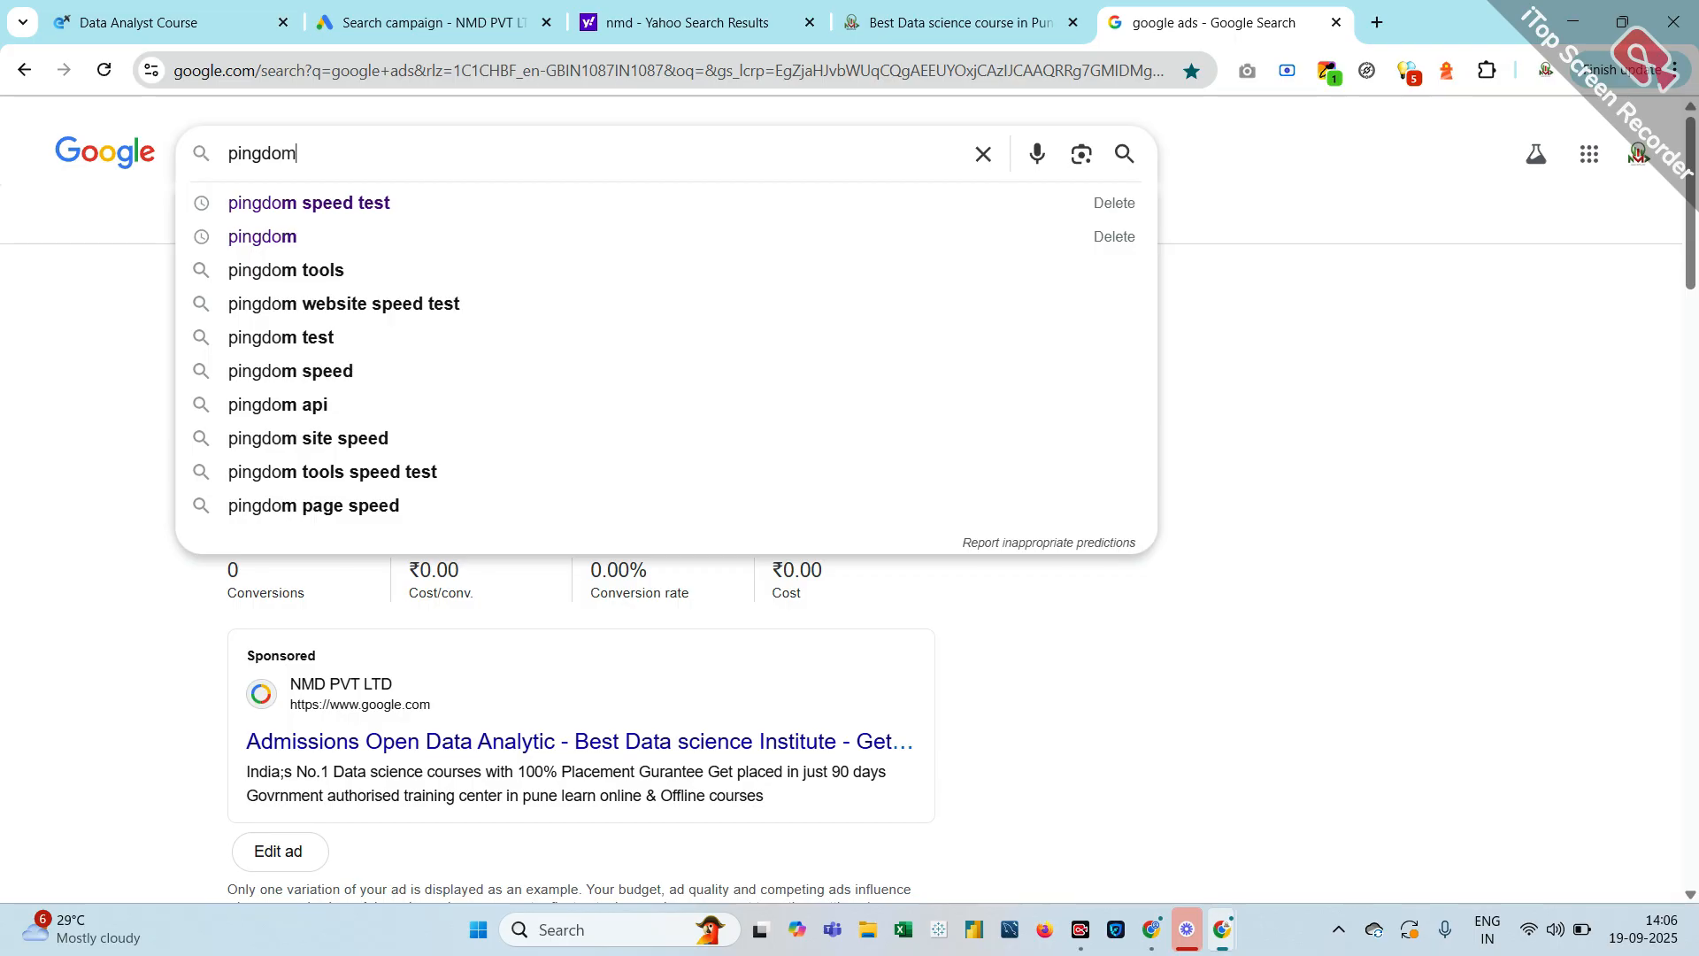
click(385, 205)
click(363, 348)
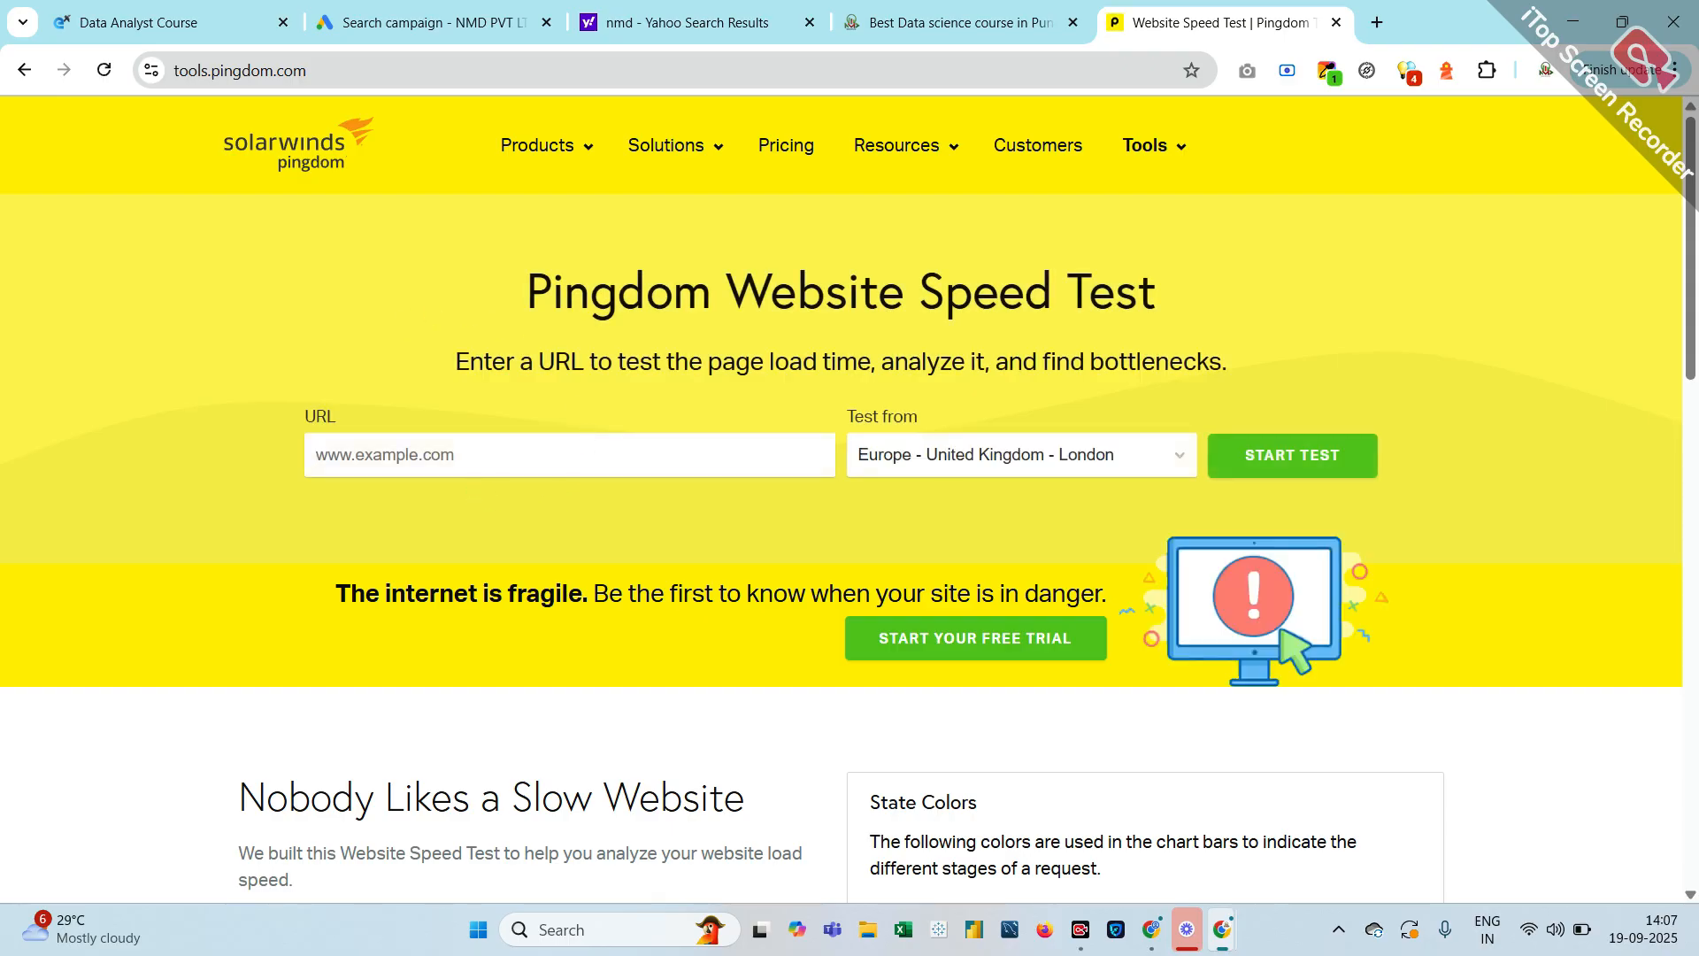
Paste the Data Science course URL and set the test location to Europe - Germany - Frankfurt
key(ctrl+v)
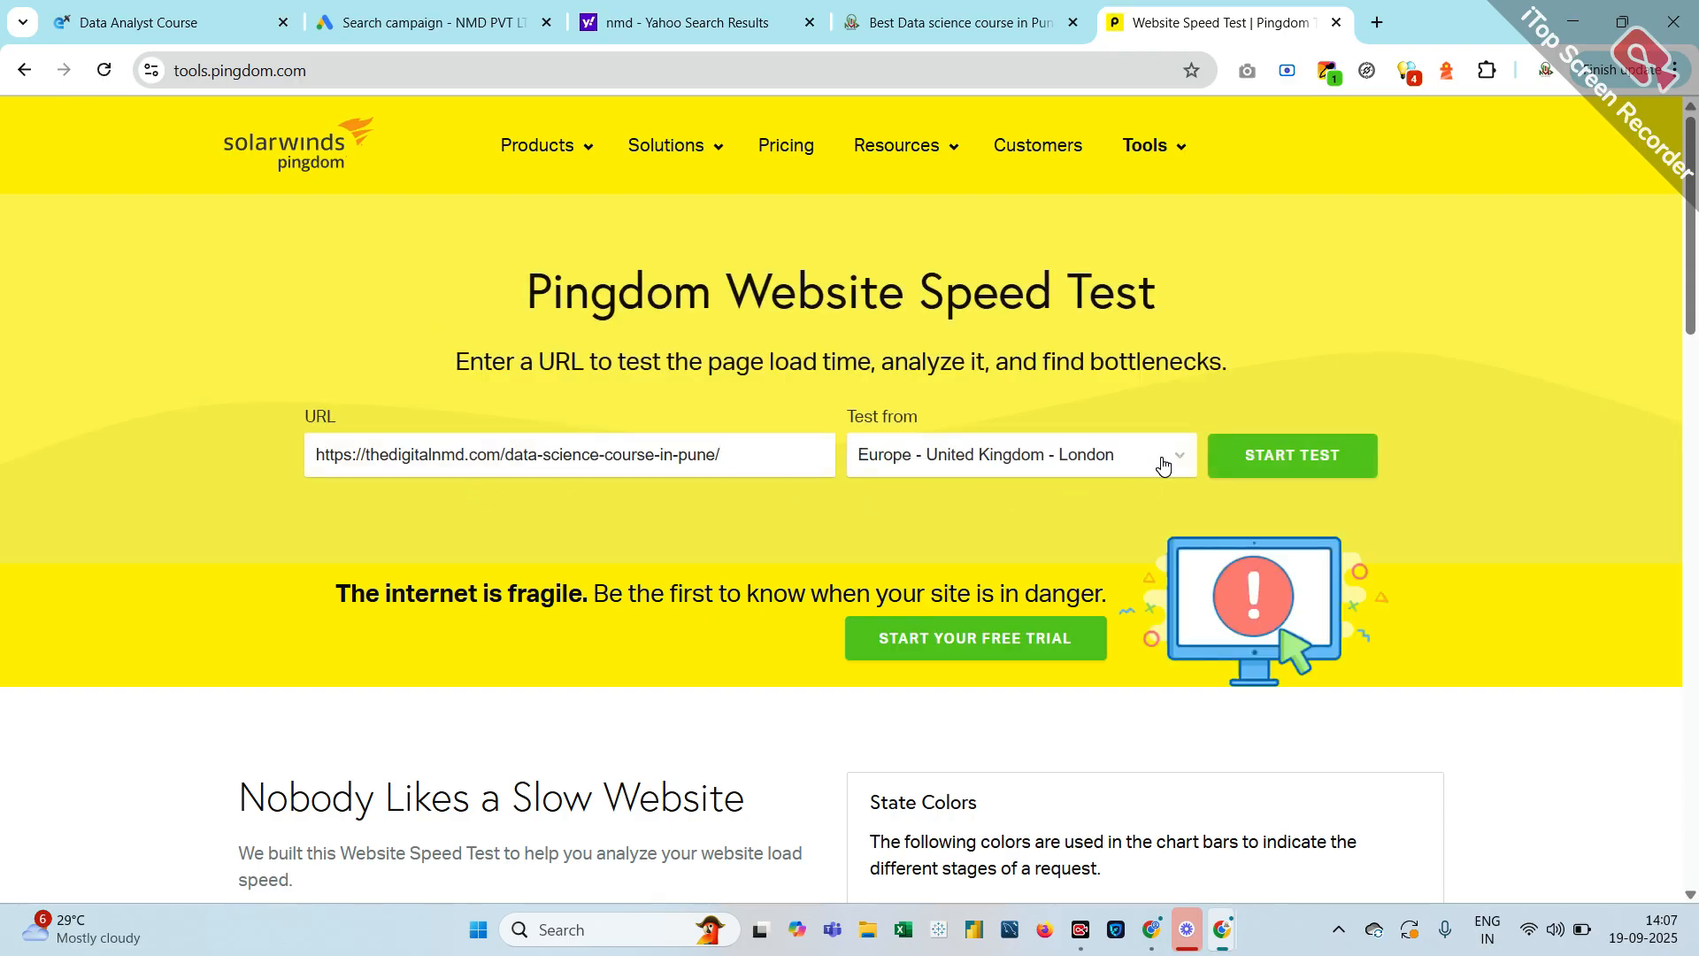
click(1162, 464)
click(1062, 533)
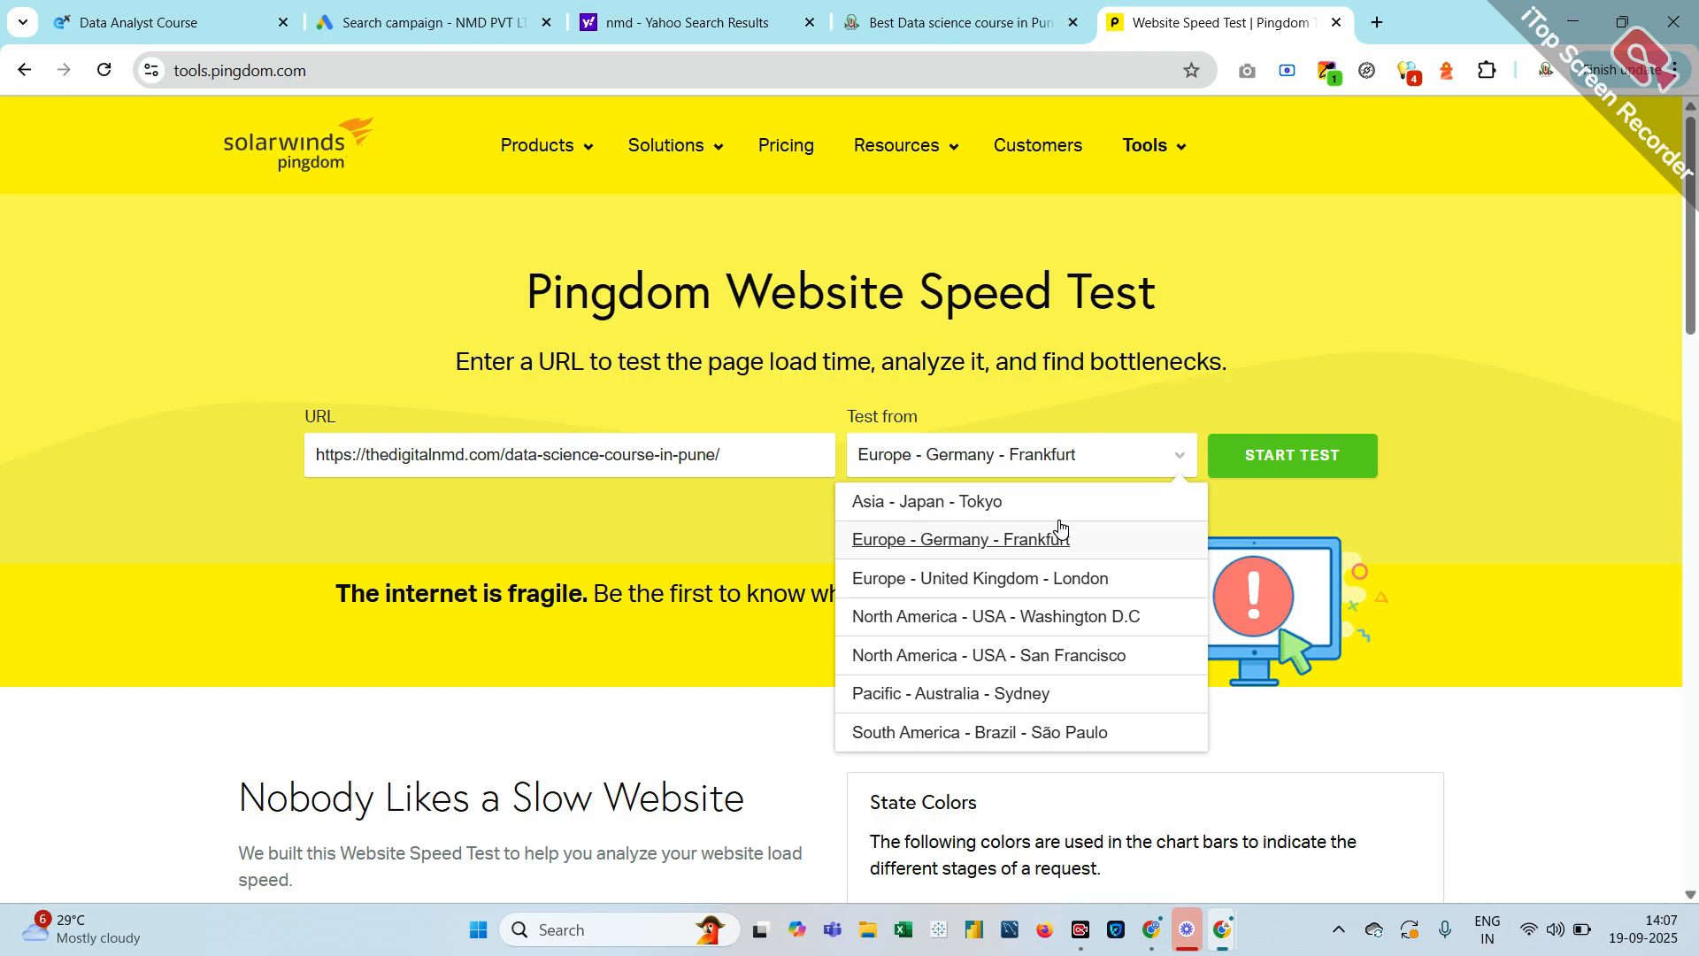
Run the Pingdom speed test on the course page and review its grade C 77, 3.19 s load, 1.9 MB, 83 requests
click(1262, 477)
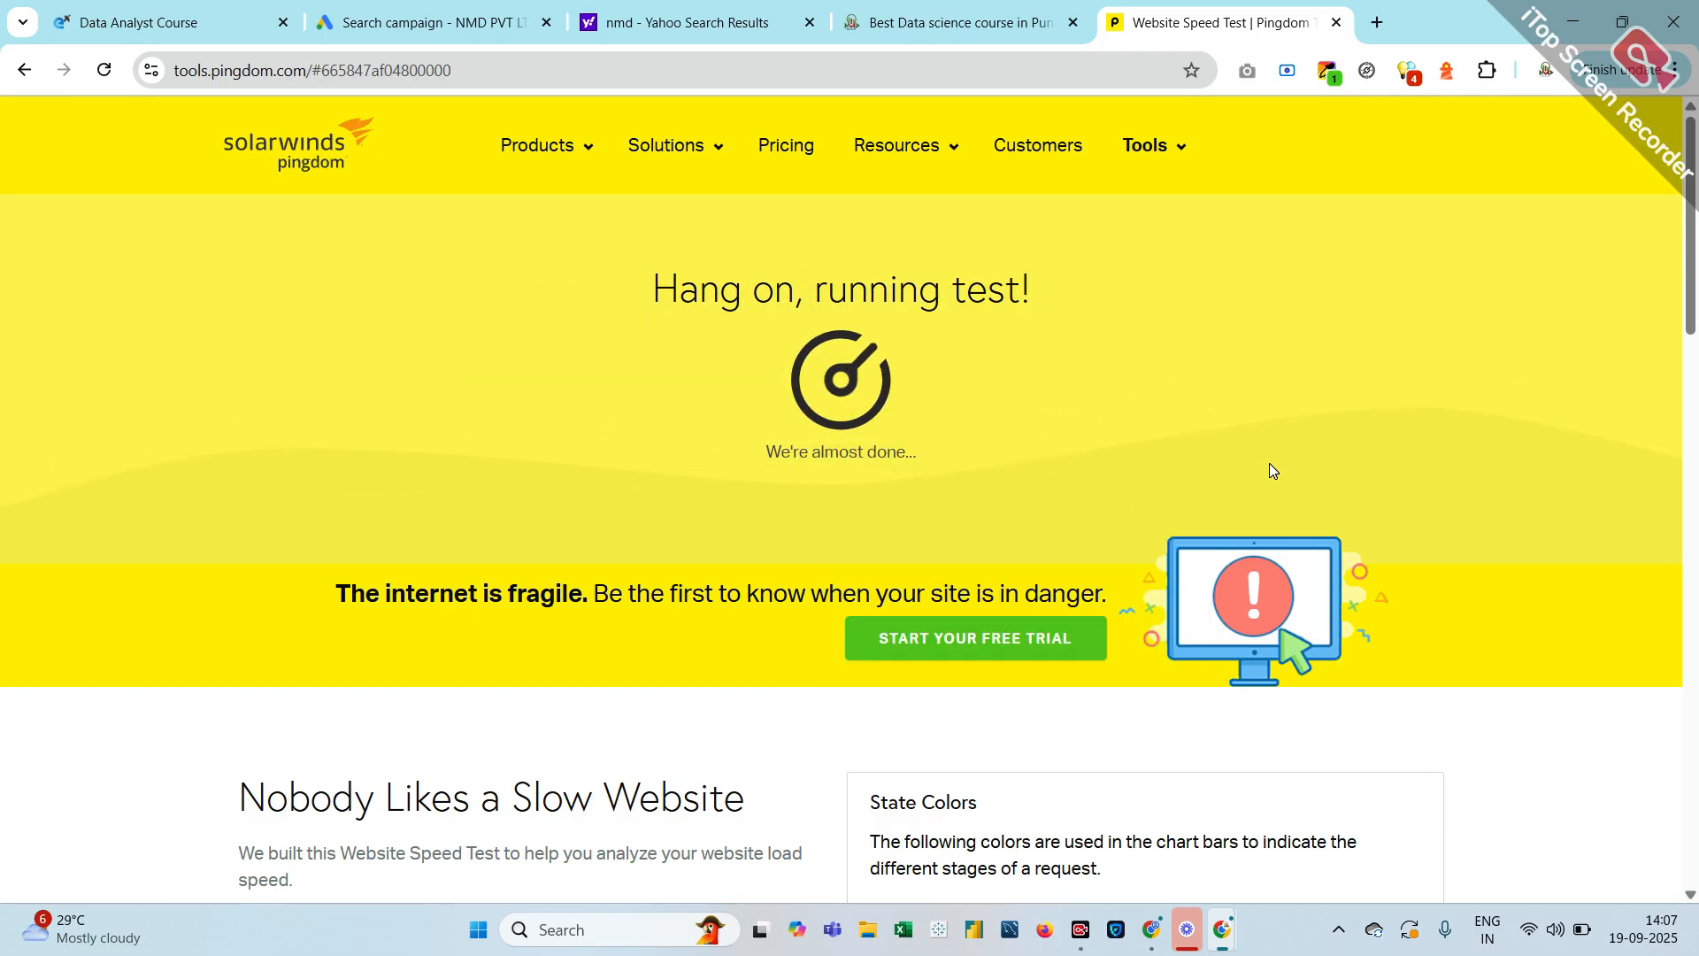
scroll(1269, 464, down, 3)
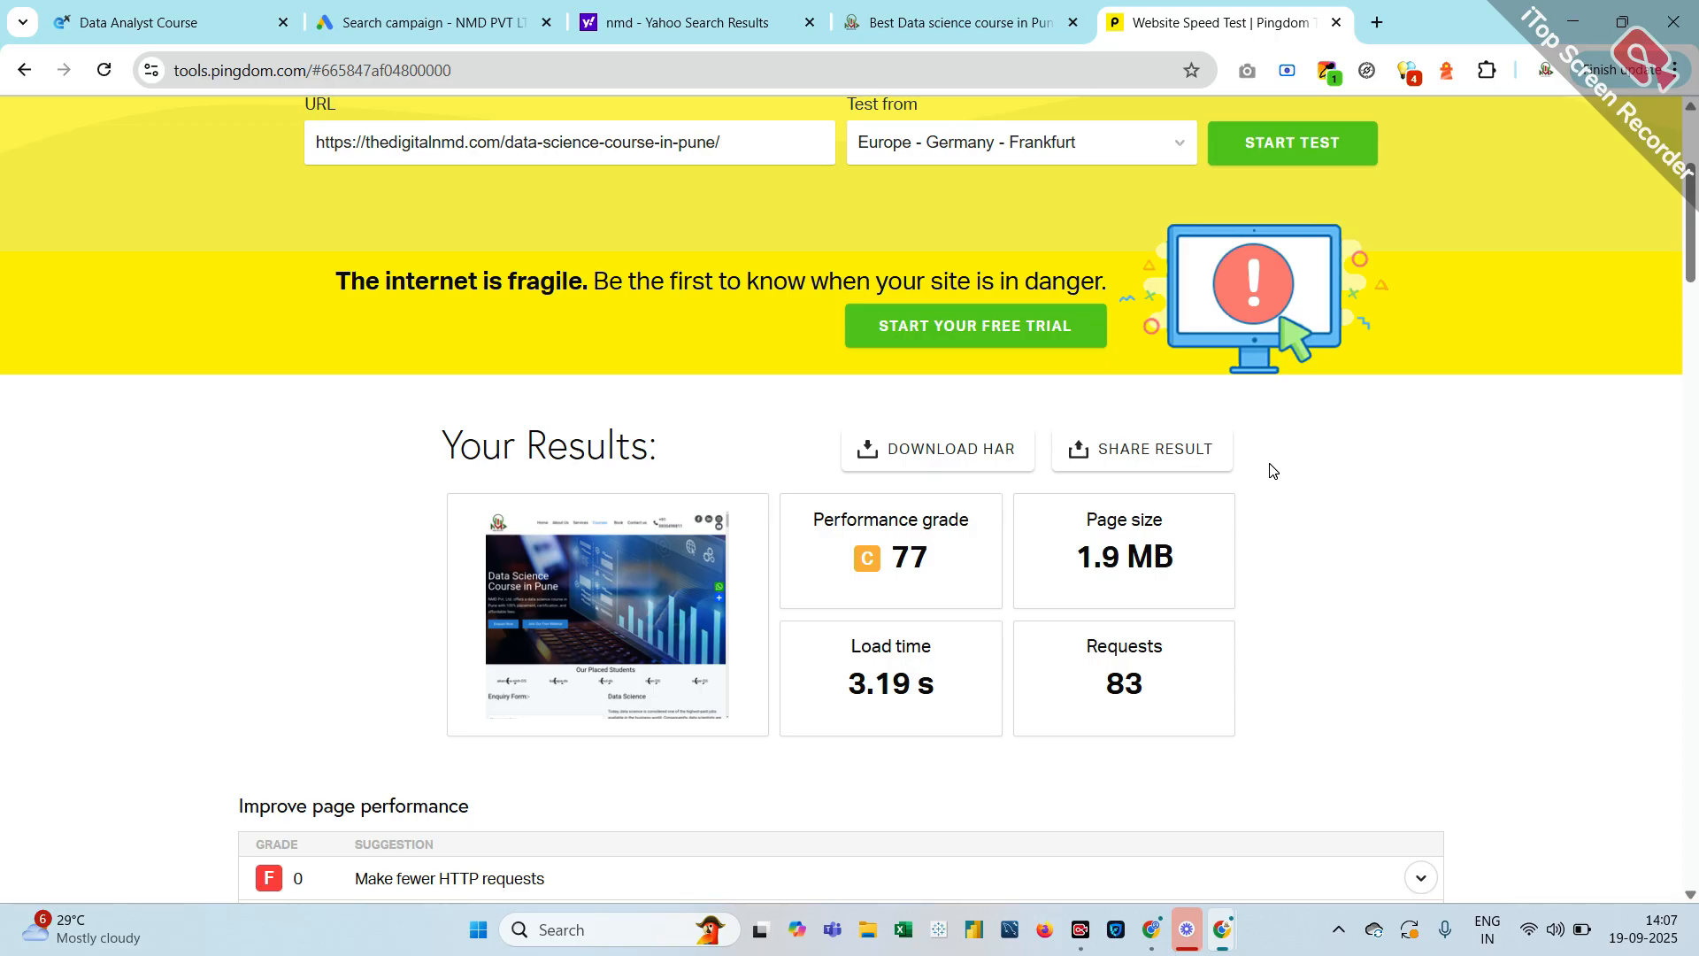
scroll(1272, 469, down, 1)
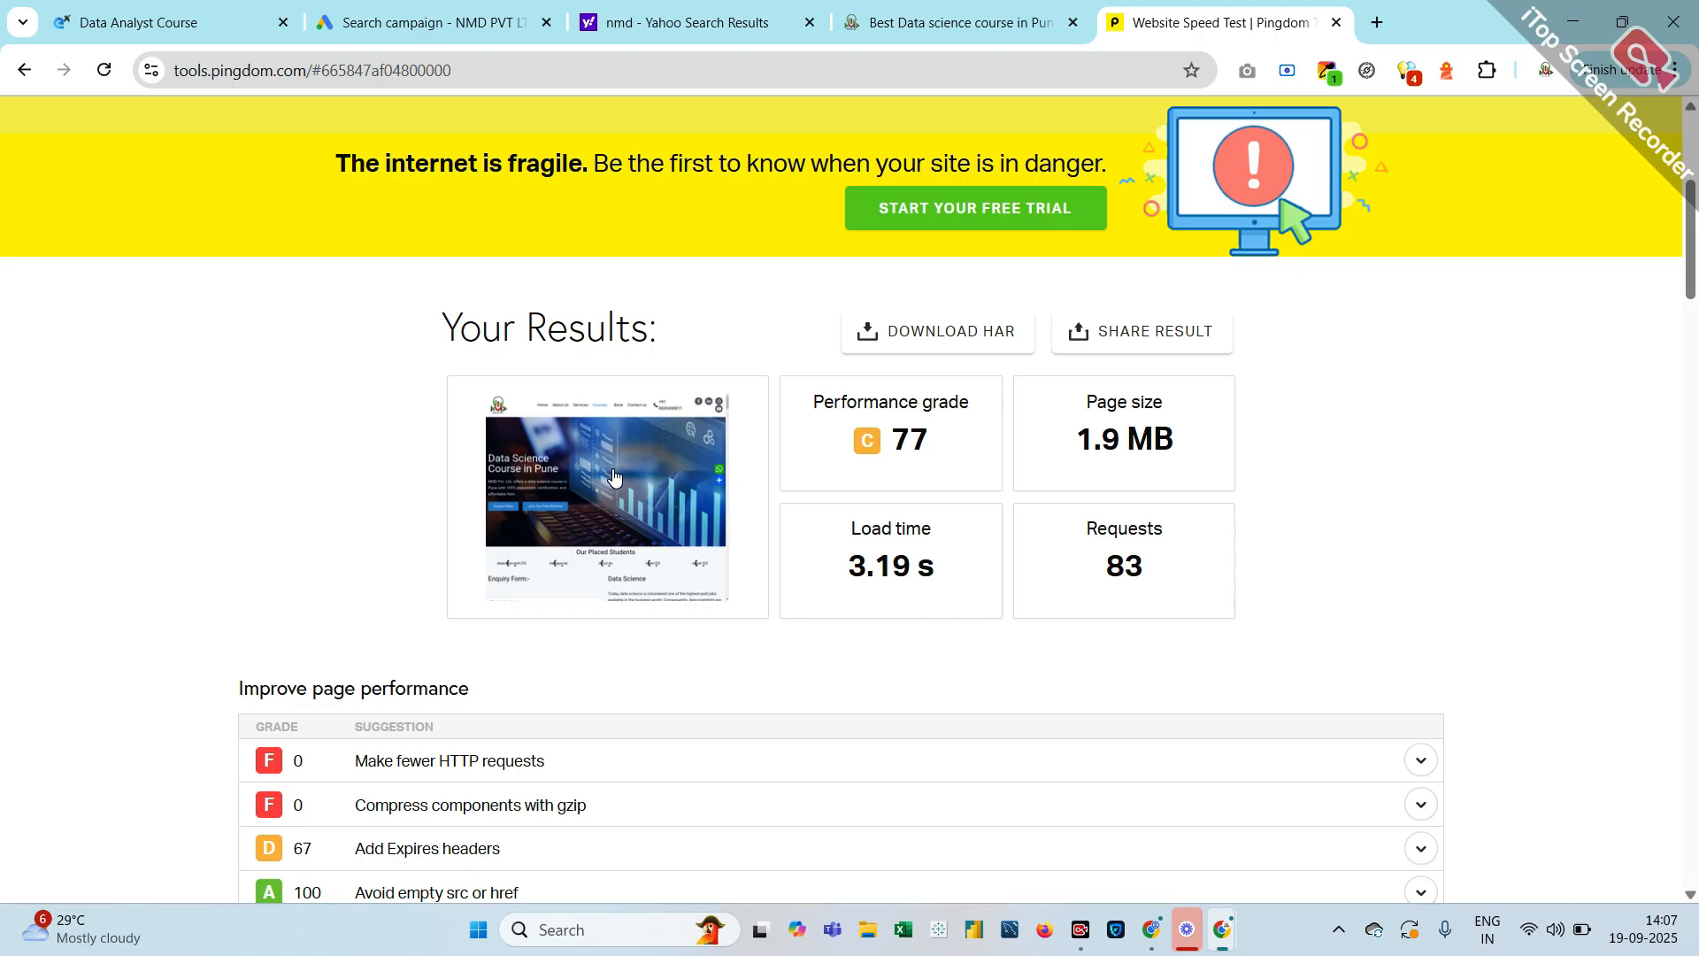
scroll(655, 520, down, 2)
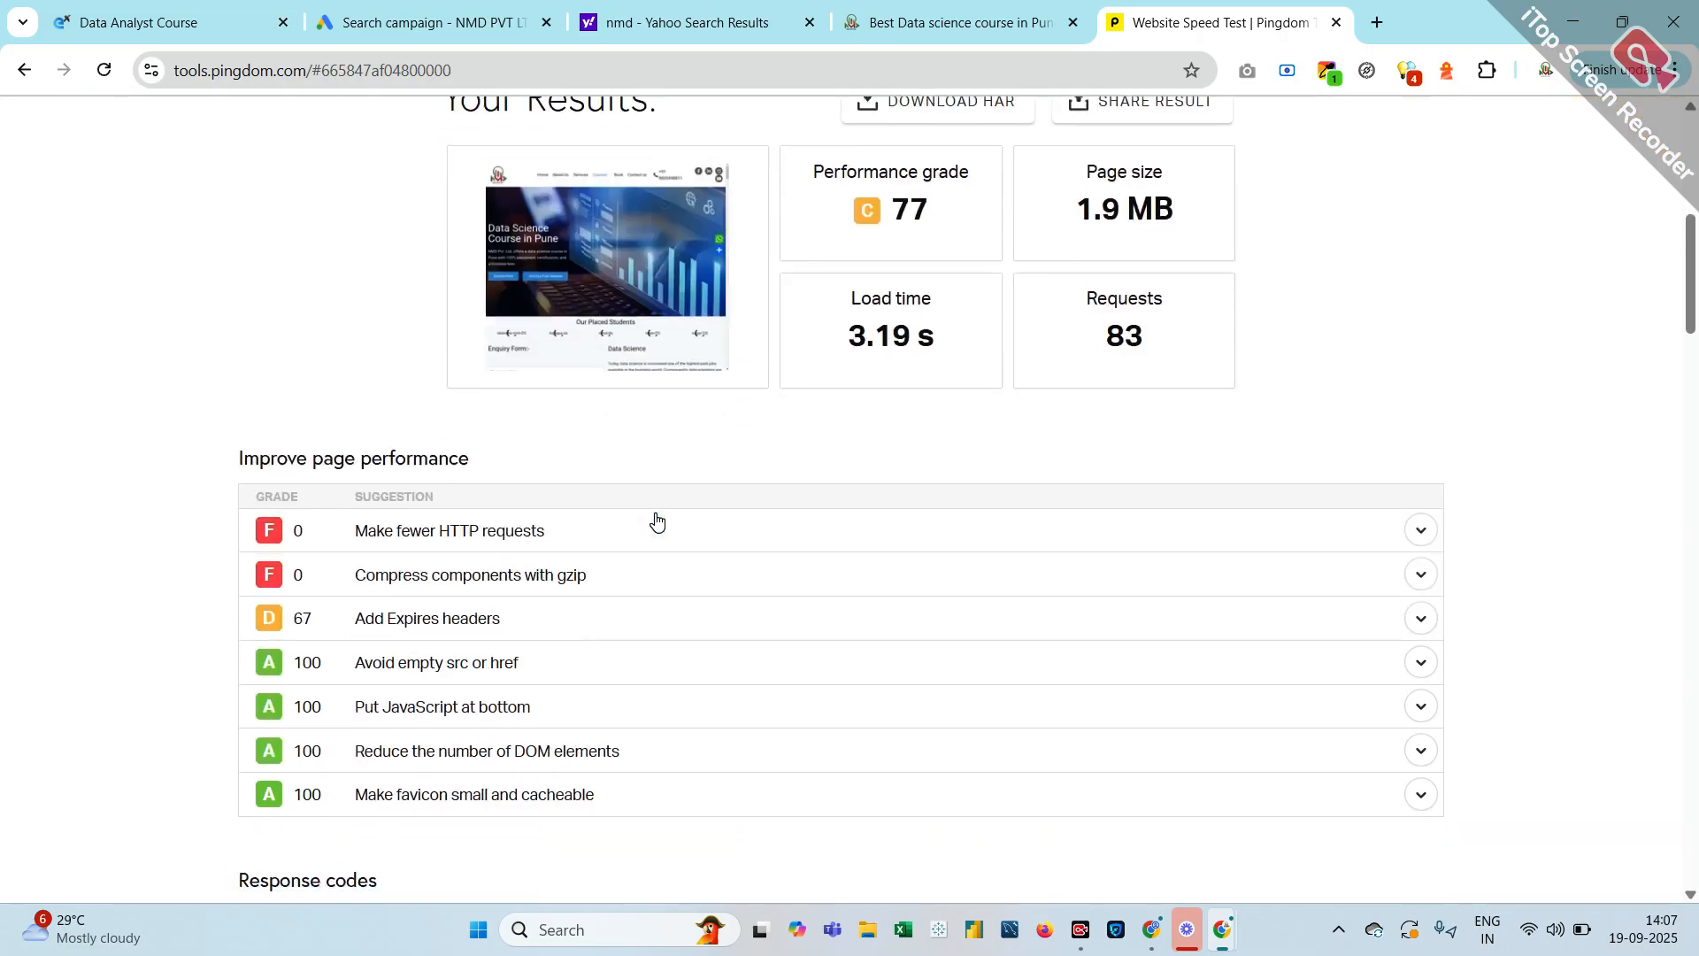
scroll(656, 519, up, 6)
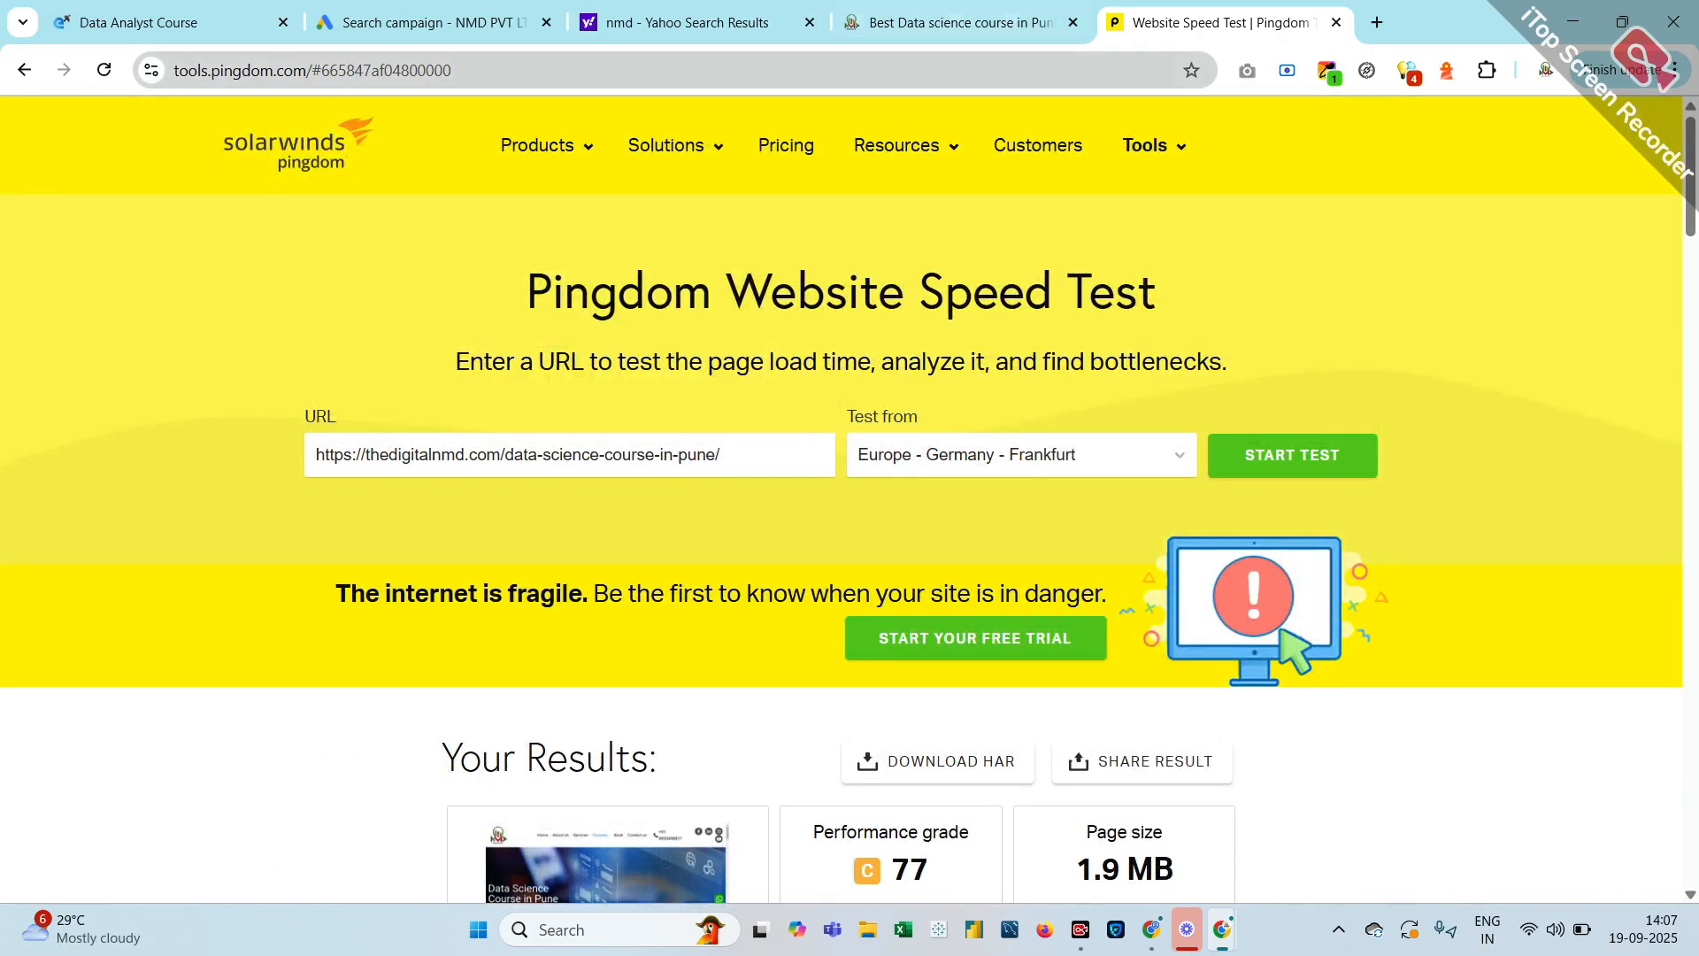
Scroll through the Data Science Course in Pune page's placement, syllabus and industry sections, then return to the campaign draft
click(875, 15)
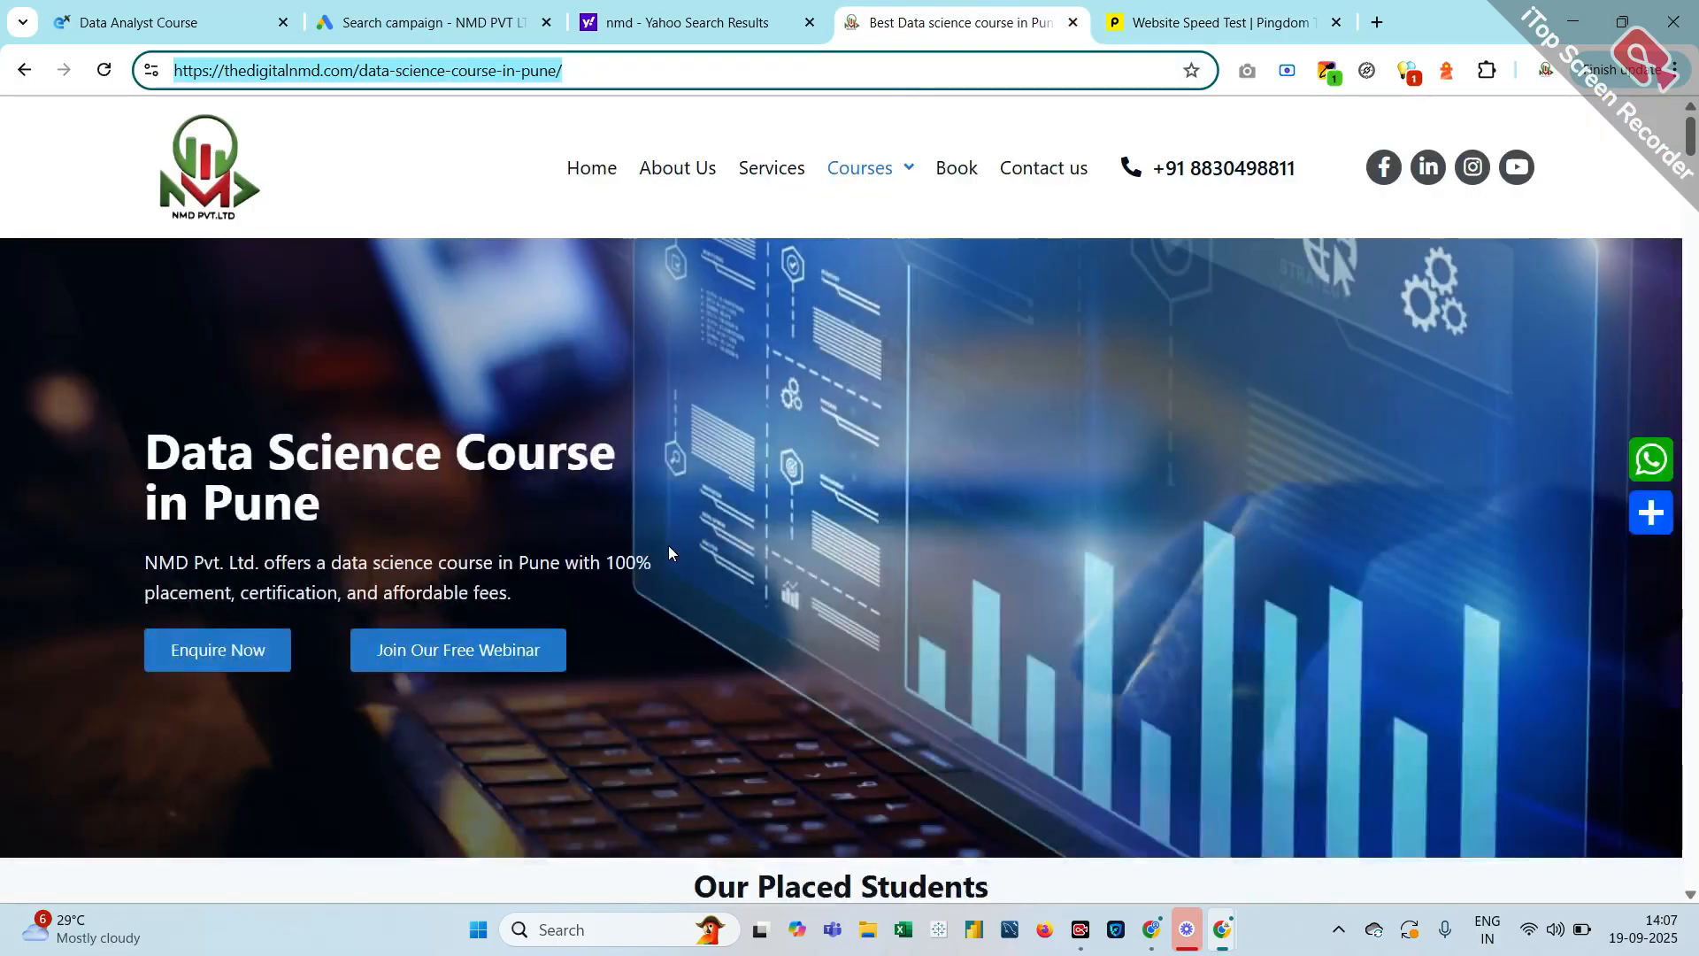
scroll(667, 545, down, 5)
scroll(667, 545, down, 3)
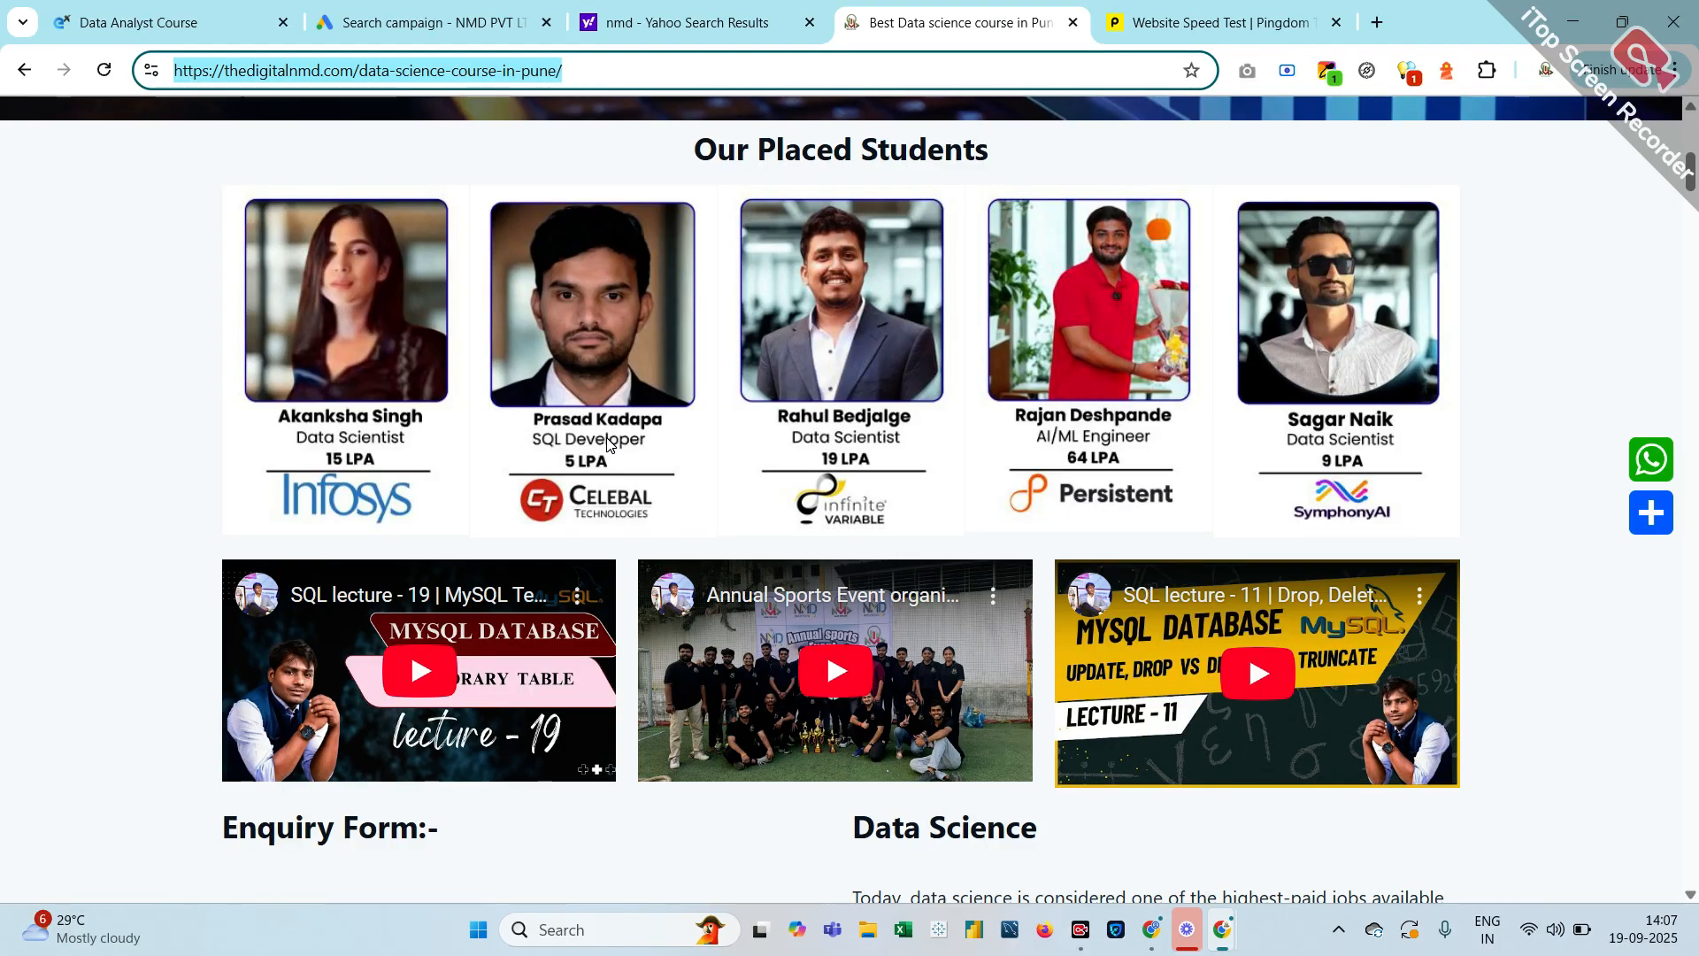
scroll(607, 442, down, 10)
scroll(607, 443, down, 20)
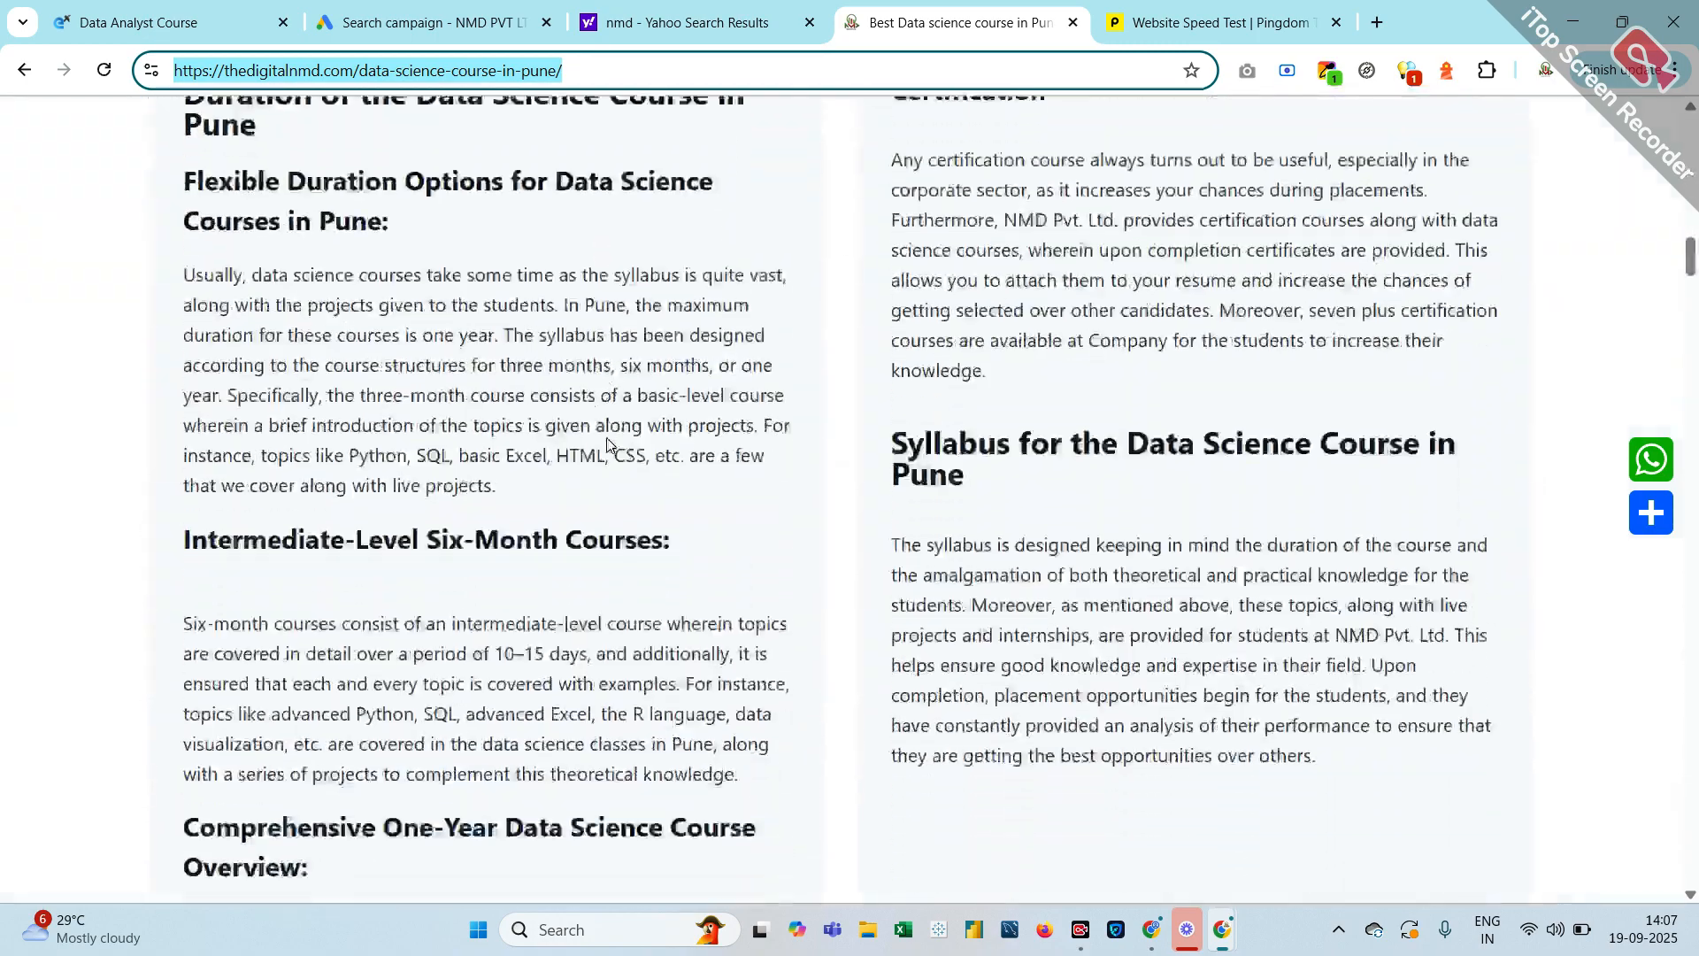
scroll(596, 406, down, 12)
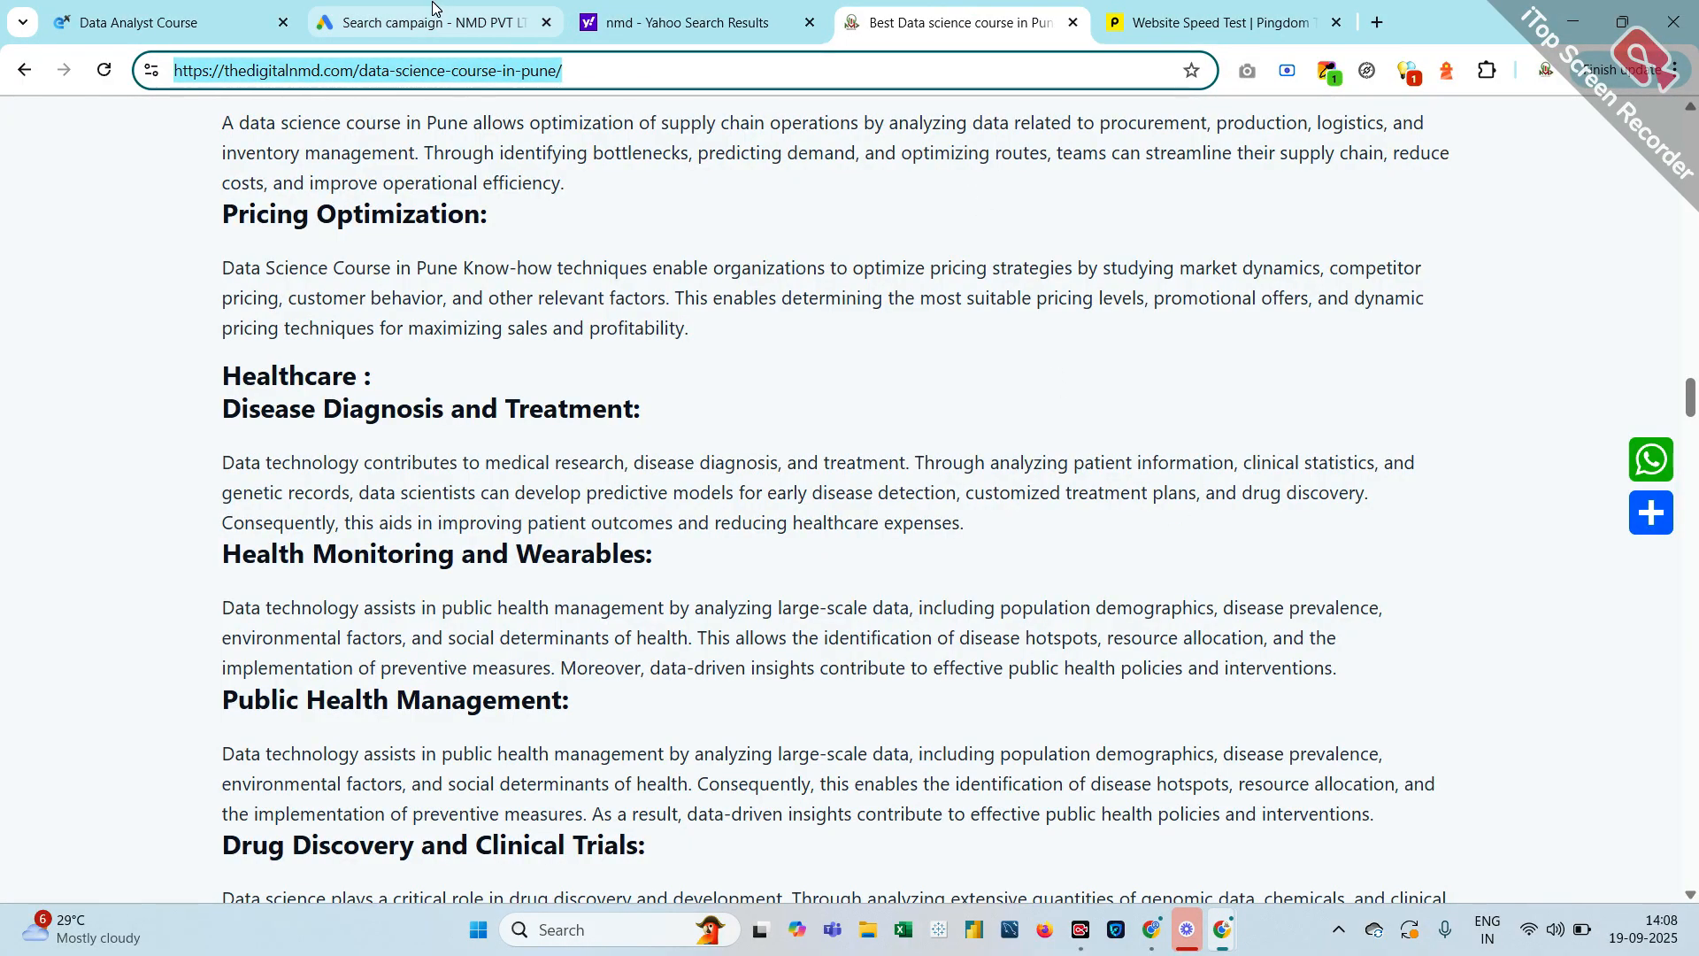
click(510, 39)
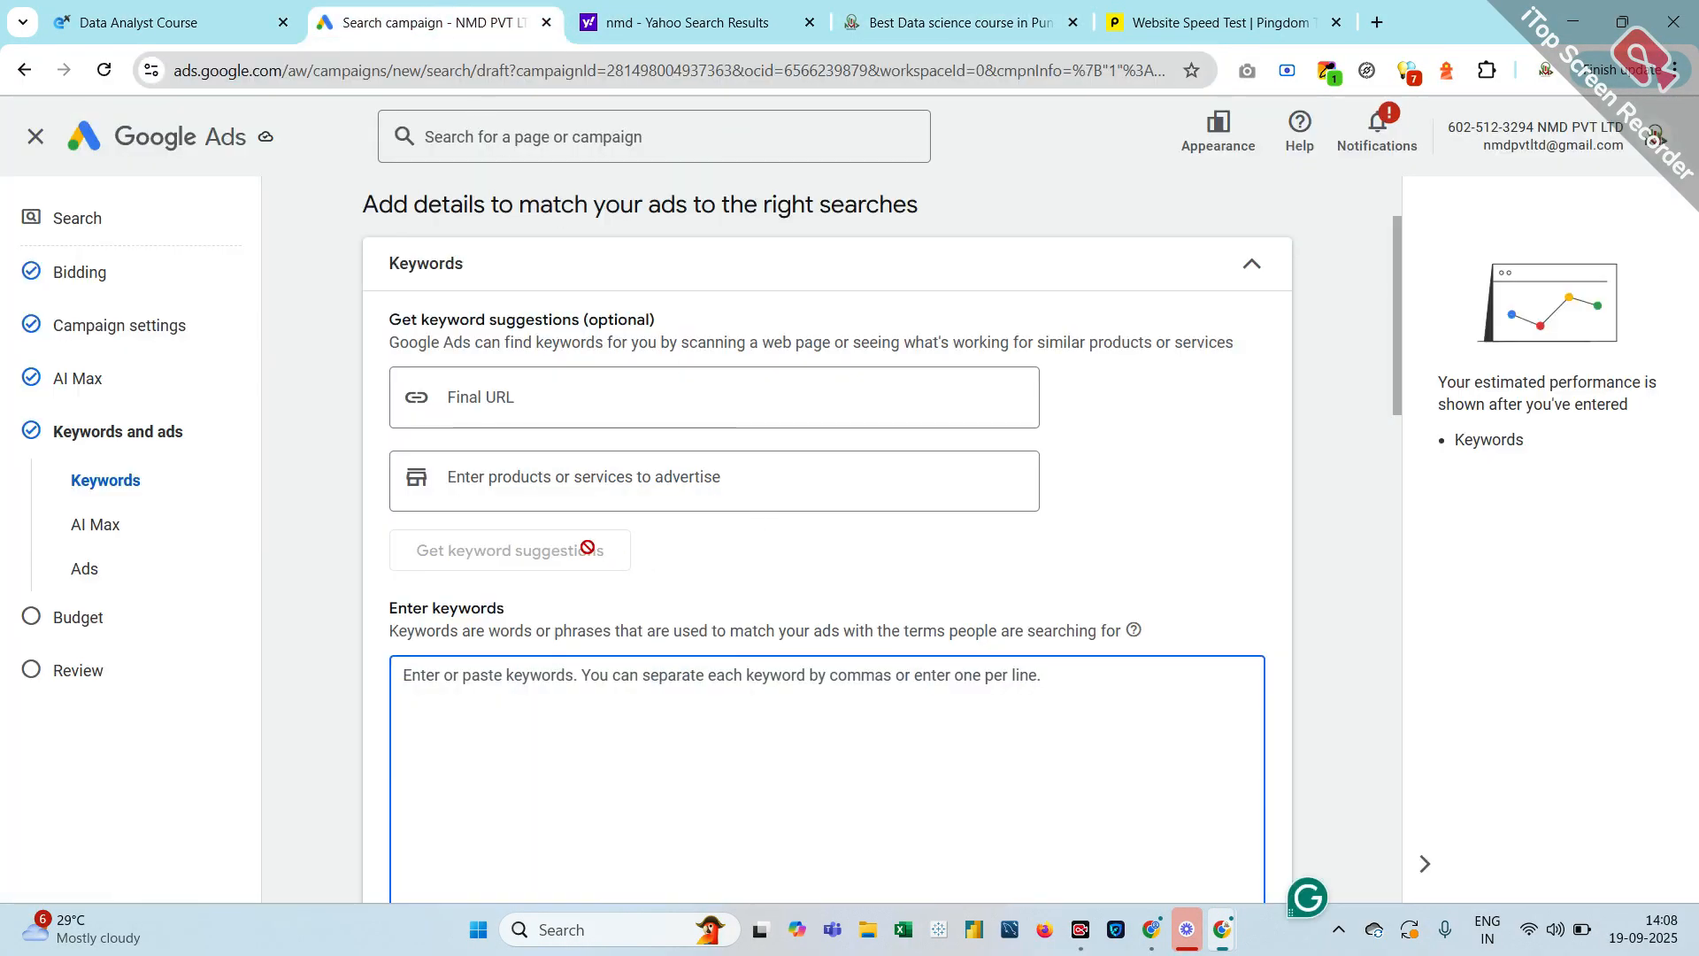
Paste the Data Science course page URL as the Final URL and generate keyword suggestions from it
scroll(588, 542, down, 1)
click(540, 270)
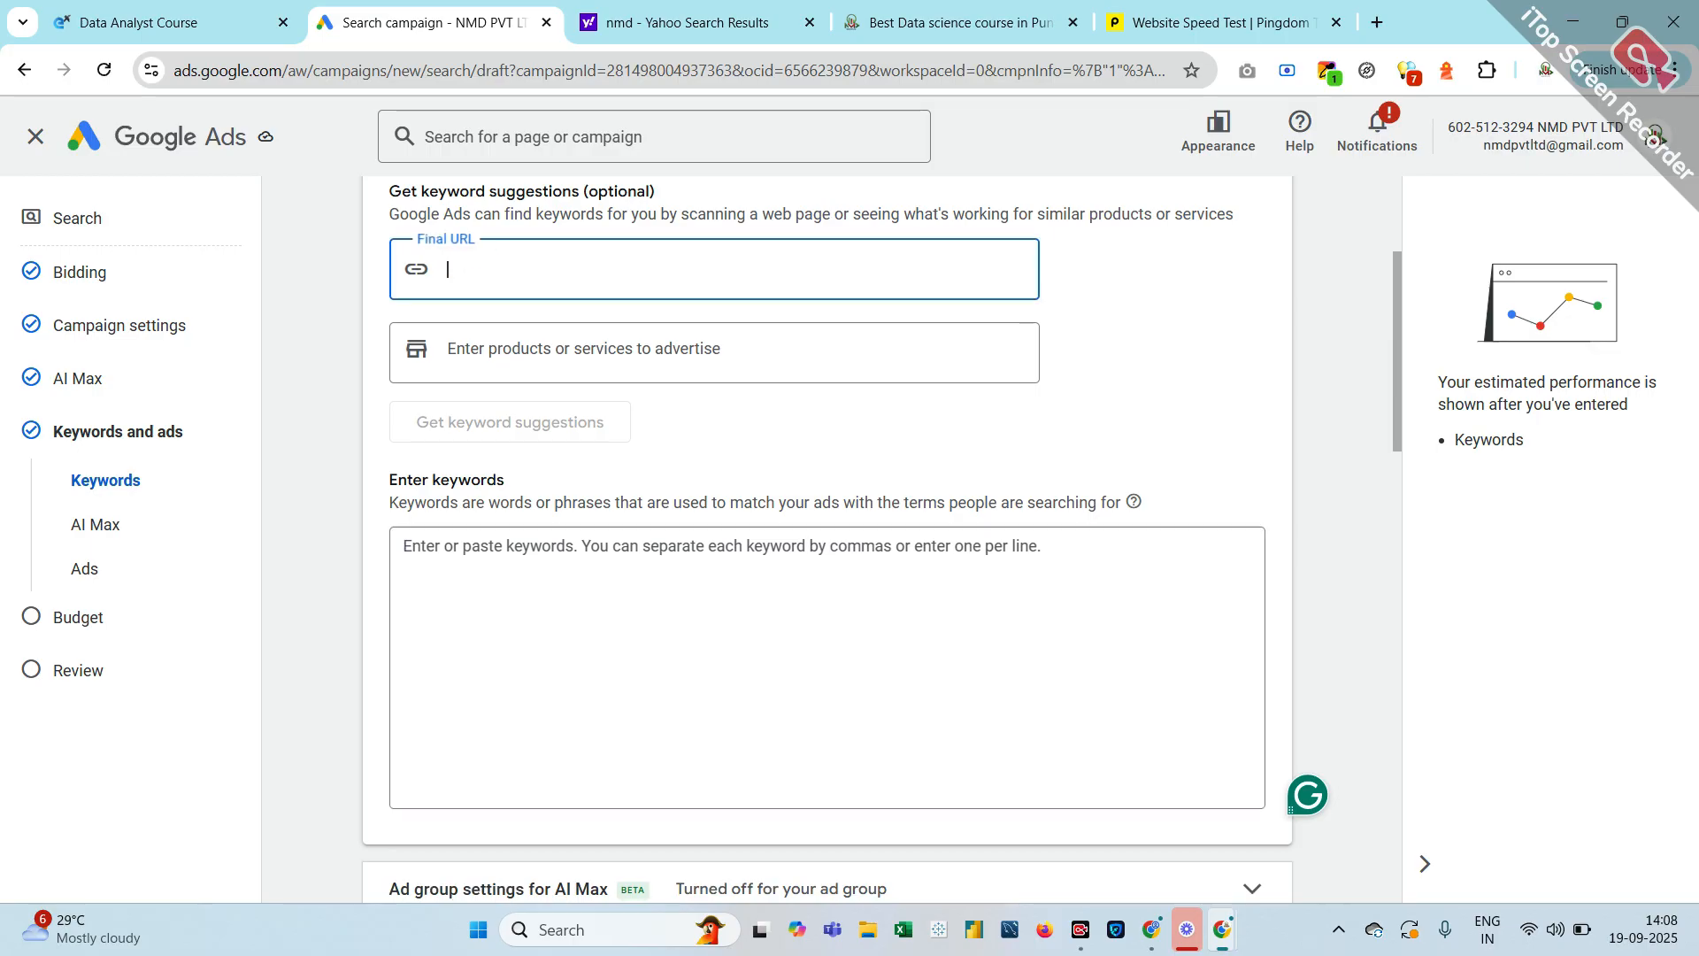
text(https://thedigitalnmd.com/data-science-course-in-pune/)
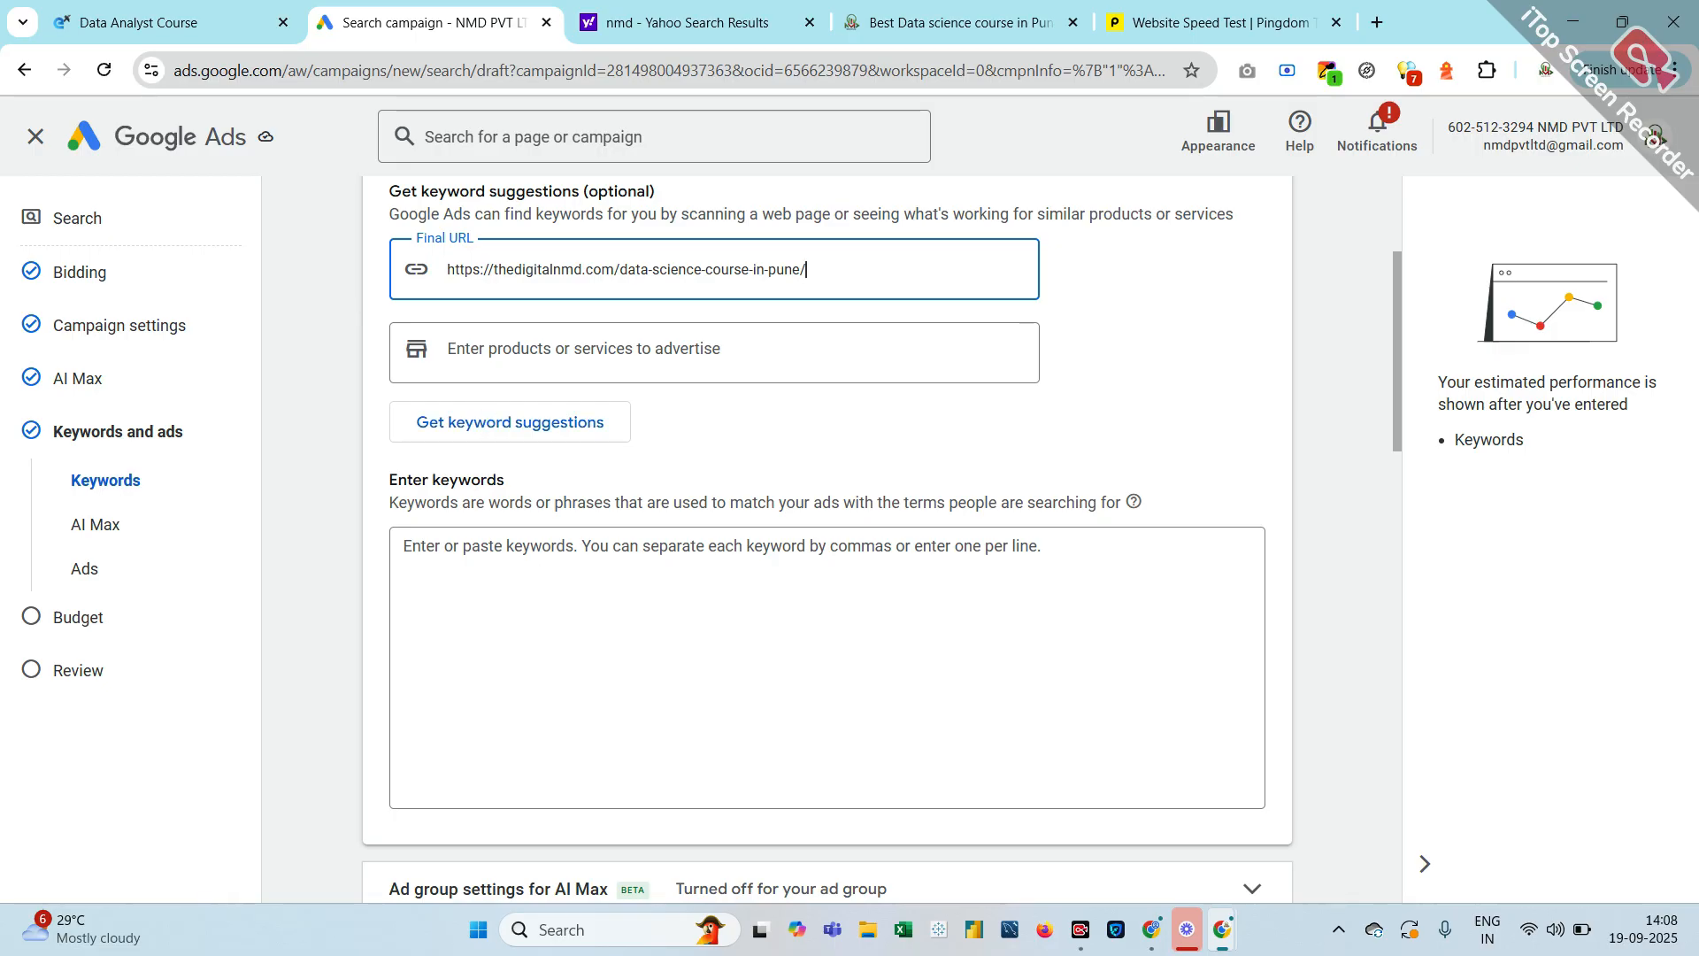
click(499, 421)
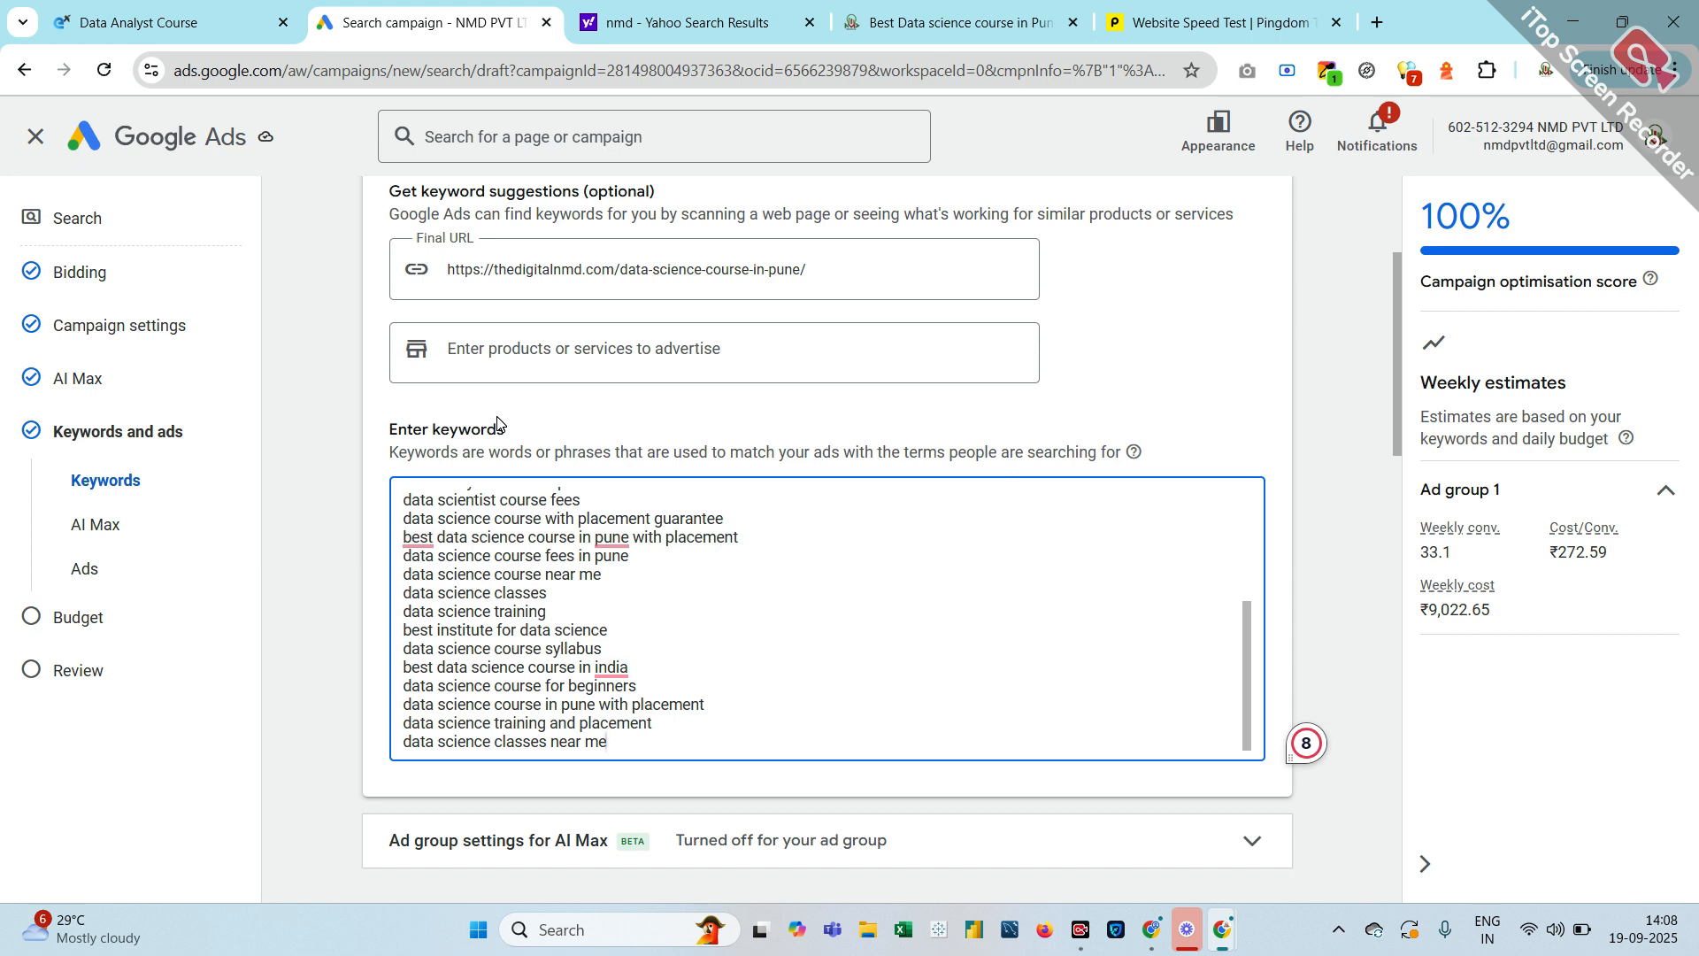
scroll(497, 423, down, 1)
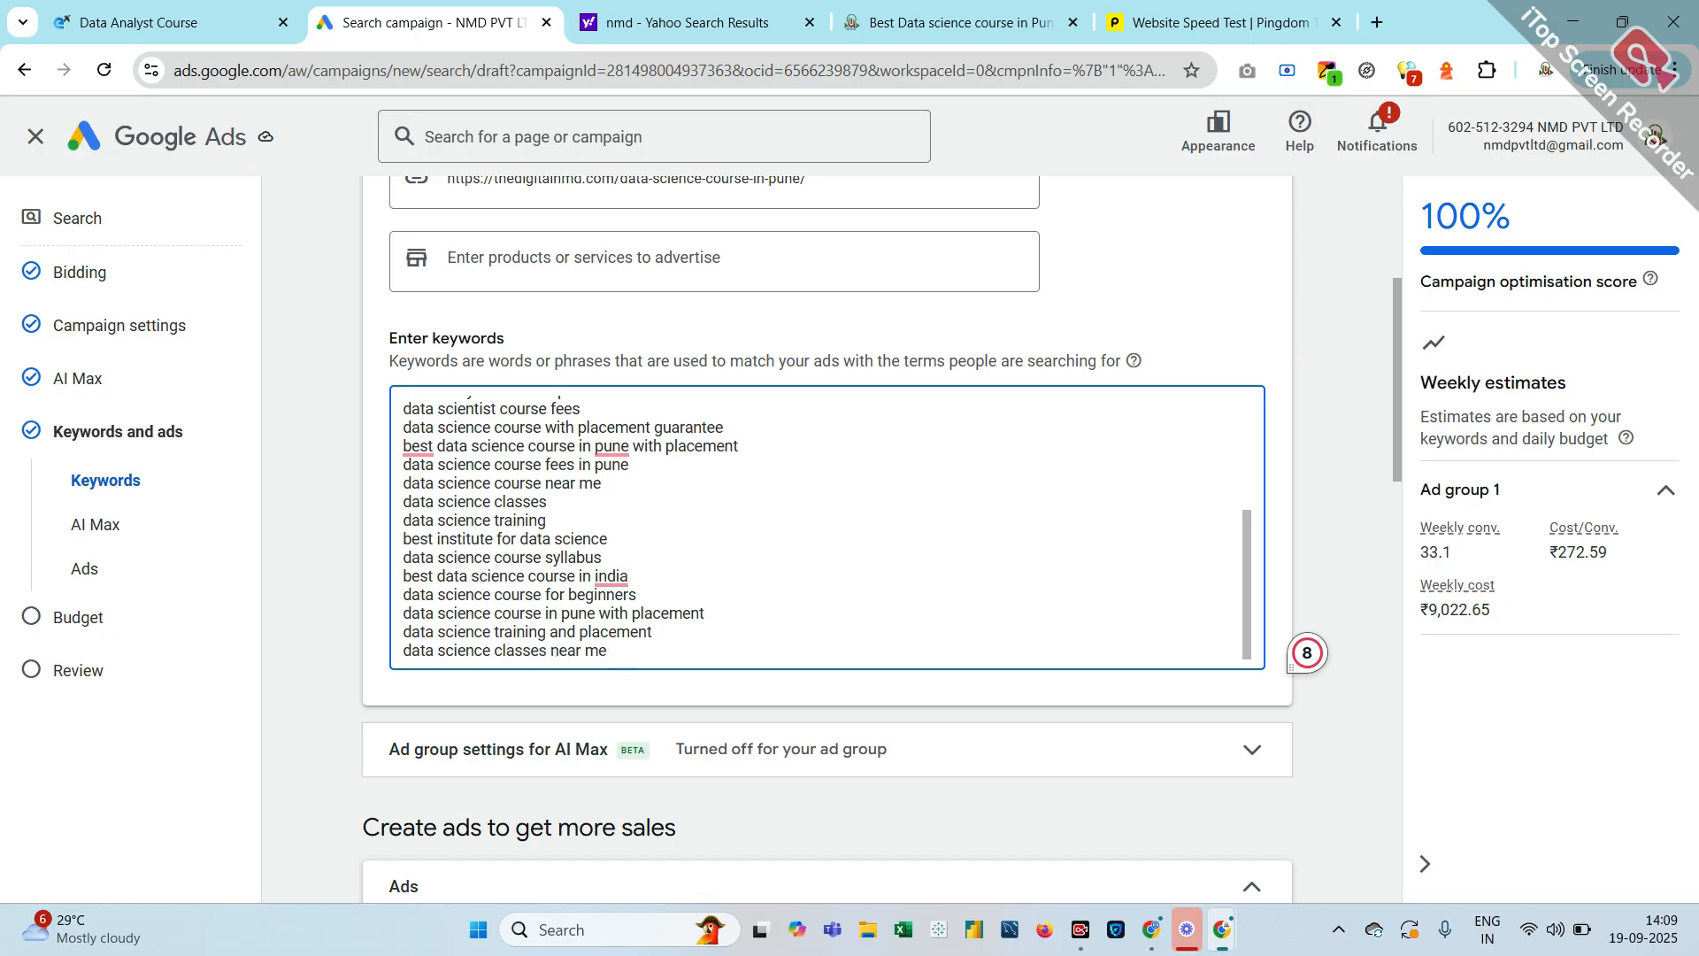
scroll(562, 643, down, 5)
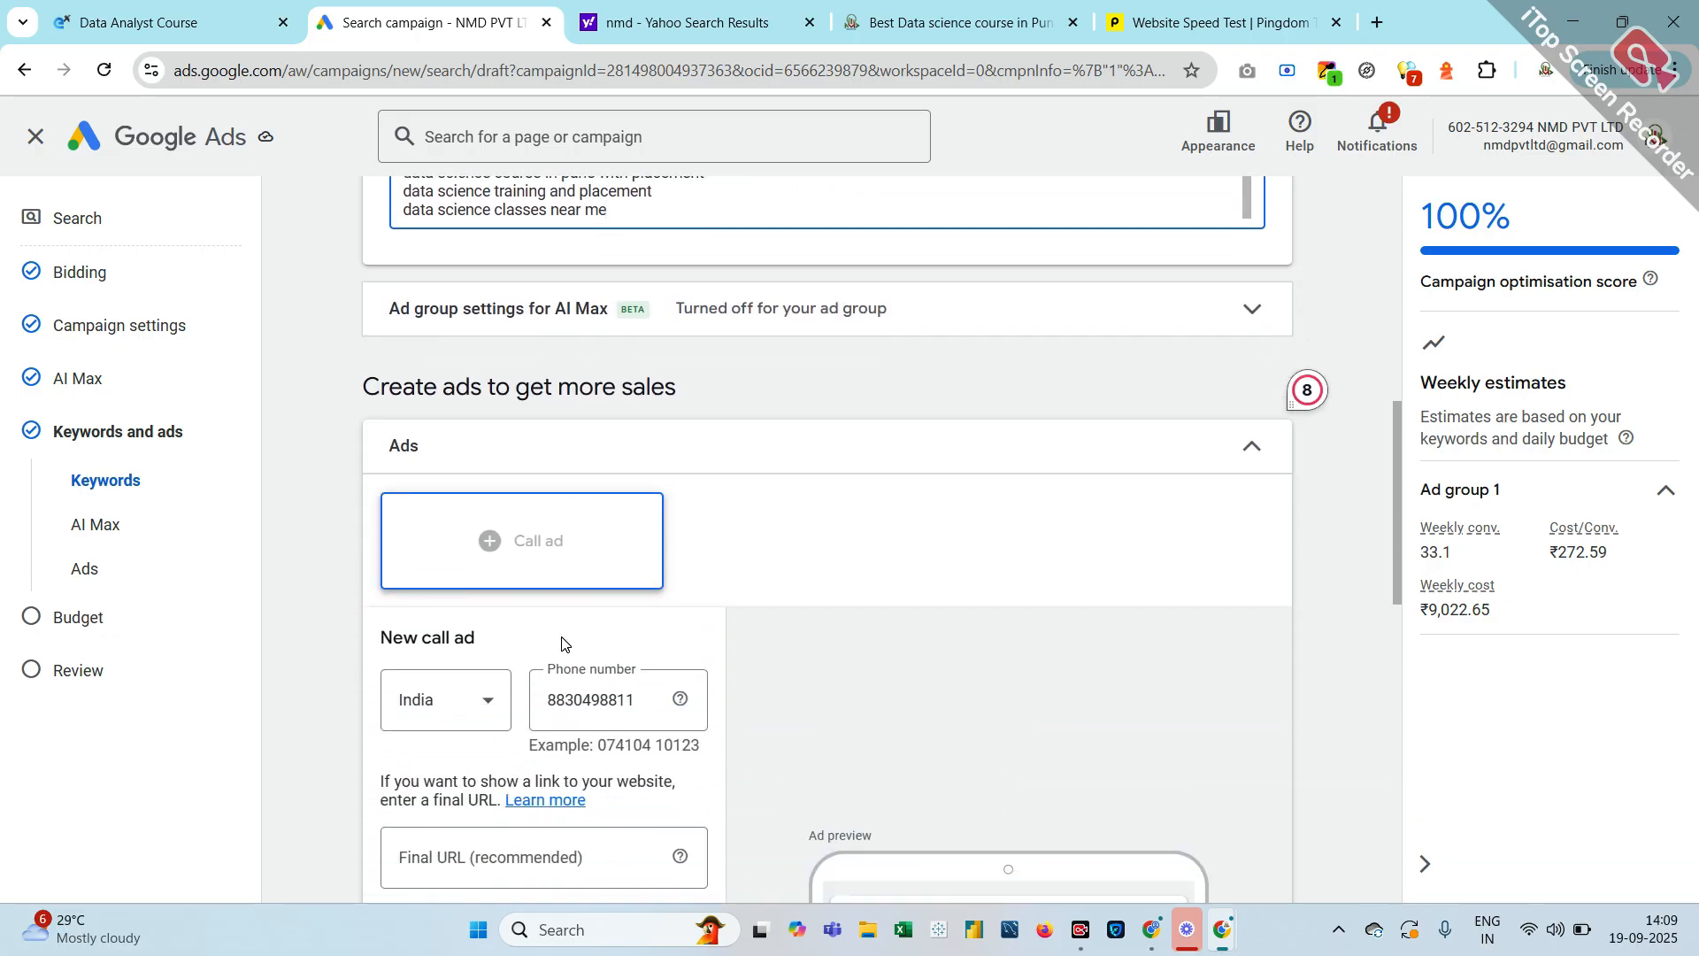
Select the suggested keywords from 'data scientist course fees' through 'data science classes near me'
scroll(562, 643, up, 5)
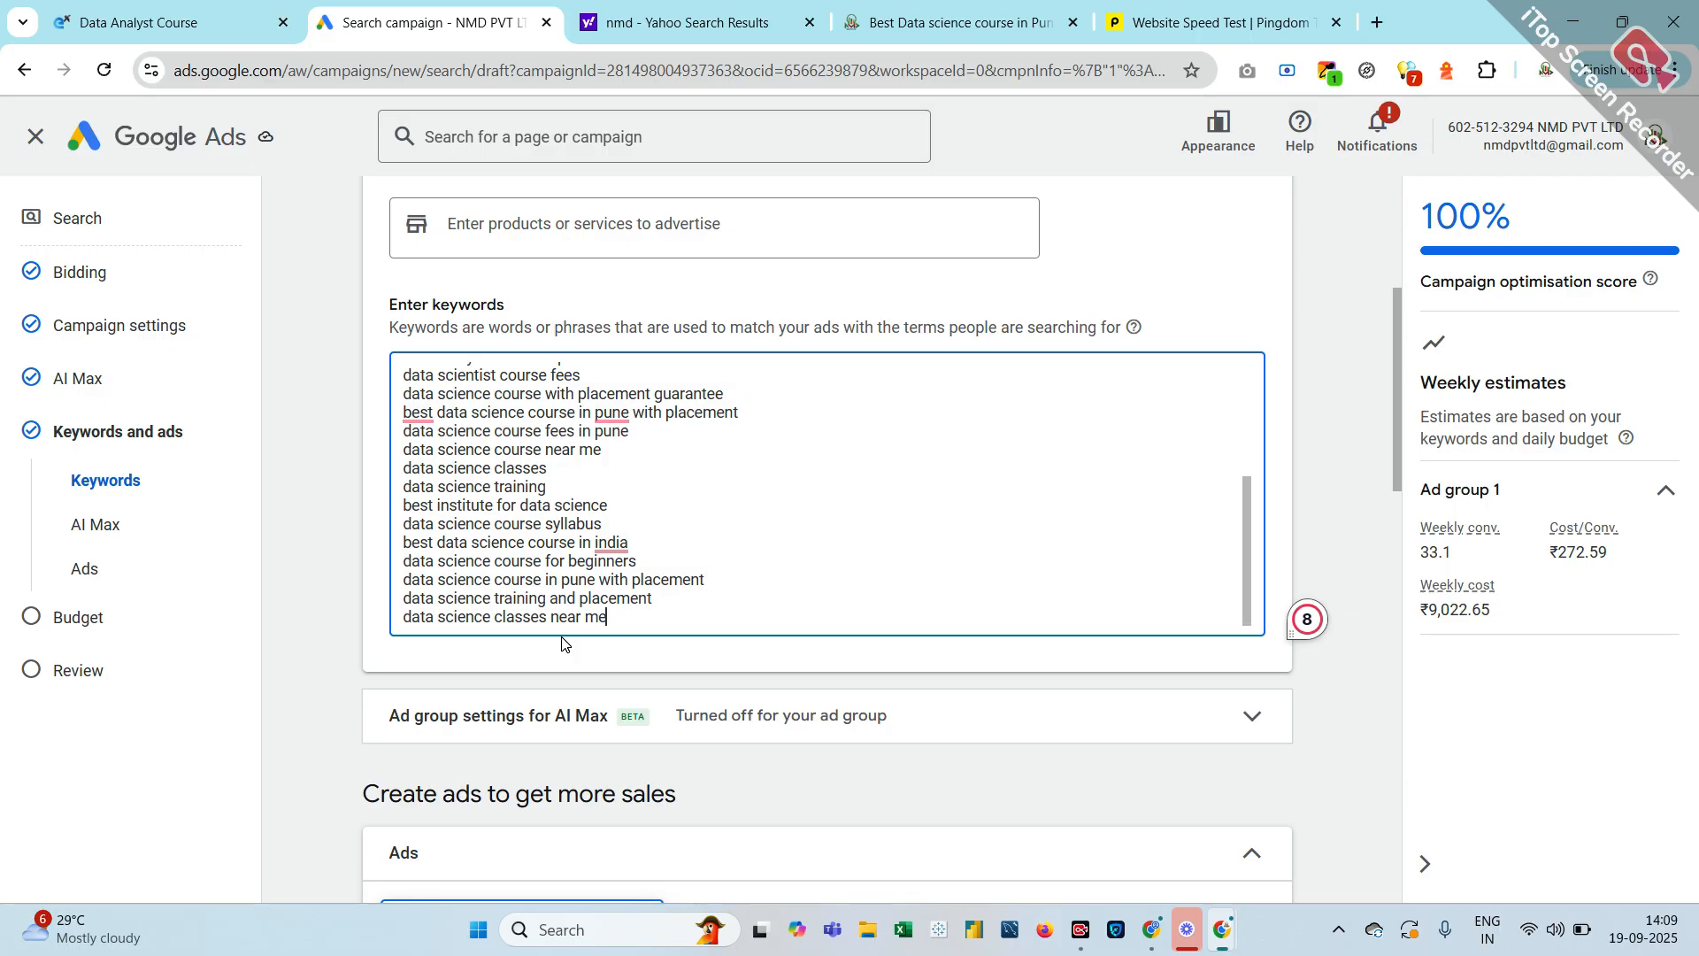
click(434, 375)
drag(403, 376, 534, 955)
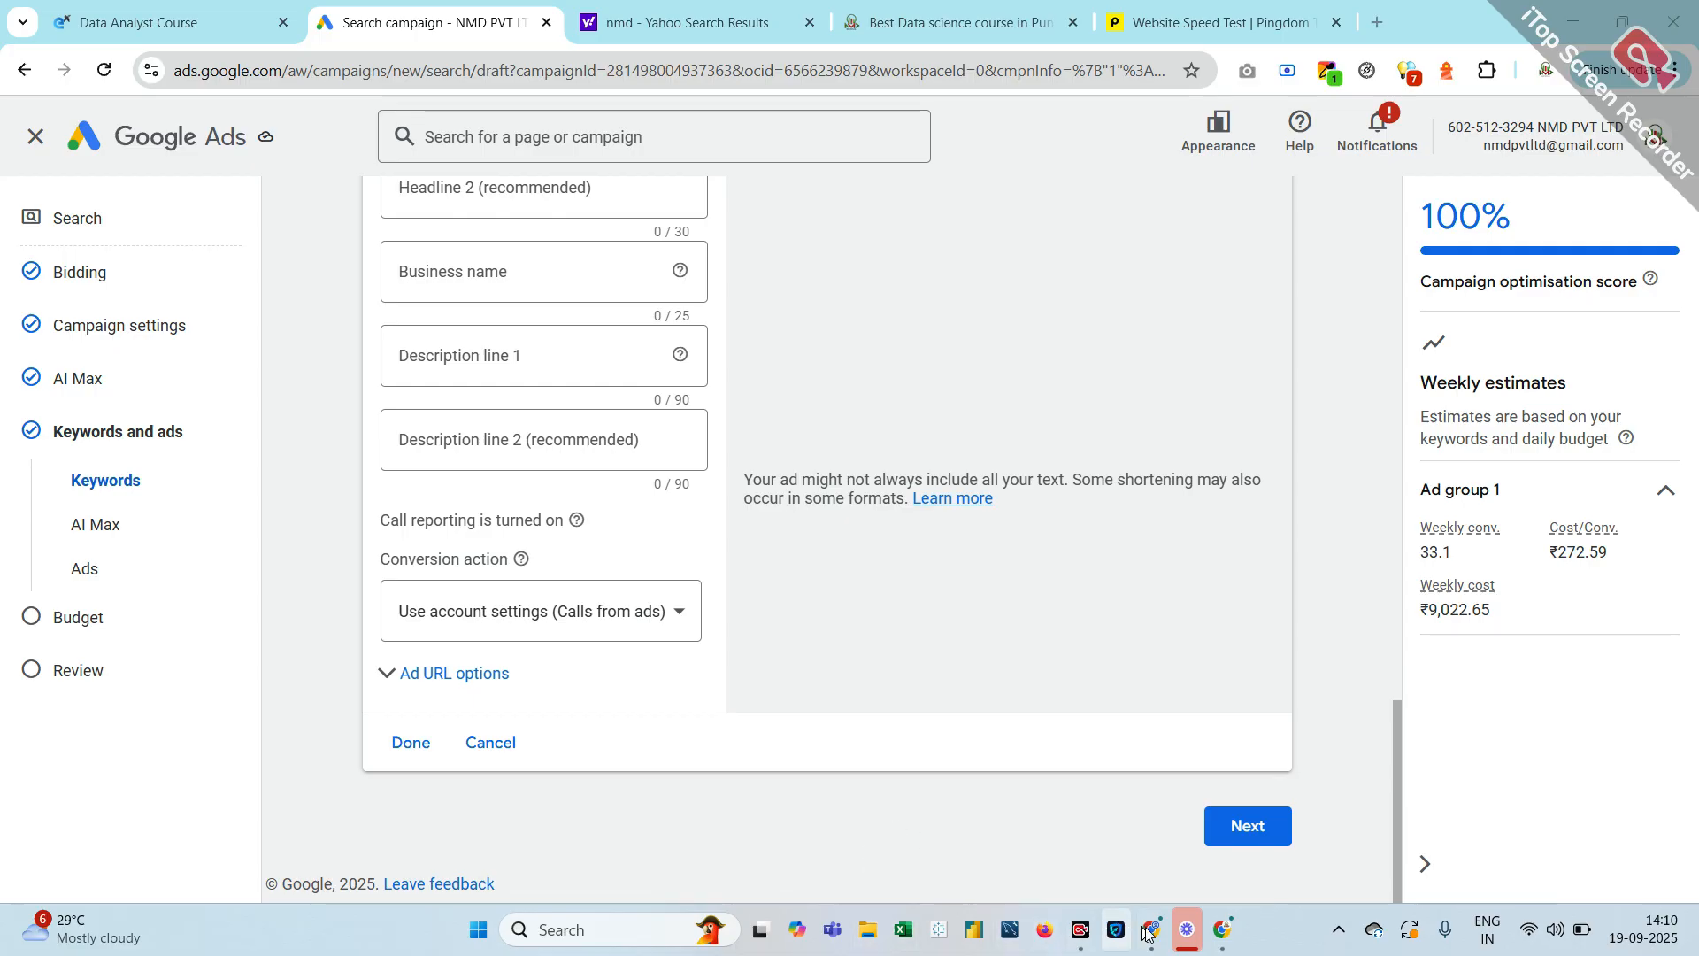
mouse_move(1224, 947)
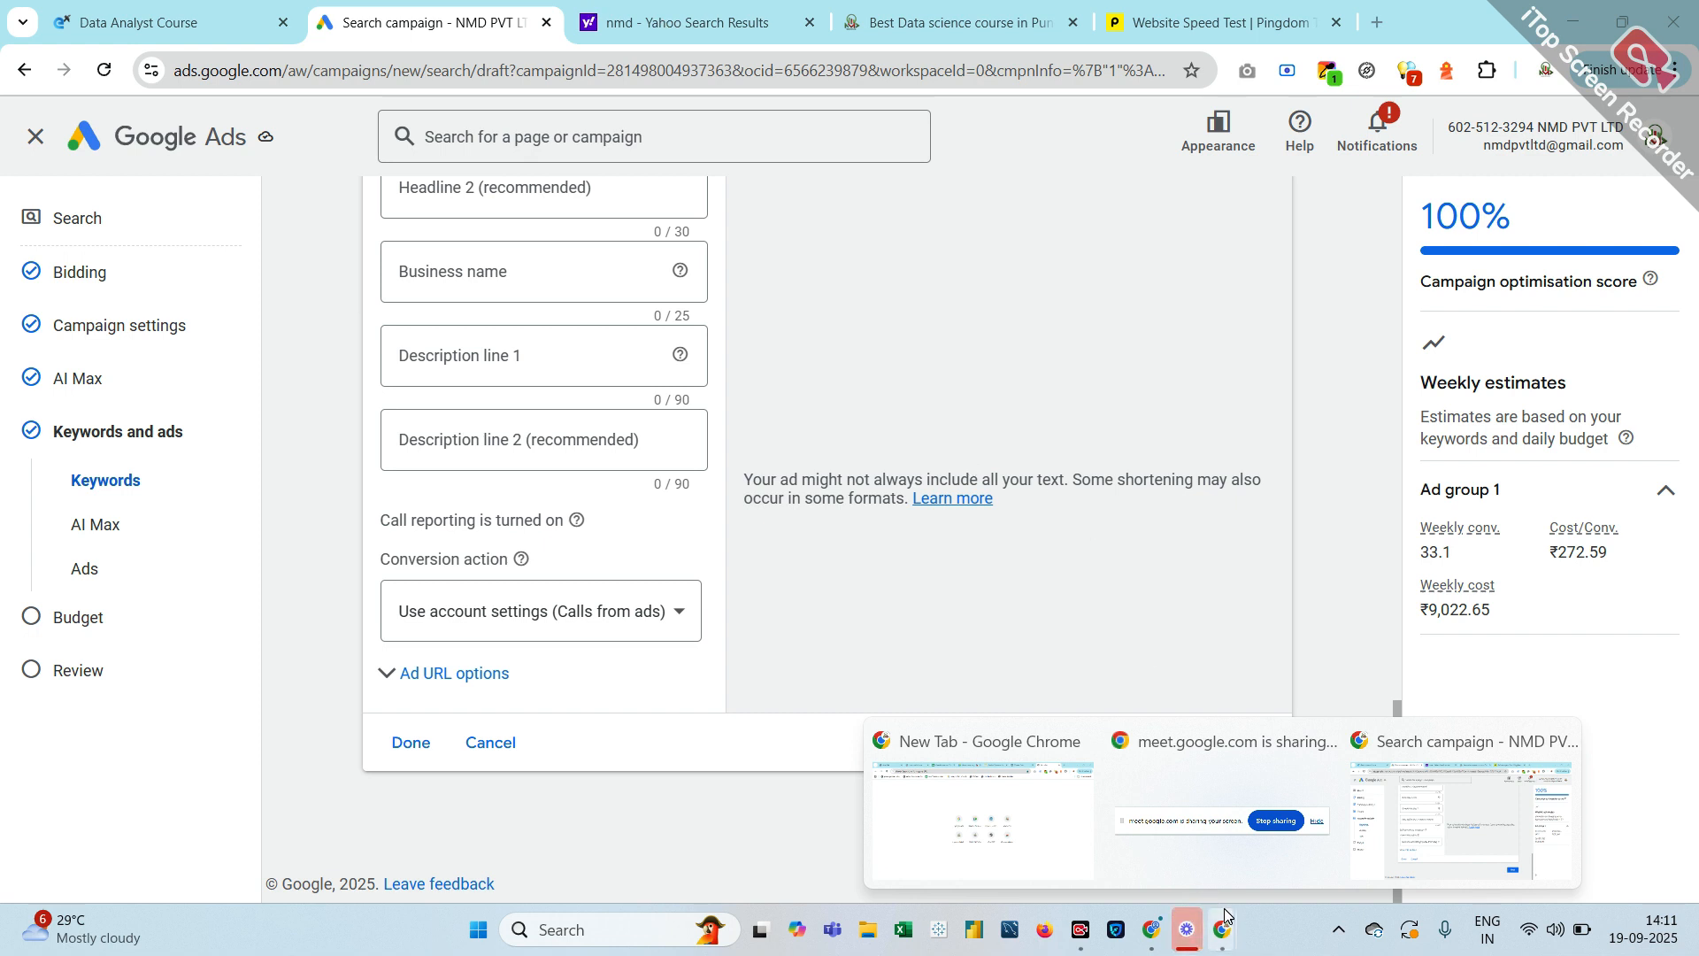
Switch to the Google Meet call, view its People panel, then go back to the blank new tab
click(1154, 936)
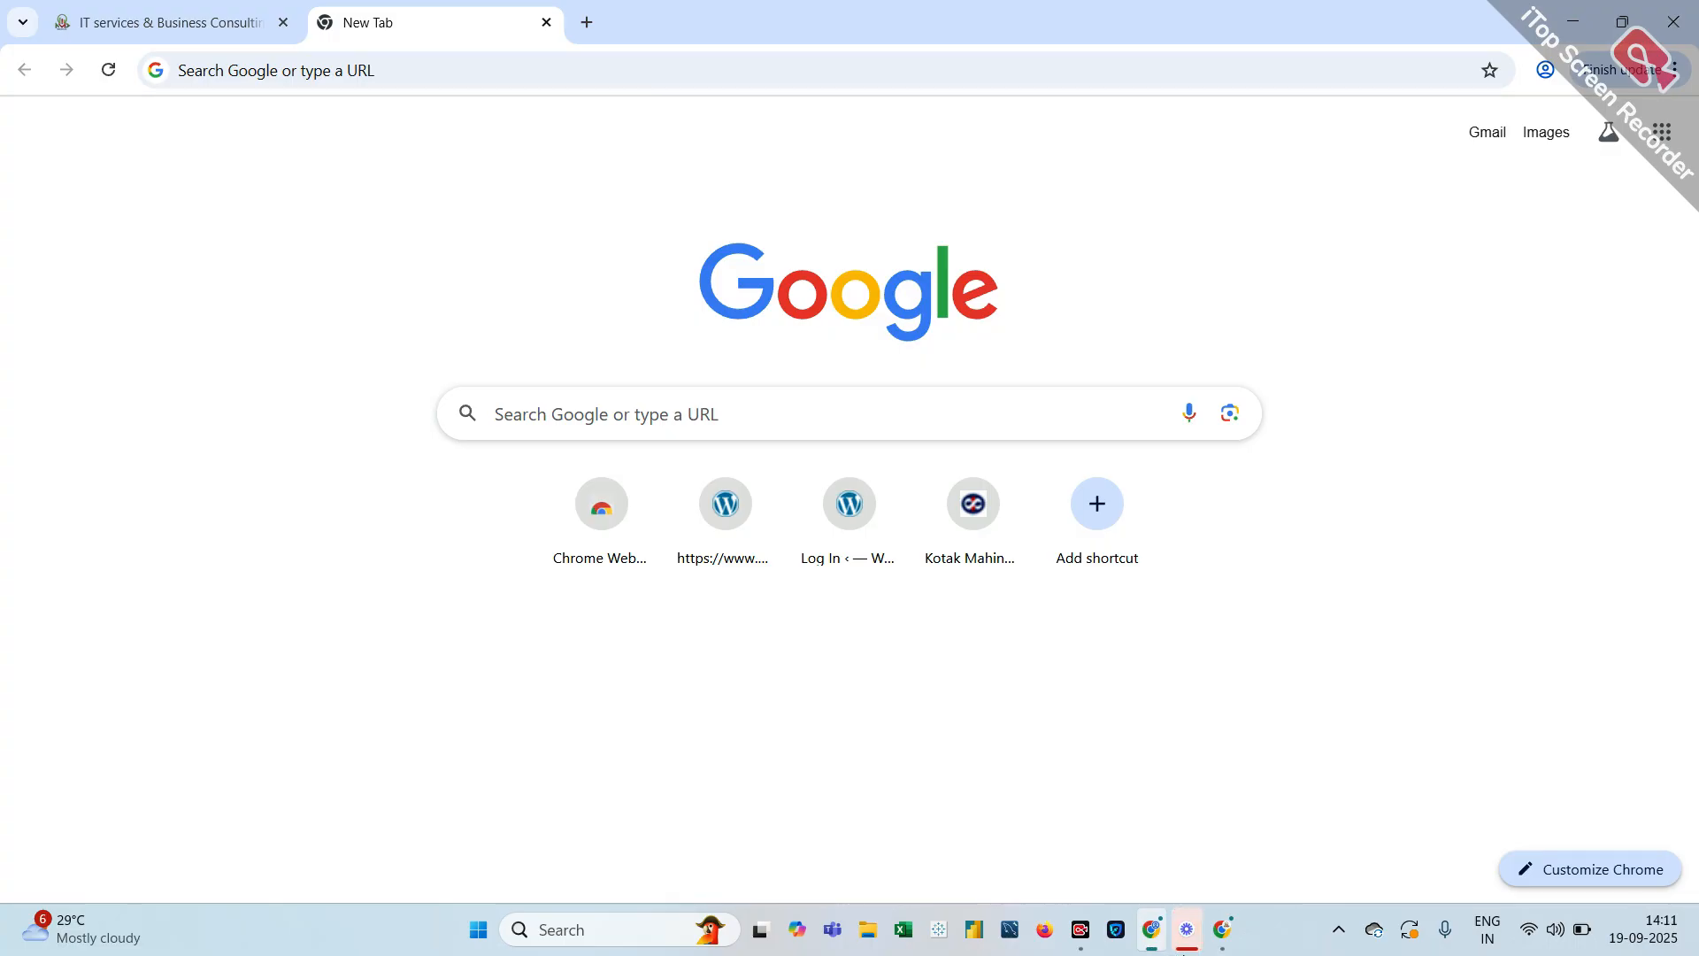
click(177, 8)
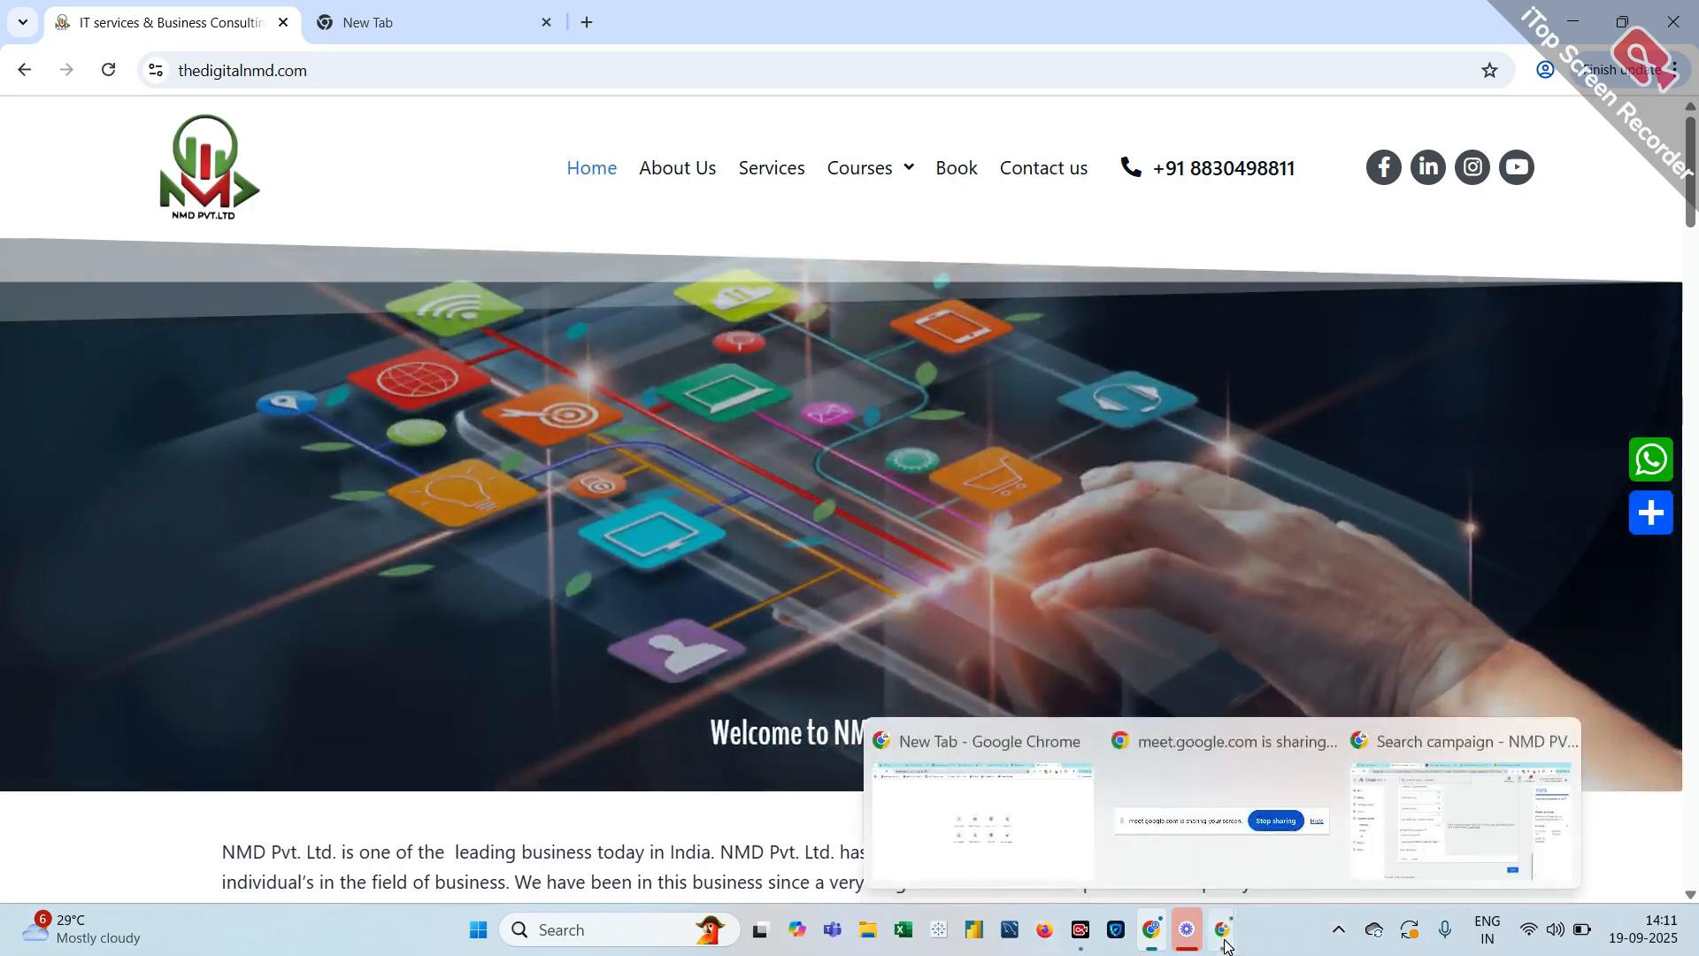
click(1061, 843)
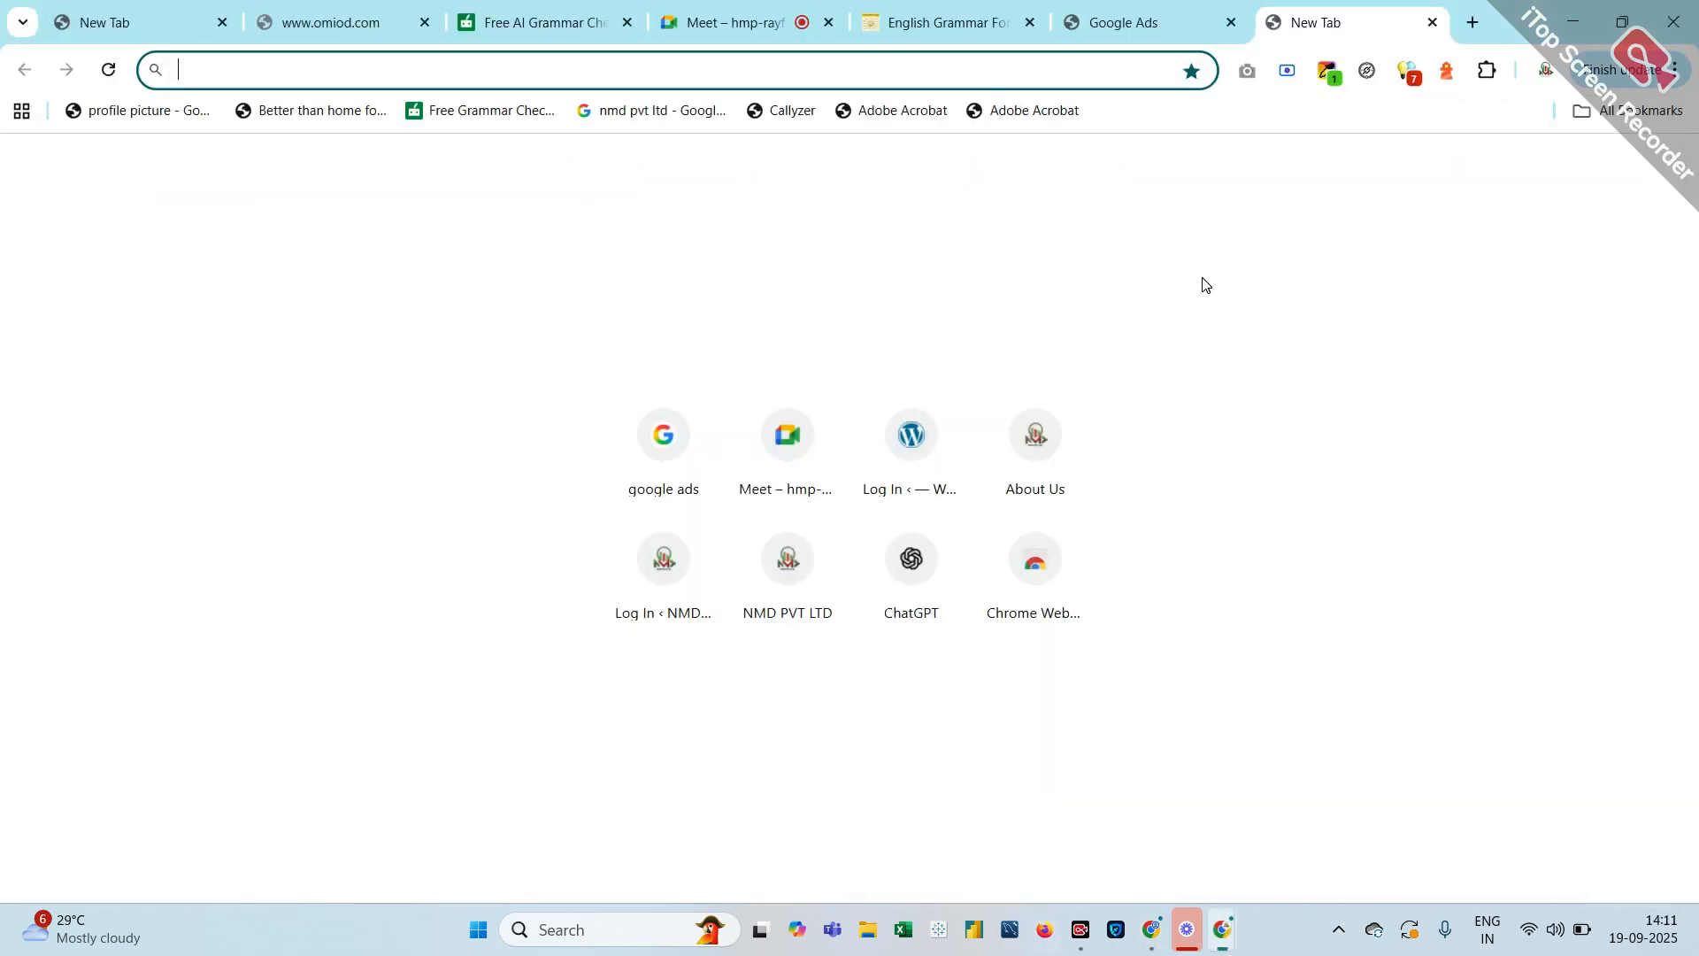
click(755, 19)
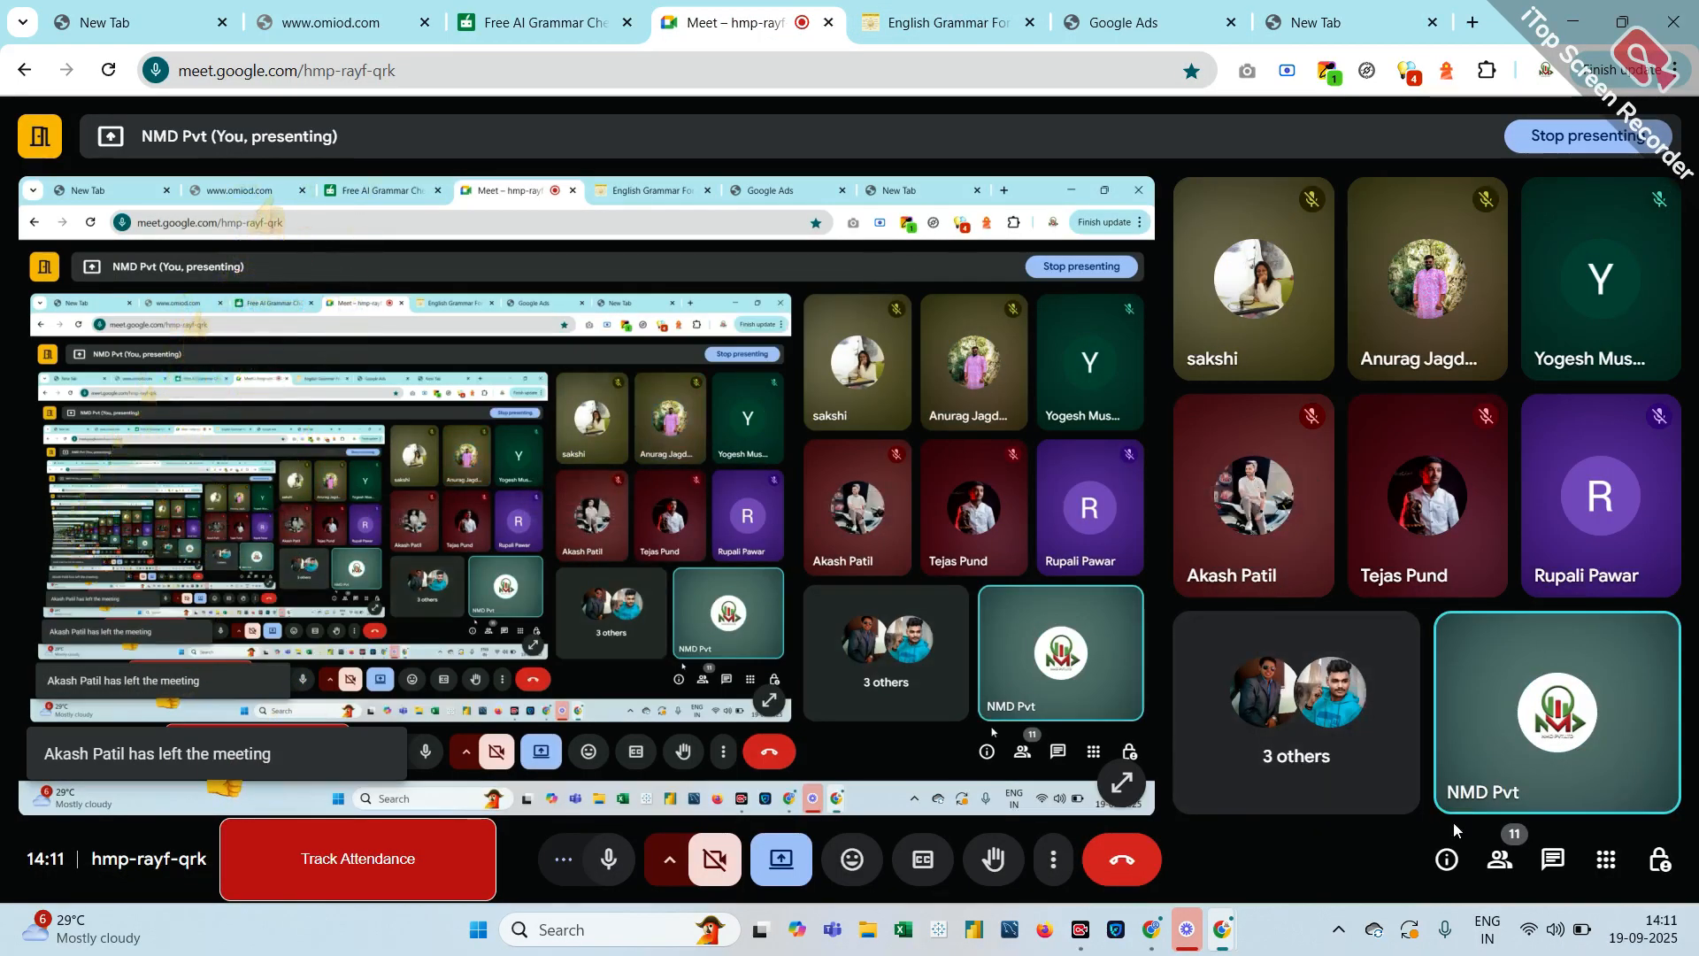
click(1332, 754)
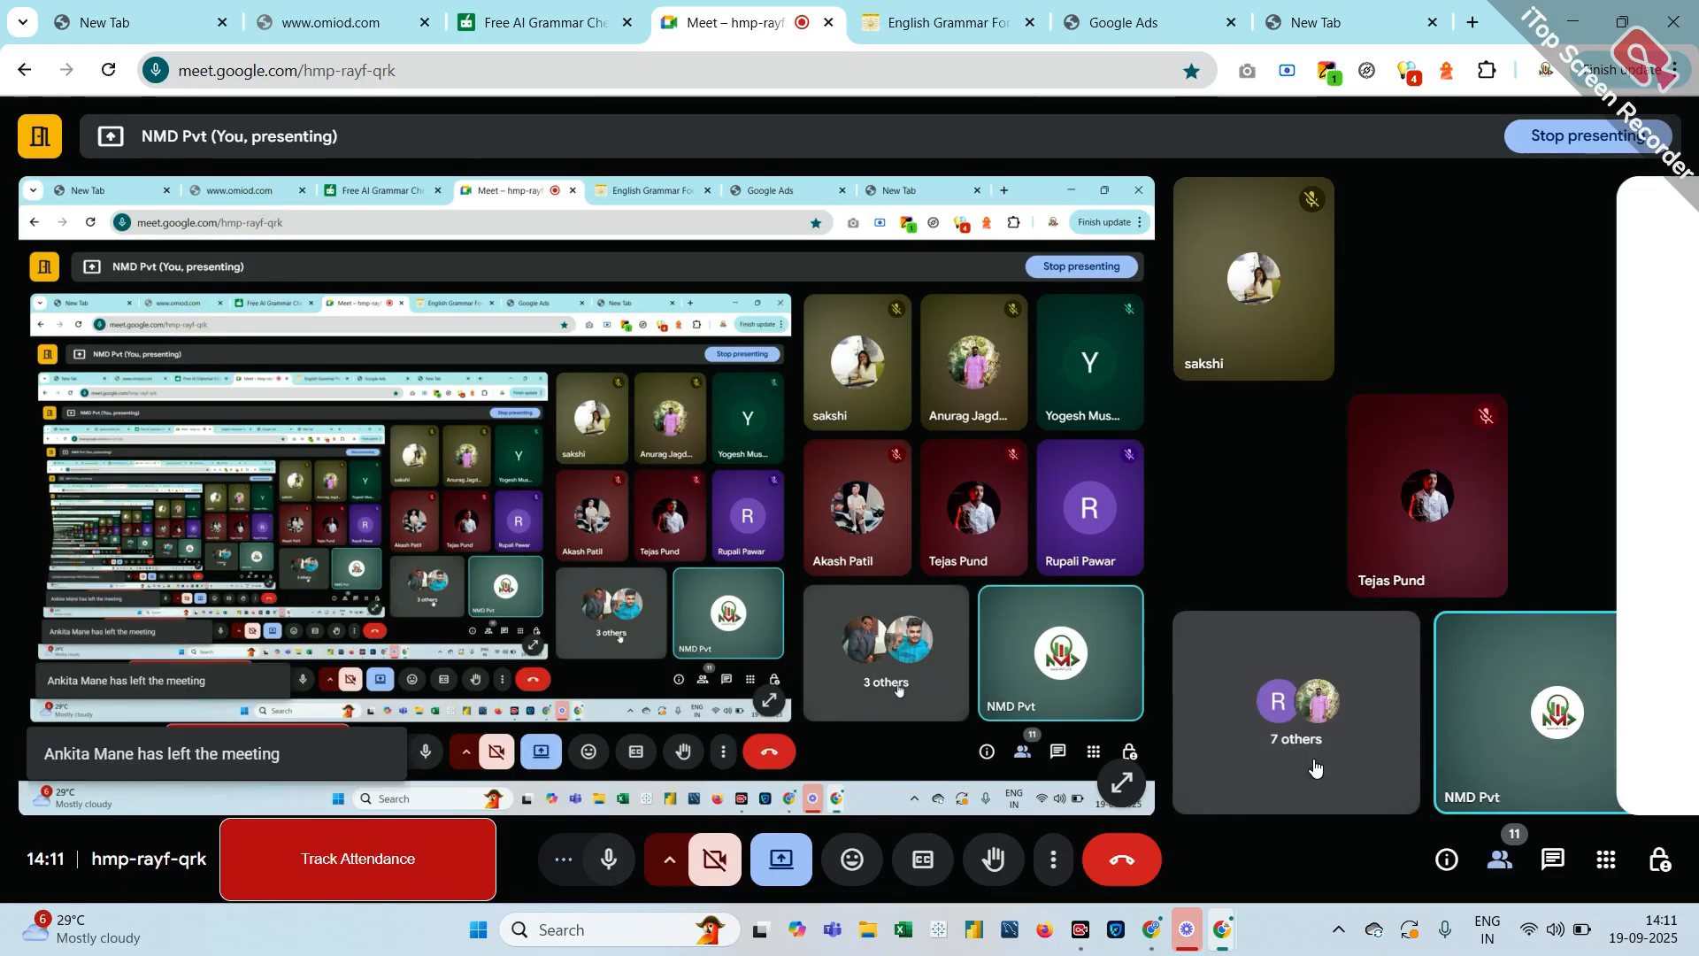
scroll(1504, 701, down, 5)
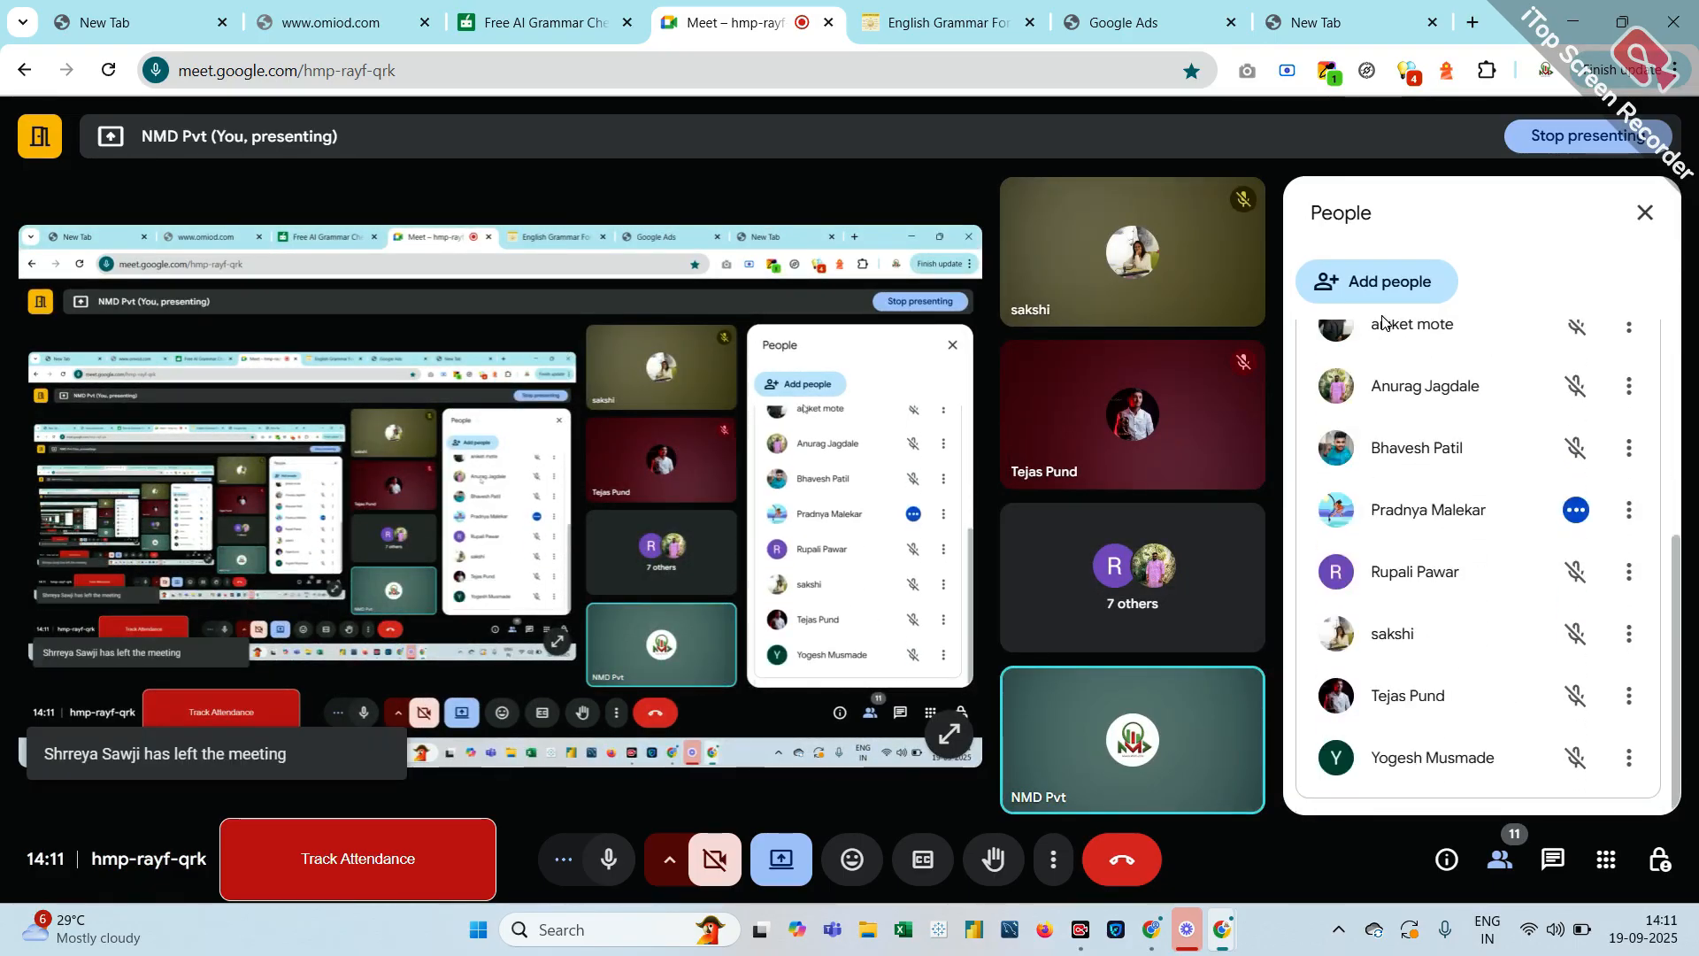
click(1347, 38)
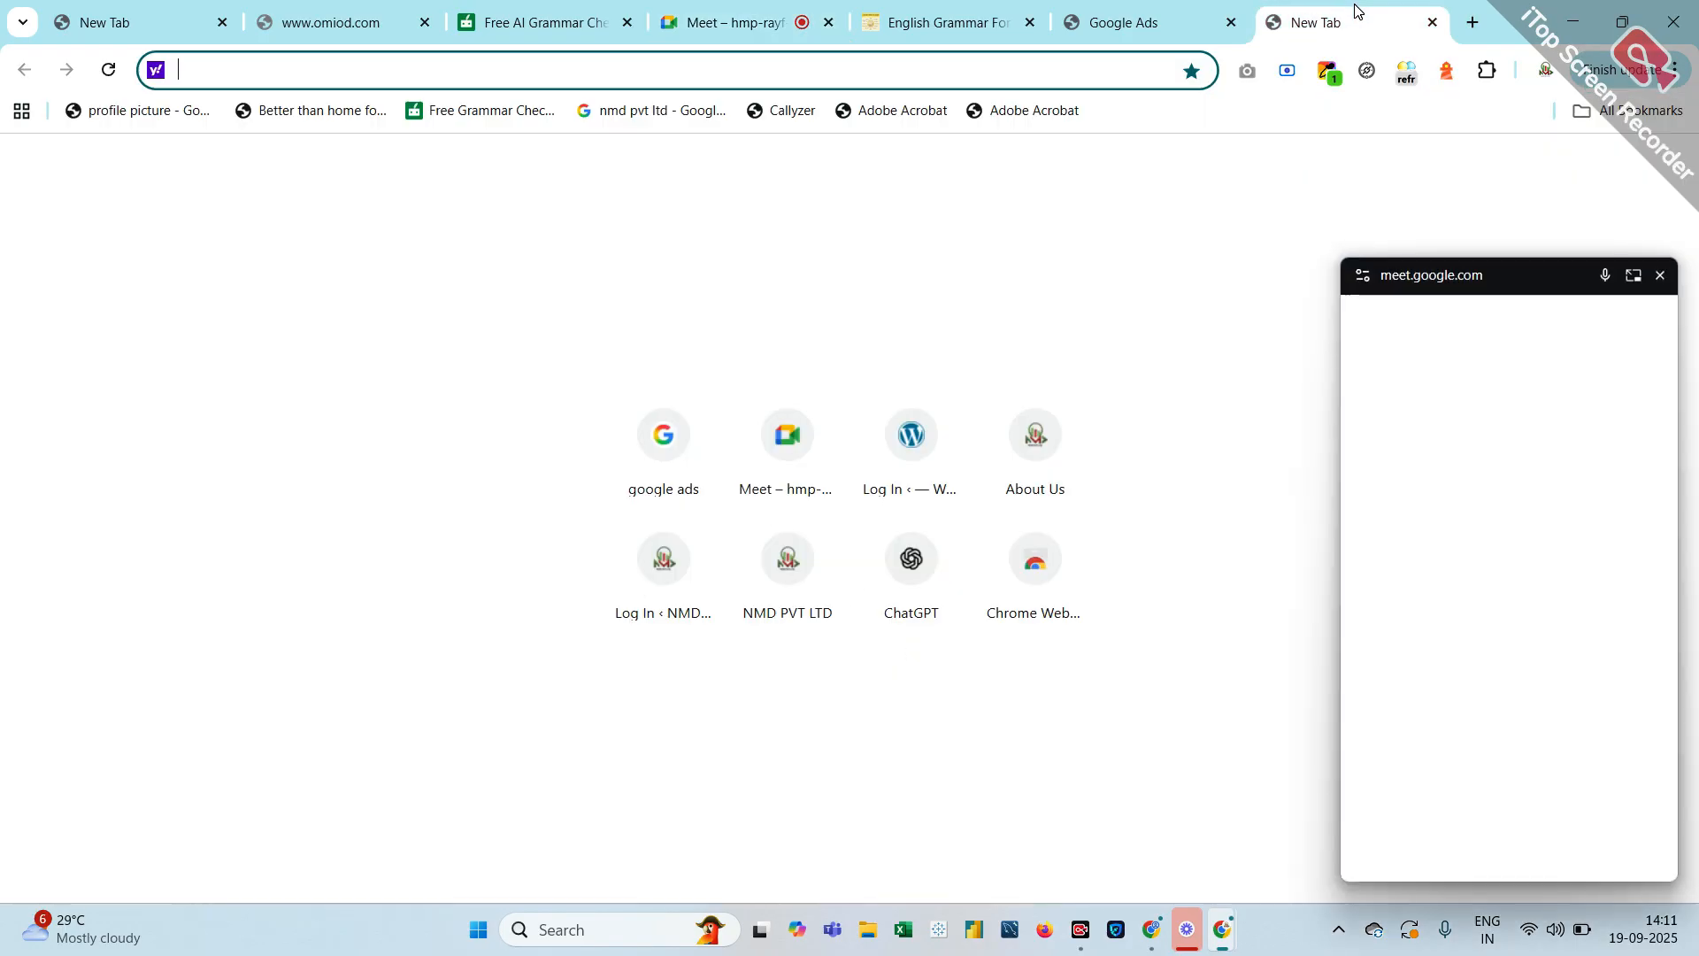
Open another blank new tab in Chrome beside the existing one
click(1120, 334)
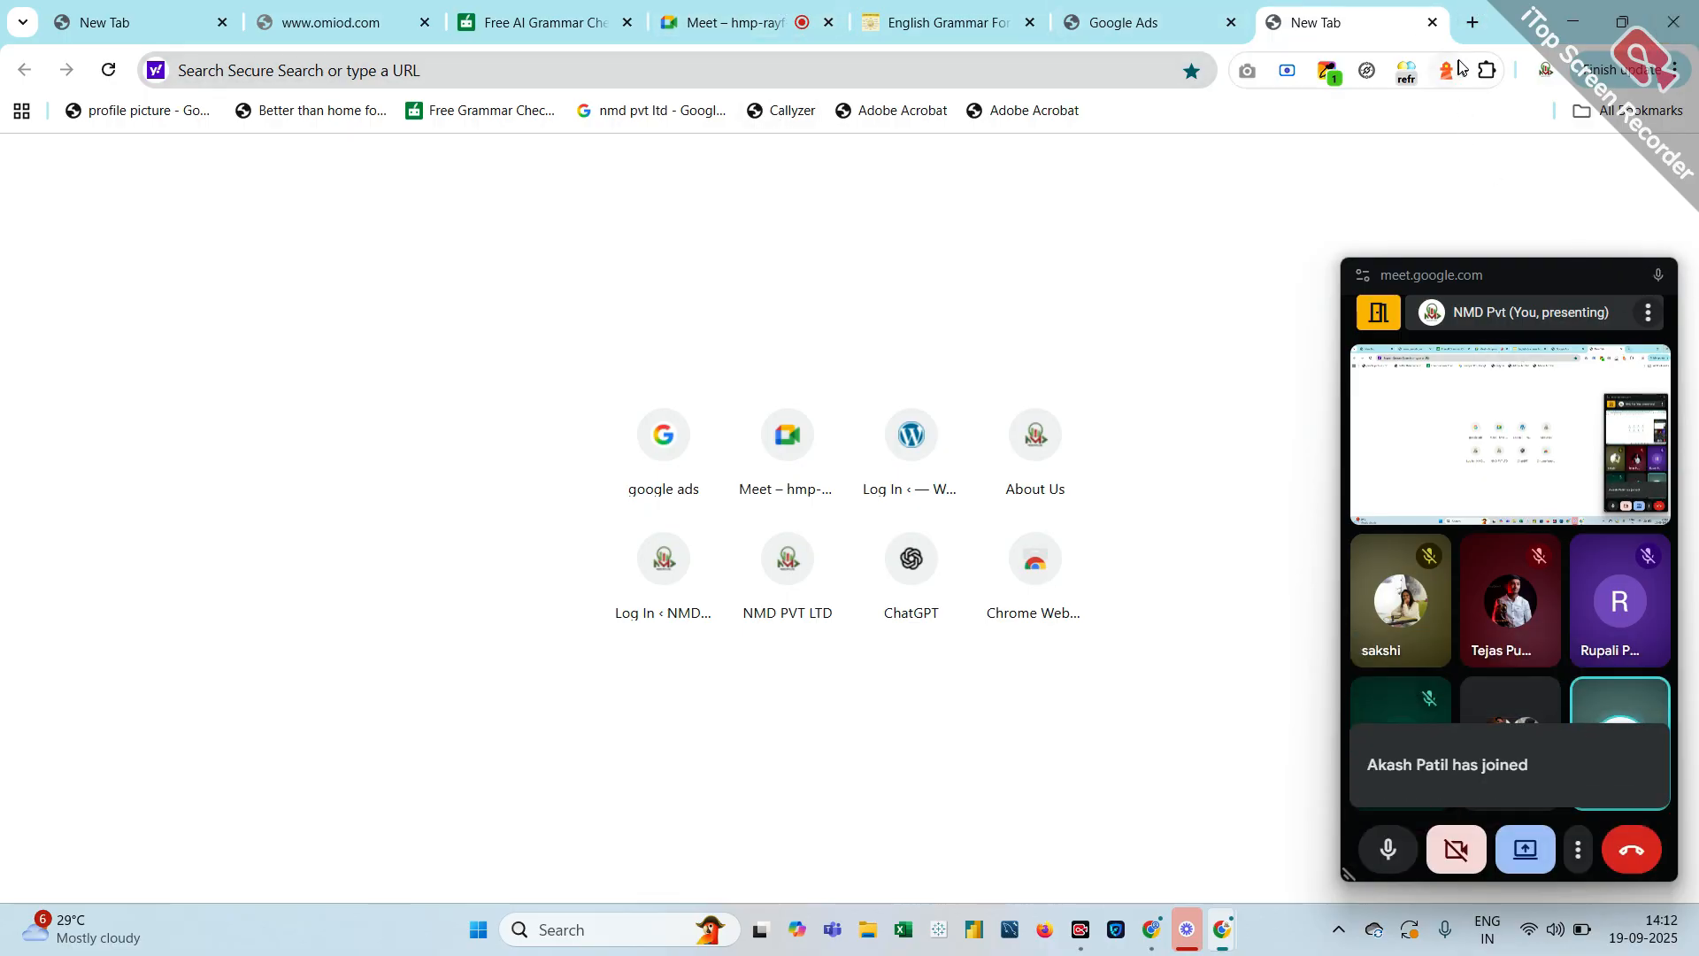
click(1472, 23)
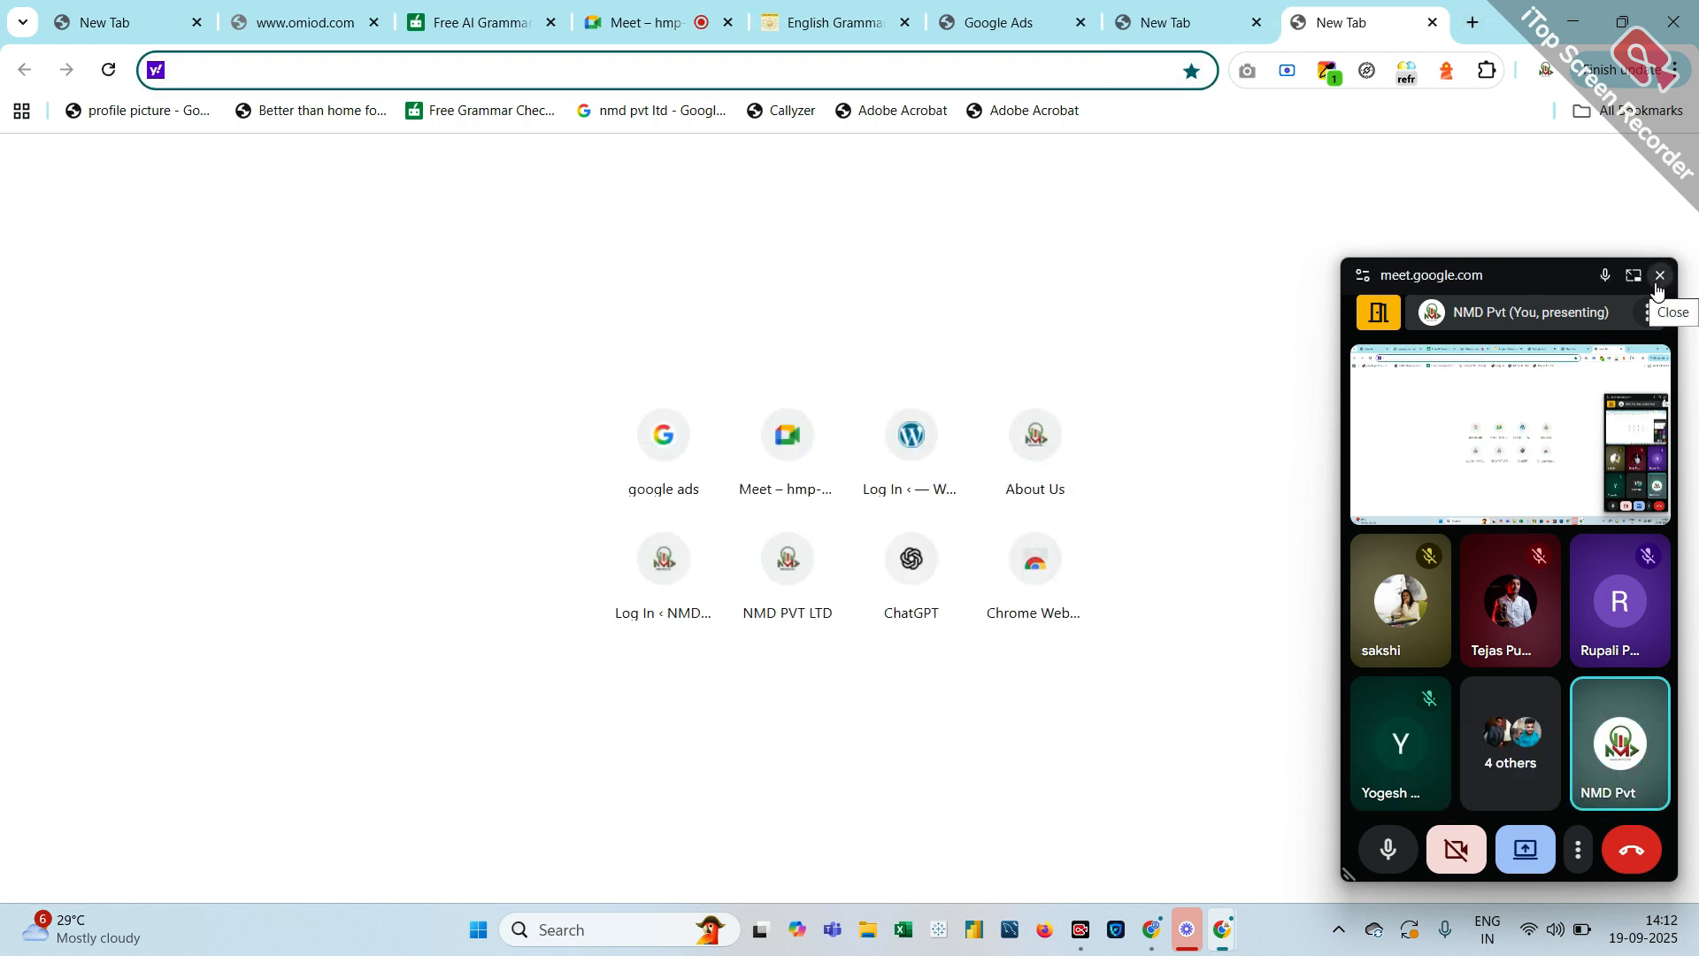
click(1567, 200)
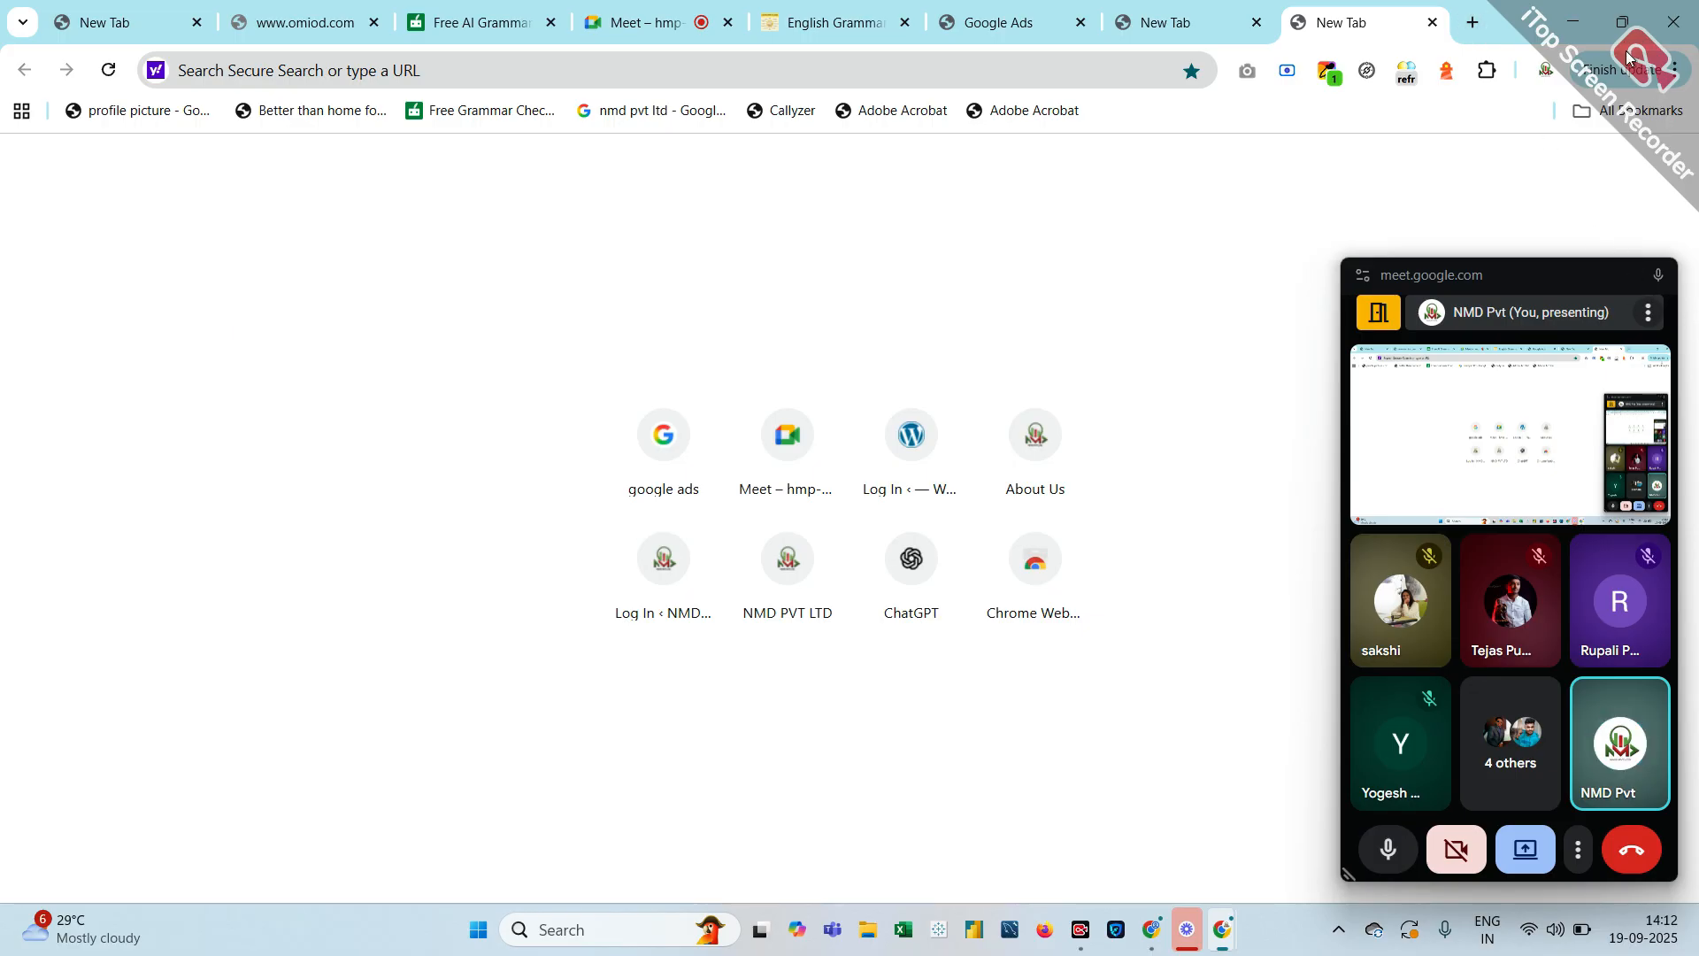
click(1549, 71)
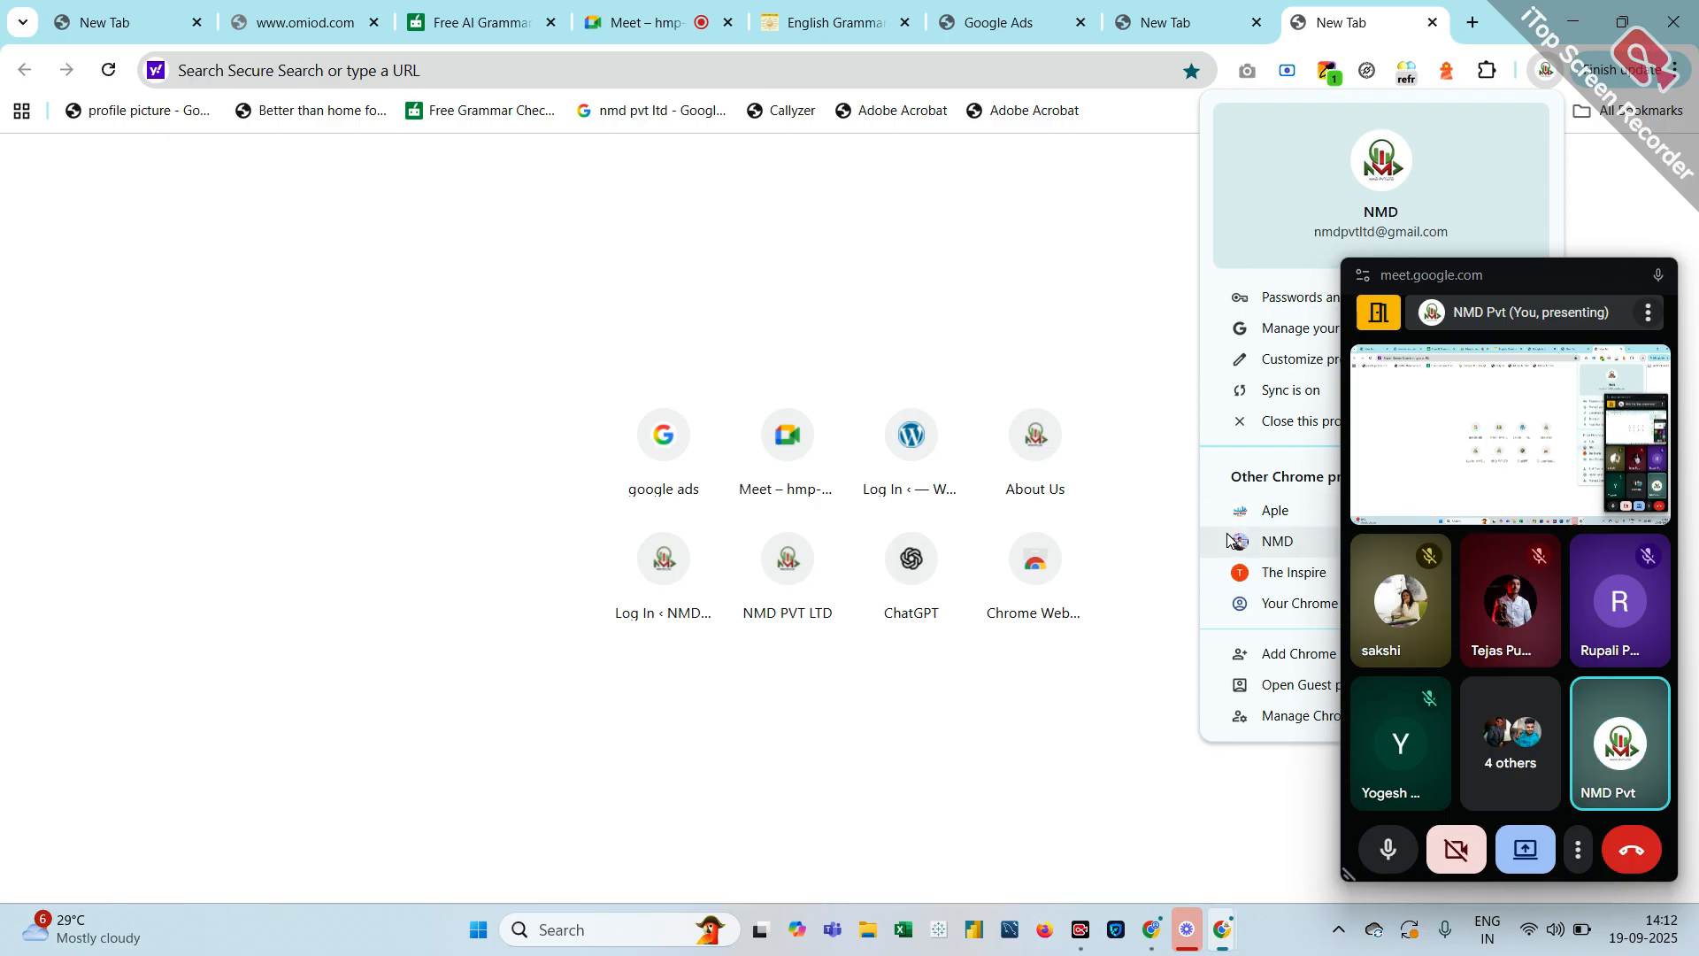
click(1147, 506)
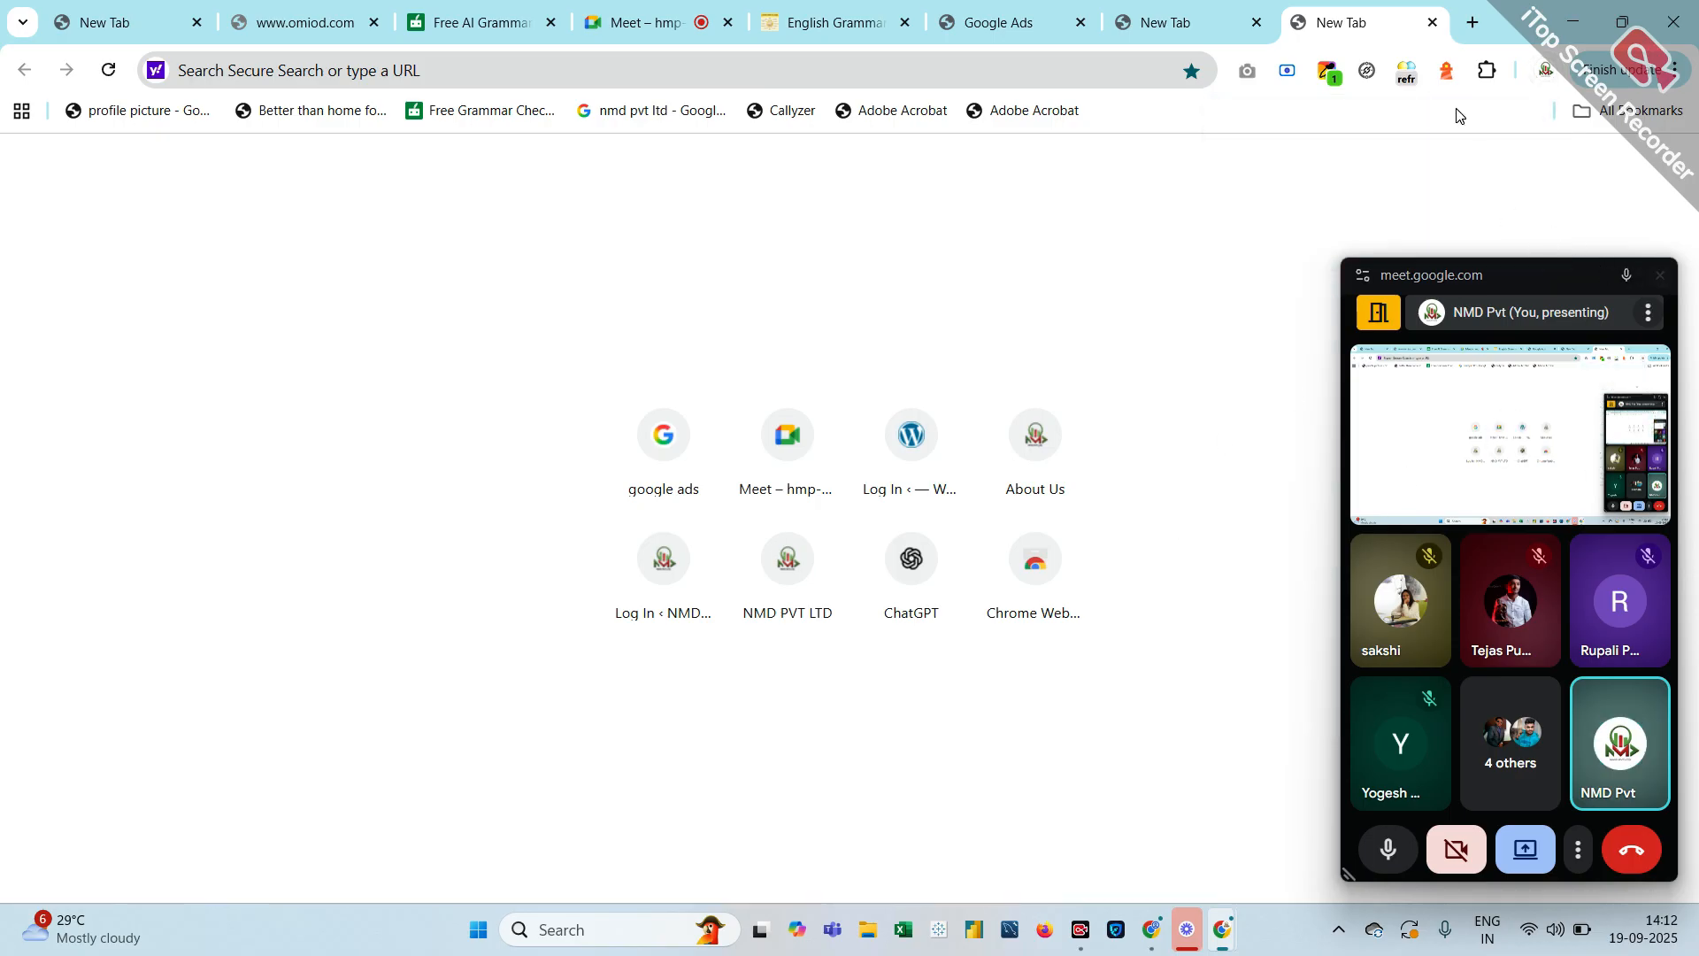
Run the saved 'google ads' search, close the floating Meet window and scroll the account's campaign summary
click(694, 486)
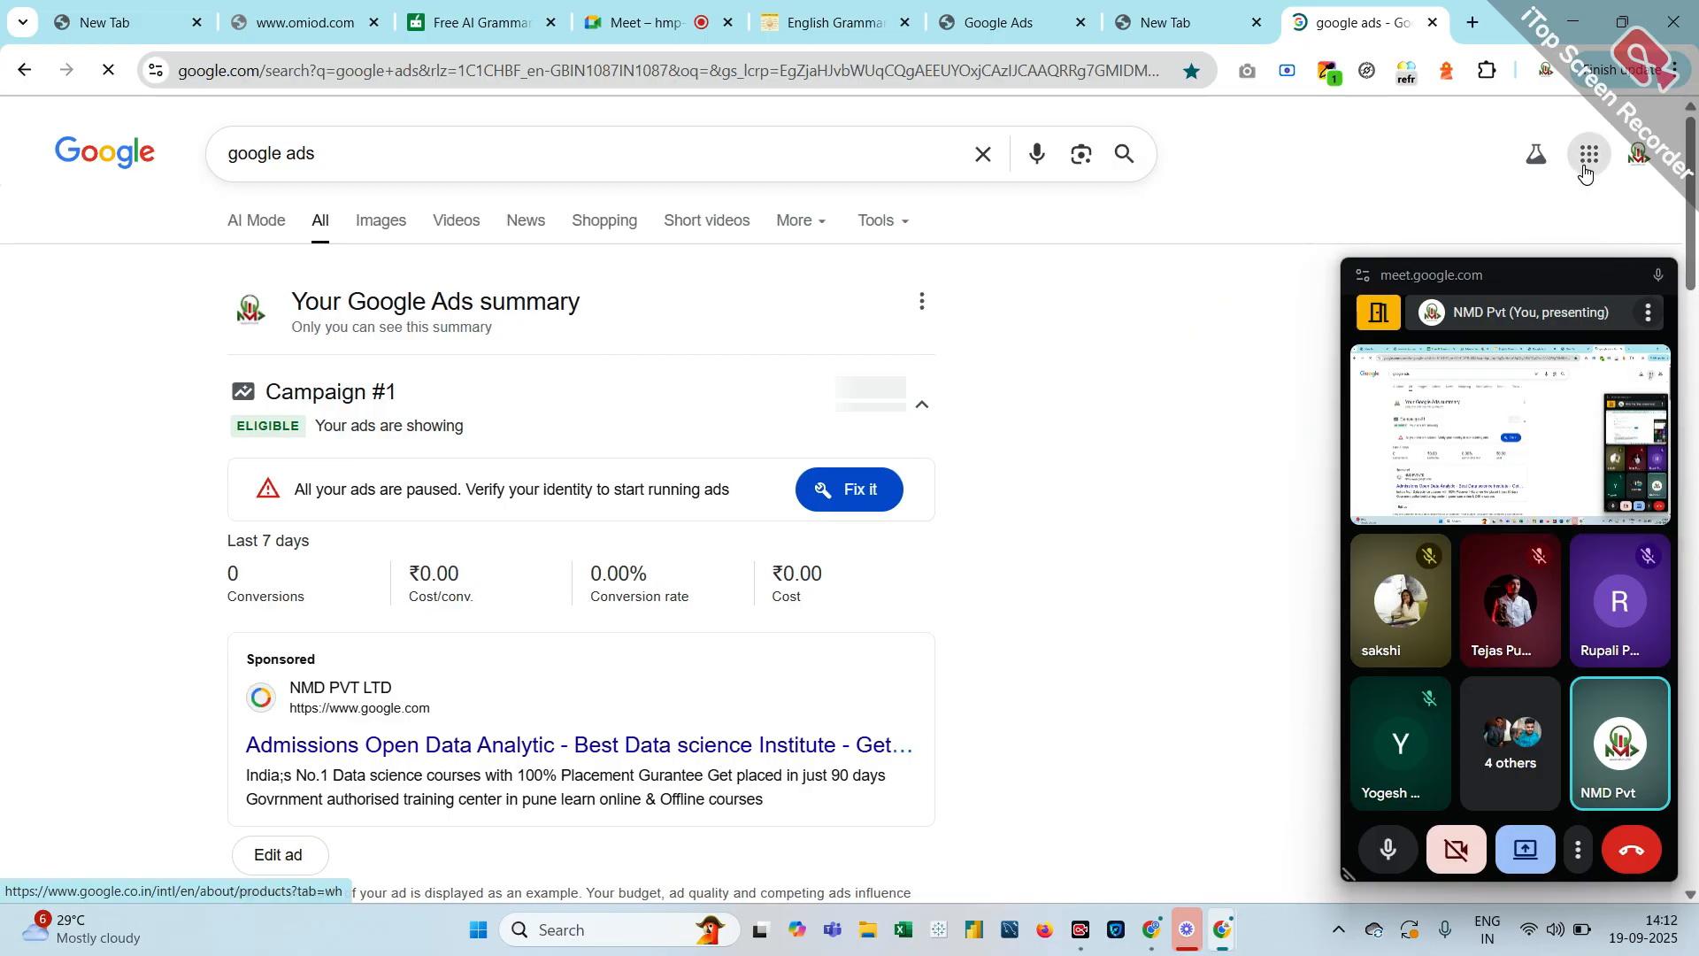
click(1590, 155)
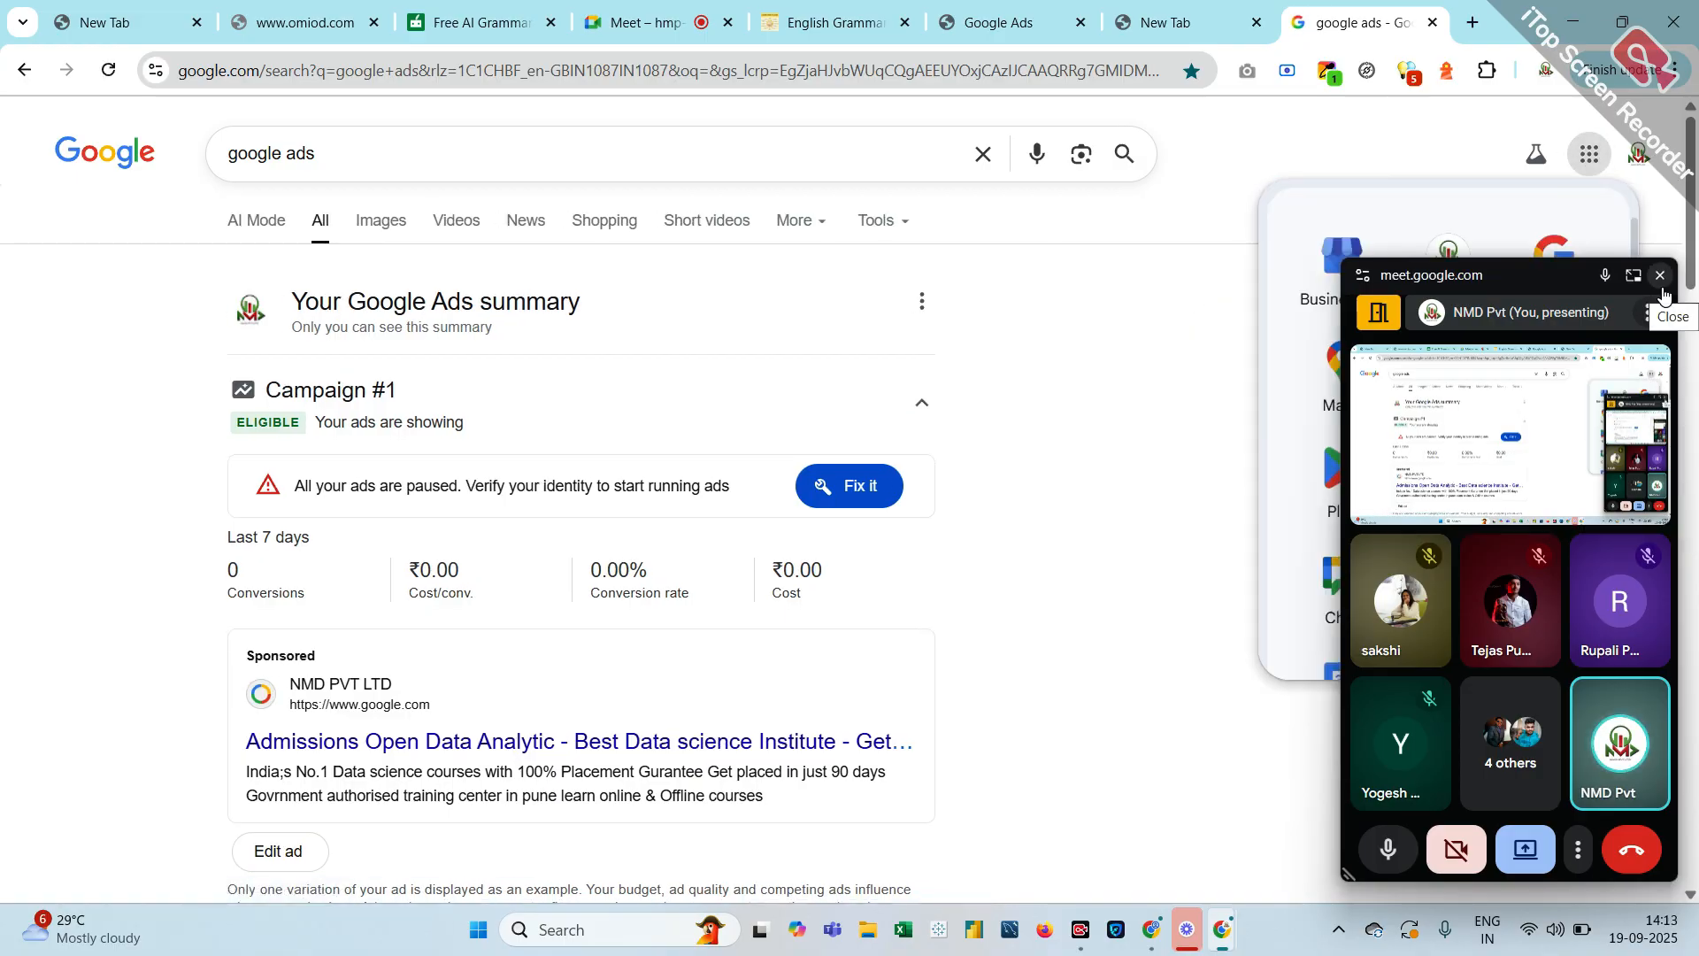
click(1660, 275)
scroll(1114, 542, down, 7)
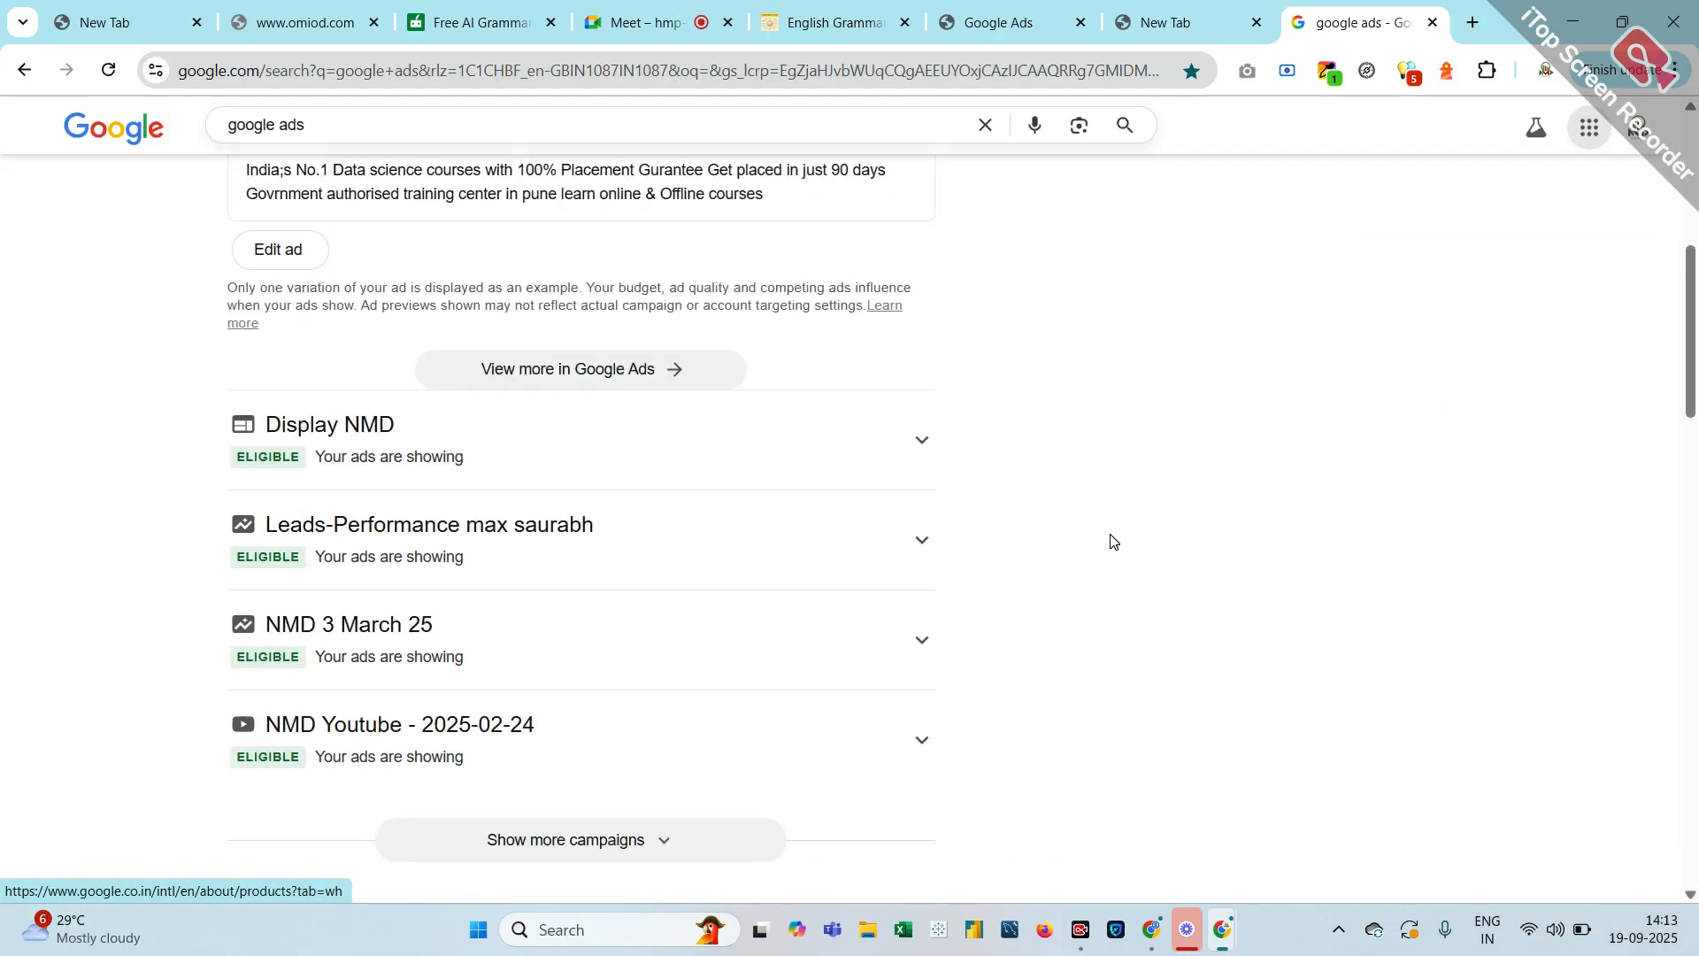
scroll(1113, 542, up, 4)
scroll(1113, 541, down, 9)
scroll(1113, 541, down, 3)
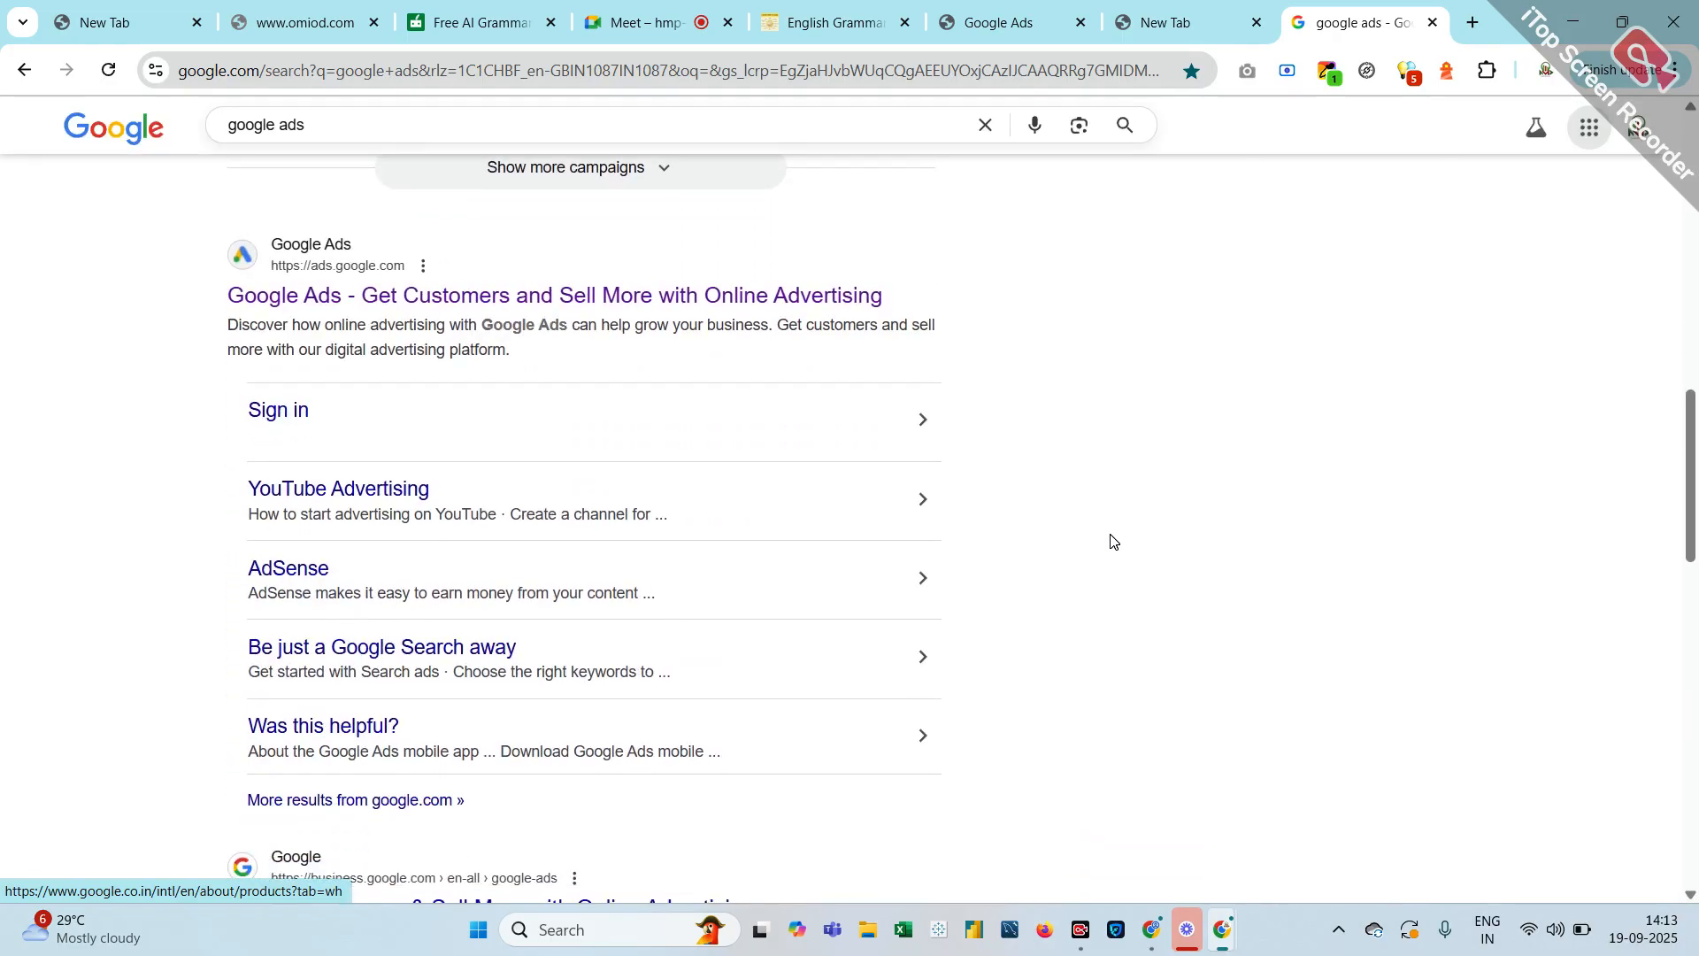
scroll(1111, 539, up, 8)
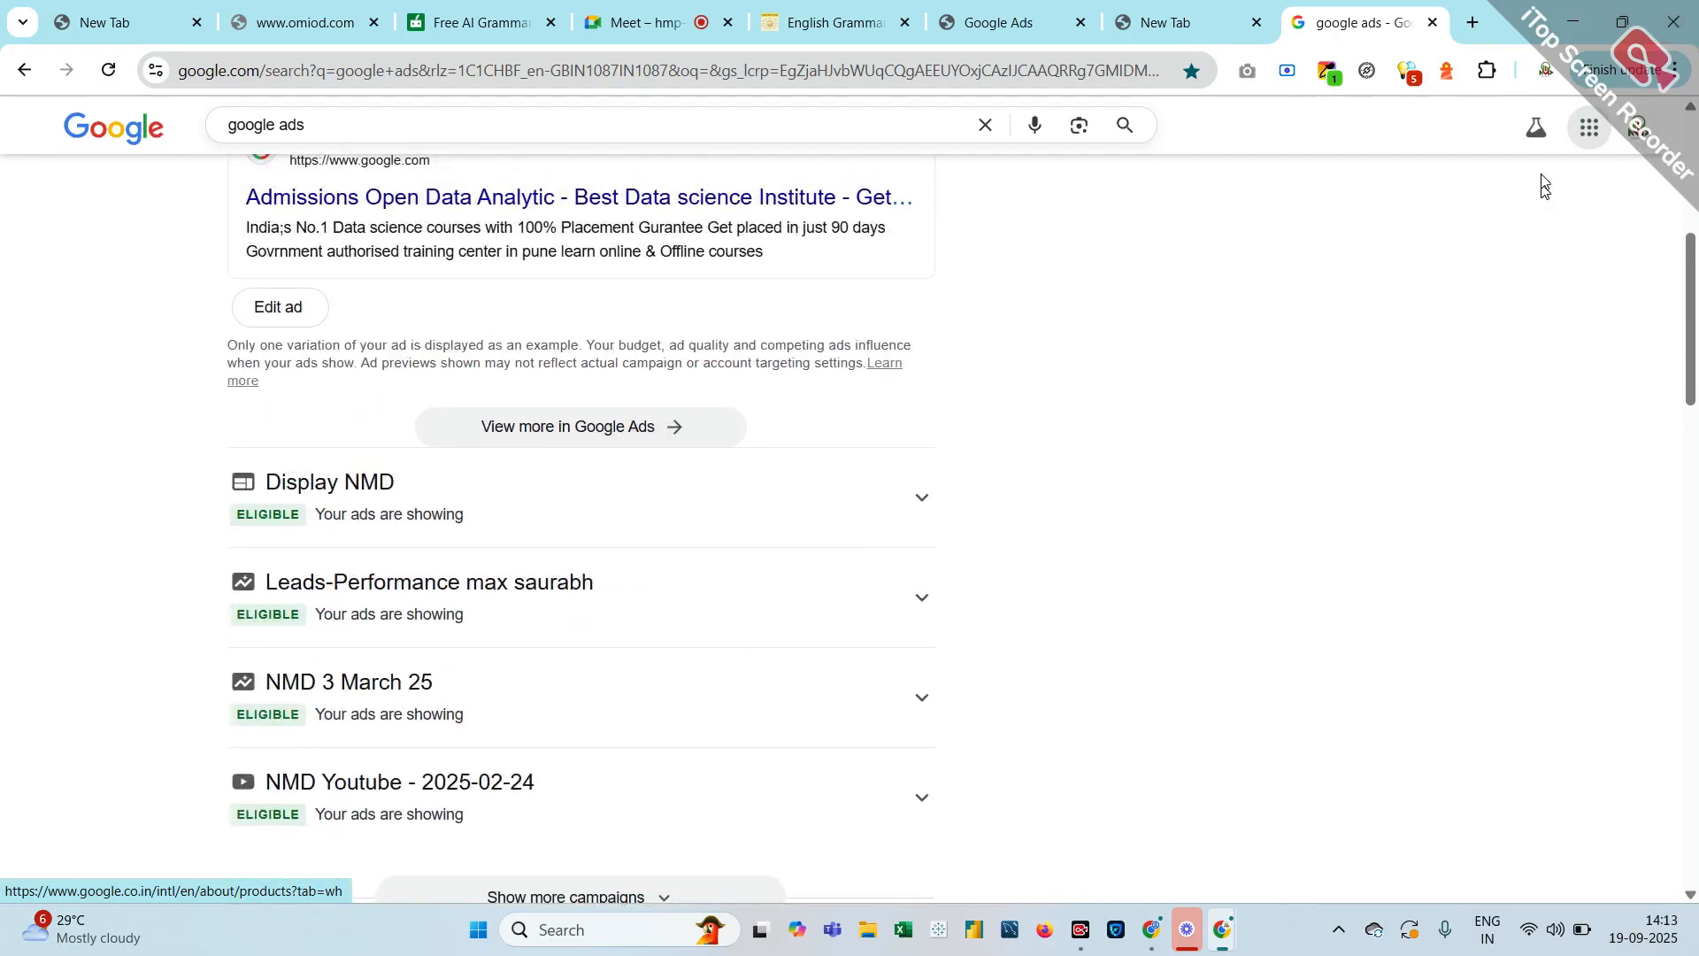
click(1591, 129)
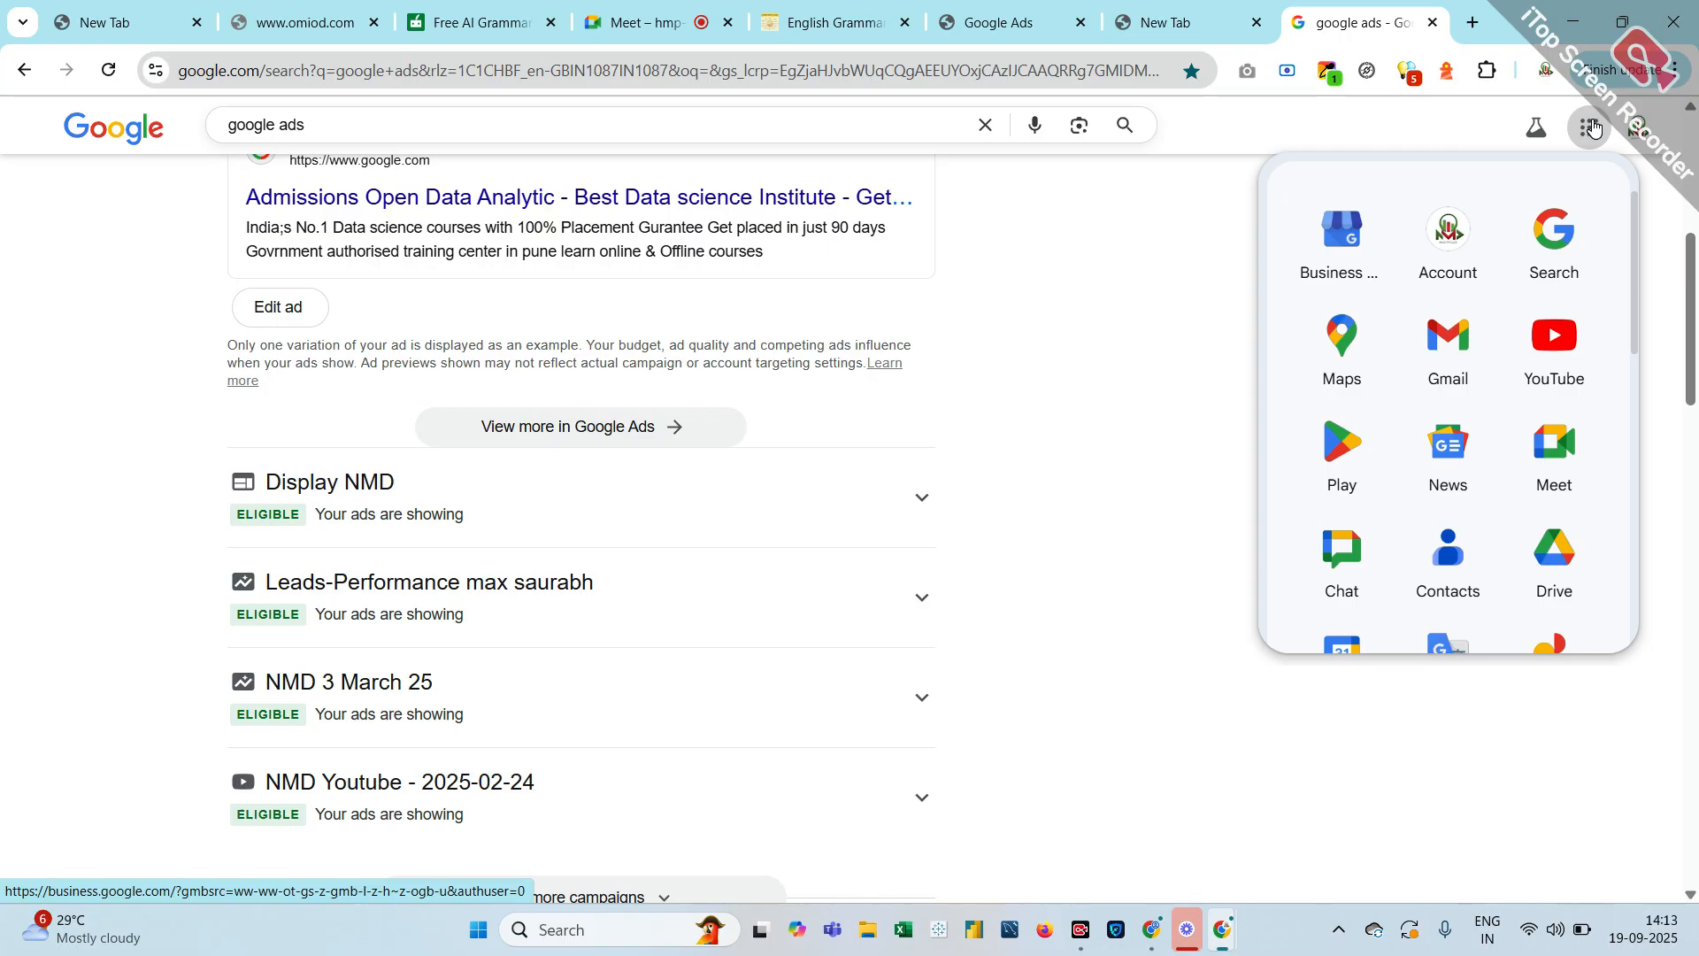
Open Docs from the Google apps panel and the last Untitled document under Recent documents
scroll(1407, 504, down, 5)
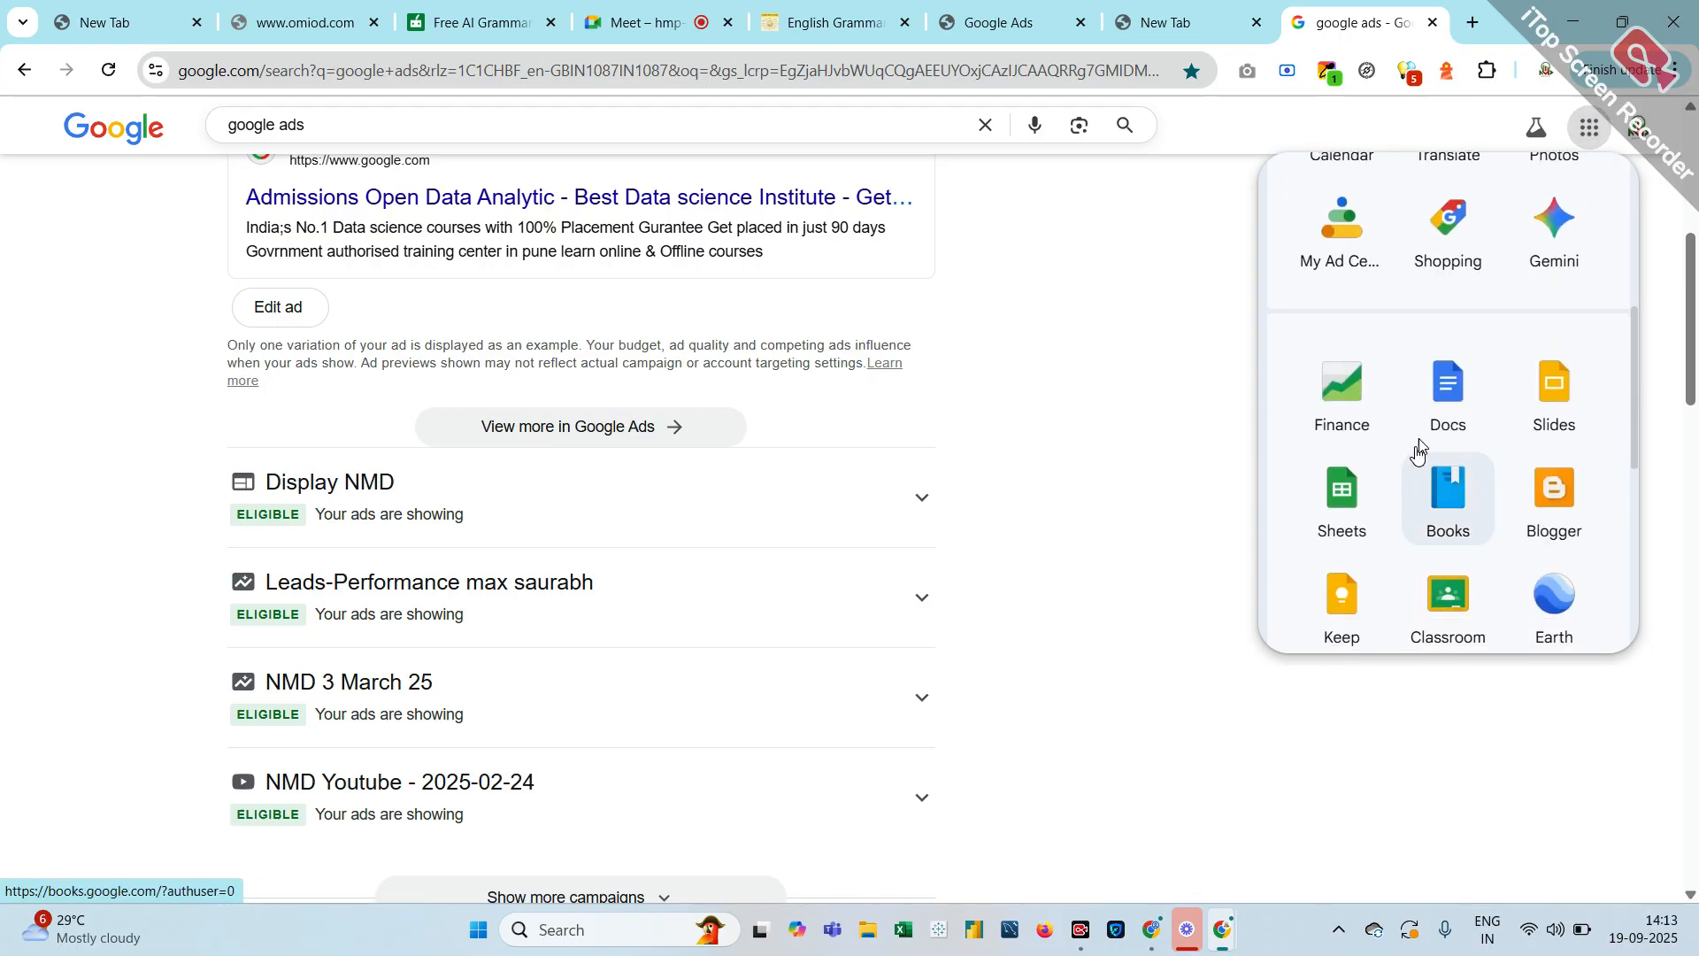
click(1441, 411)
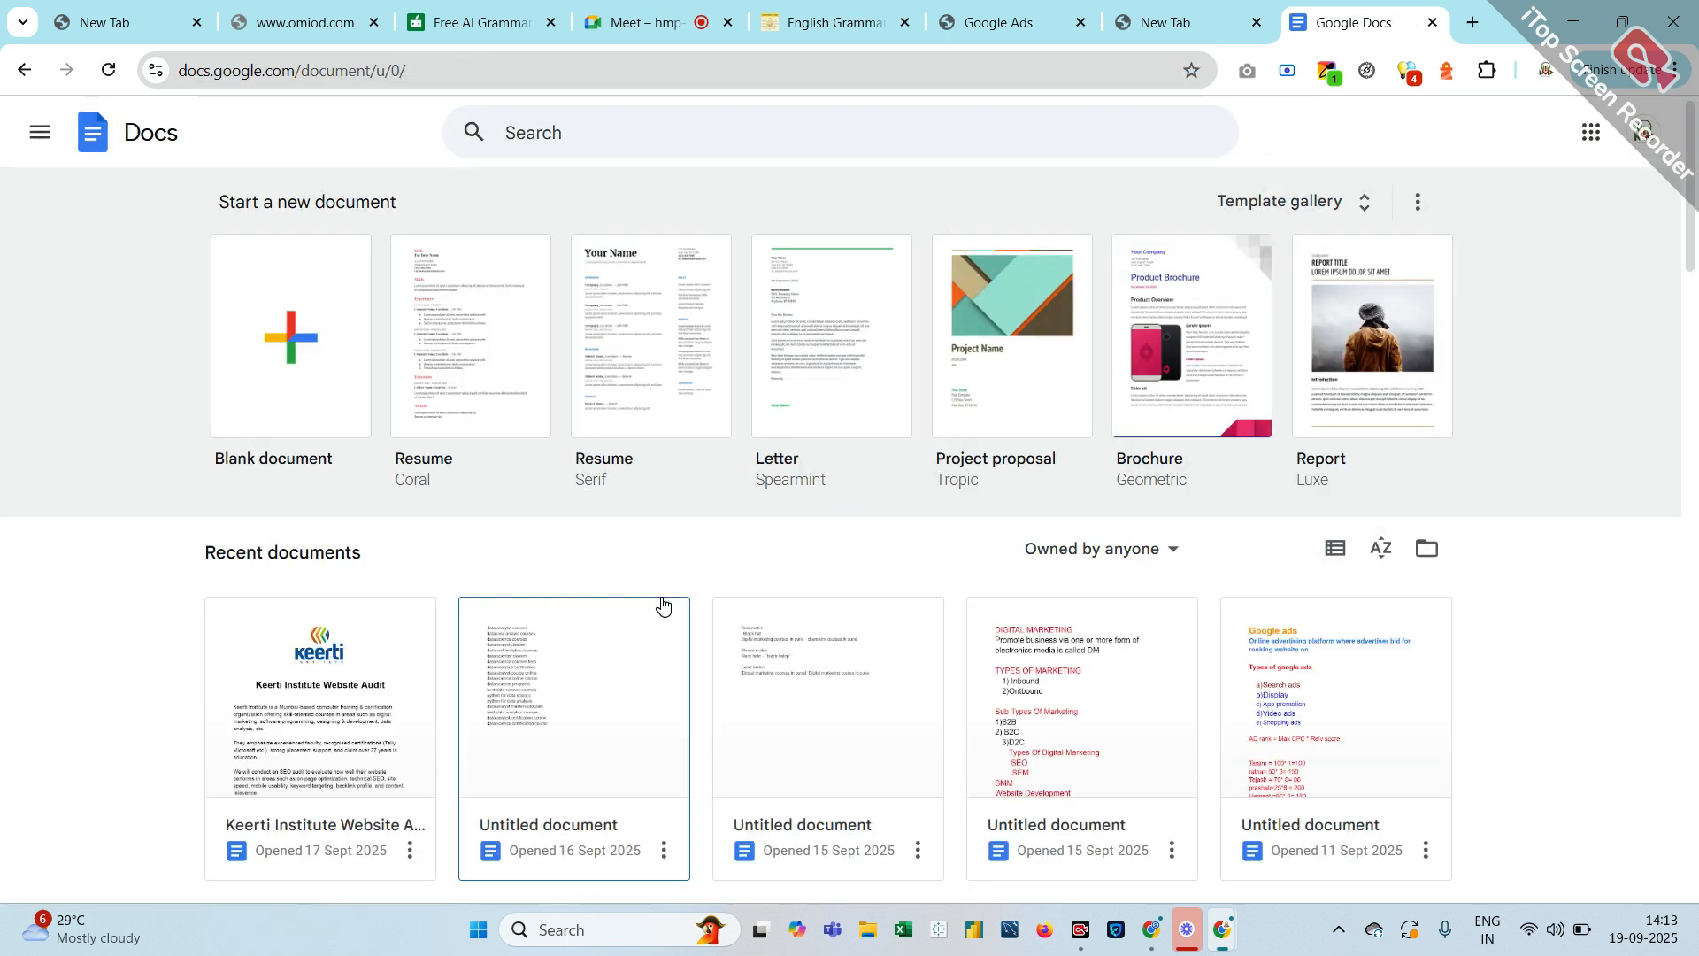
click(1266, 691)
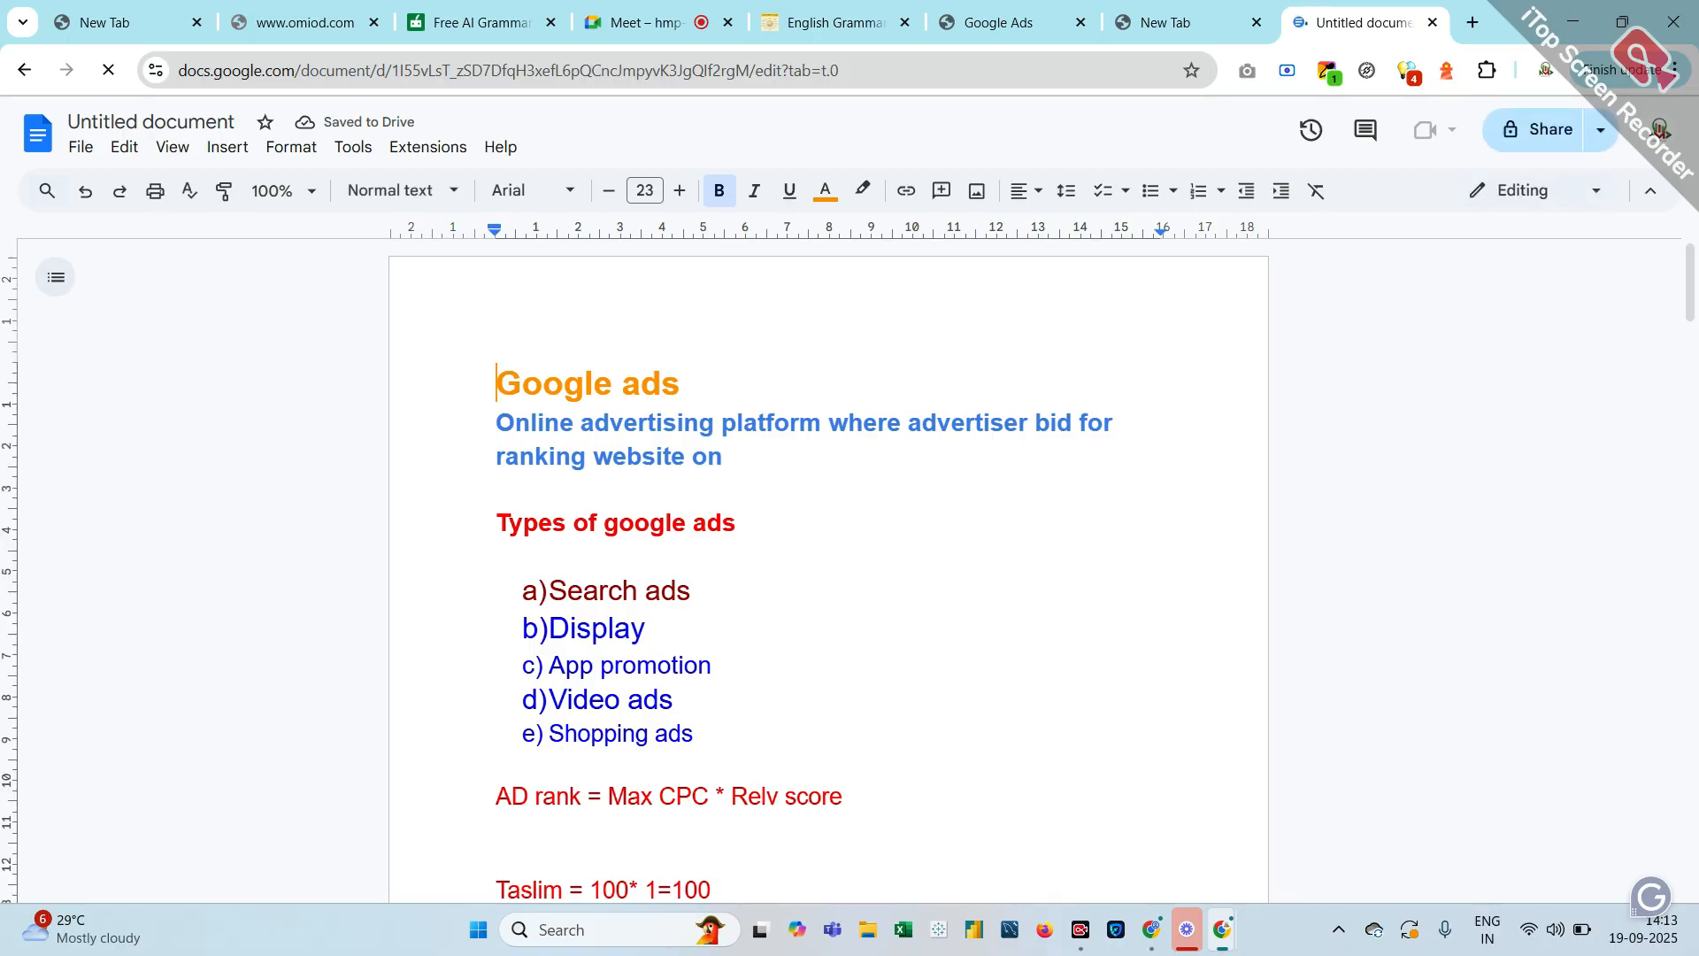
key(shift+Right)
key(shift+Right)
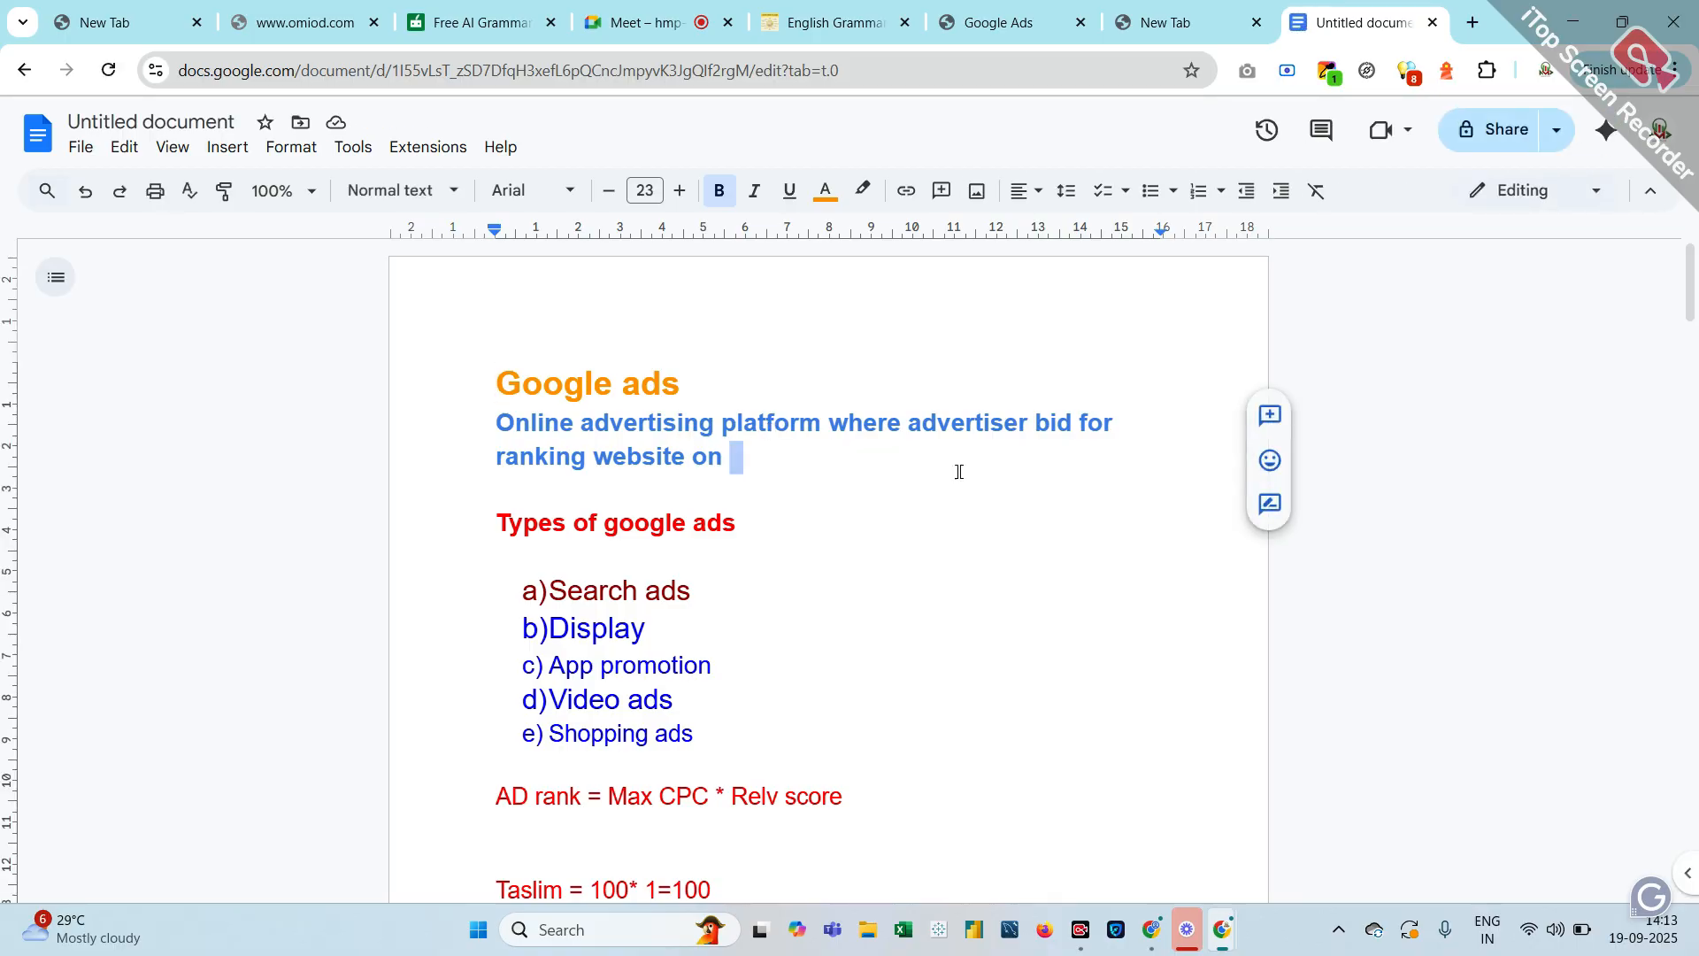
scroll(698, 430, down, 1)
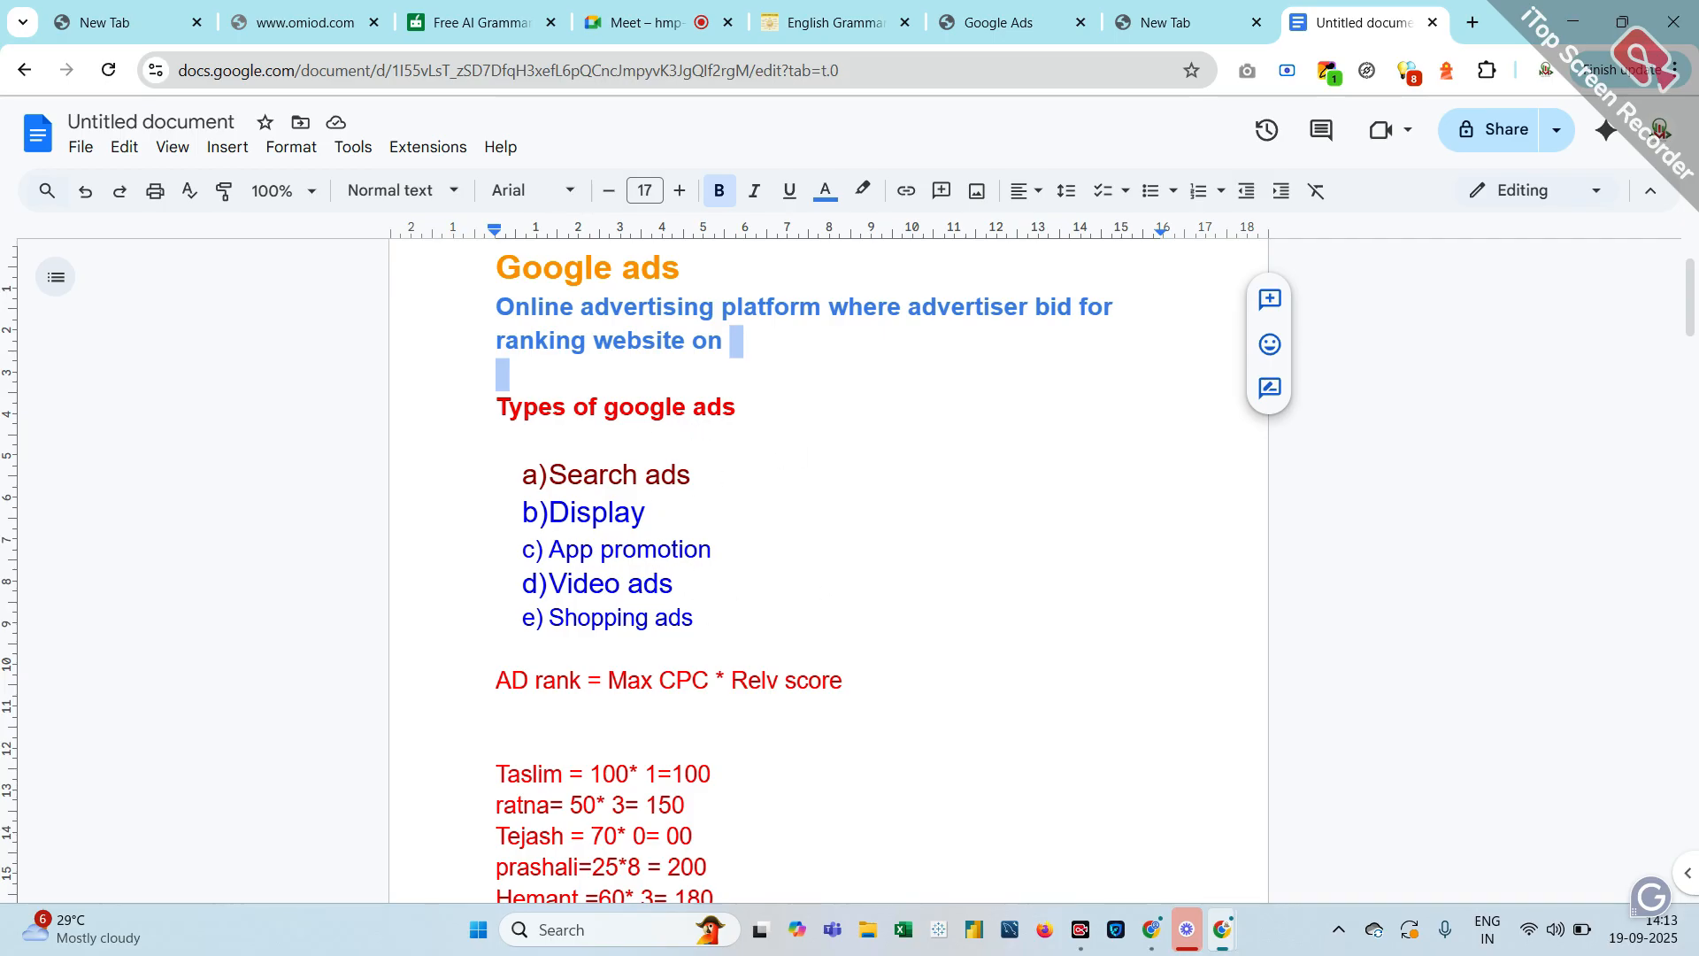
scroll(655, 607, down, 1)
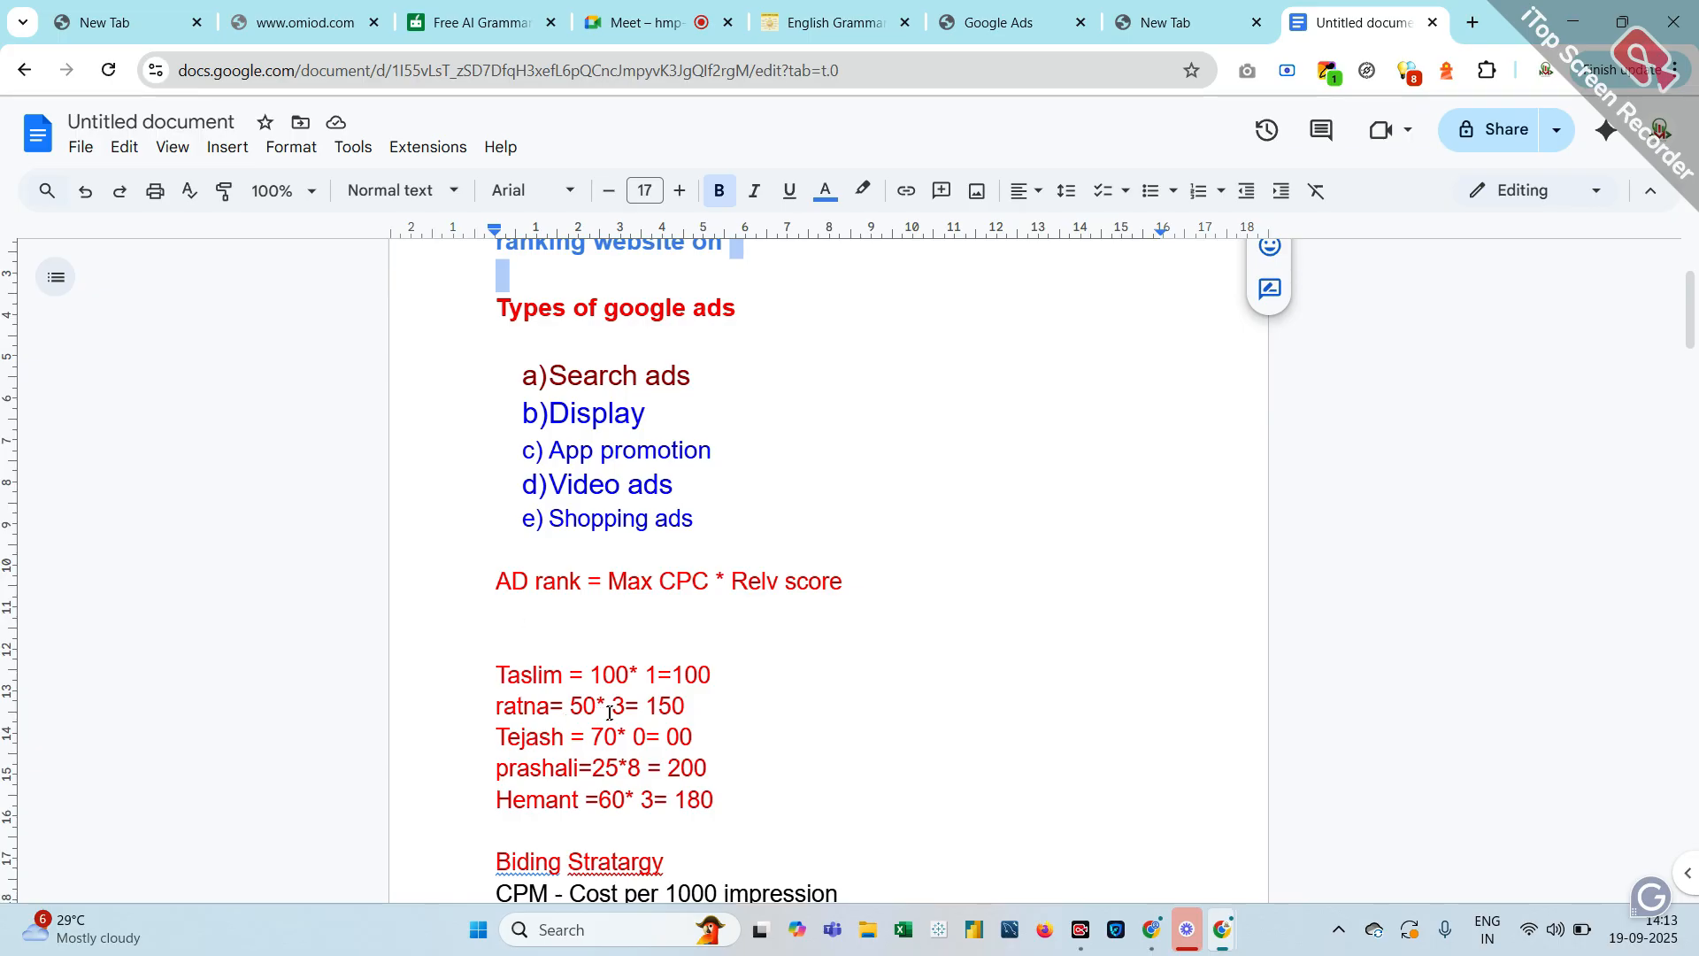
click(617, 674)
double_click(617, 674)
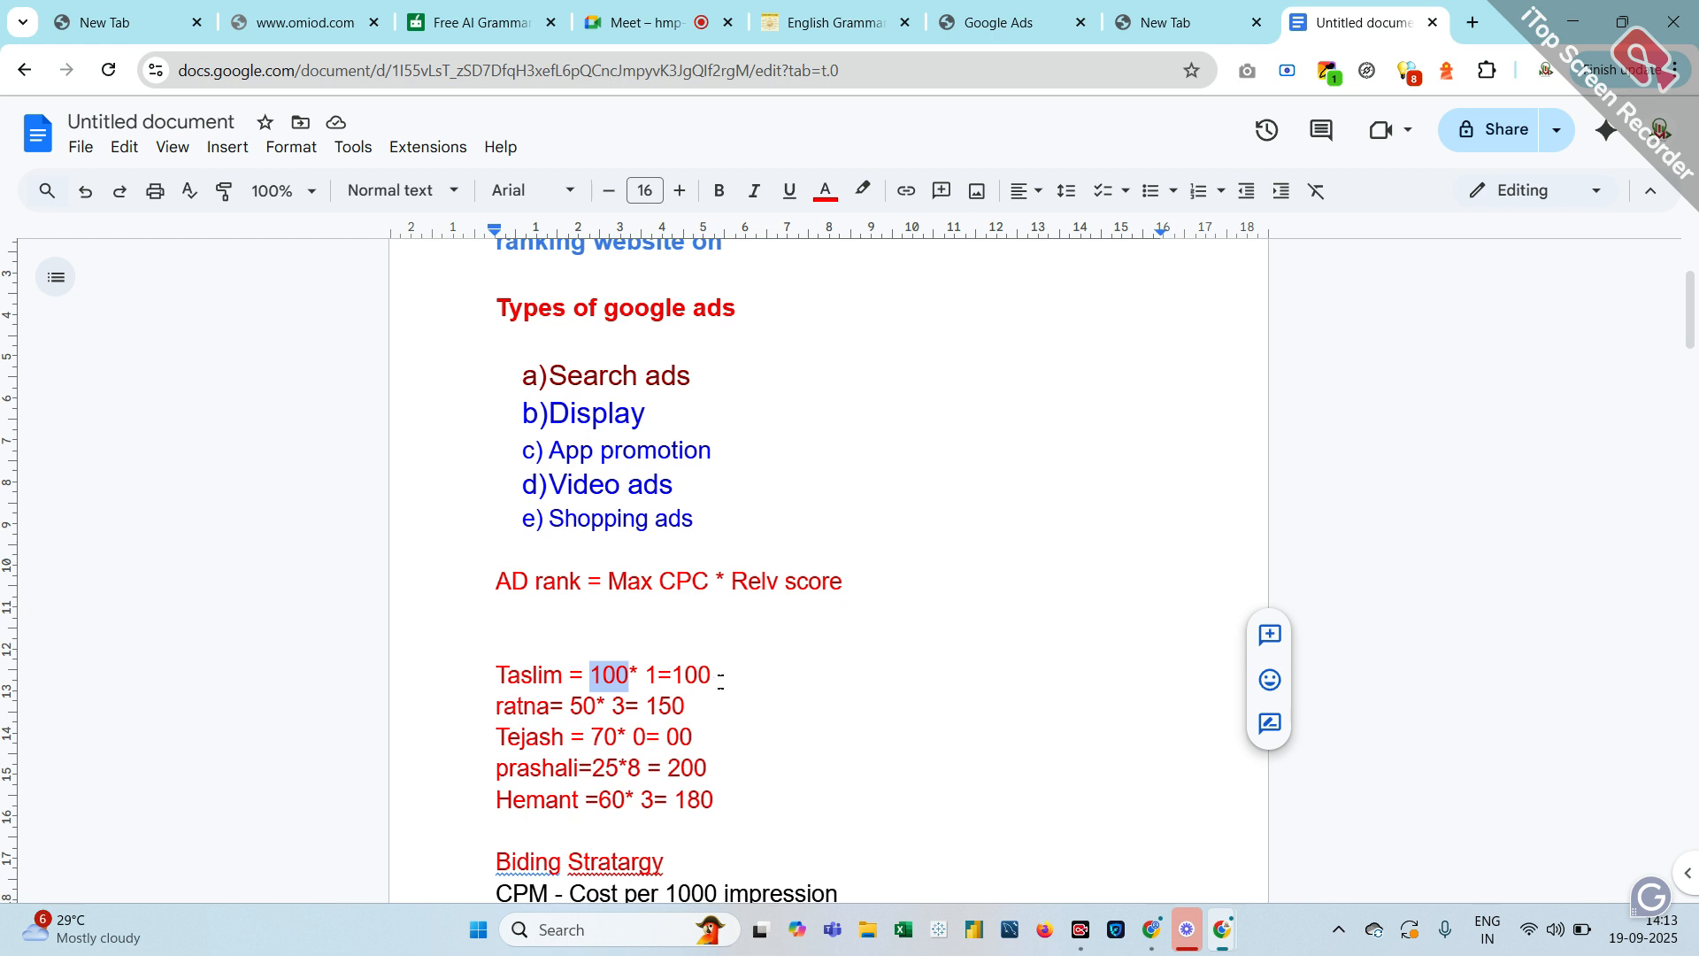
click(644, 675)
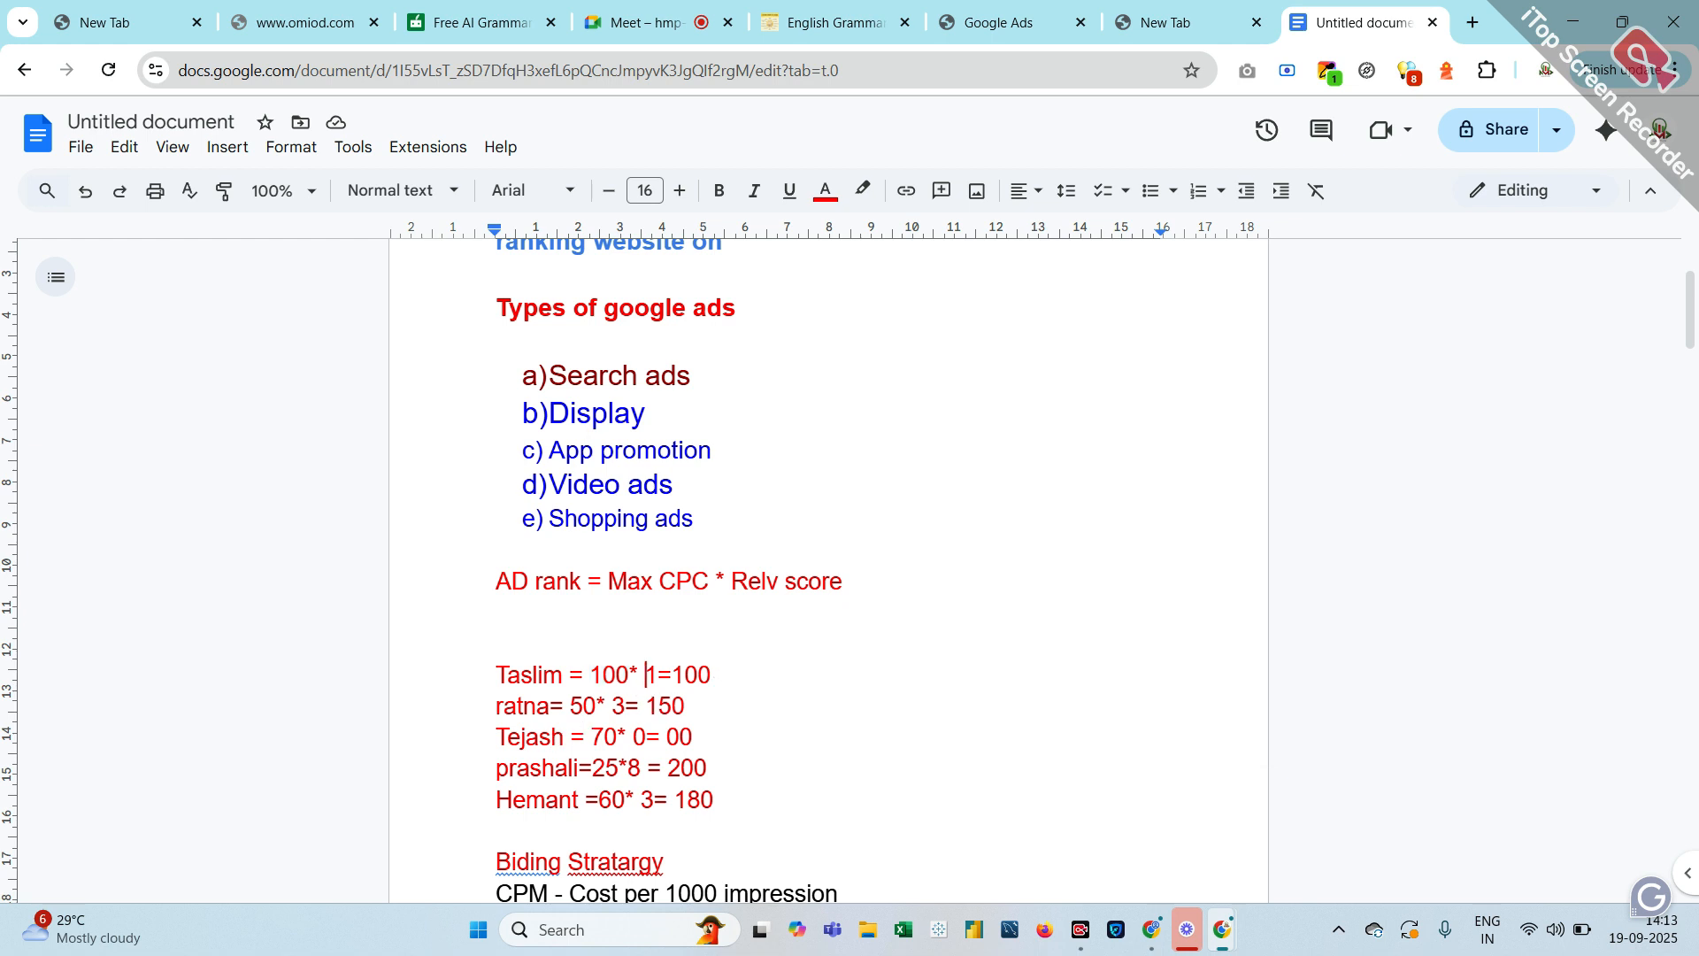
click(605, 706)
click(627, 707)
click(627, 768)
key(Right)
key(Right)
scroll(582, 674, down, 3)
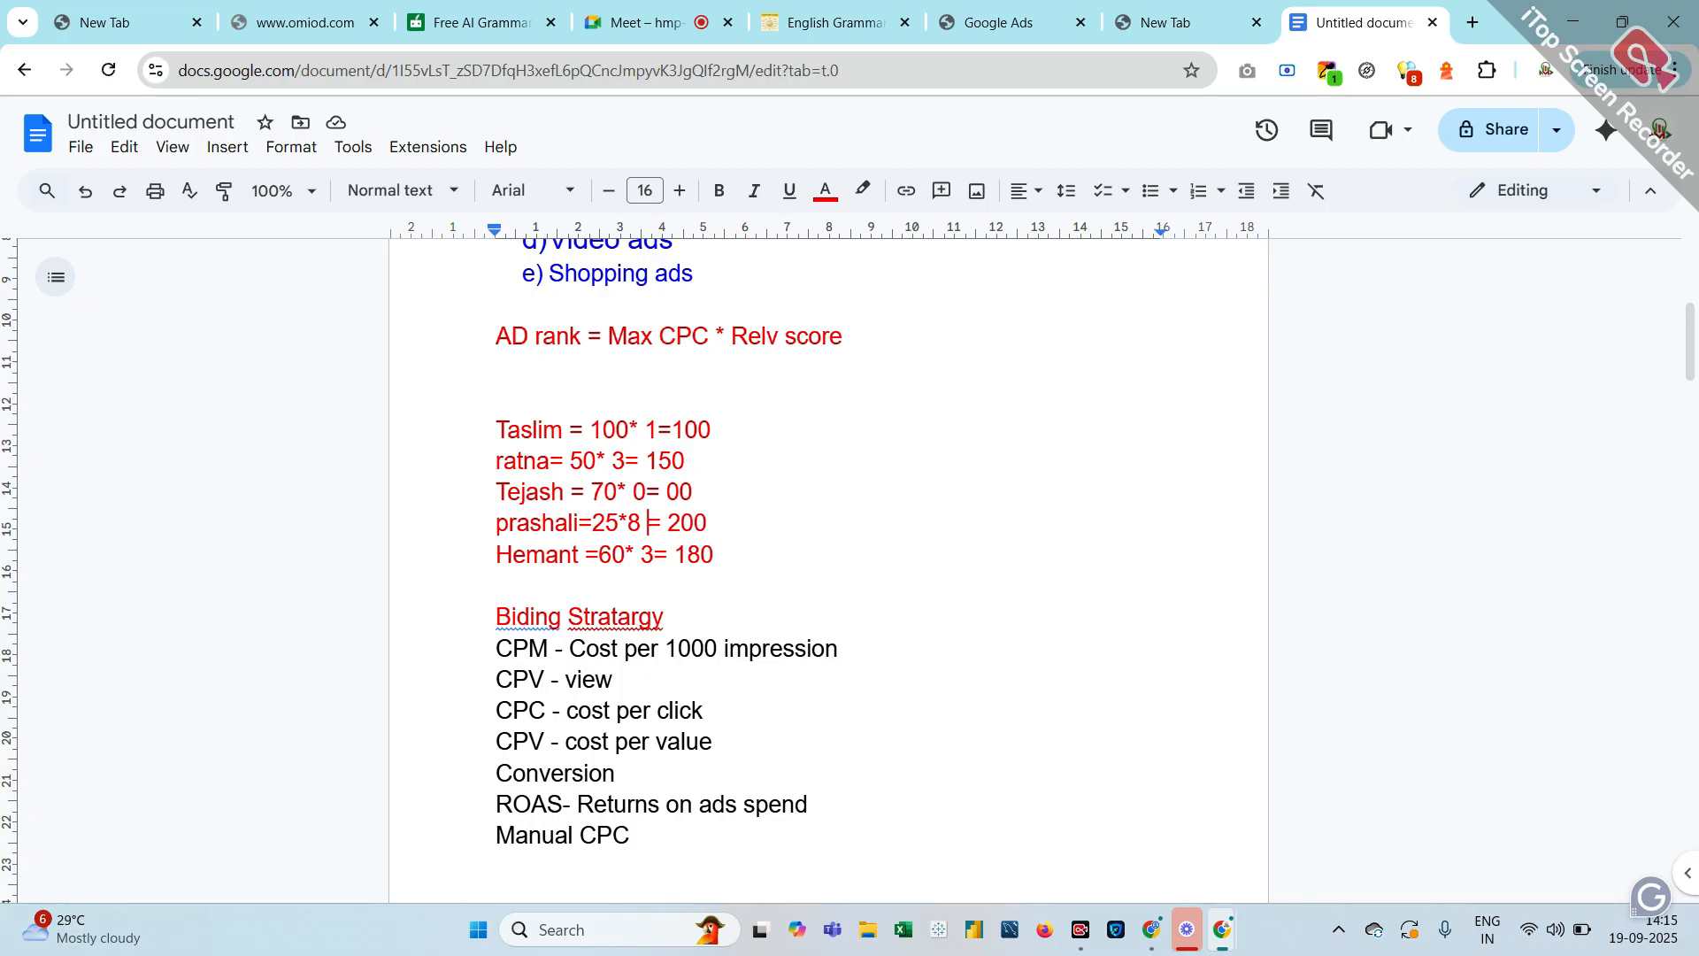
scroll(828, 567, down, 1)
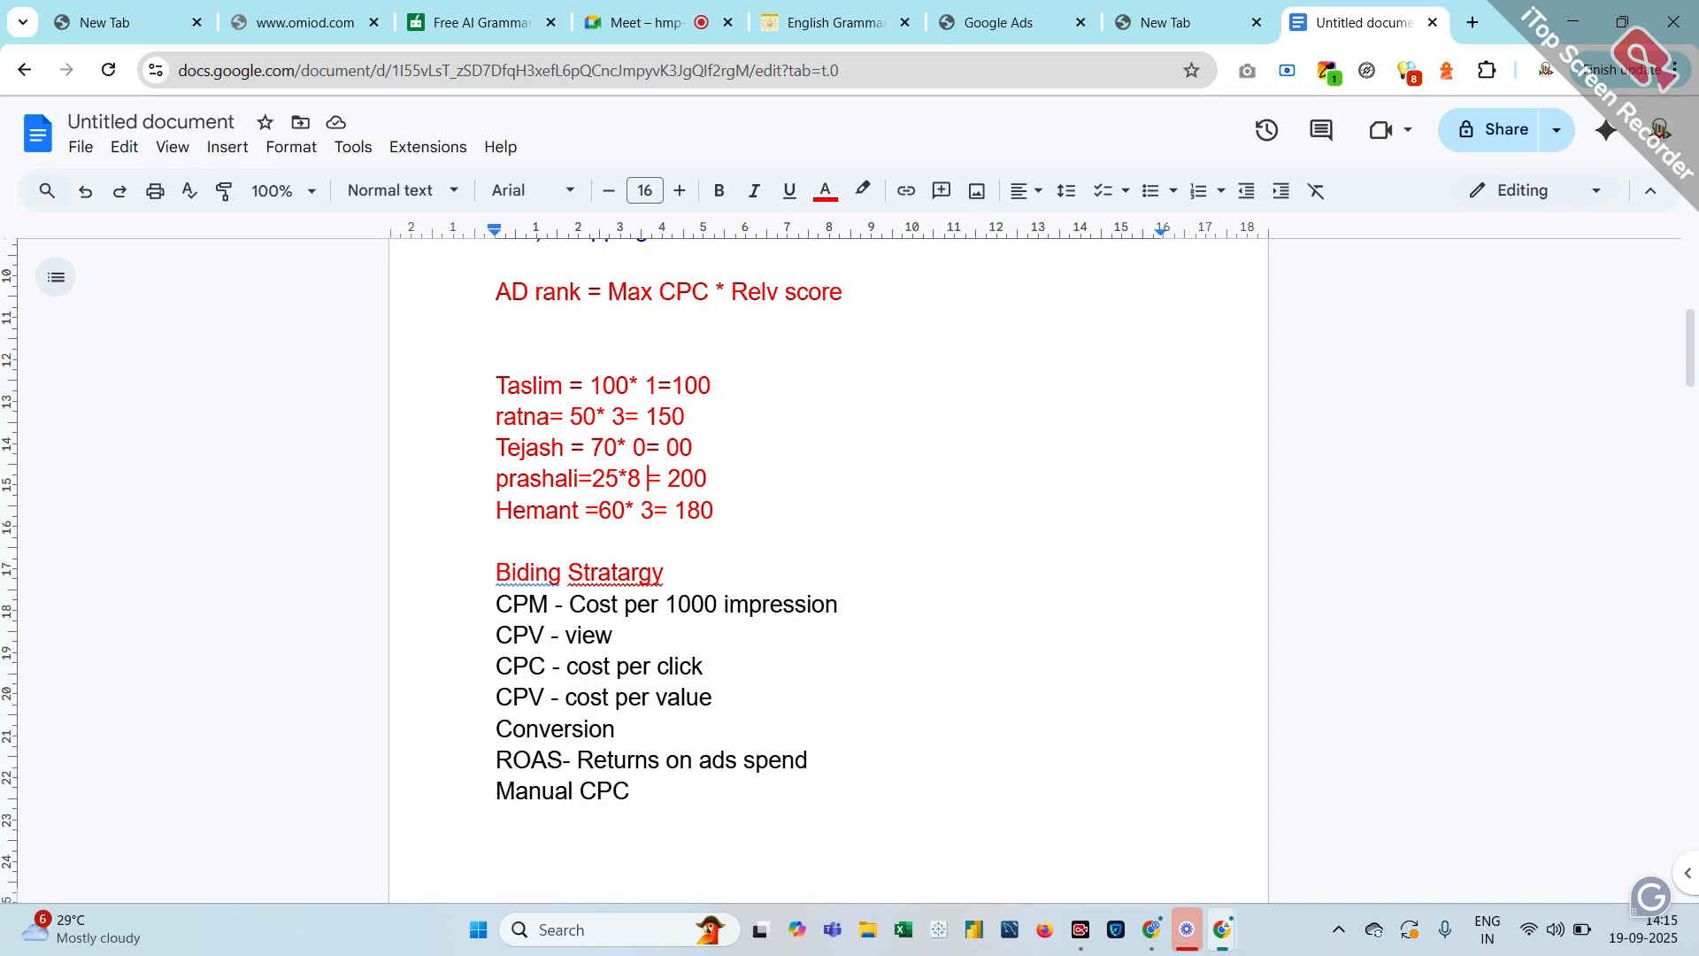
scroll(828, 567, down, 1)
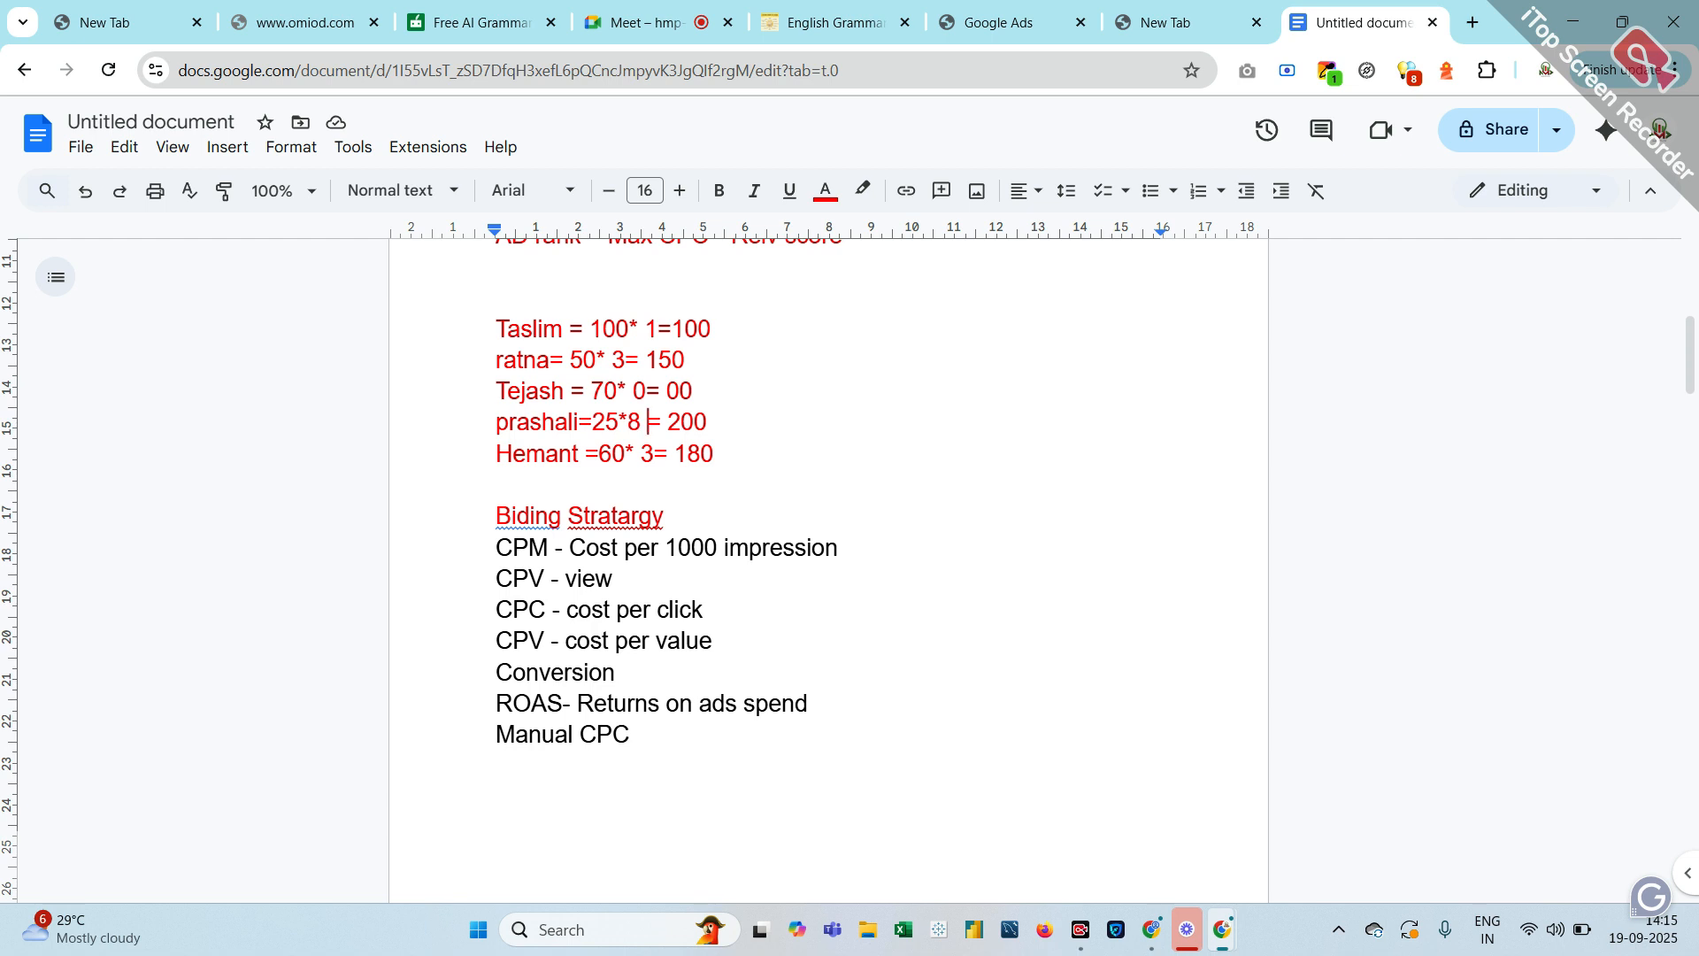
scroll(606, 620, down, 2)
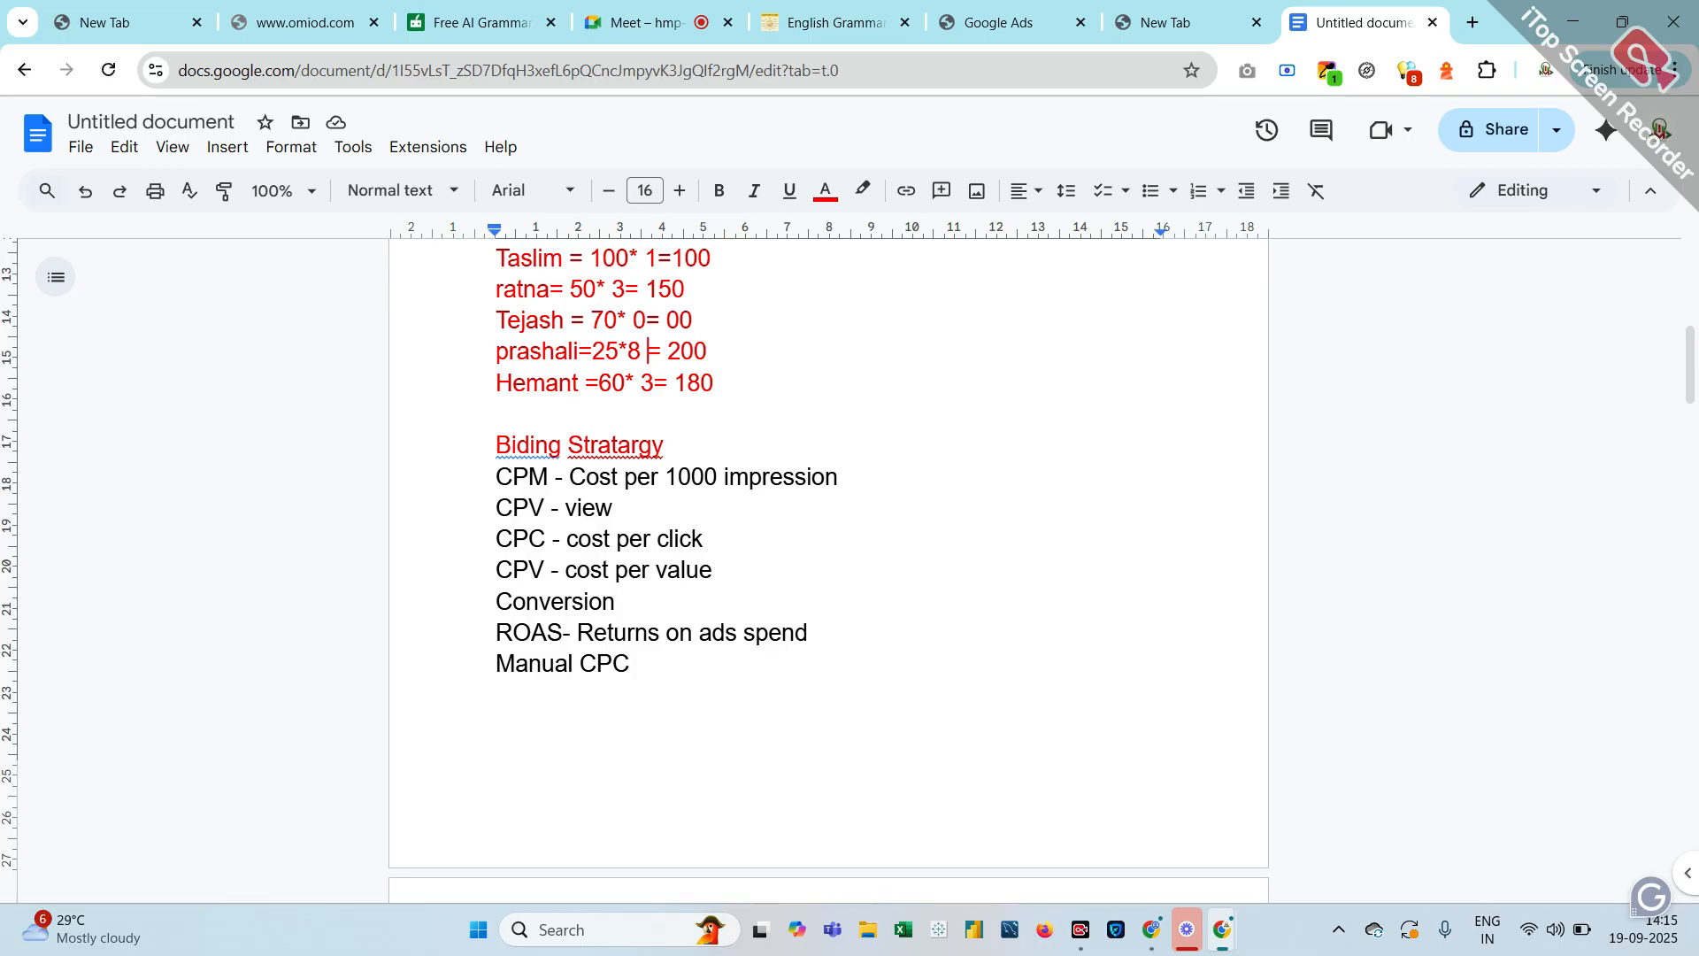
drag(496, 445, 540, 663)
scroll(540, 664, down, 4)
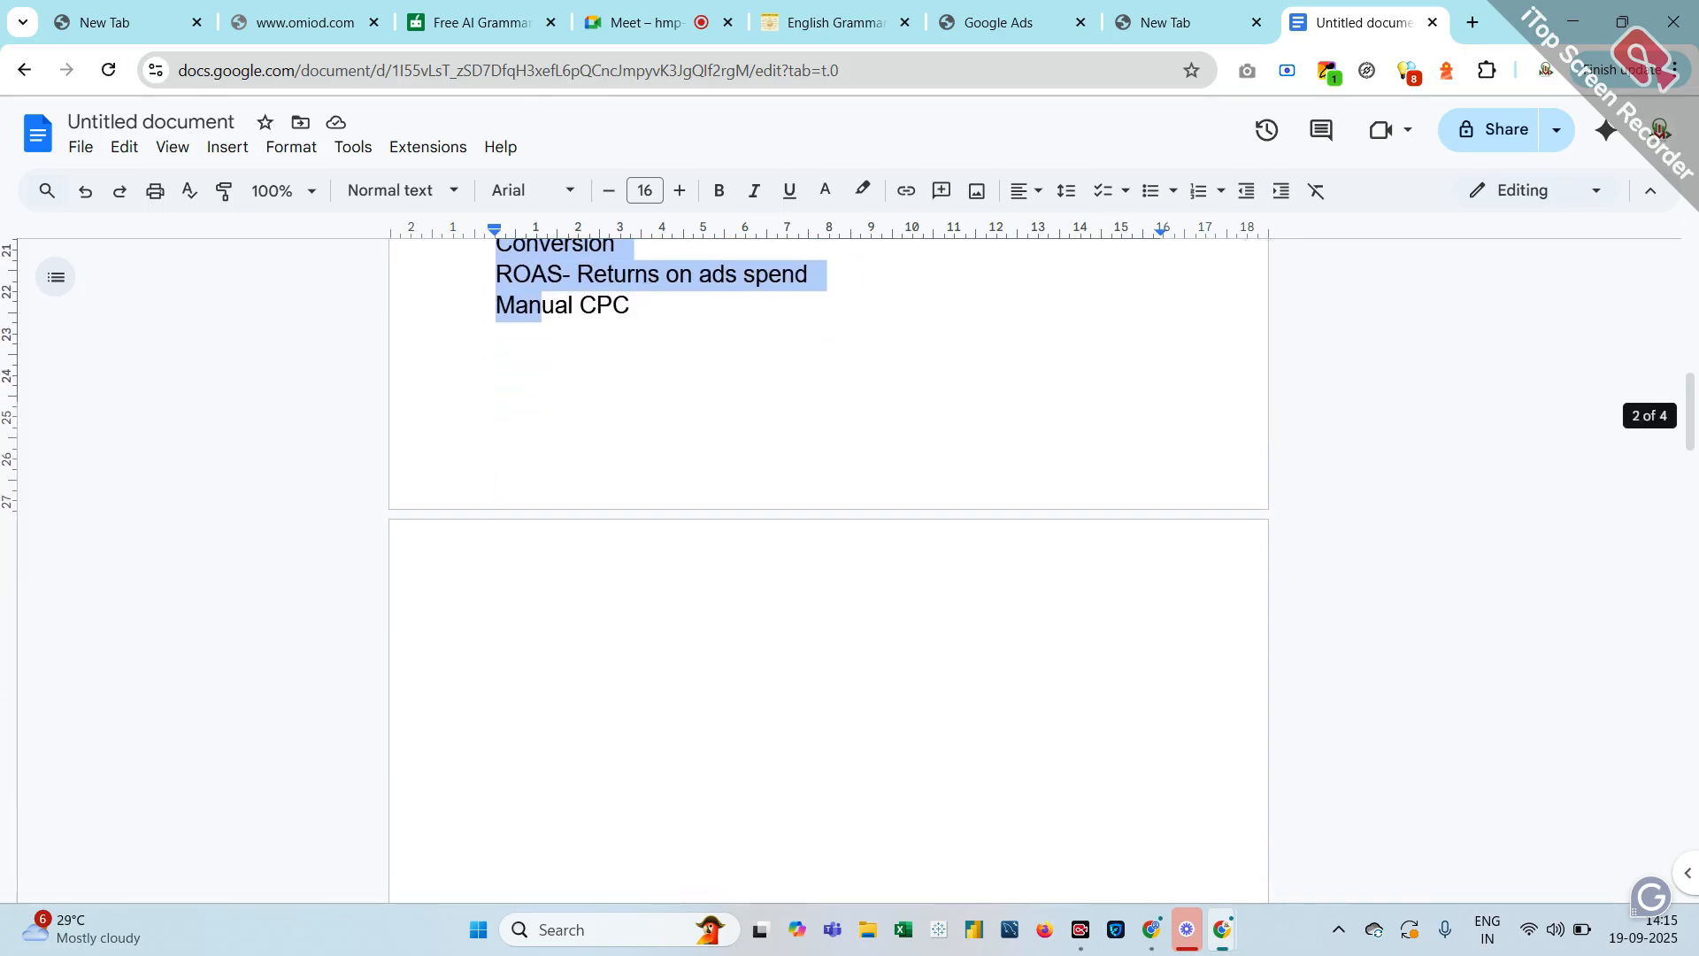
scroll(534, 429, down, 6)
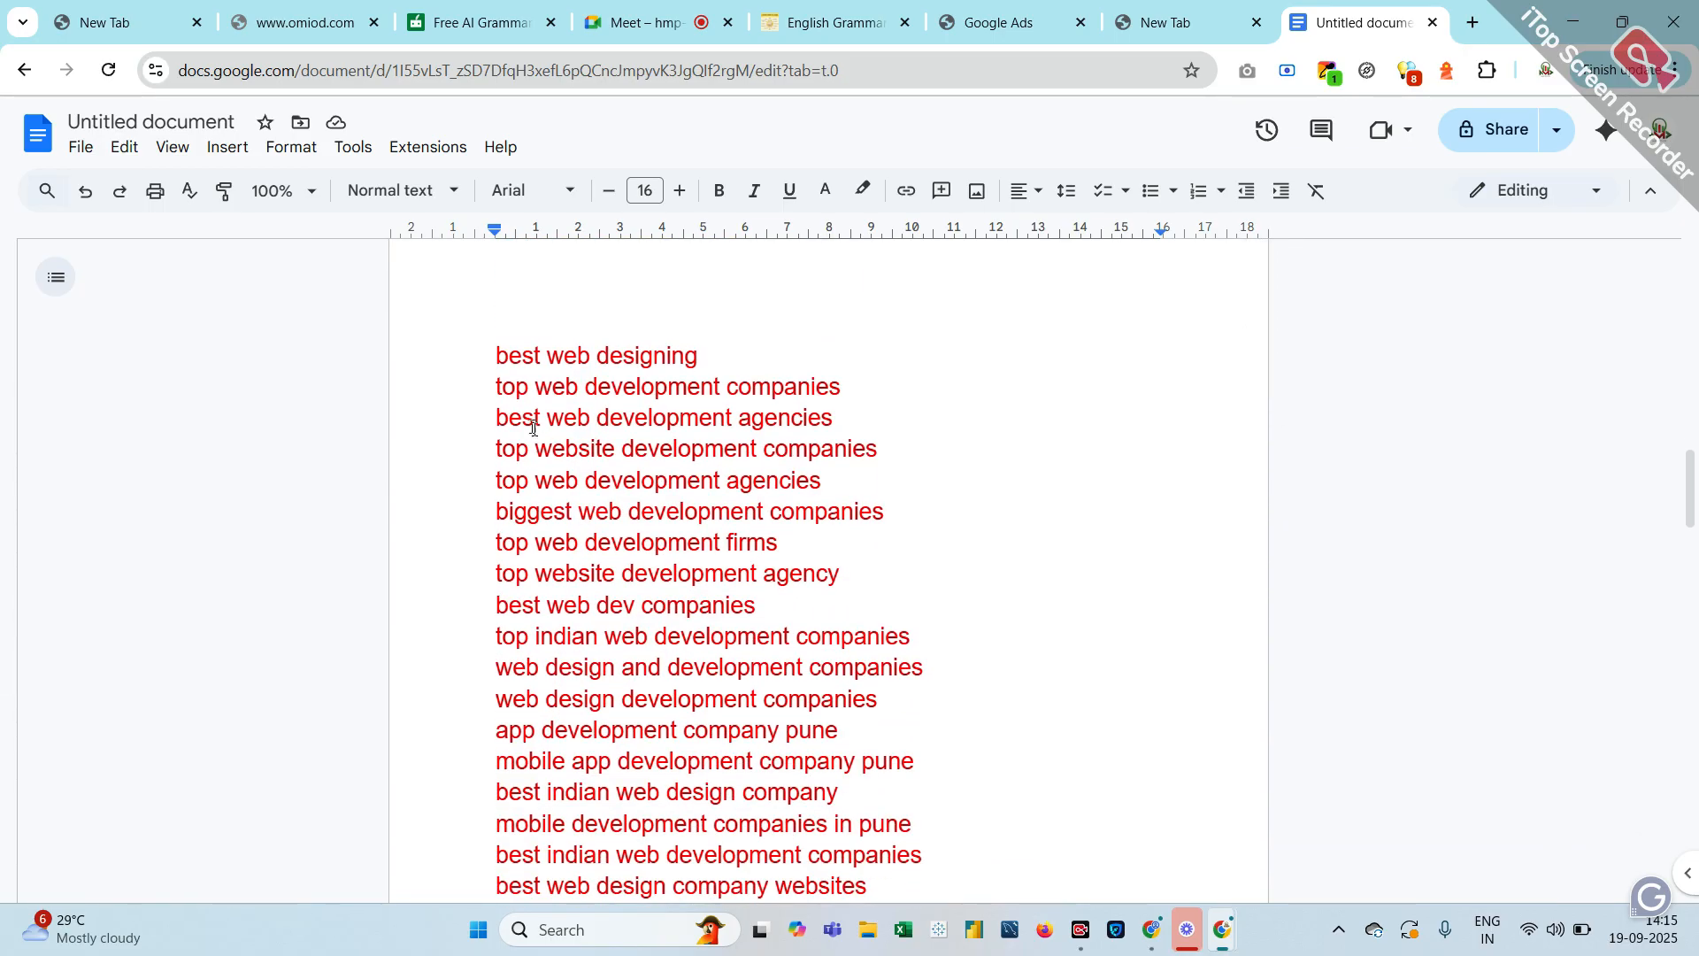
drag(509, 354, 699, 763)
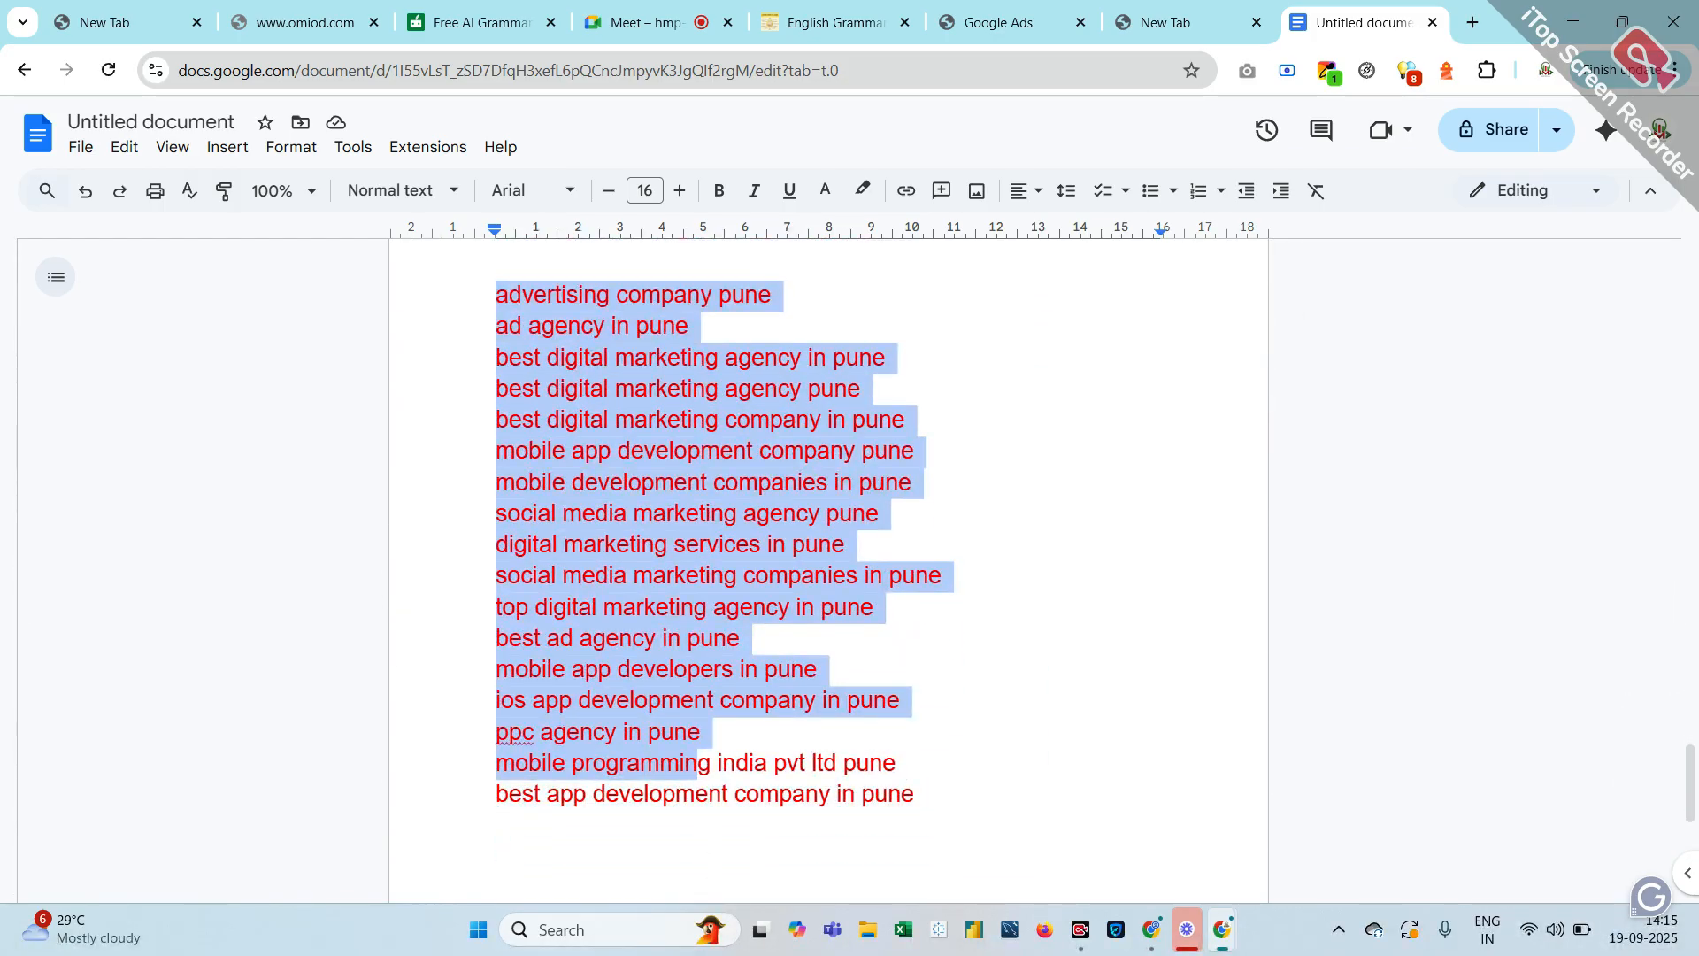
scroll(699, 763, down, 7)
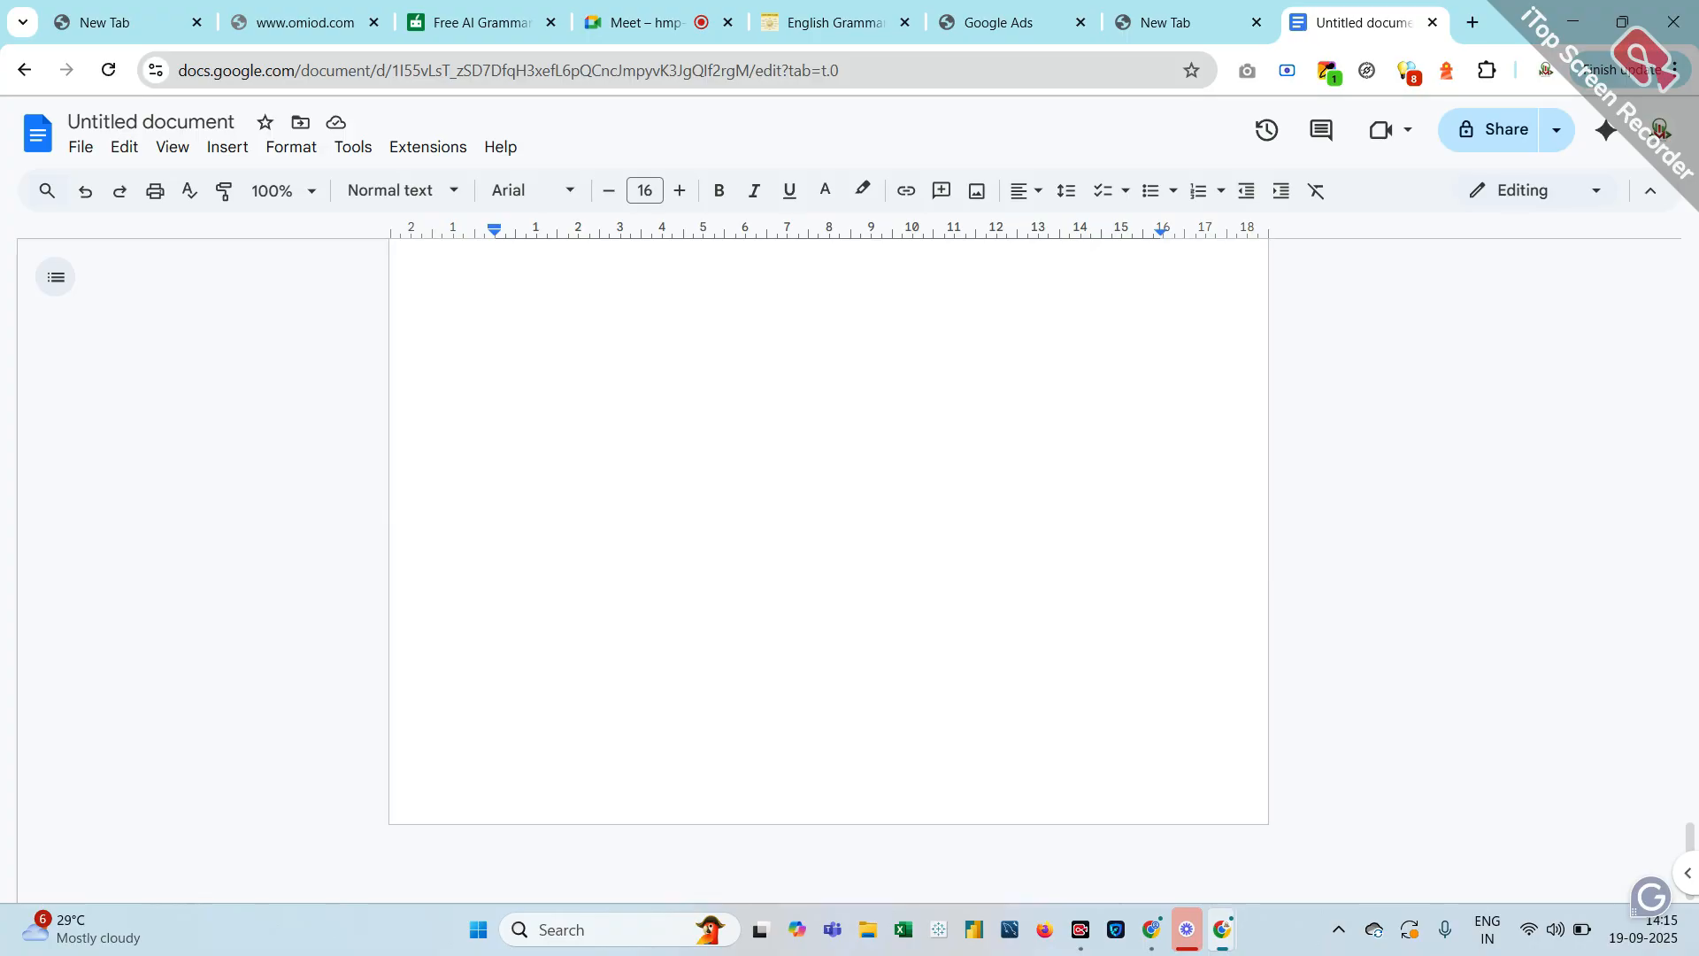
scroll(828, 571, up, 8)
click(796, 763)
scroll(796, 763, up, 3)
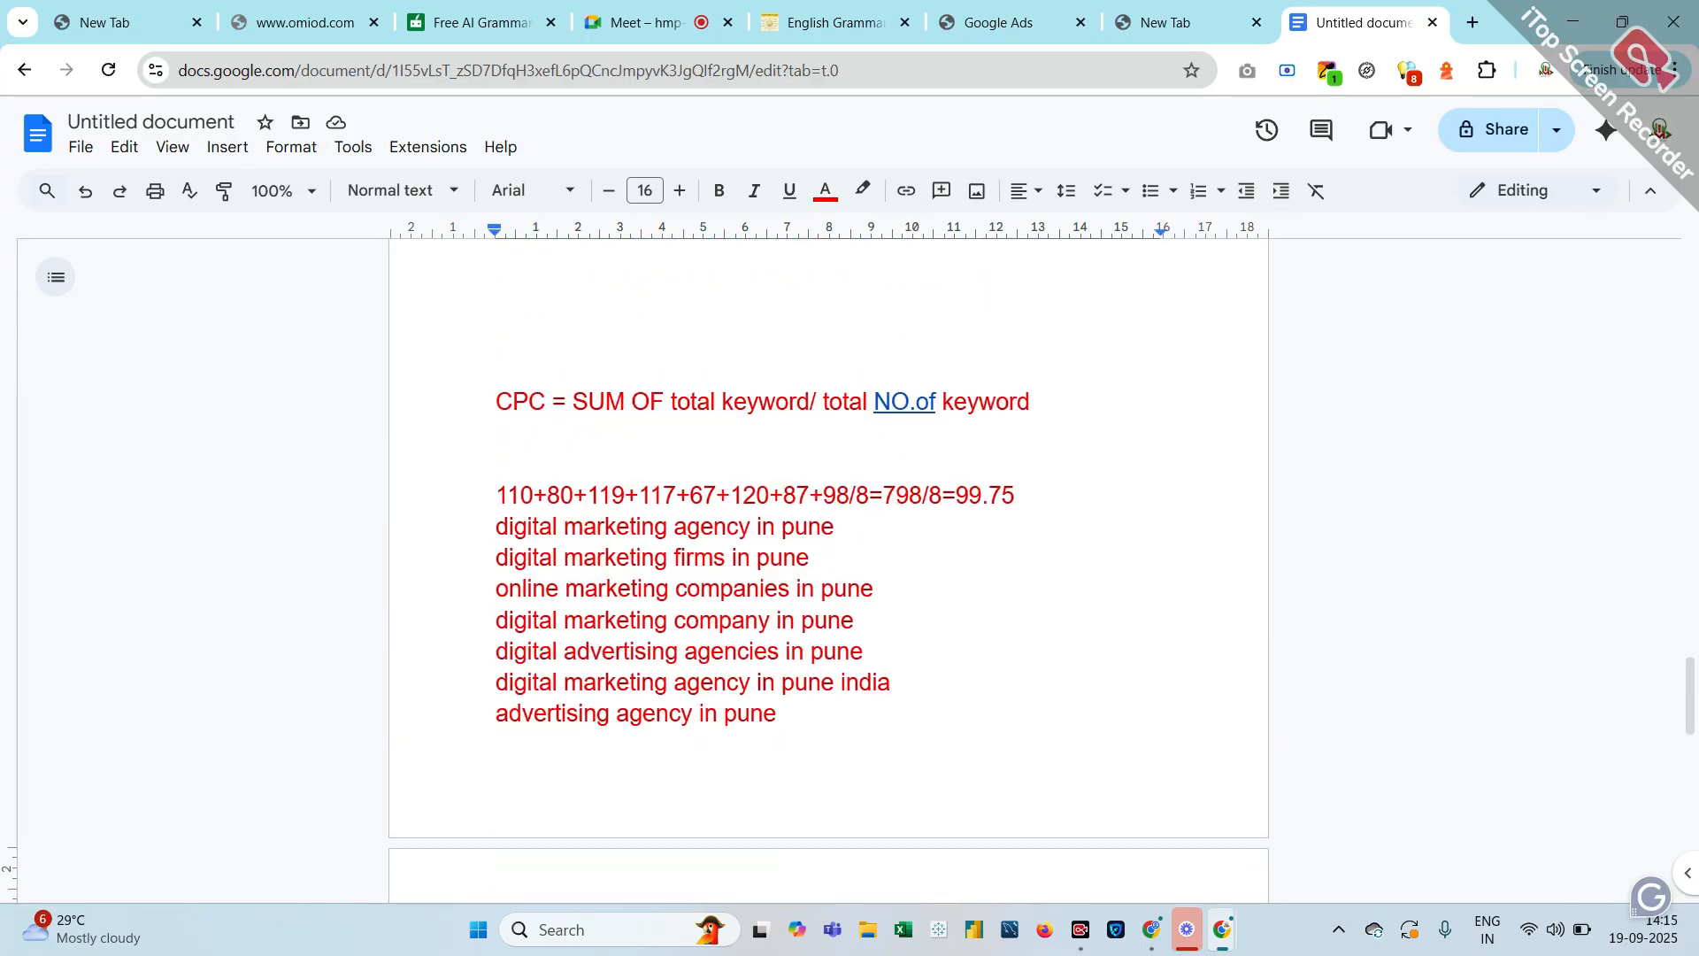
scroll(797, 763, down, 2)
scroll(797, 763, up, 2)
scroll(796, 763, down, 3)
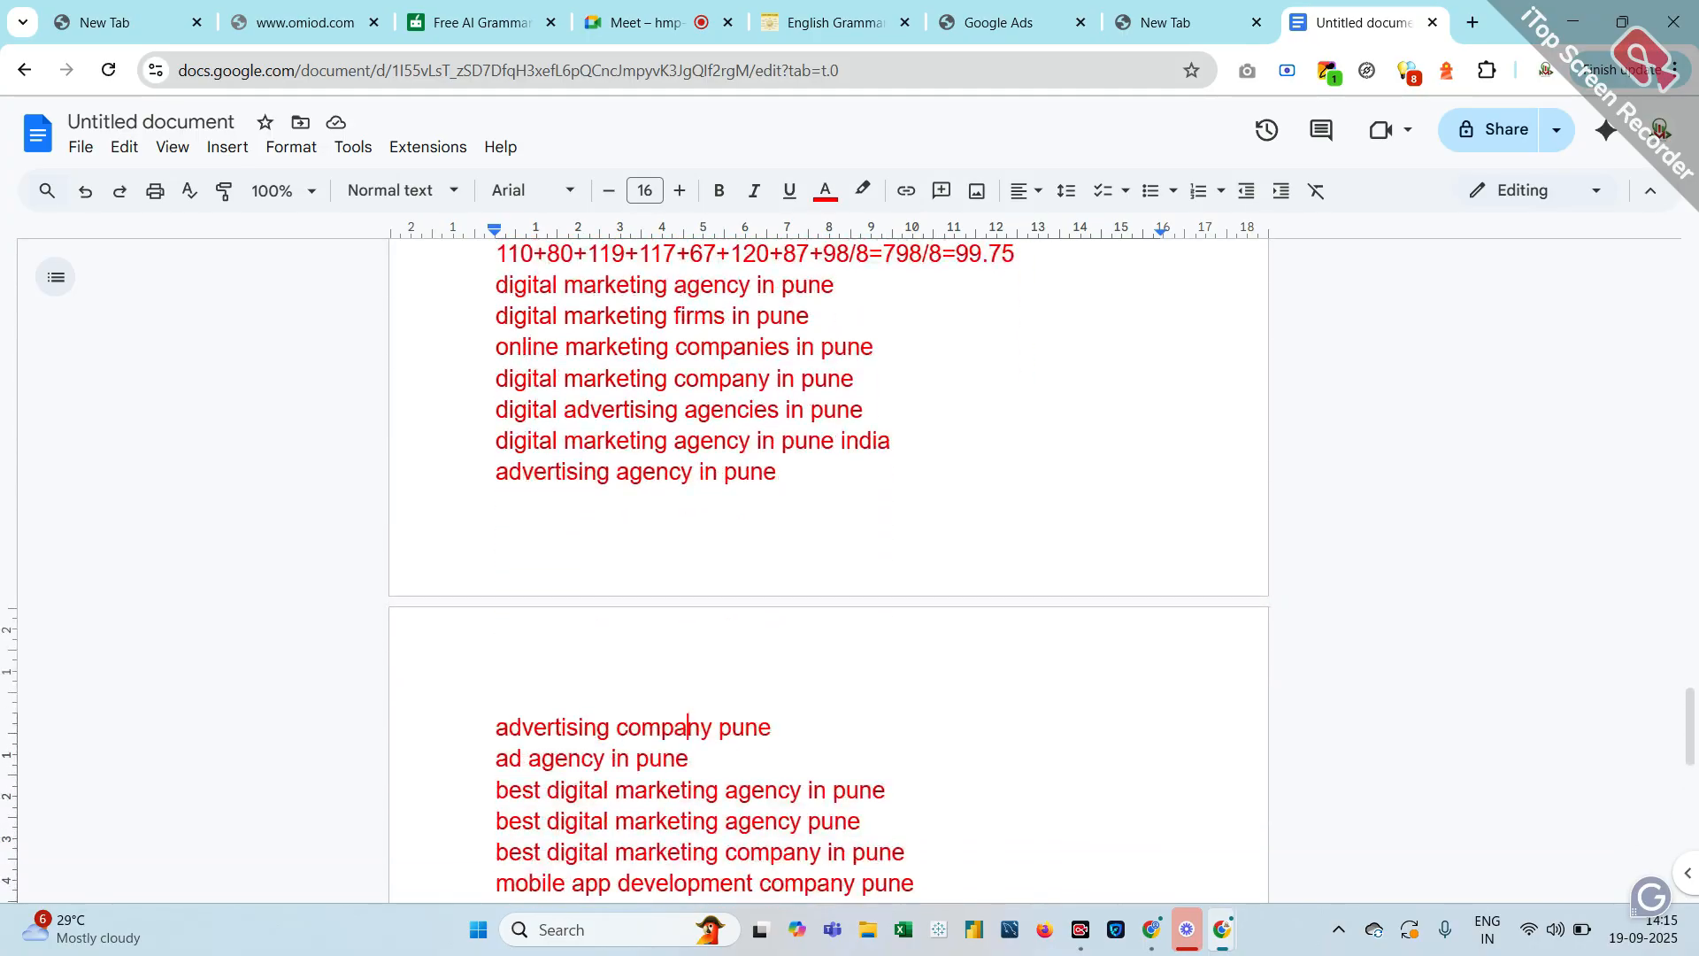
scroll(828, 584, down, 4)
drag(496, 407, 718, 812)
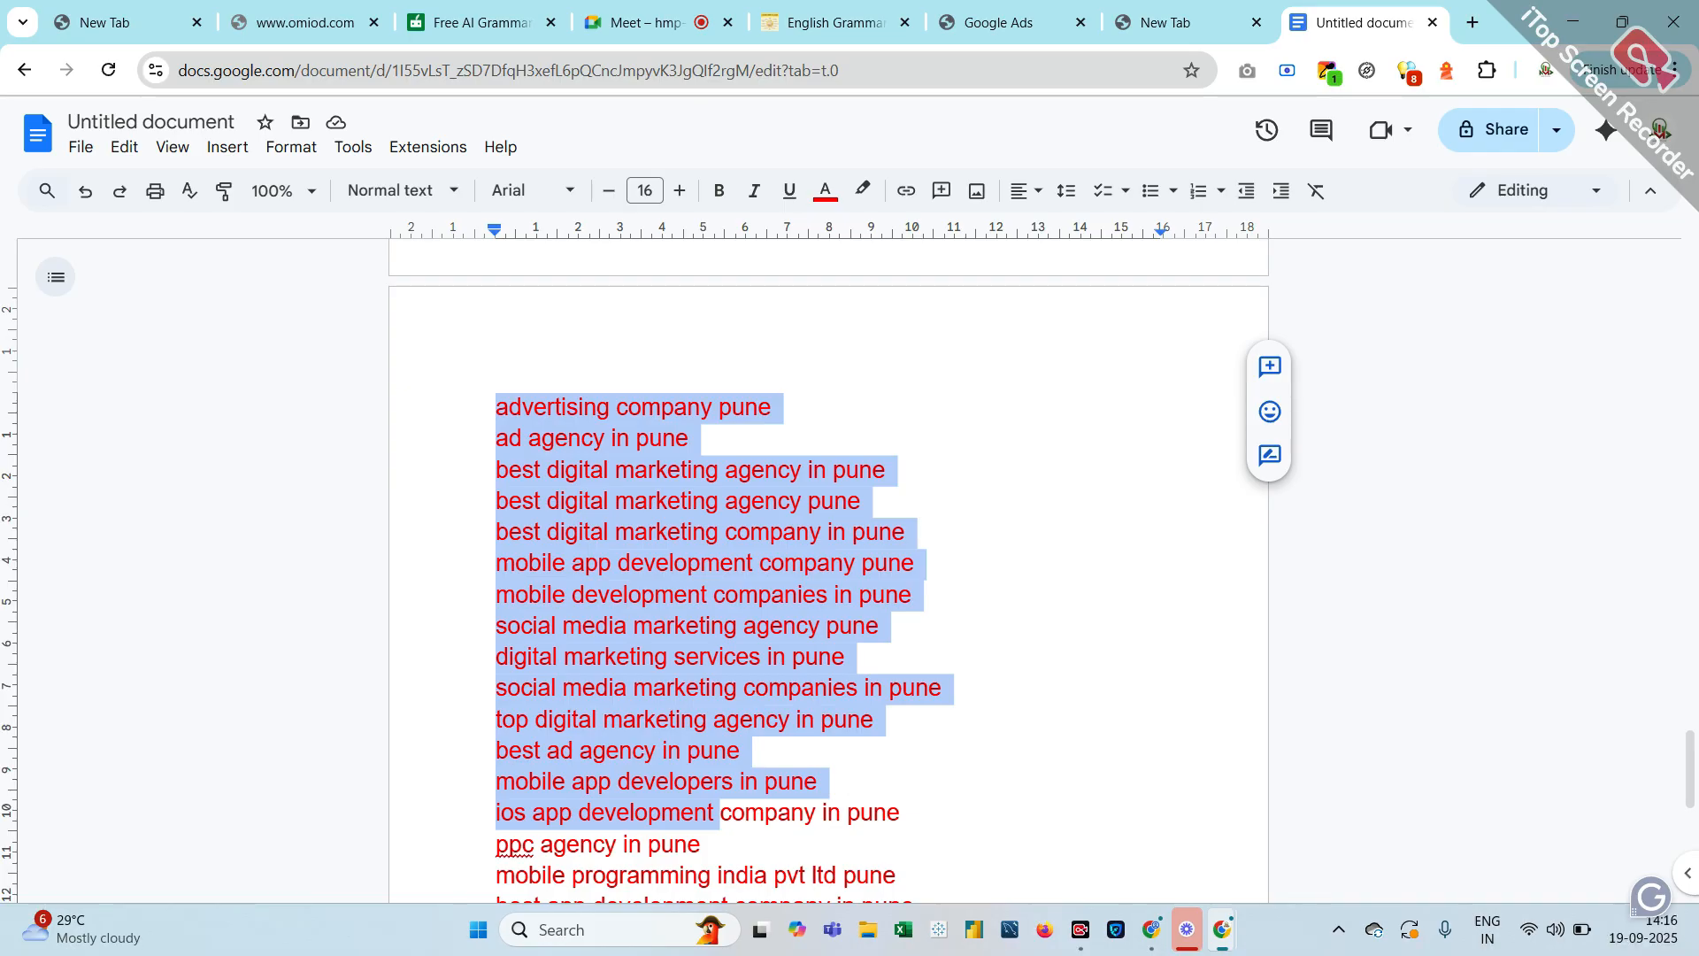
click(808, 418)
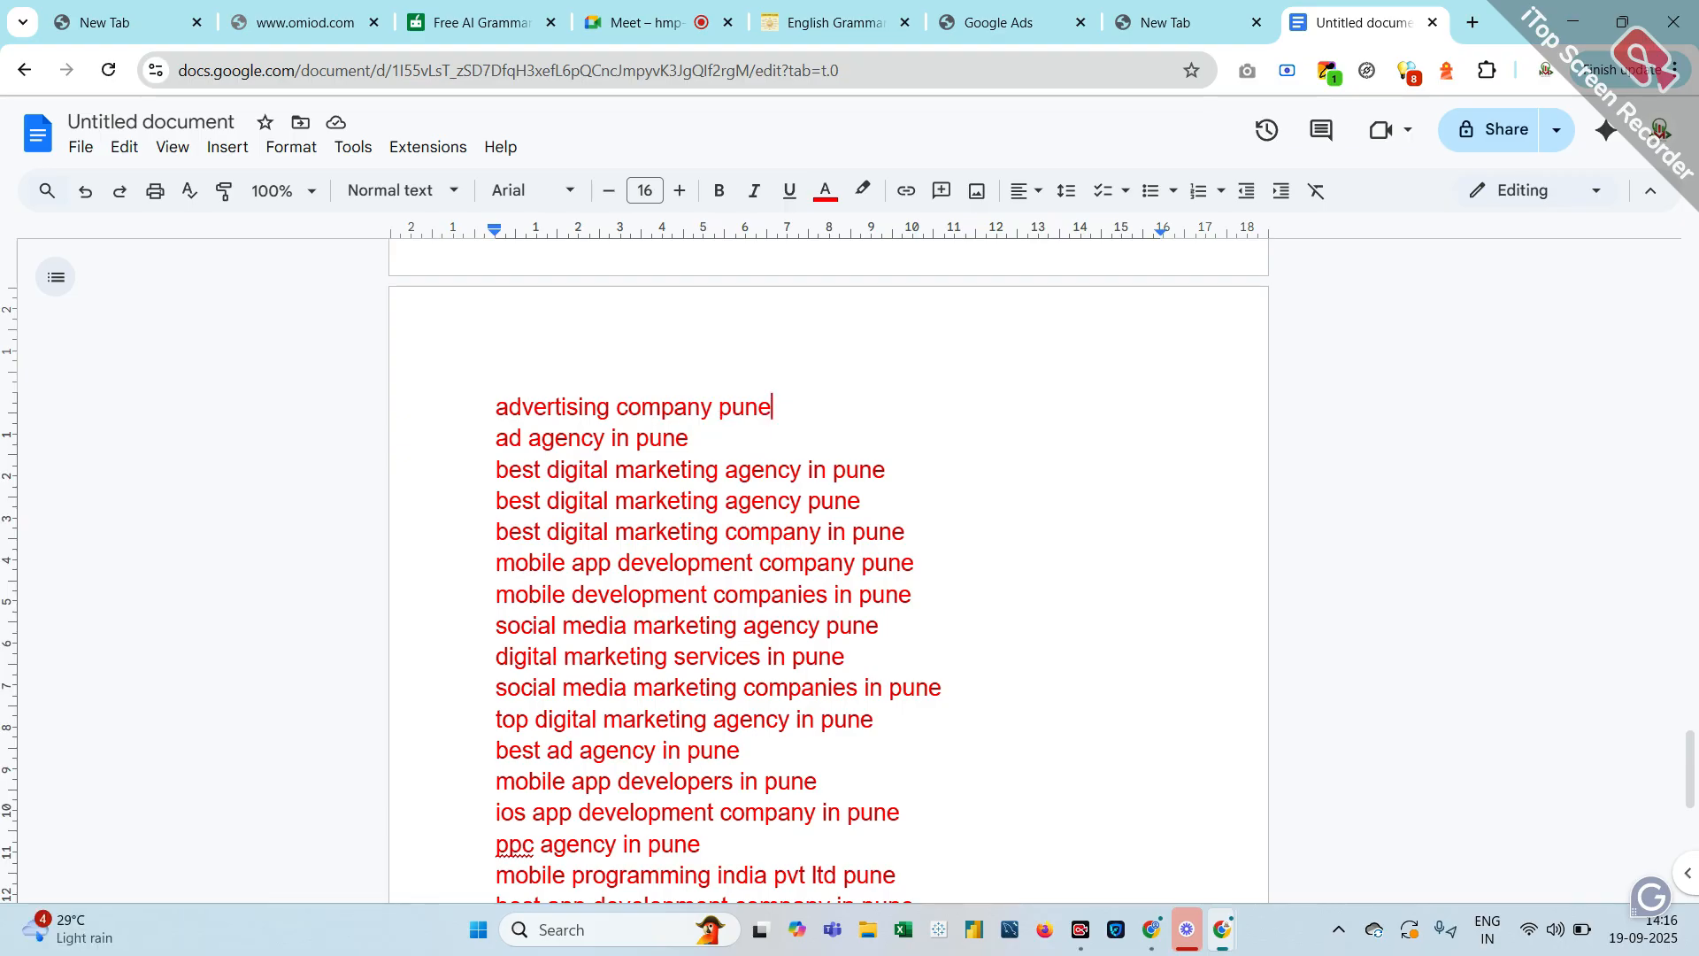
scroll(829, 575, up, 4)
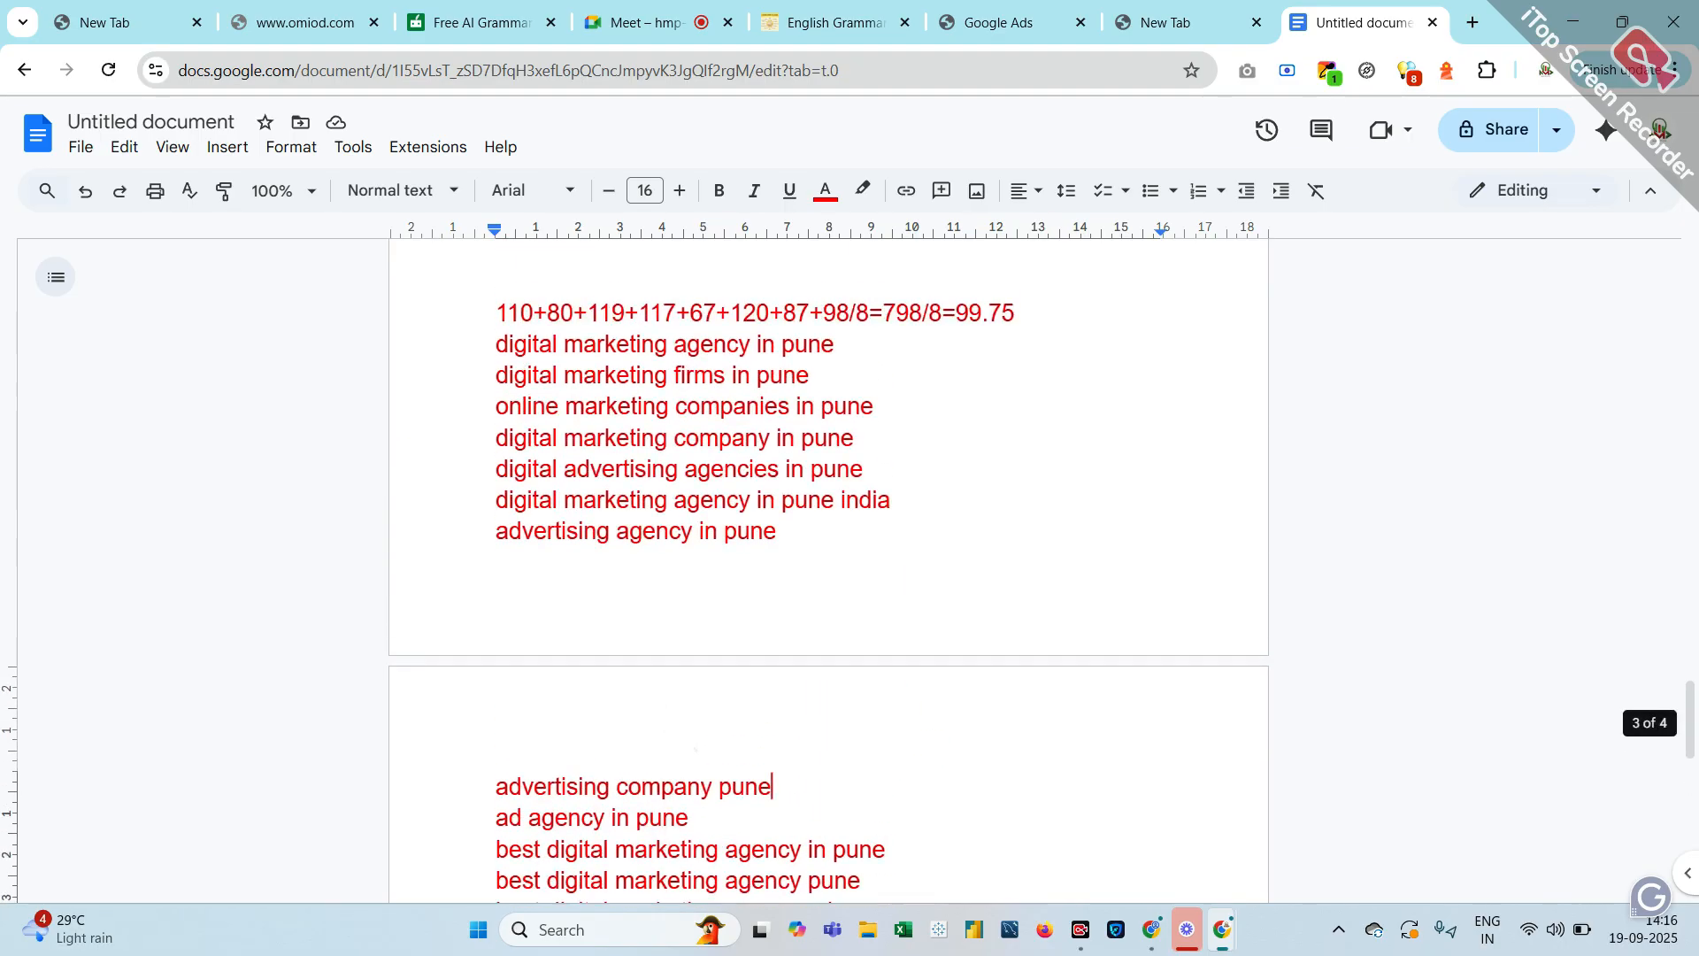
scroll(828, 576, down, 3)
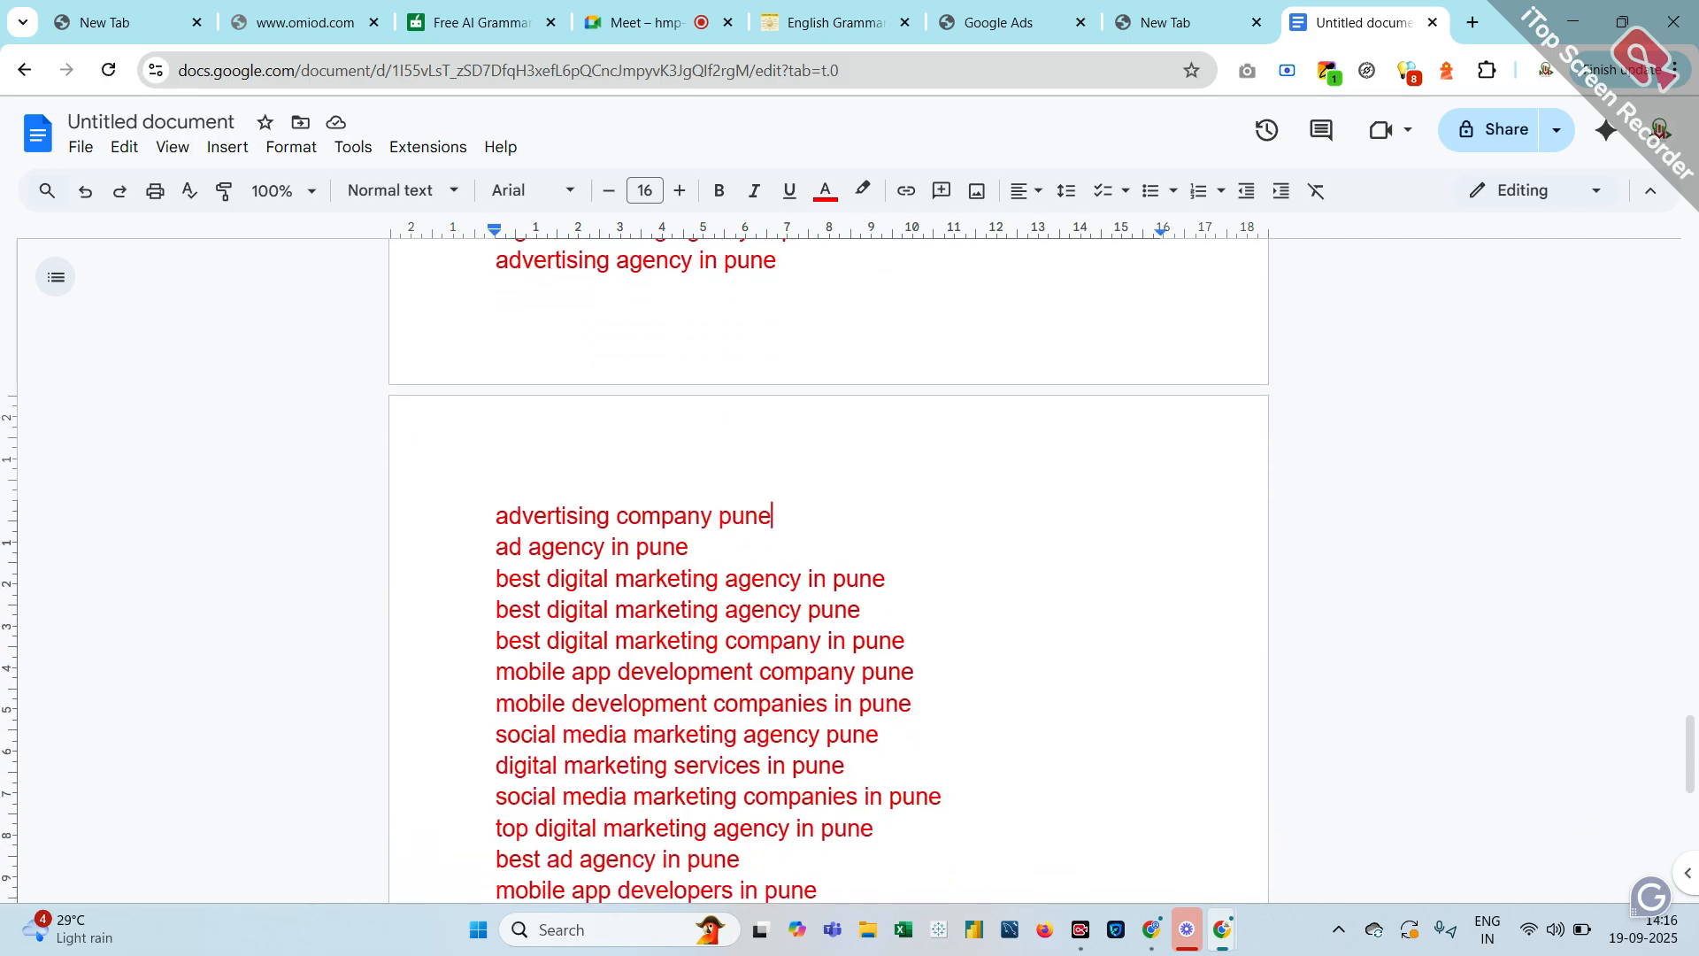
scroll(829, 575, up, 5)
scroll(621, 617, up, 4)
scroll(620, 618, down, 2)
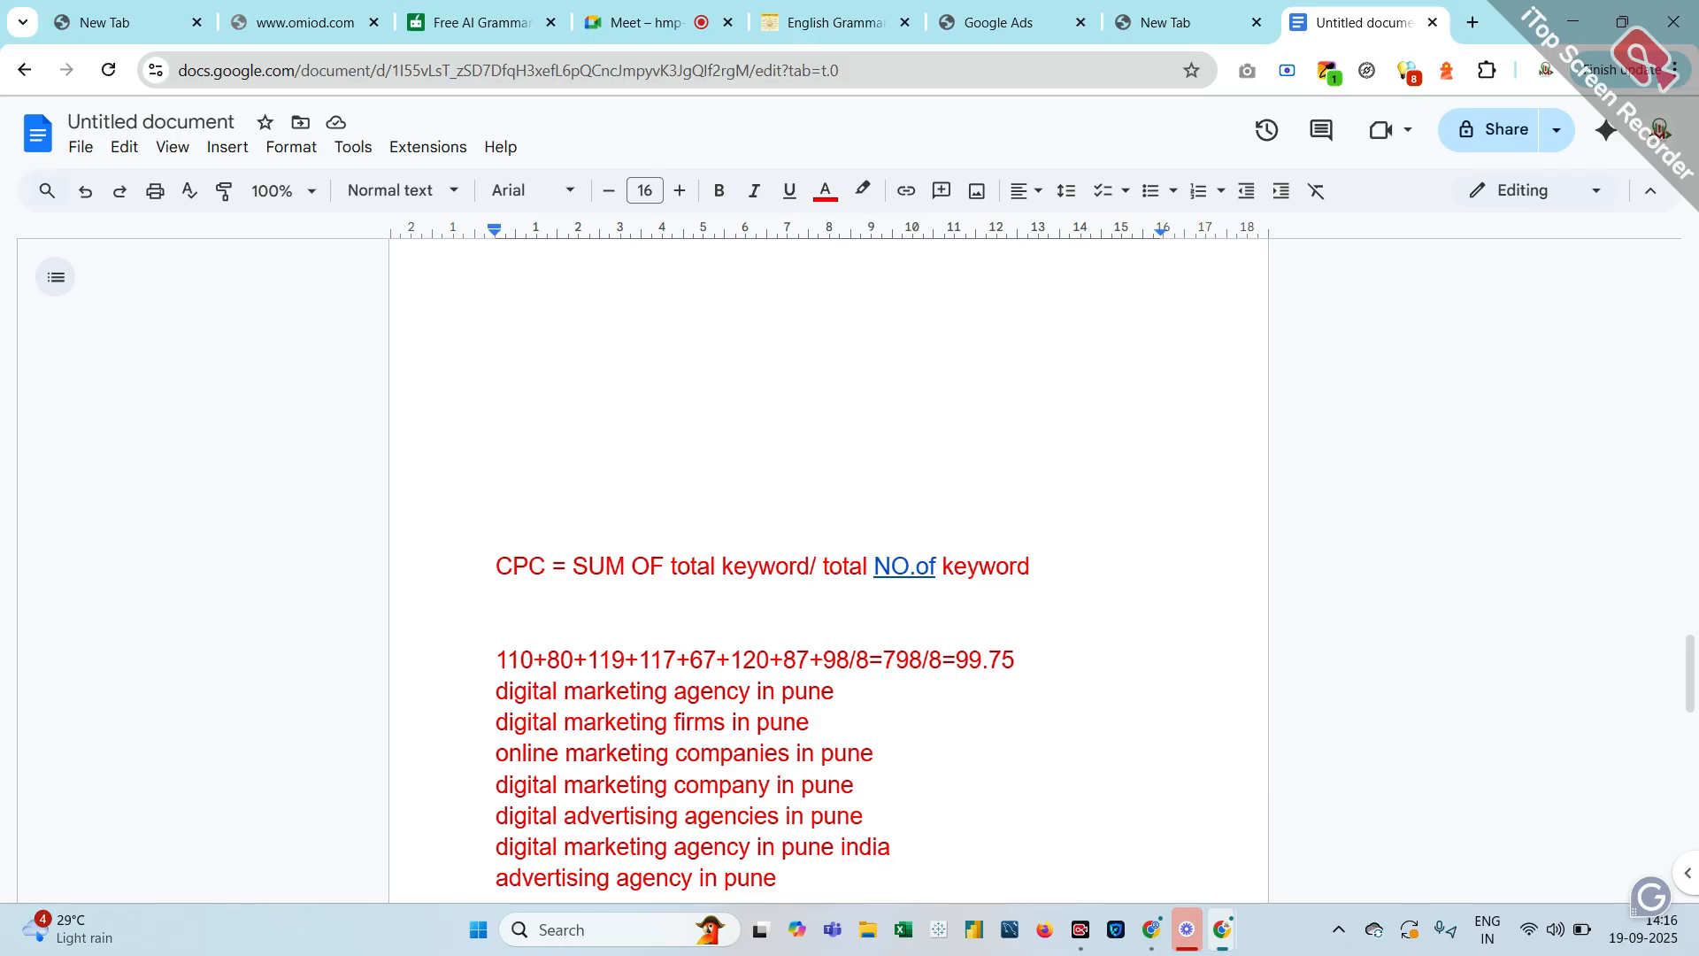
scroll(1031, 566, down, 2)
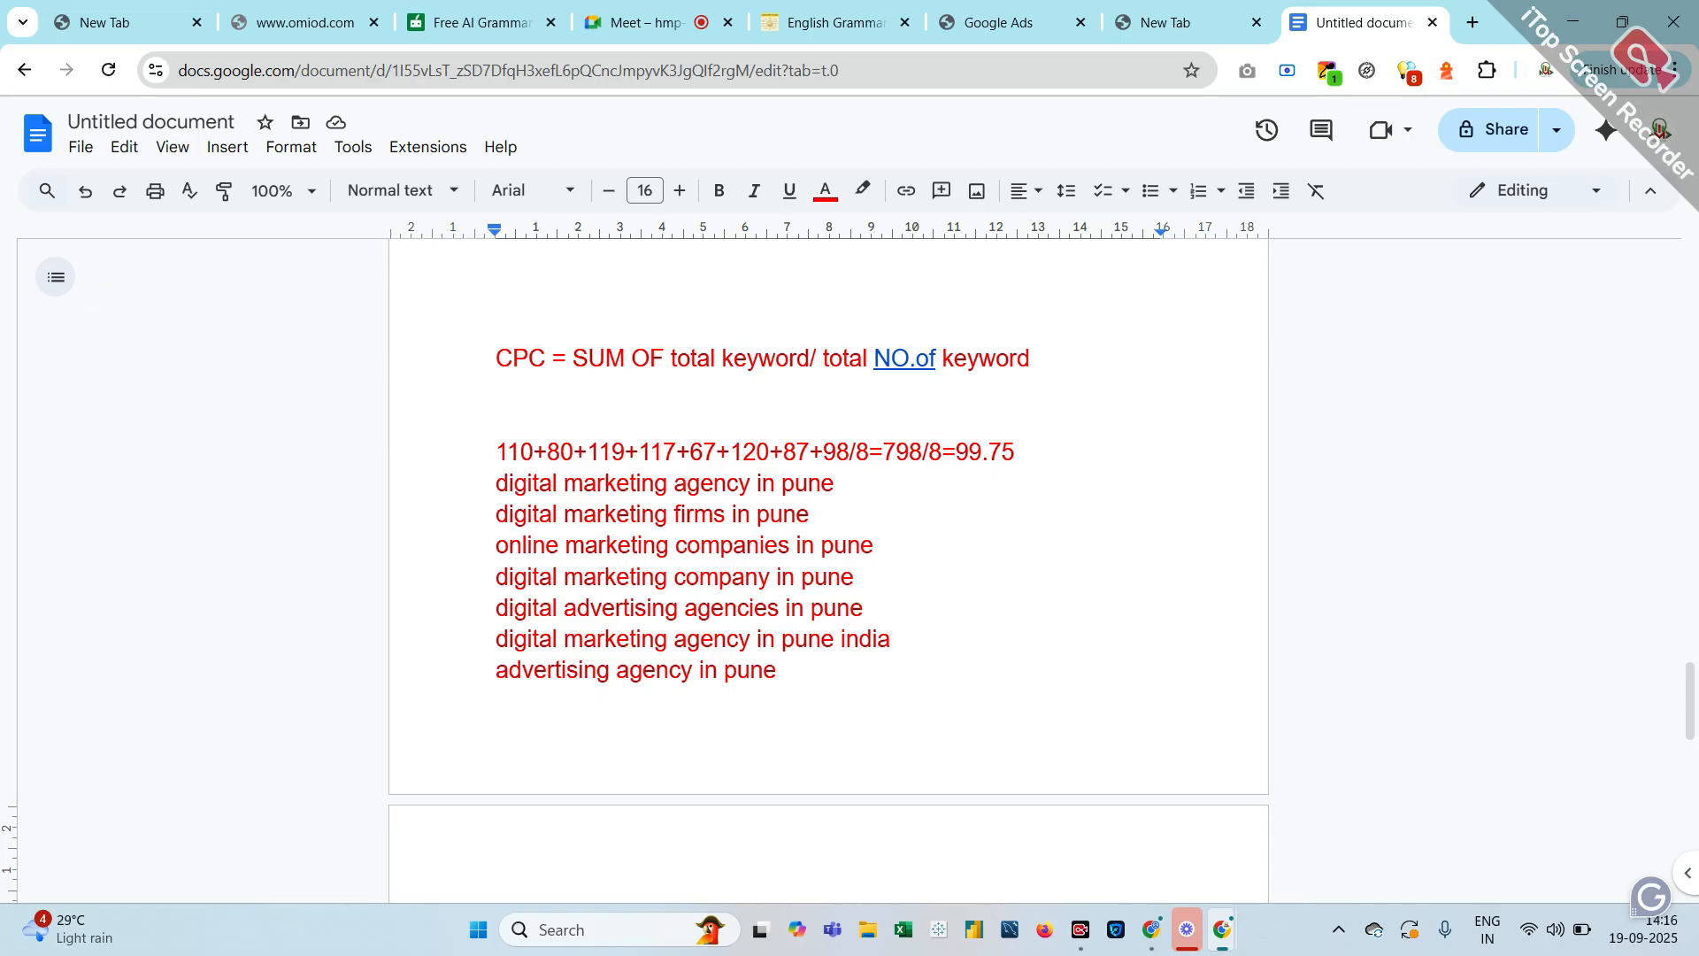
scroll(828, 571, down, 6)
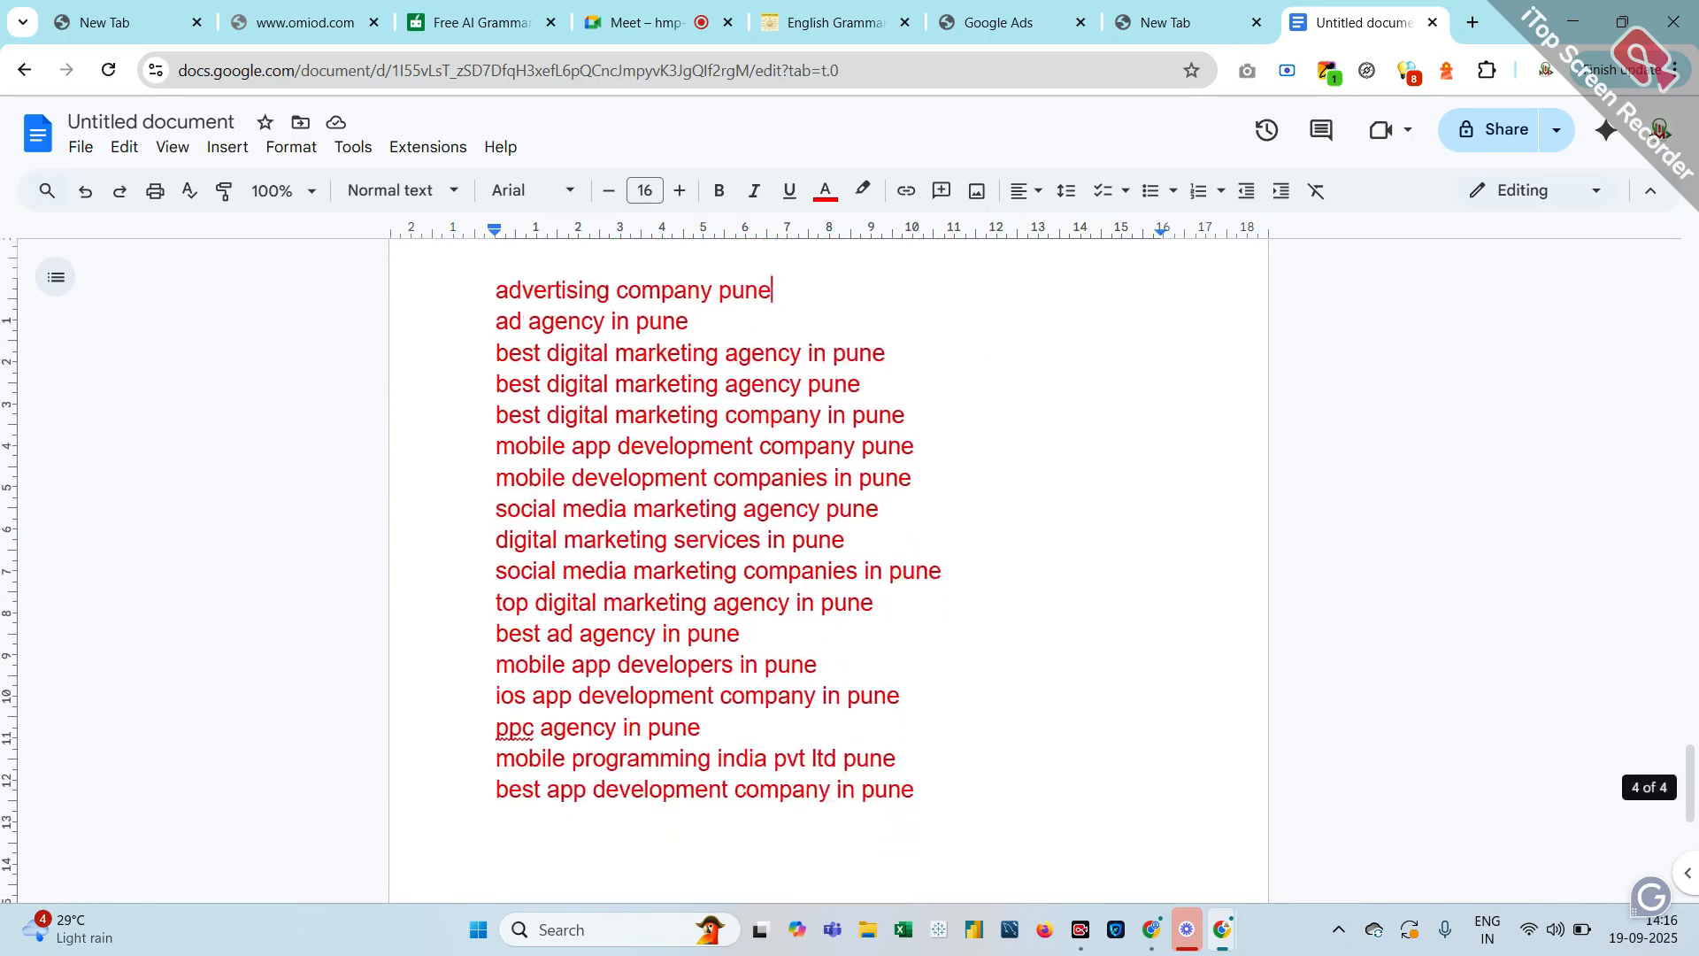
scroll(828, 571, down, 5)
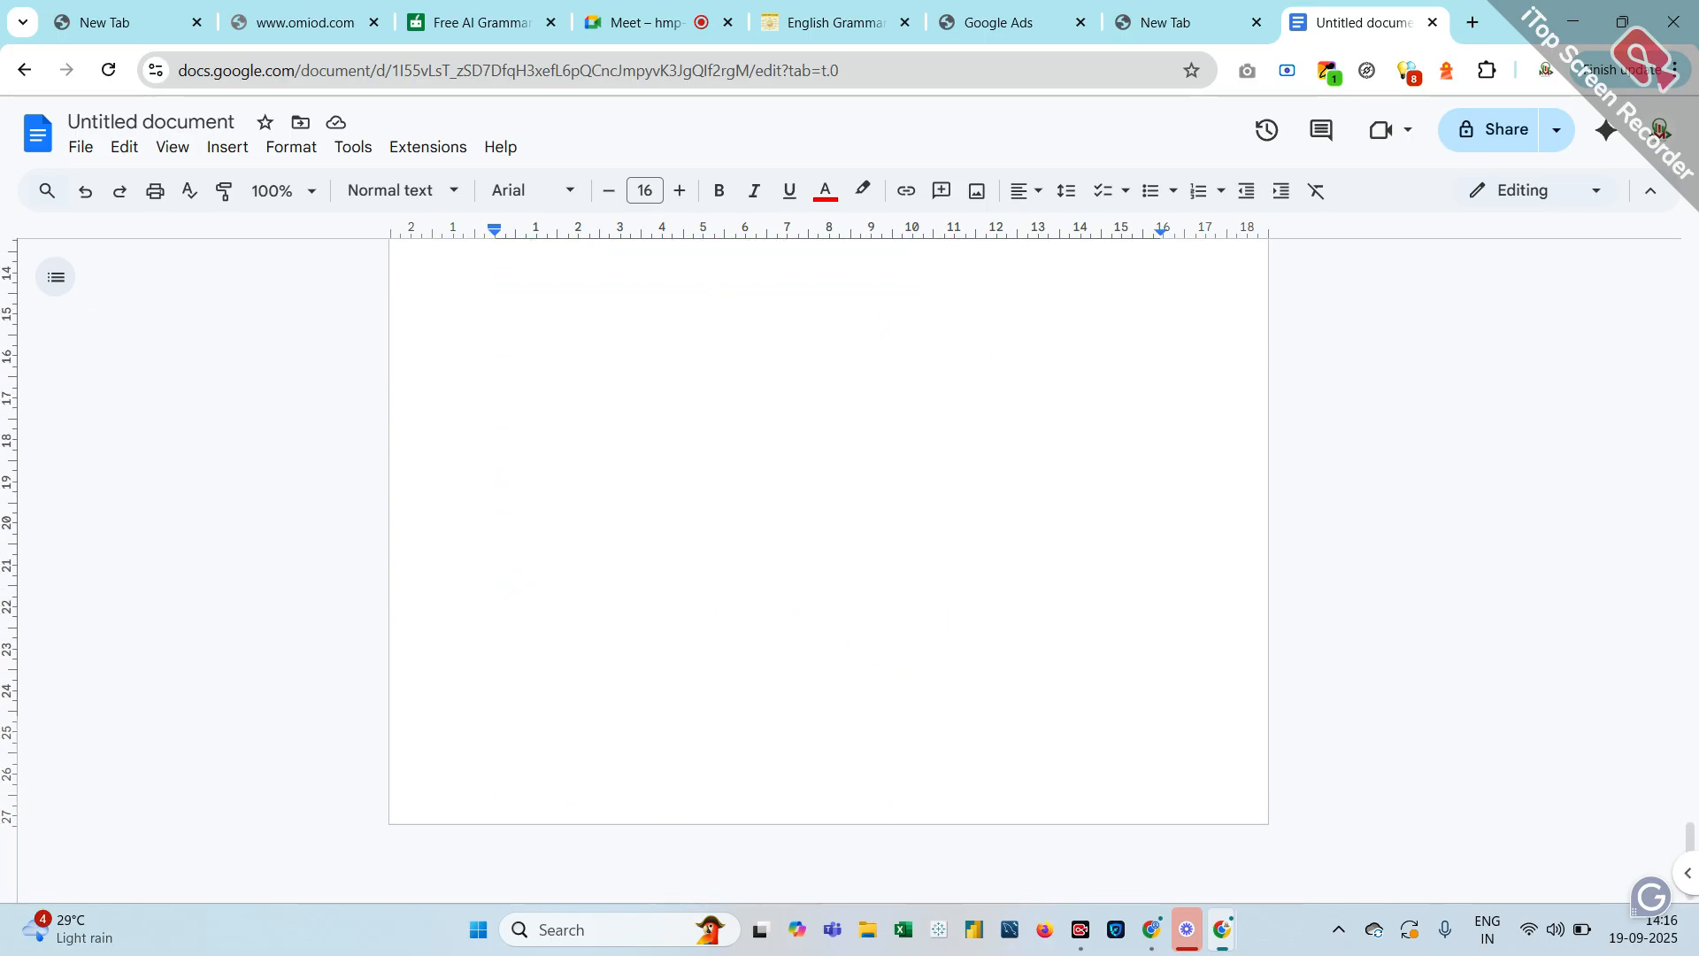
scroll(738, 471, up, 2)
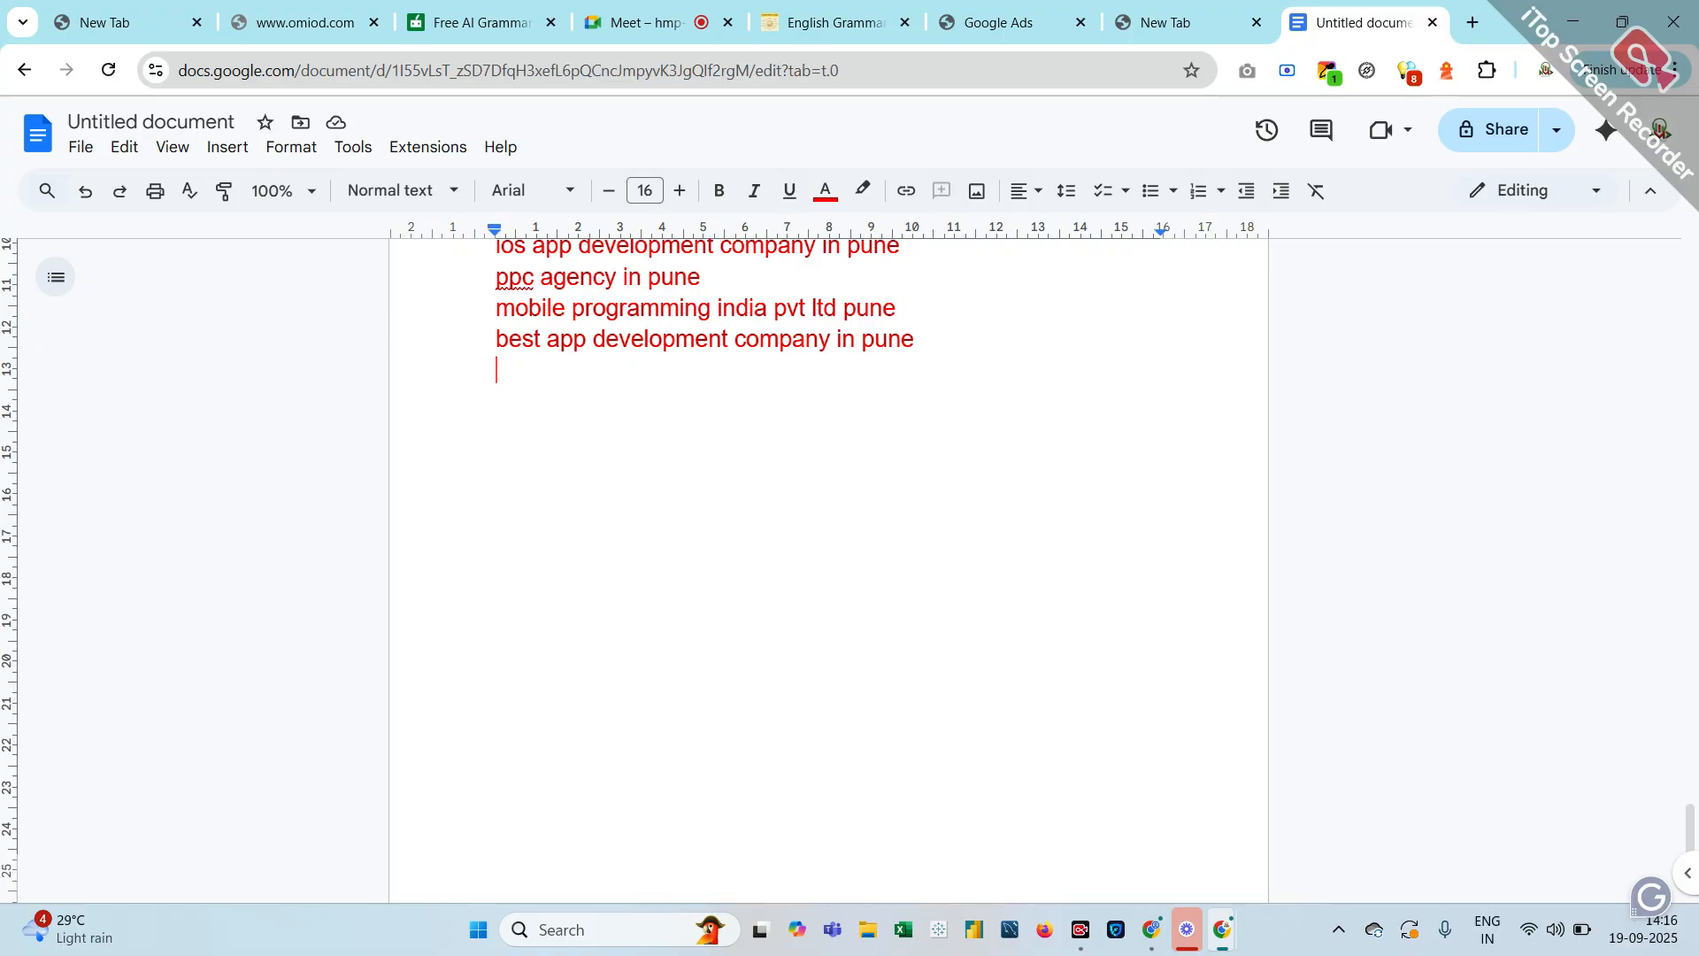
Add a green 'keyword match types' heading below the keyword list
key(Return)
key(Return)
key(Return)
click(821, 193)
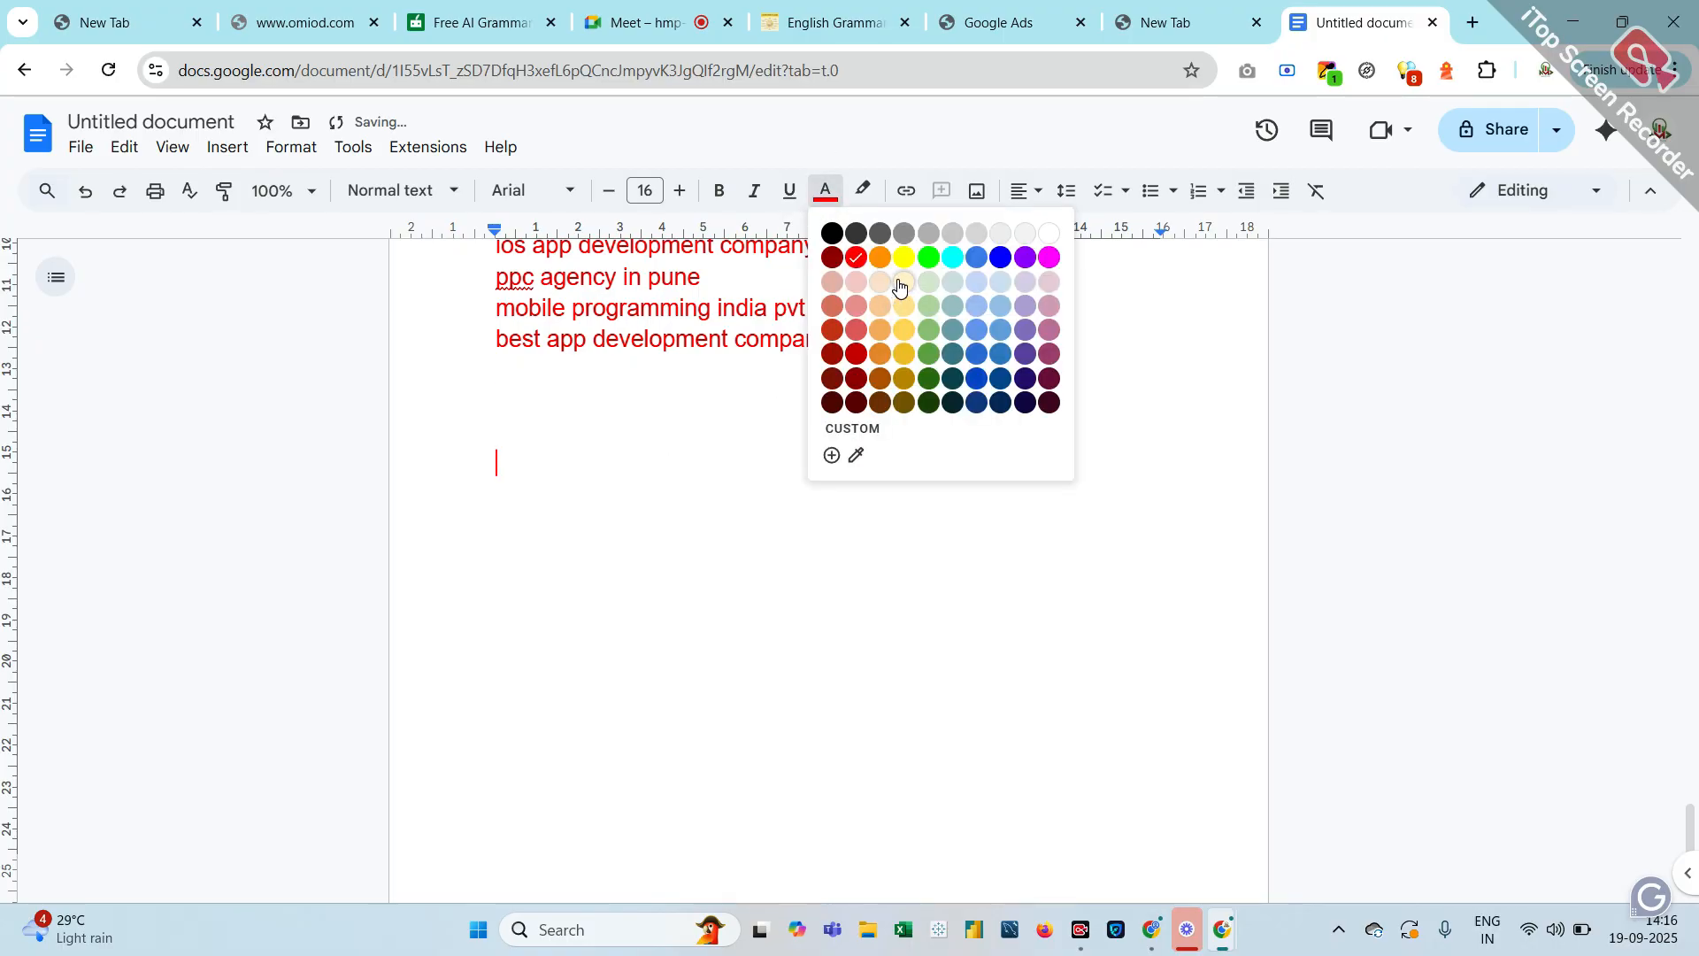
click(928, 258)
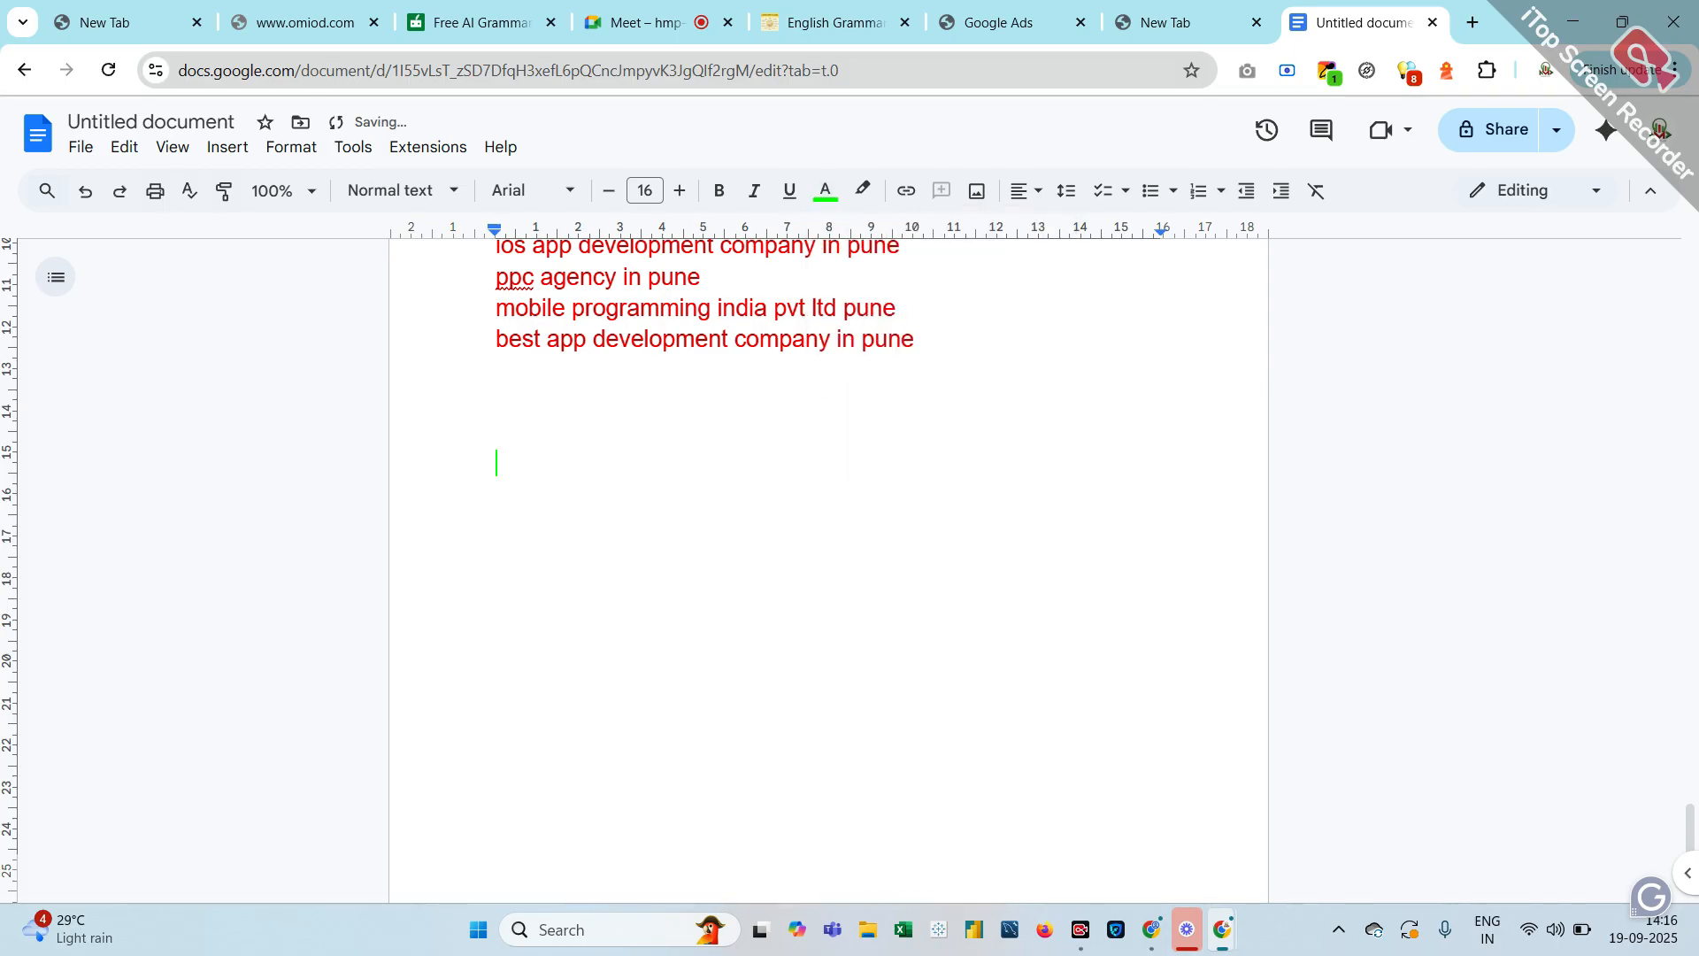
text(keyword )
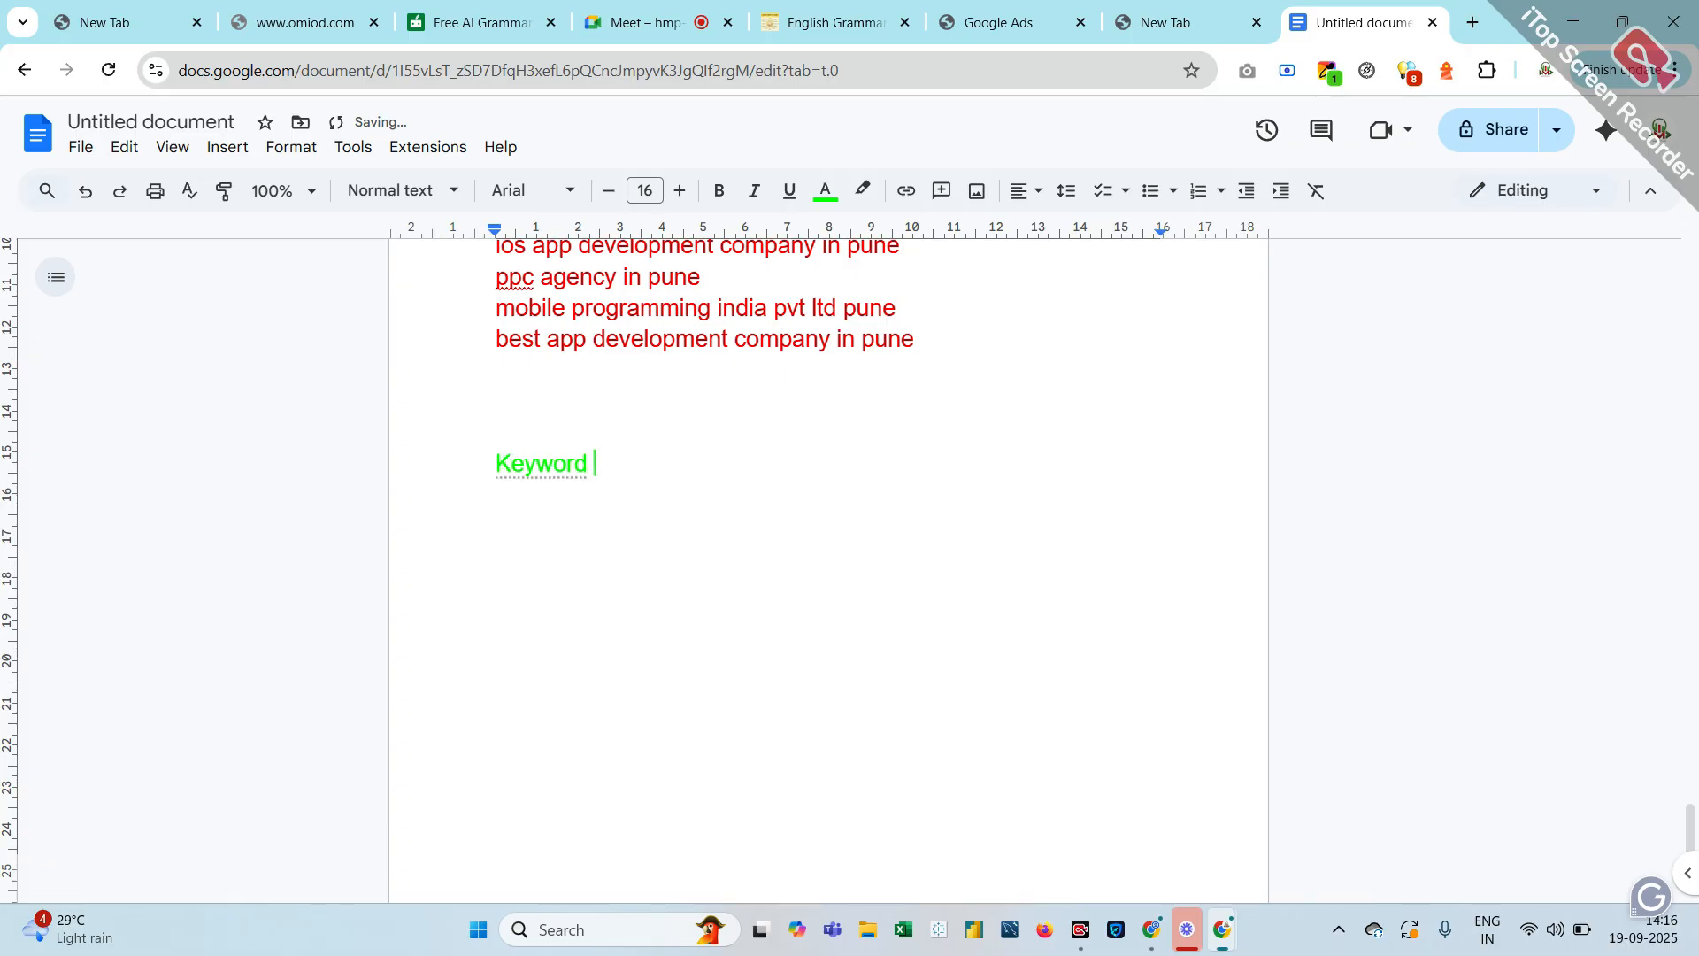
text(match )
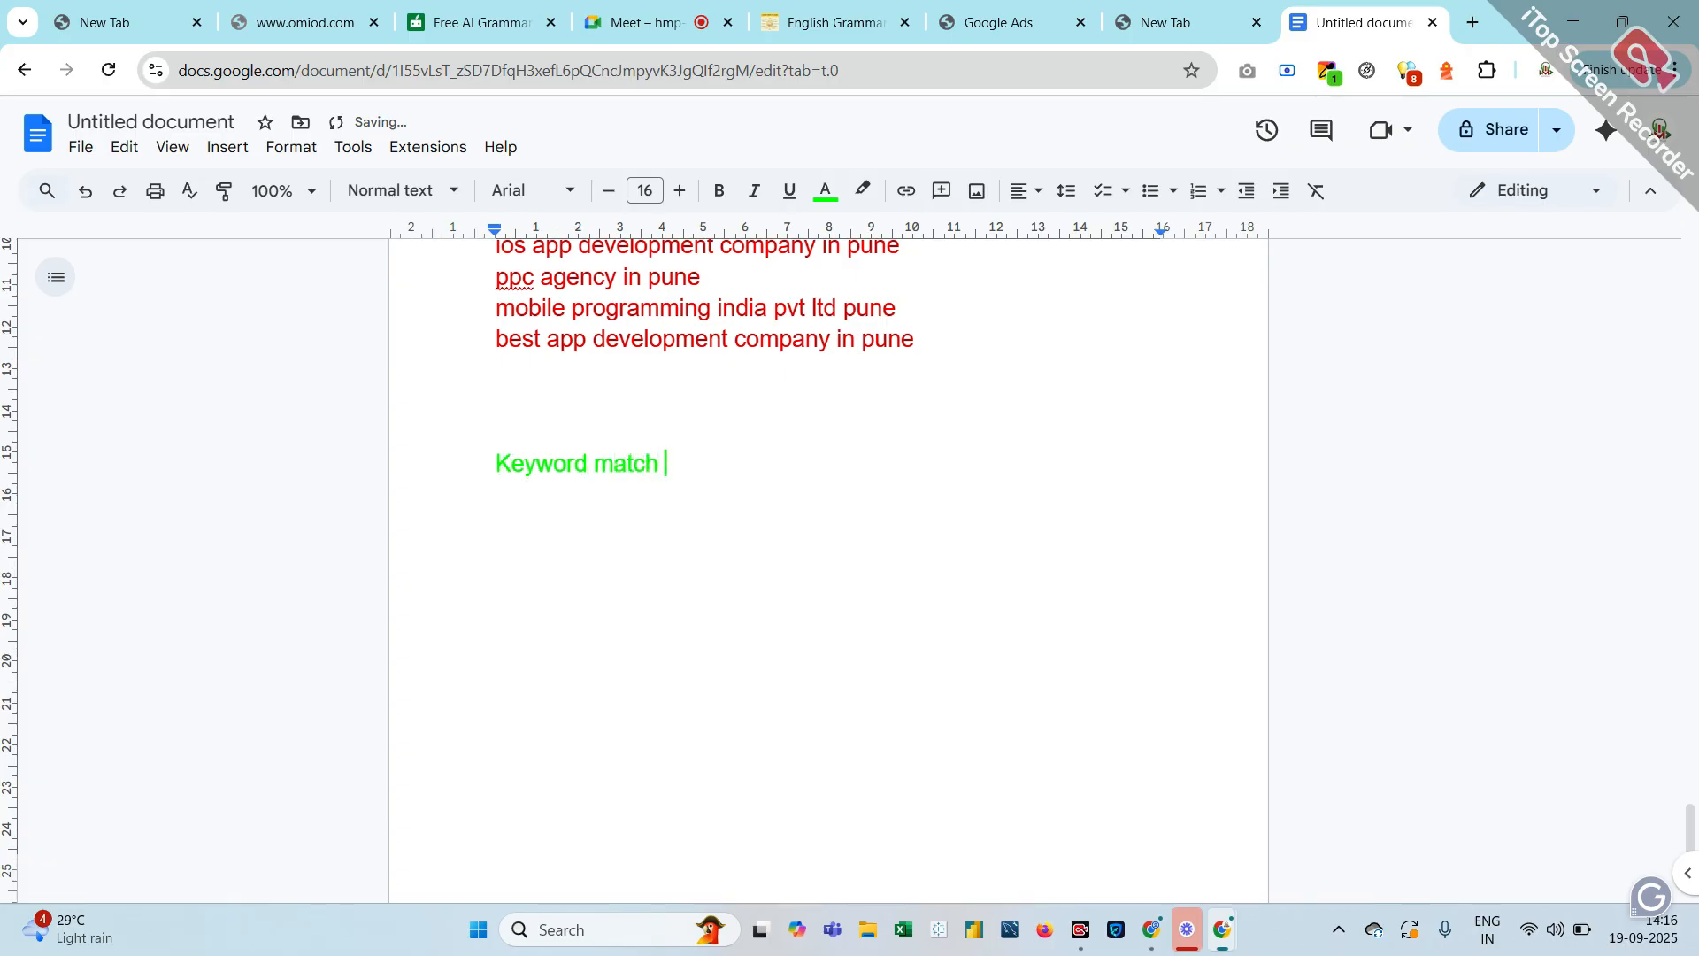
text(types)
key(Return)
Type a black 'broad match - digital marketing courses in pune' line with the phrase pasted as an example
click(826, 192)
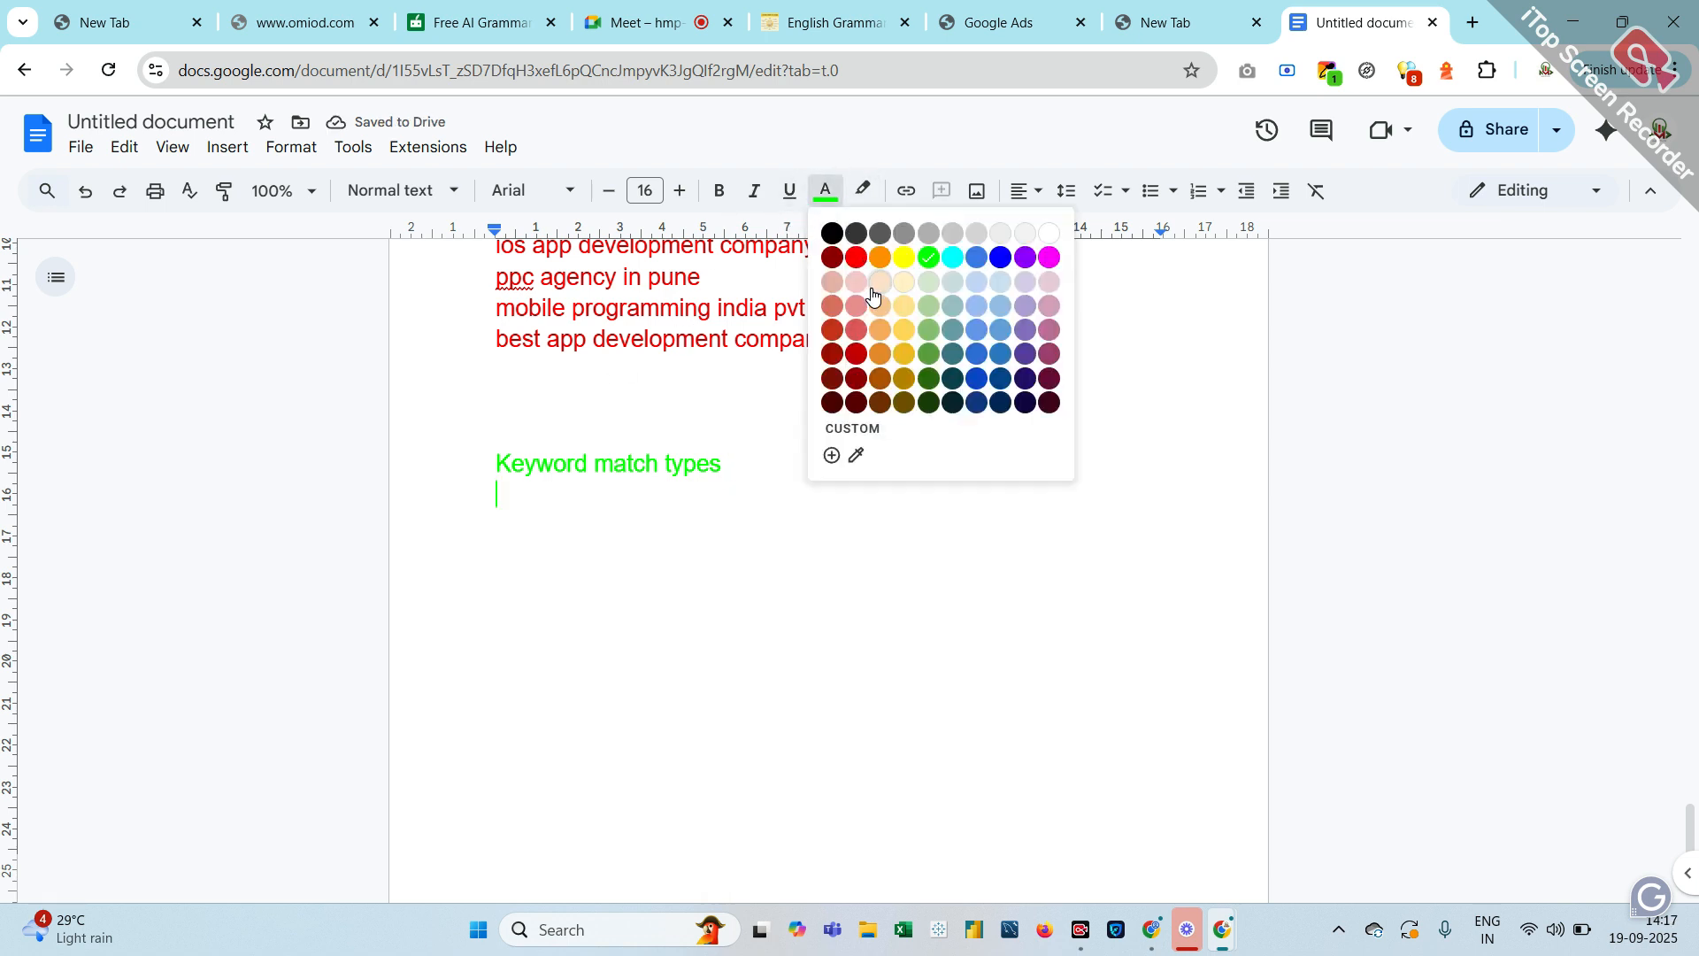
click(833, 234)
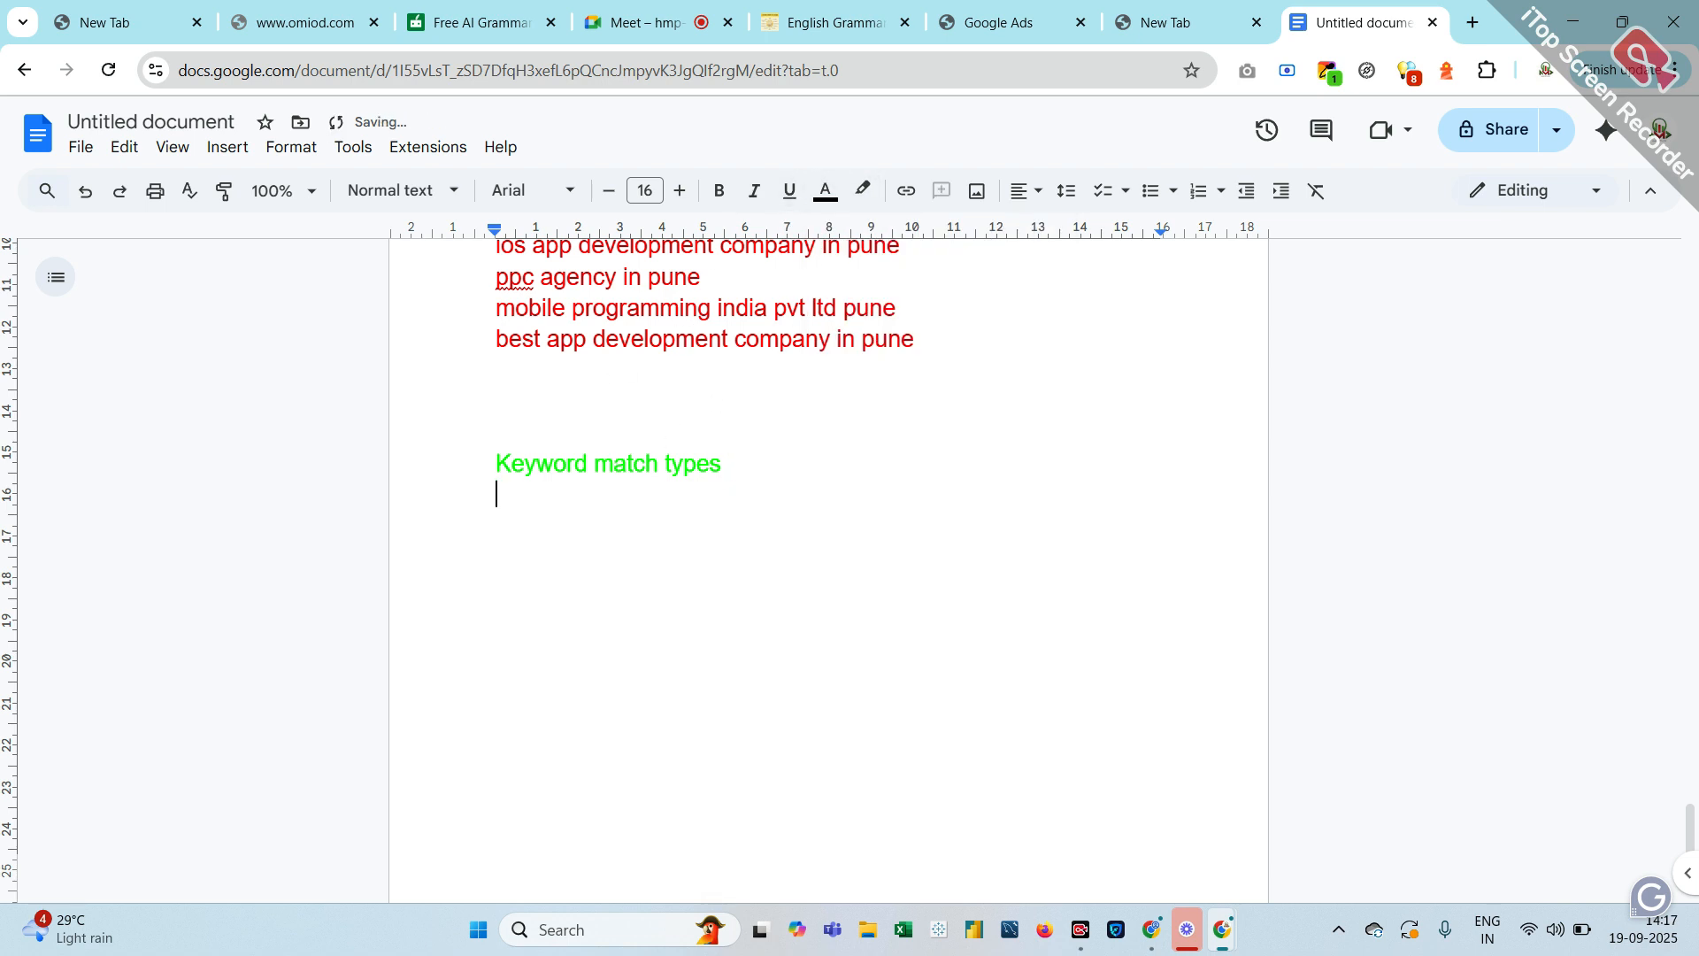
text(broad match )
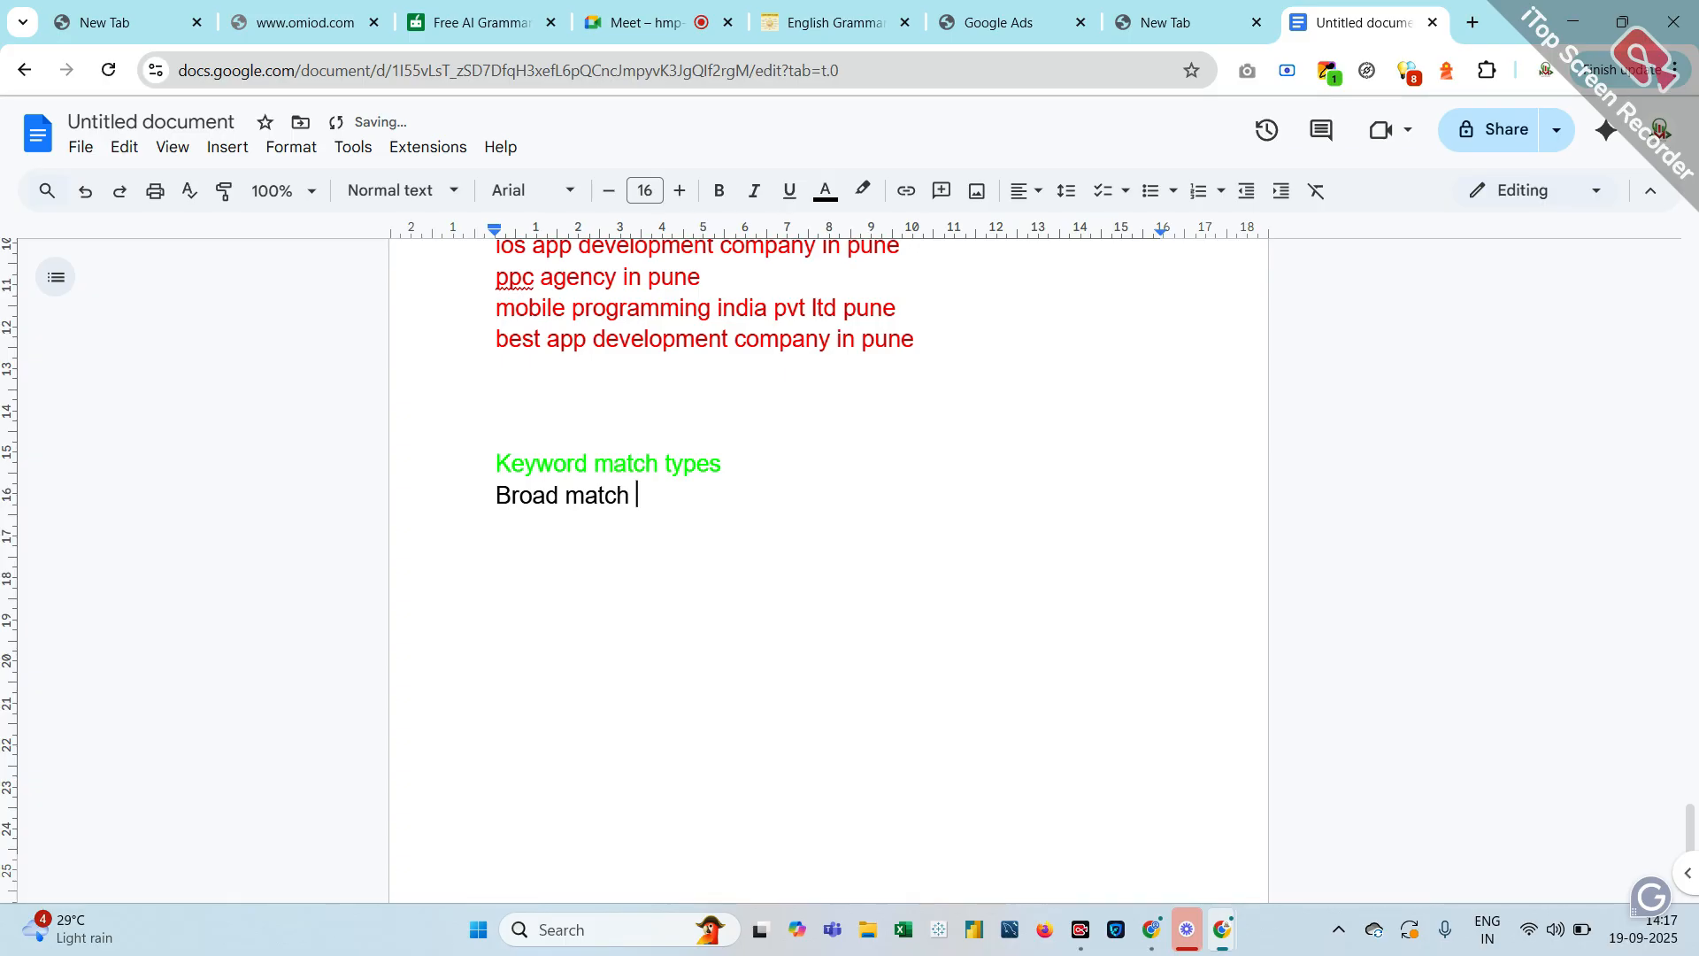
text(- )
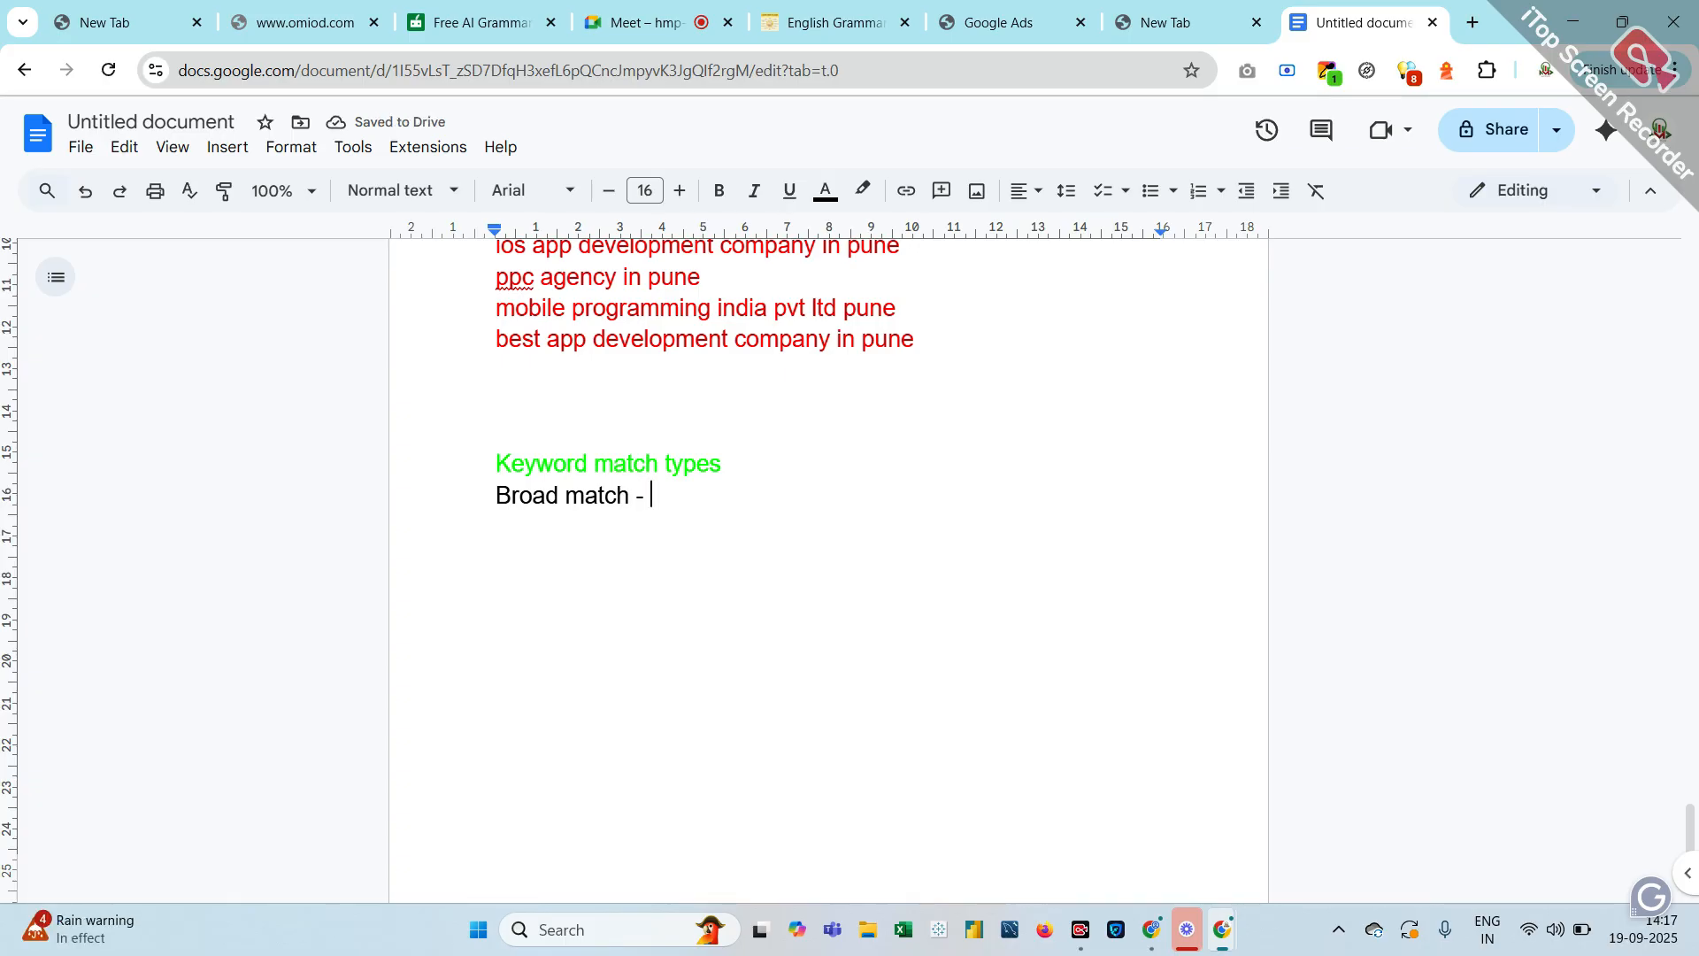
text(digital )
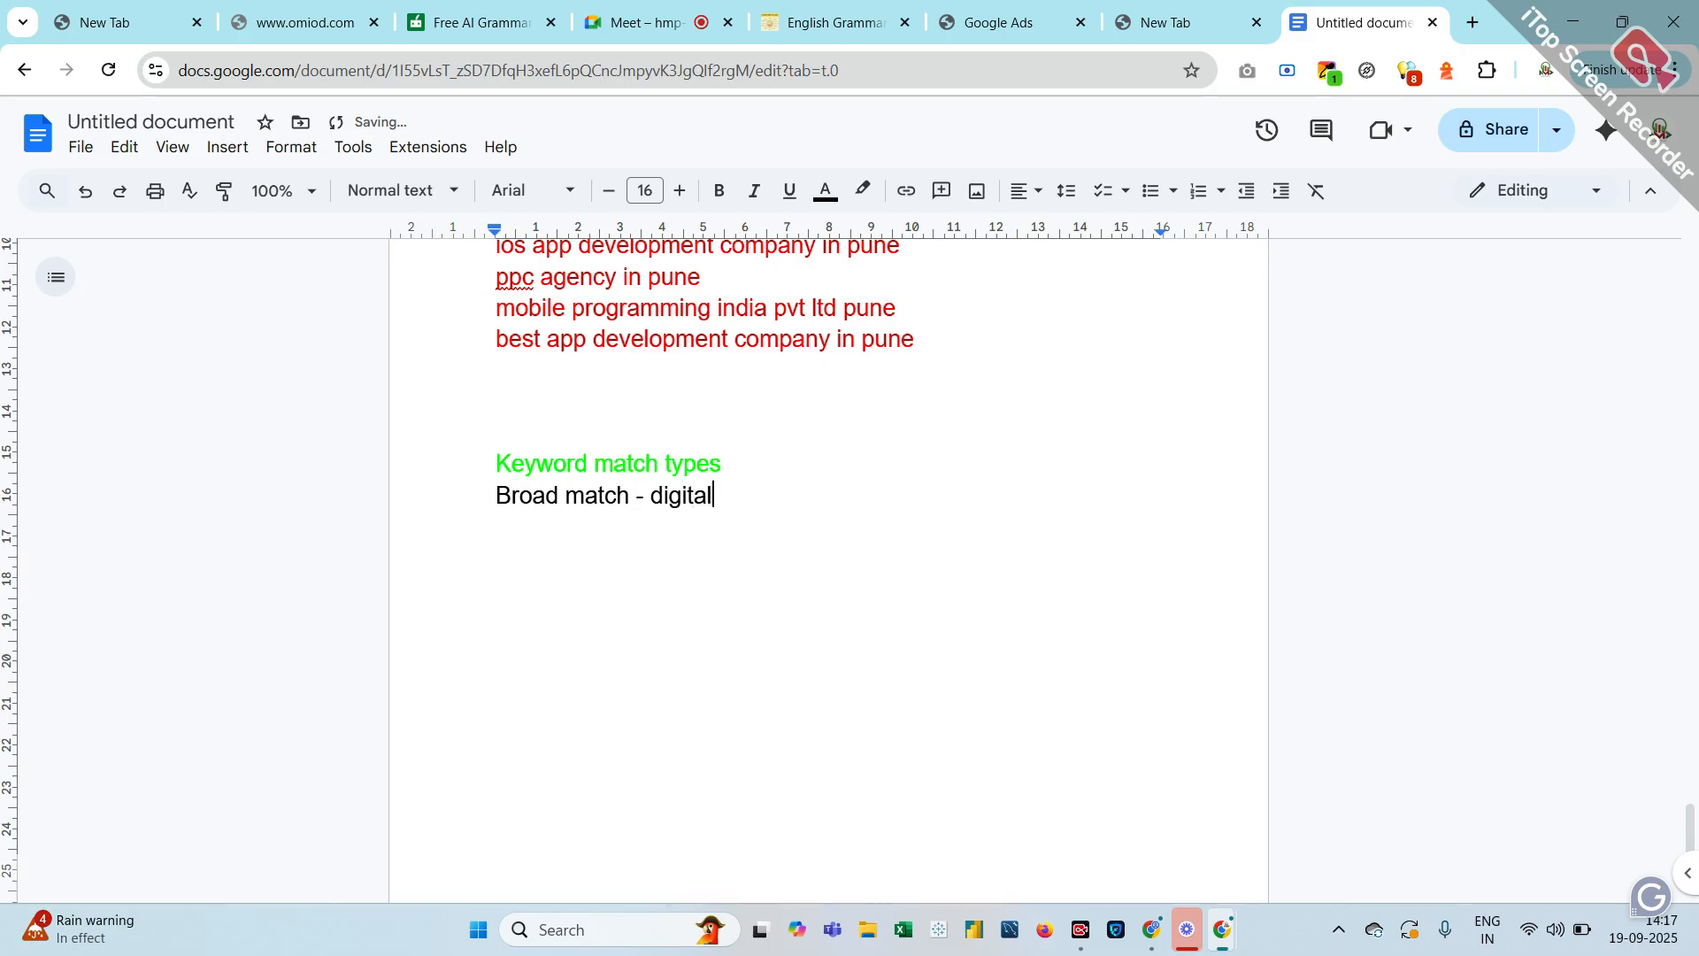
text(marketing courses )
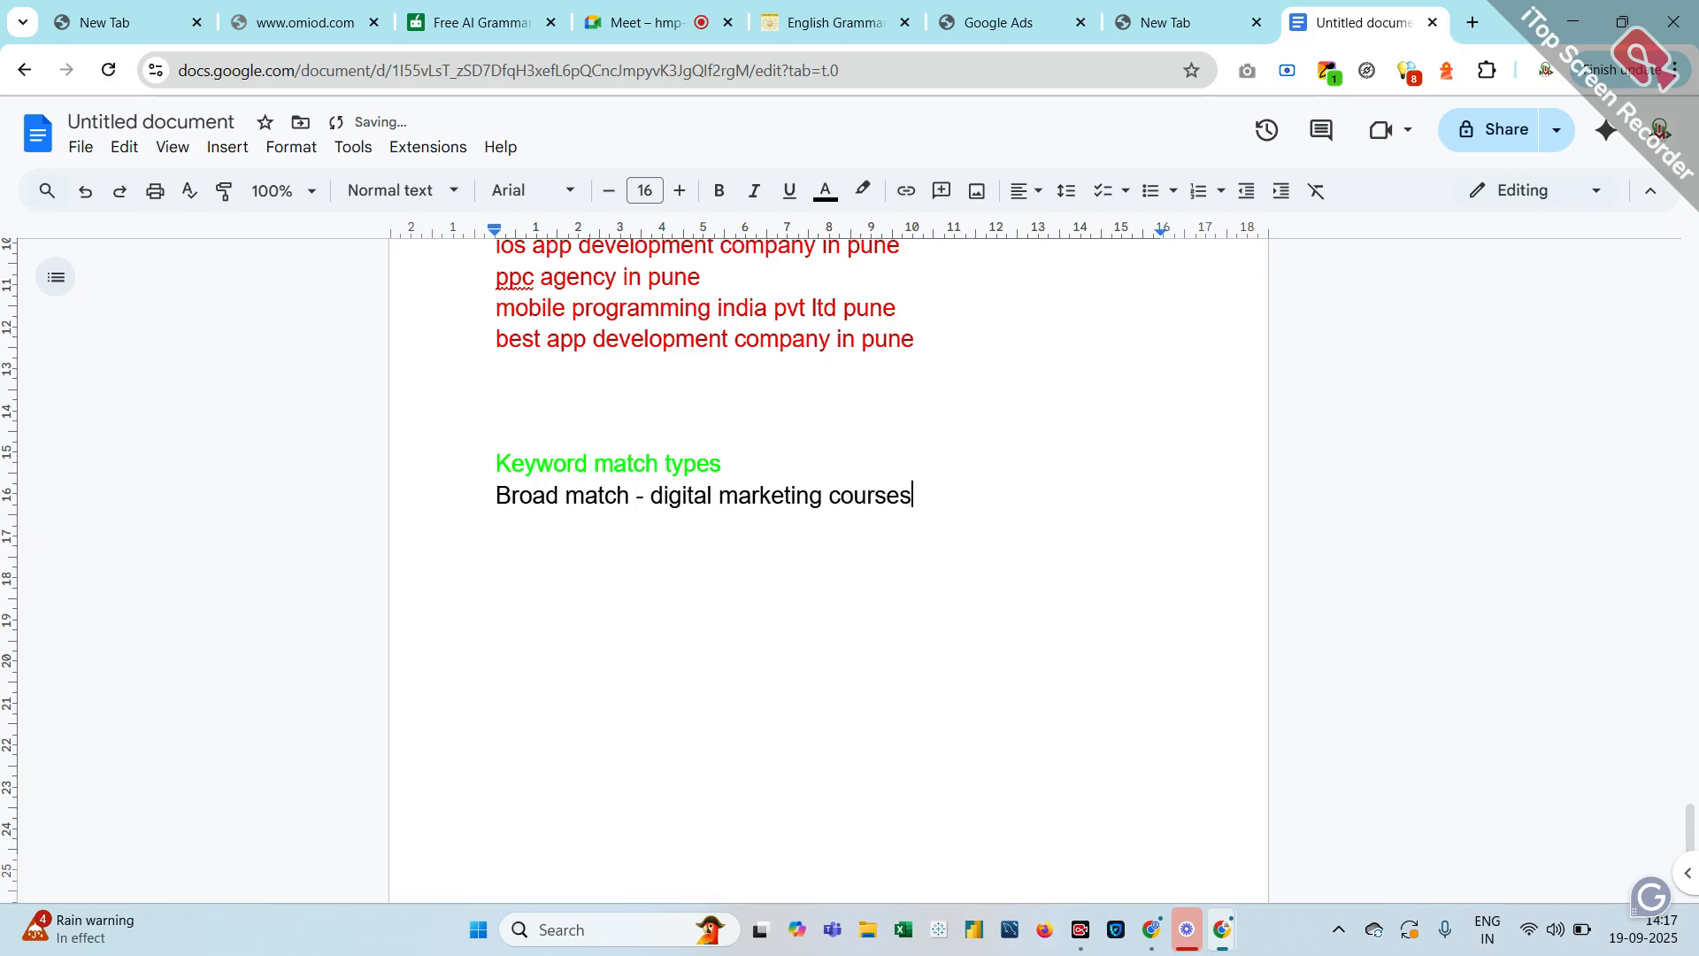
text(in pune)
drag(652, 495, 995, 496)
key(ctrl+c)
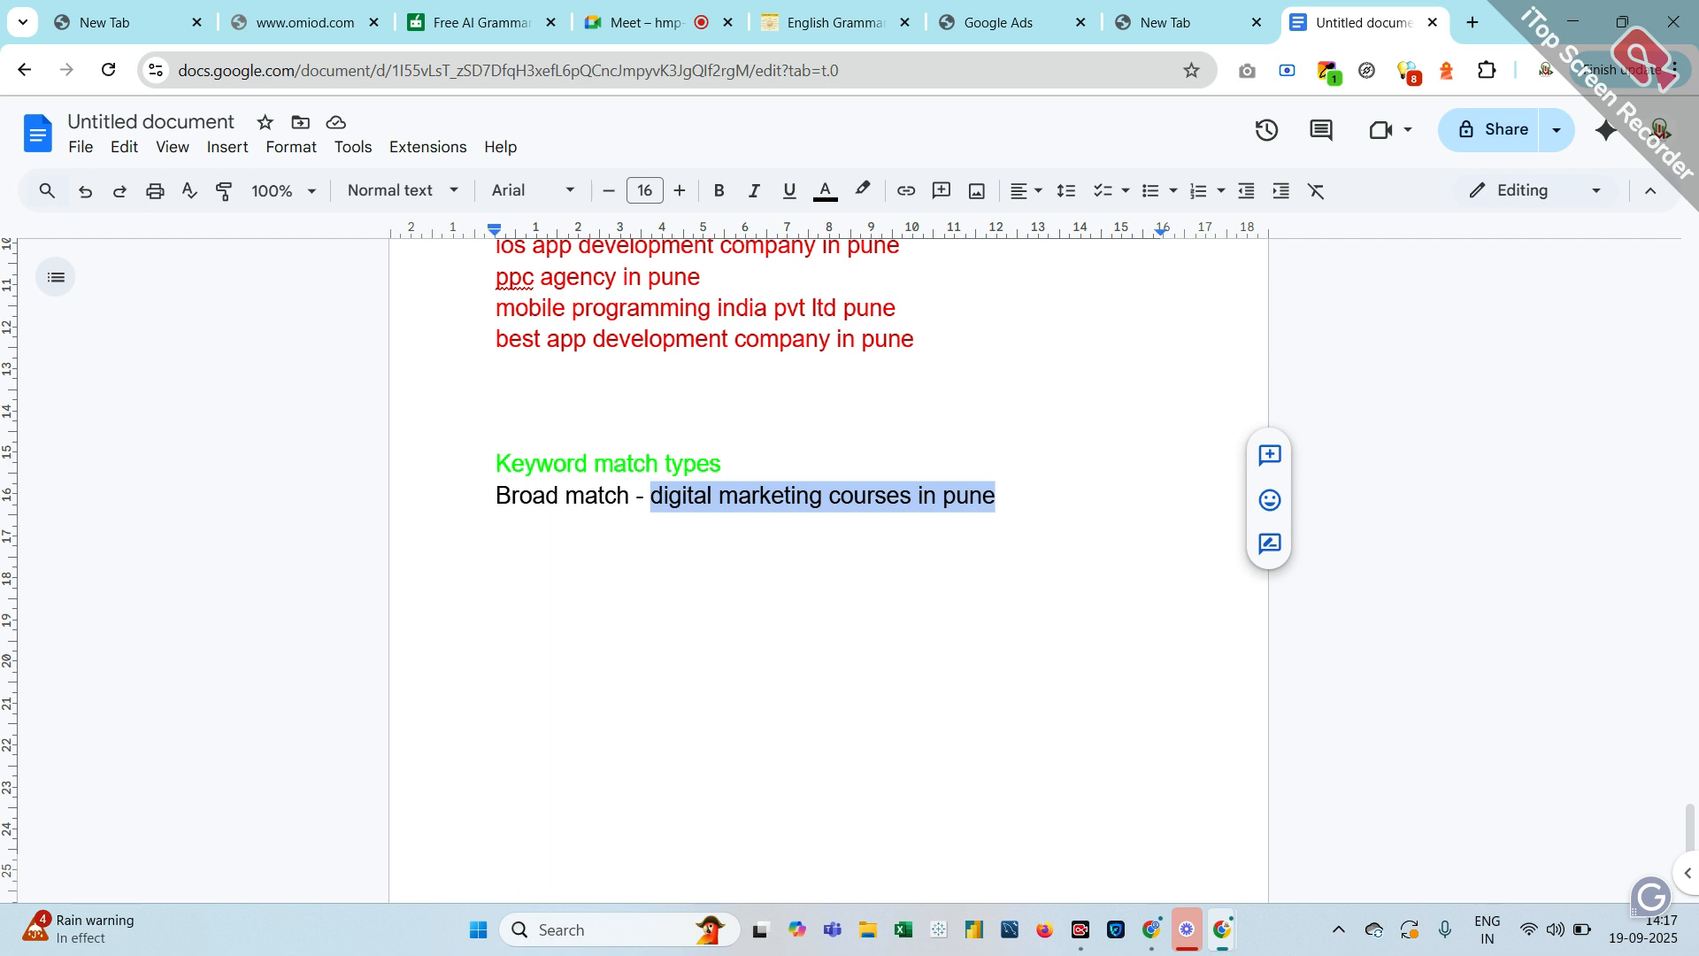
click(997, 495)
text(- )
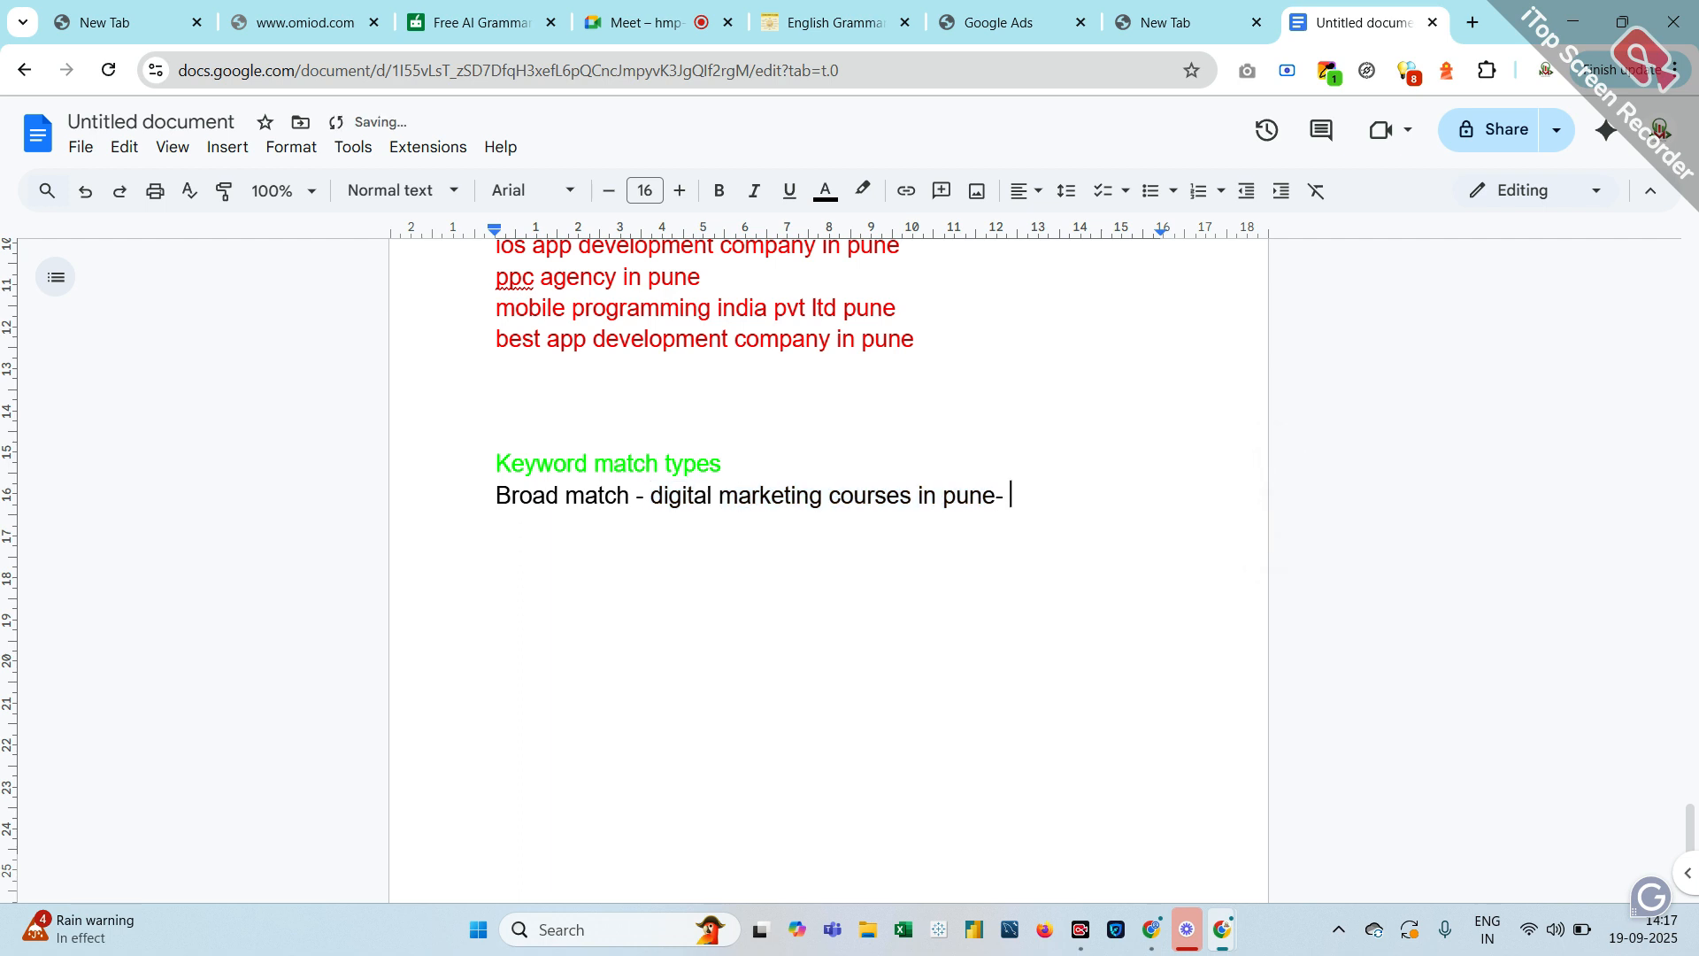
text(eg -)
key(ctrl+v)
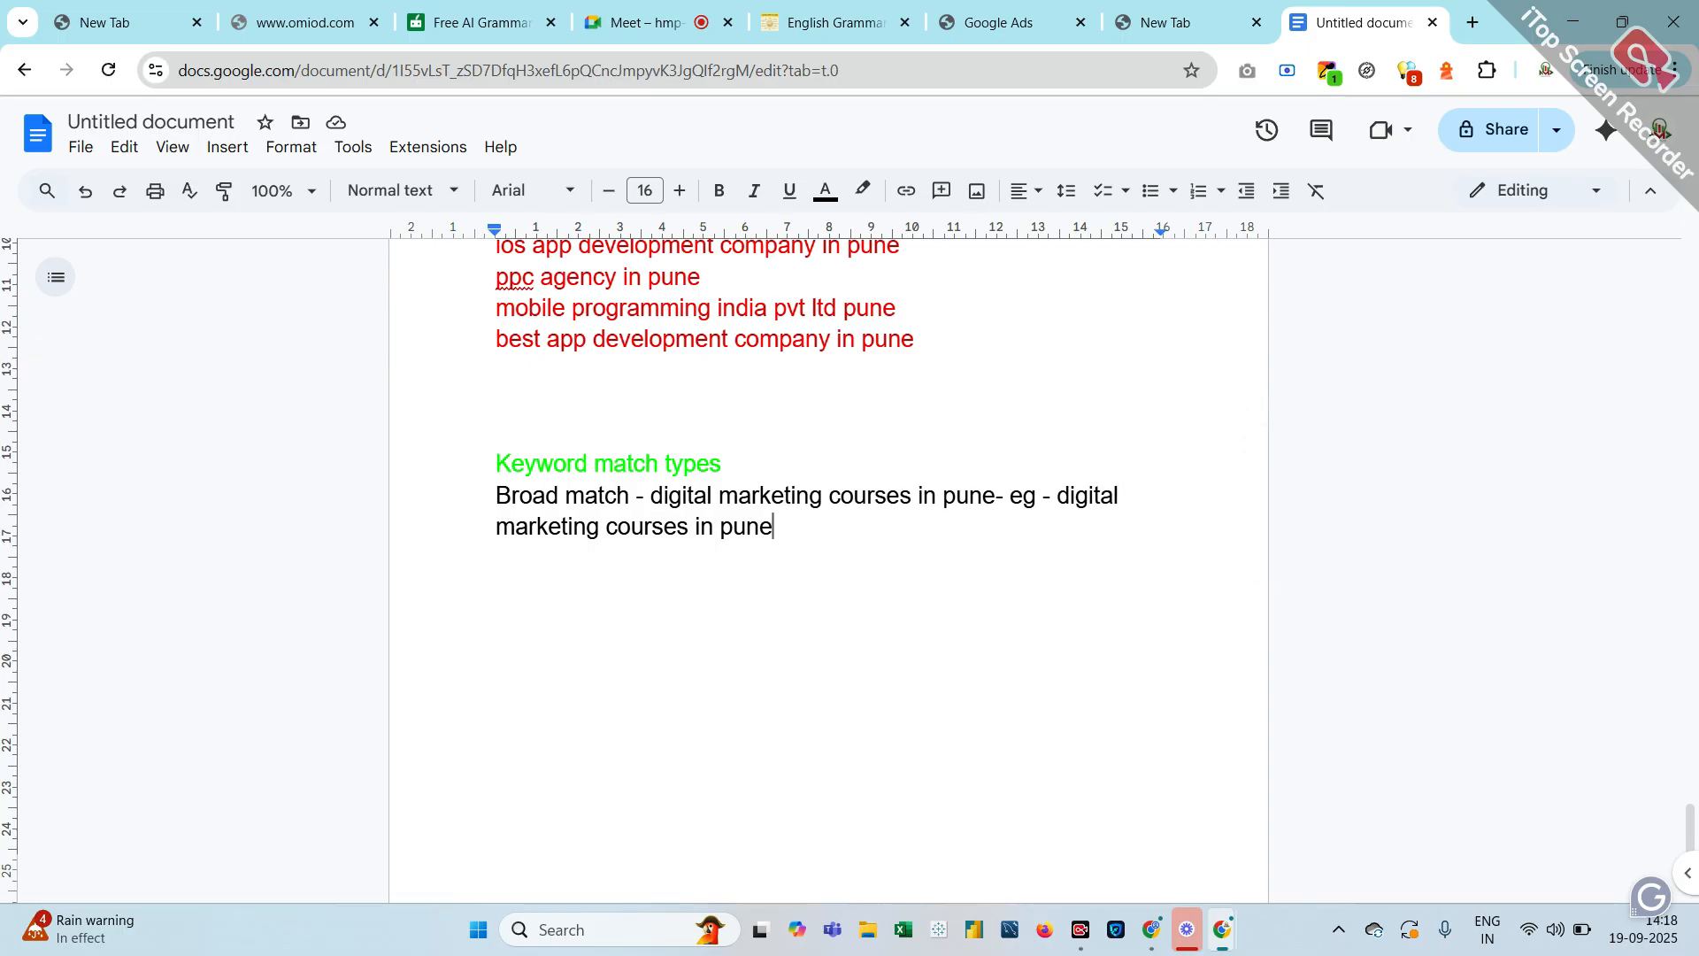
Change the pasted example to 'physics courses in pune'
drag(1119, 496, 1059, 496)
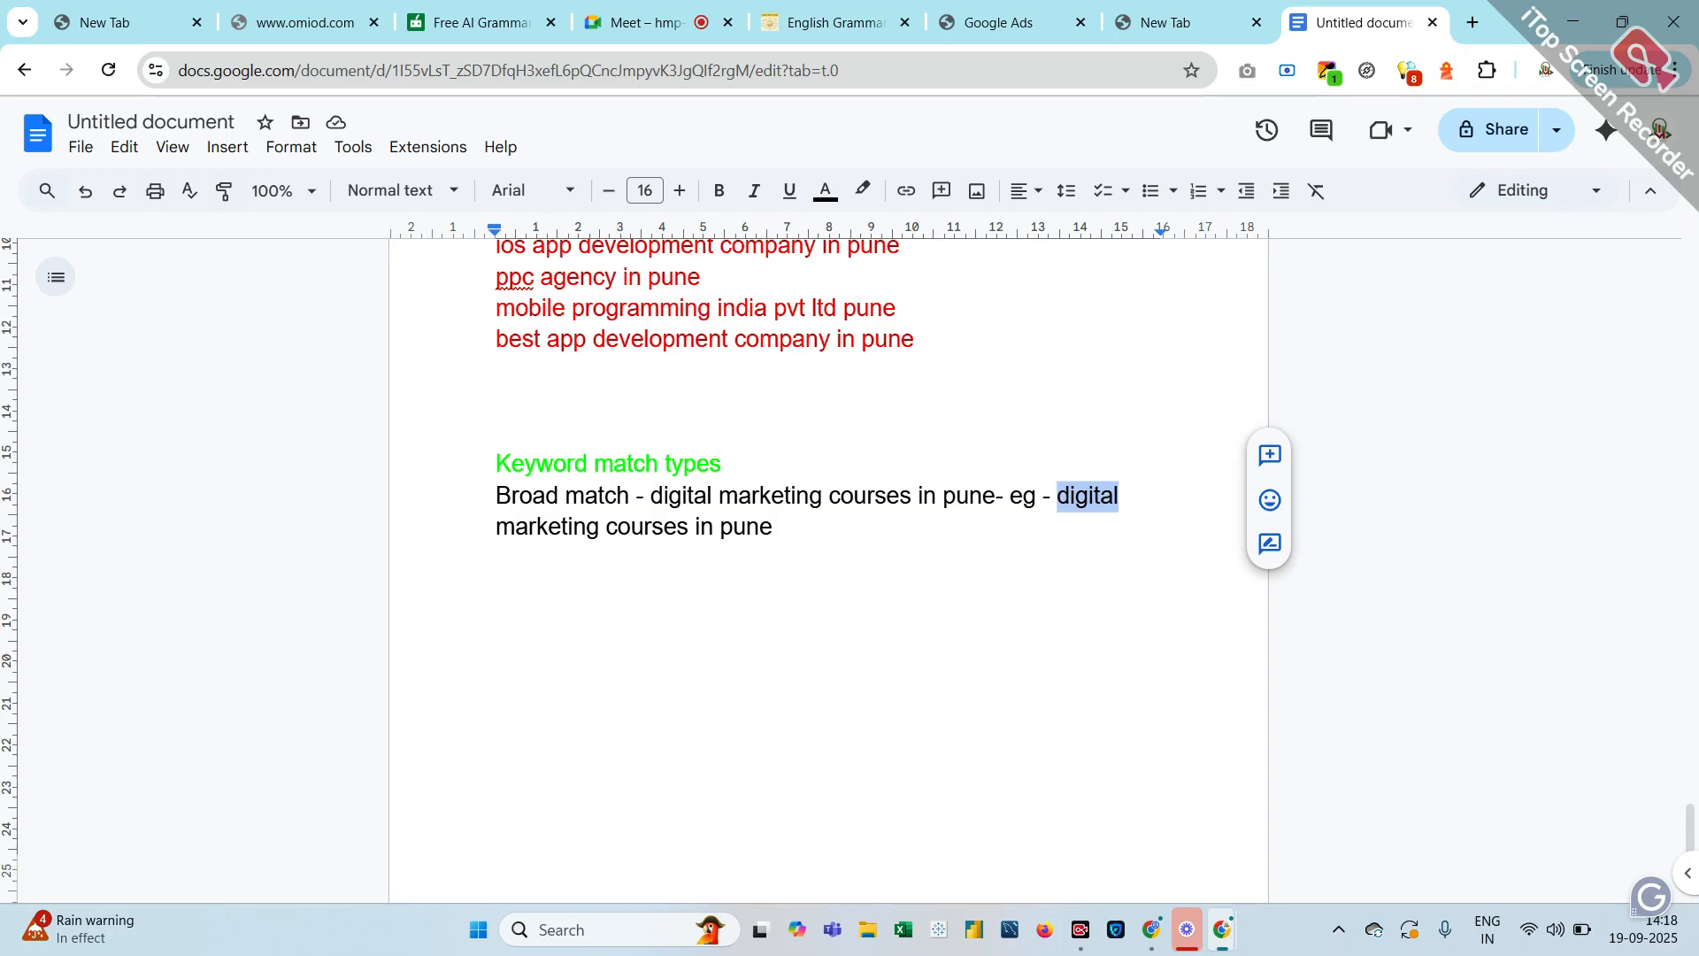
text(physic)
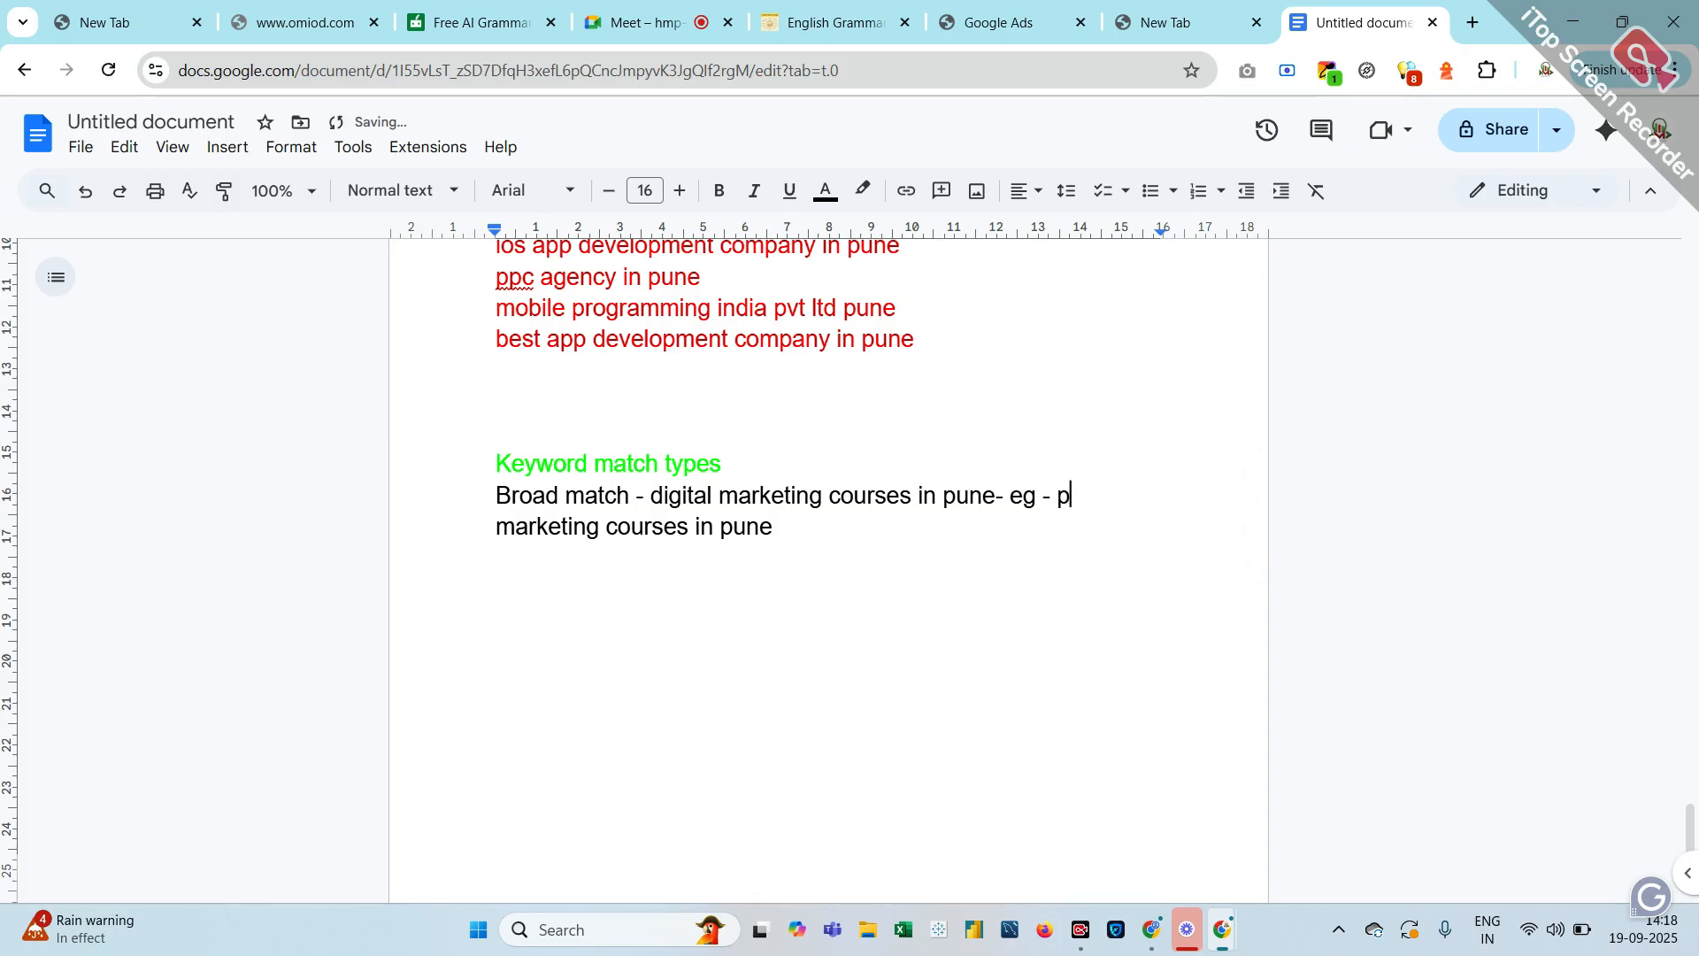
text(s)
drag(600, 526, 467, 524)
key(BackSpace)
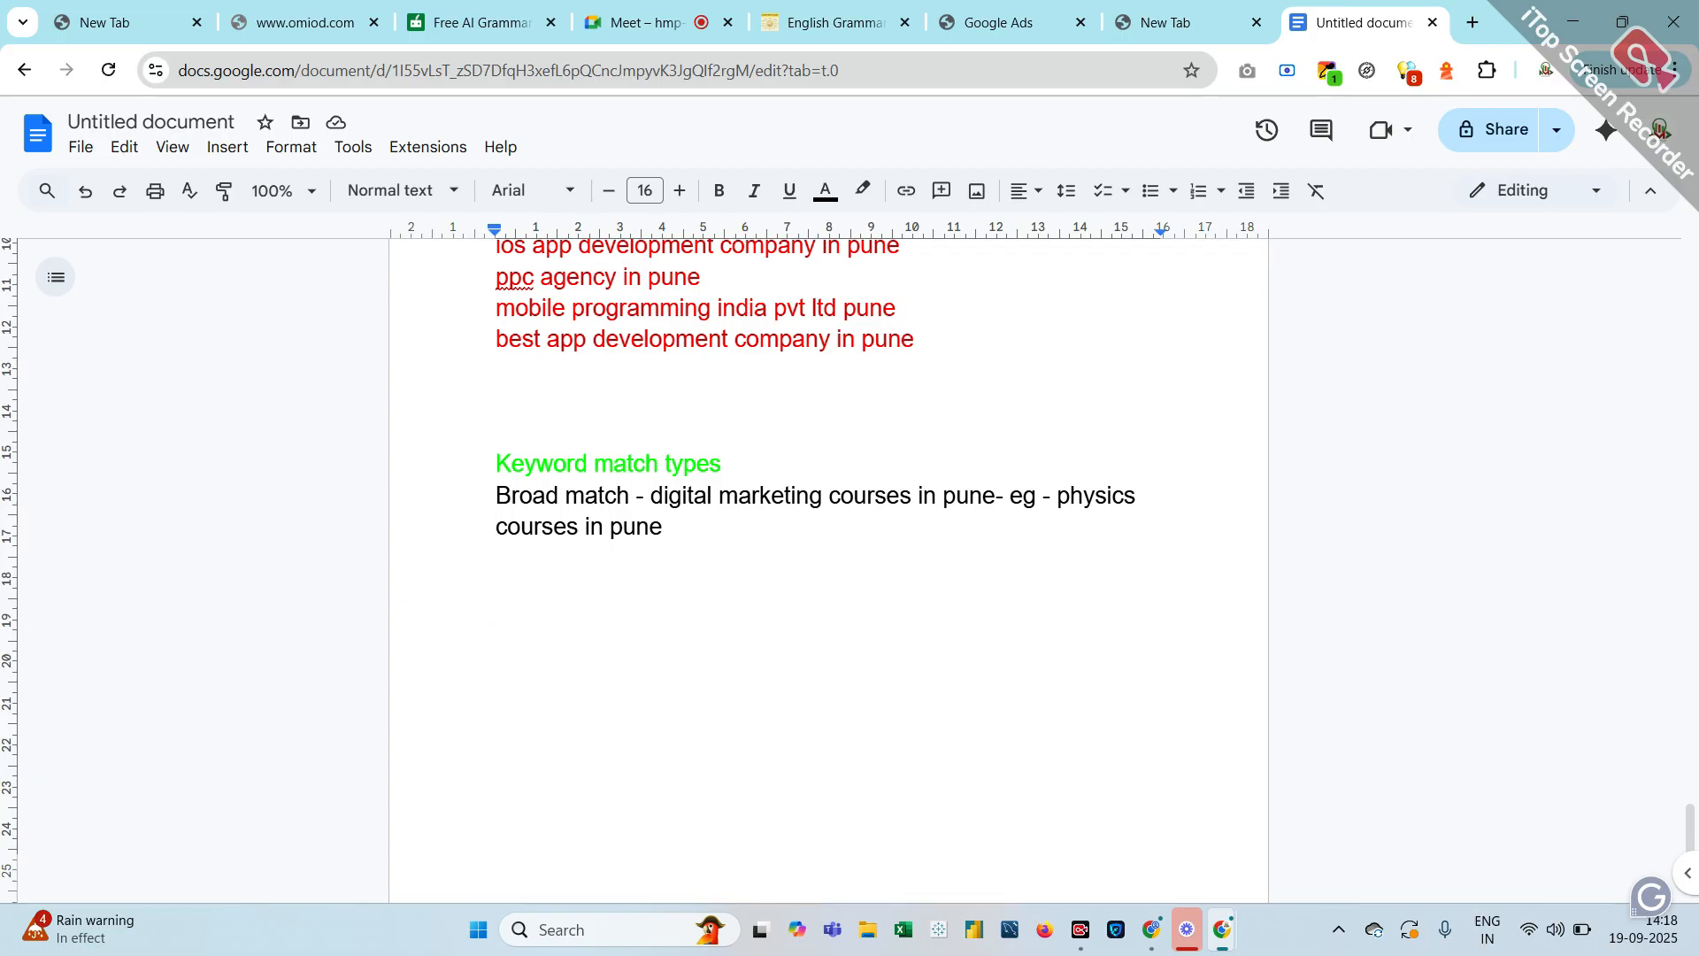
key(Return)
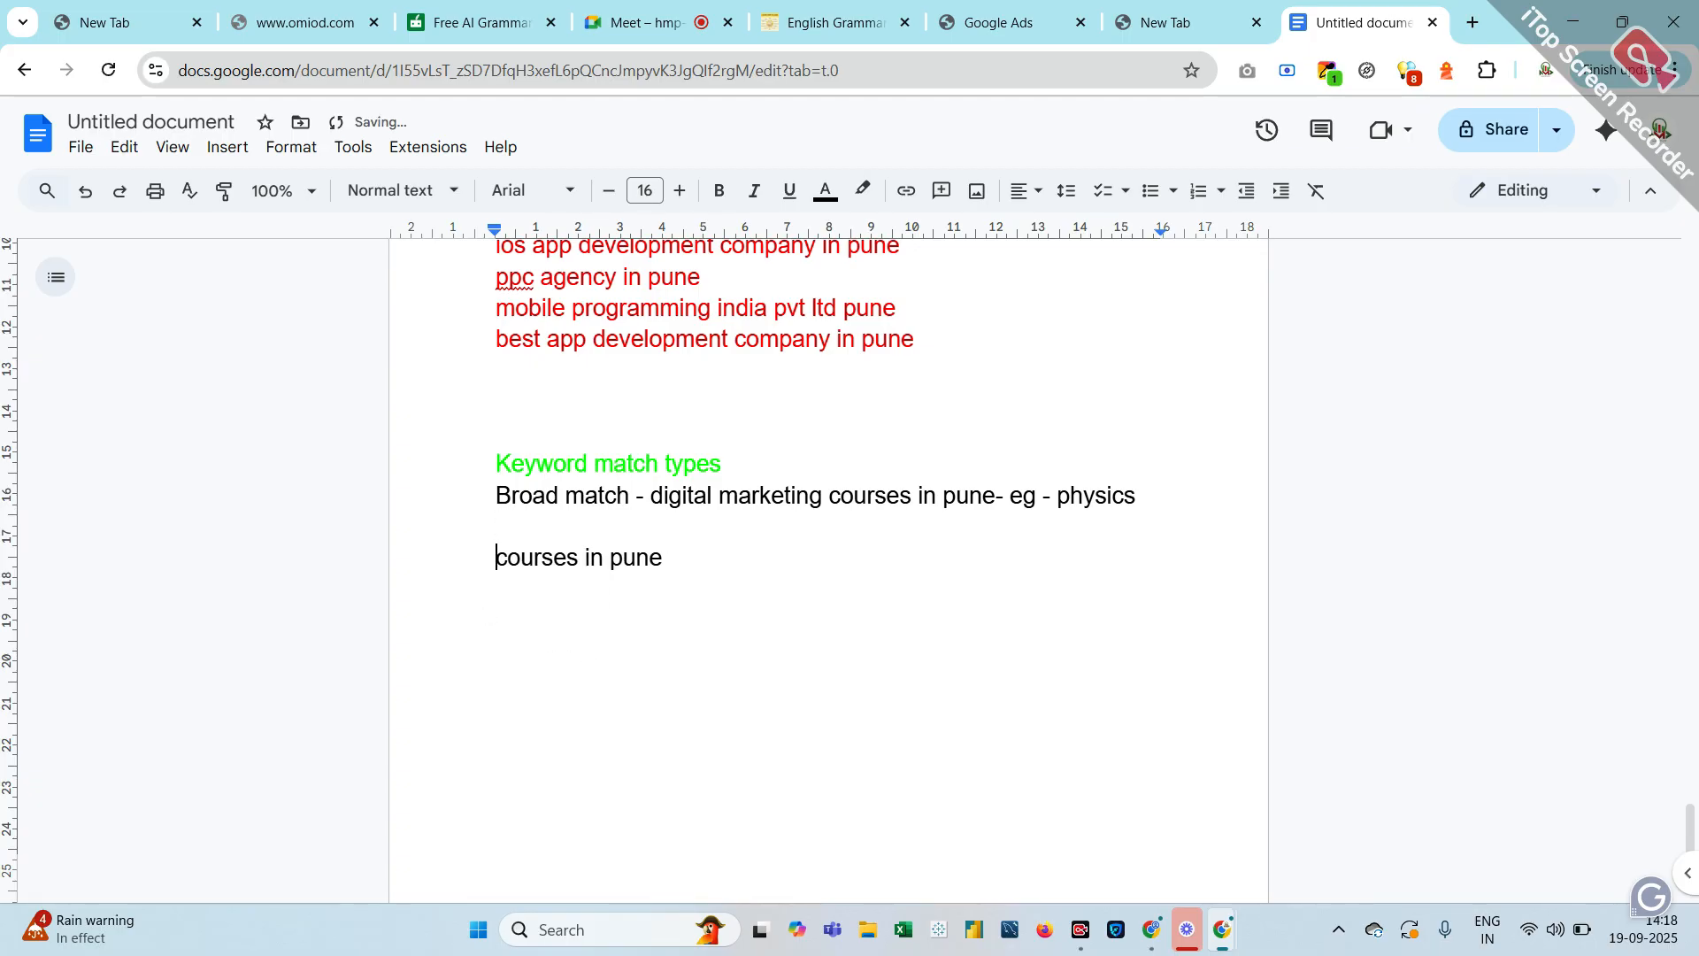
key(BackSpace)
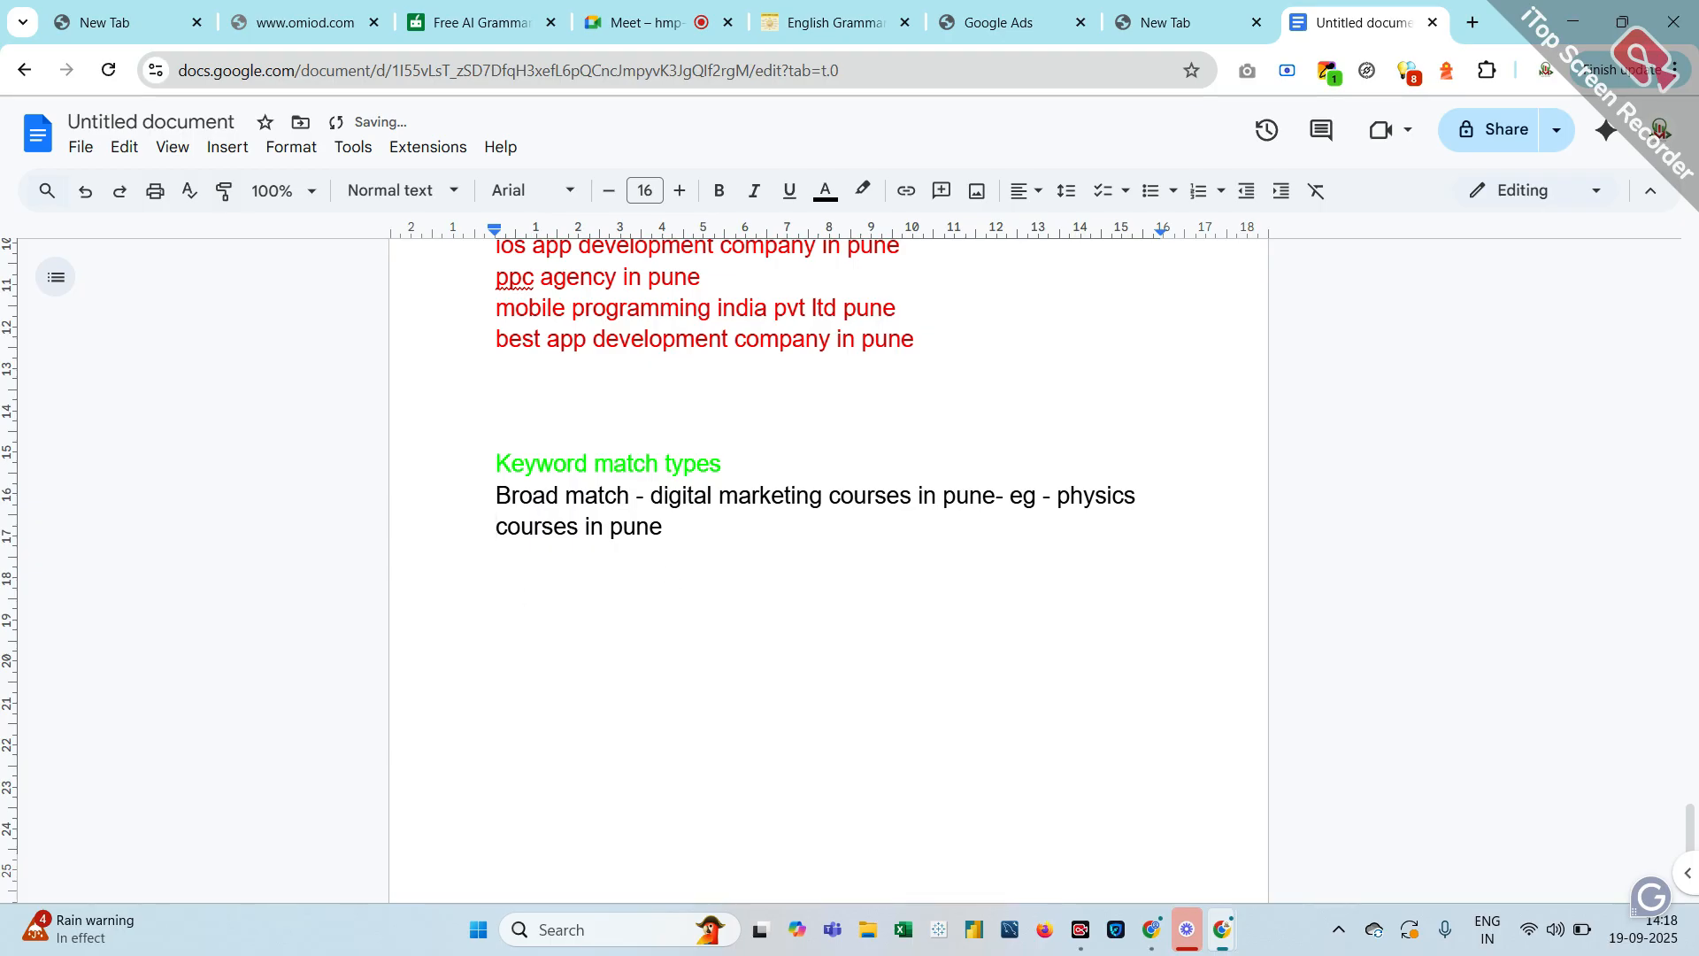
Start a new line below the example with green text colour
click(661, 610)
key(Return)
key(Return)
click(824, 199)
click(929, 259)
drag(928, 258, 895, 364)
Type the 'Phrase match' heading and change the text colour for the line below
click(690, 774)
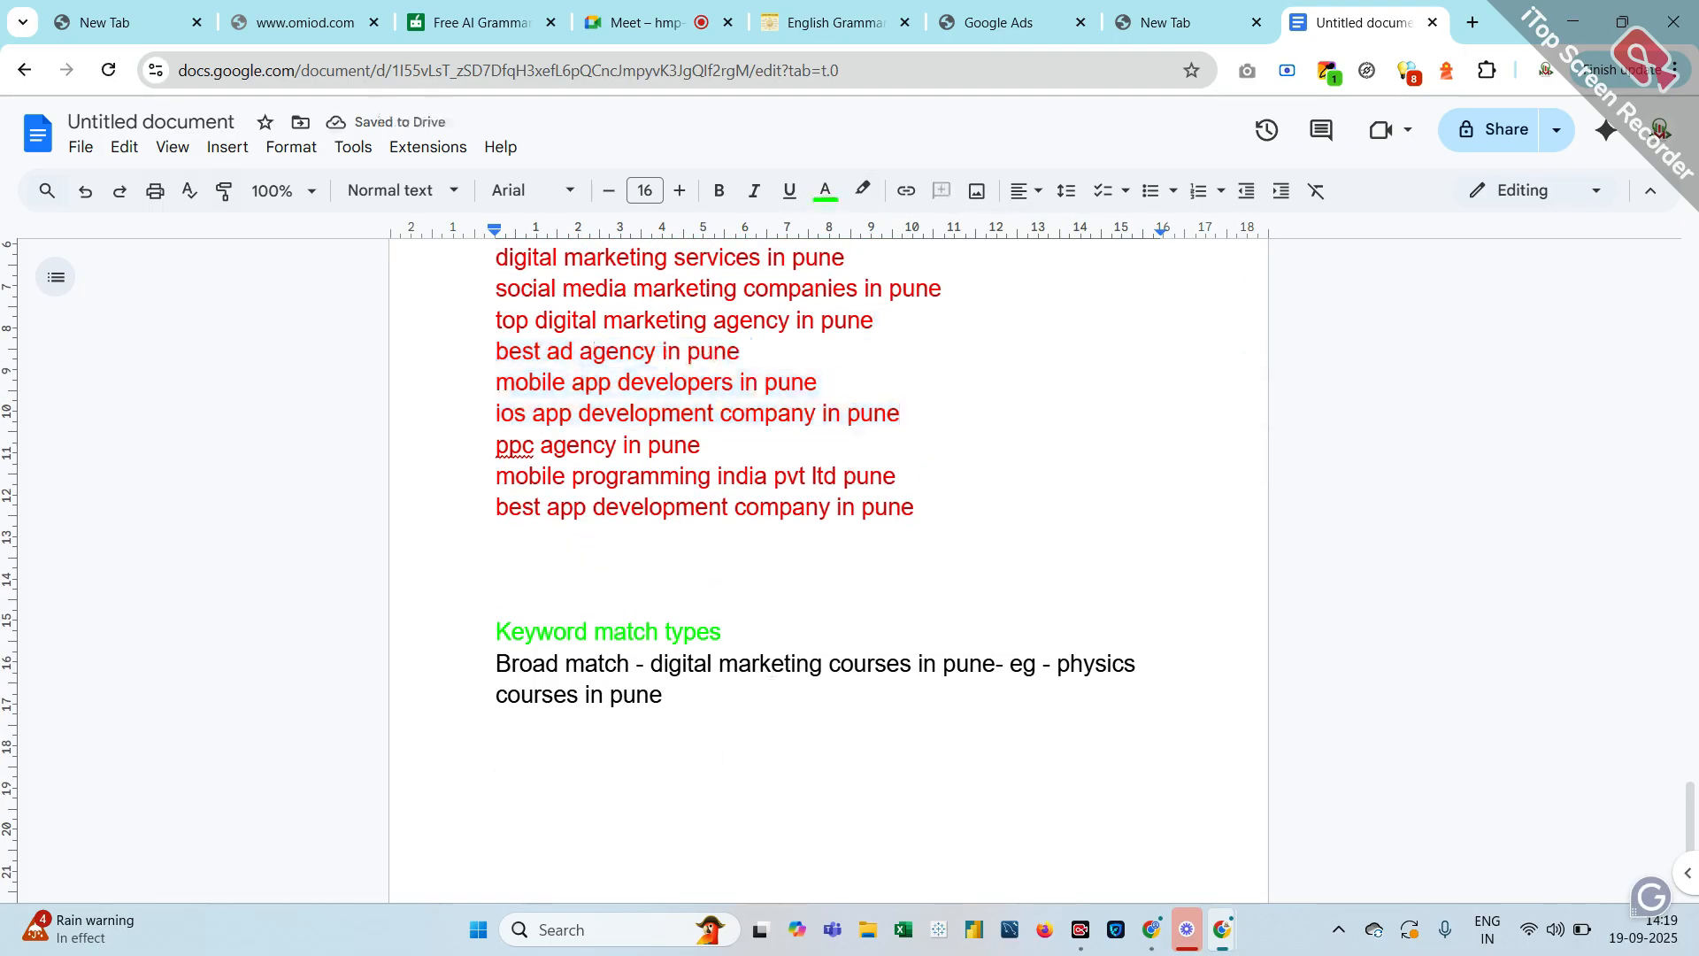
text(Phra)
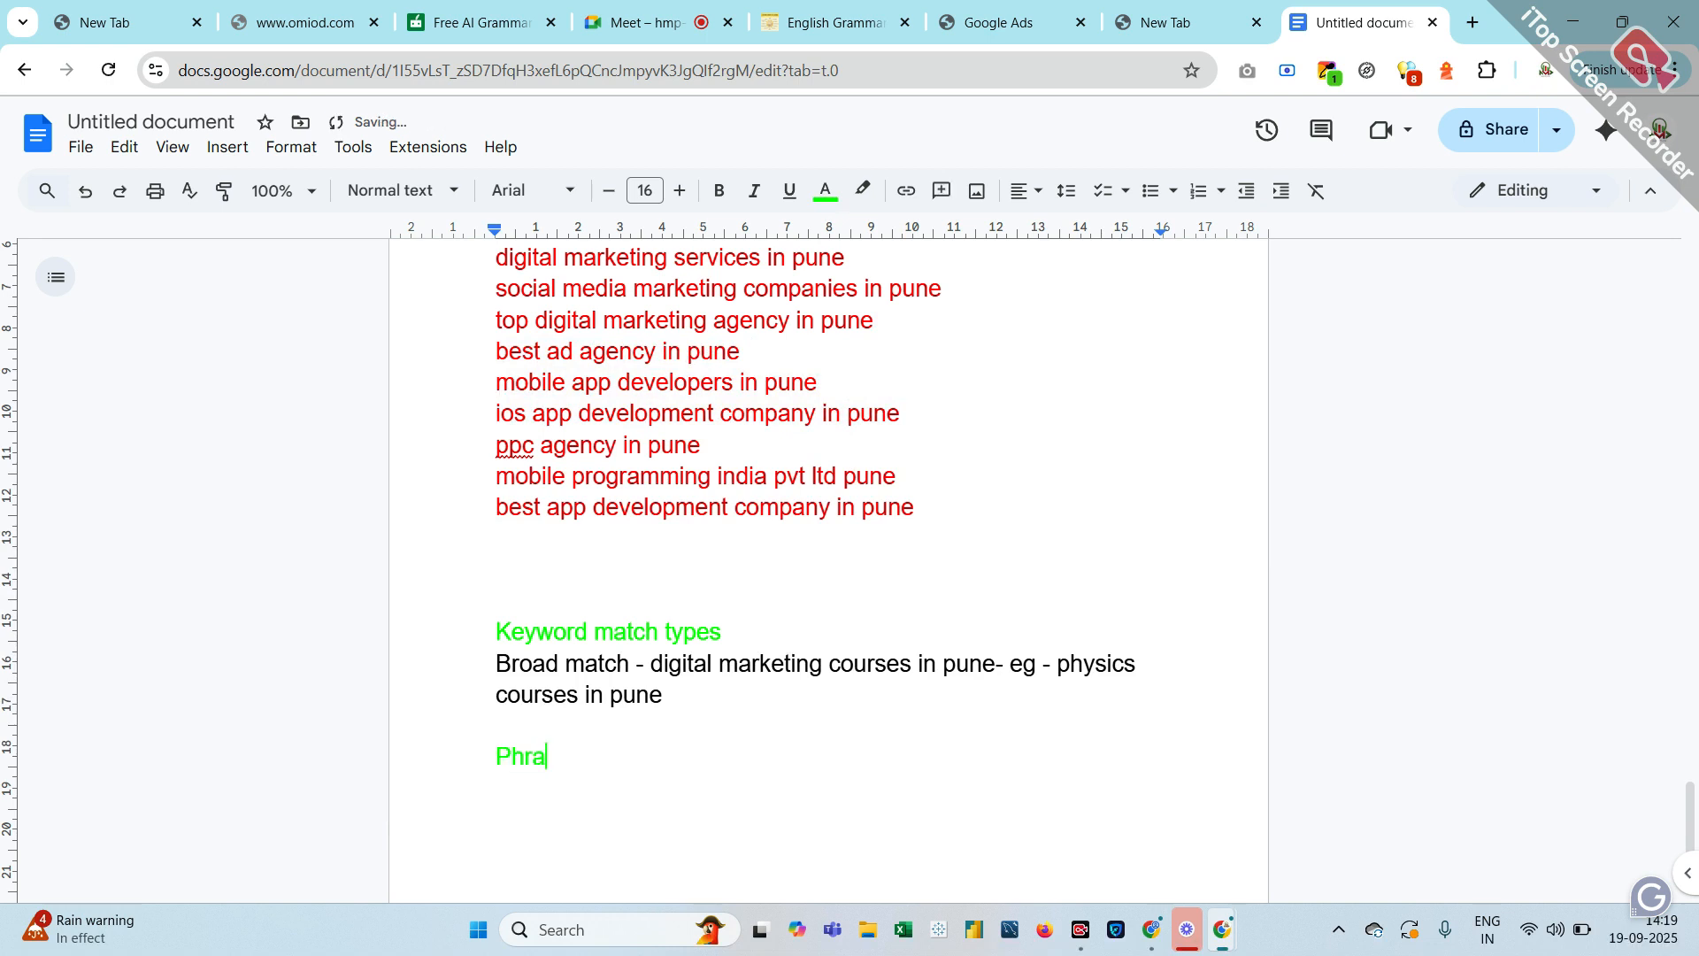
text(se match)
key(Return)
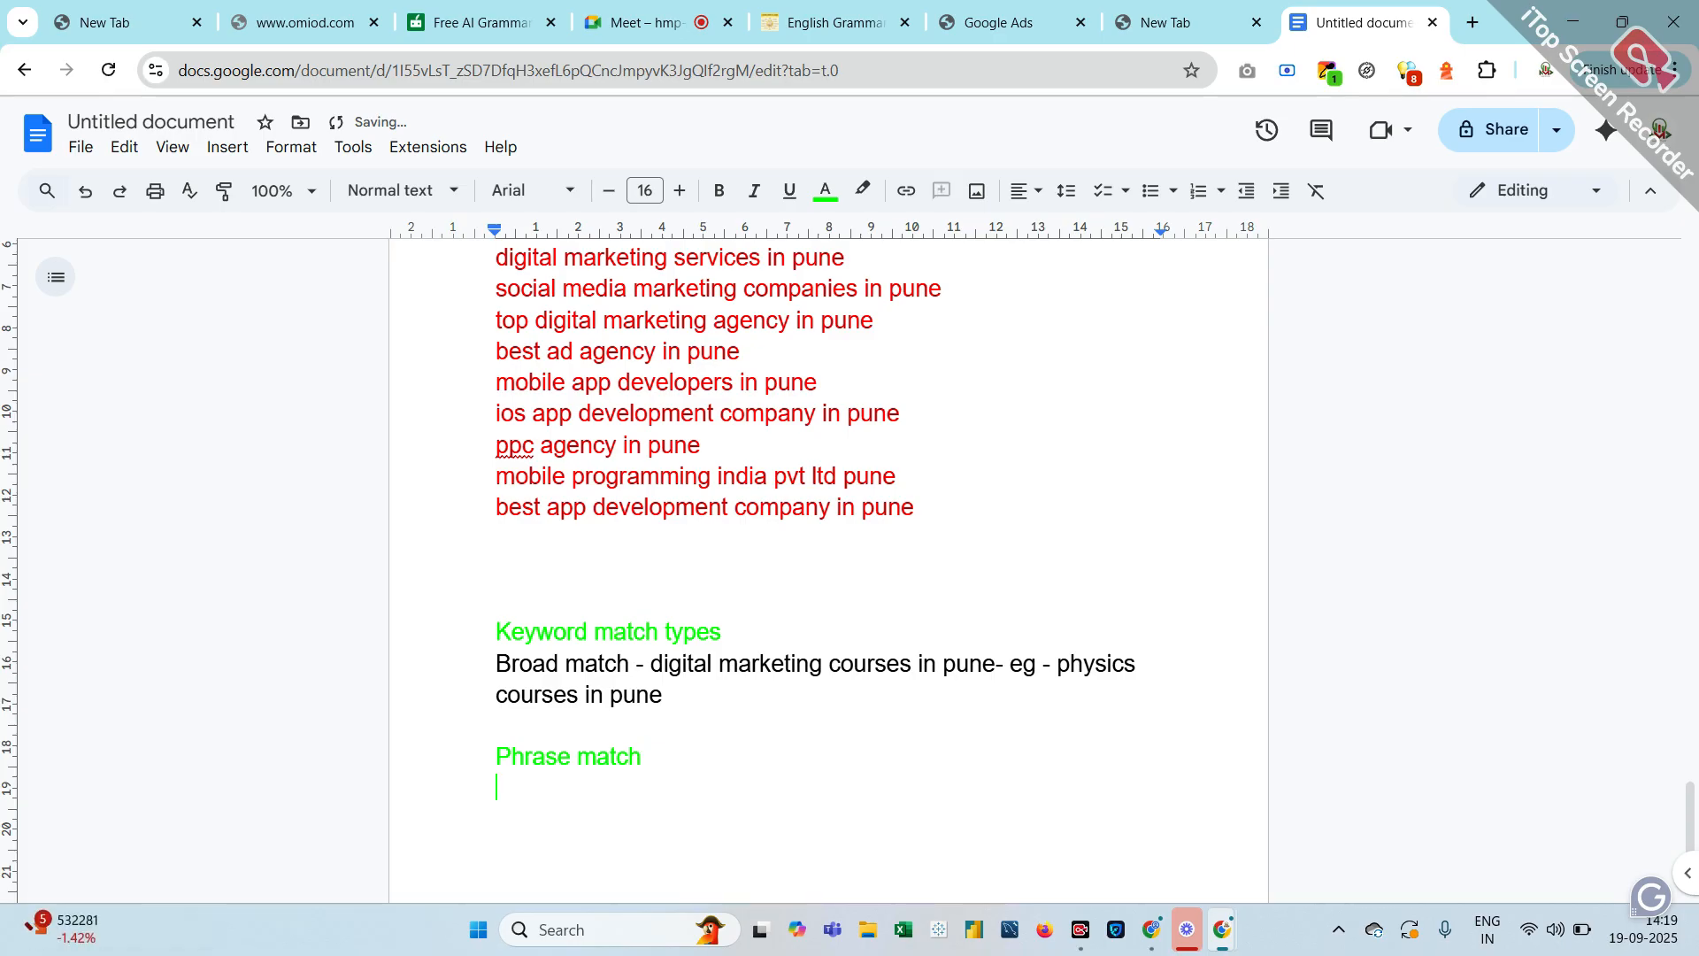
click(825, 196)
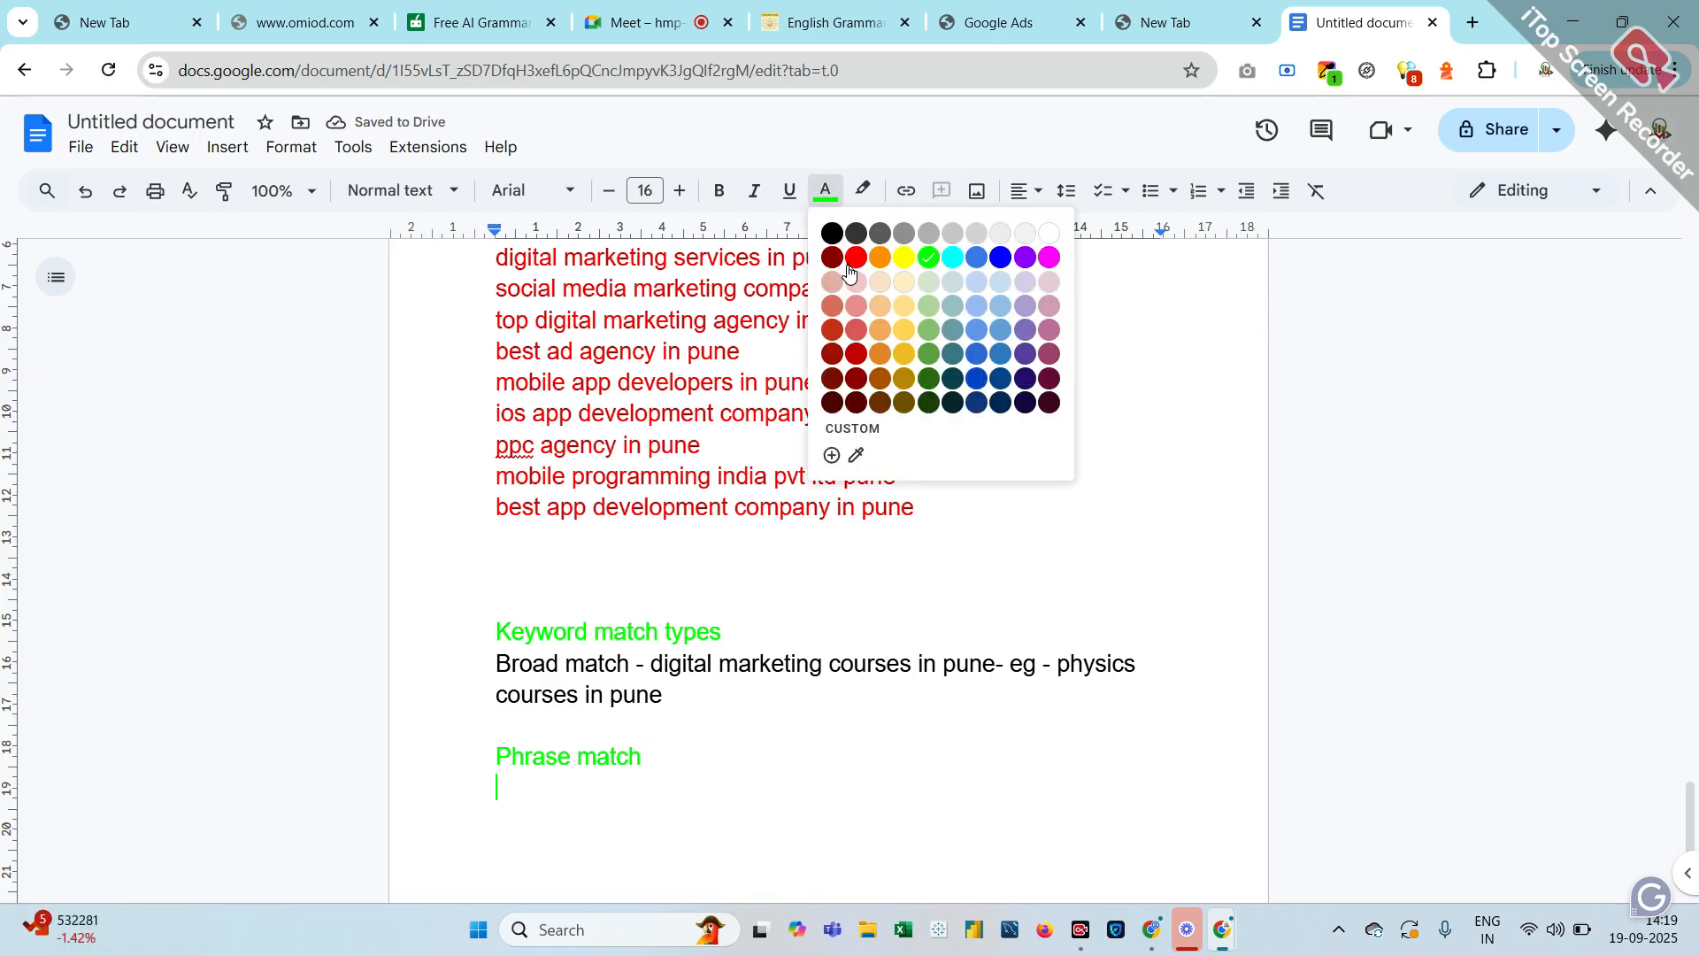
click(855, 353)
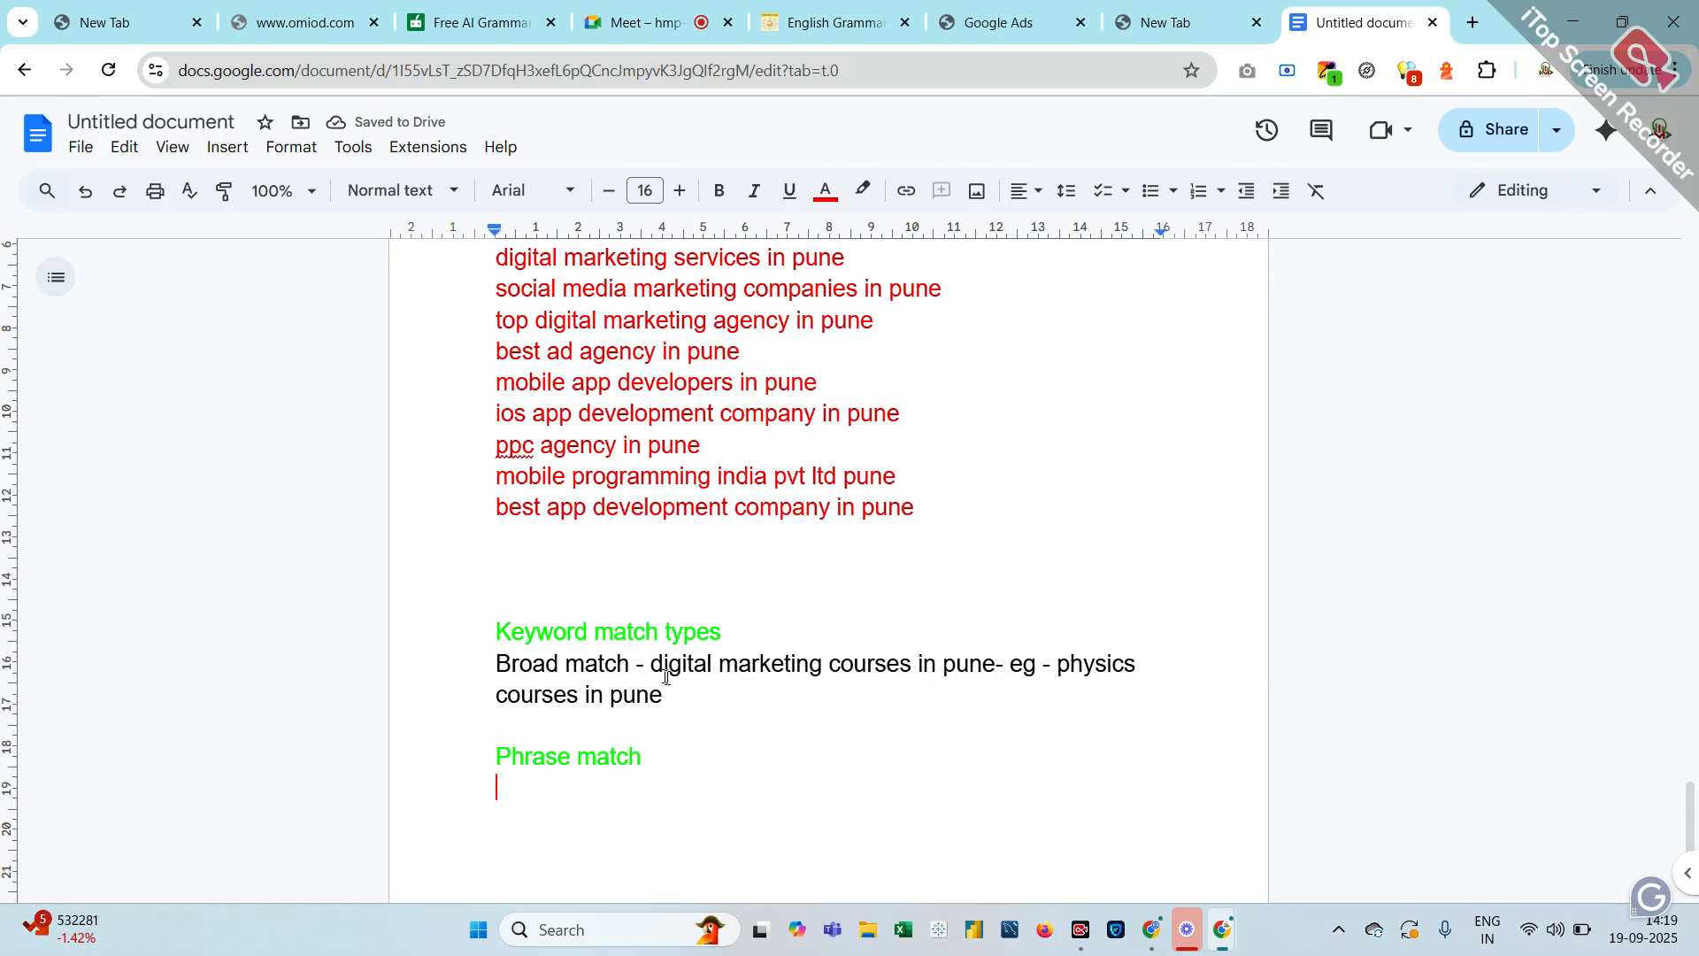
Paste 'digital marketing courses in pune' on the line under the Phrase match heading
drag(652, 666, 996, 666)
key(ctrl+c)
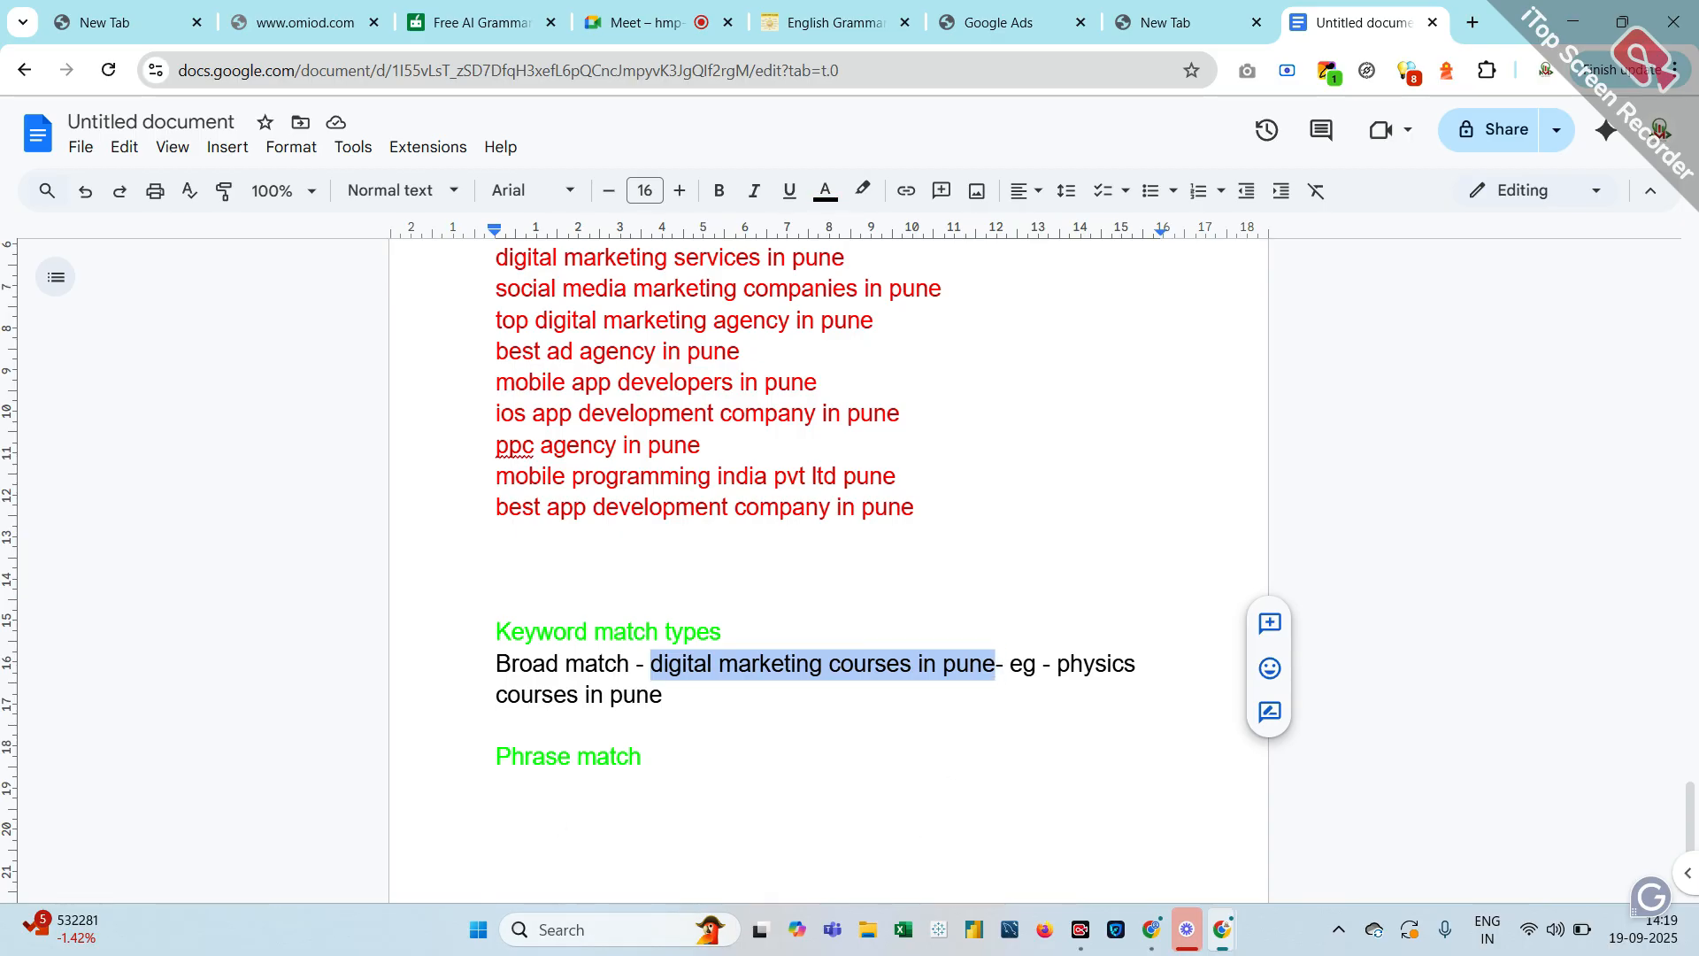
click(954, 777)
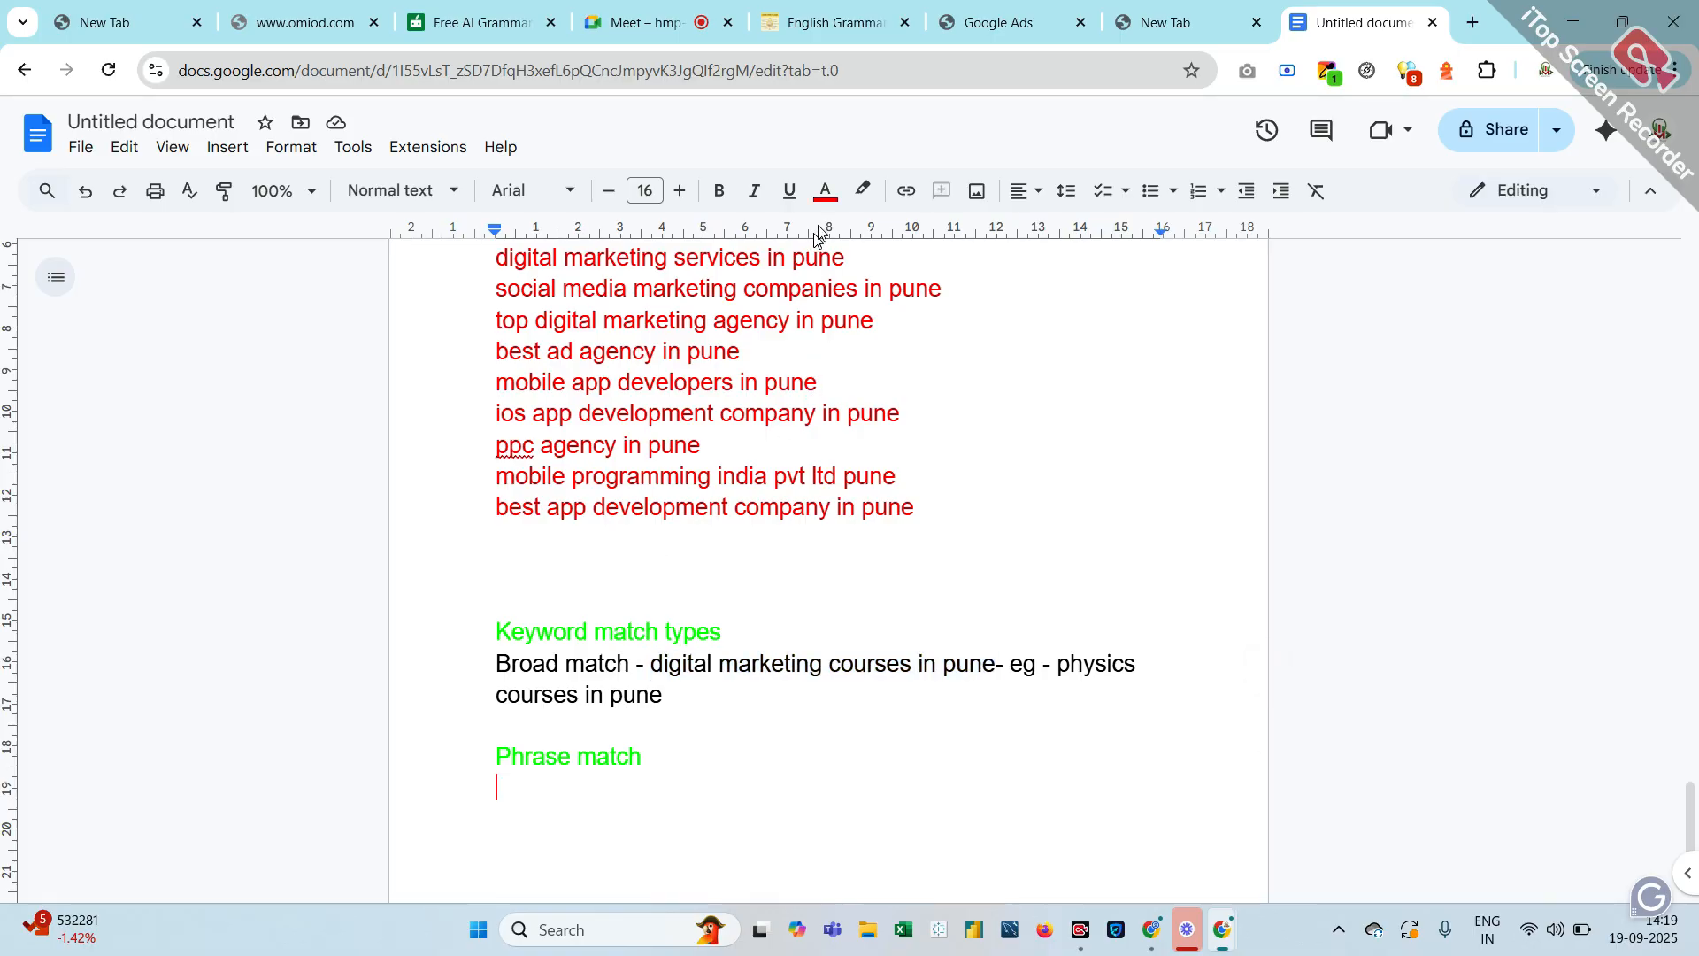
click(835, 195)
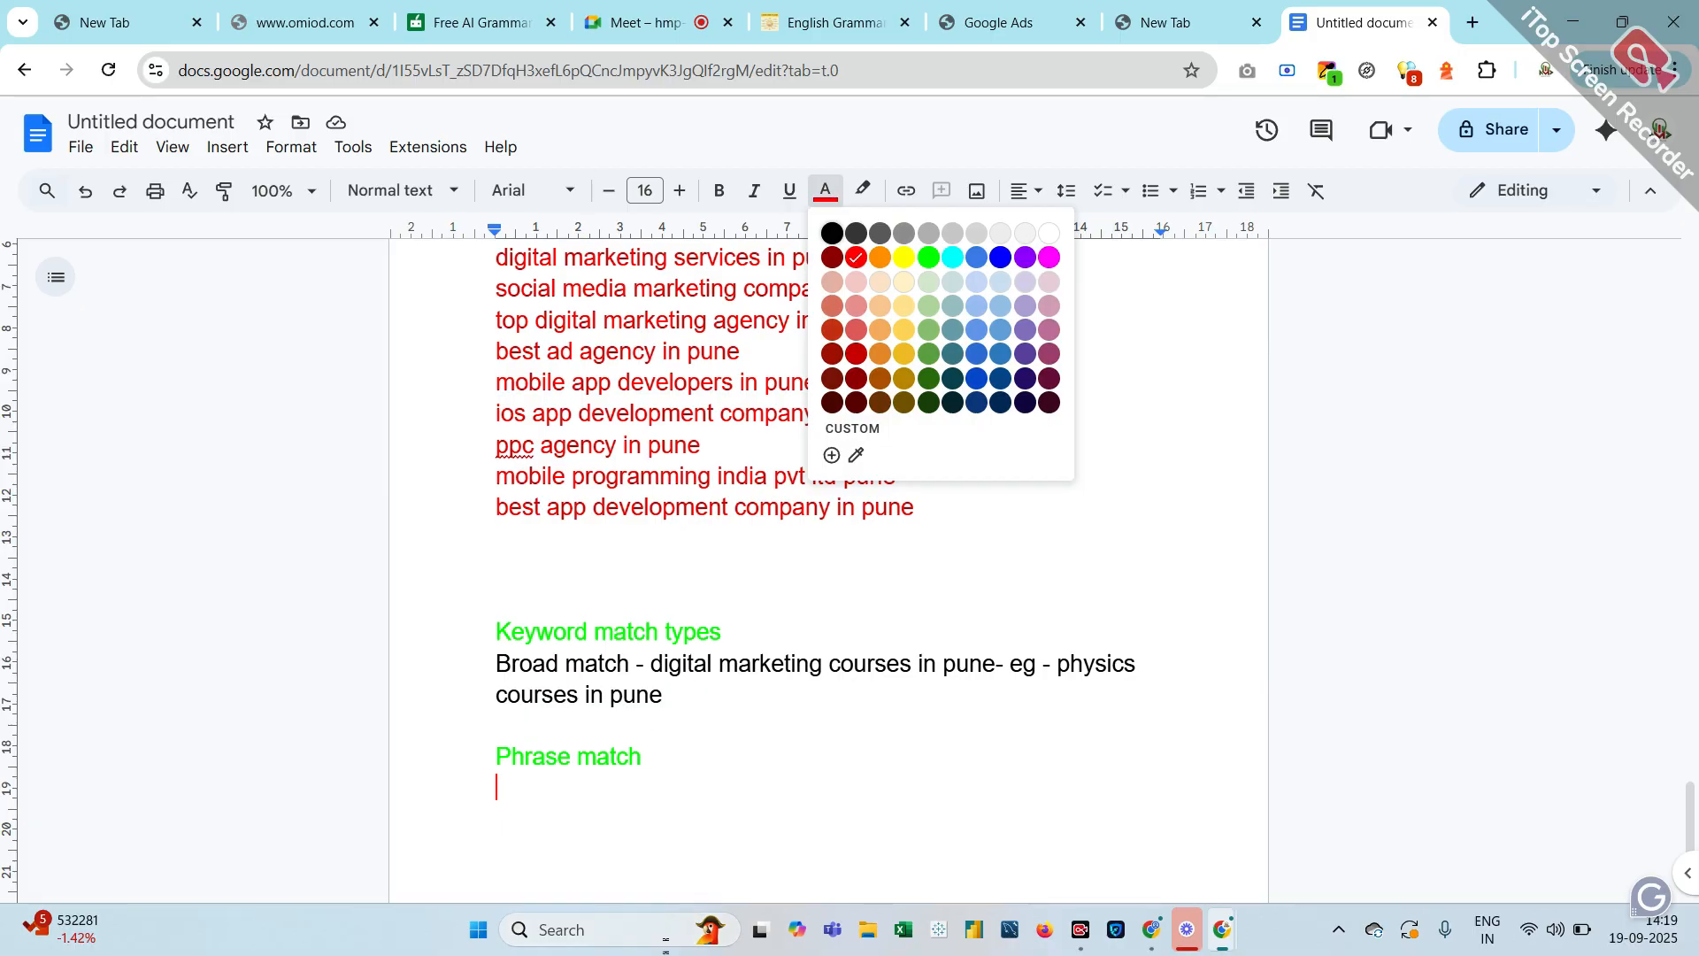
key(Escape)
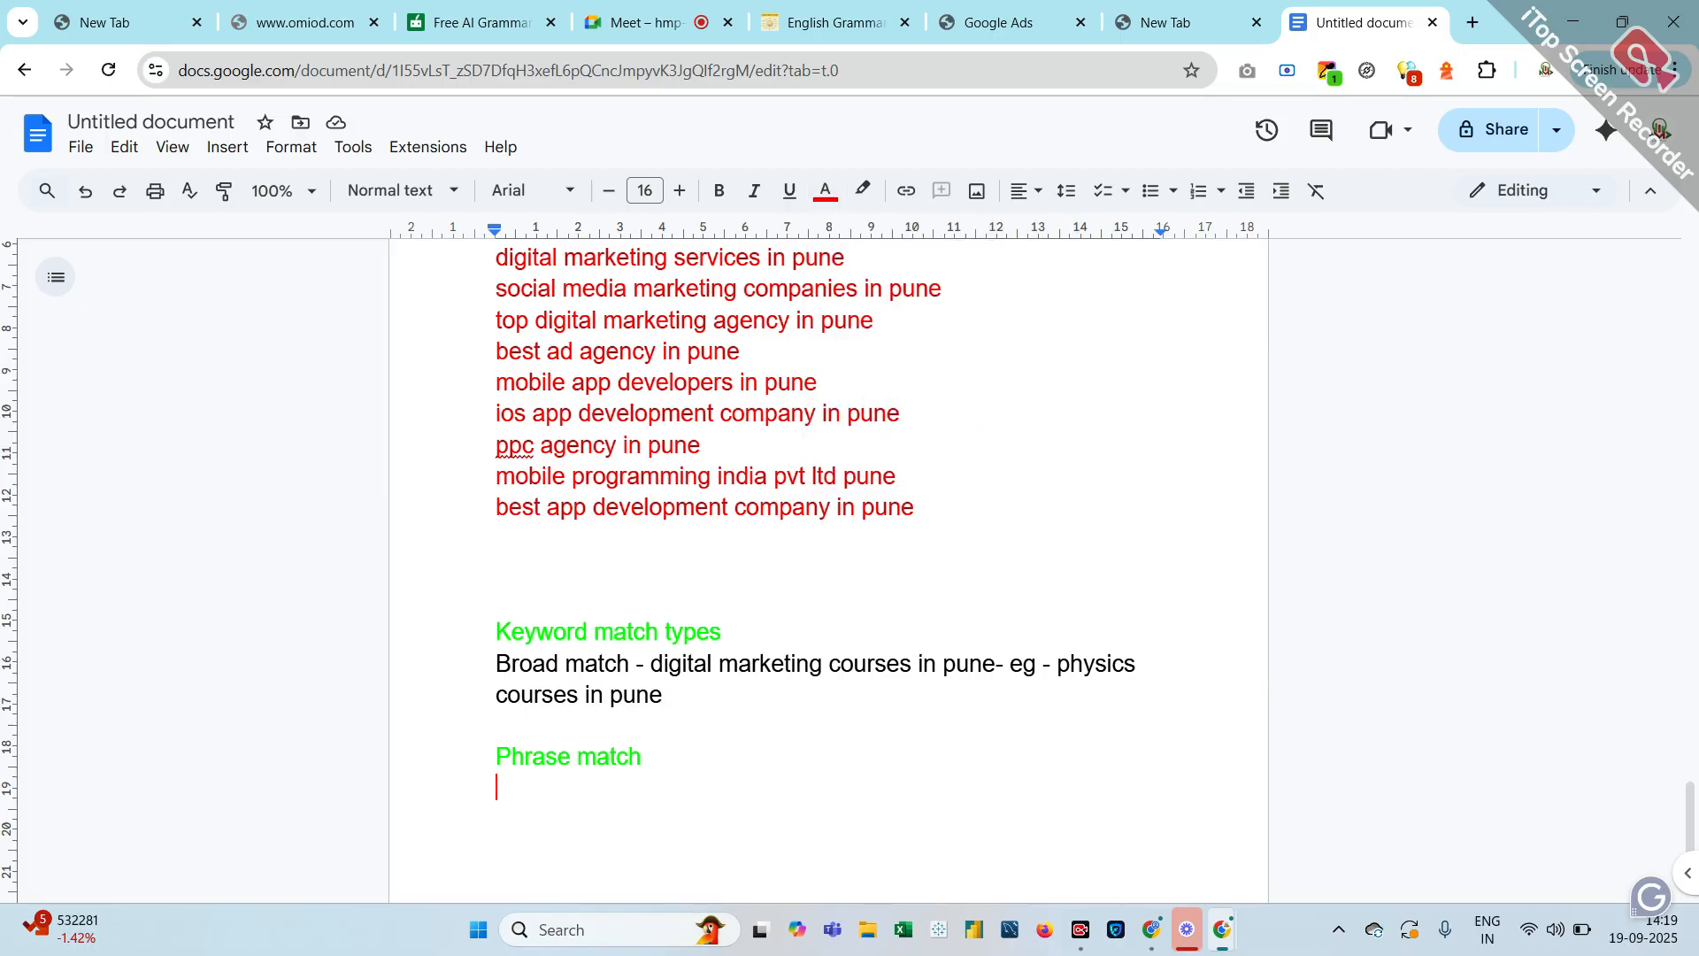
key(ctrl+v)
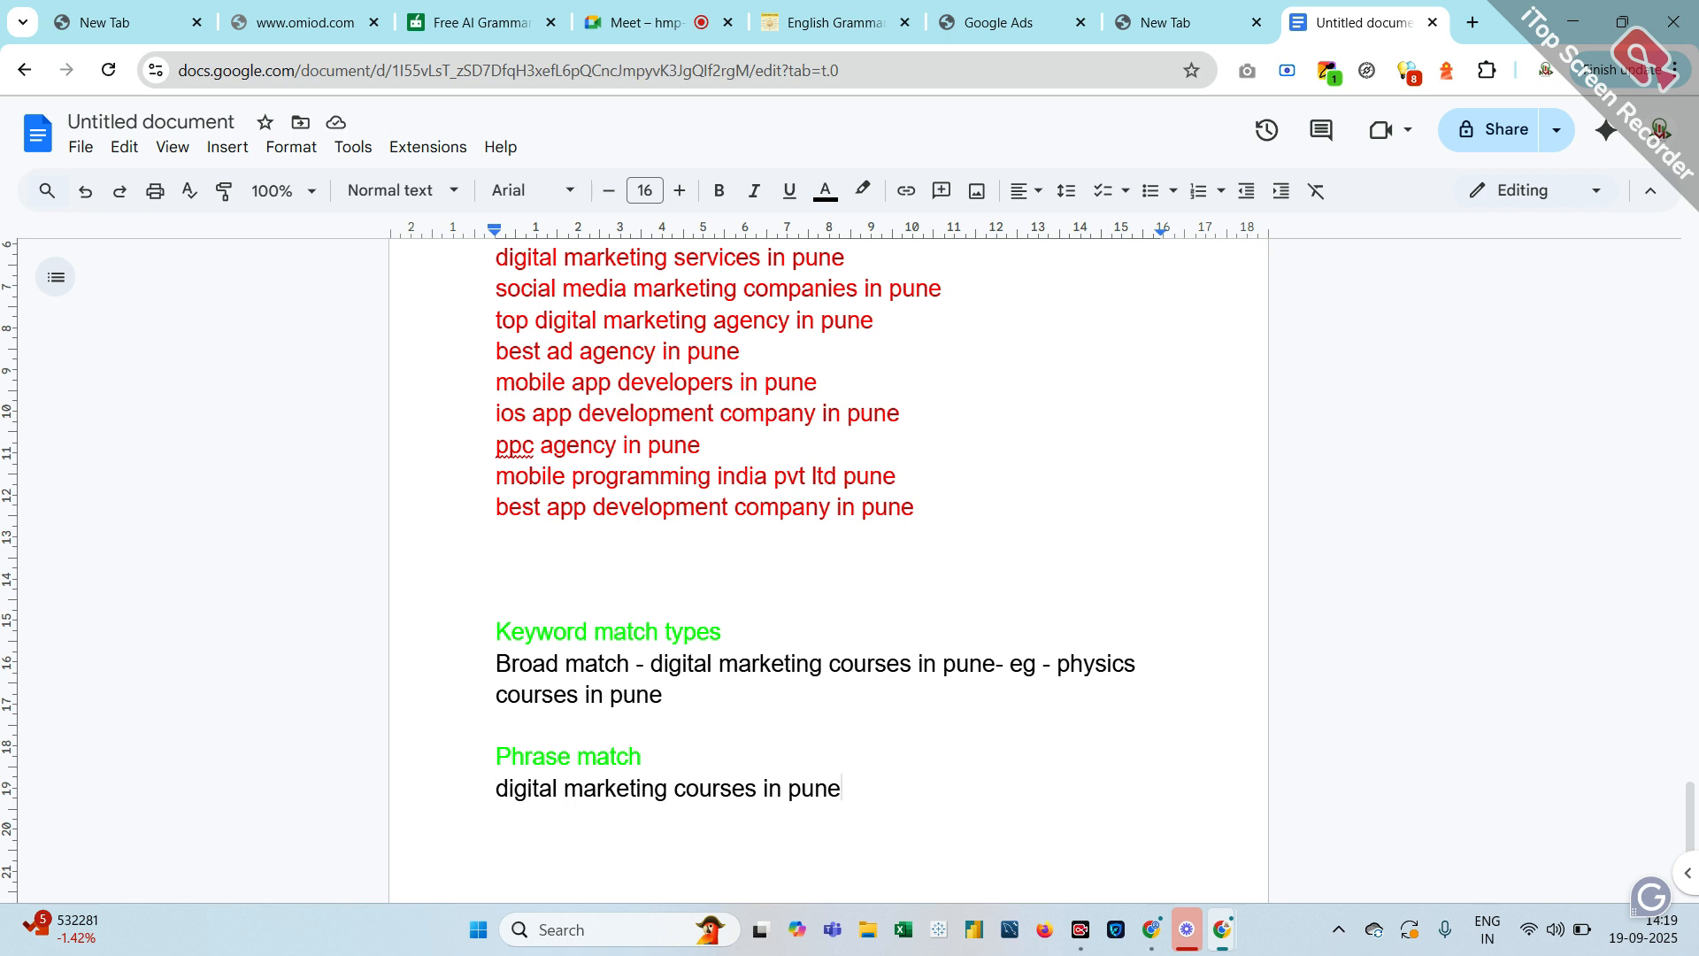
Wrap the example in quotation marks and add the variant 'bset digital marketing courses'
click(496, 788)
text(")
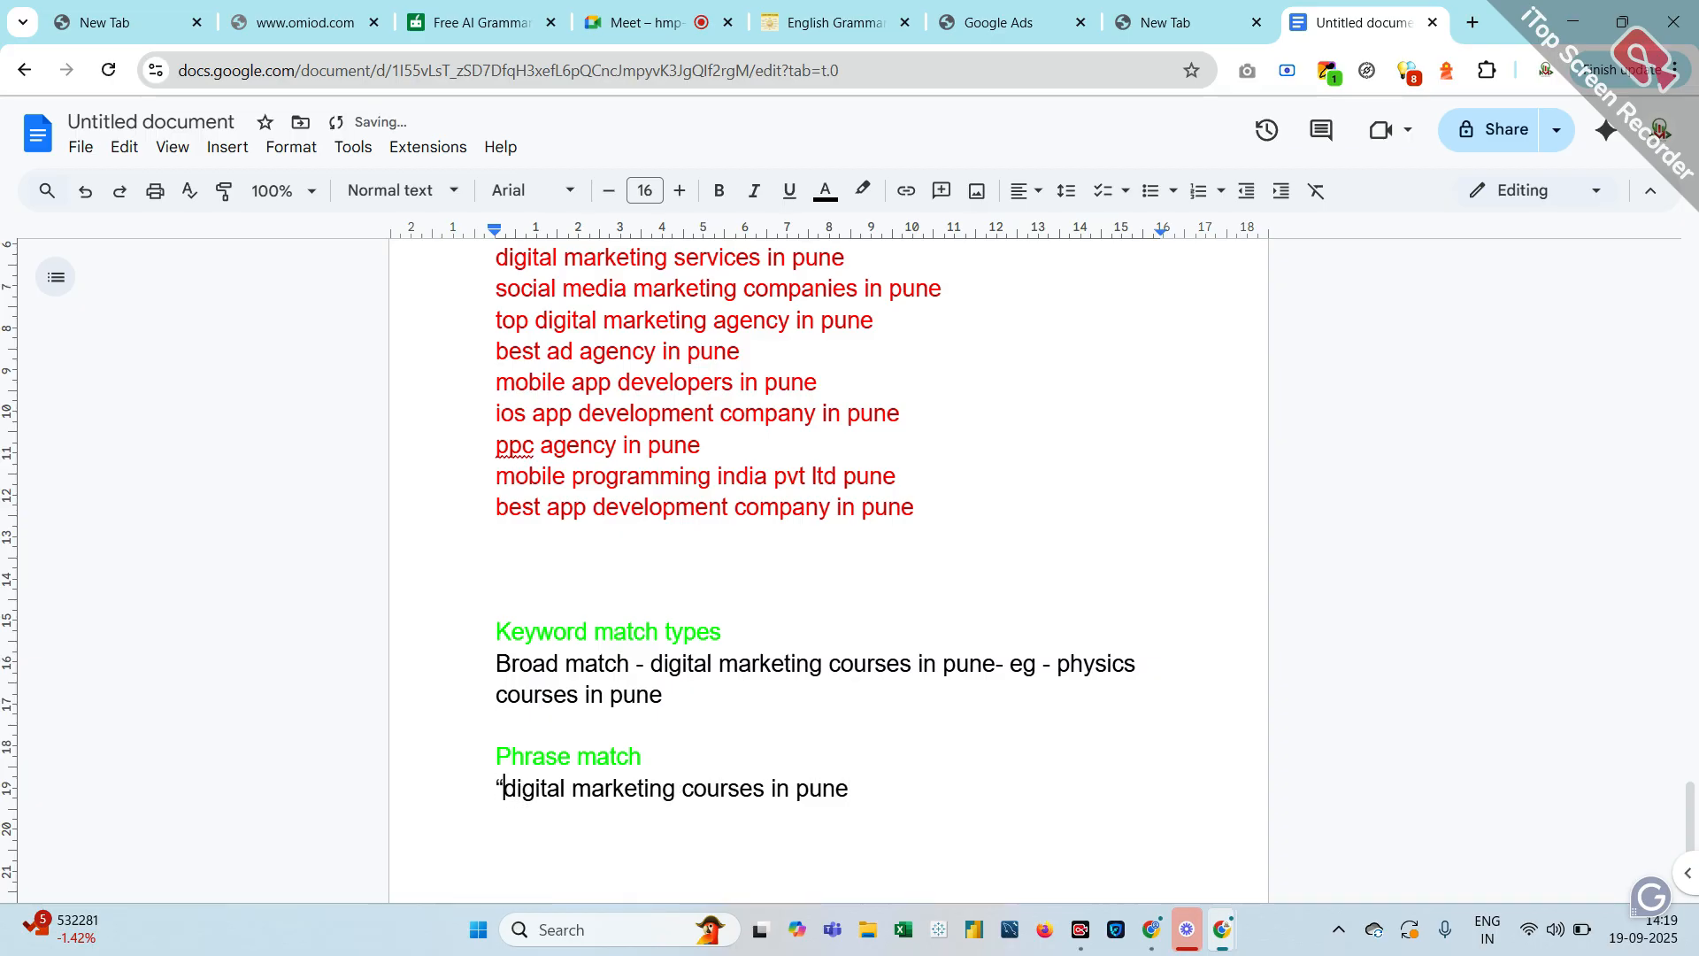
key(End)
text(")
text(bset)
key(ctrl+v)
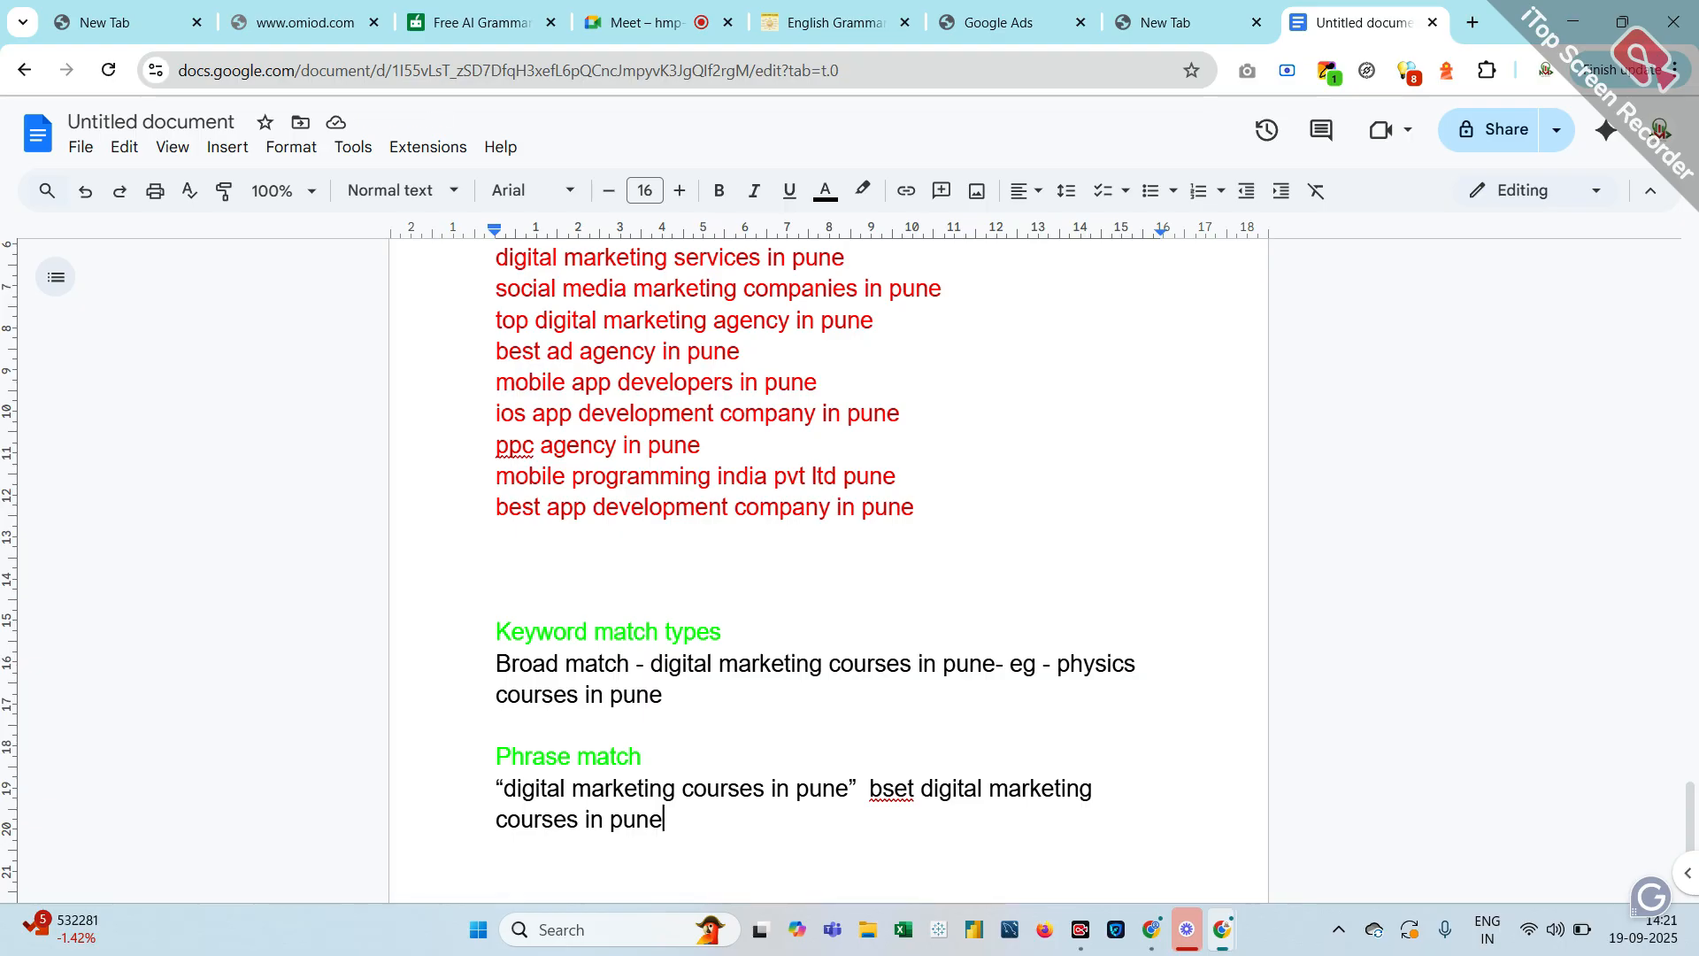
key(BackSpace)
key(BackSpace)
key(BackSpace)
key(BackSpace)
key(BackSpace)
key(BackSpace)
key(BackSpace)
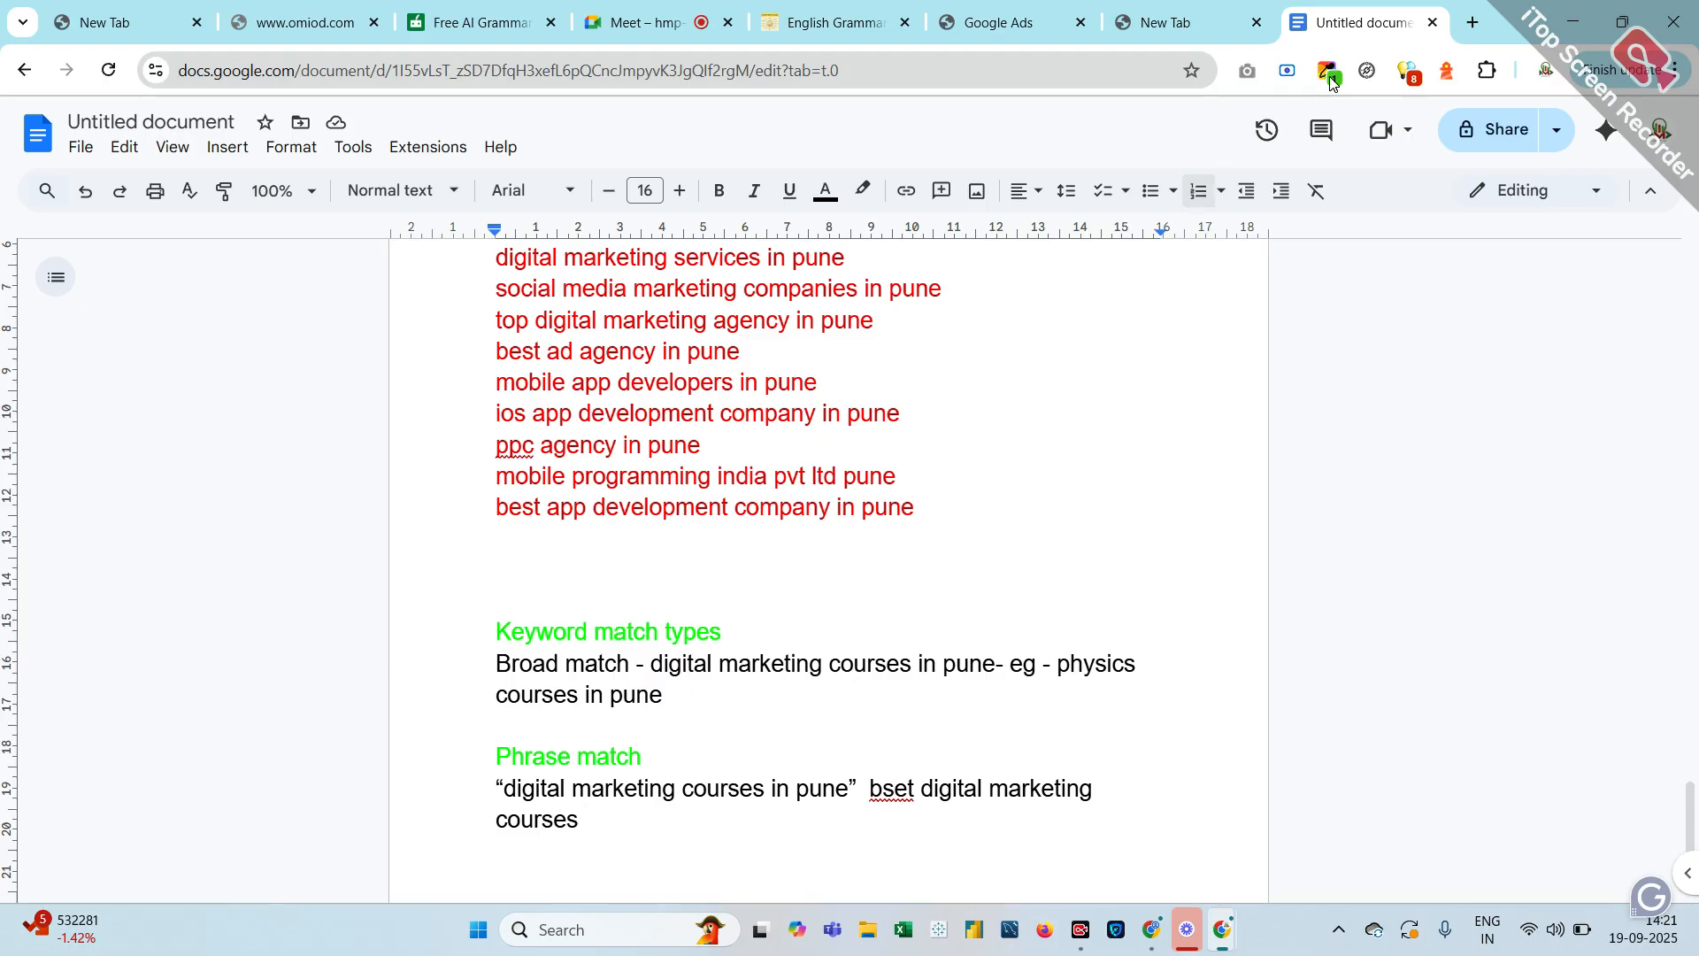
Search Google for 'best data analytics courses in pune' and check the company's sponsored ad
click(1492, 26)
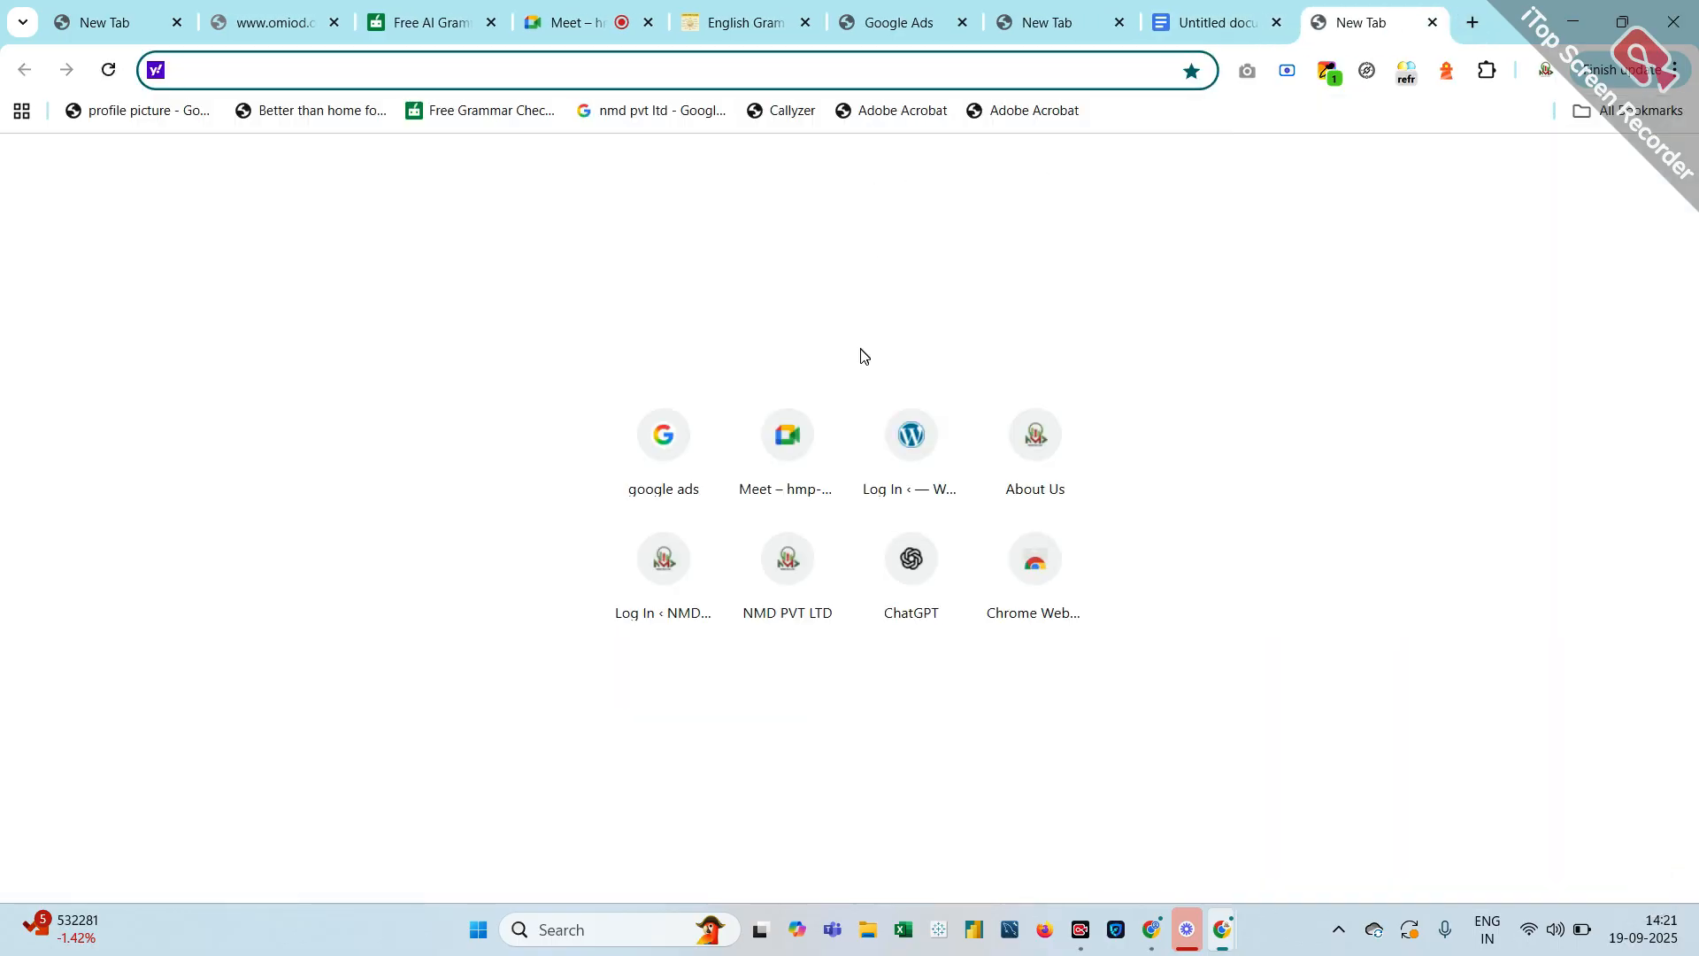
click(635, 456)
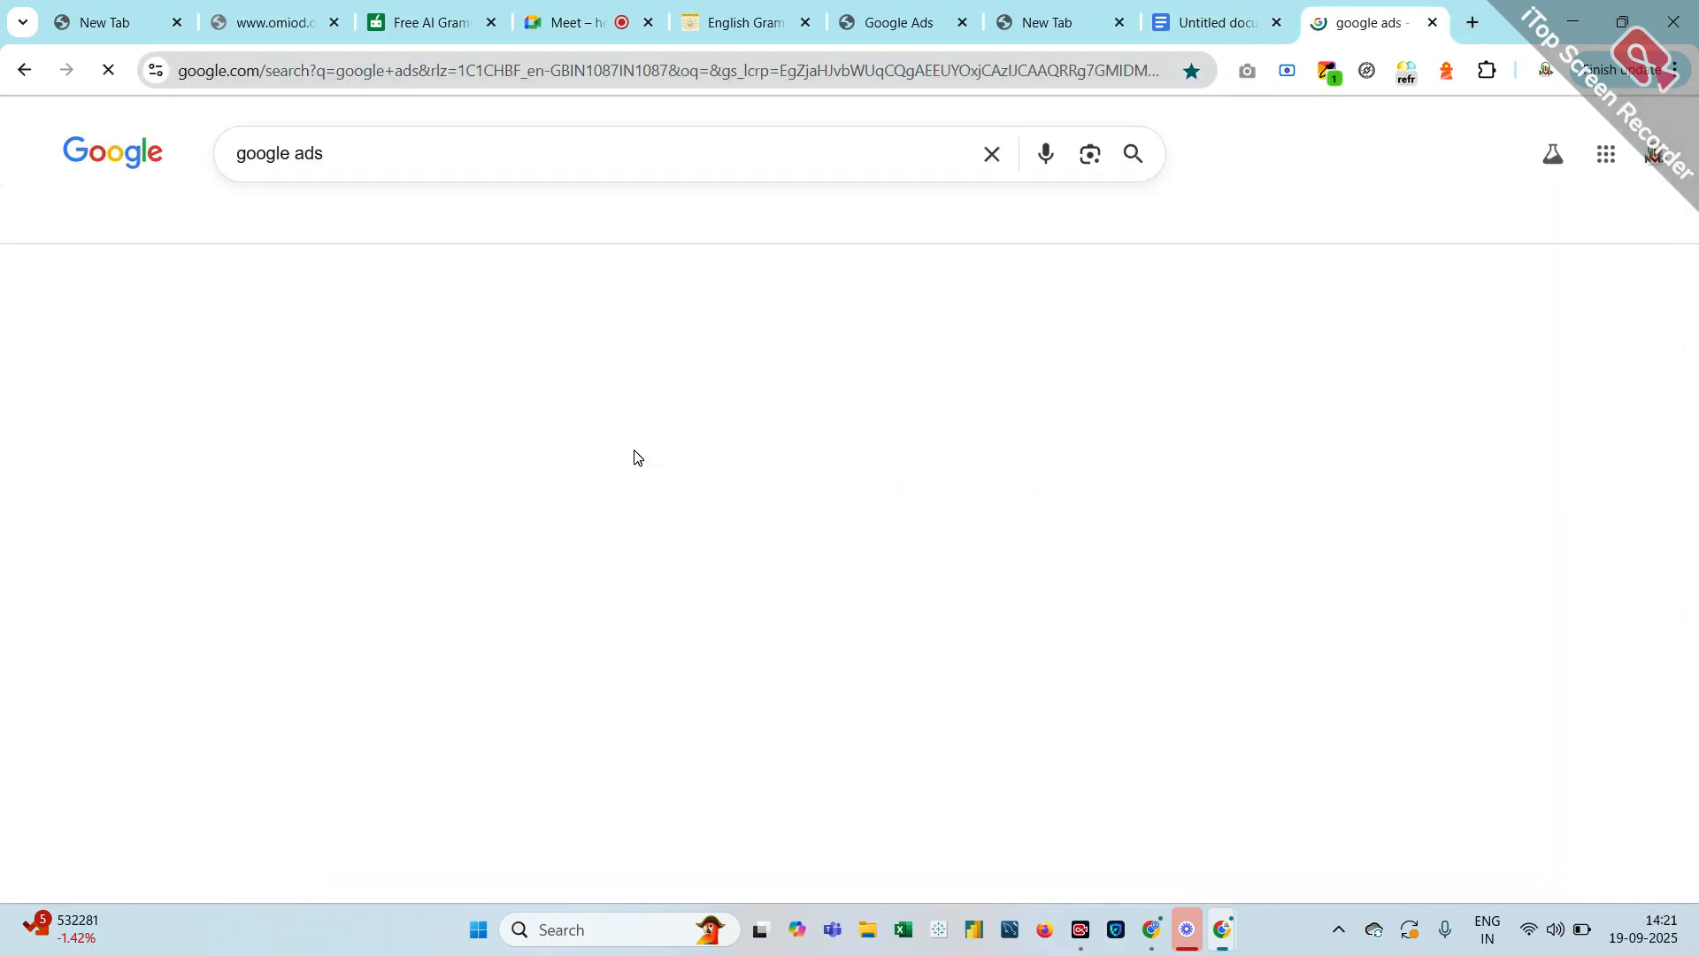
triple_click(305, 154)
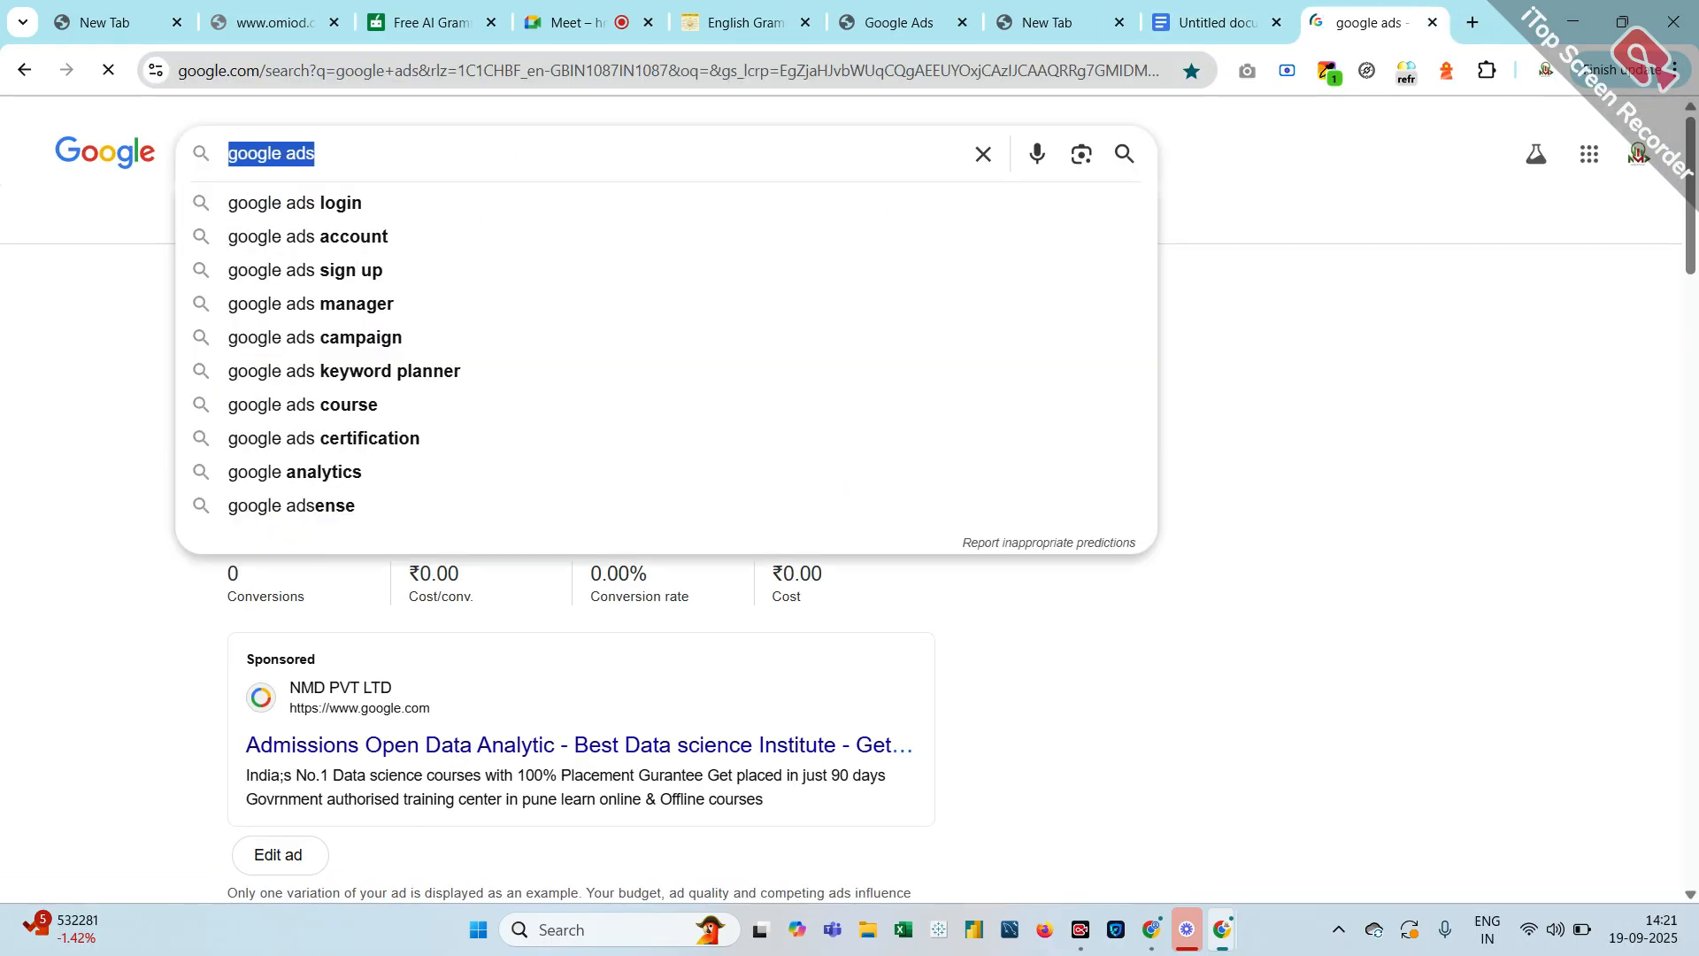
text(best)
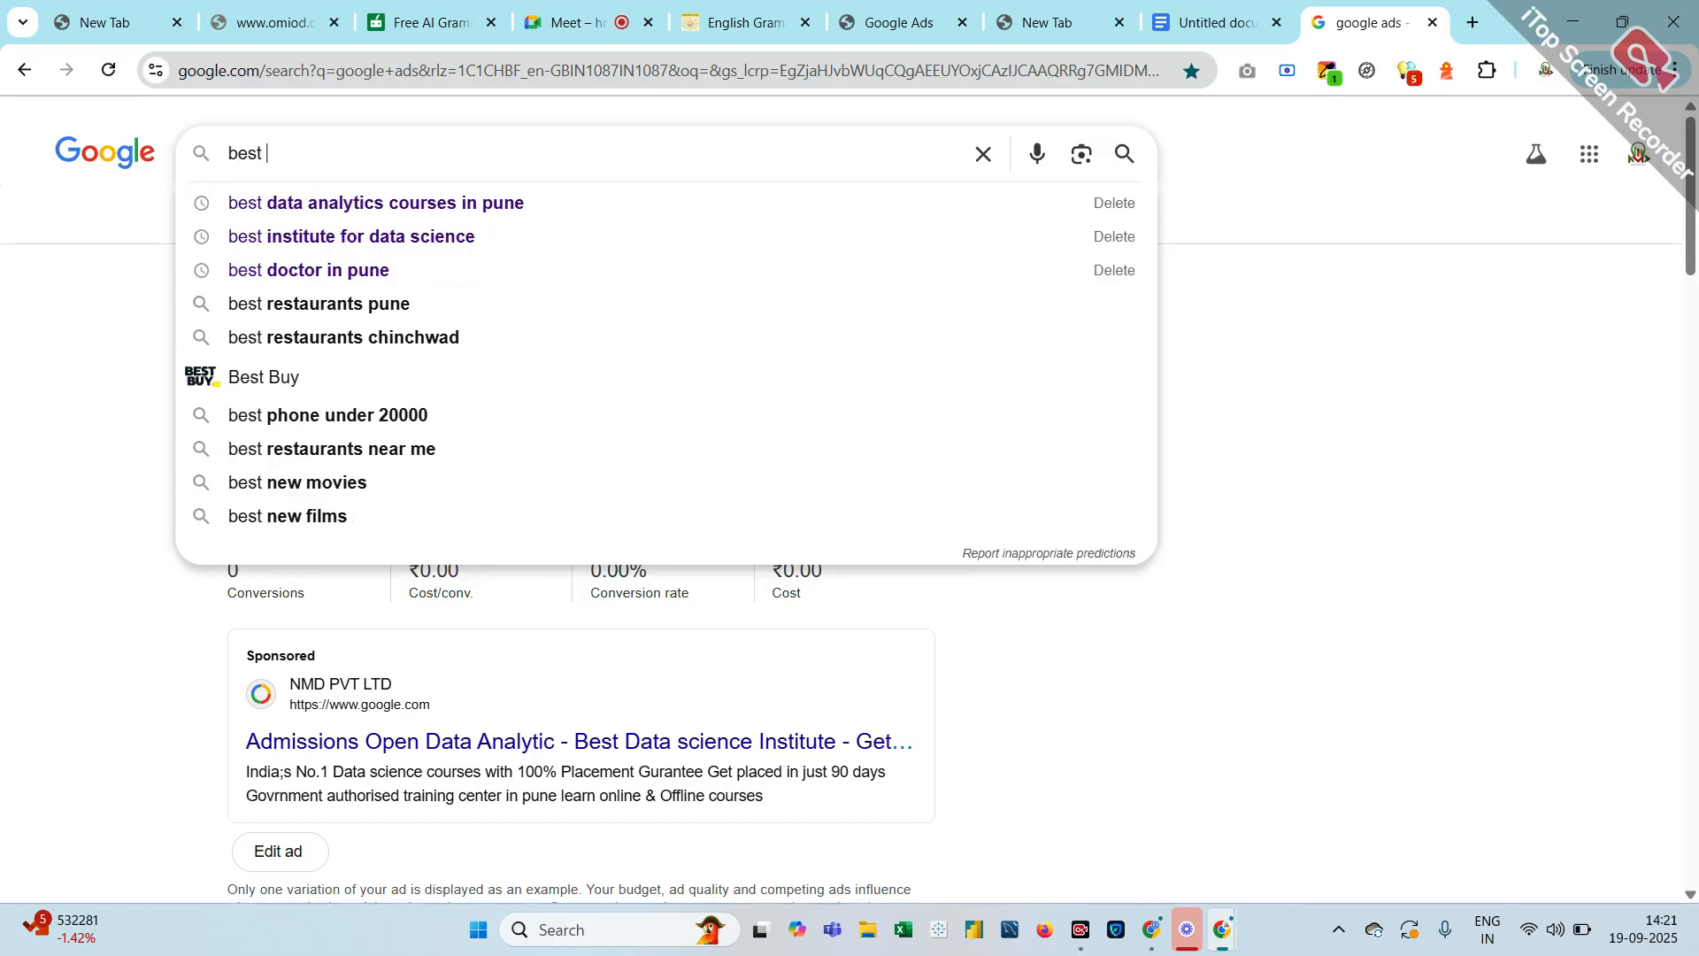
click(447, 216)
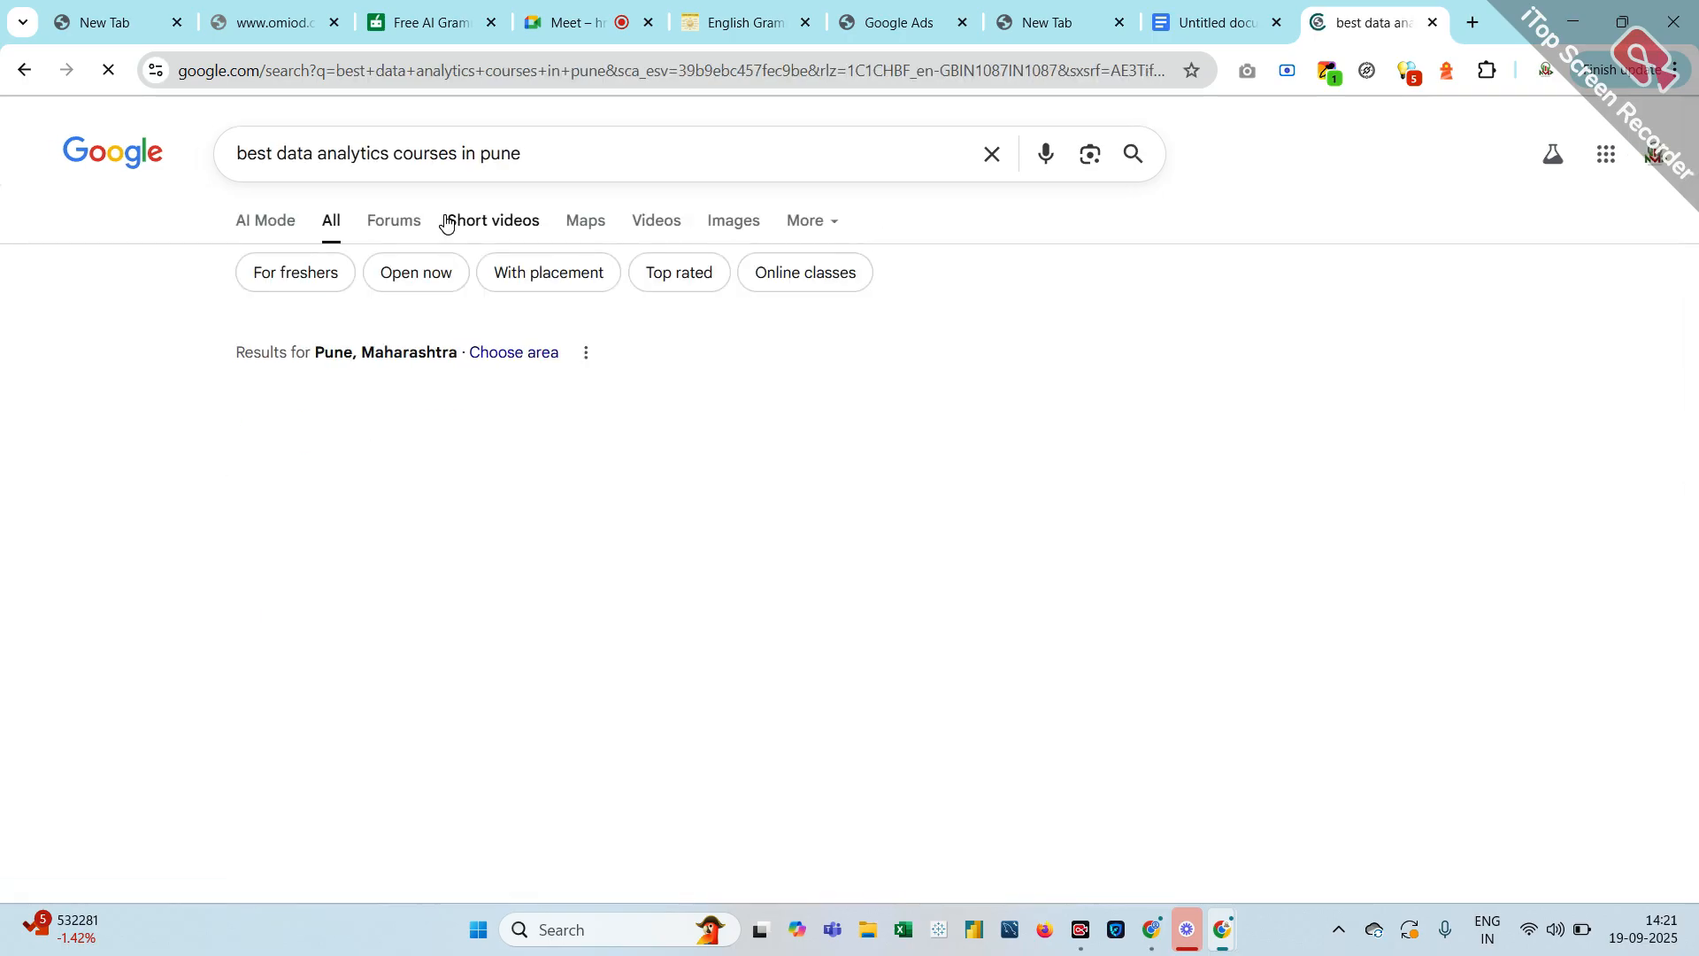
scroll(339, 593, down, 3)
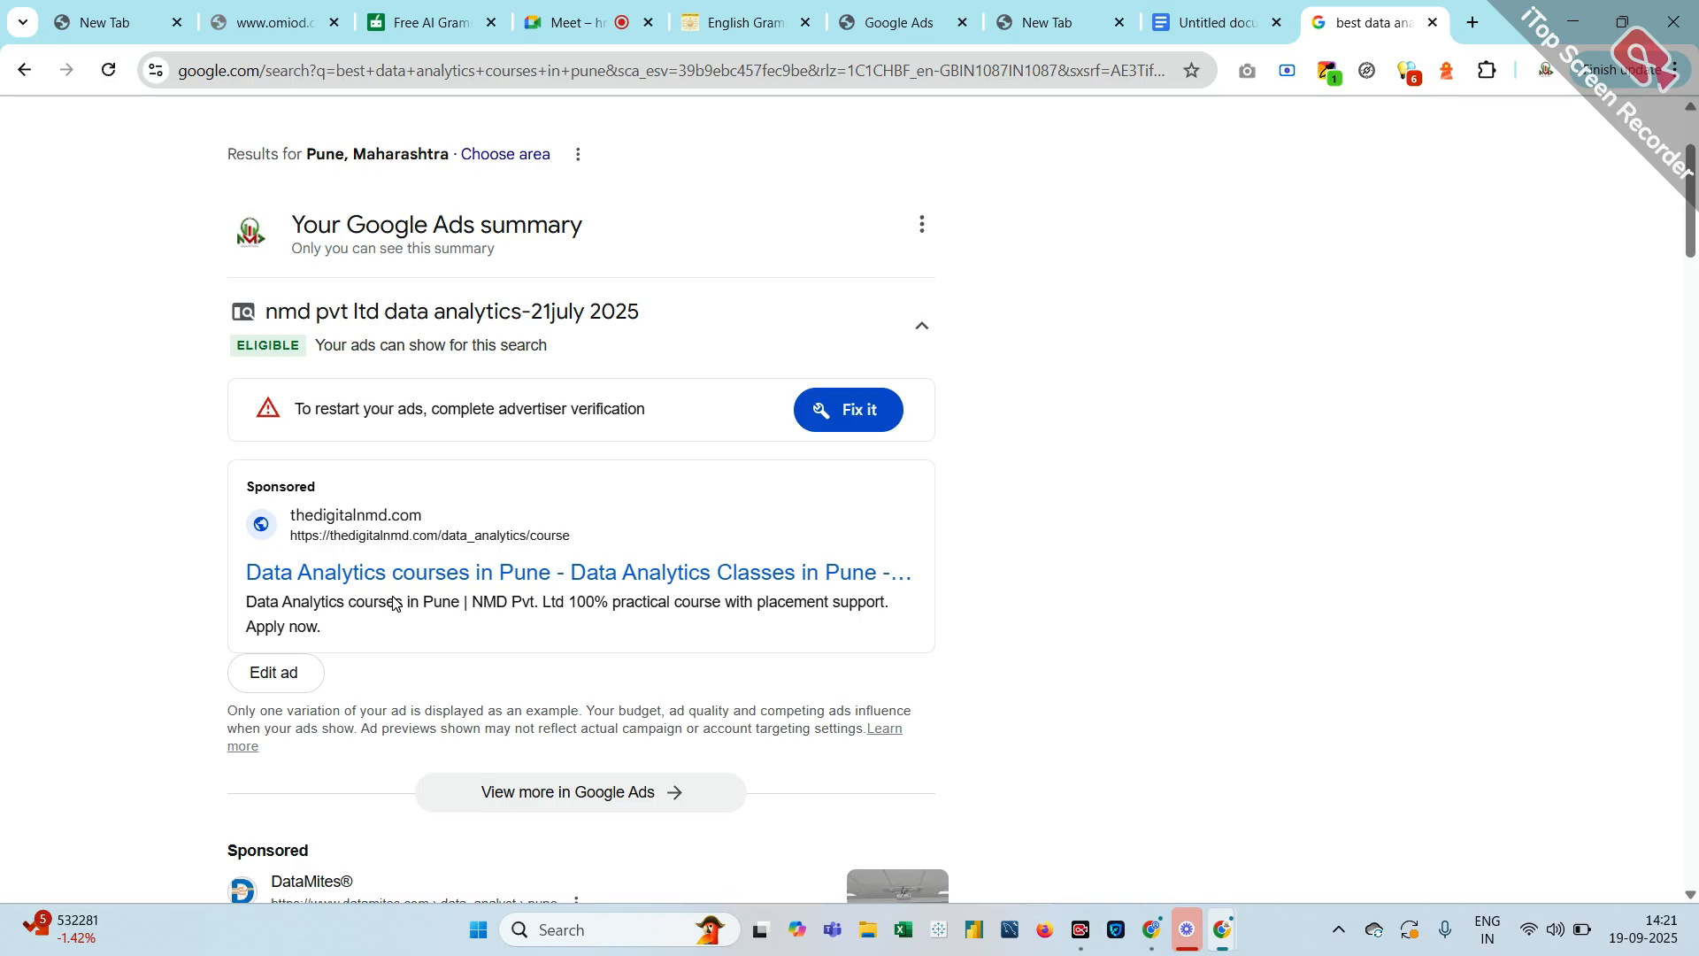
click(1040, 34)
click(890, 29)
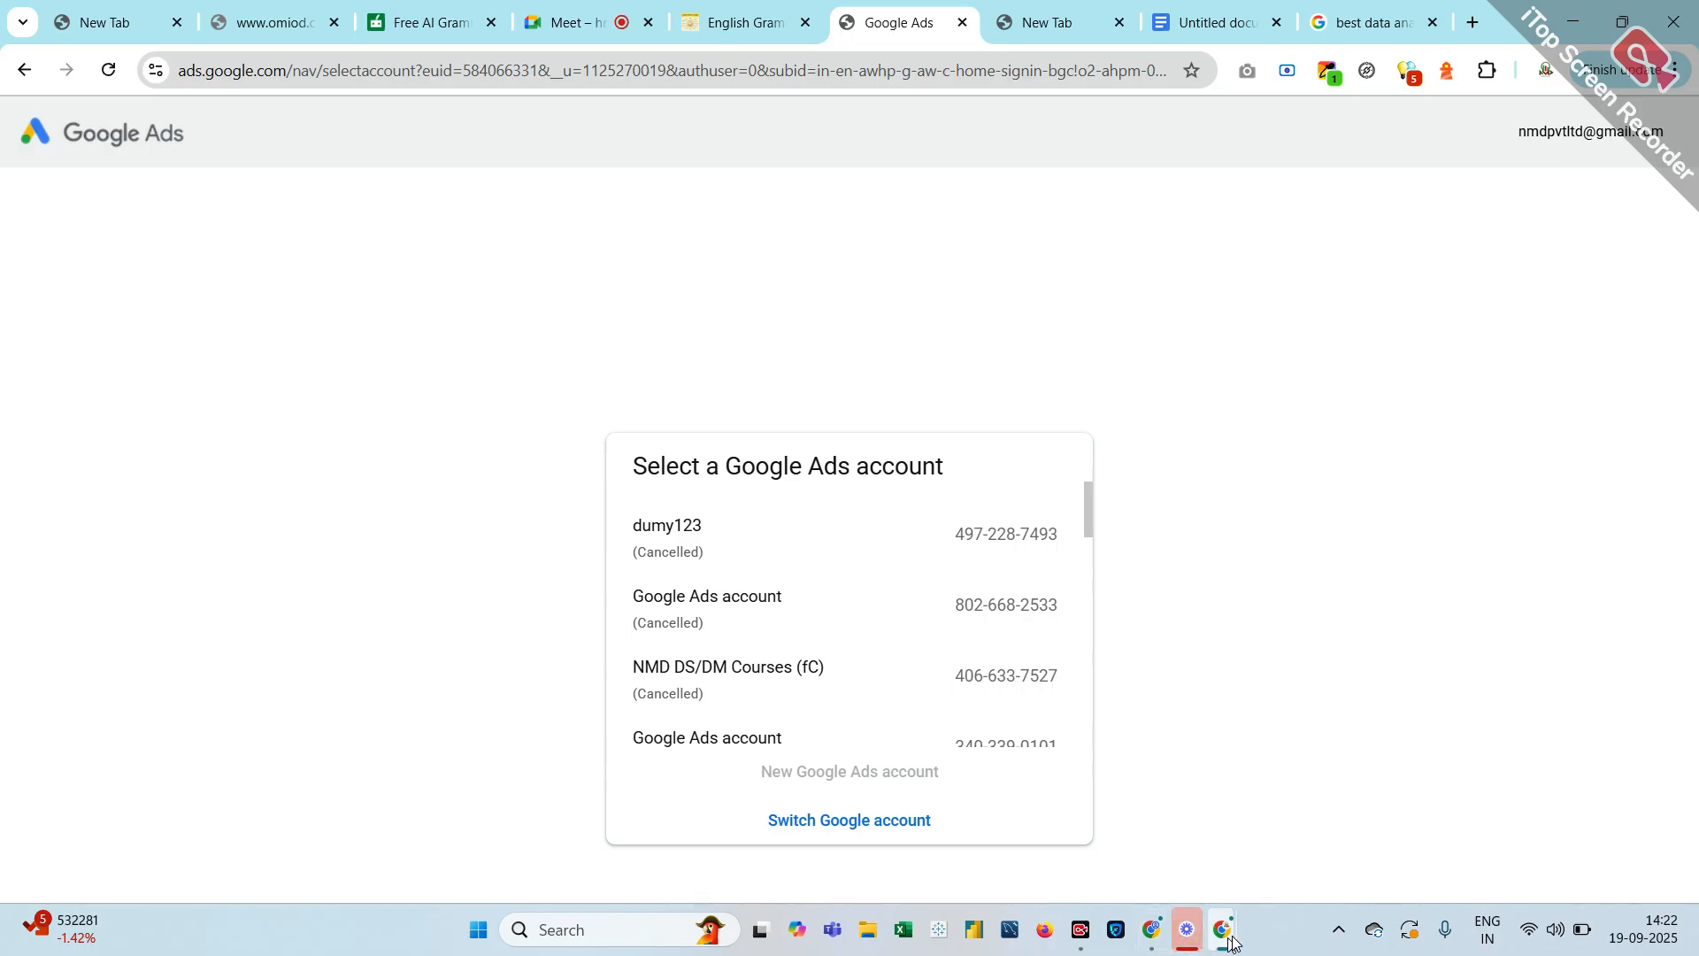
Bring the Search campaign draft window forward, then open and close the Google account panel
mouse_move(1231, 943)
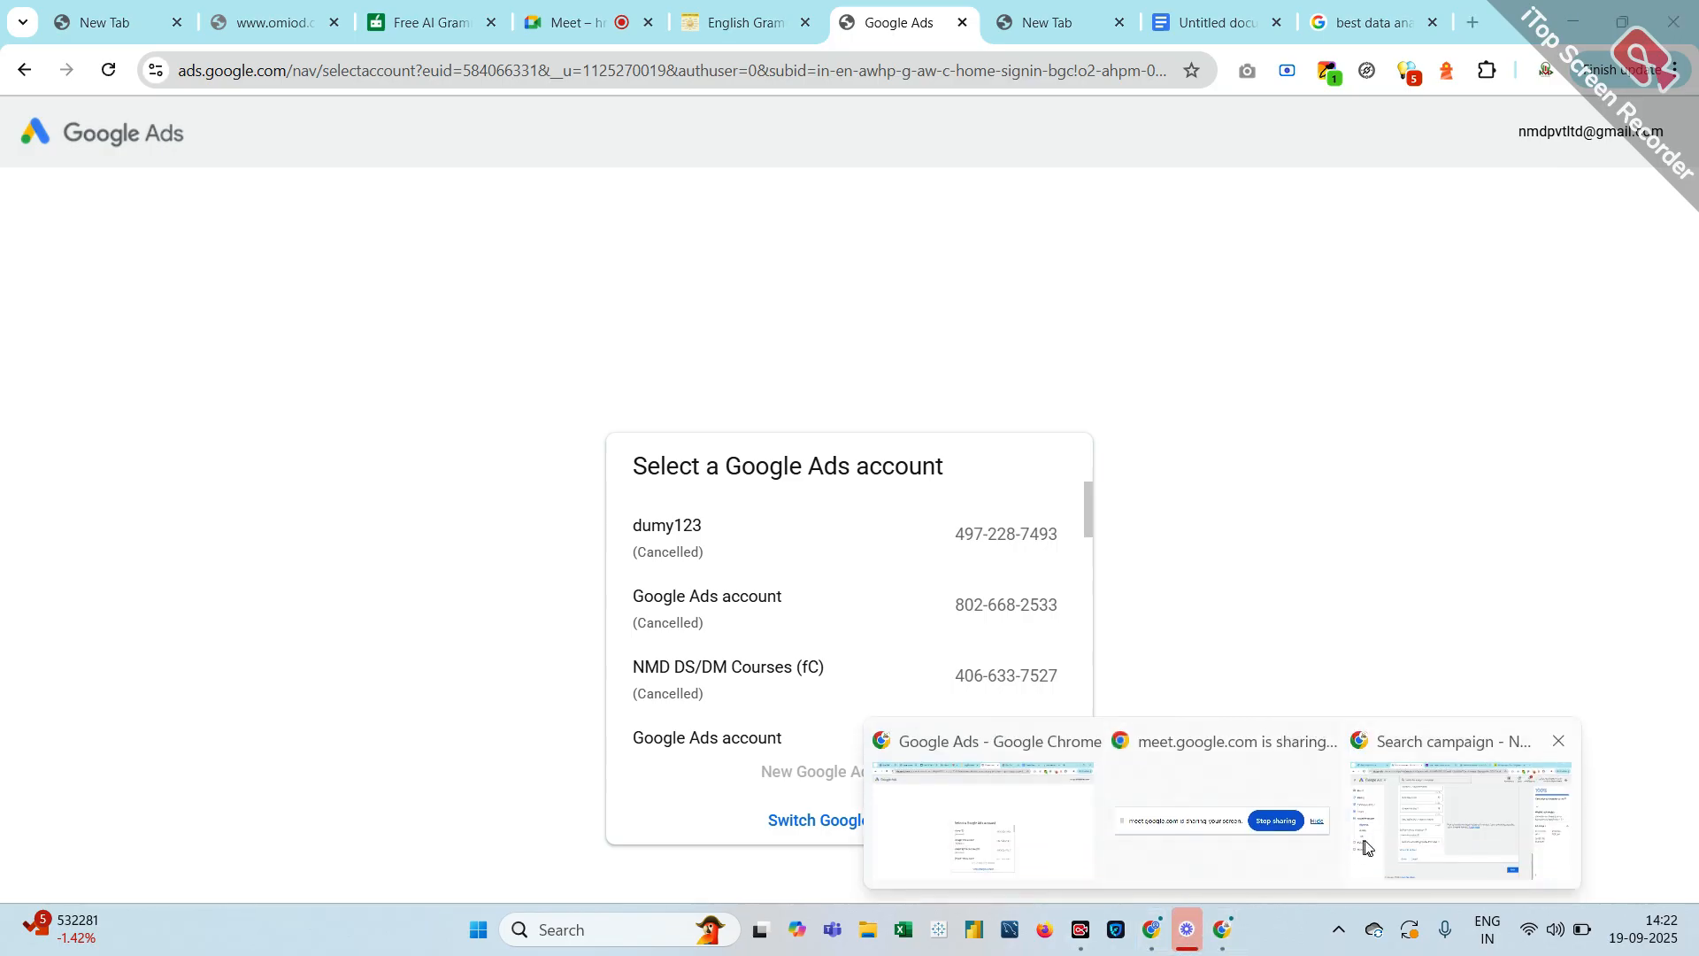
click(1364, 847)
mouse_move(1224, 936)
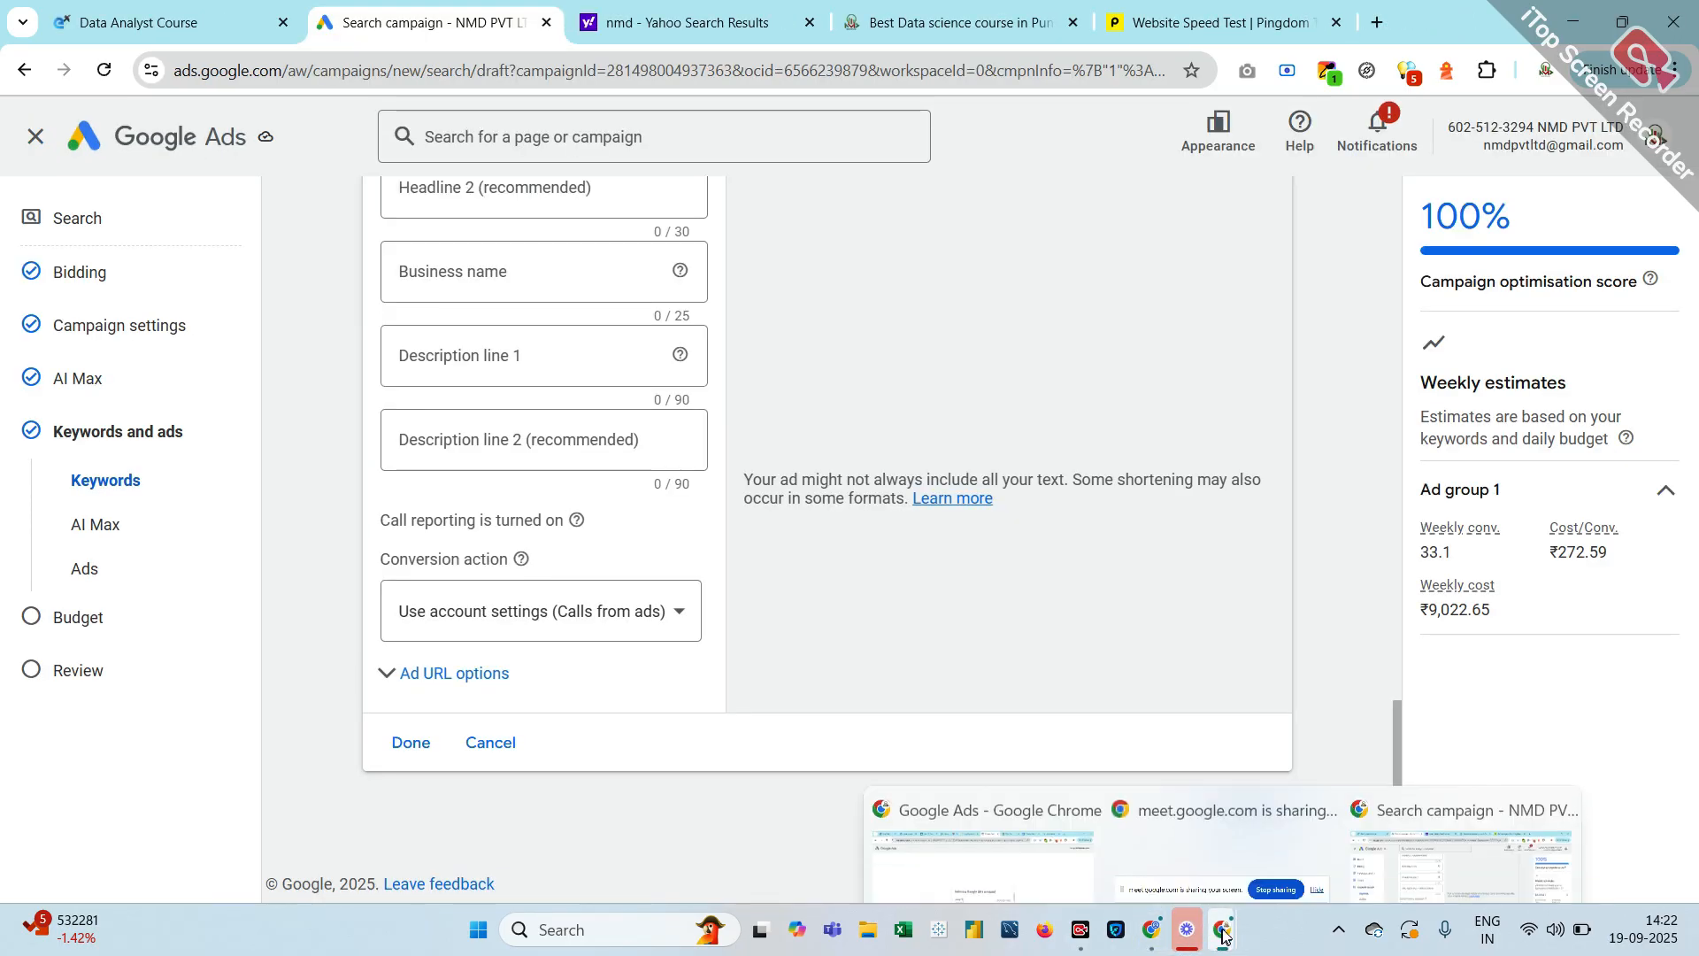
click(969, 864)
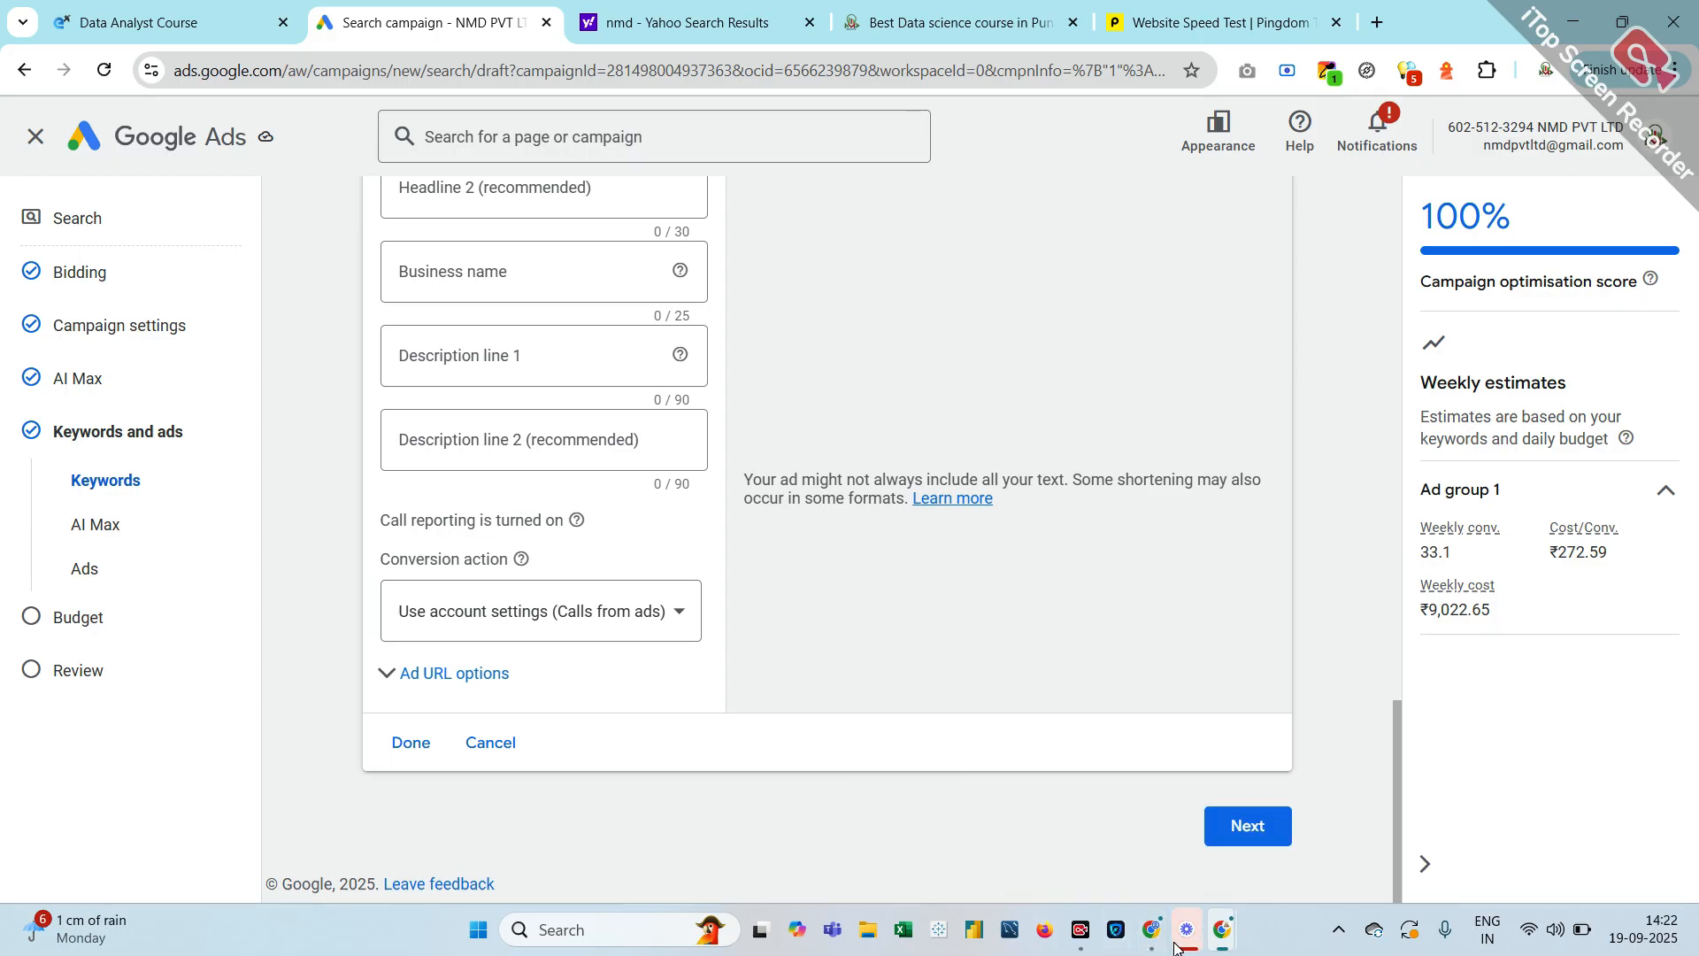
mouse_move(1148, 945)
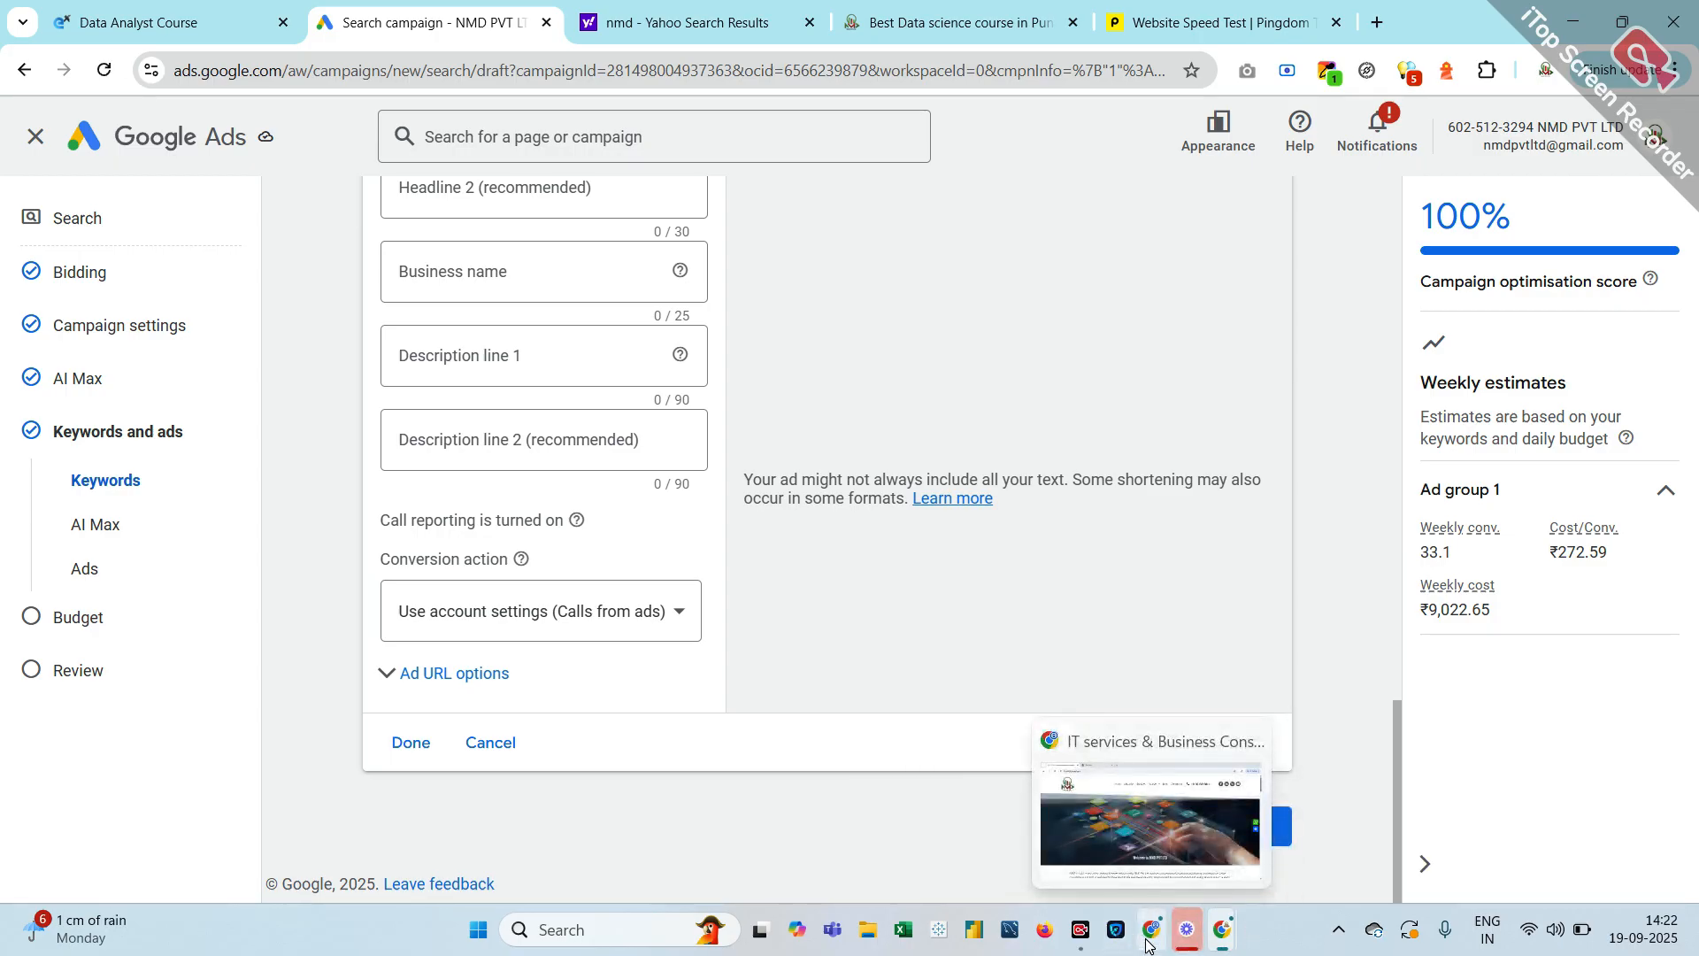
mouse_move(1221, 936)
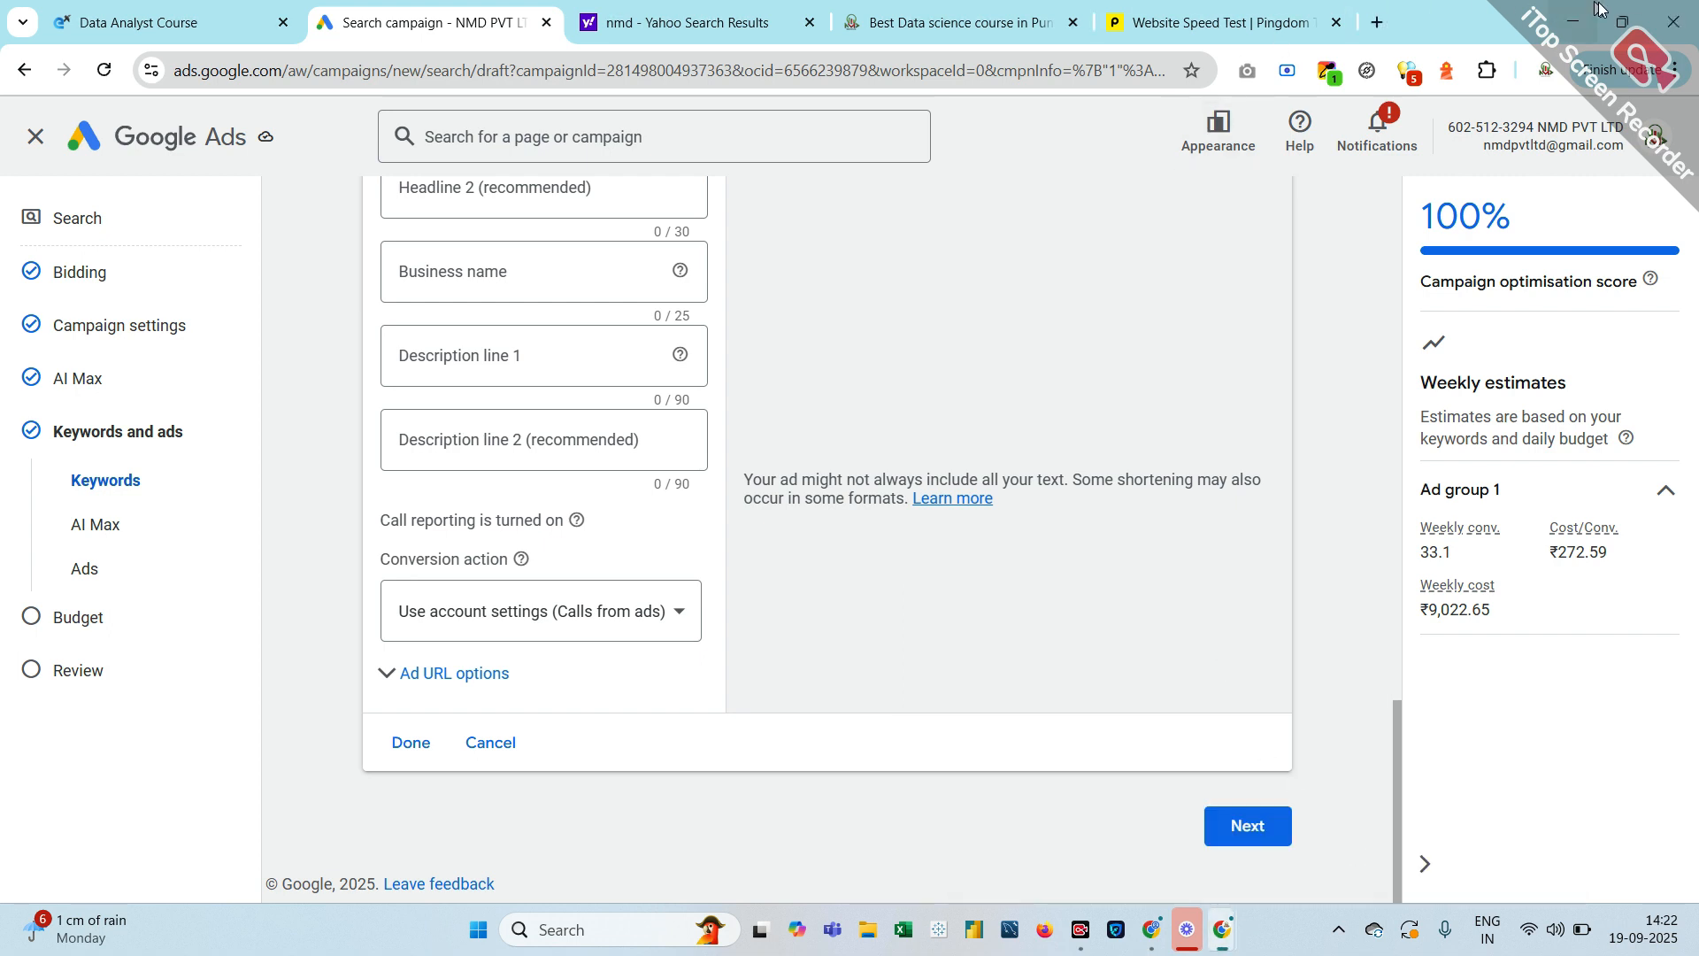
click(1652, 155)
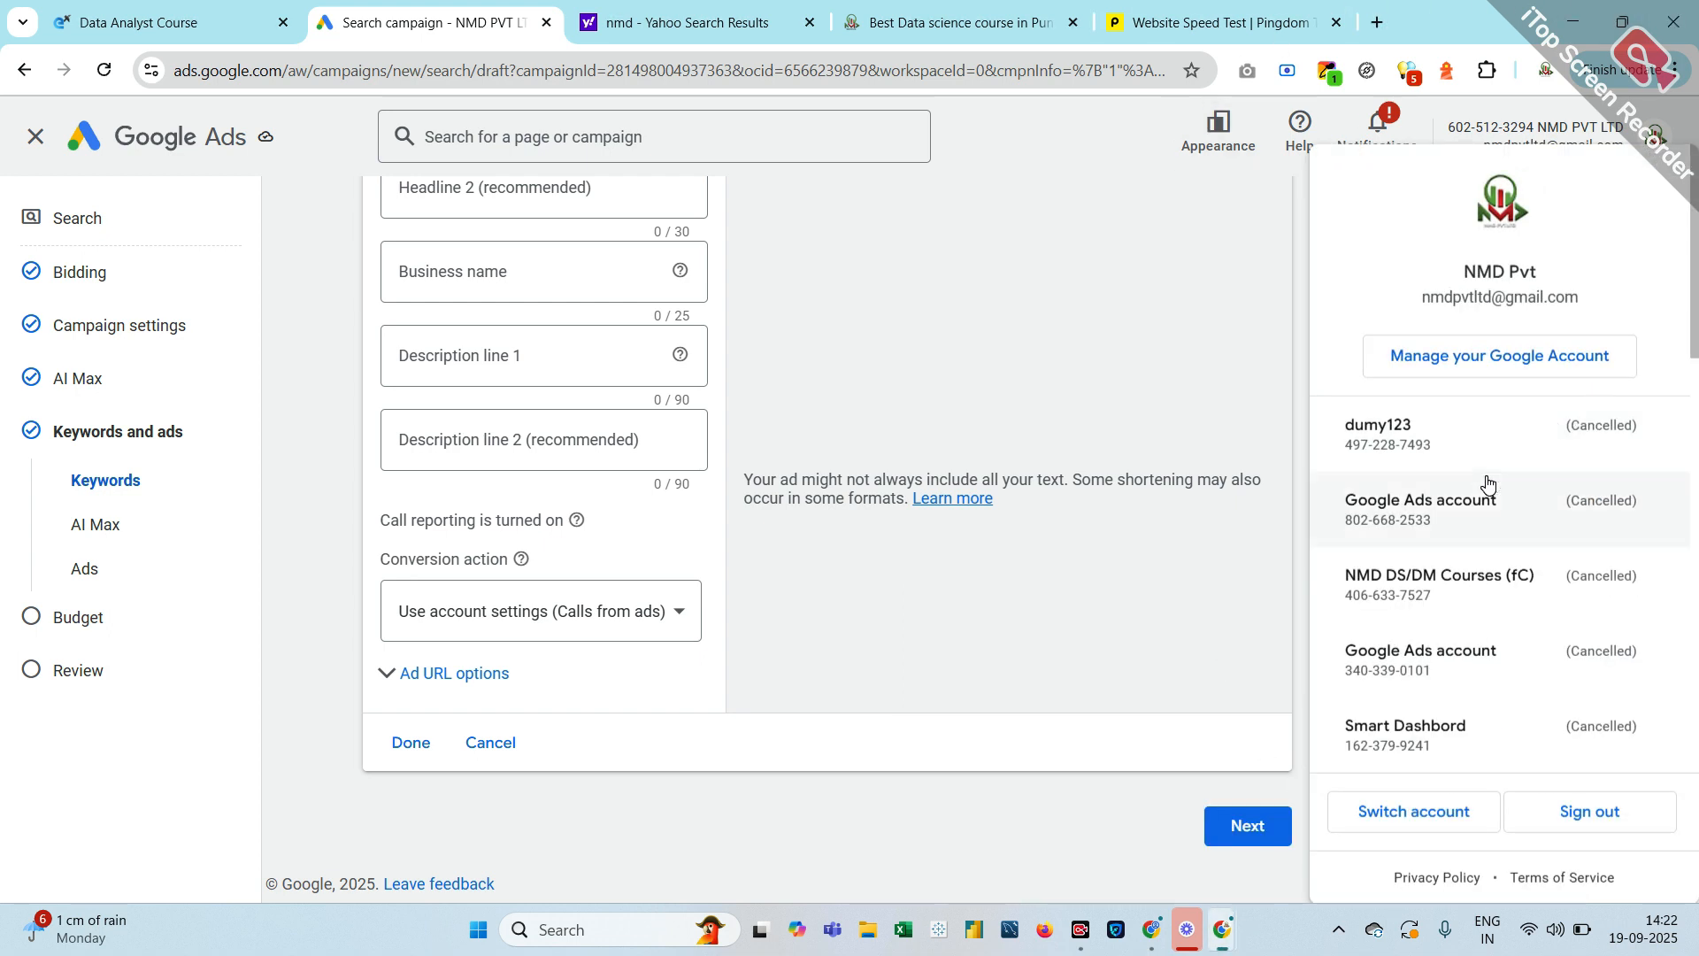
click(1108, 848)
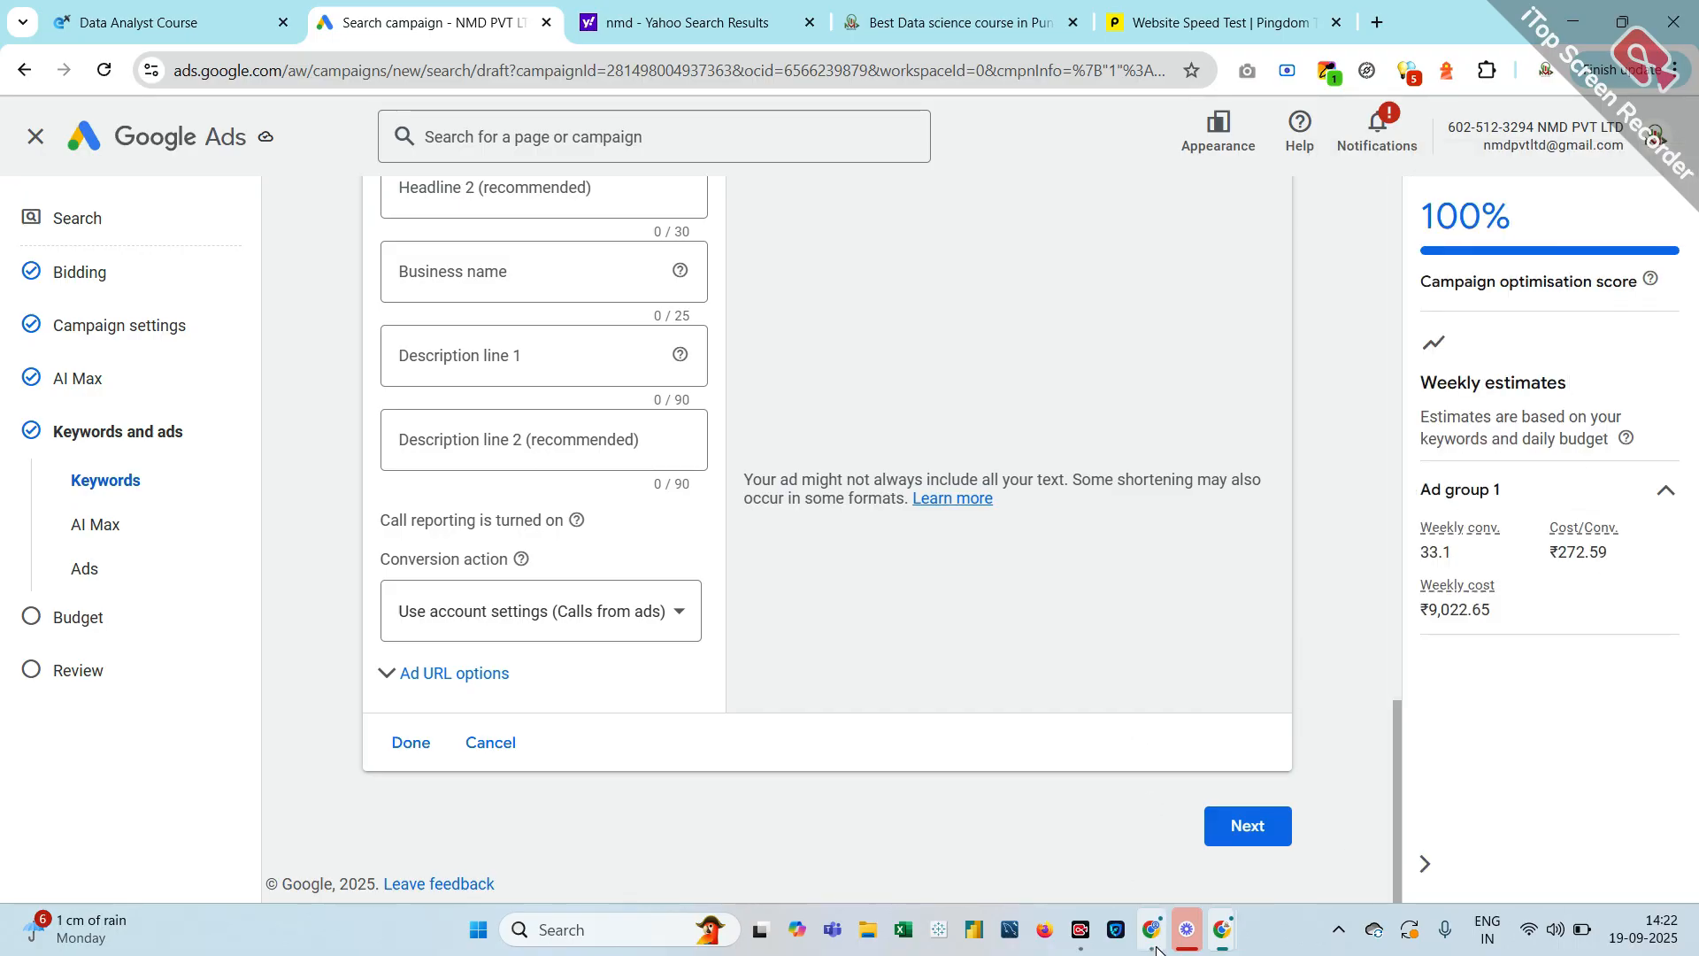
Close the NMD website window and return to the Google Ads account-selection window
click(1151, 855)
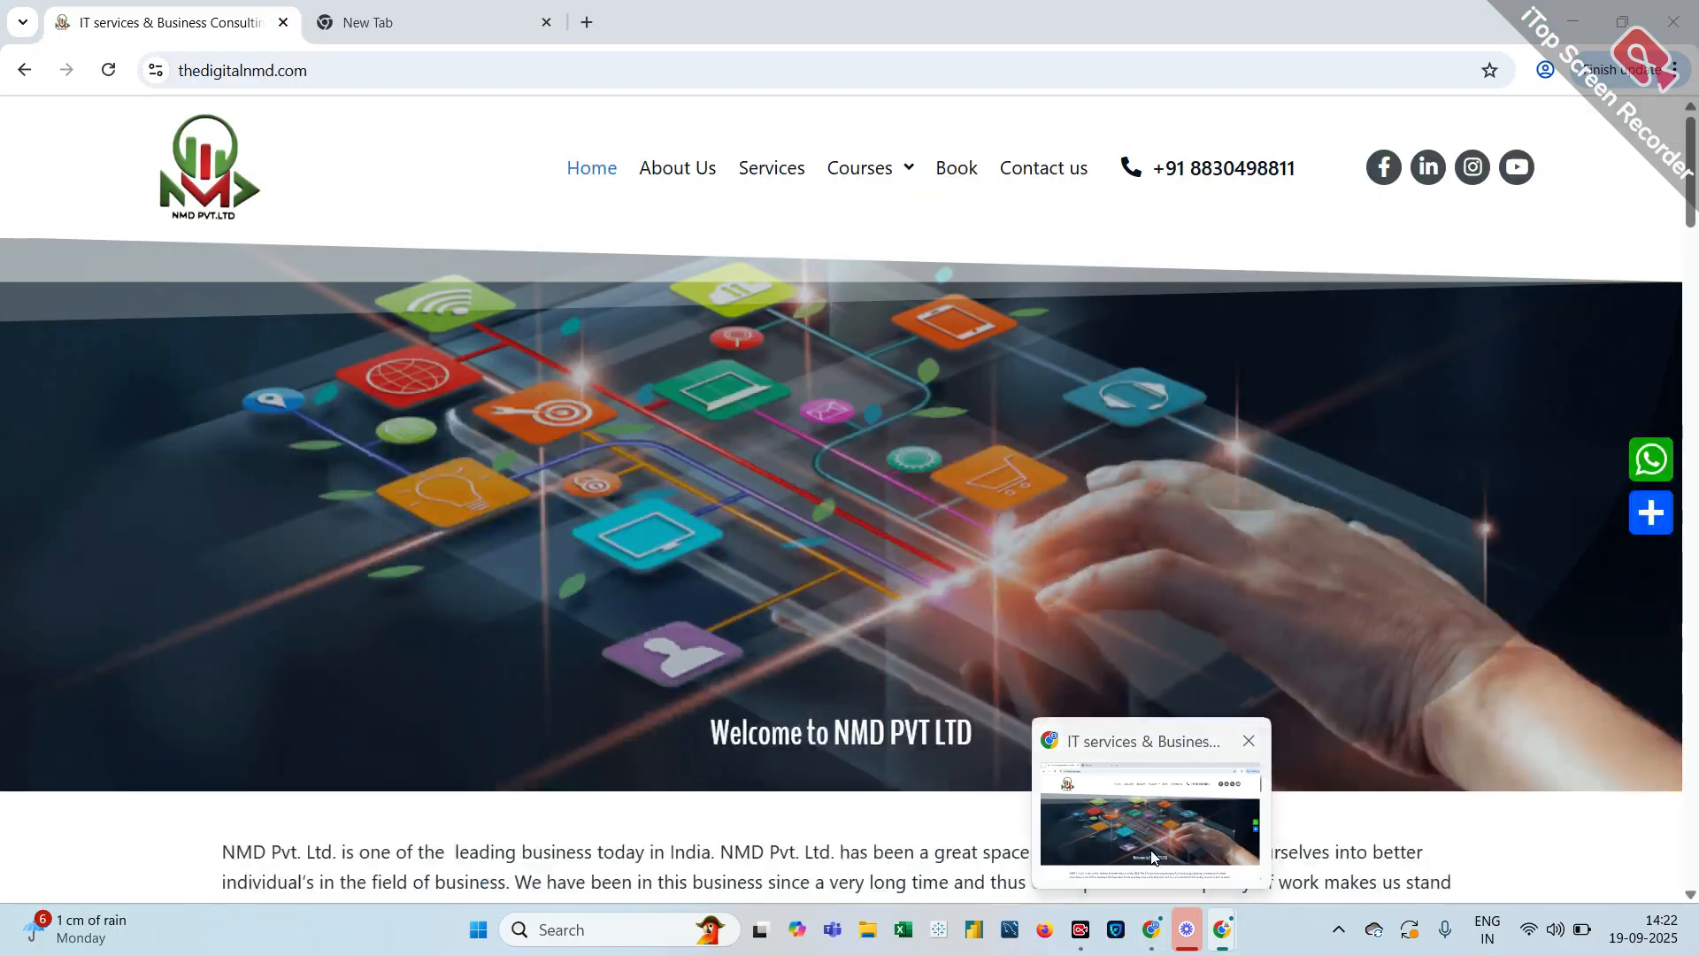
click(1248, 740)
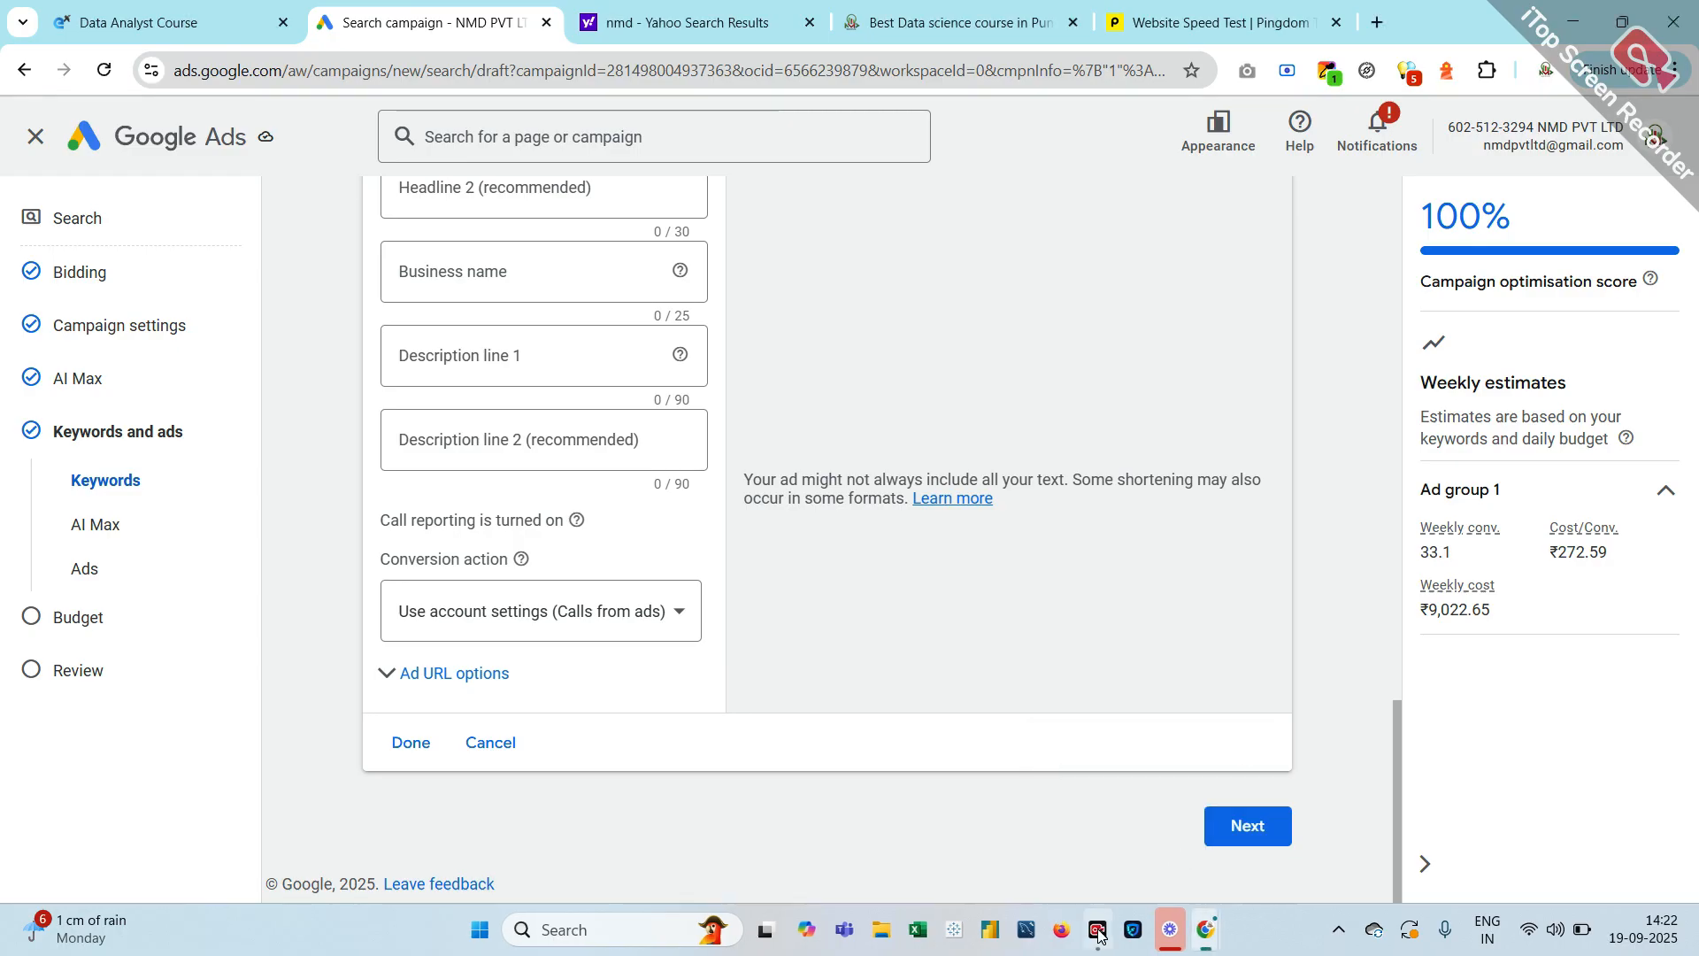
mouse_move(1197, 933)
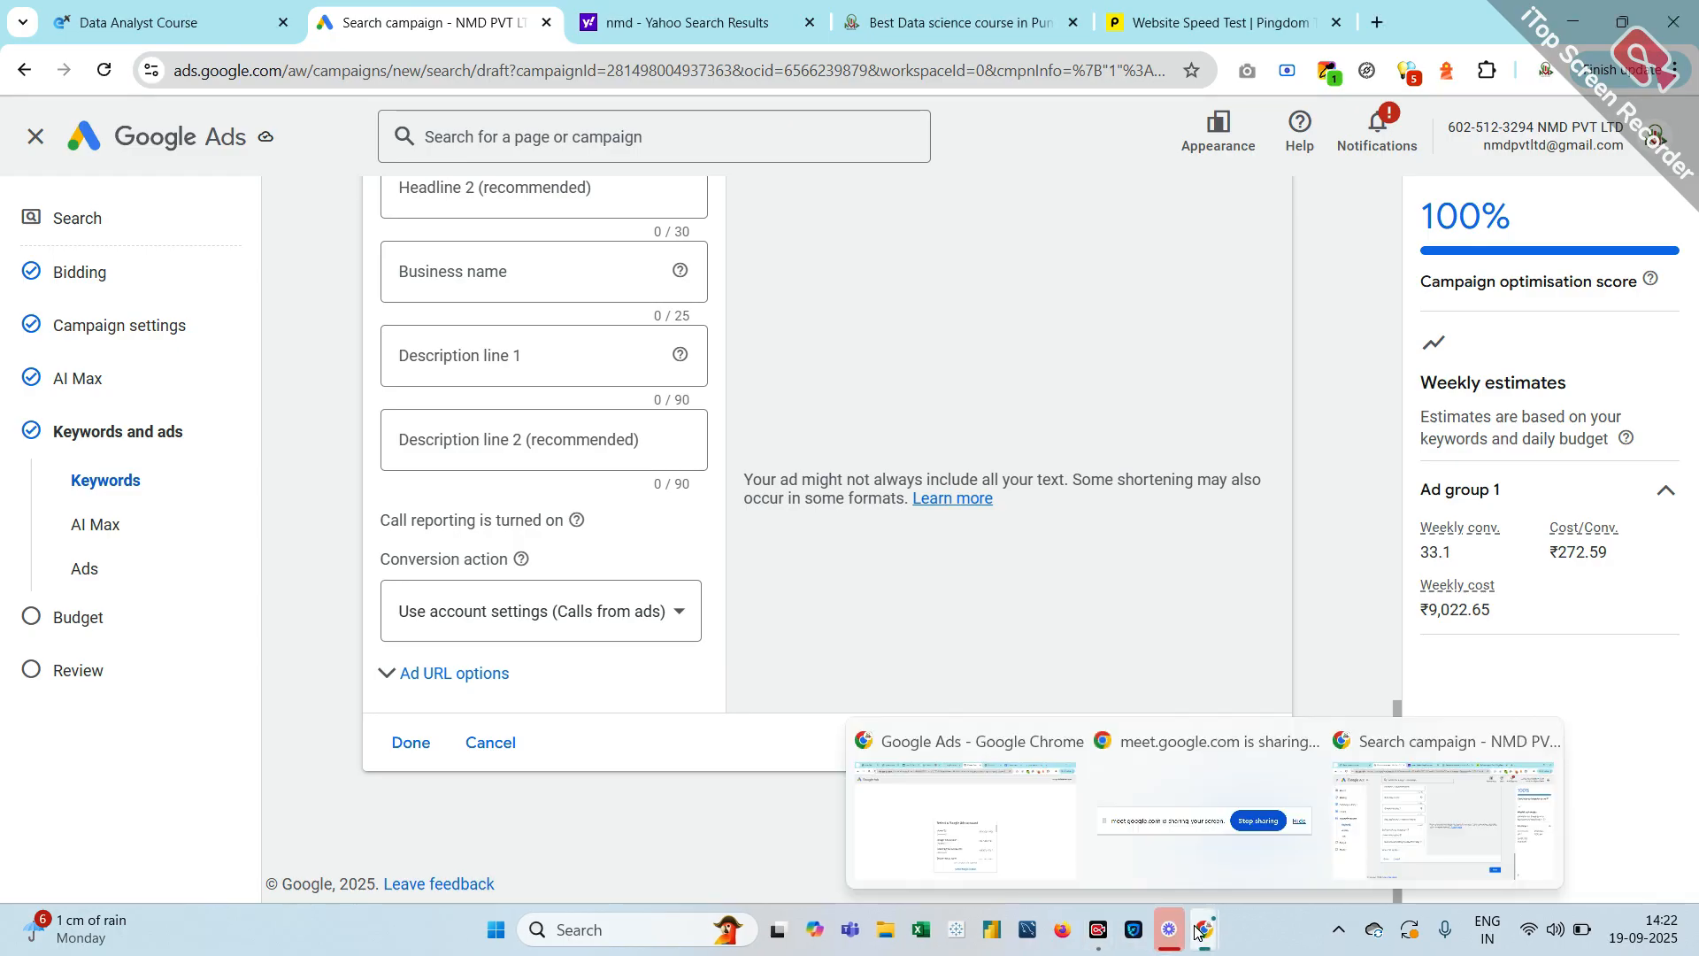
mouse_move(979, 841)
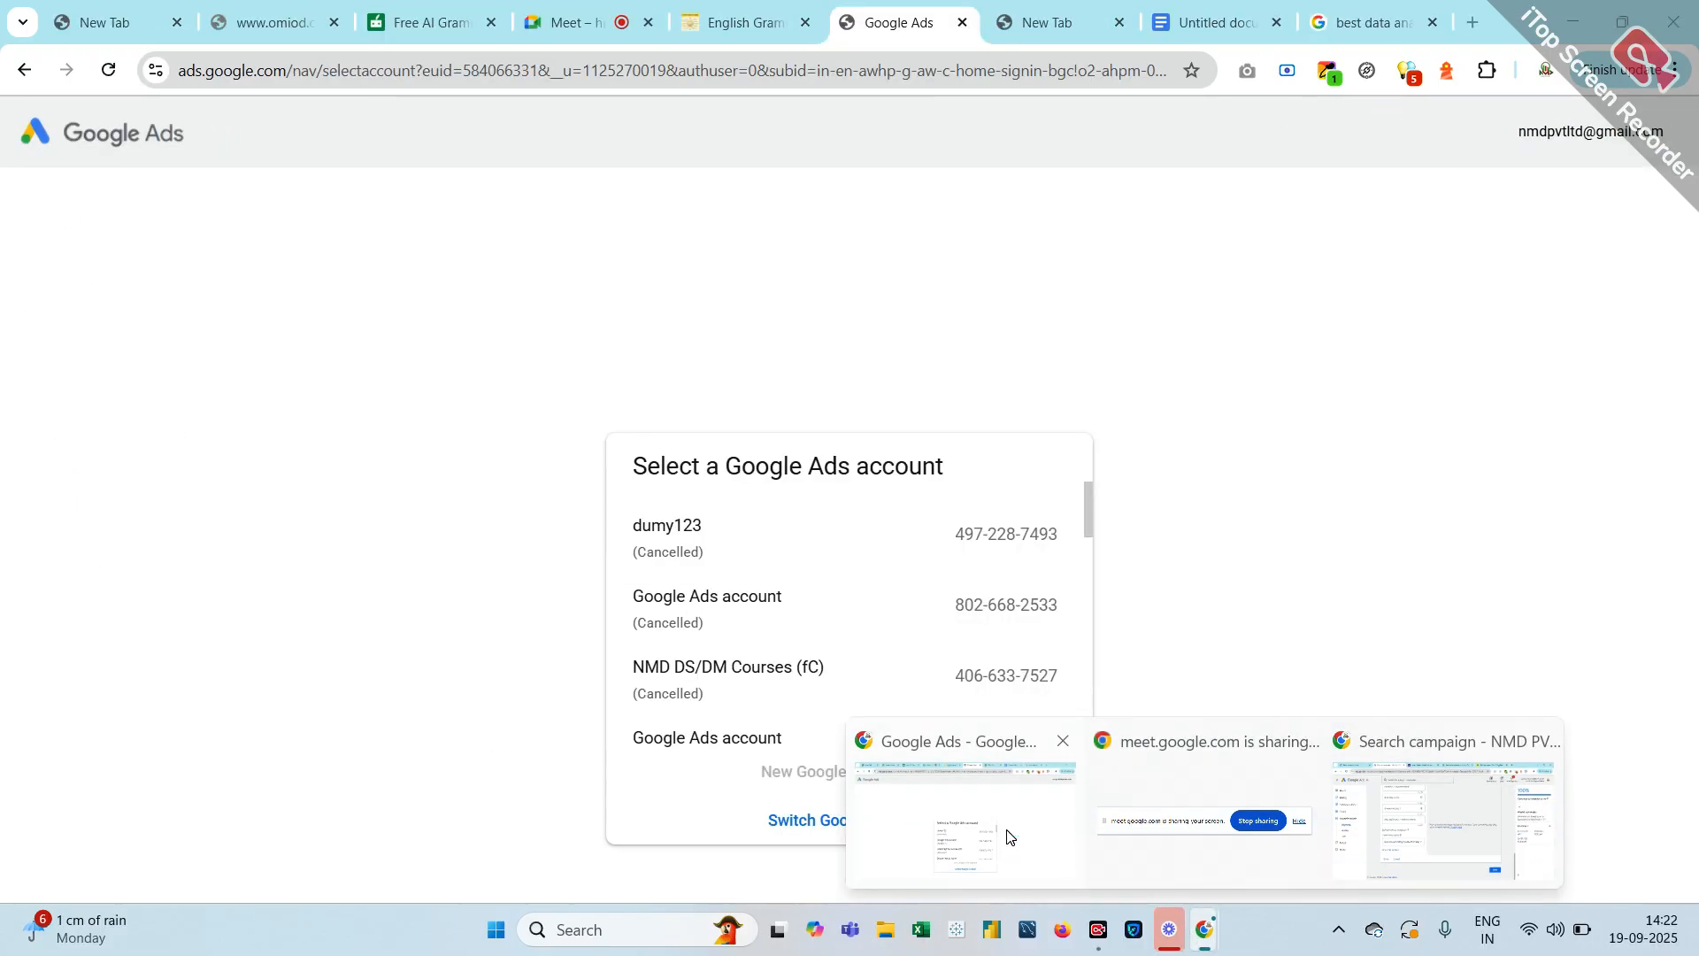
click(1005, 832)
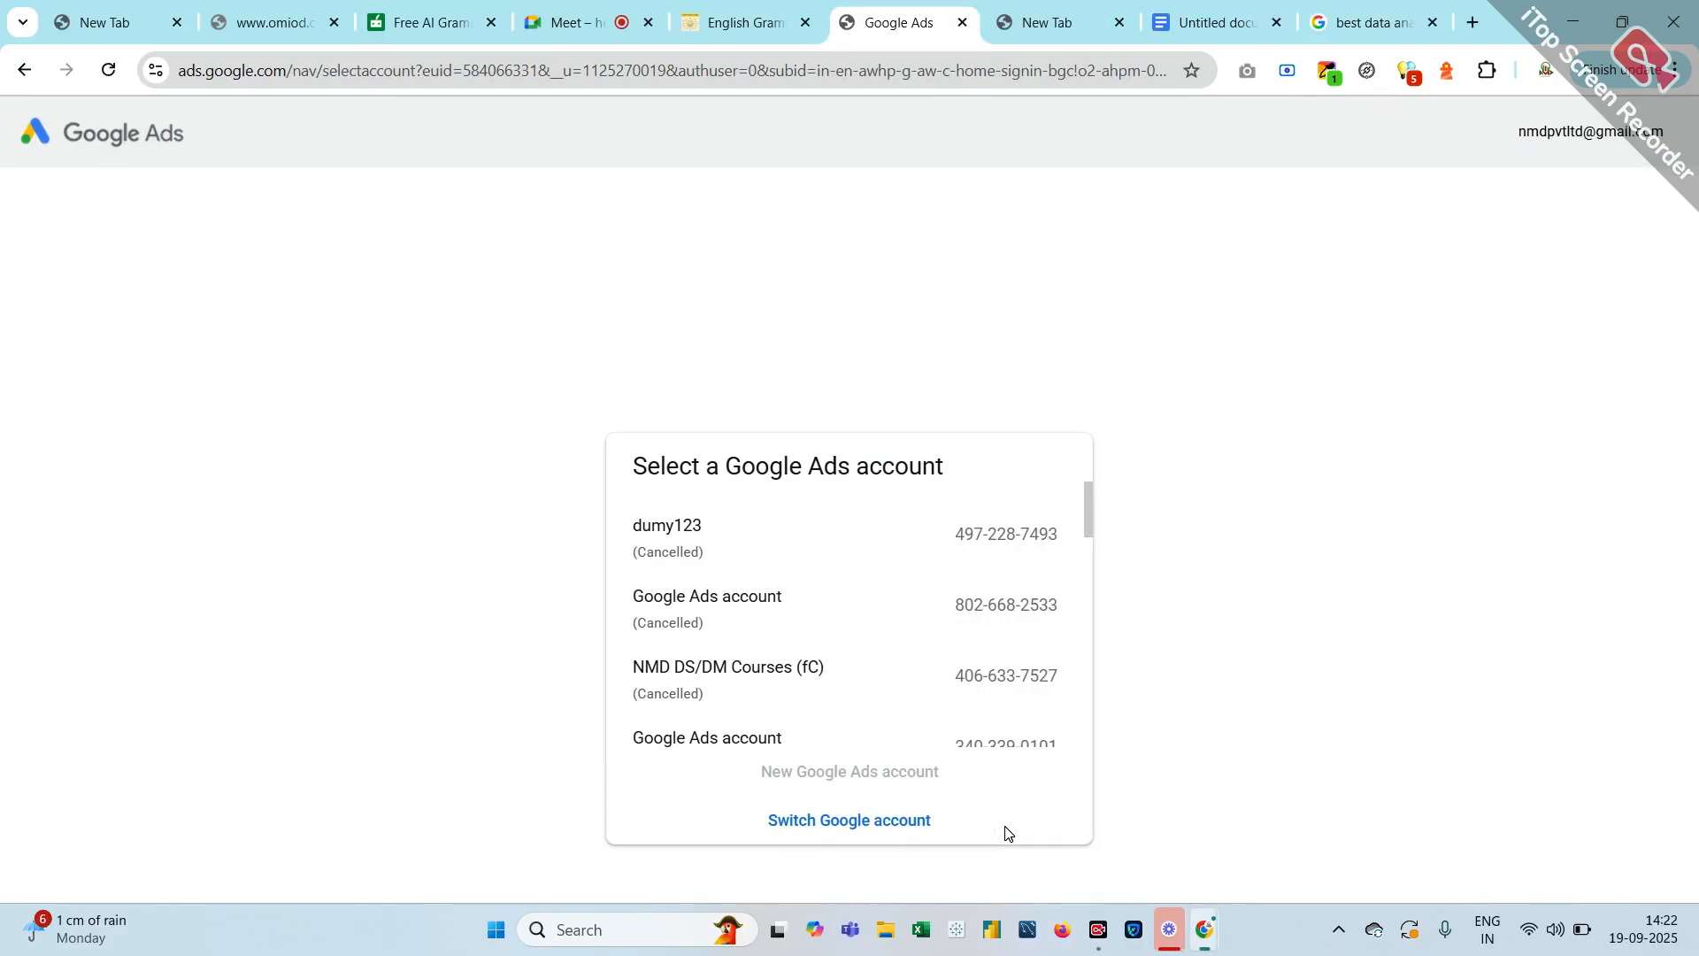
Below the phrase example, add a green 'broad modifier -' label with the keyword pasted in black
click(1187, 24)
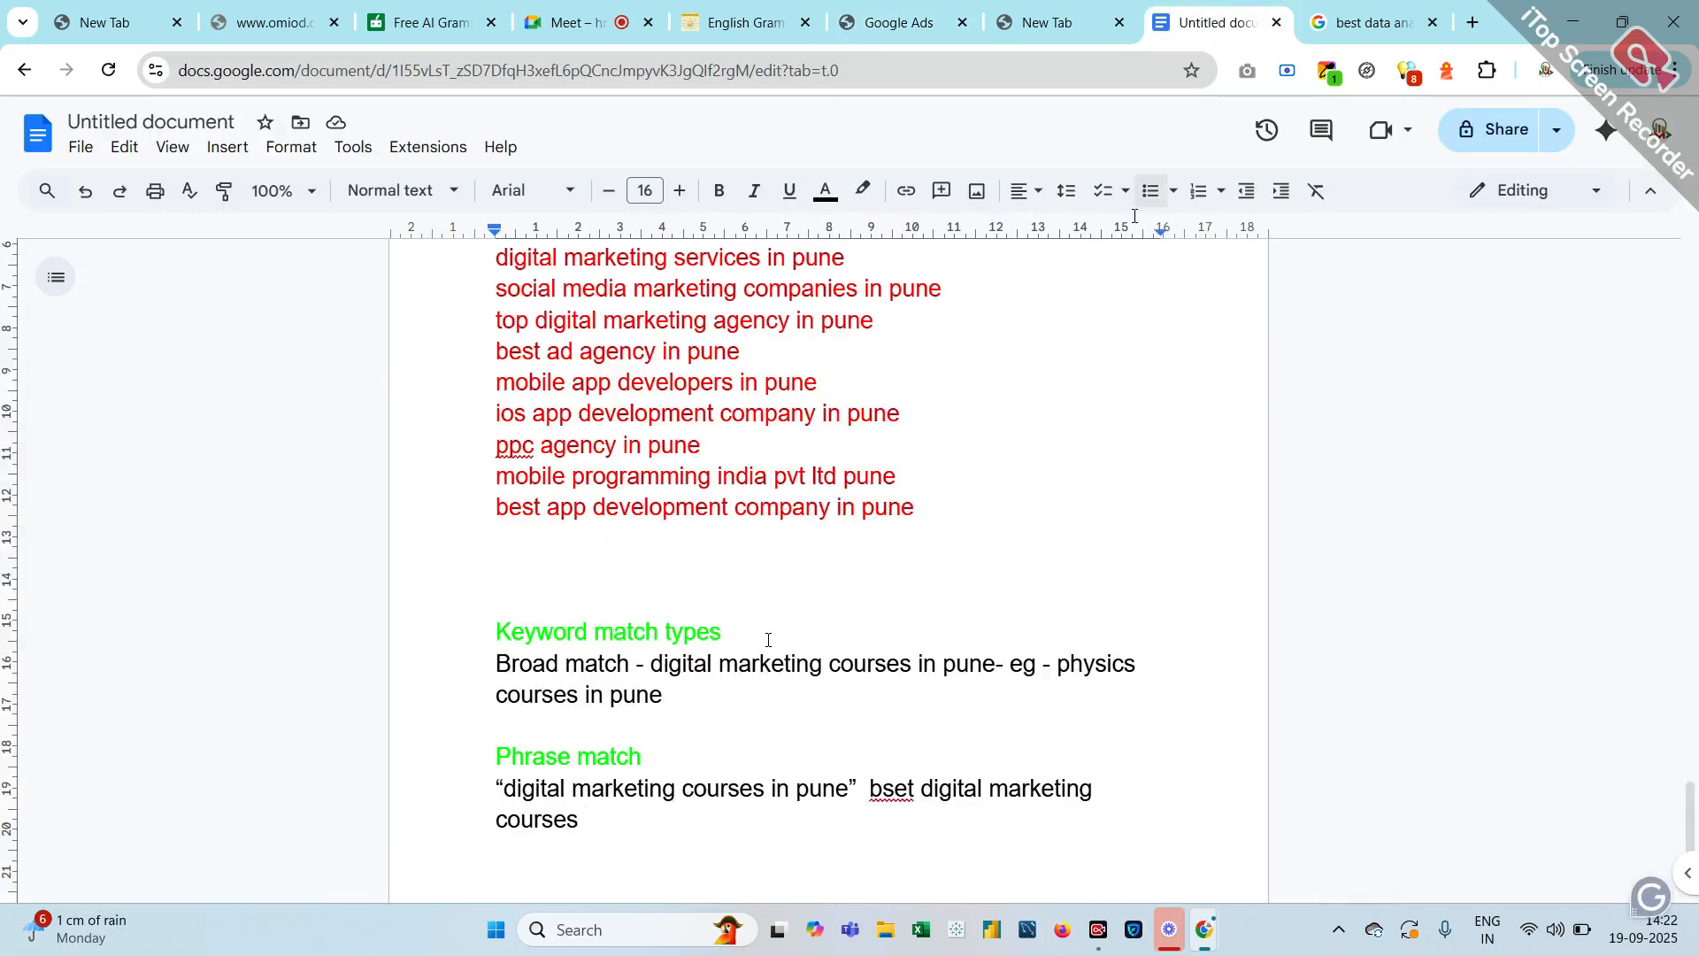
scroll(615, 775, down, 2)
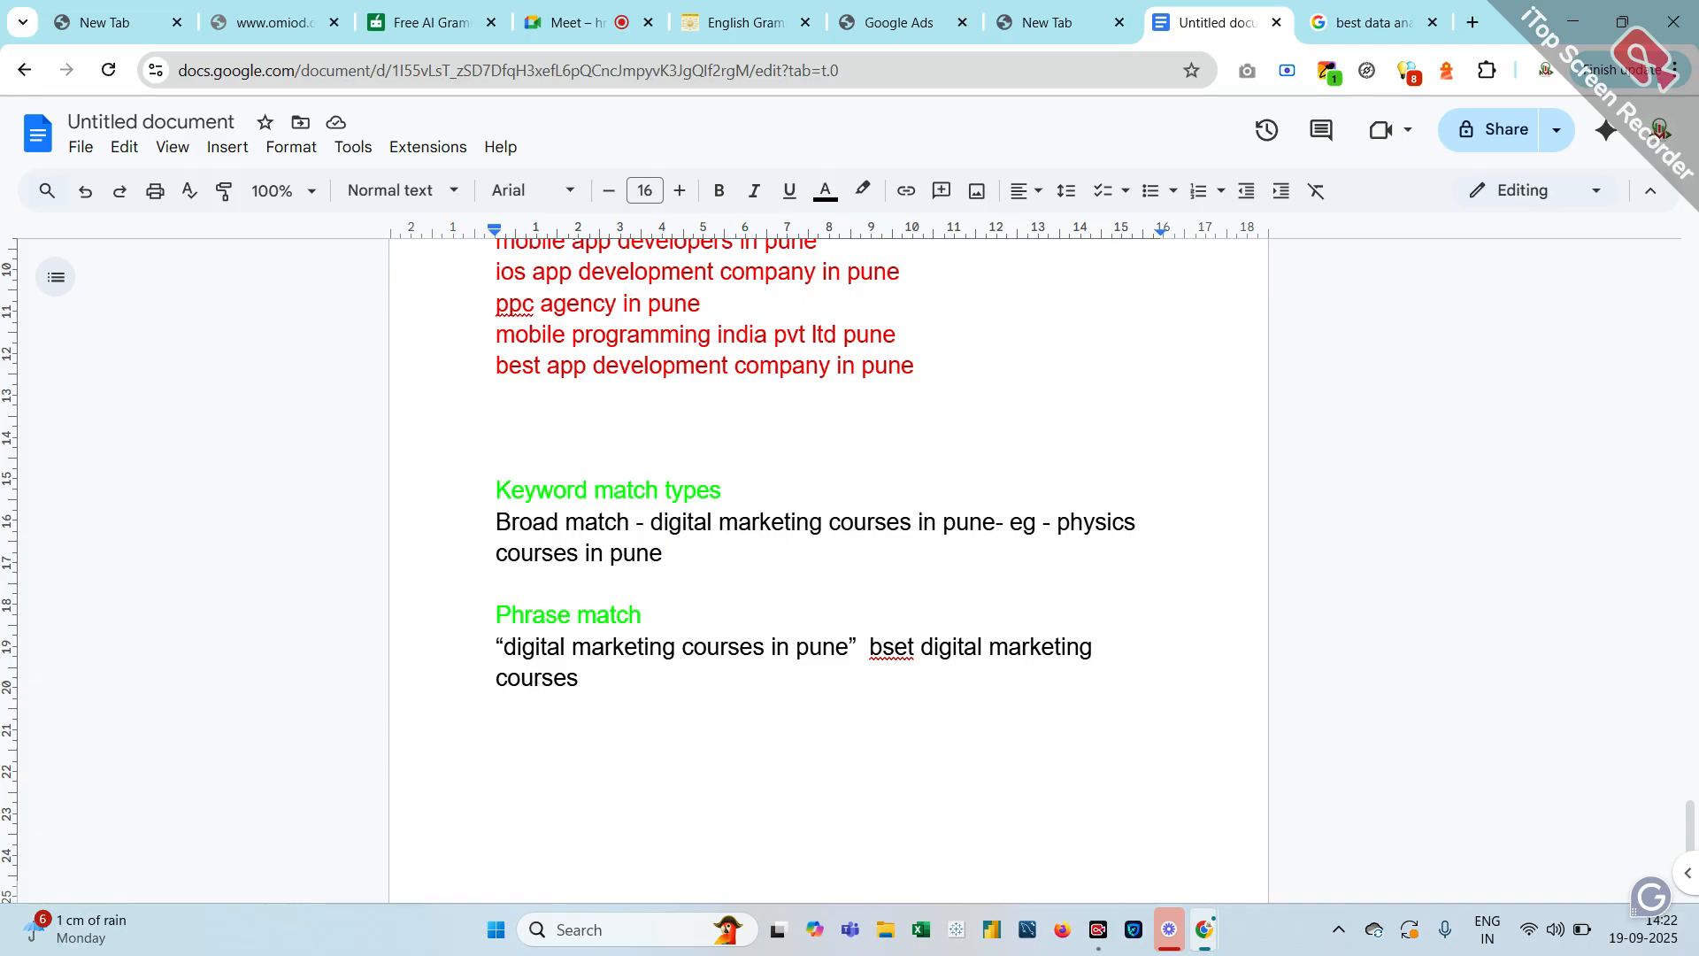
key(Return)
key(Return)
key(Return)
click(825, 190)
click(928, 257)
text(broad m)
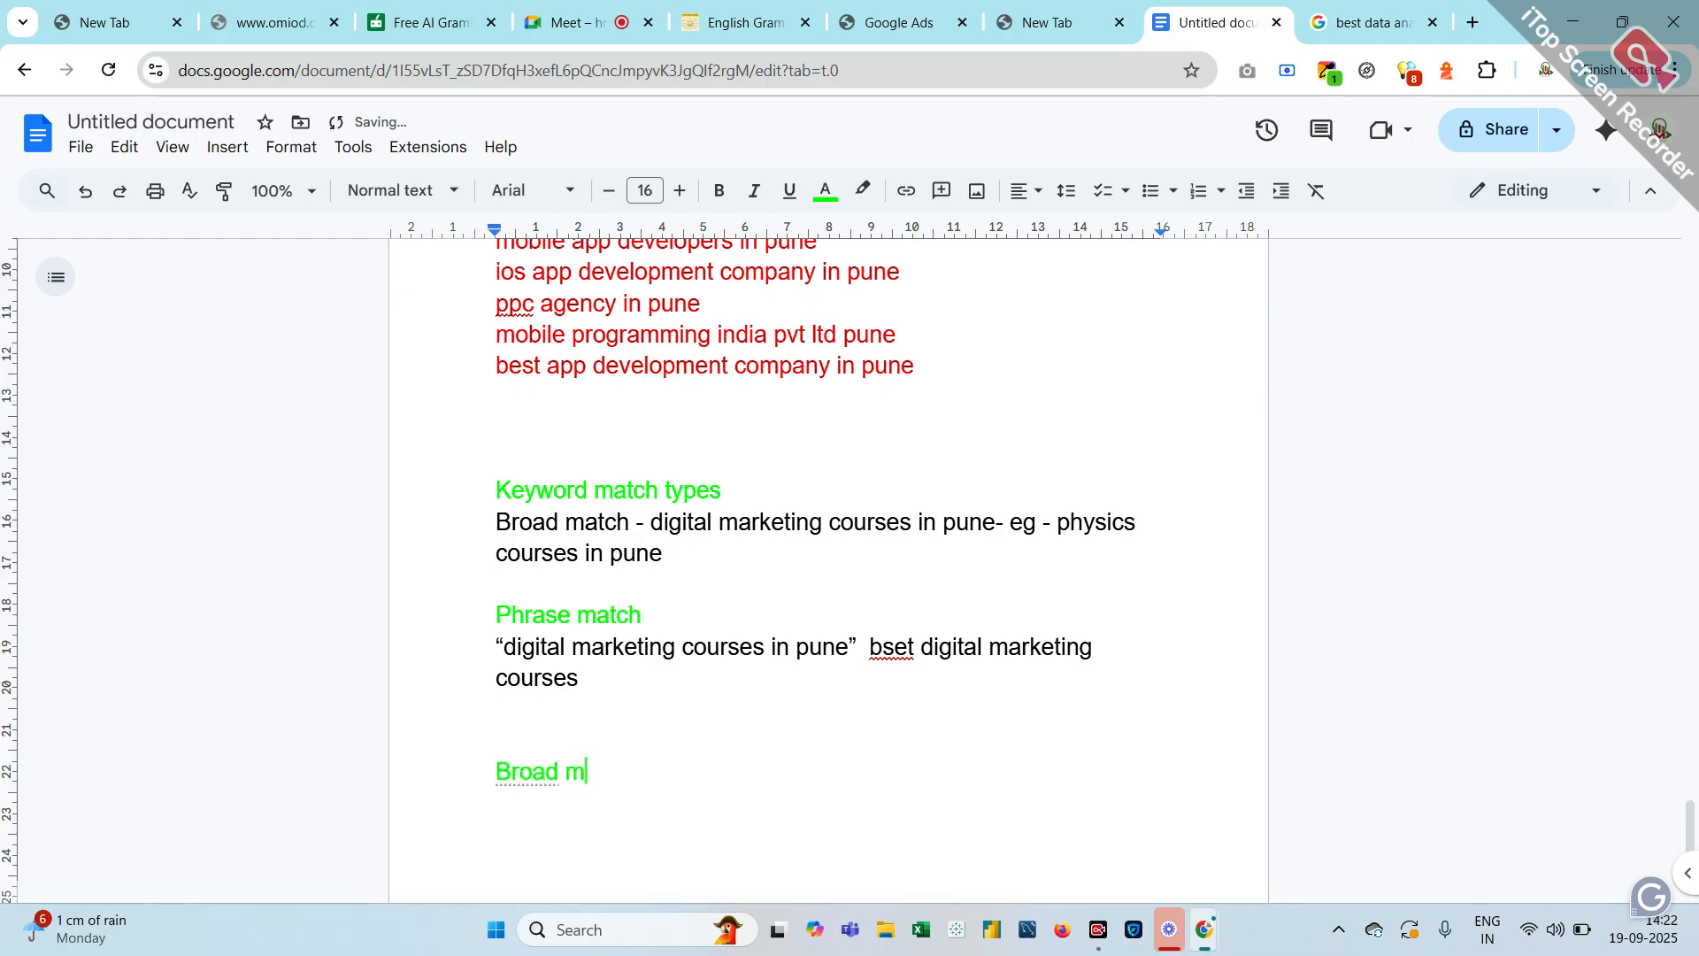
text(odifier -)
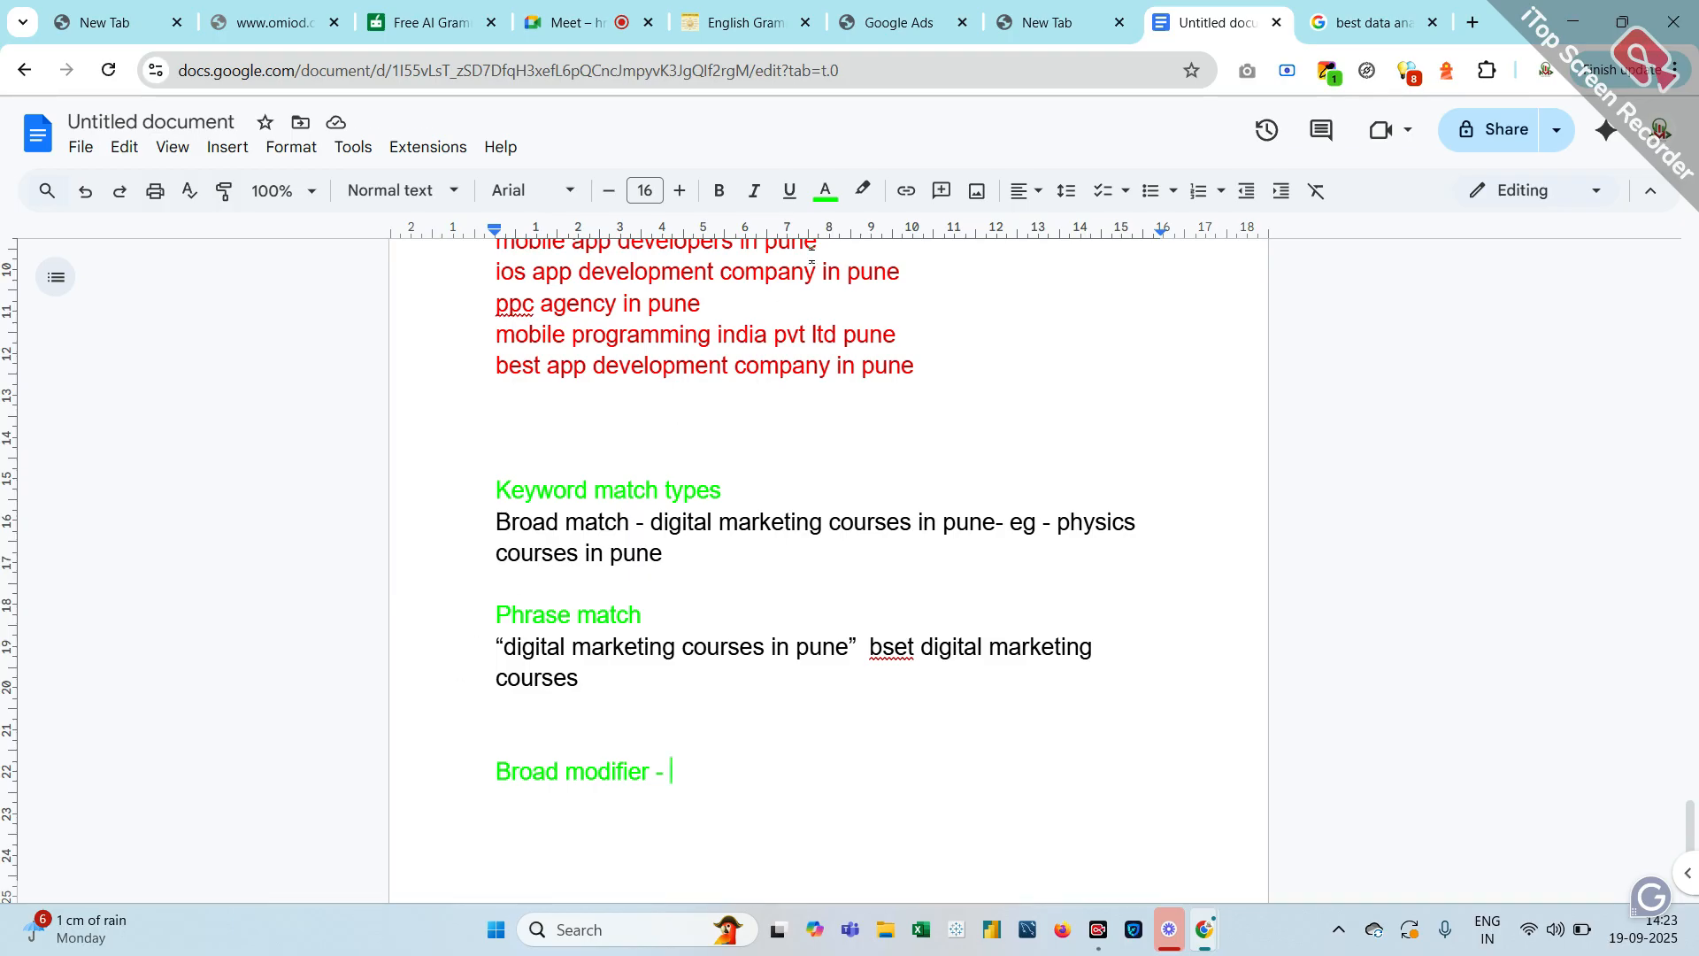
click(825, 190)
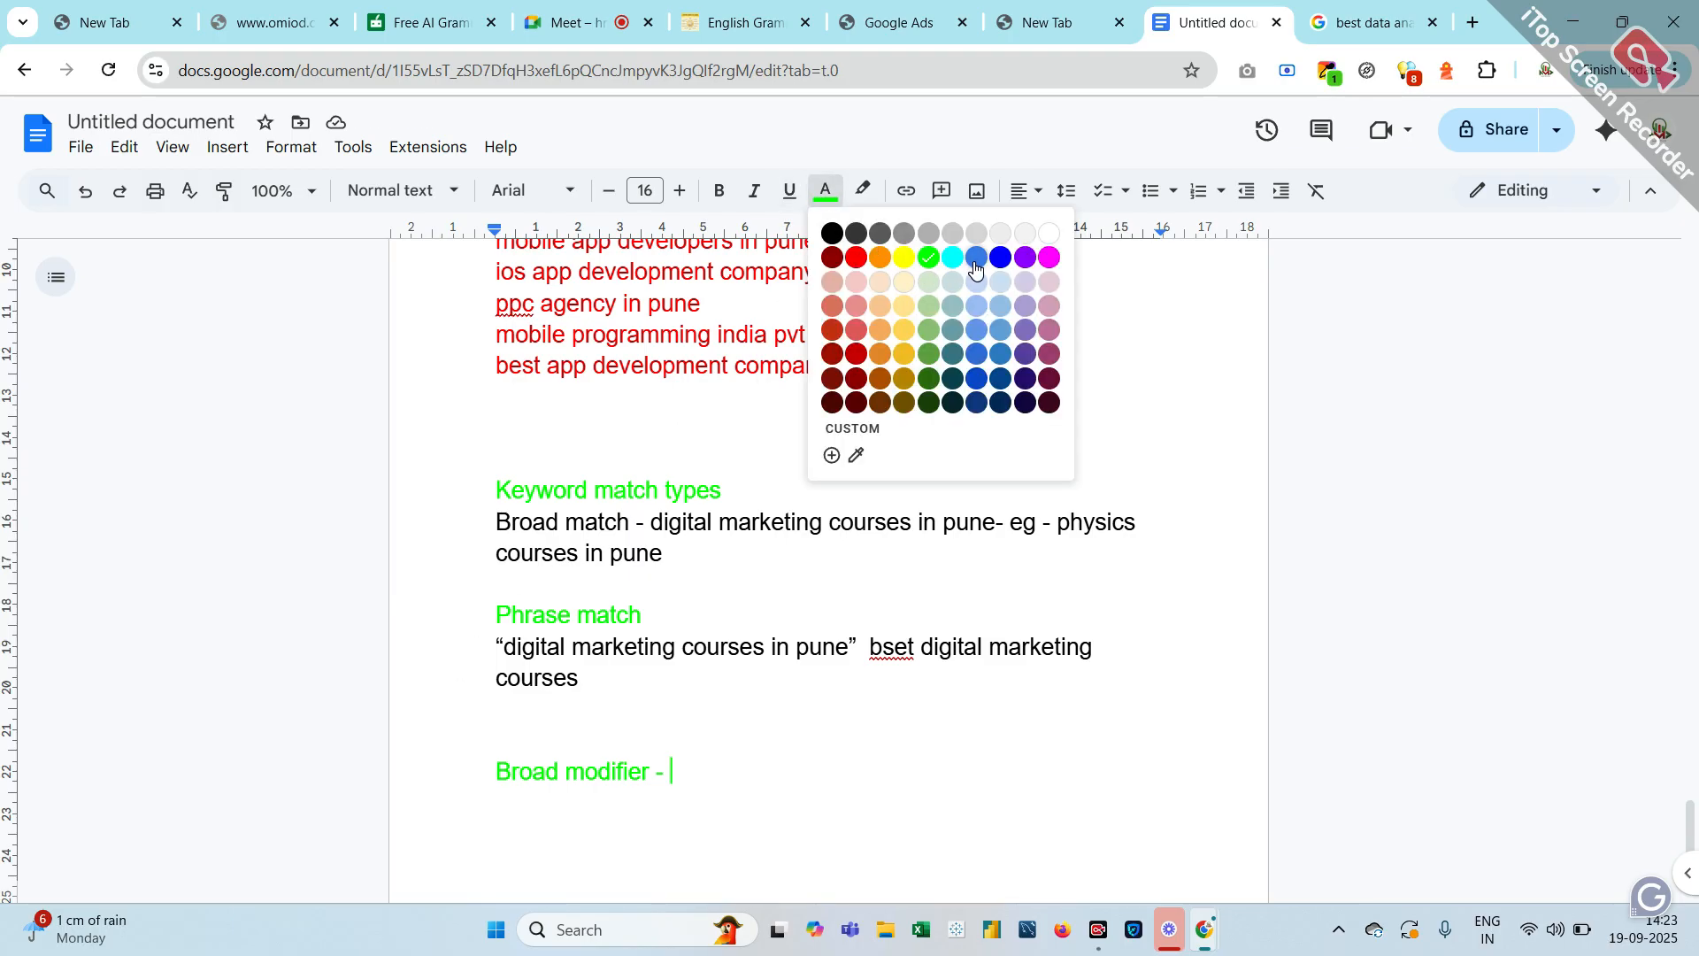
click(832, 233)
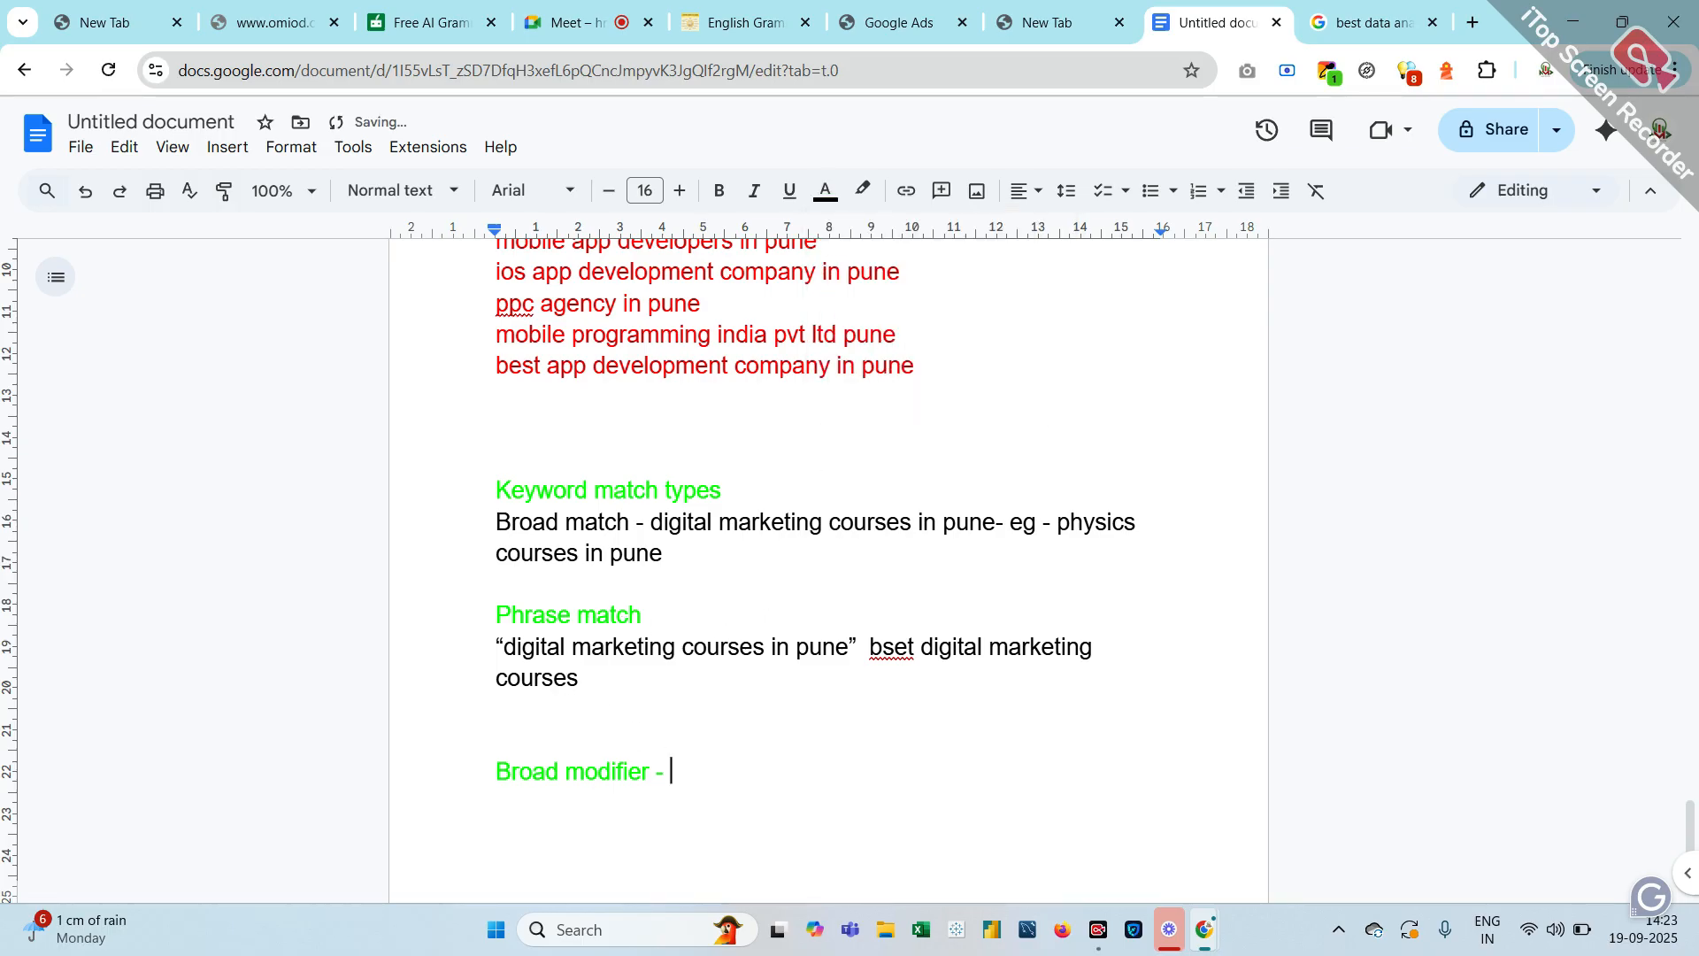
text(digital marketing courses in pune)
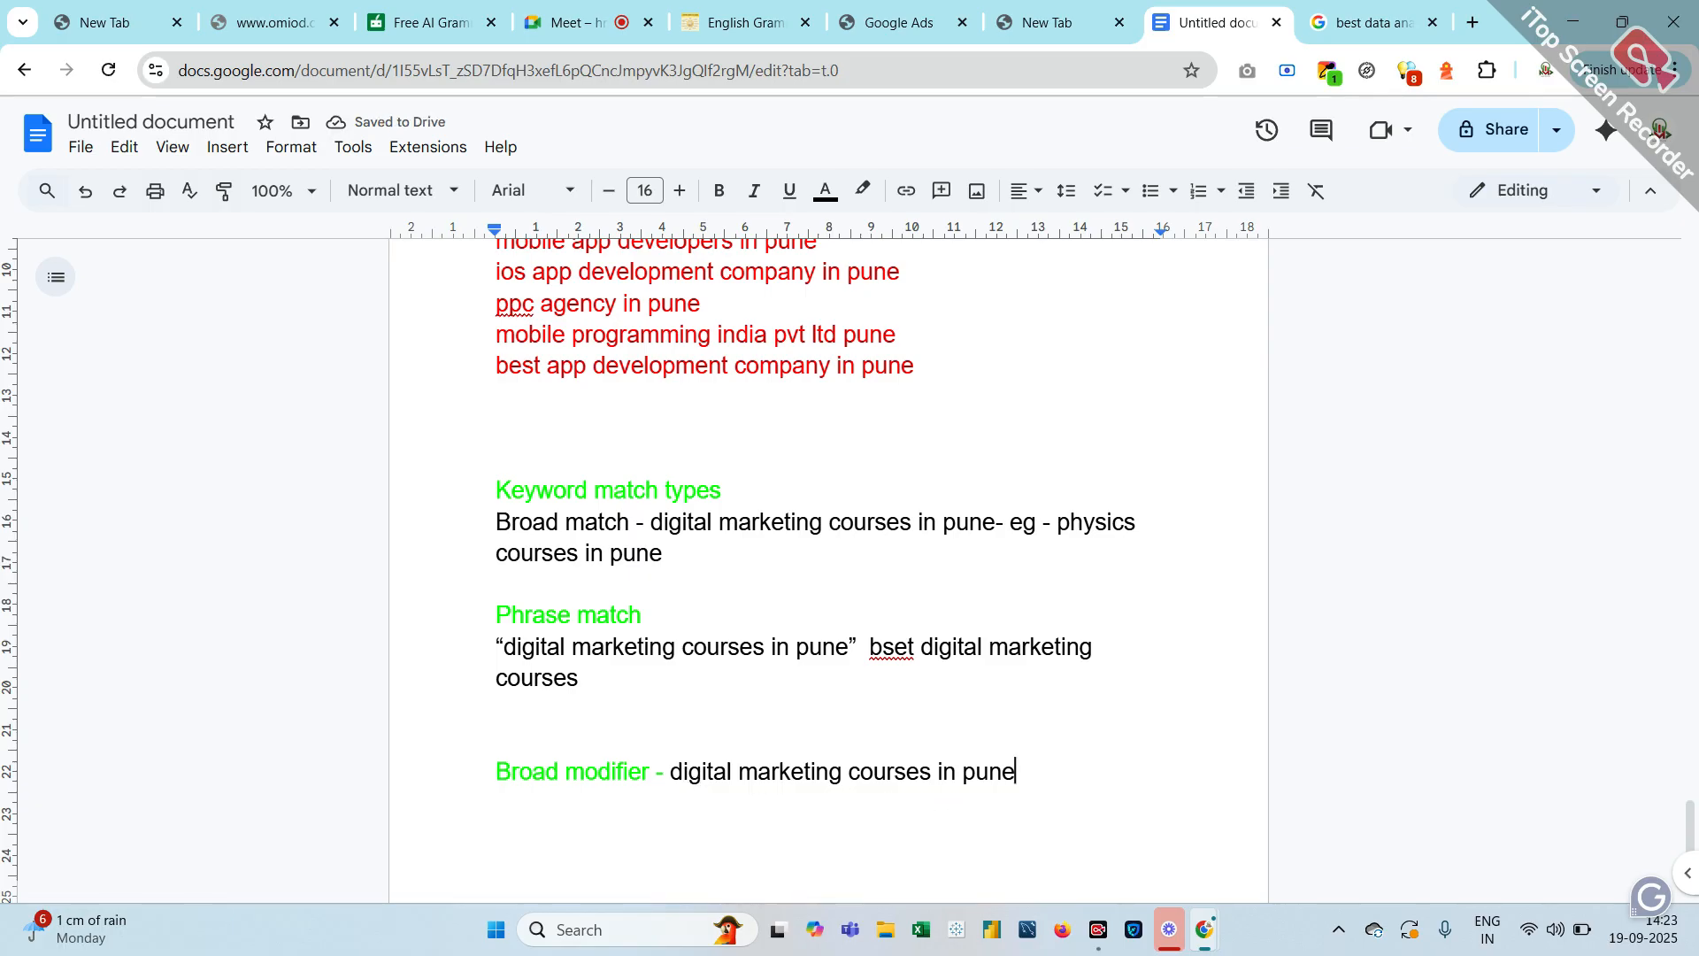
Append '- +digital +marketing +courses +in +pune' to the broad modifier line
text(-)
text(digital marketing courses in pune)
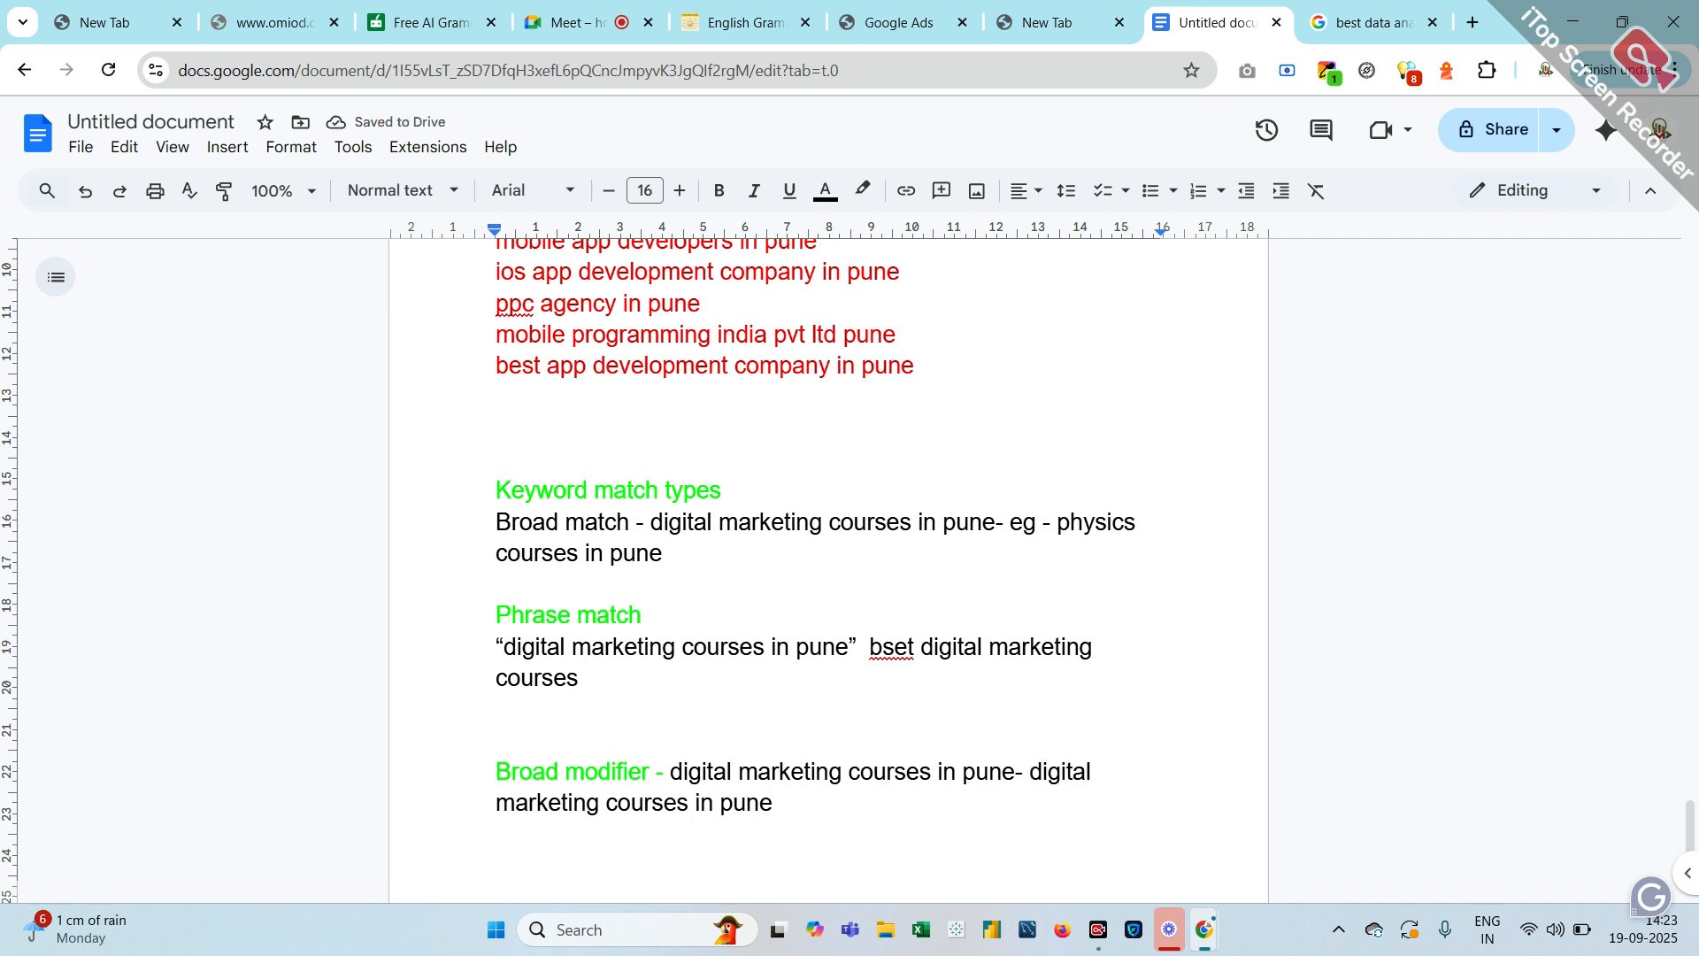
text(+)
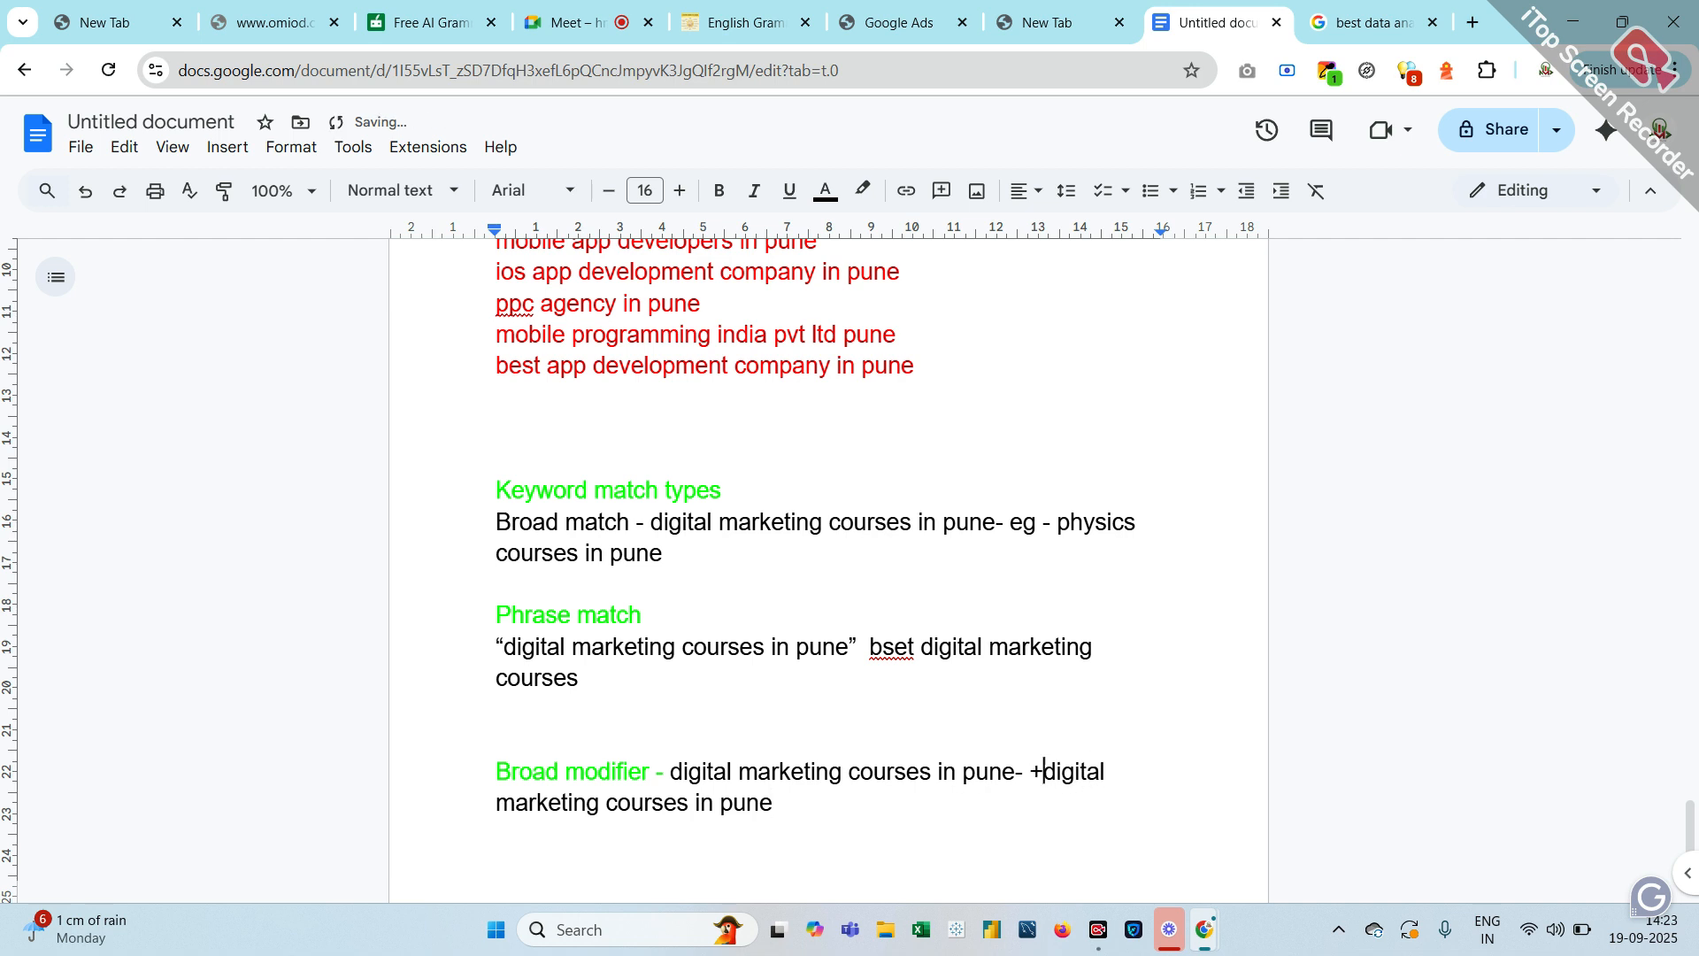
key(BackSpace)
text(=)
key(BackSpace)
text(+)
text(+)
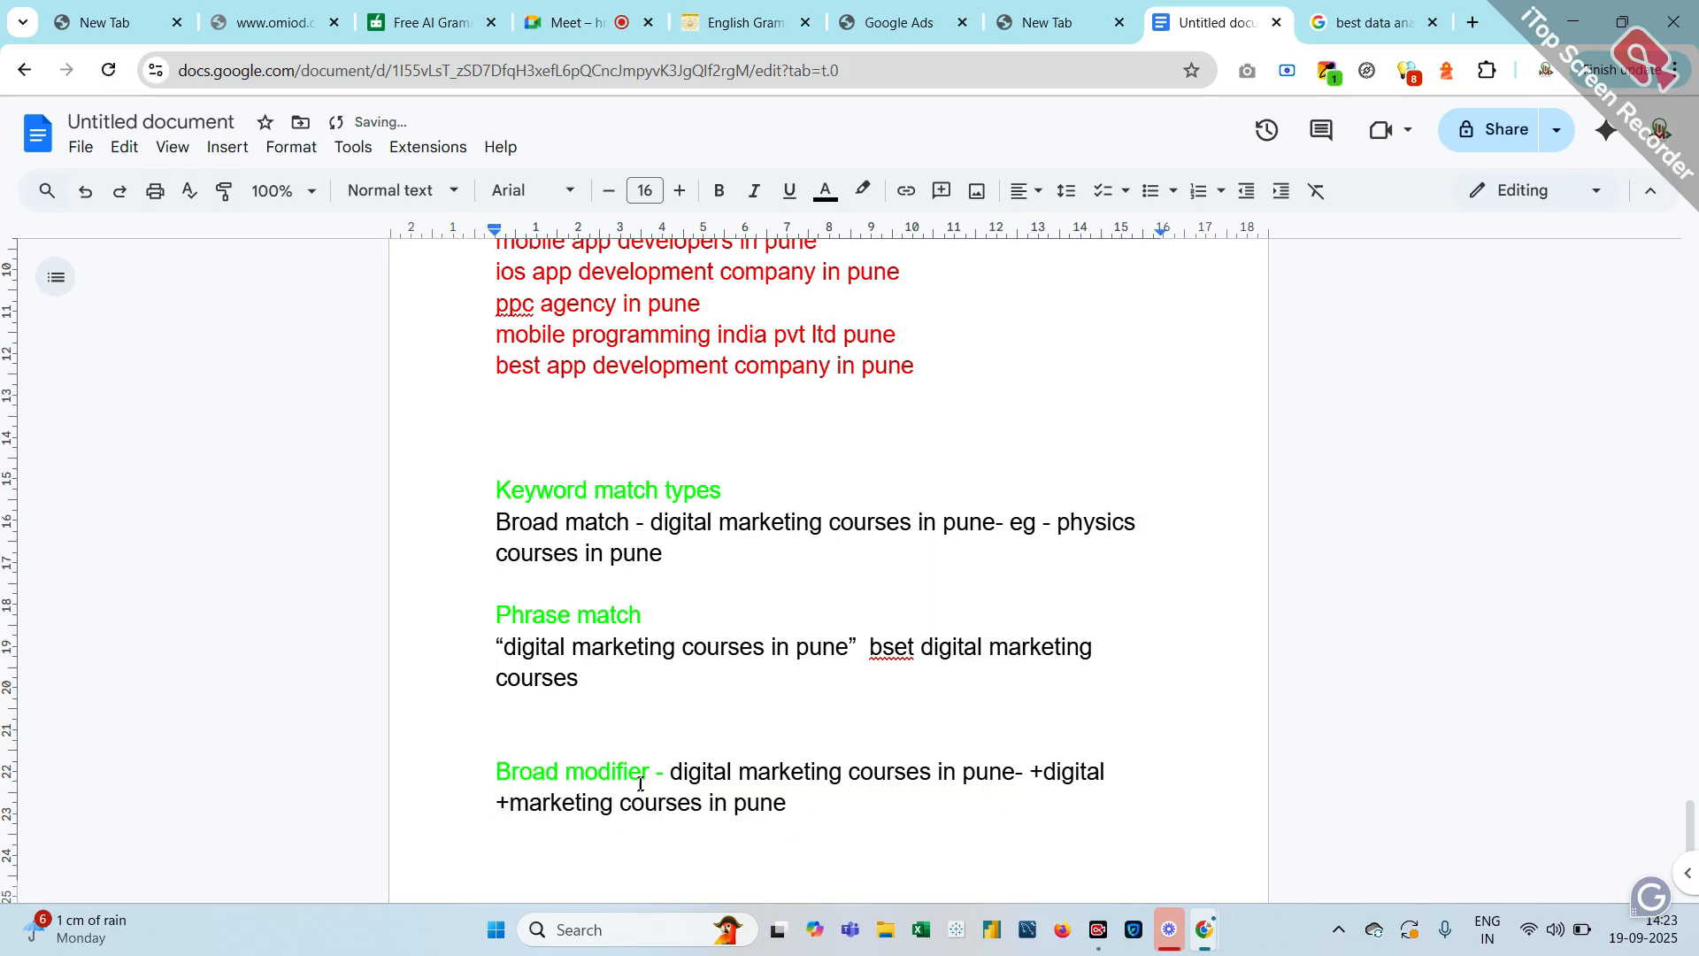
click(621, 803)
text(+)
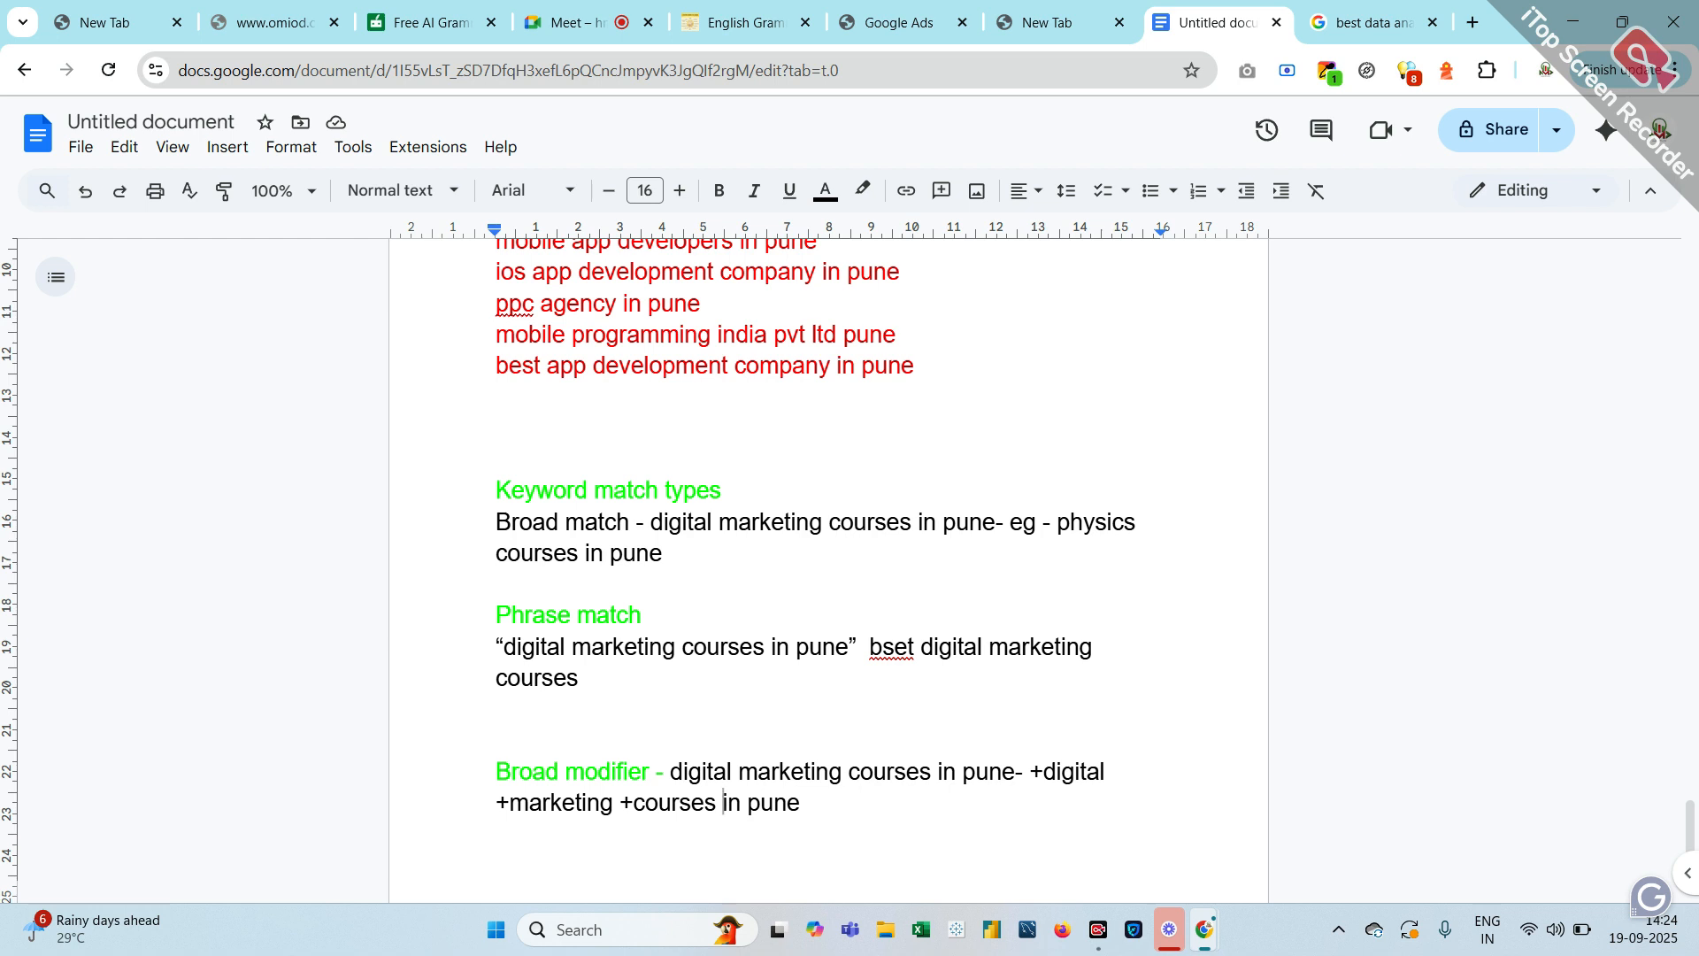
text(+)
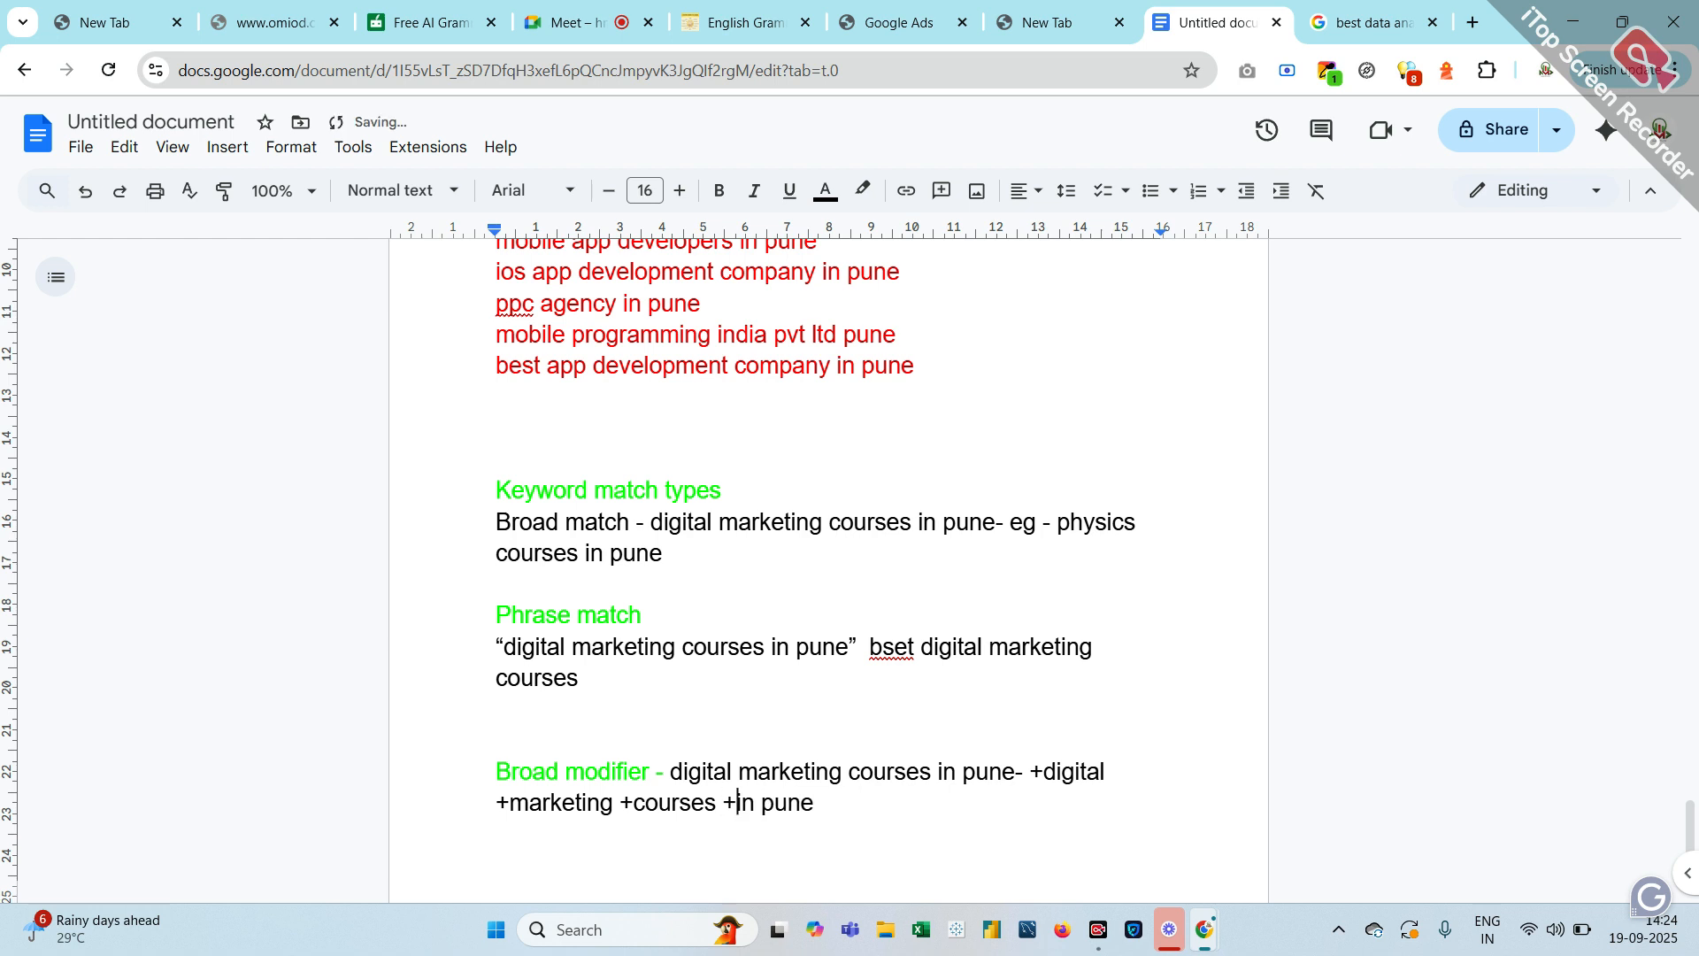
key(Right)
key(Right)
key(Right)
text(+)
key(Return)
key(Return)
Type a green 'Exact match' heading and set the next line's text colour back to black
click(825, 191)
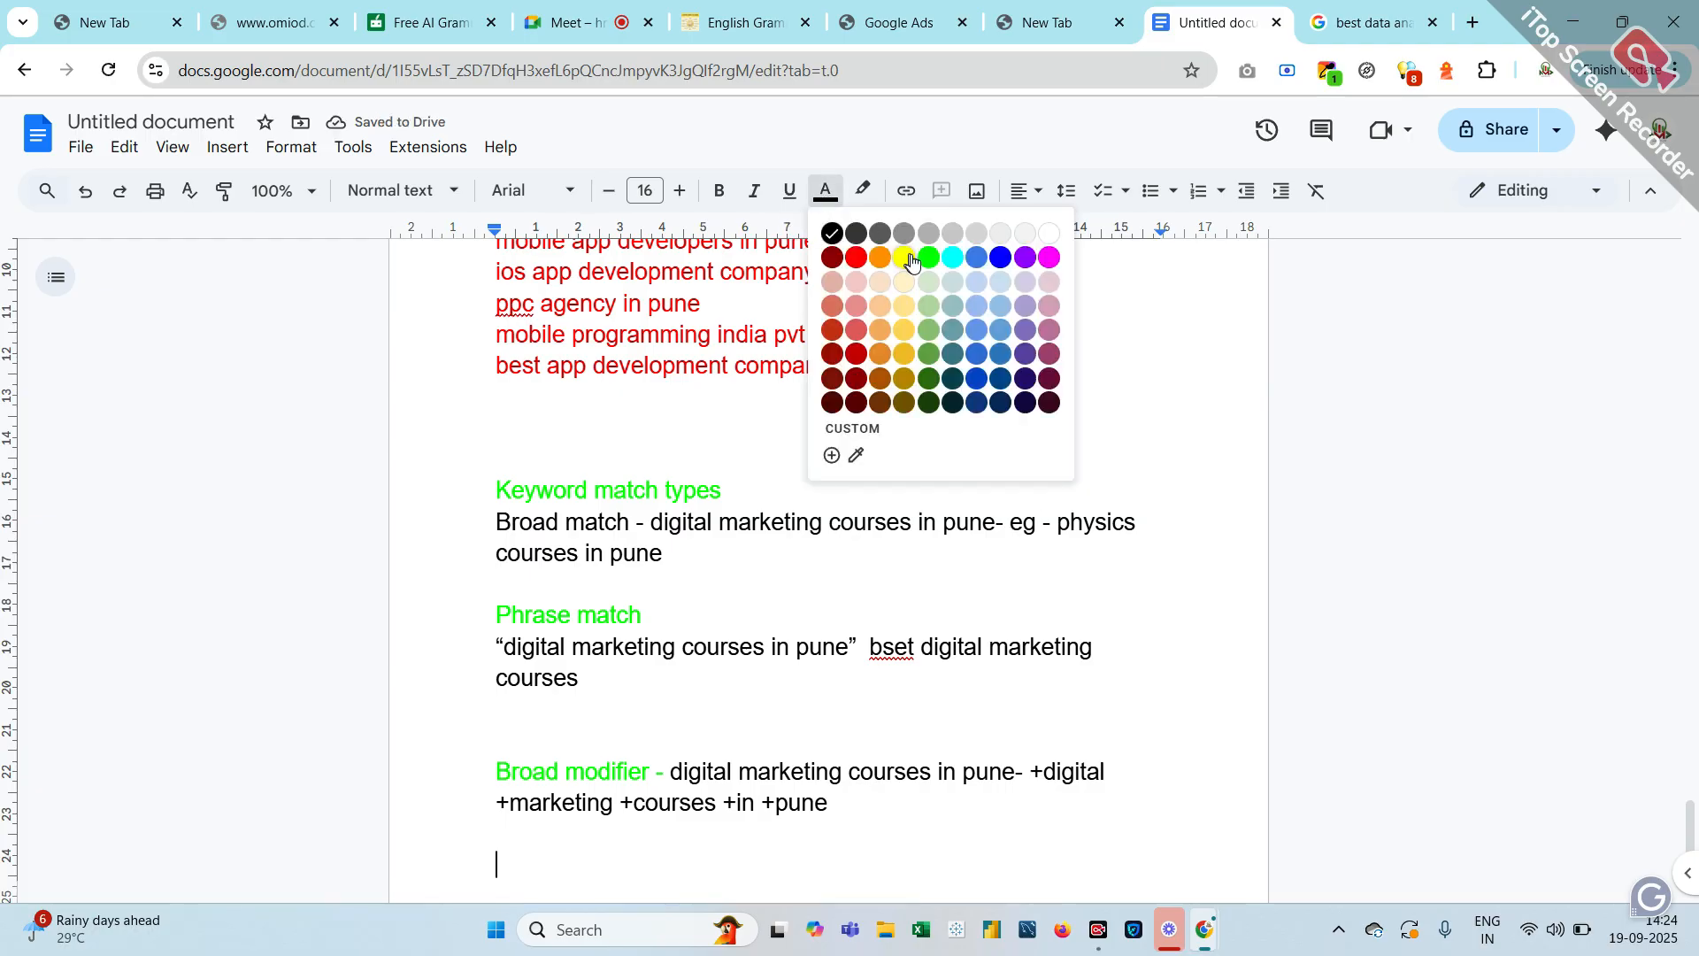
click(928, 257)
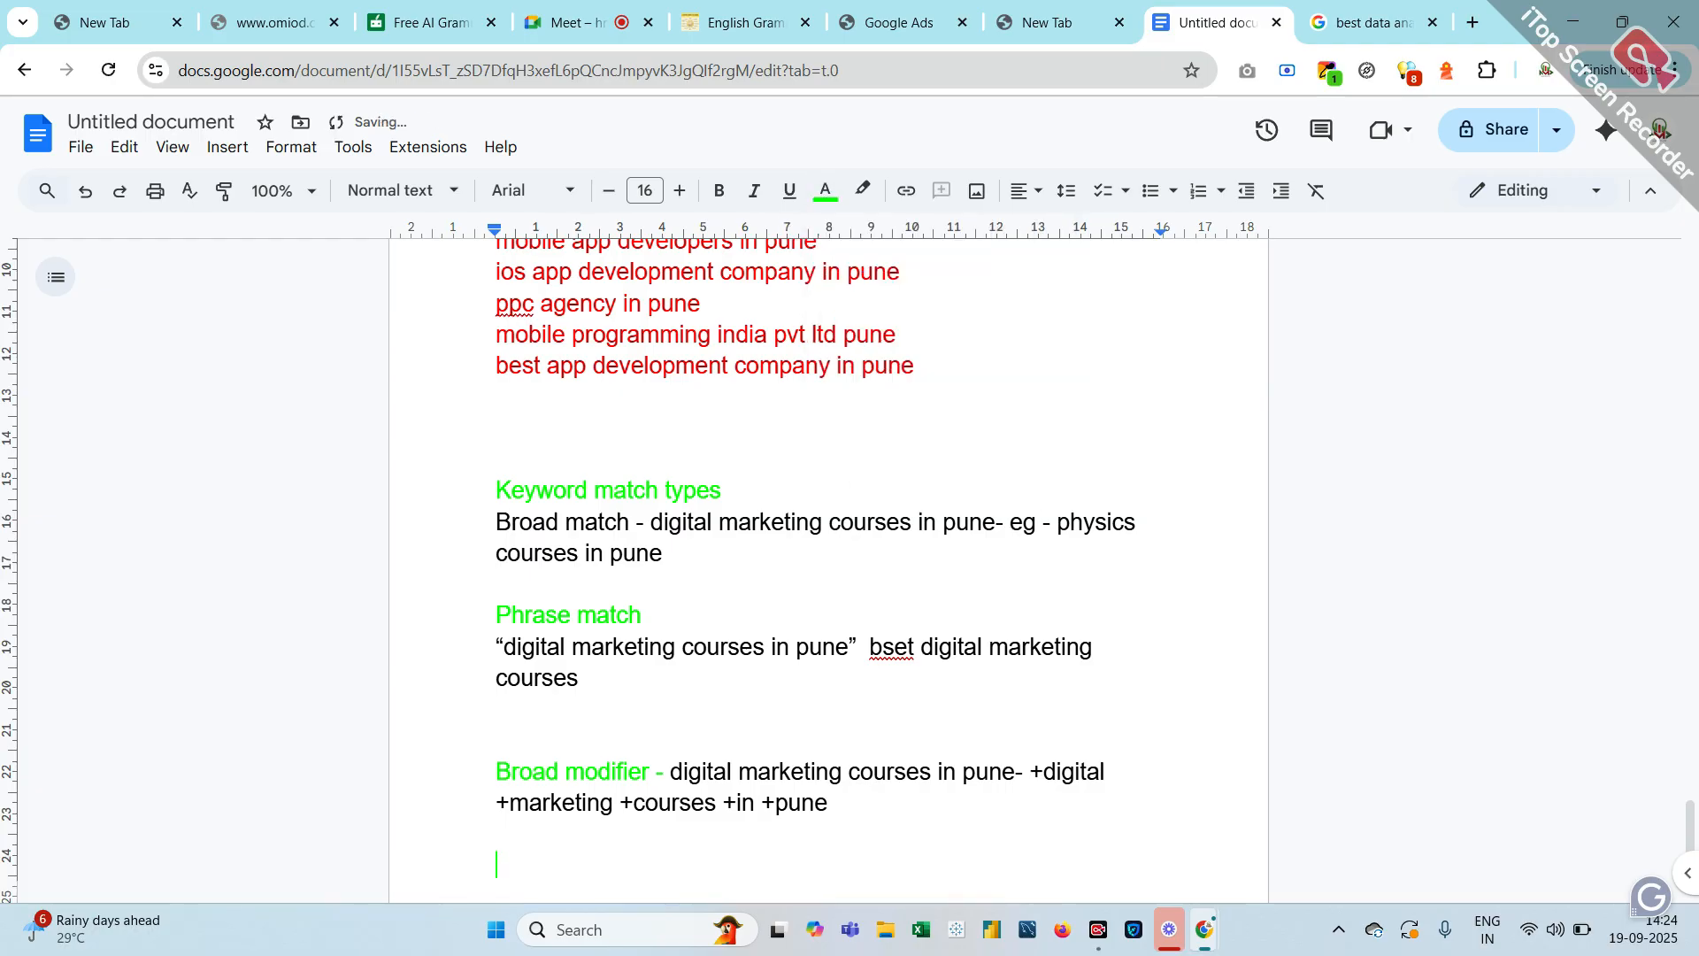
text(Exact matc)
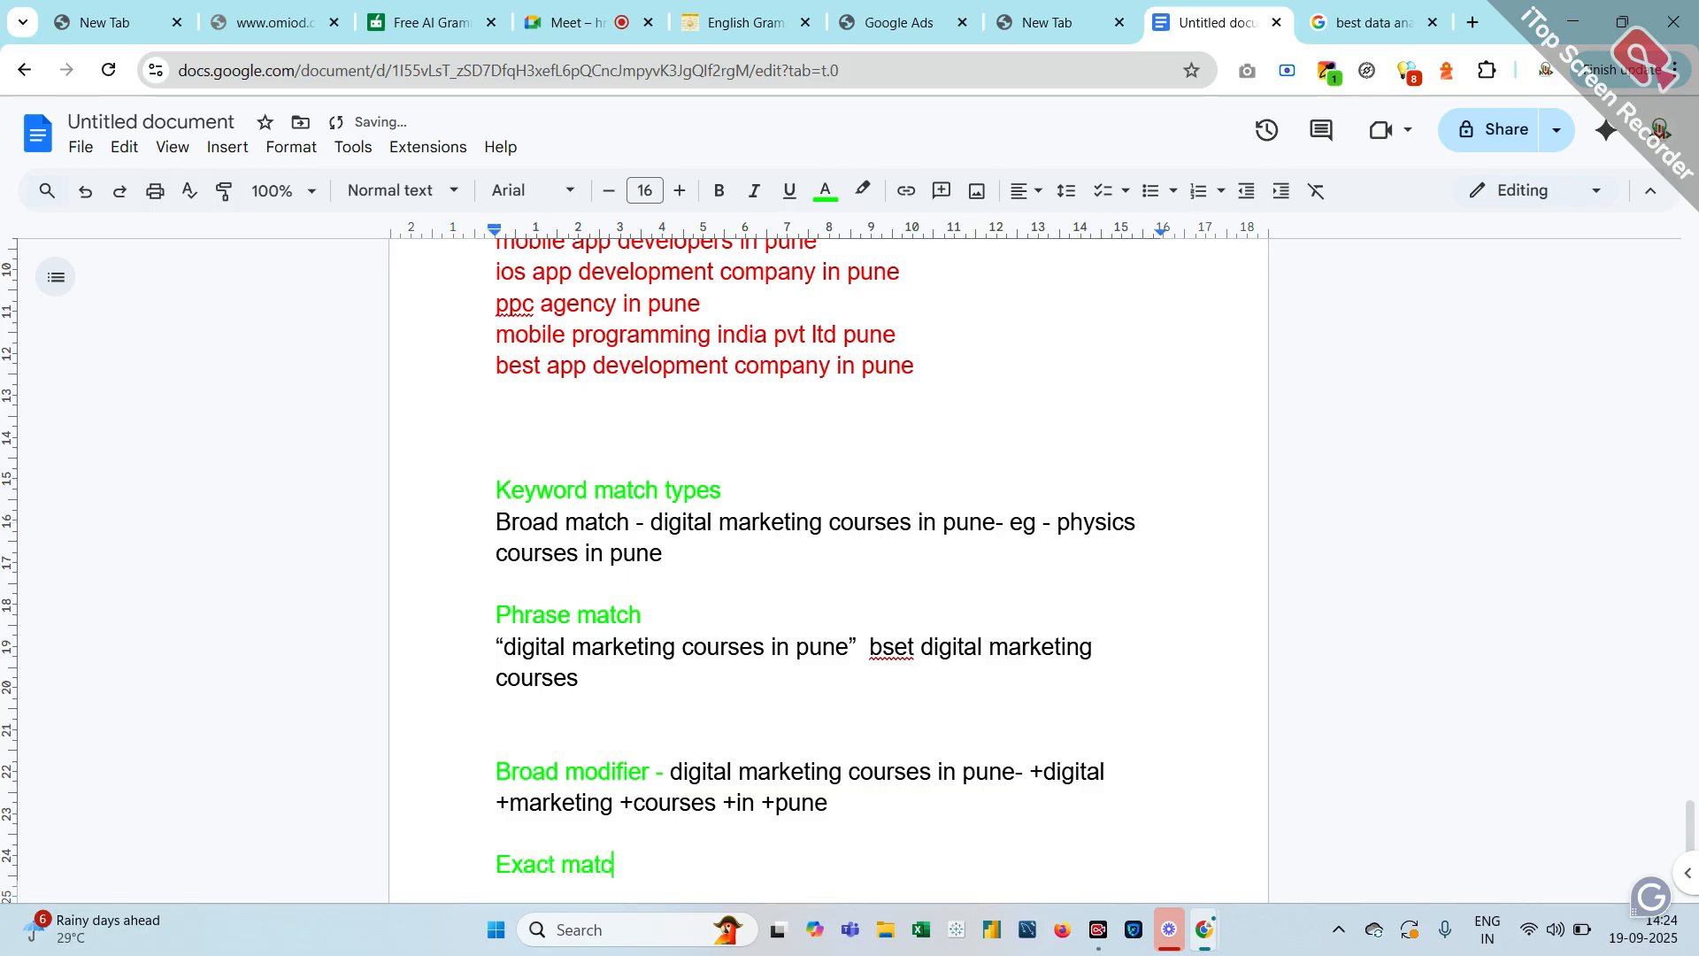
text(h)
key(Return)
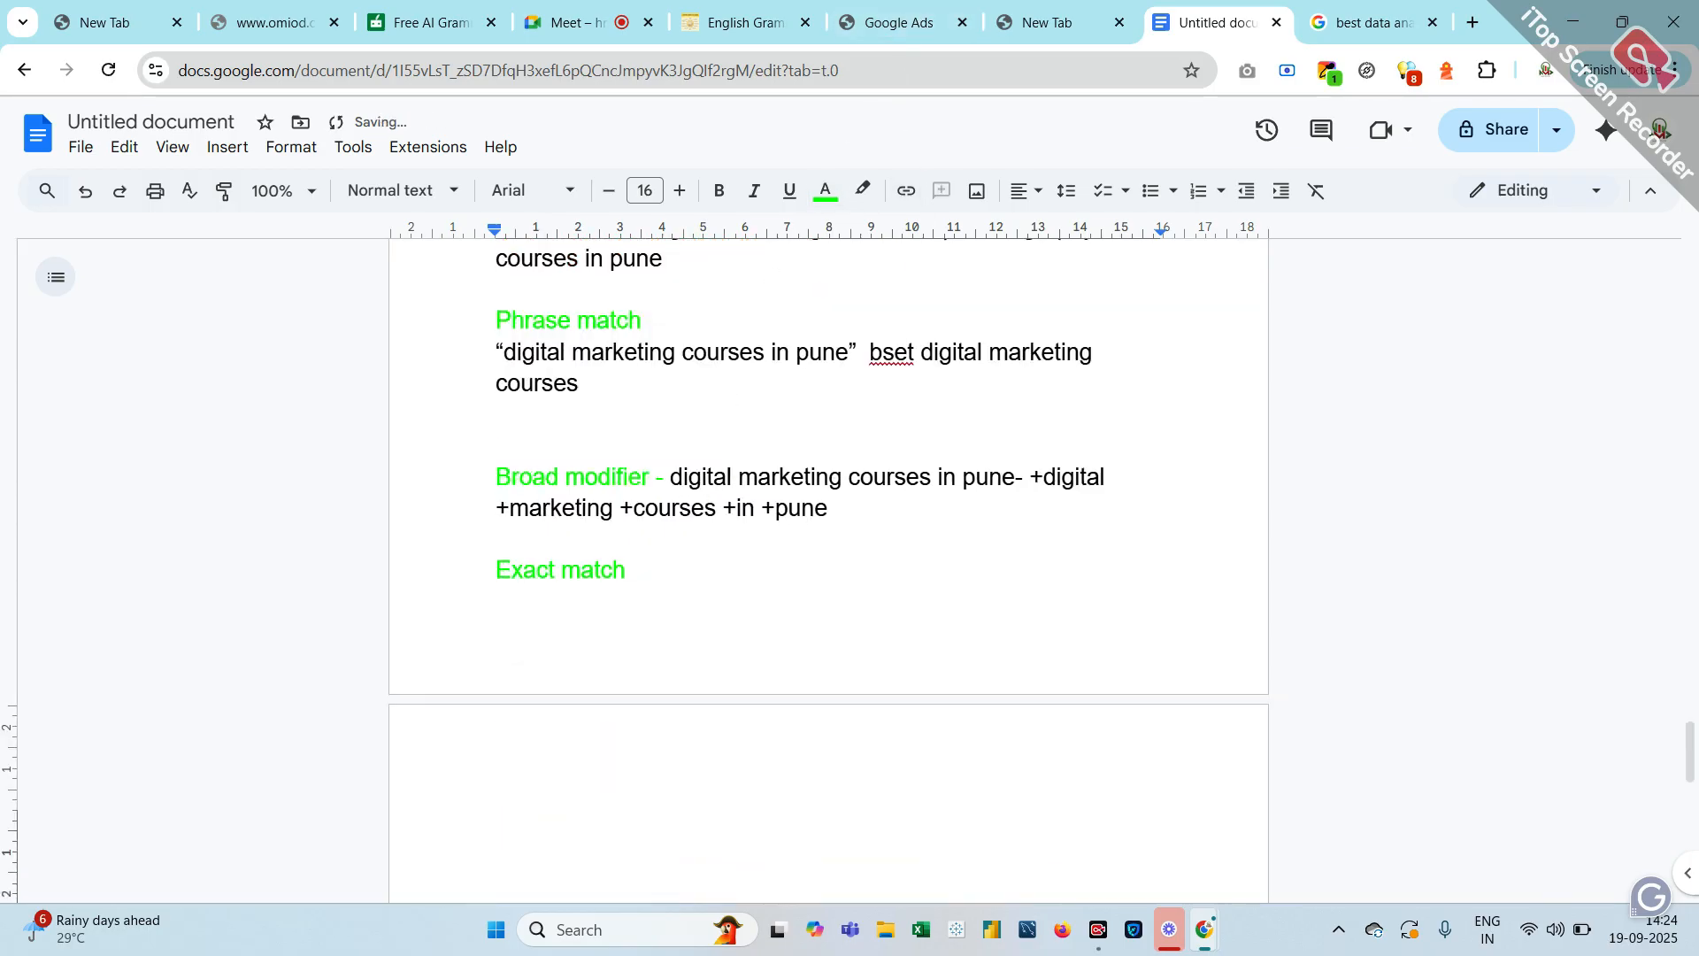
click(825, 189)
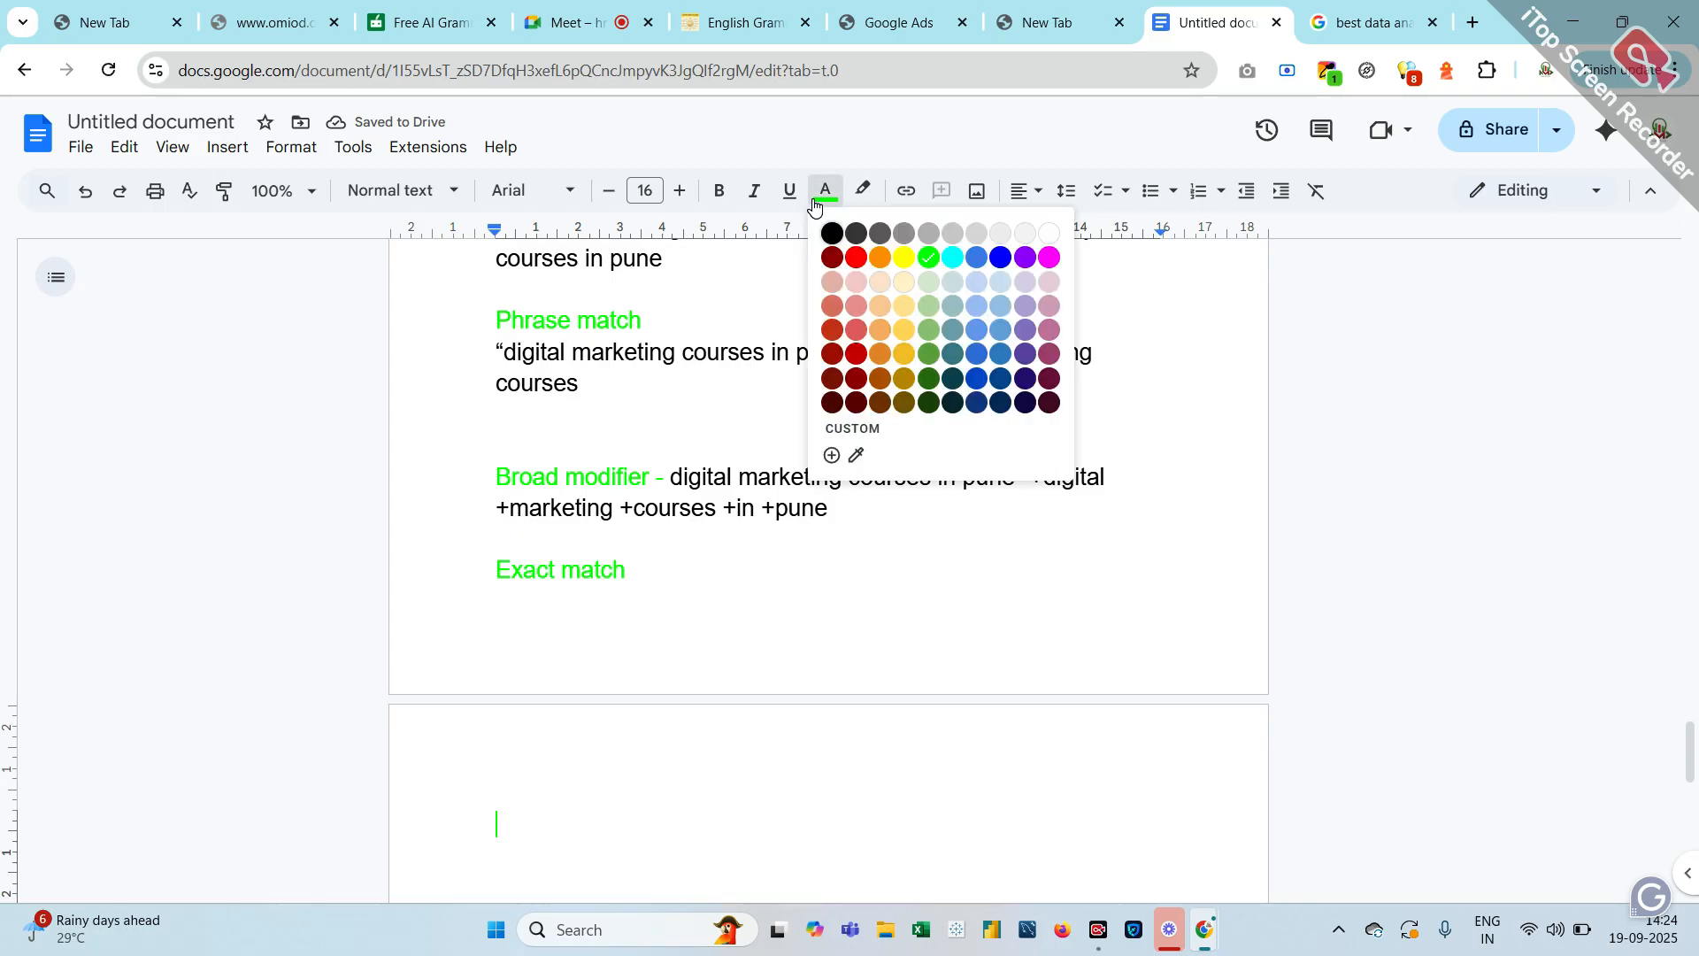
click(832, 233)
right_click(807, 232)
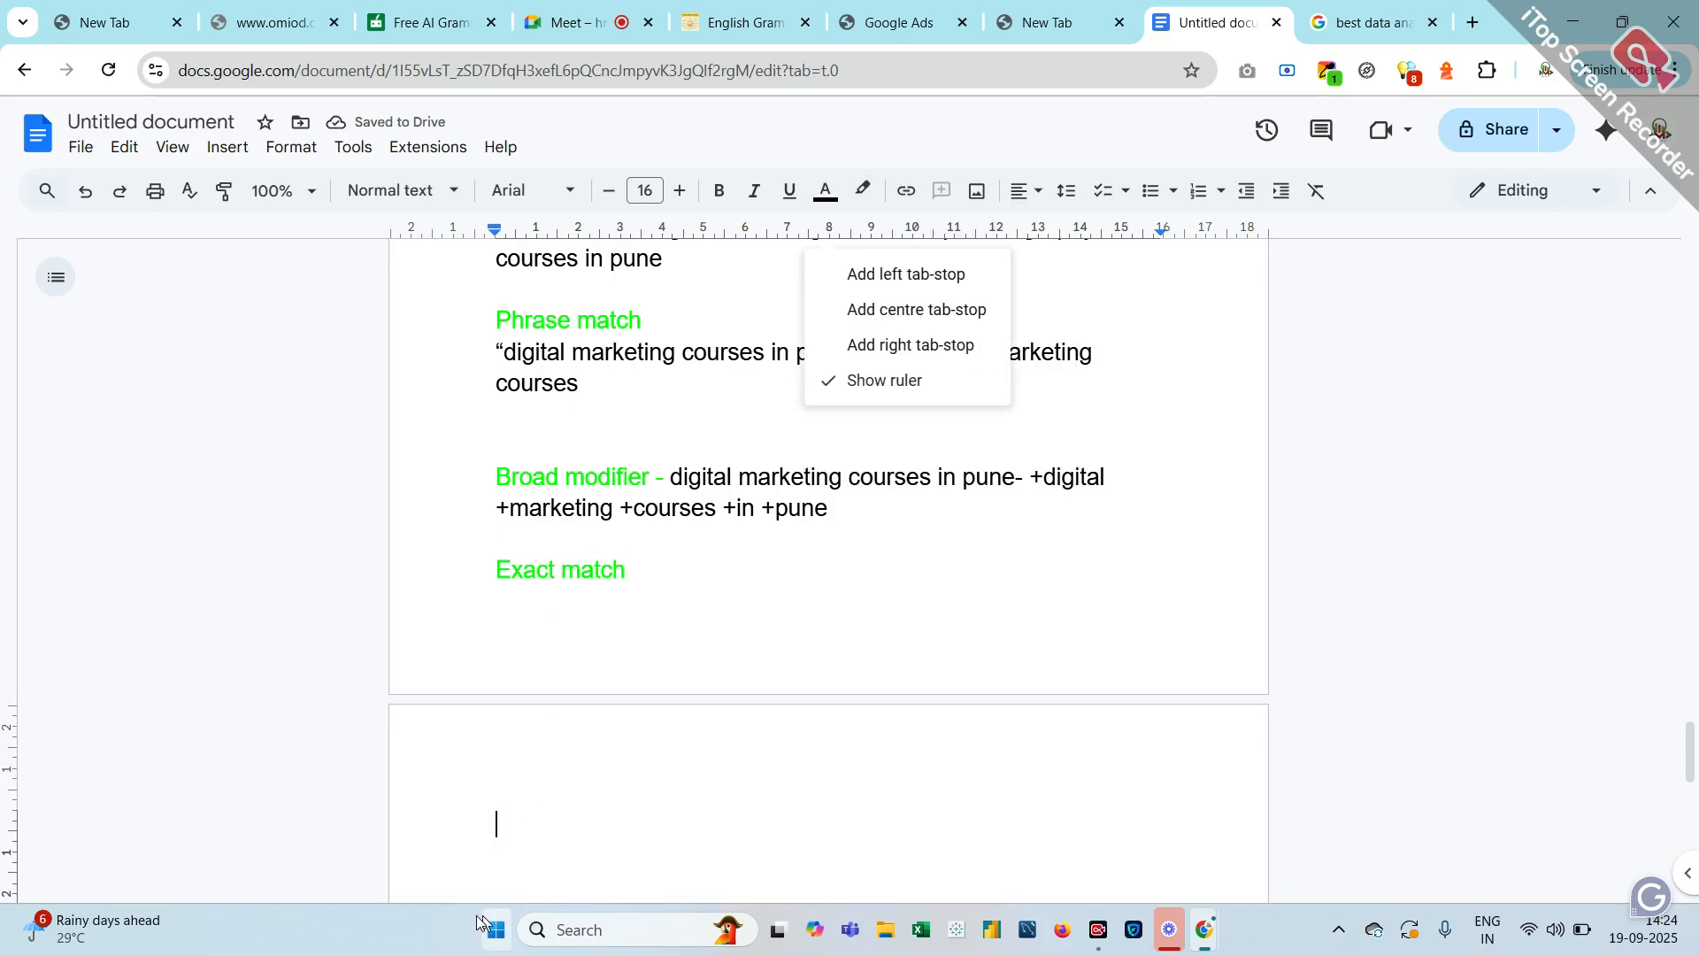
key(Escape)
scroll(828, 567, down, 2)
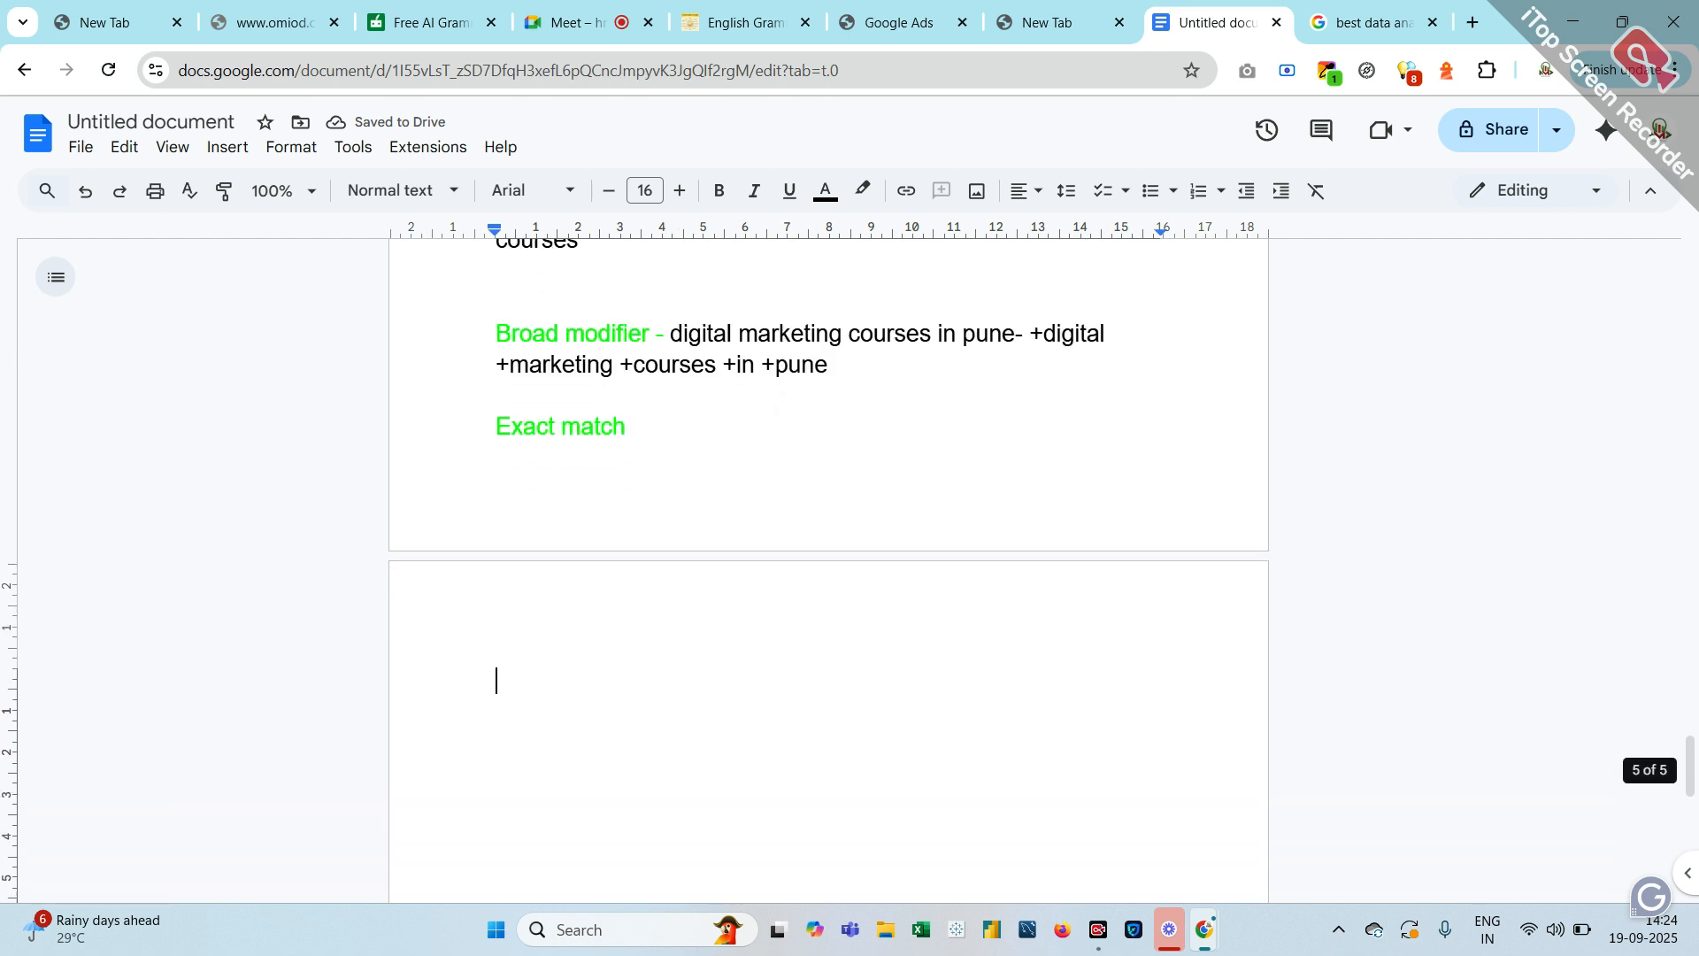
Enter the example 'digital marketing courses in pune eg- [digital marketing courses in pune]'
text(digital marketing courses in pune)
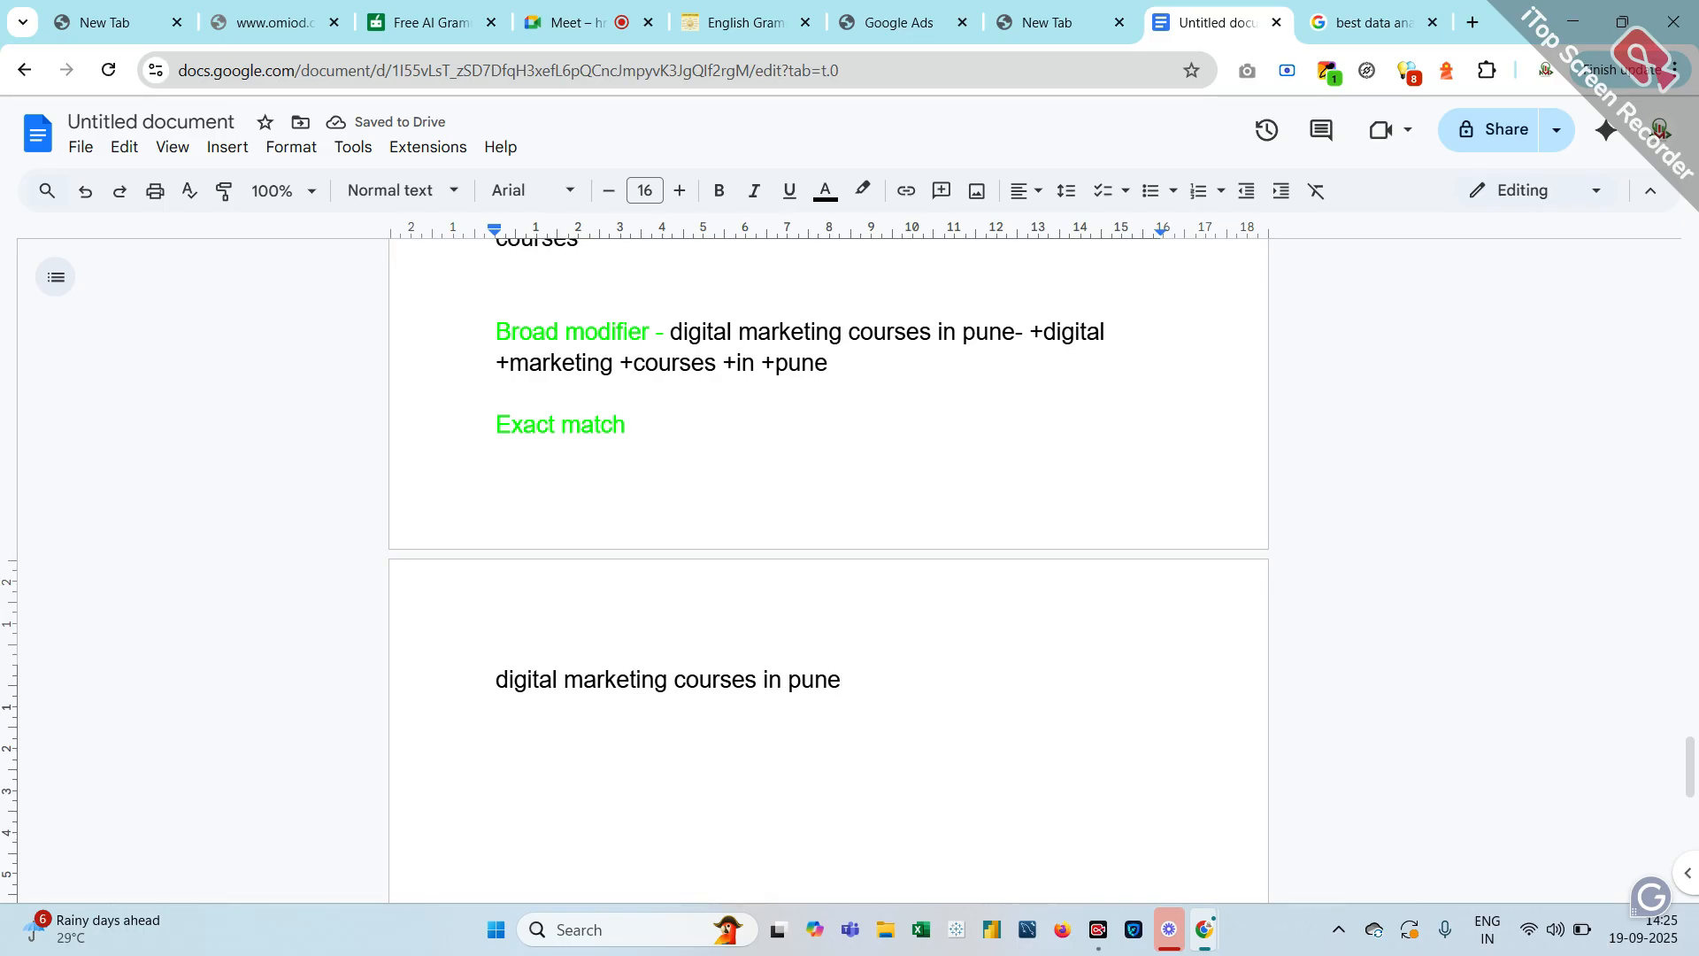
text(eg-)
text(digital marketing courses in pune)
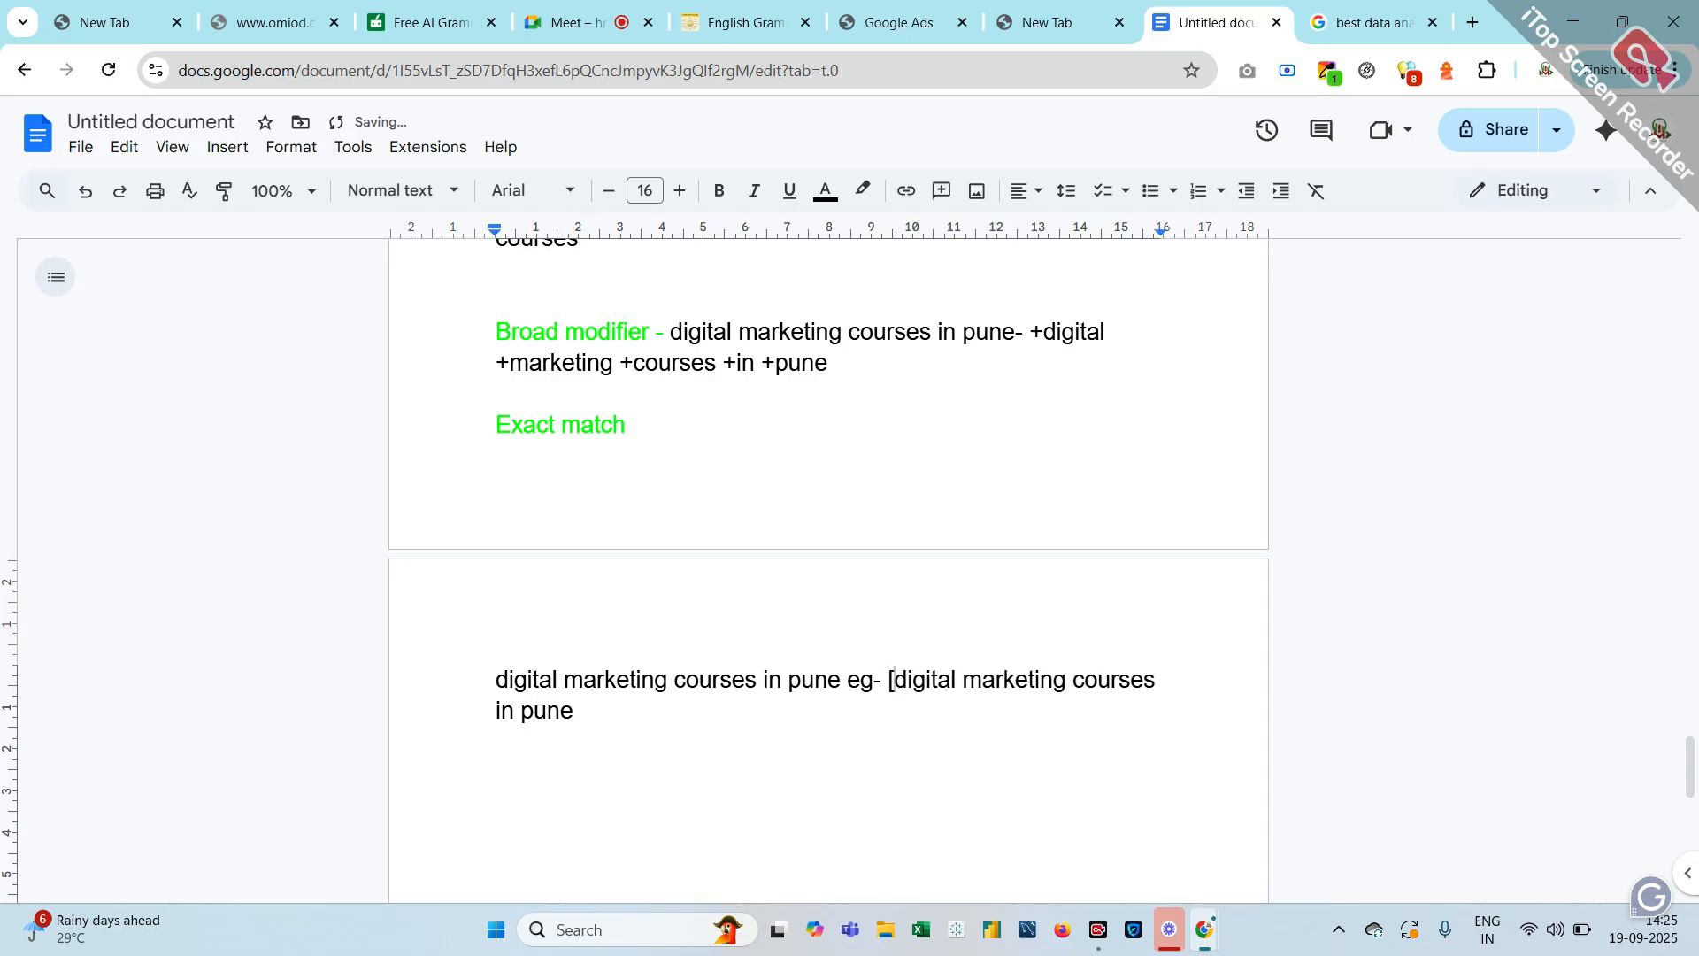
text([)
click(576, 710)
text(])
Remove the extra space after 'eg-' and the final 's' of the first 'courses'
click(885, 683)
key(BackSpace)
drag(883, 681, 1103, 839)
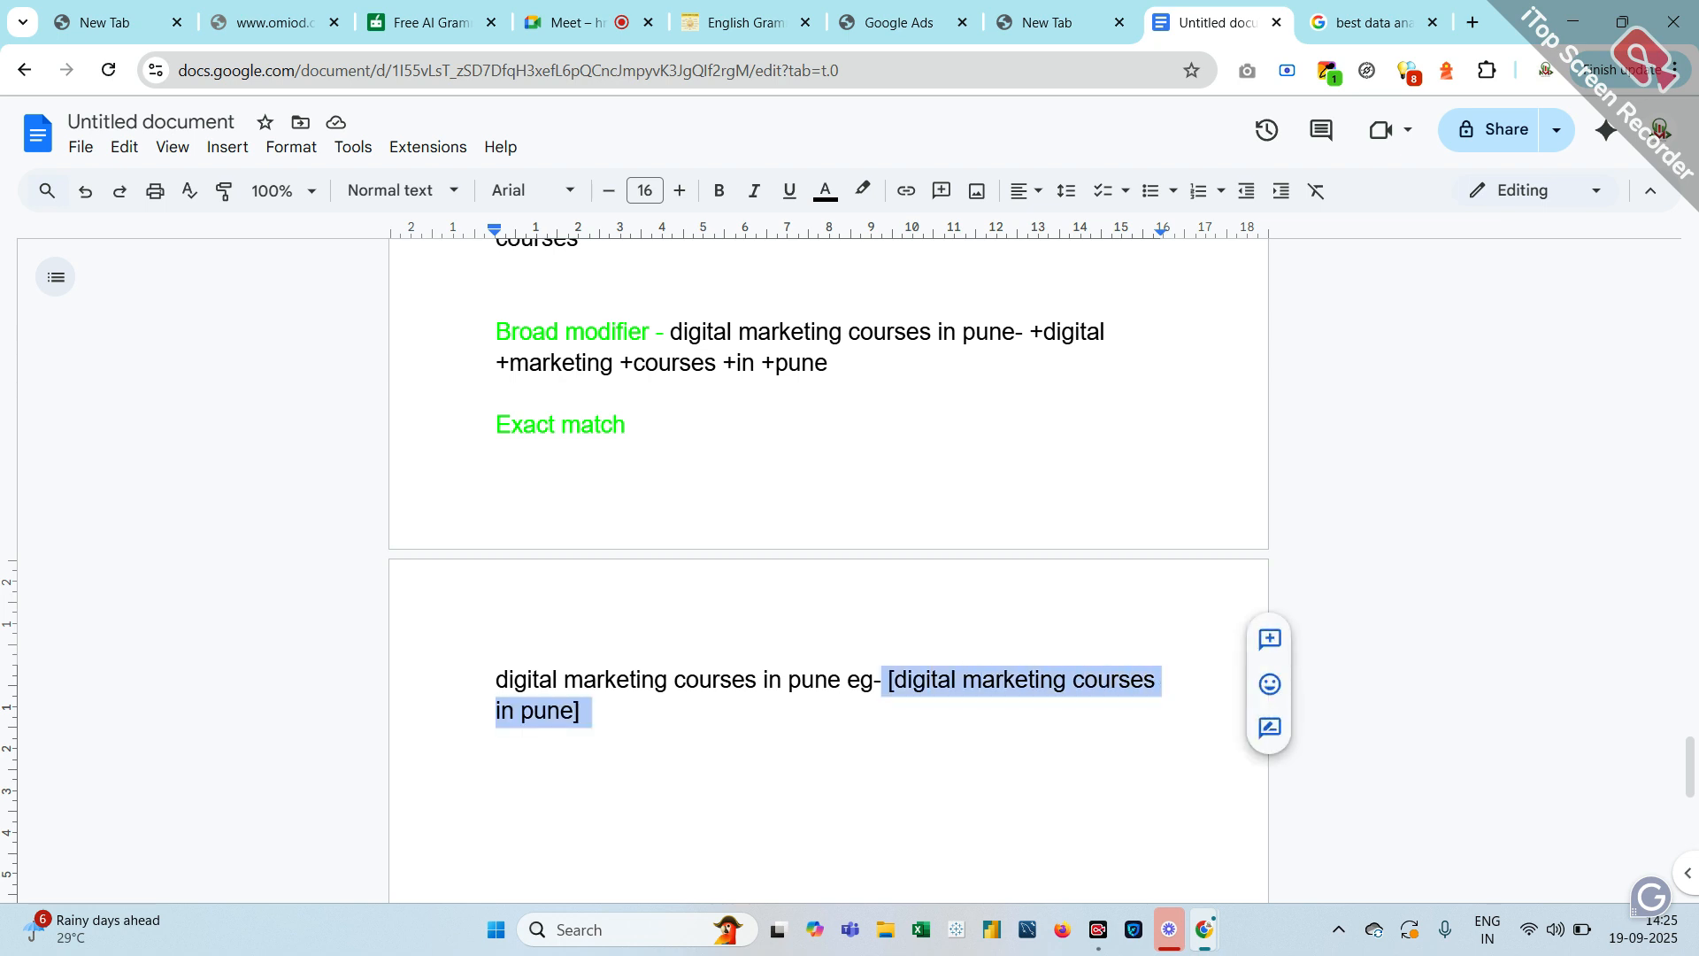
click(757, 680)
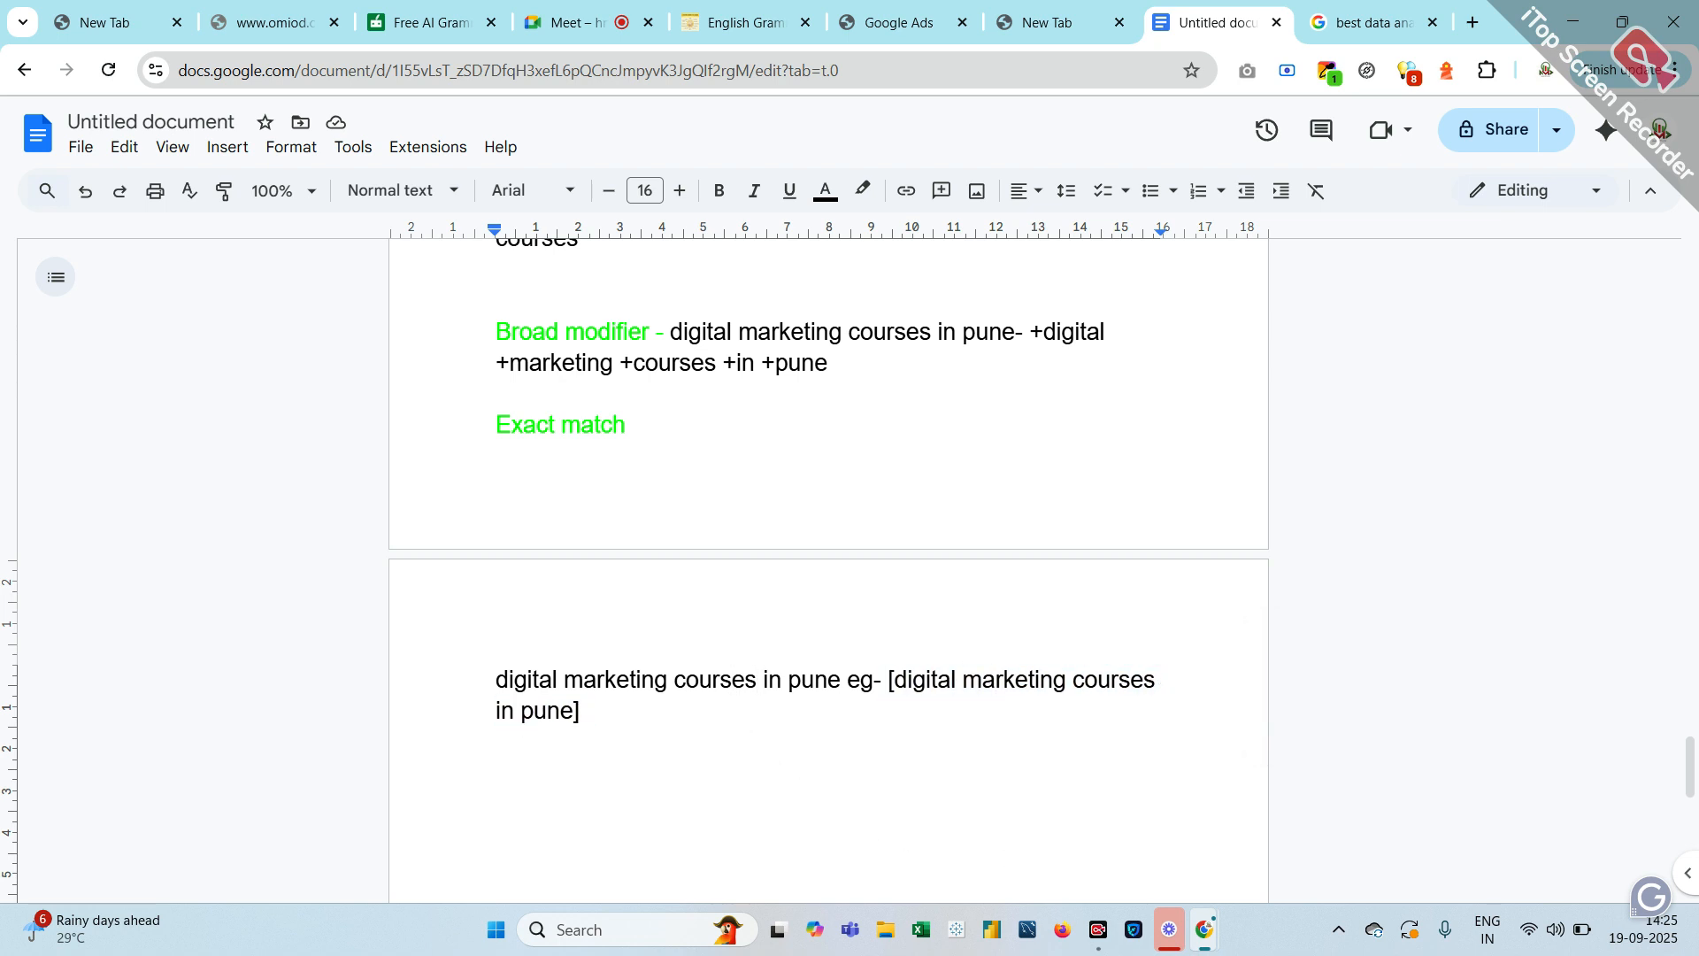
key(BackSpace)
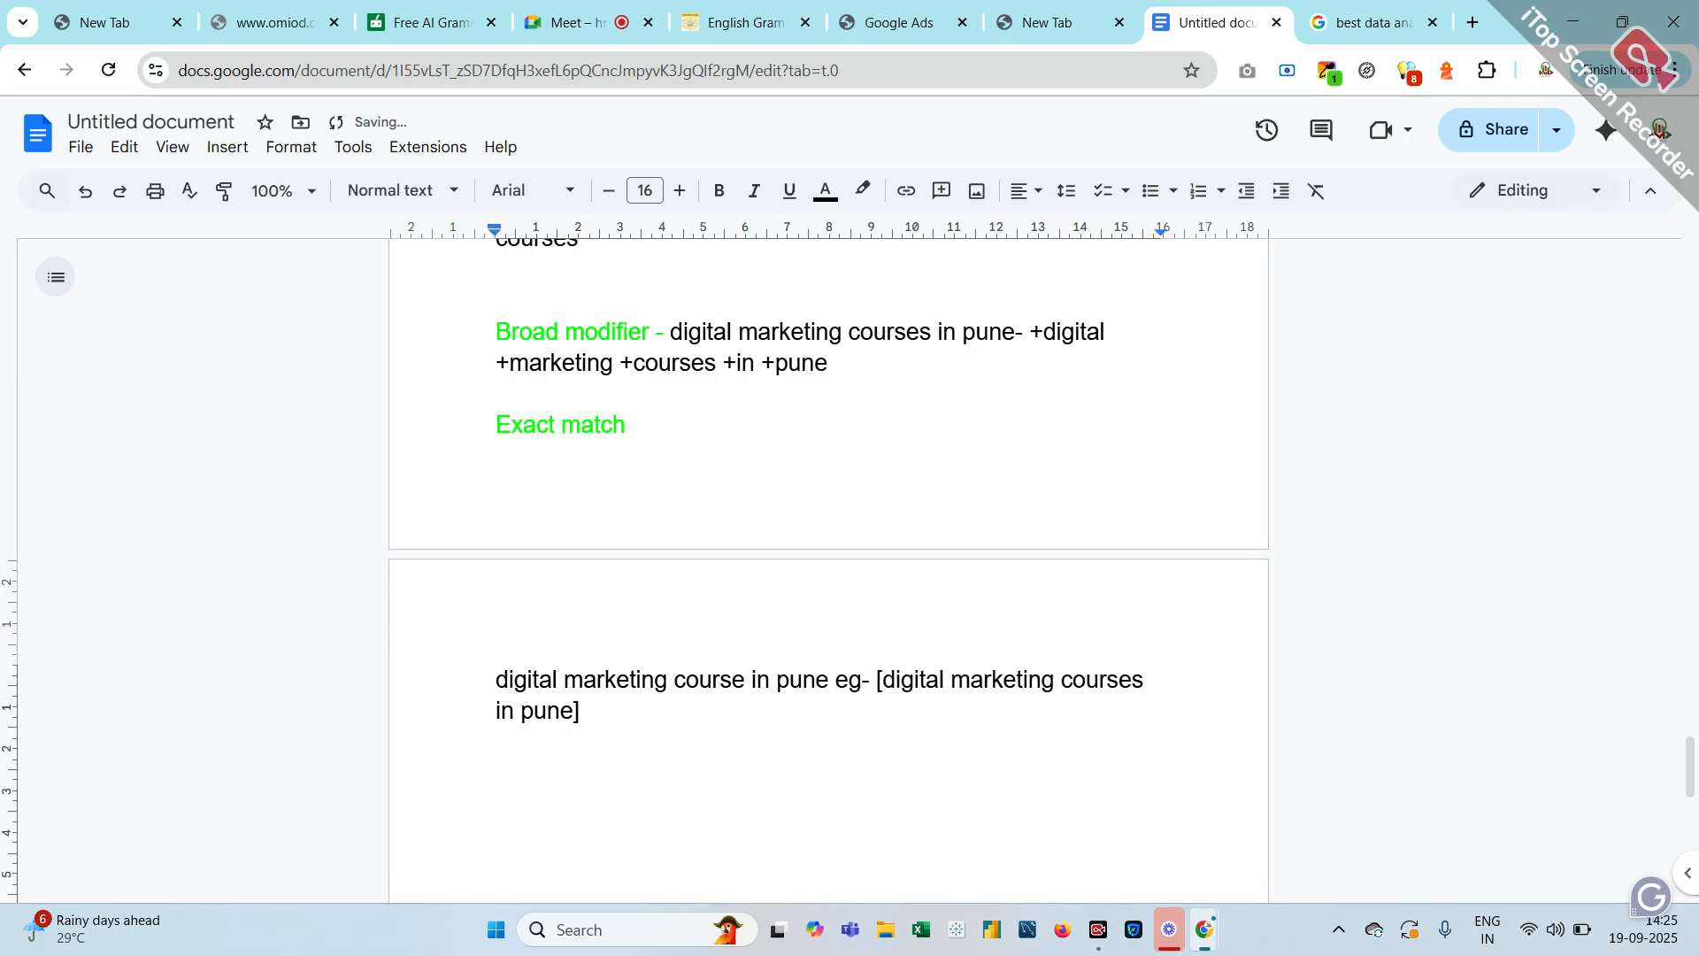
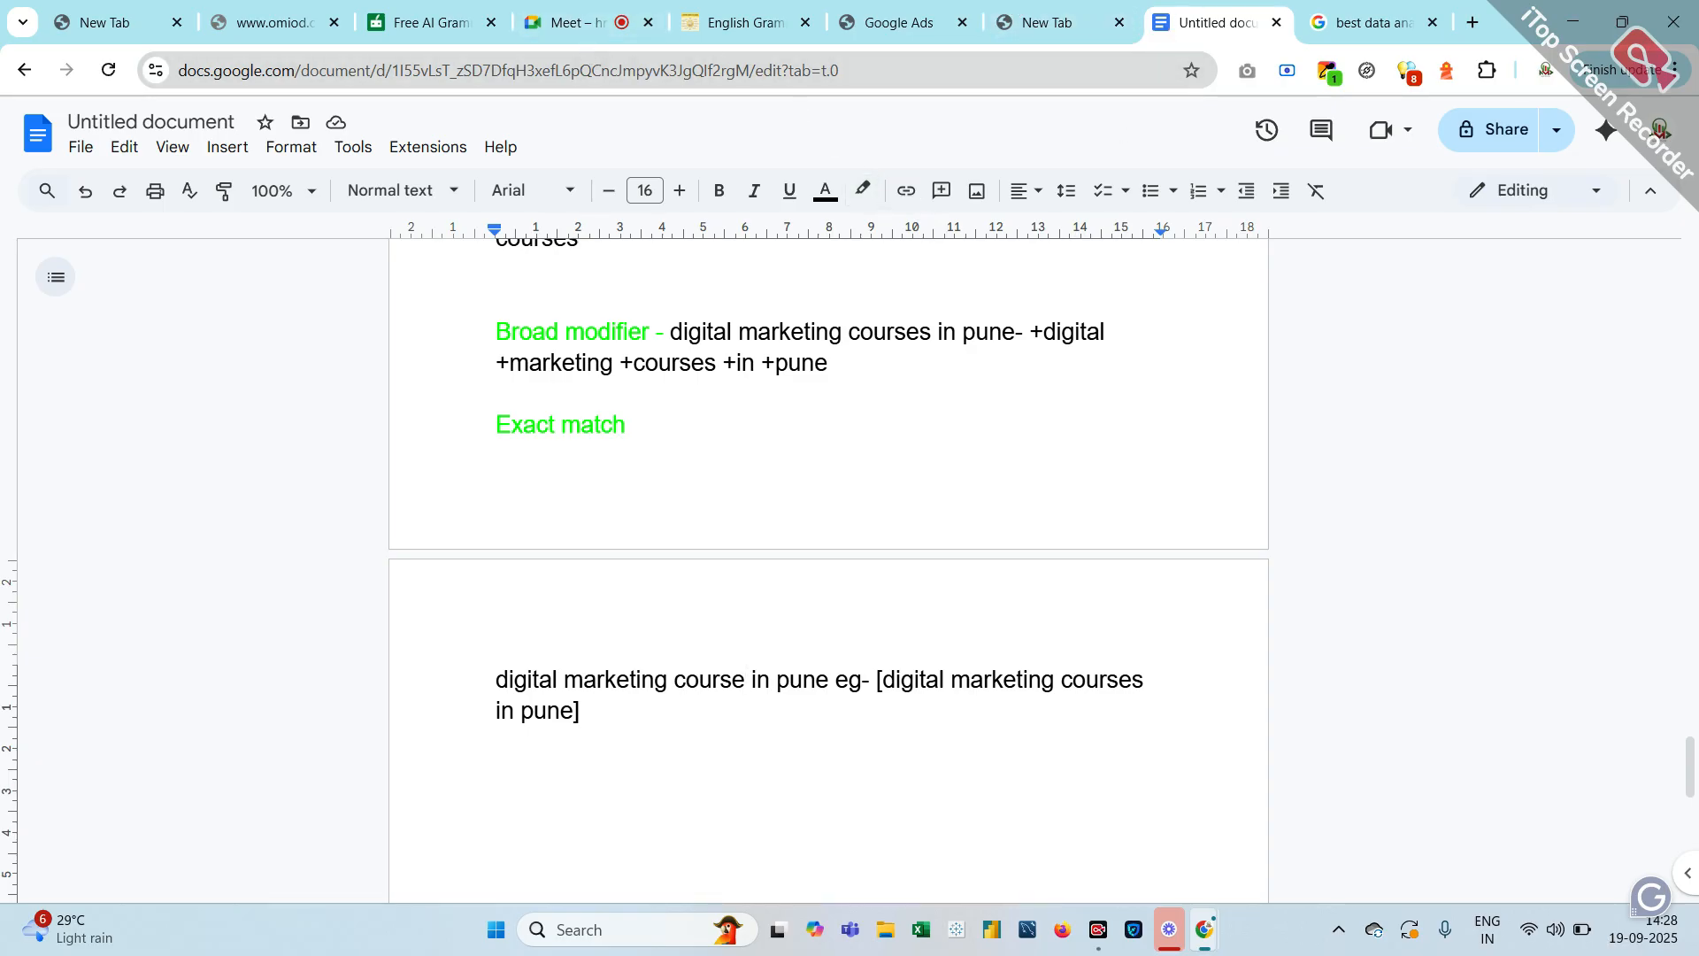
Switch from the match-type notes to the Google Ads search campaign window showing the ad form
click(900, 8)
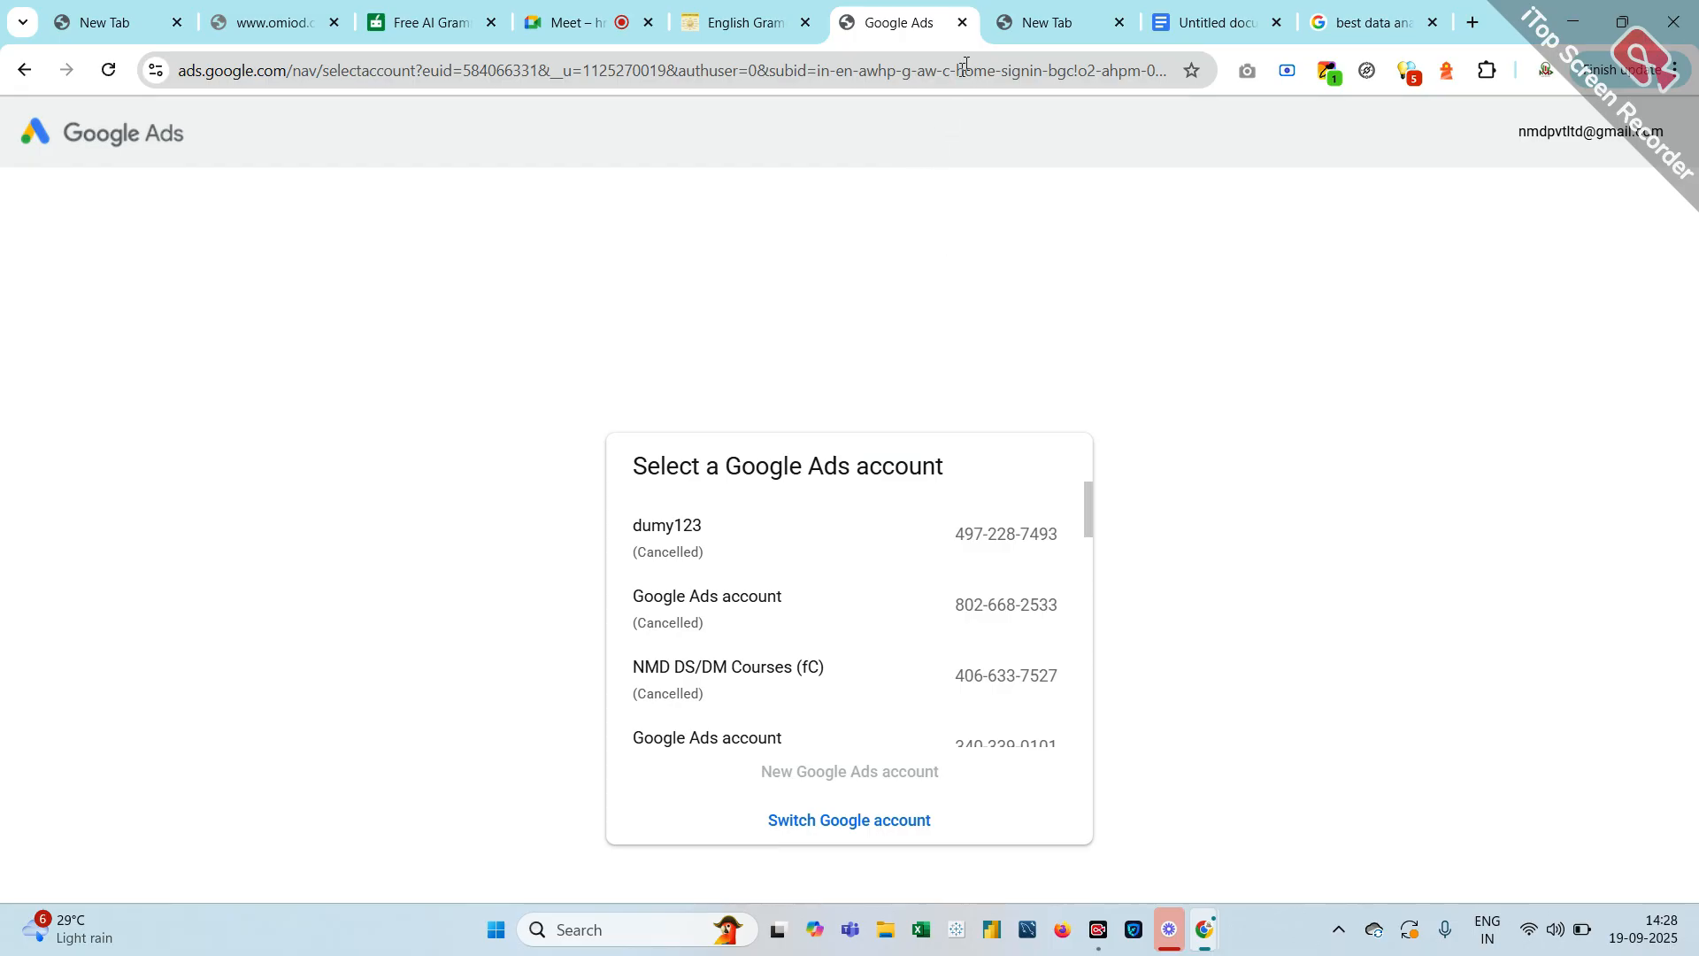
click(1029, 24)
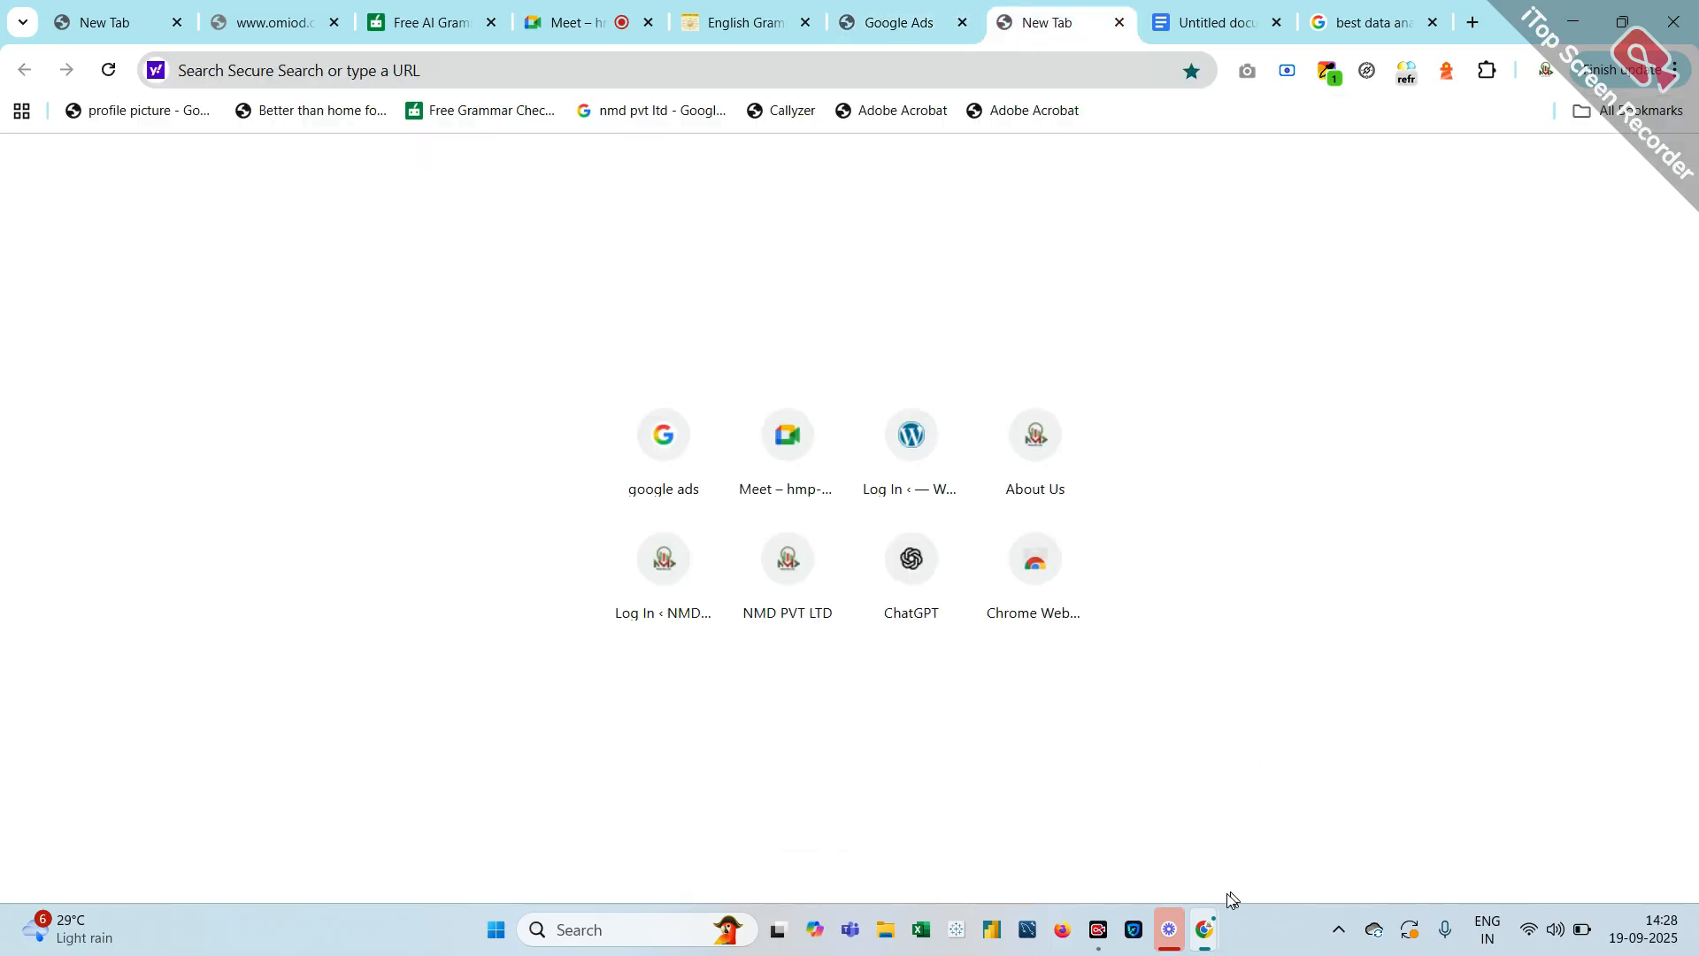
mouse_move(1210, 932)
click(1360, 842)
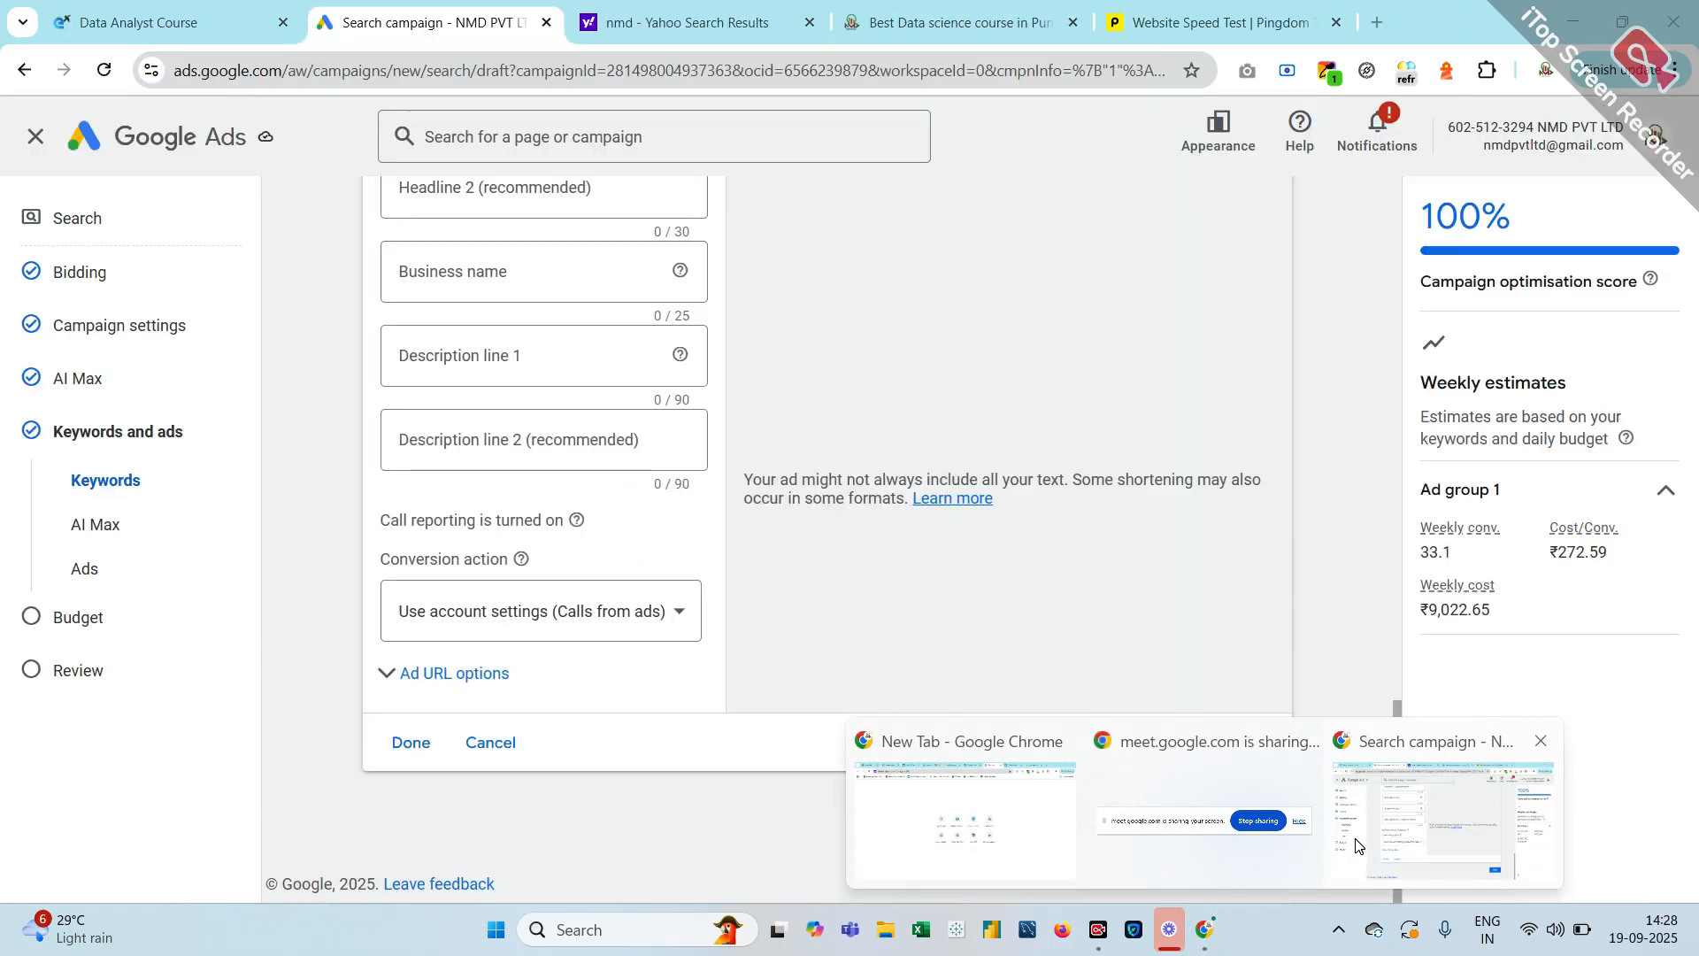
scroll(482, 534, up, 15)
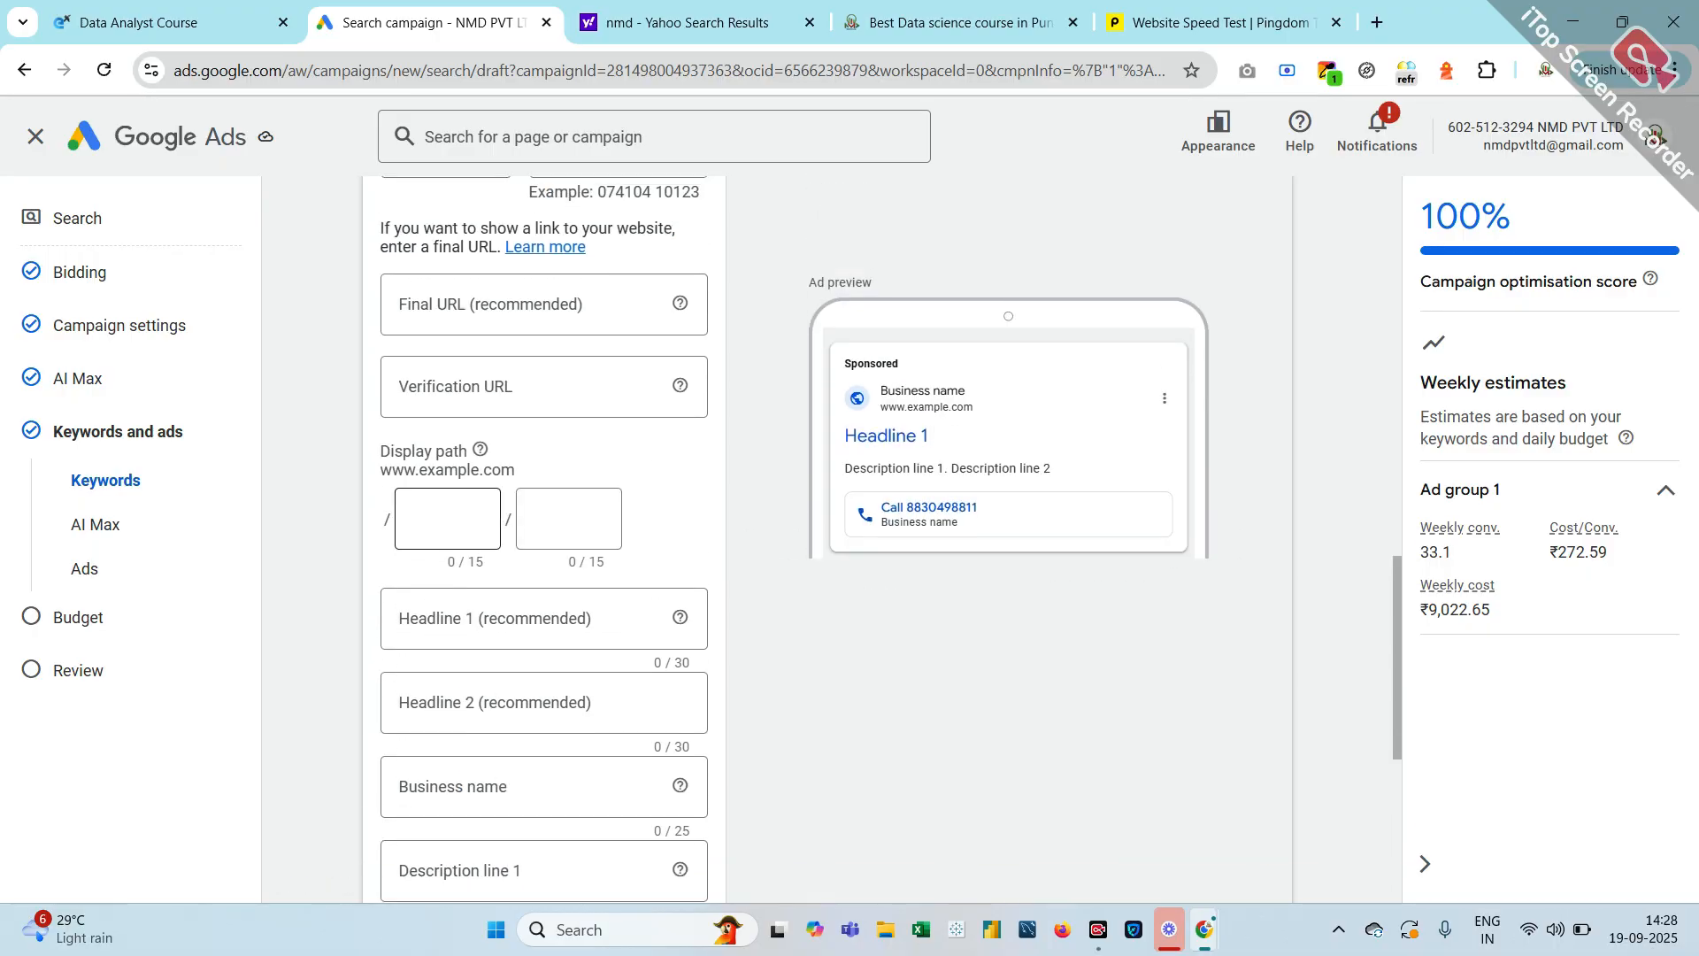
scroll(482, 534, up, 7)
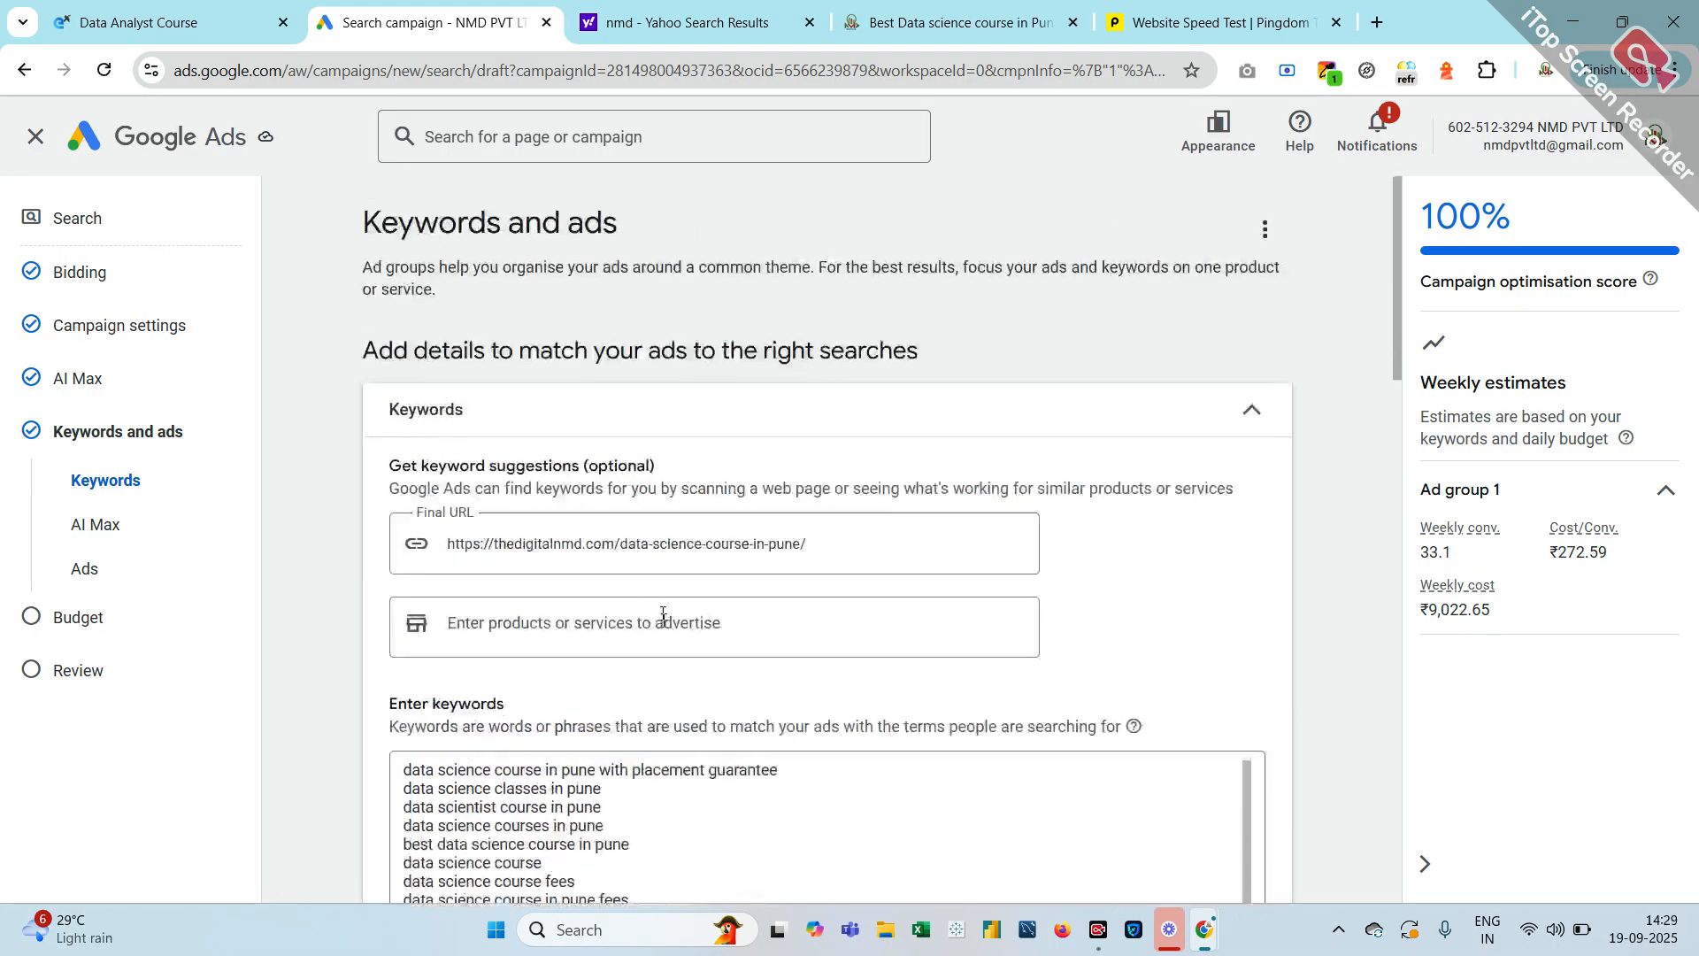
scroll(682, 767, down, 2)
scroll(827, 539, down, 3)
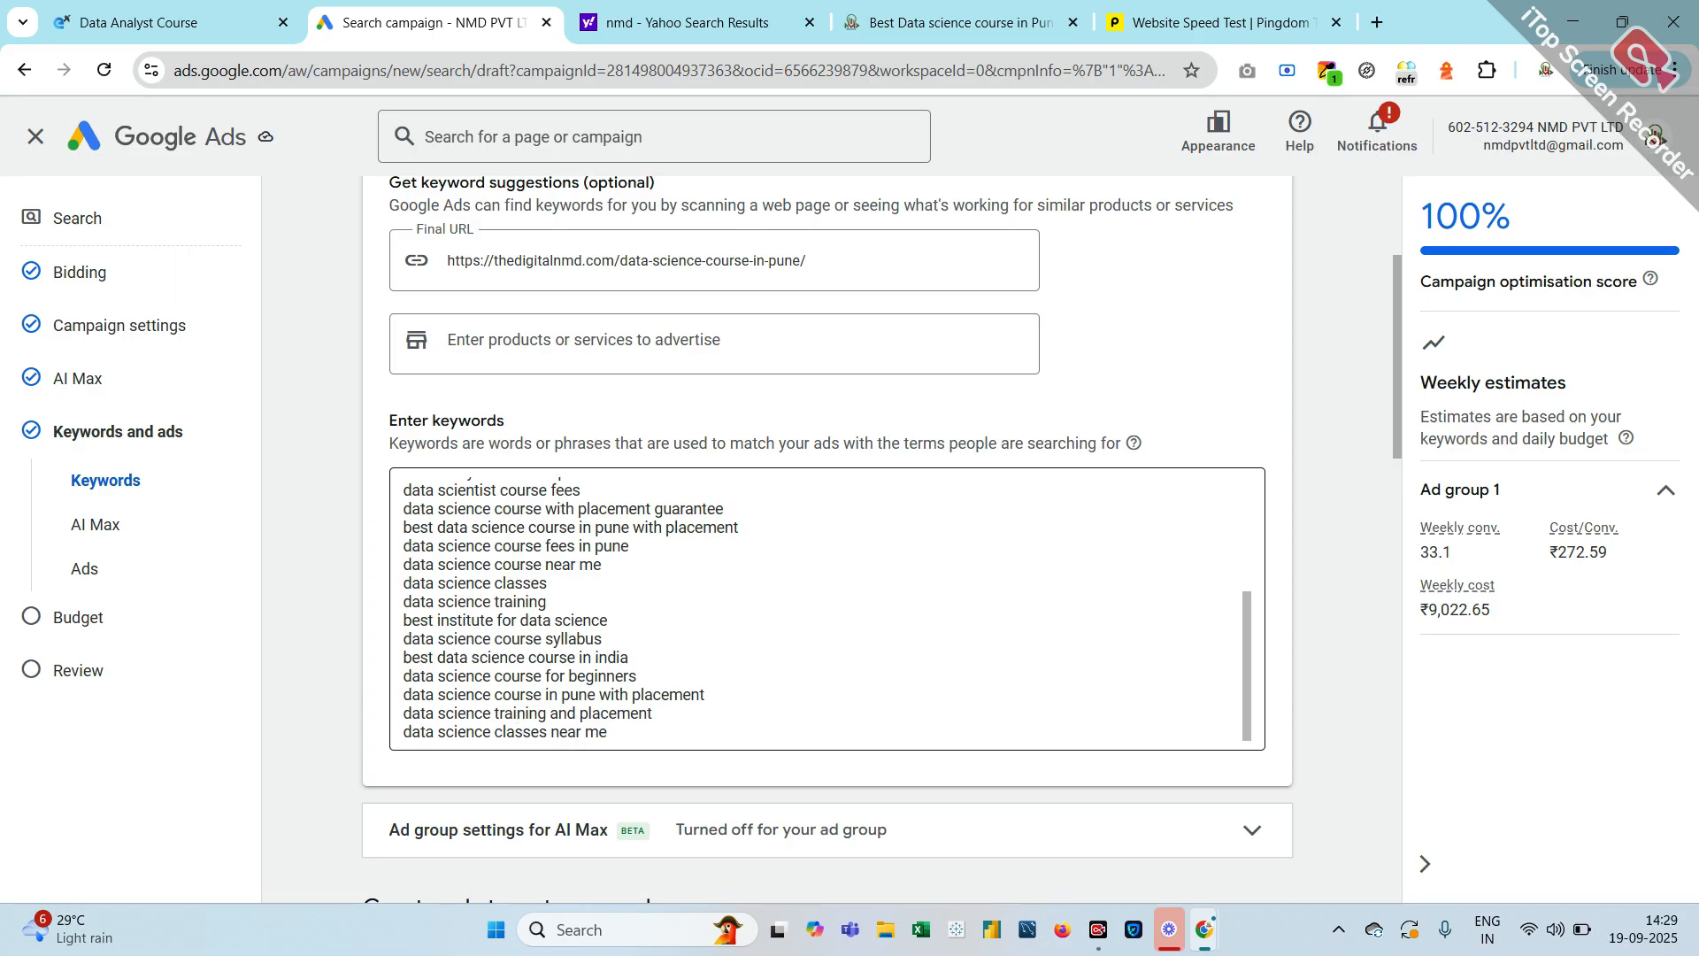
scroll(343, 810, up, 5)
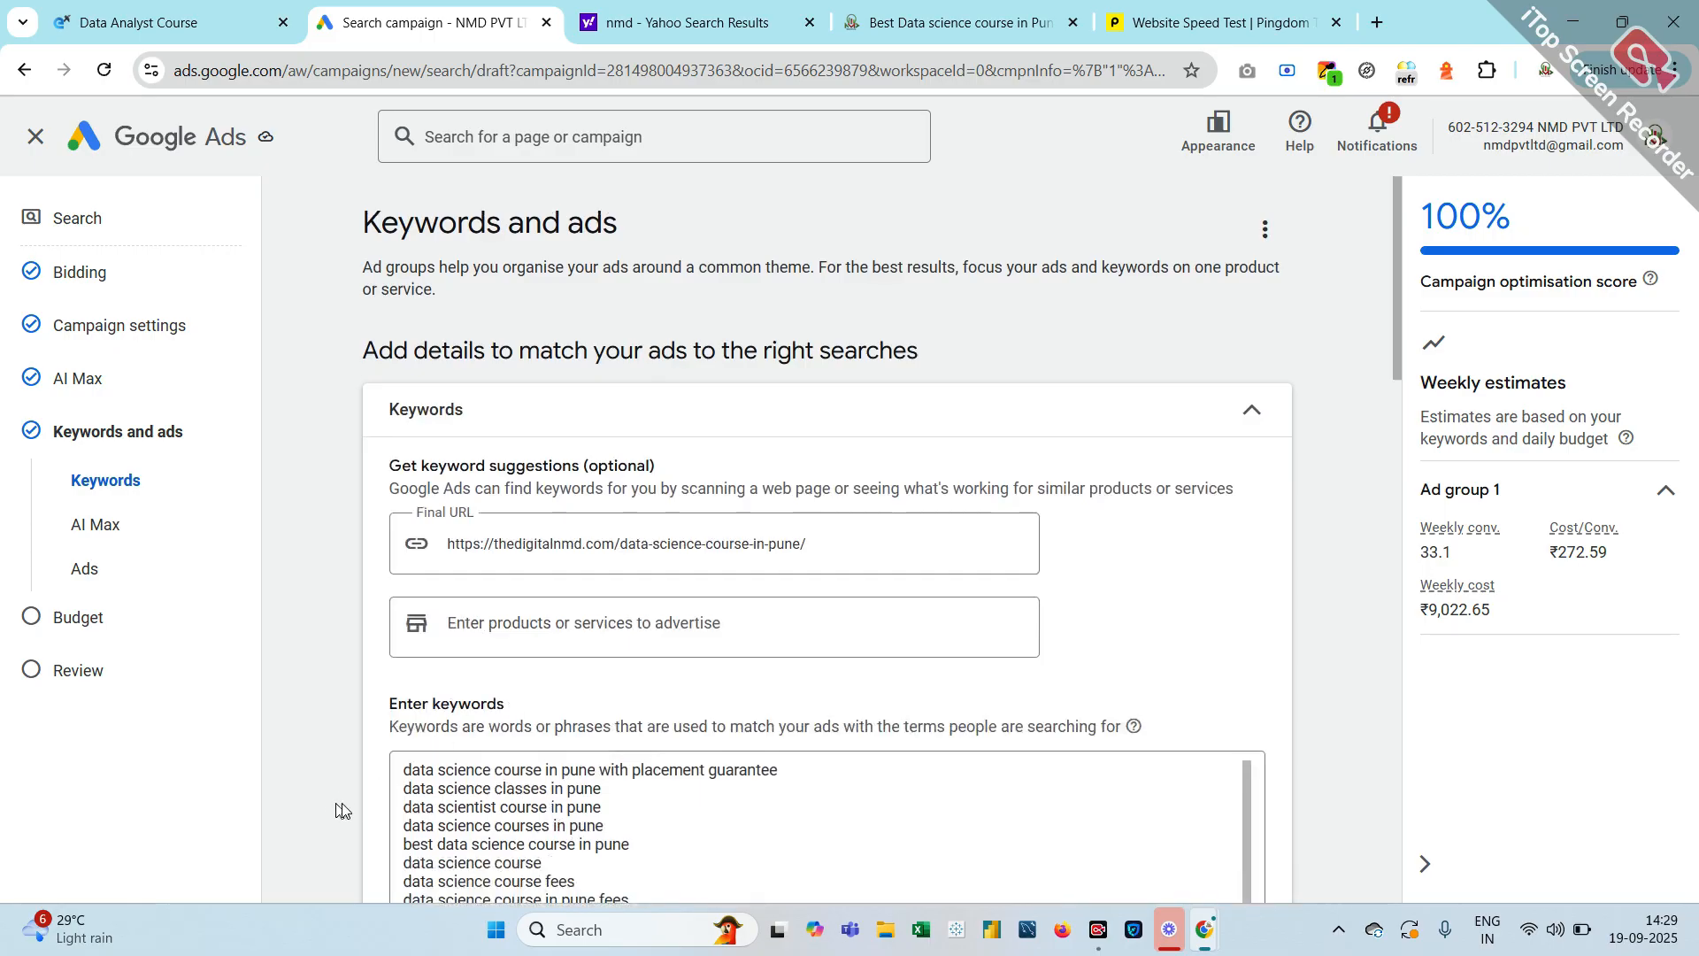
click(397, 784)
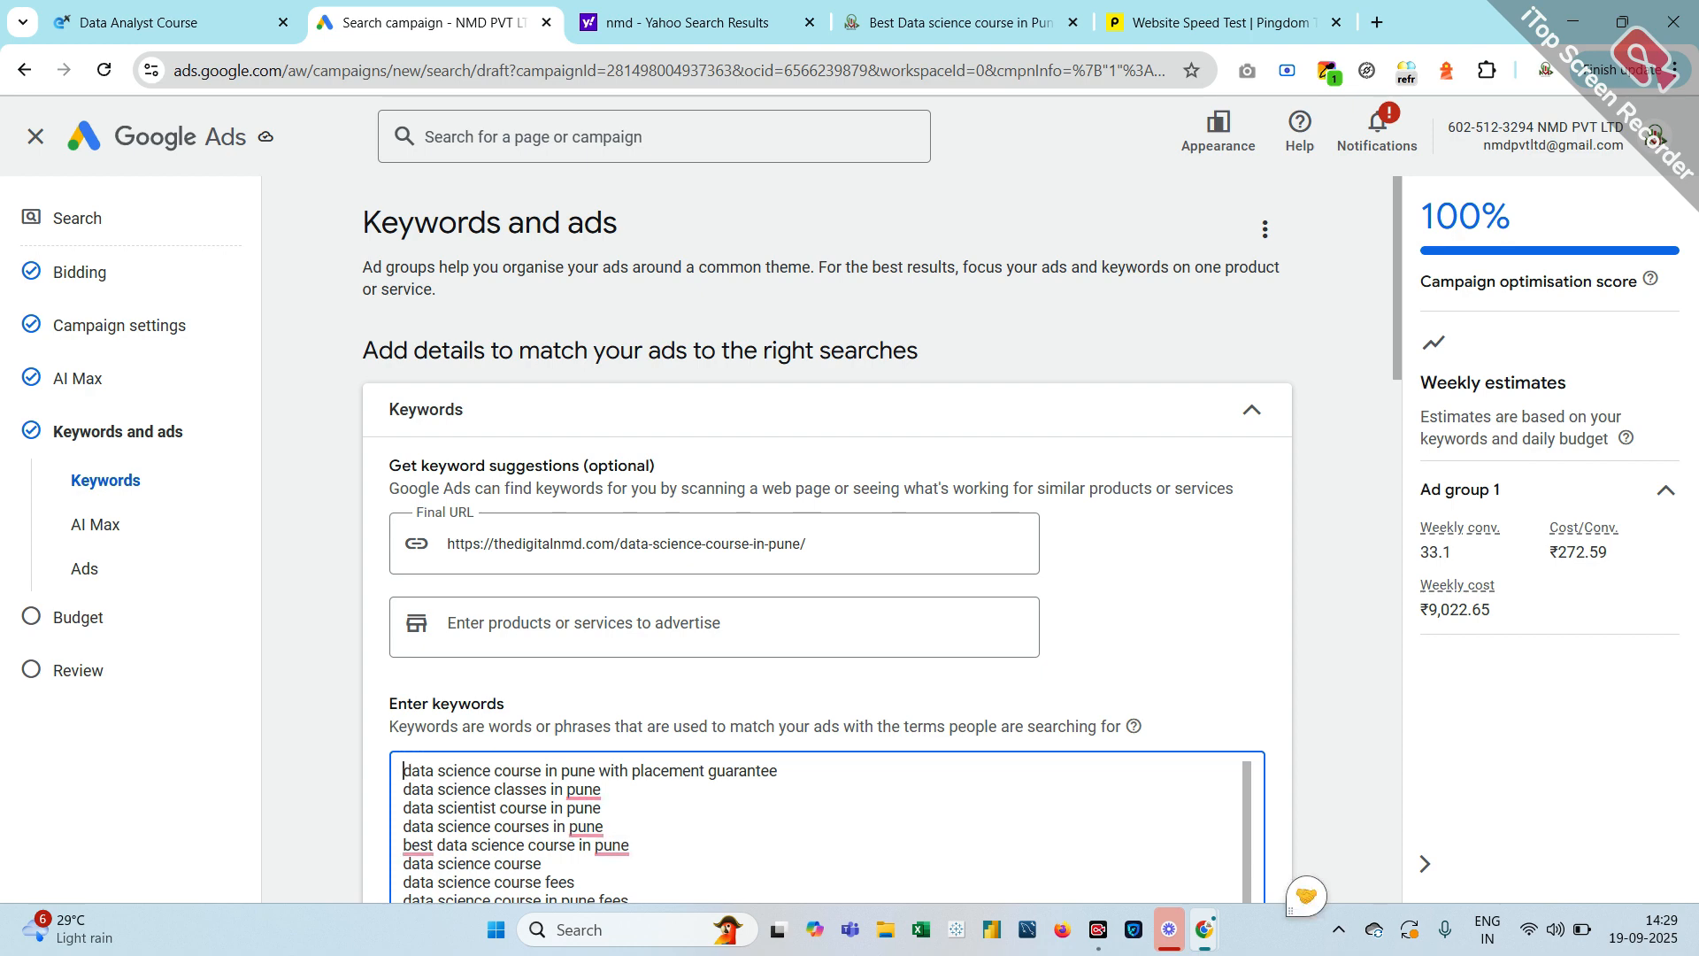
scroll(827, 540, down, 13)
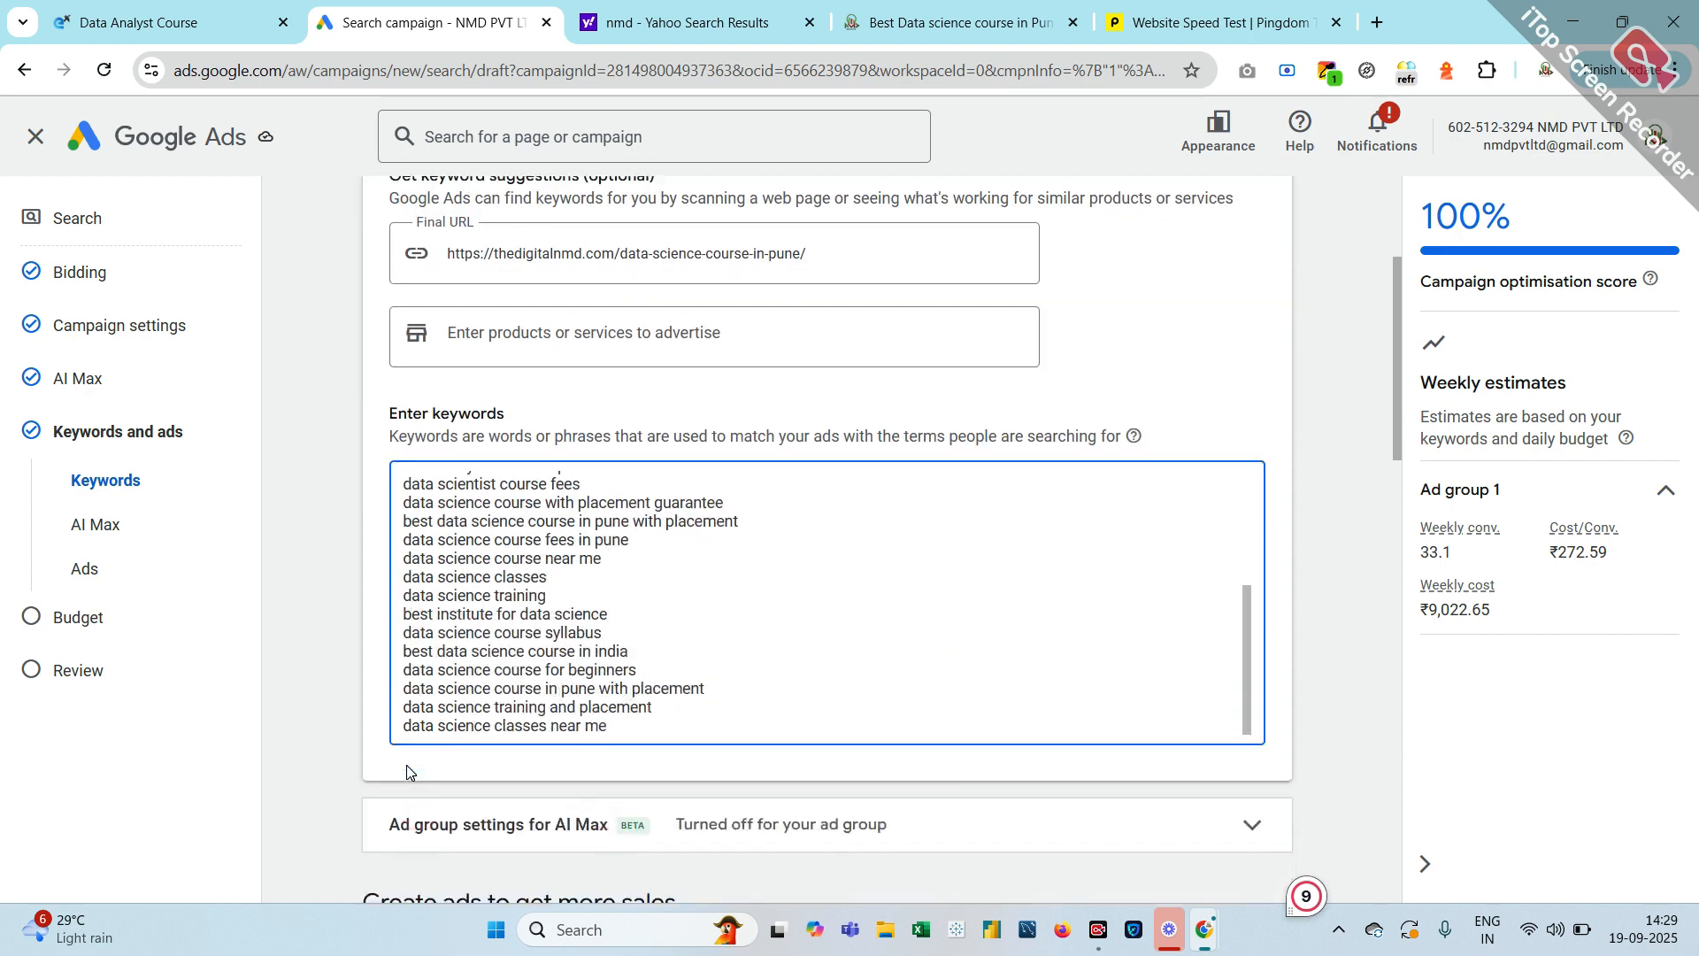
scroll(407, 797, down, 9)
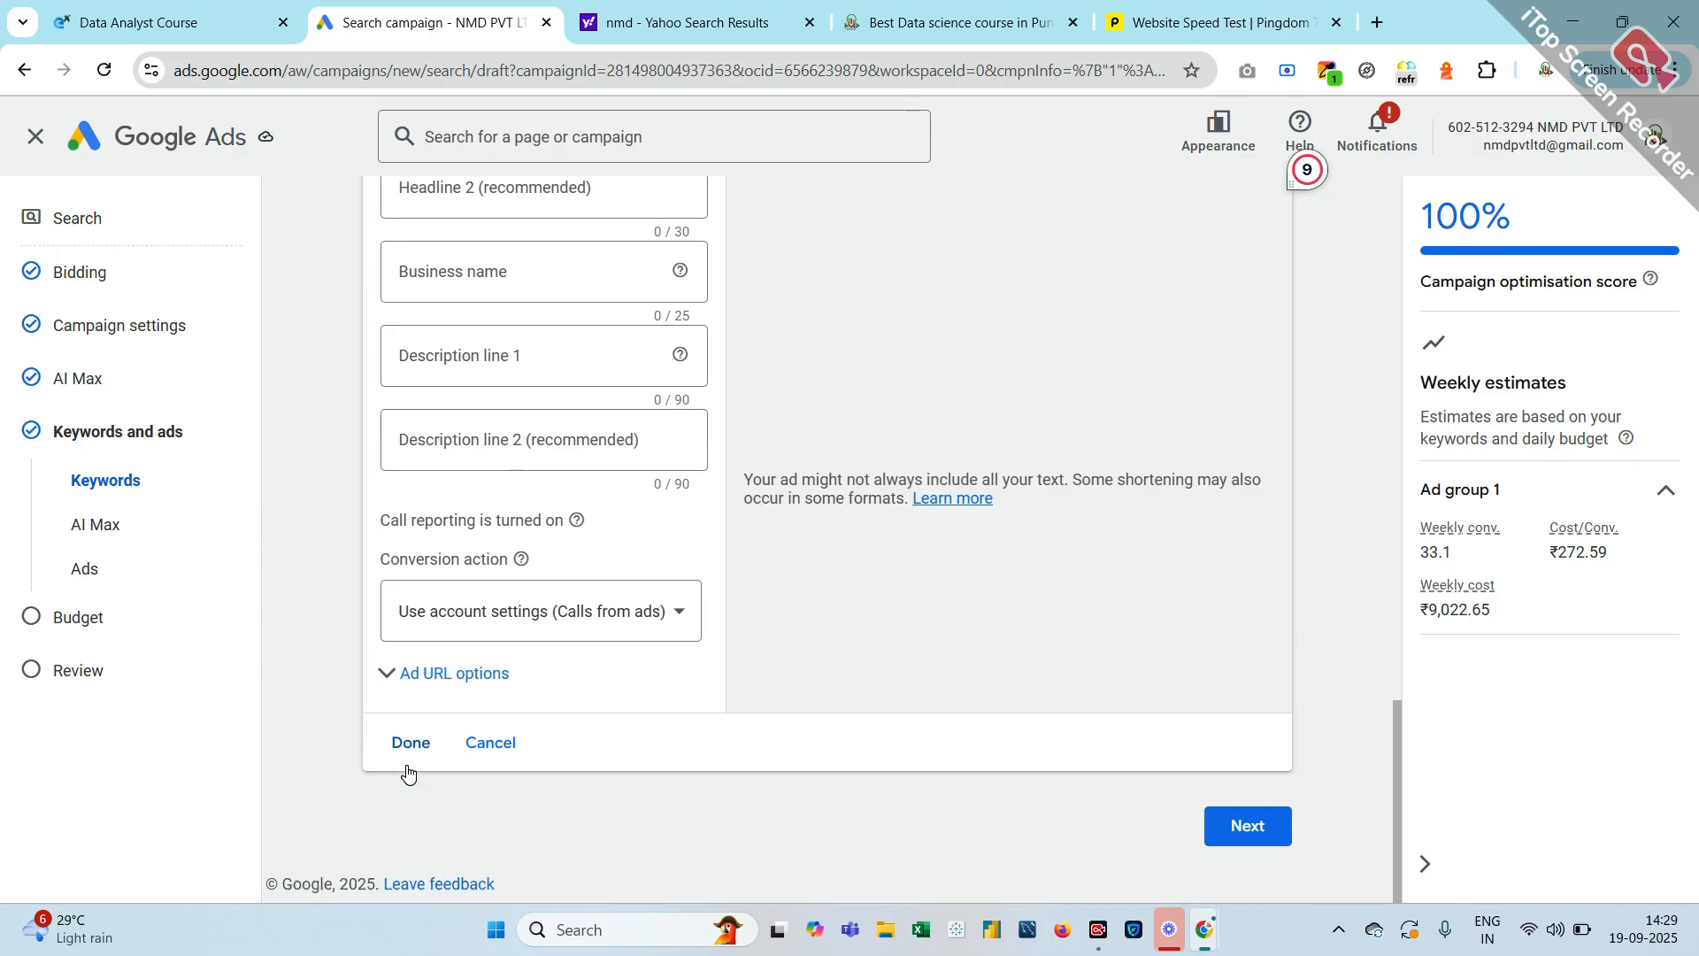
scroll(408, 775, up, 5)
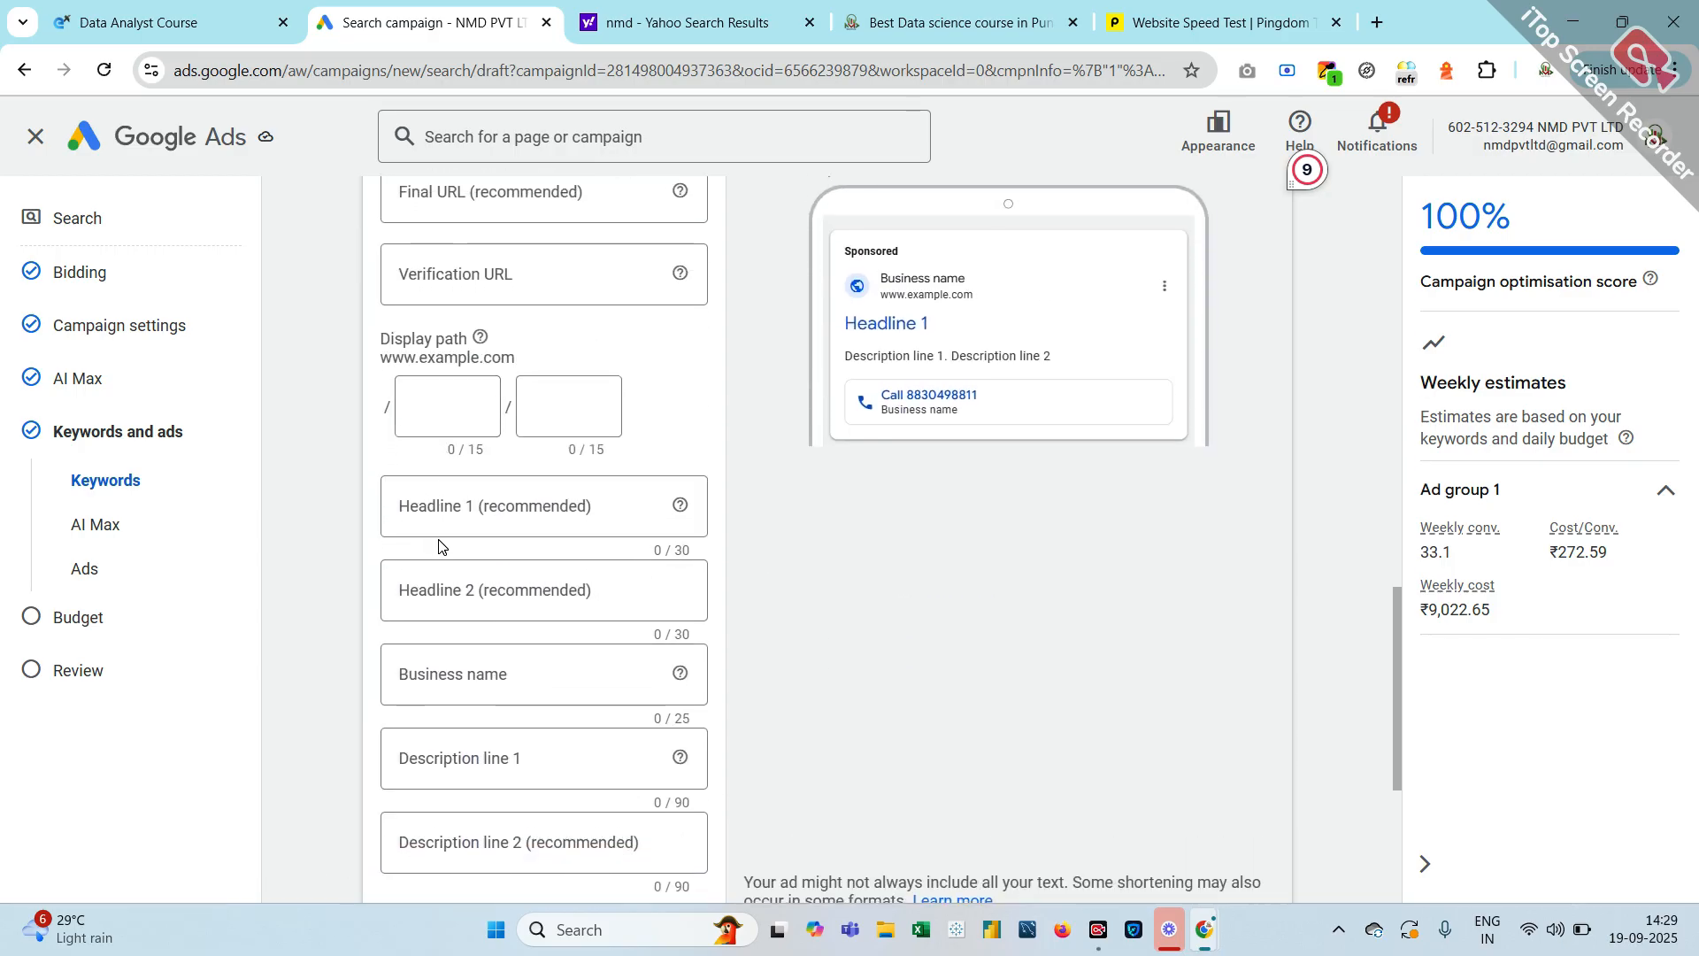
click(482, 508)
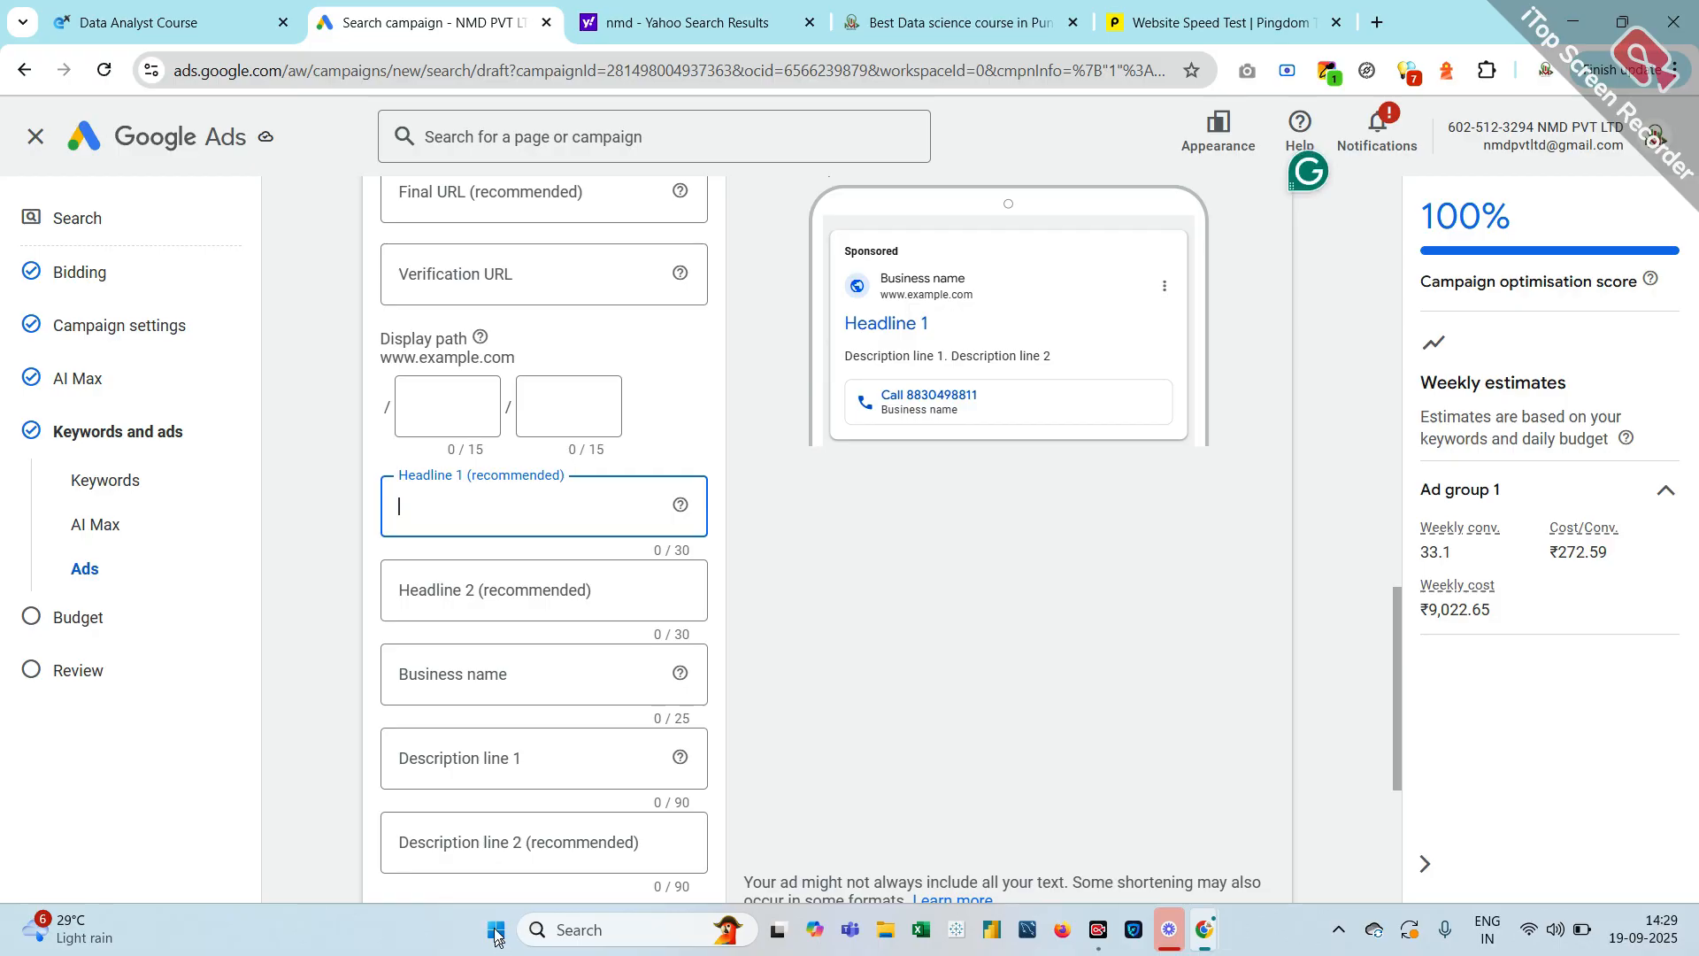
scroll(827, 540, up, 8)
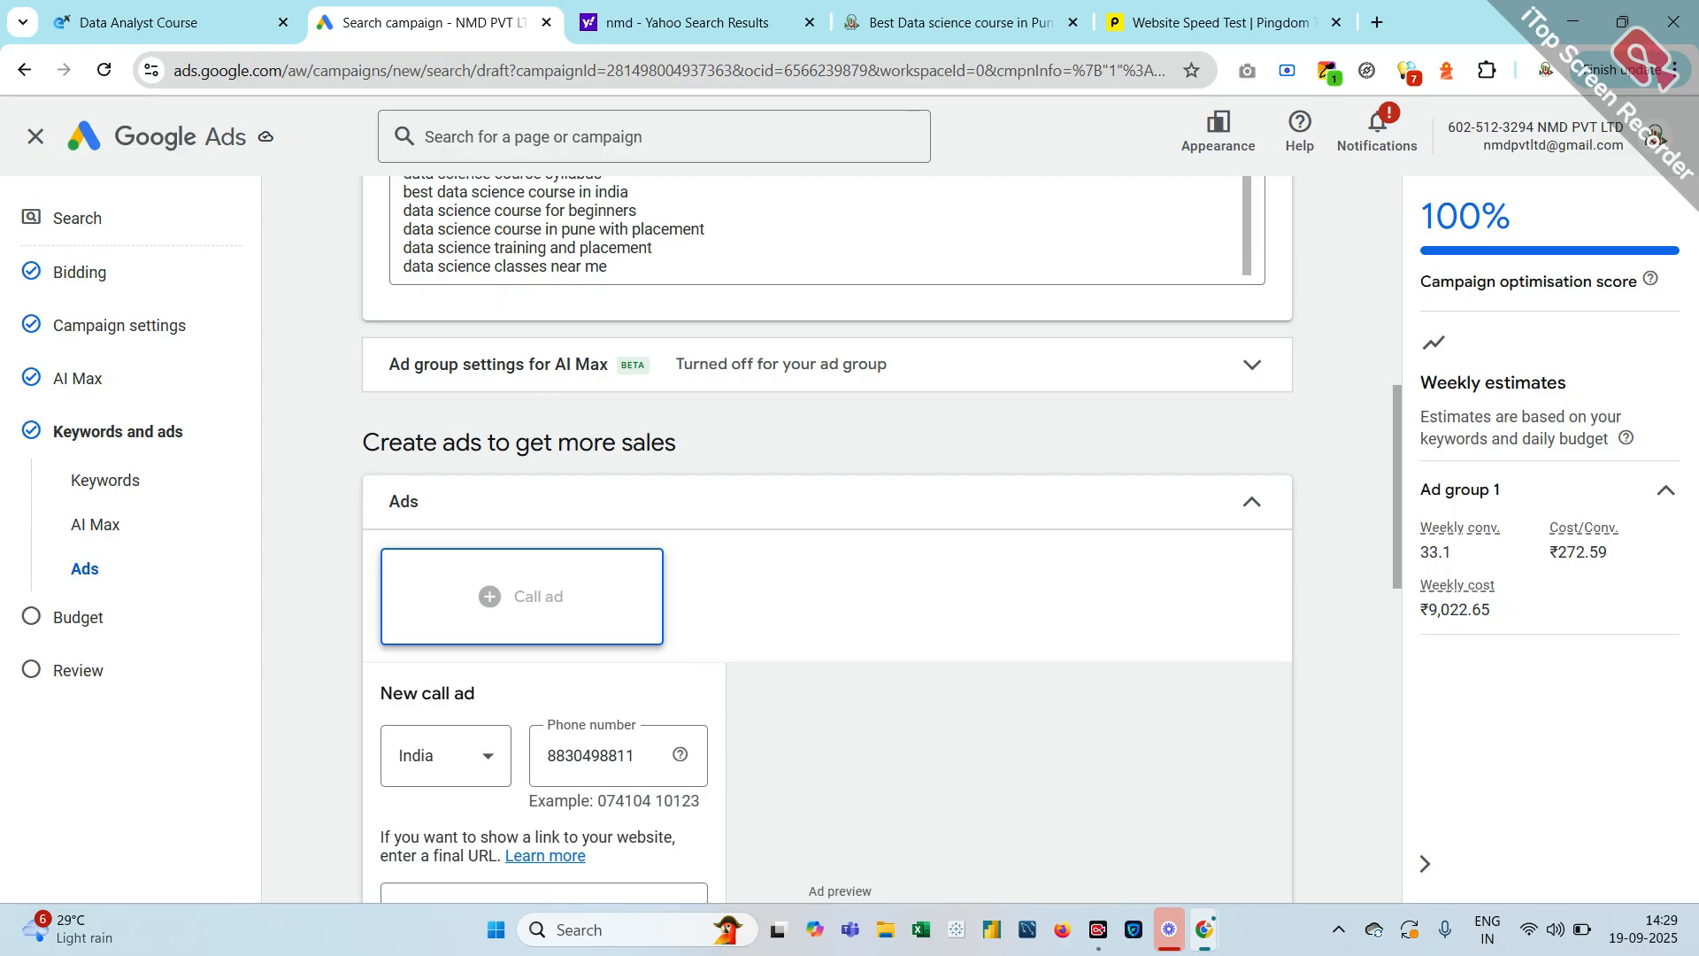
scroll(793, 250, up, 5)
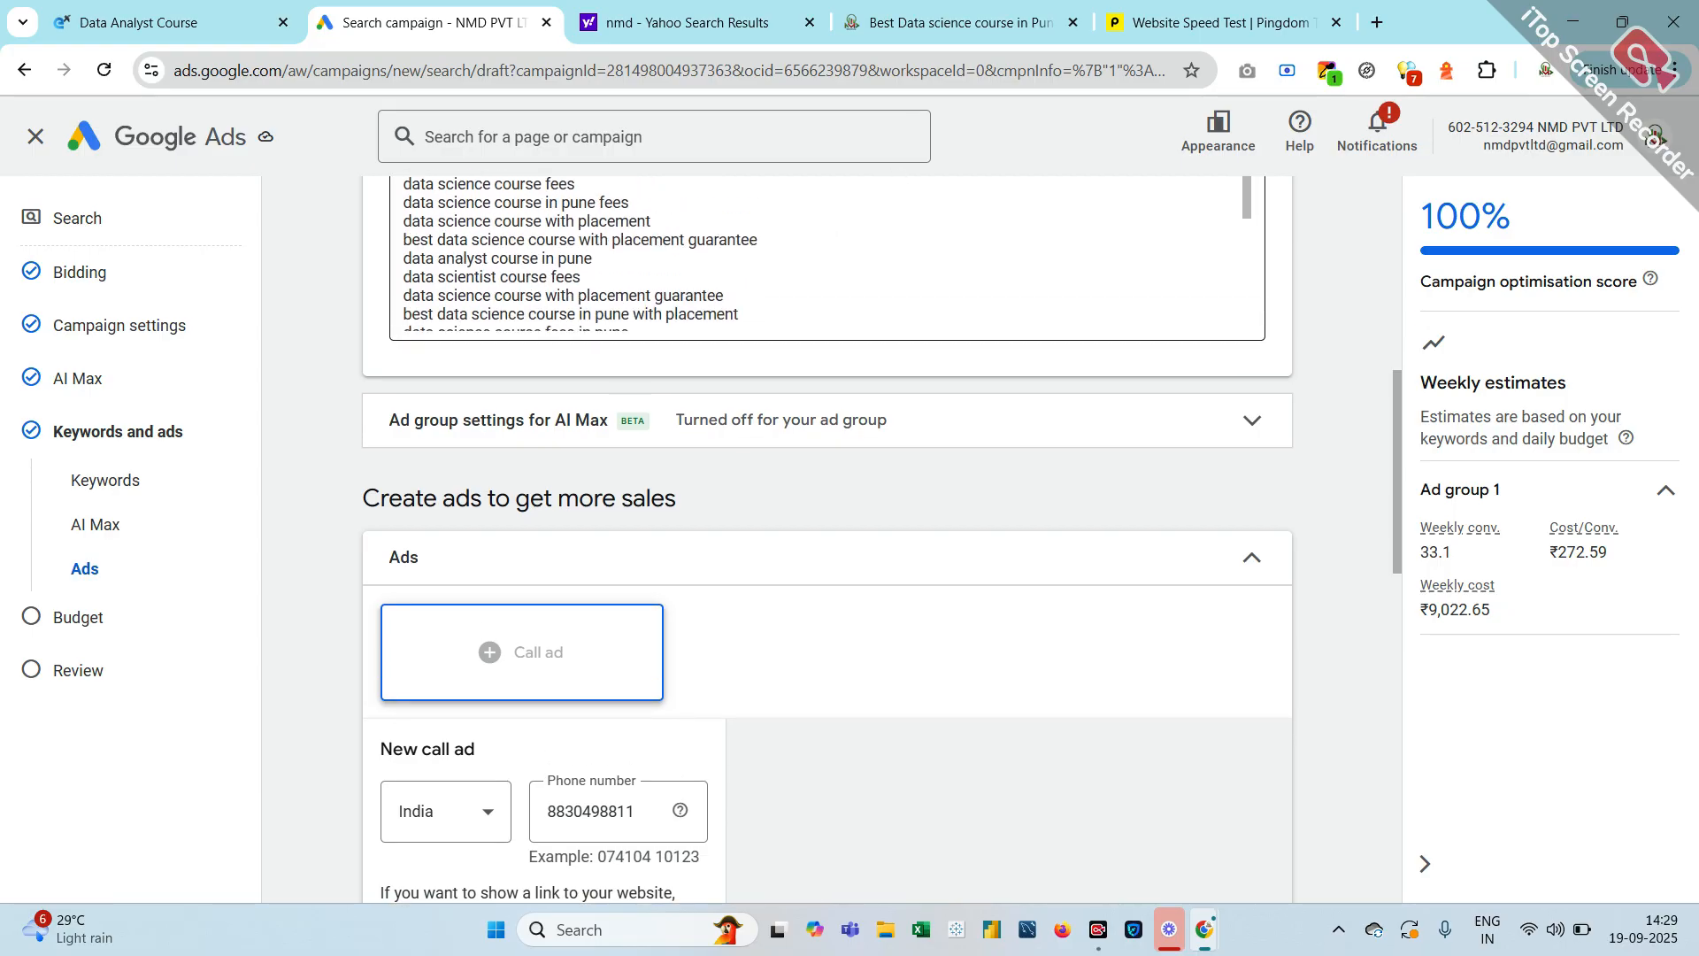
scroll(827, 539, up, 2)
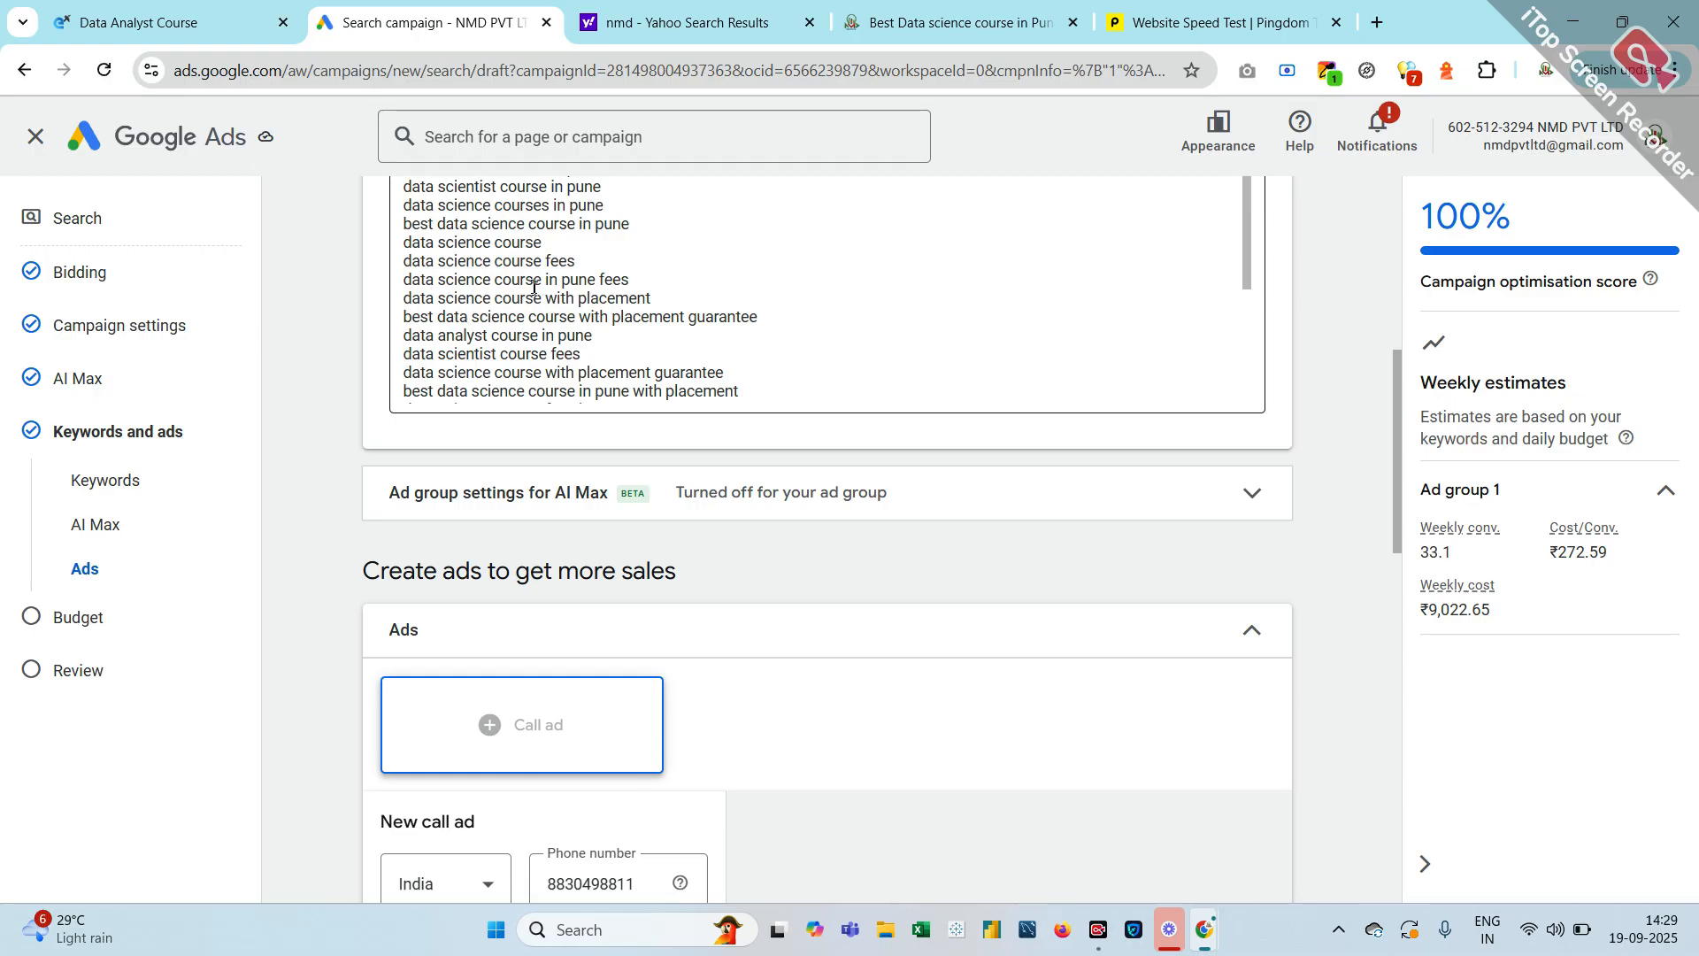
scroll(470, 266, up, 3)
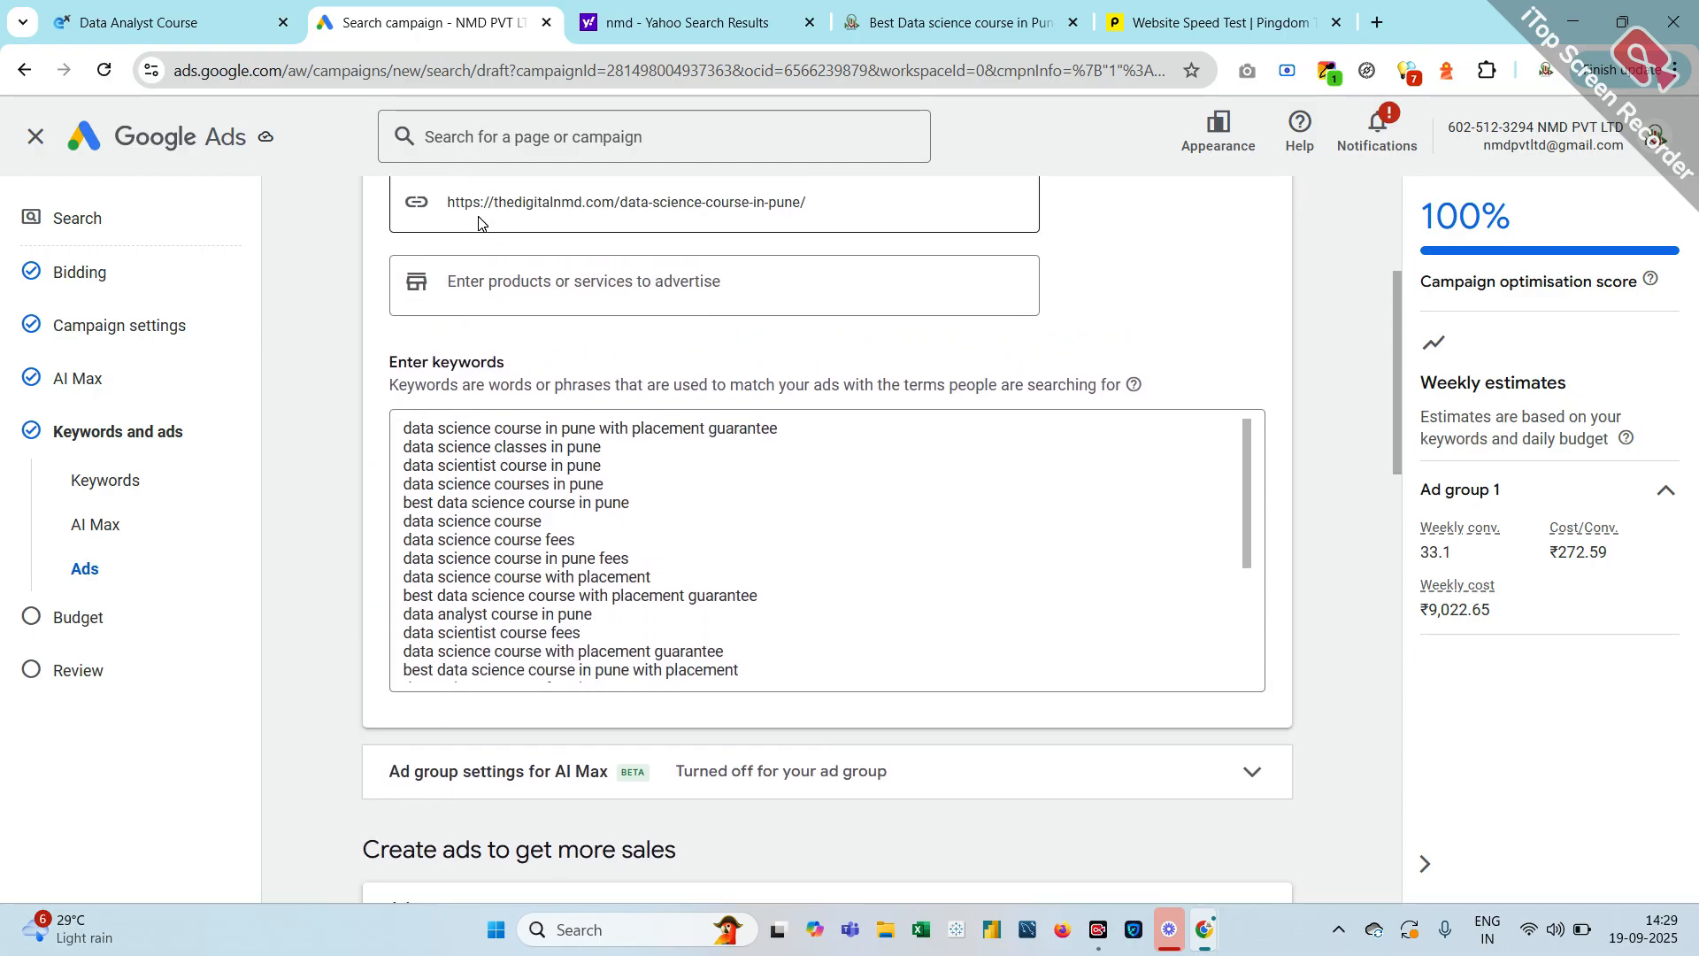
scroll(478, 222, up, 2)
scroll(478, 221, down, 4)
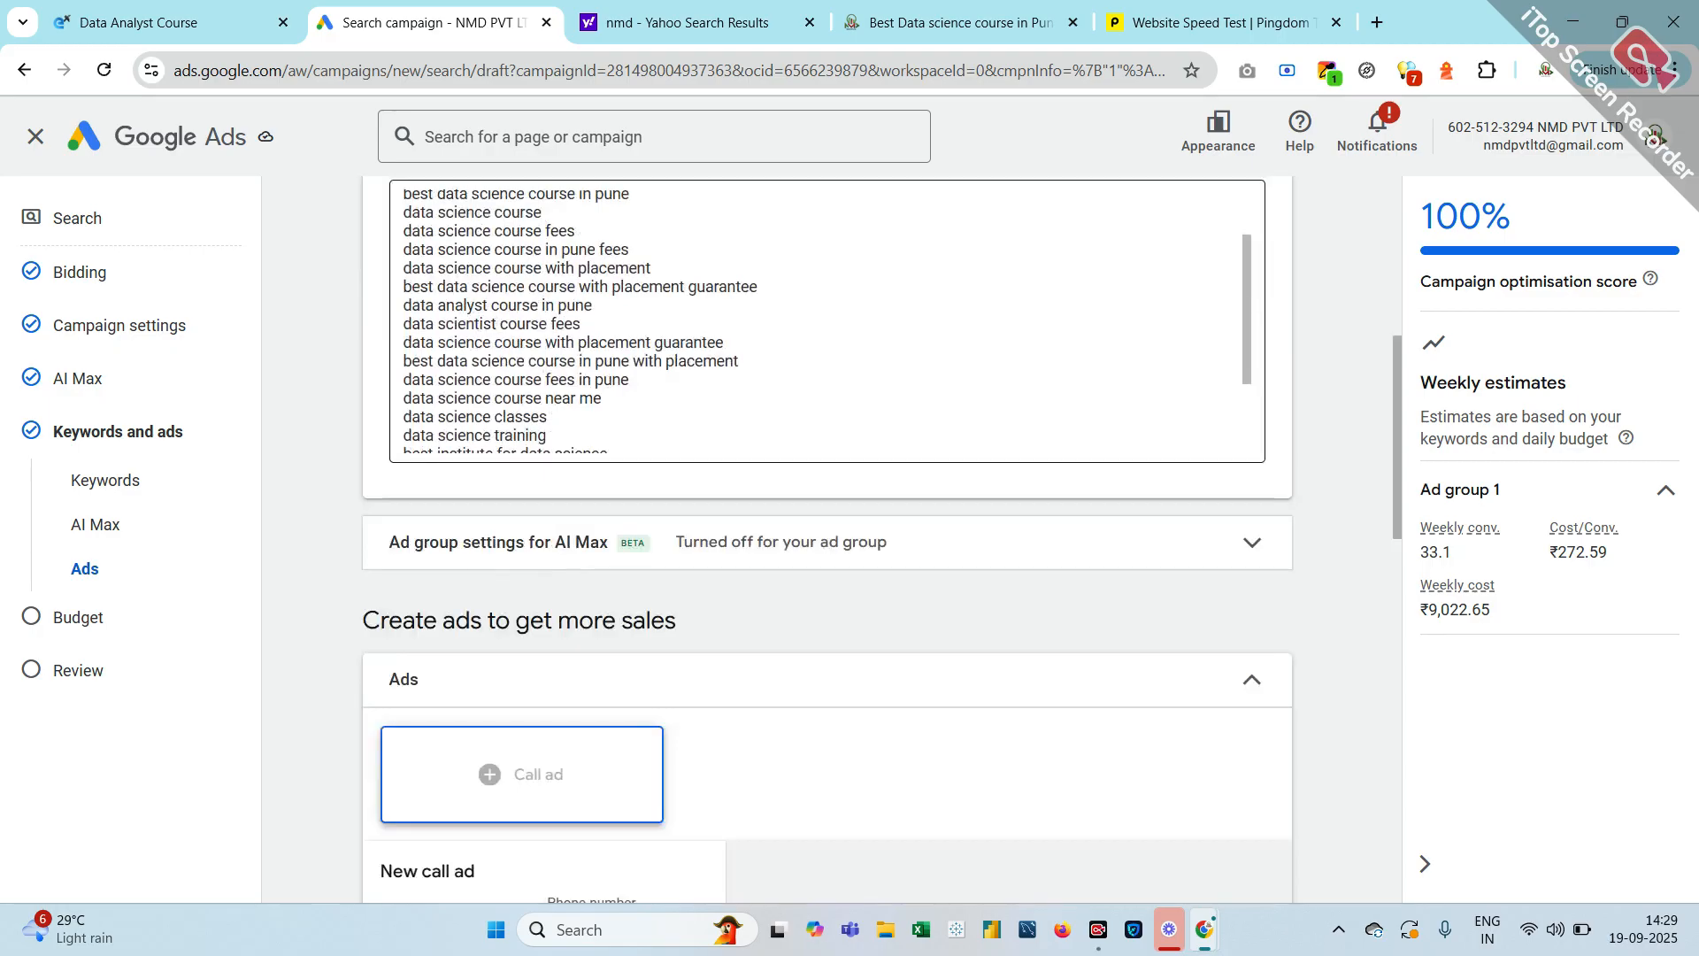
scroll(478, 222, down, 3)
scroll(478, 222, down, 5)
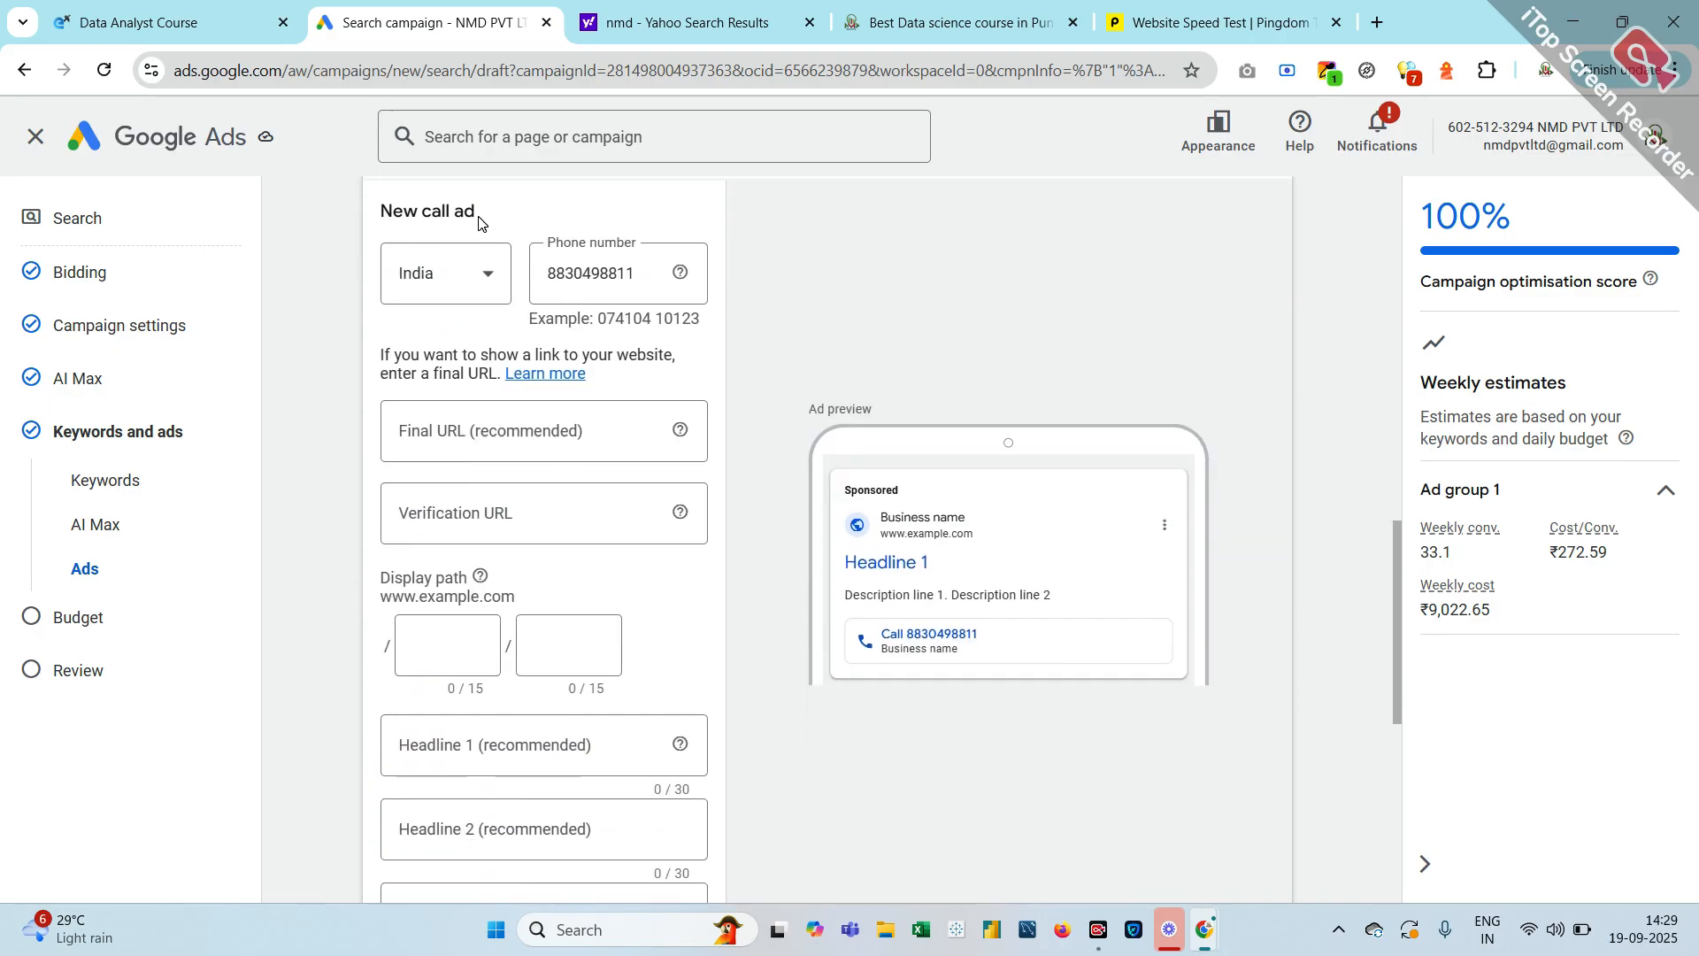
scroll(478, 226, down, 2)
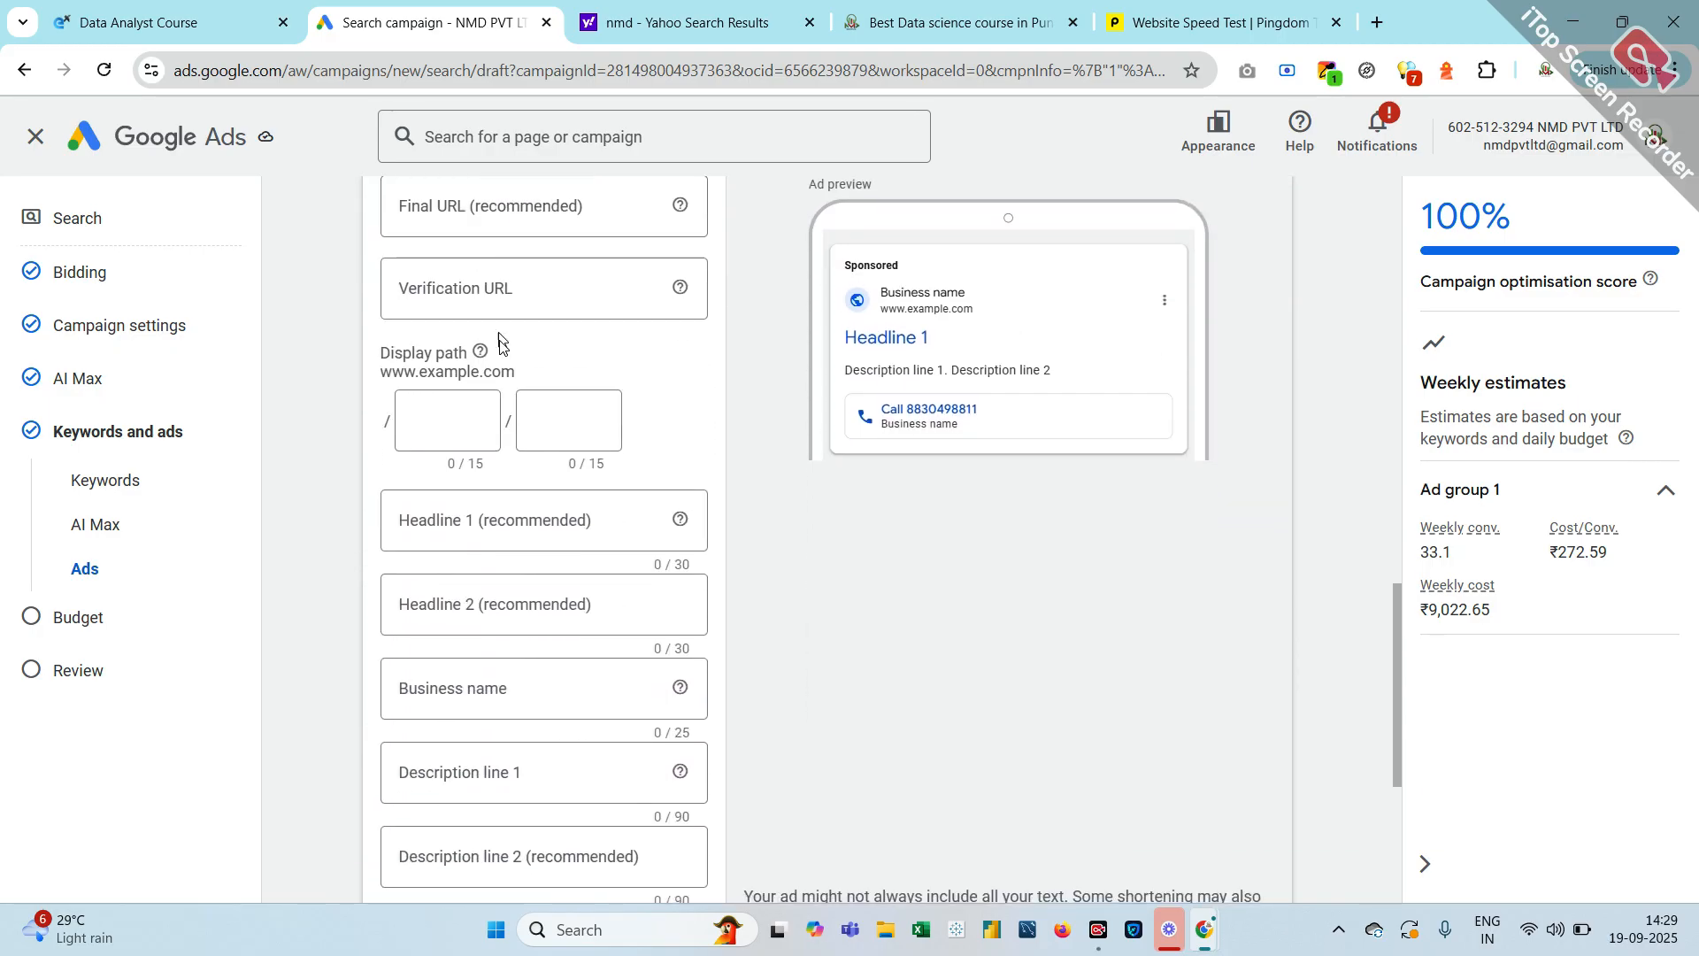
scroll(566, 482, down, 5)
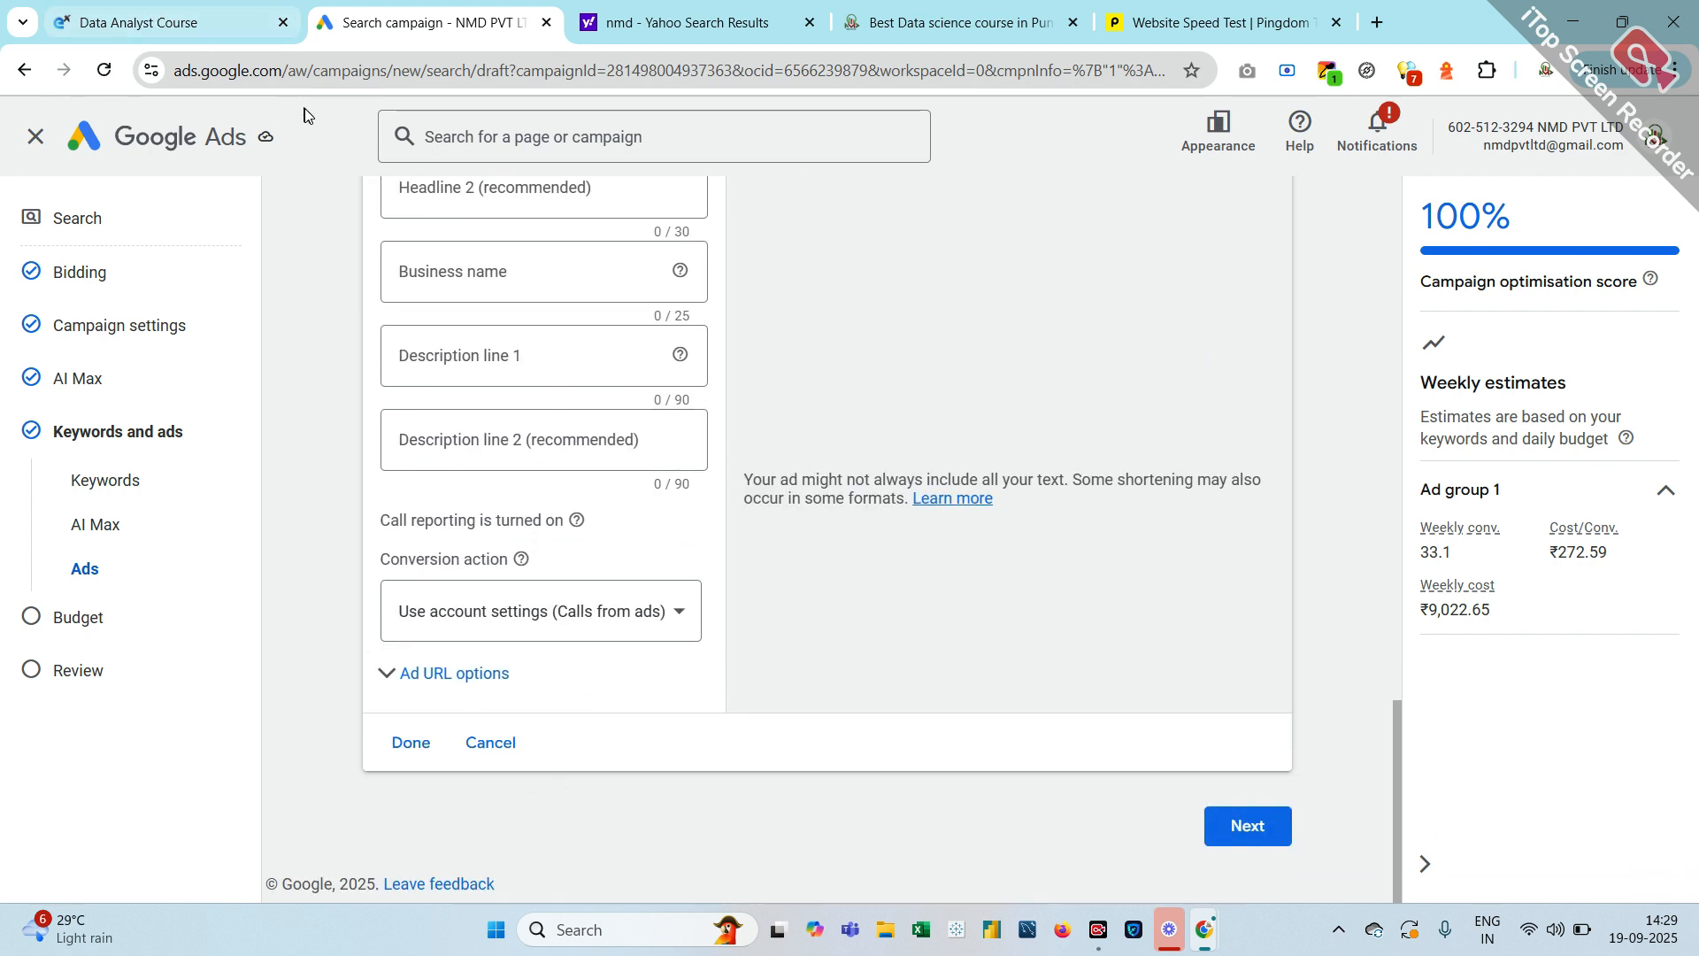
scroll(982, 420, up, 10)
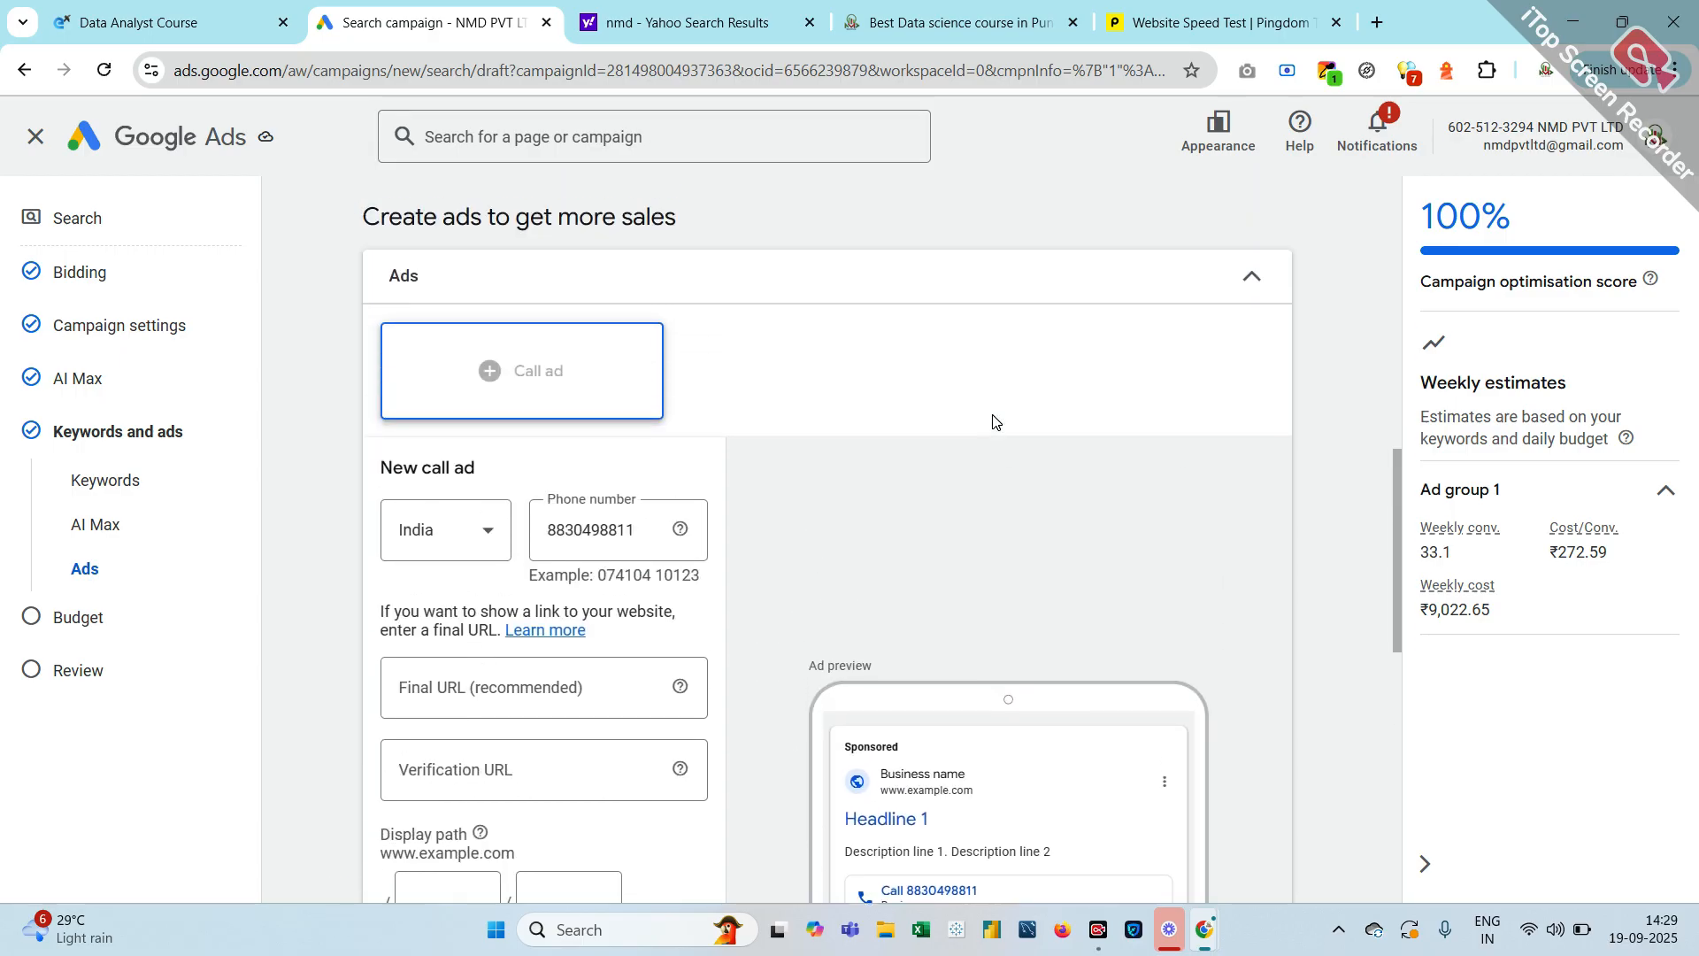
scroll(997, 469, up, 12)
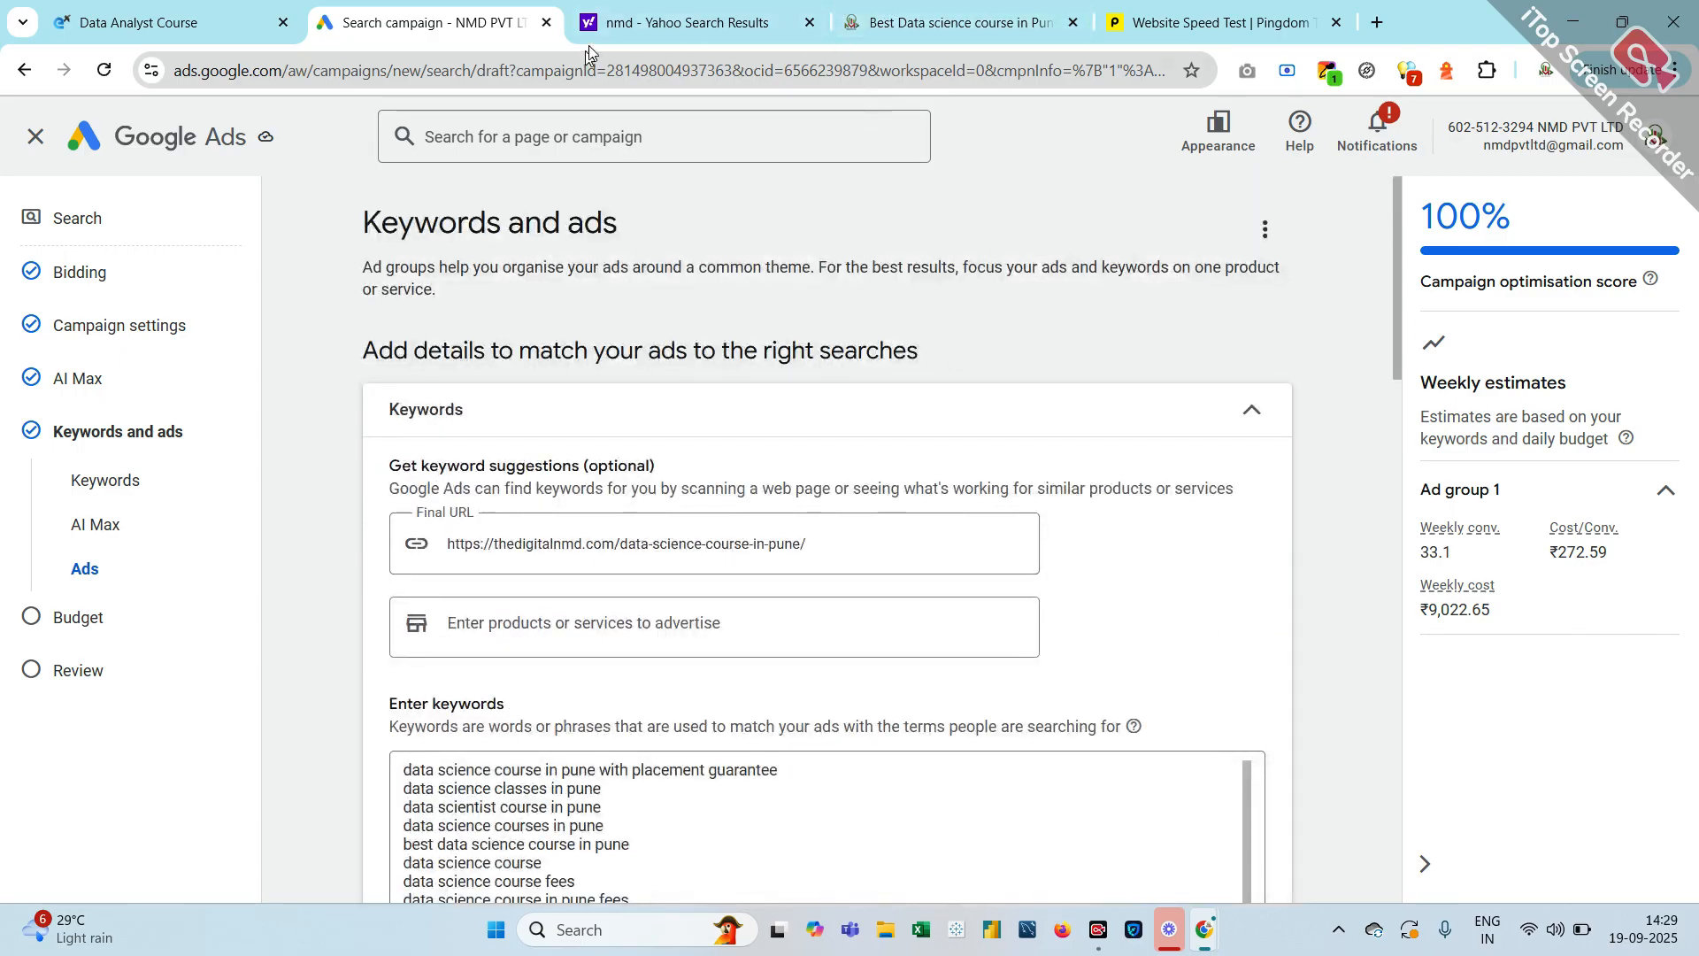
Close the Yahoo results, Data Analyst Course and Pingdom speed-test tabs
click(610, 24)
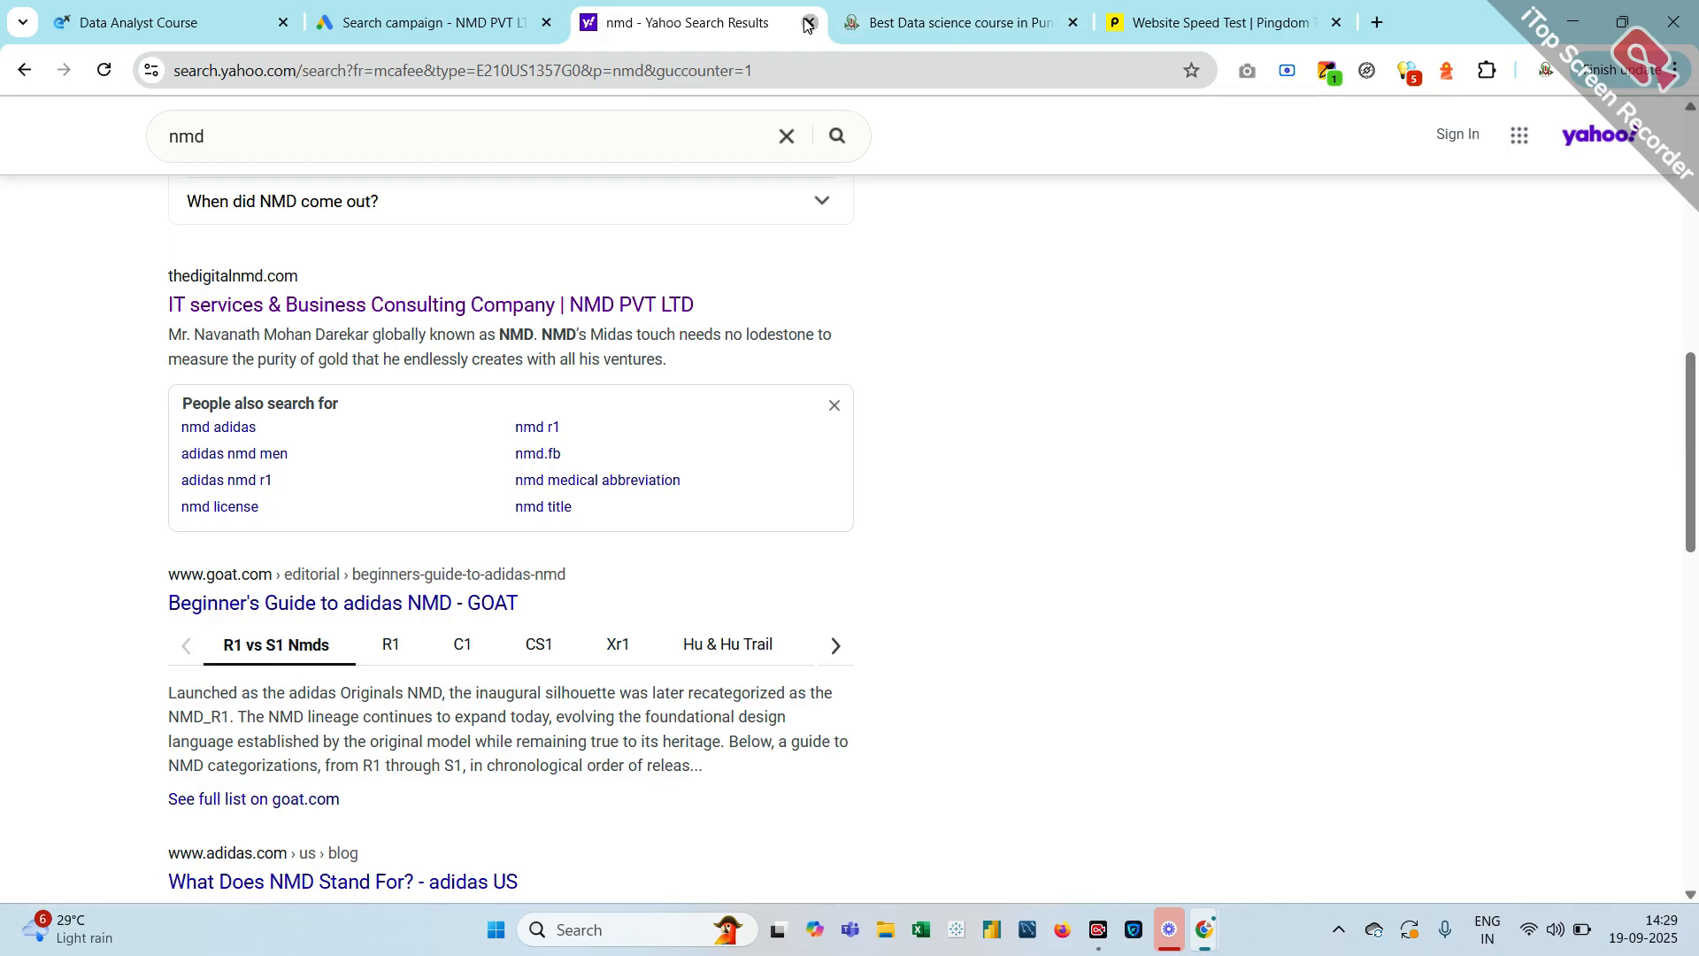
click(808, 22)
click(500, 25)
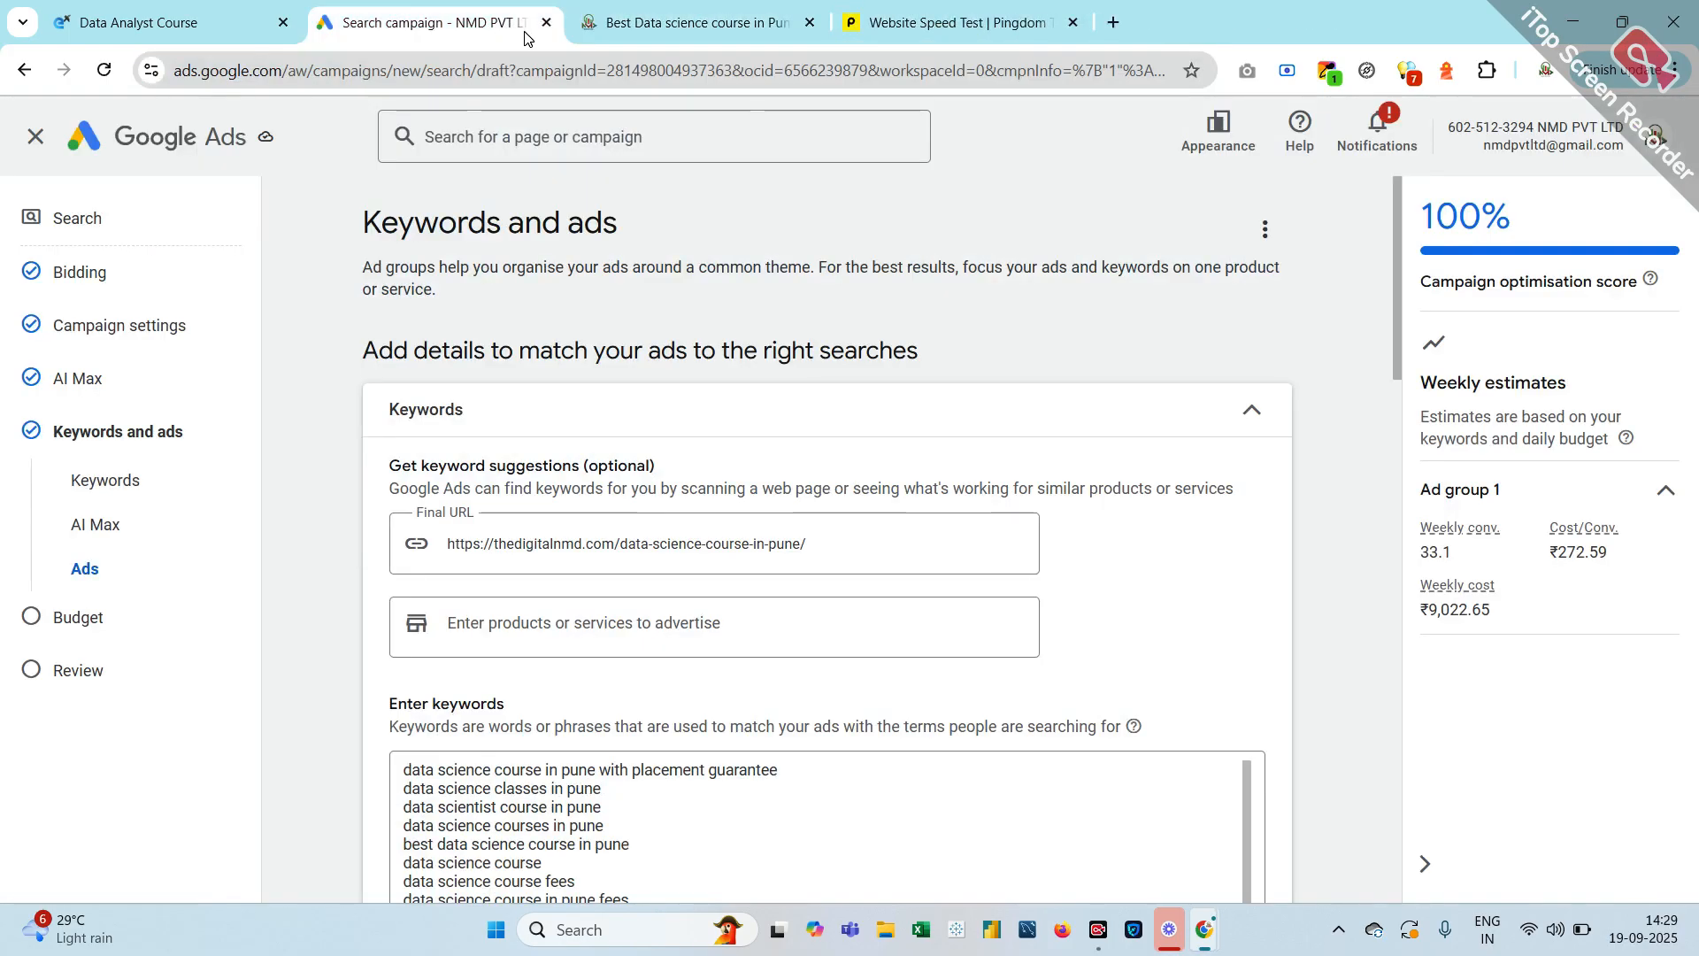
click(264, 21)
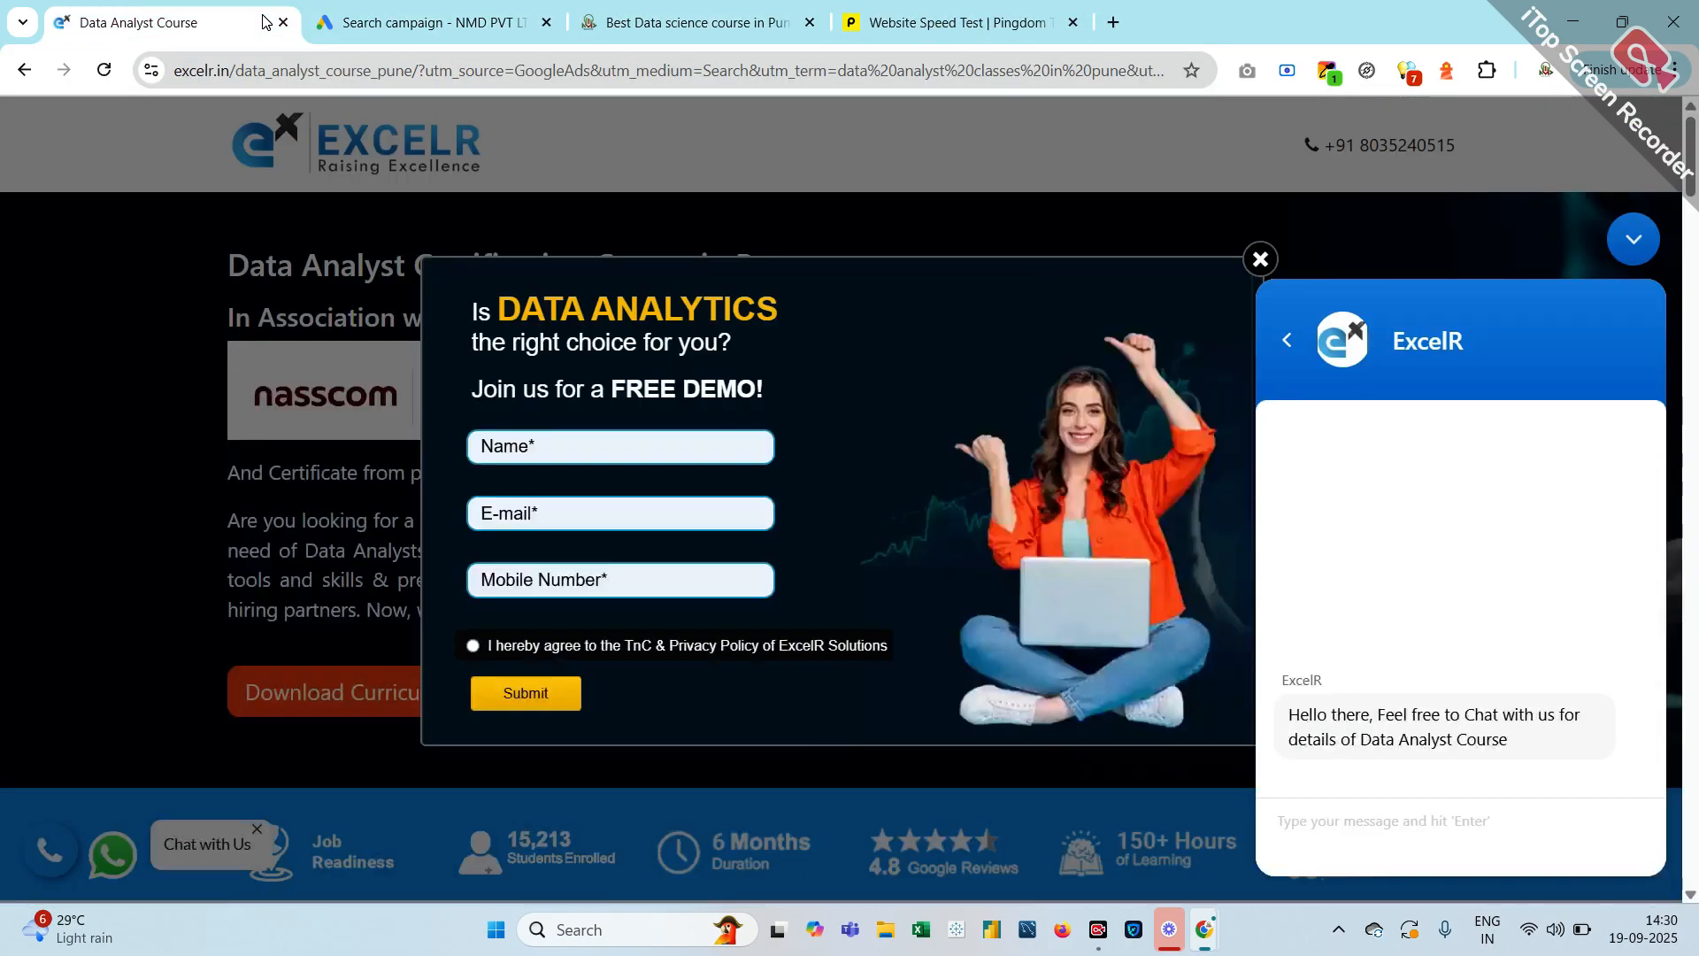
click(284, 22)
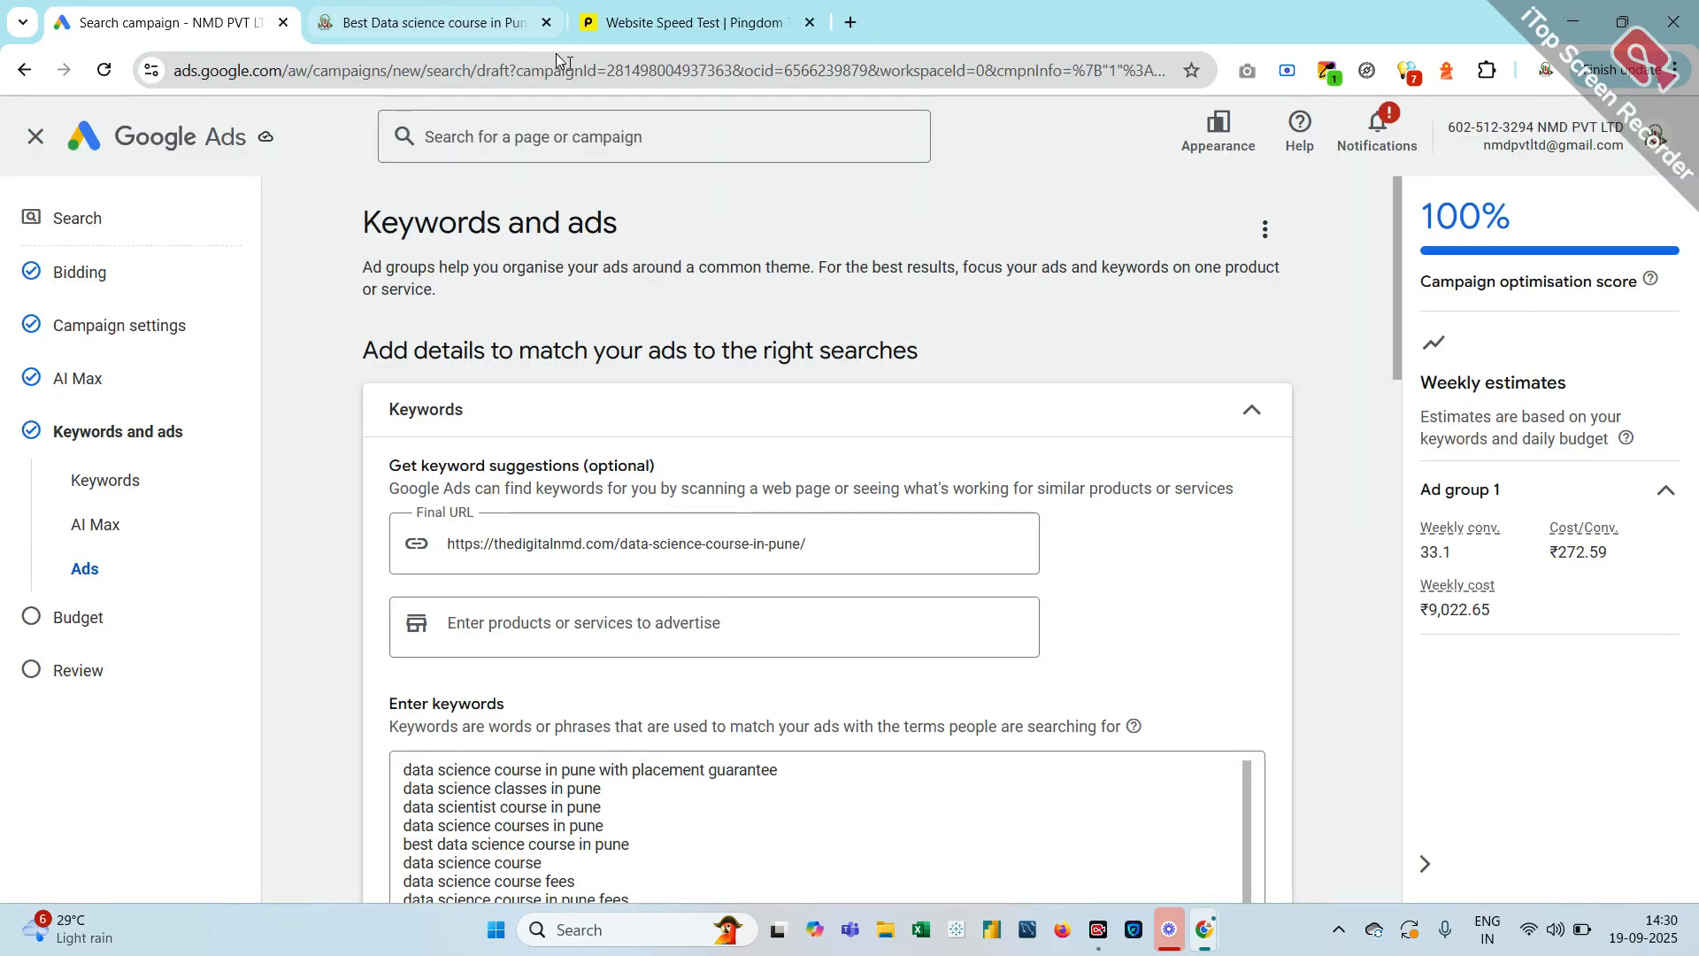
click(811, 23)
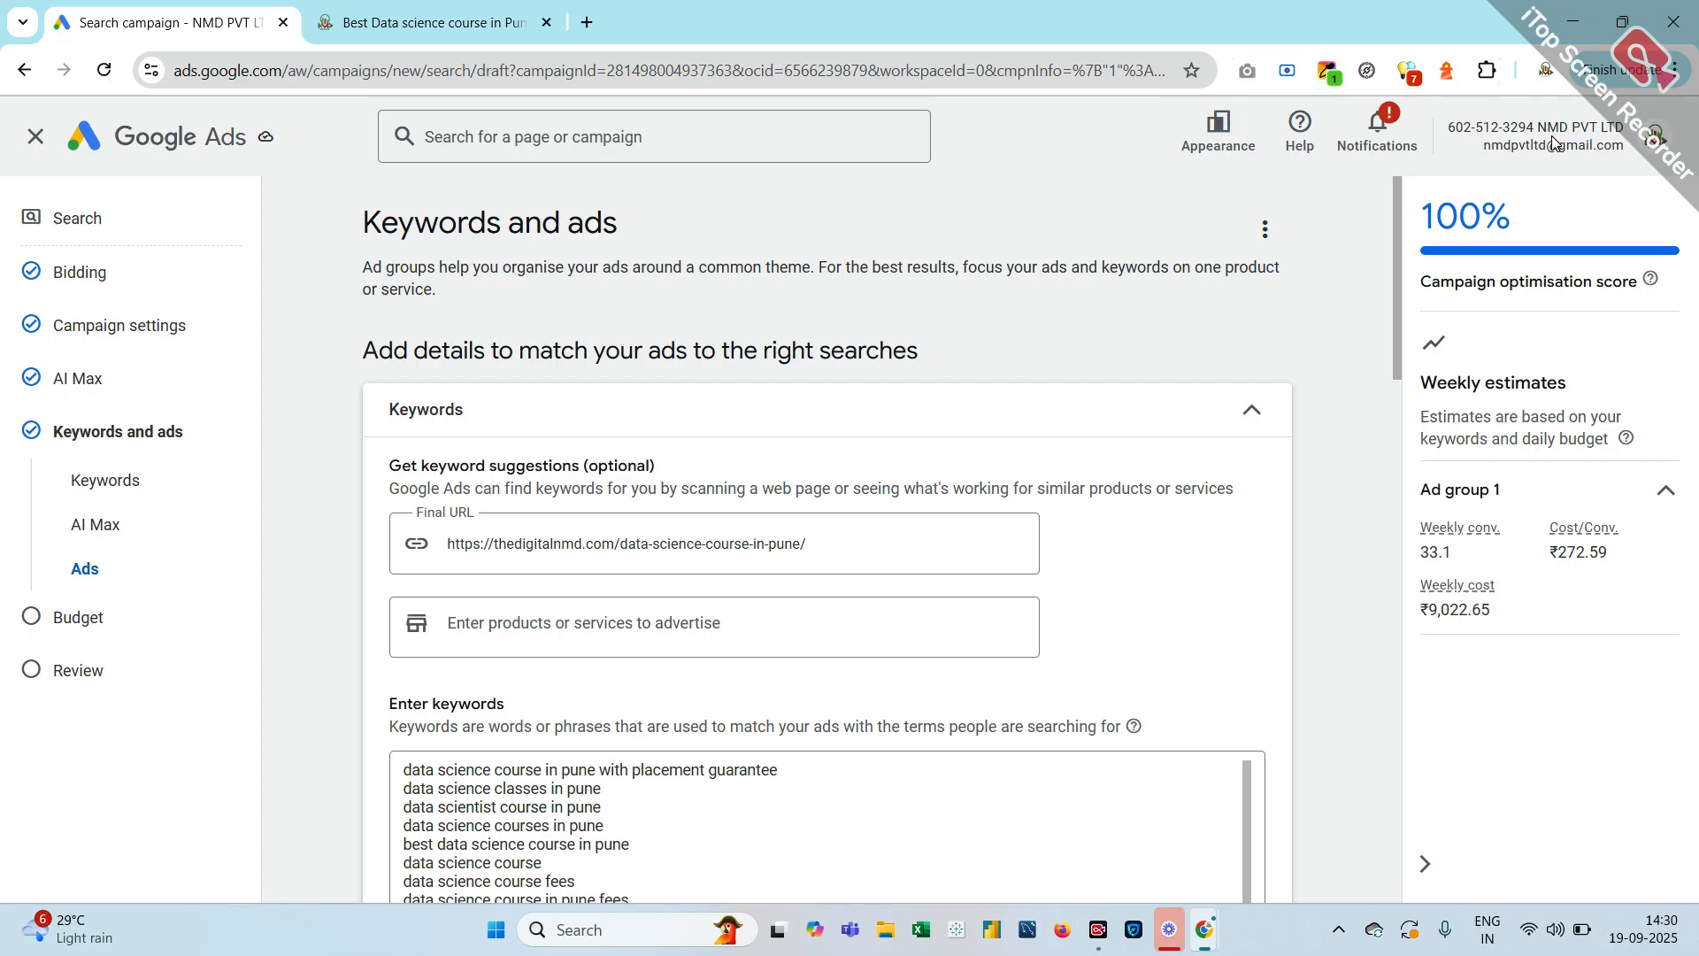
Select 'pune/' in the Final URL, then bring up the Google Meet call
drag(820, 549, 191, 746)
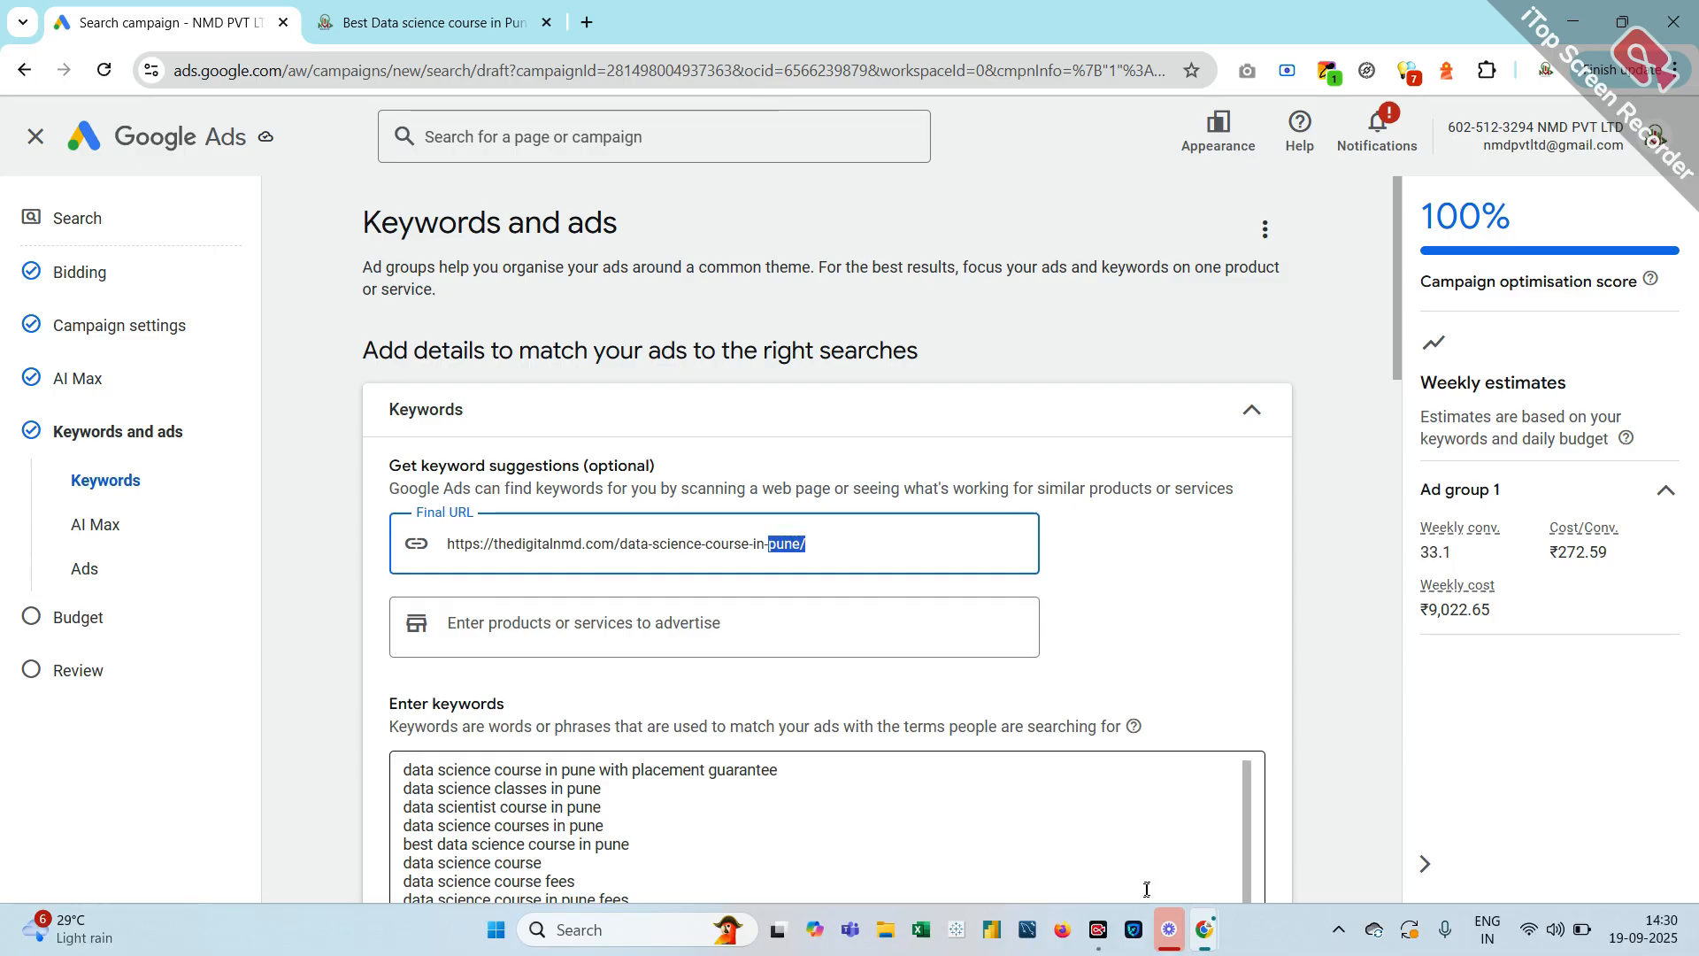
mouse_move(1201, 949)
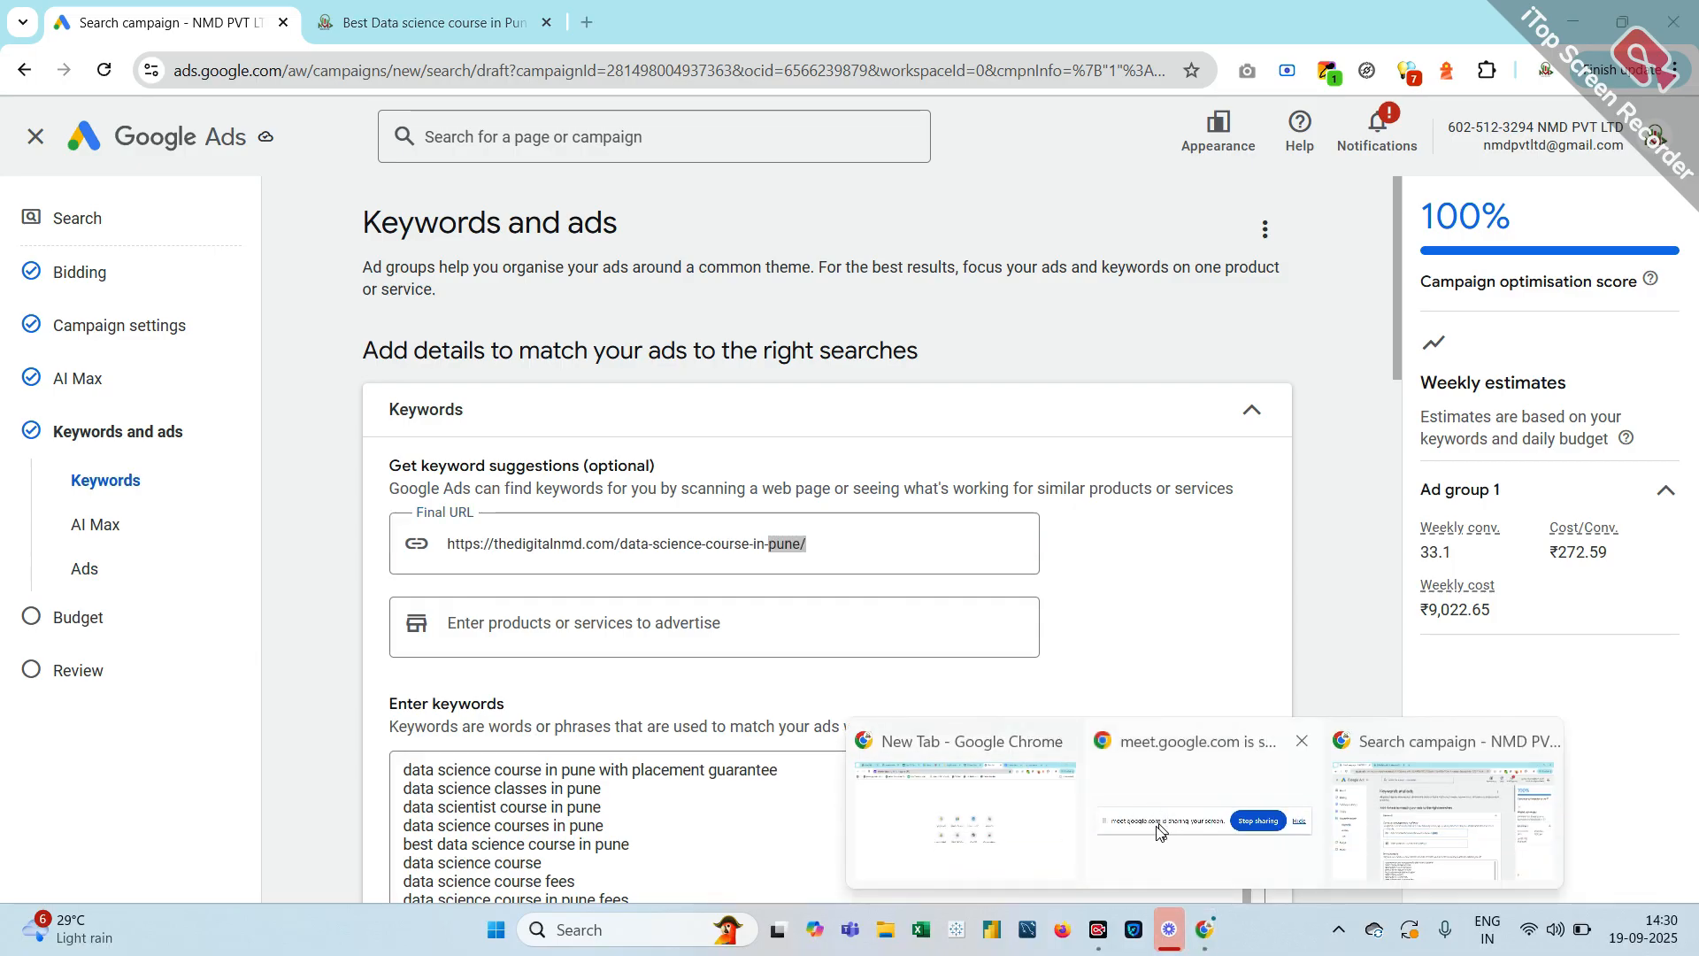
mouse_move(1017, 812)
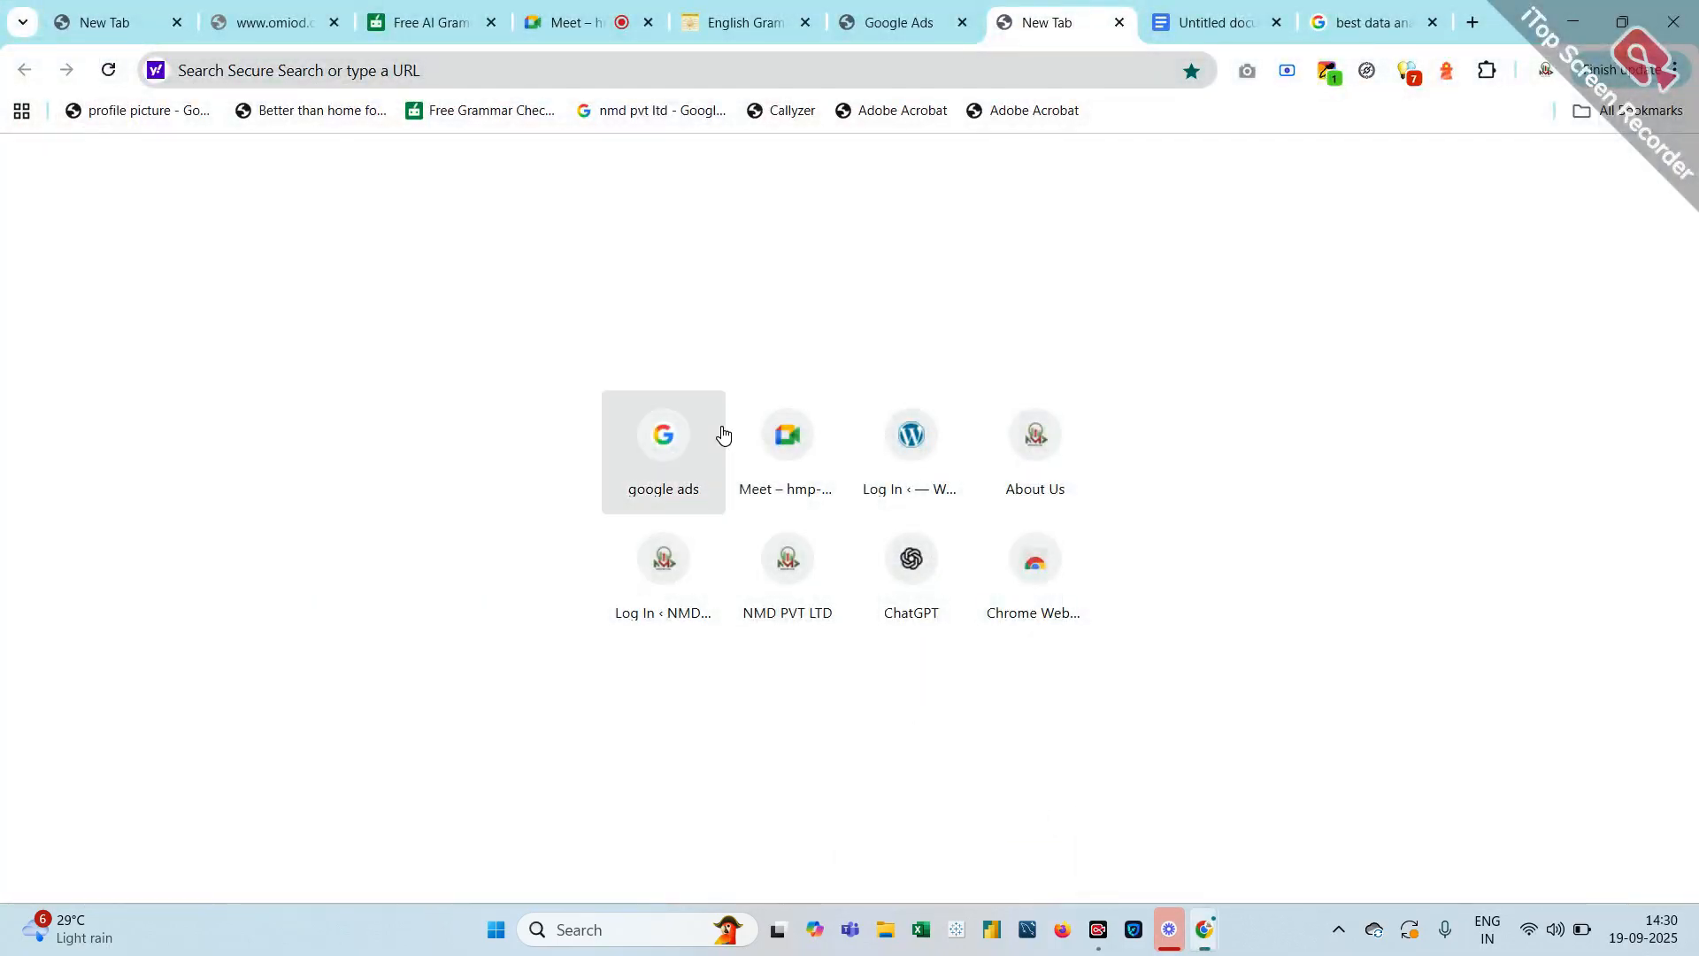
click(599, 6)
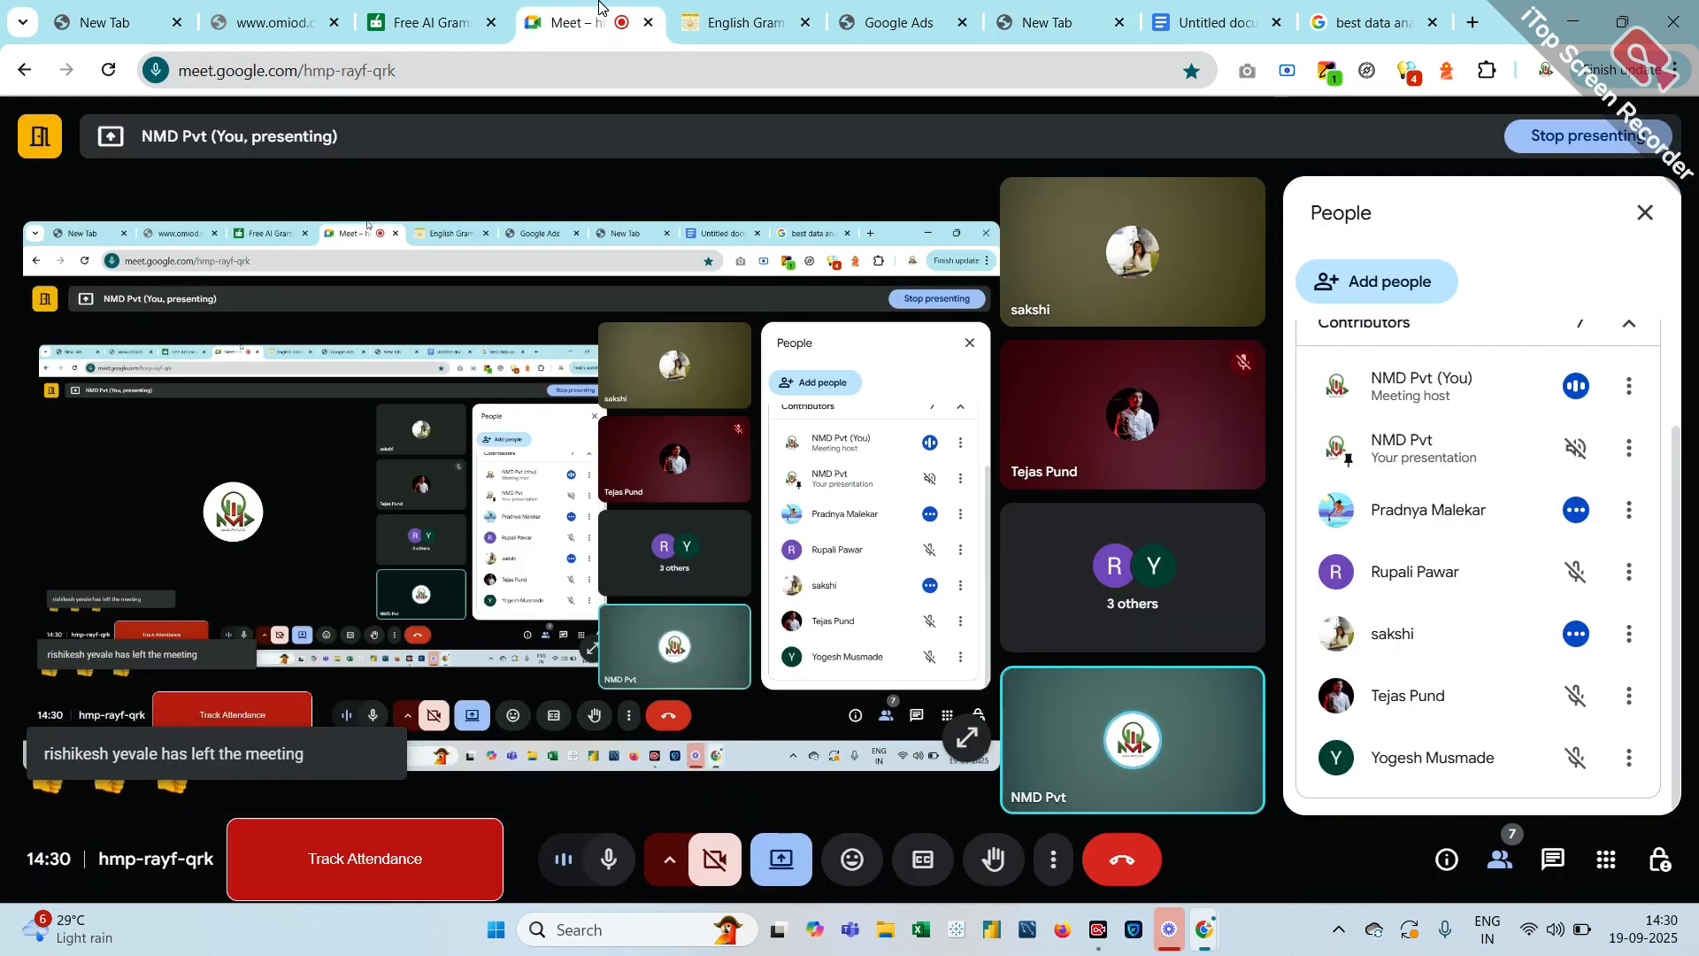